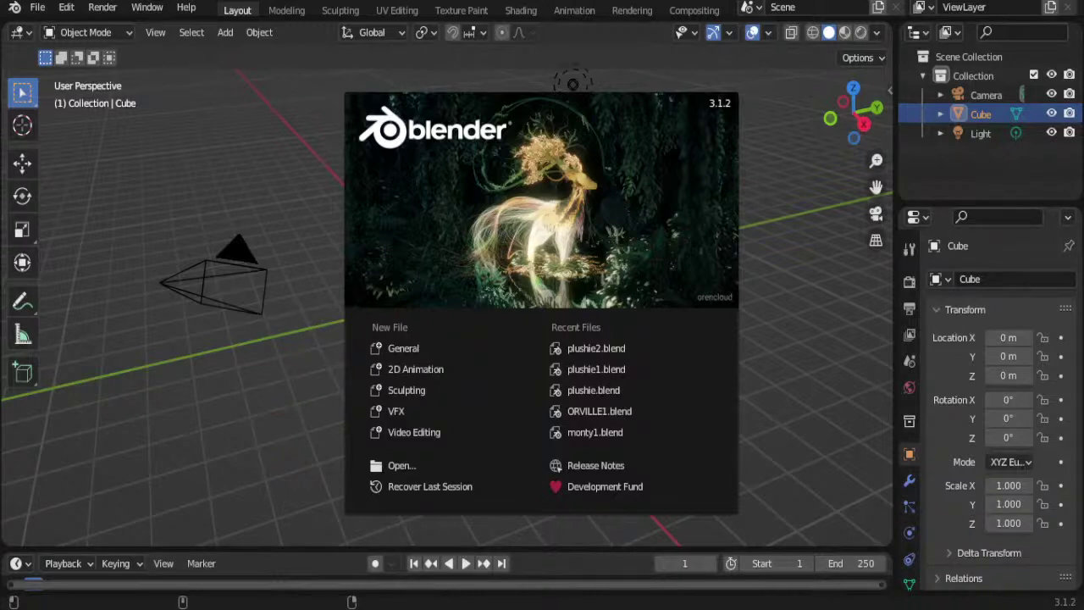
Step: Lower the music volume, then raise it to 40
{"action": "key", "text": "XF86AudioLowerVolume"}
{"action": "key", "text": "XF86AudioLowerVolume"}
{"action": "key", "text": "XF86AudioLowerVolume"}
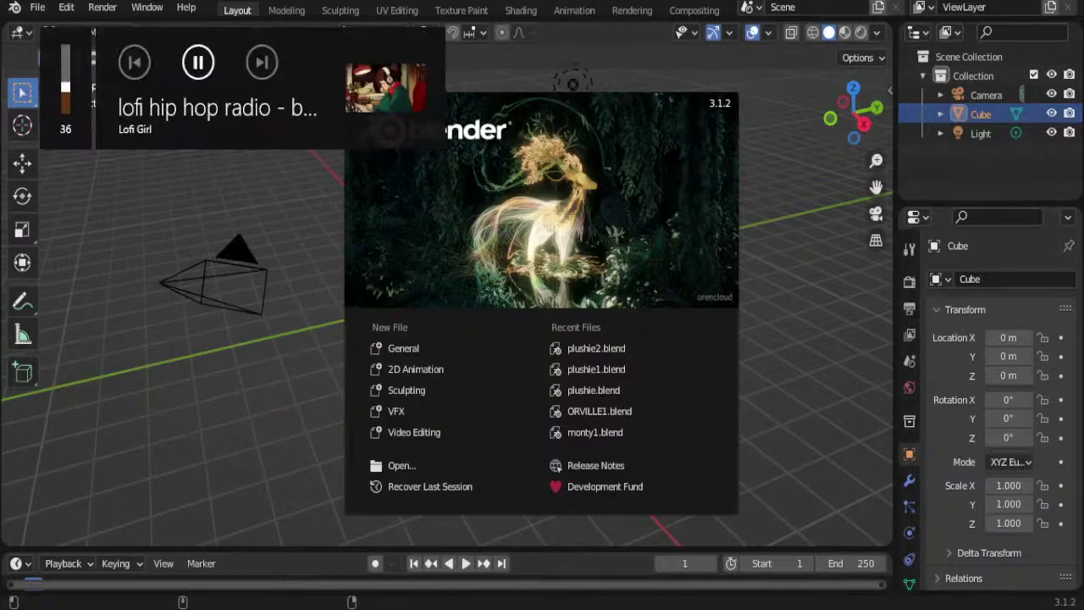
{"action": "key", "text": "XF86AudioLowerVolume"}
{"action": "key", "text": "XF86AudioLowerVolume"}
{"action": "key", "text": "XF86AudioRaiseVolume"}
{"action": "key", "text": "XF86AudioRaiseVolume"}
{"action": "key", "text": "XF86AudioRaiseVolume"}
{"action": "key", "text": "XF86AudioRaiseVolume"}
{"action": "key", "text": "XF86AudioRaiseVolume"}
{"action": "key", "text": "XF86AudioRaiseVolume"}
{"action": "key", "text": "XF86AudioRaiseVolume"}
{"action": "key", "text": "XF86AudioRaiseVolume"}
{"action": "key", "text": "XF86AudioRaiseVolume"}
{"action": "key", "text": "XF86AudioRaiseVolume"}
{"action": "key", "text": "XF86AudioRaiseVolume"}
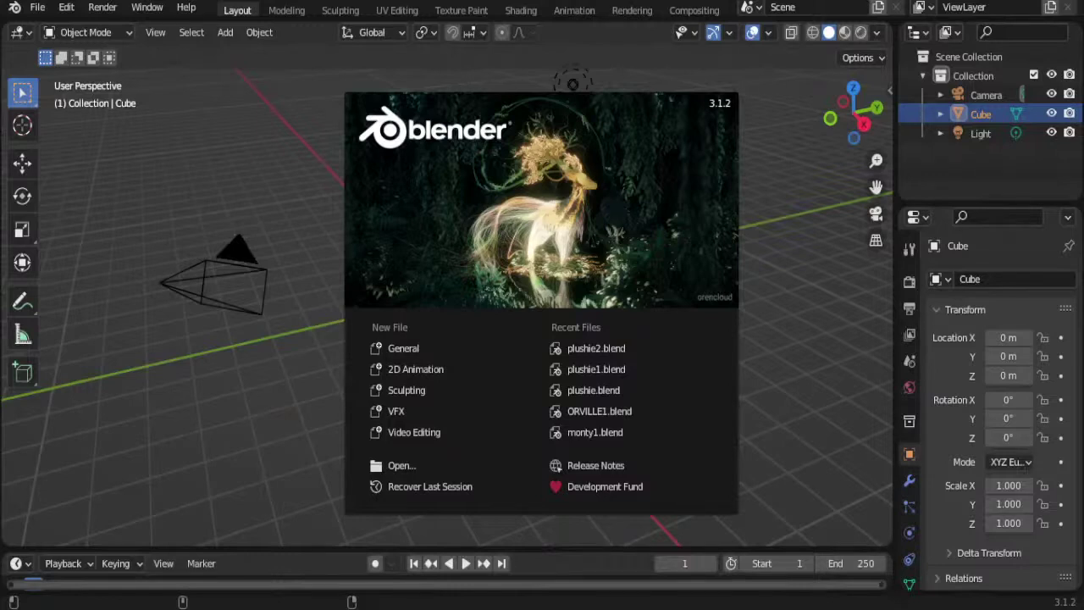
Step: Review the Micrófono and Voz online speech recognition privacy settings in Windows Settings
{"action": "key", "text": "super+s"}
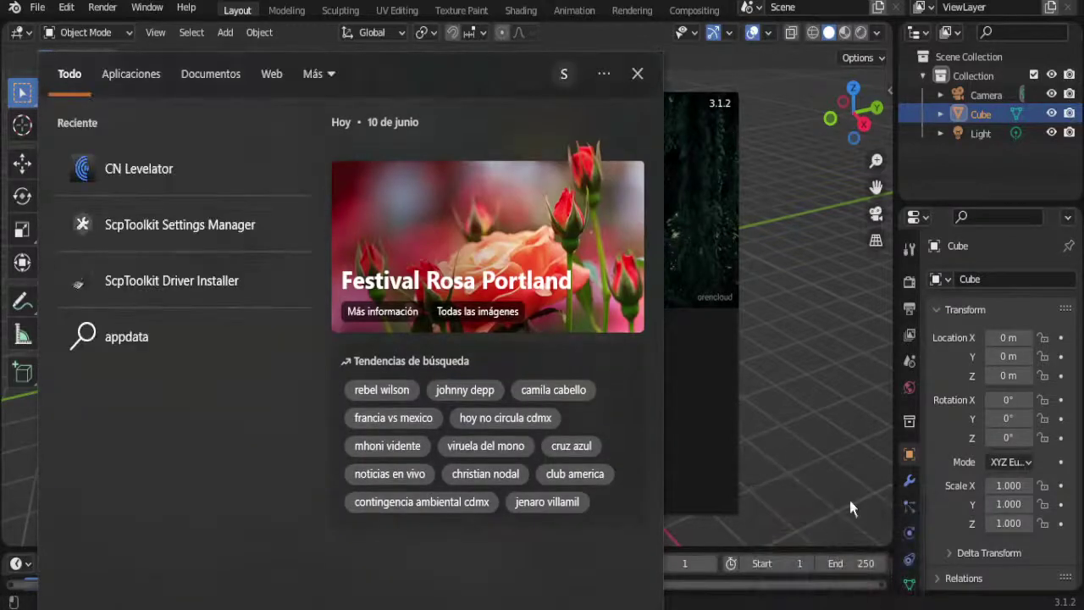
{"action": "left_click", "coordinate": [637, 74]}
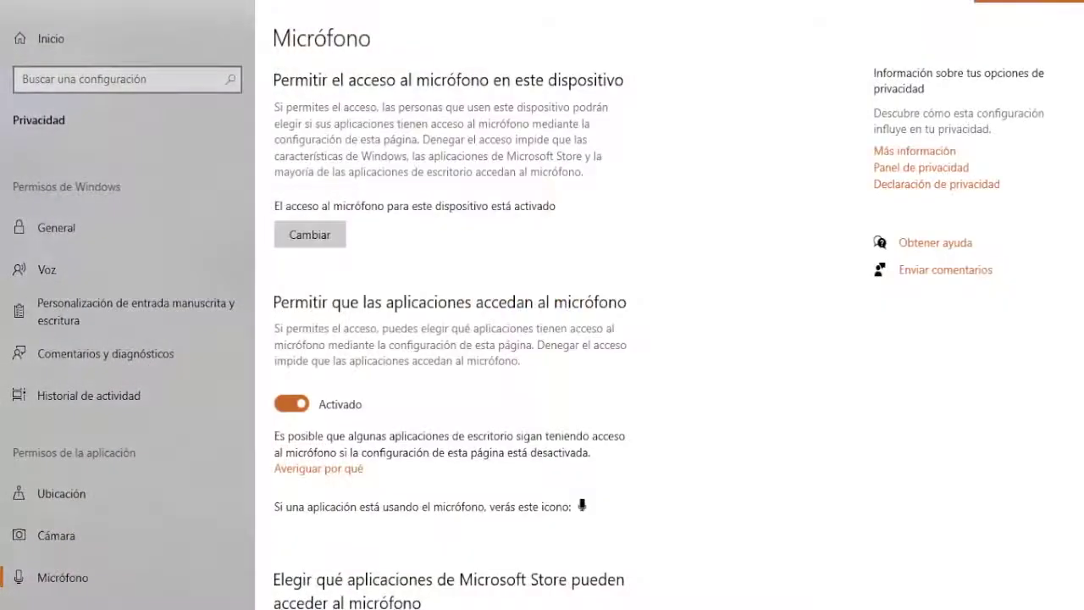
{"action": "left_click", "coordinate": [94, 275]}
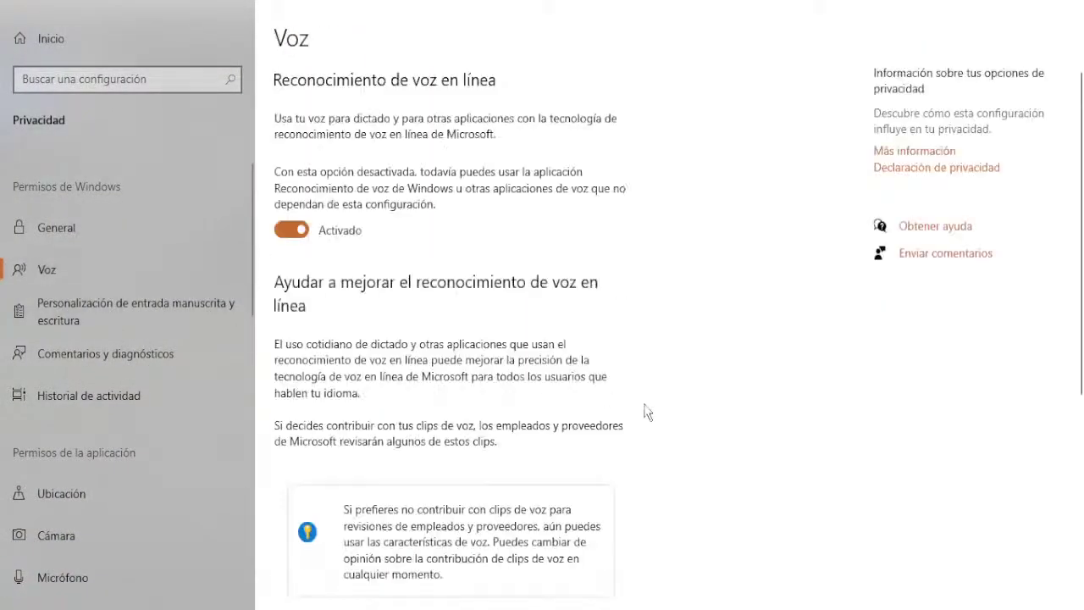
{"action": "scroll", "coordinate": [652, 423], "scroll_direction": "down", "scroll_amount": 4}
{"action": "scroll", "coordinate": [649, 436], "scroll_direction": "down", "scroll_amount": 2}
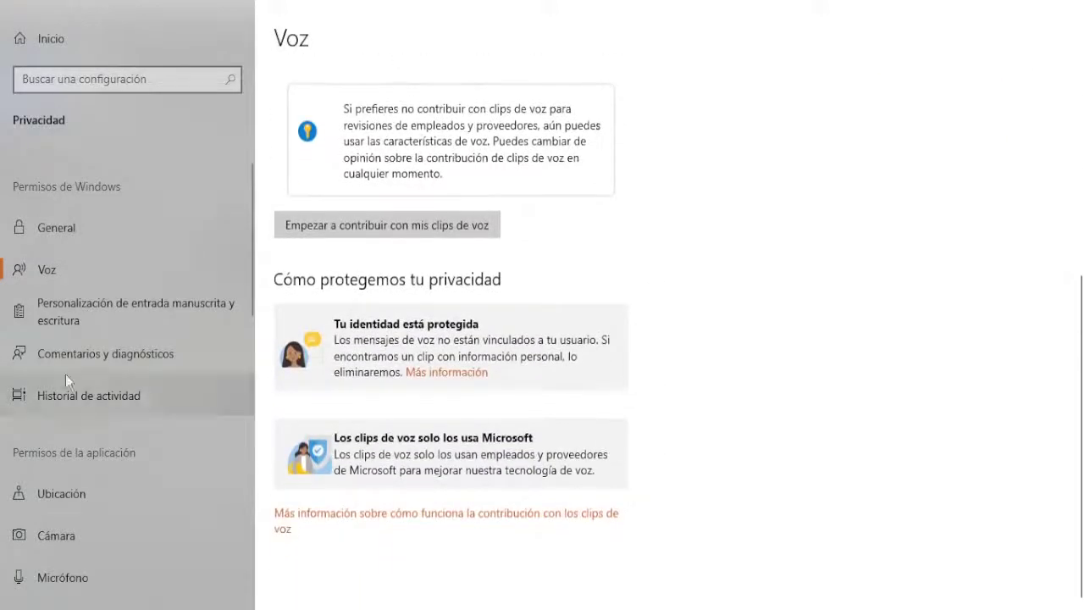
{"action": "scroll", "coordinate": [85, 504], "scroll_direction": "down", "scroll_amount": 3}
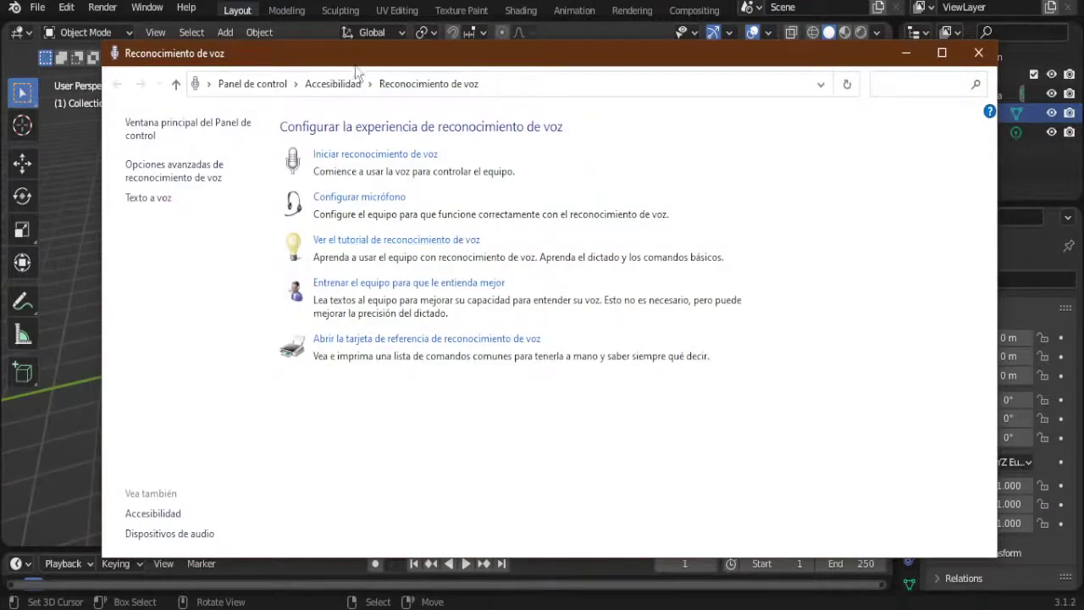
Step: Drag the Reconocimiento de voz window off screen to uncover Blender's viewport
{"action": "left_click_drag", "start_coordinate": [398, 63], "coordinate": [1083, 152]}
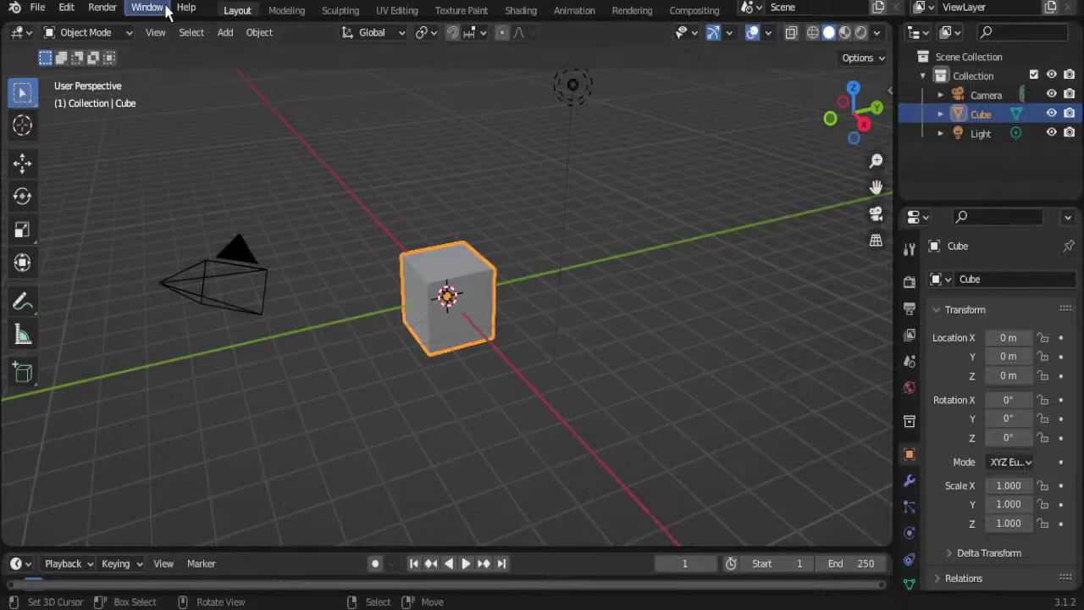
Step: Open the recent project plushie2.blend in the texture painting workspace
{"action": "left_click", "coordinate": [28, 10]}
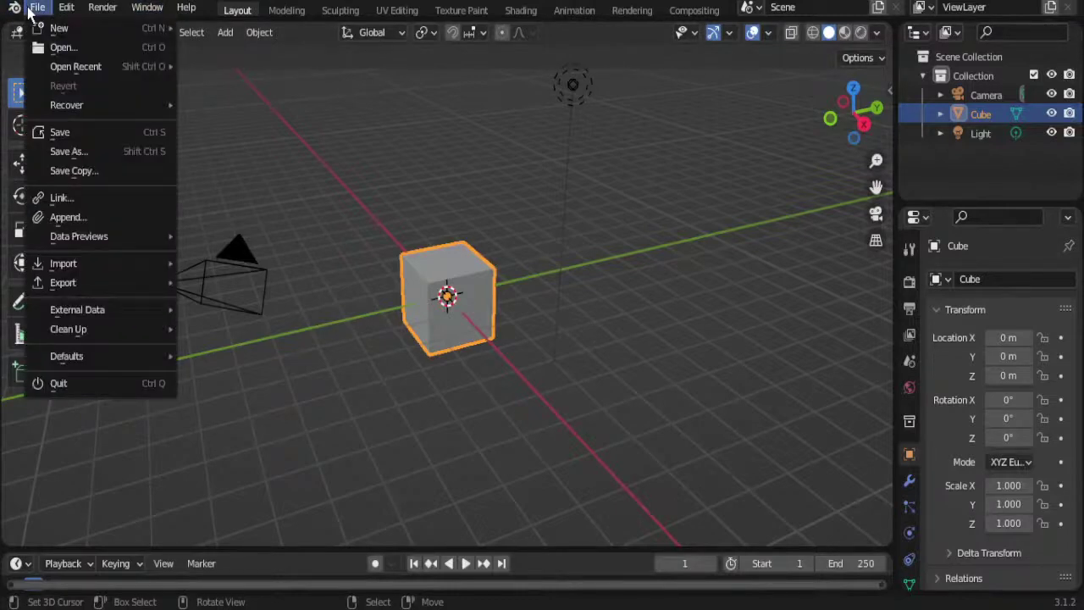
{"action": "mouse_move", "coordinate": [76, 66]}
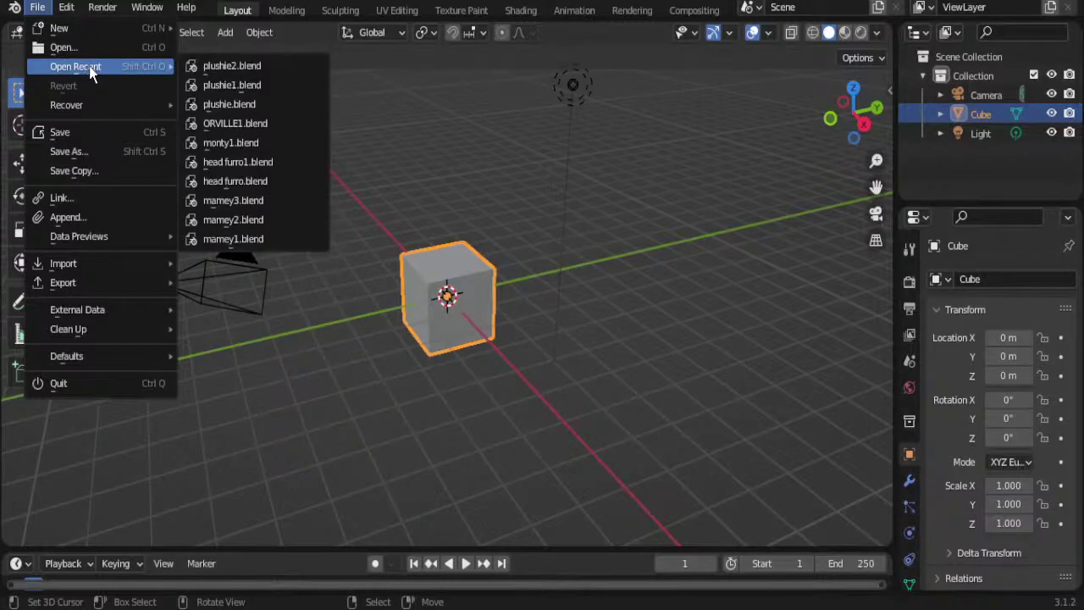
{"action": "left_click", "coordinate": [213, 66]}
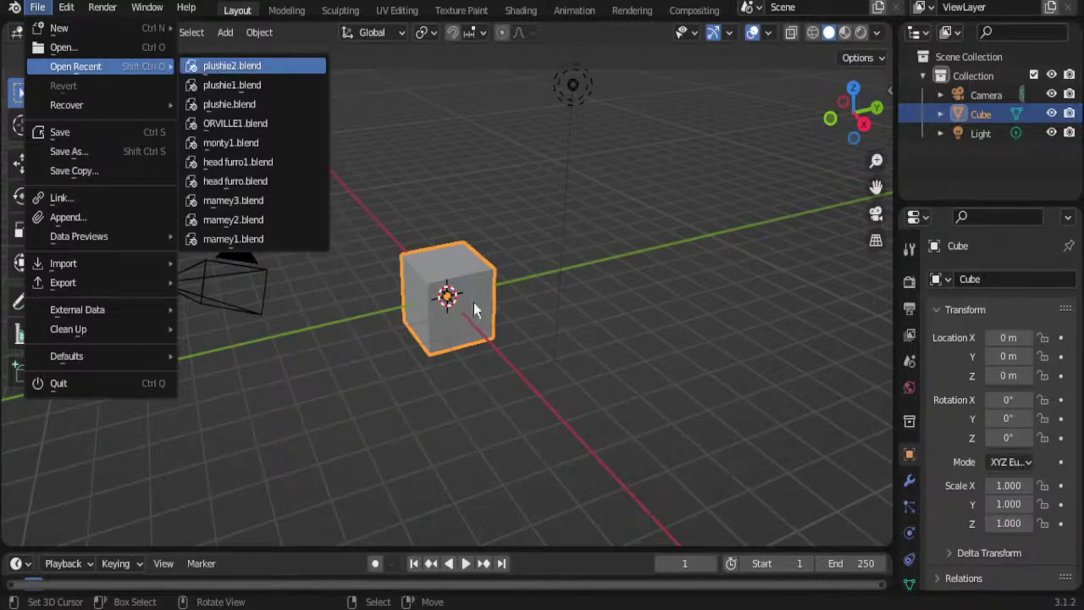
{"action": "scroll", "coordinate": [536, 353], "scroll_direction": "up", "scroll_amount": 2}
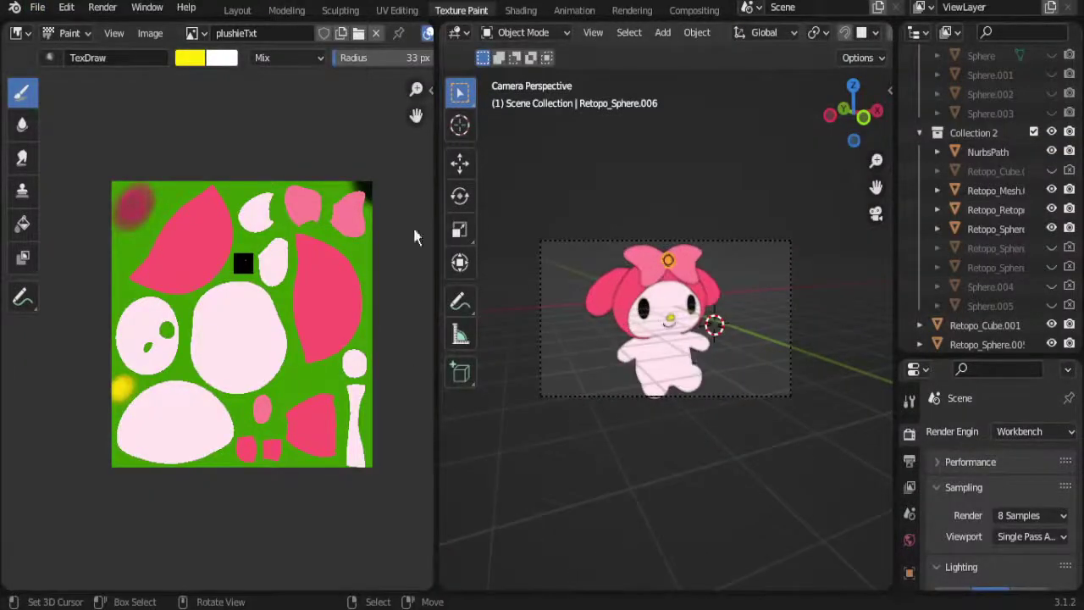
{"action": "left_click", "coordinate": [236, 11]}
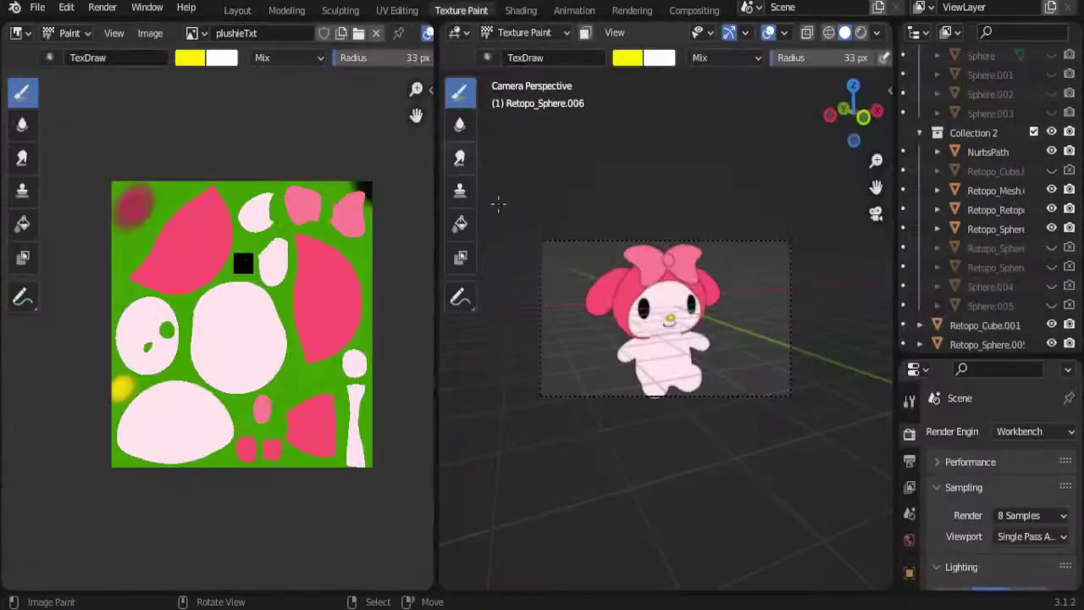
{"action": "left_click", "coordinate": [461, 10]}
Step: Orbit and zoom to a close, near-front view of the plushie's face and hood
{"action": "middle_click_drag", "start_coordinate": [614, 315], "coordinate": [644, 279]}
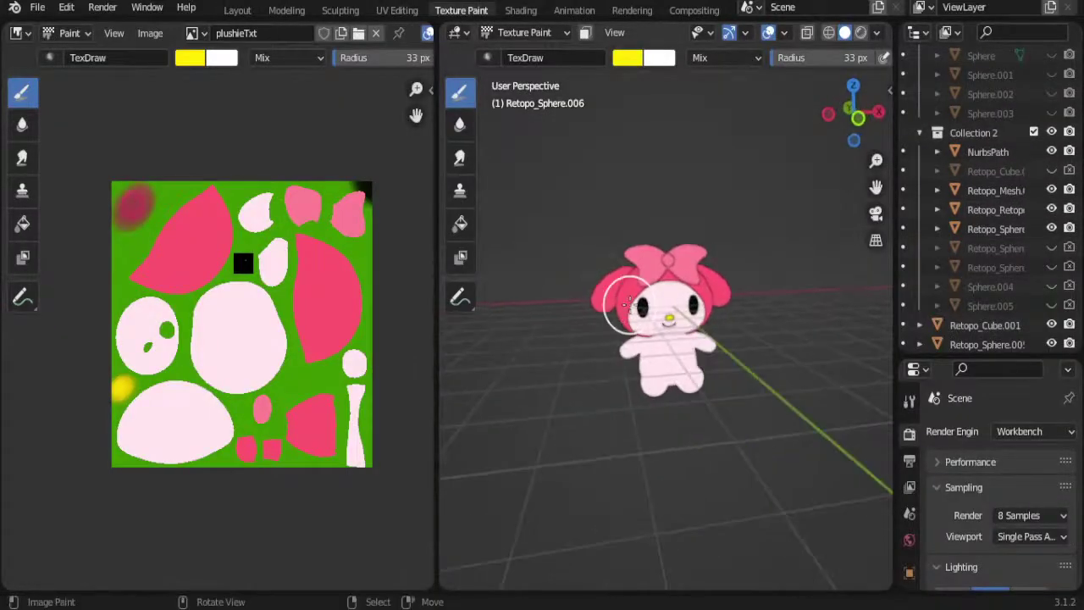
{"action": "key", "text": "KP_1"}
{"action": "scroll", "coordinate": [812, 372], "scroll_direction": "up", "scroll_amount": 3}
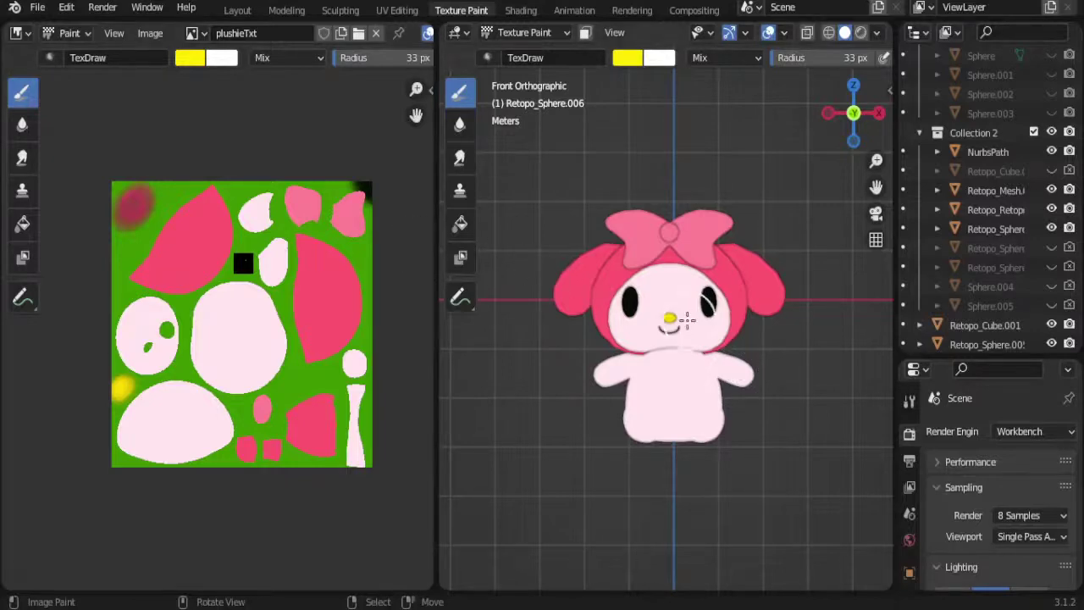
{"action": "mouse_move", "coordinate": [653, 362]}
{"action": "middle_mouse_down", "text": "ctrl"}
{"action": "mouse_move", "coordinate": [681, 390]}
{"action": "mouse_move", "coordinate": [709, 262]}
{"action": "mouse_move", "coordinate": [725, 271]}
{"action": "mouse_move", "coordinate": [695, 324]}
{"action": "mouse_move", "coordinate": [757, 367]}
{"action": "mouse_move", "coordinate": [665, 375]}
{"action": "mouse_move", "coordinate": [702, 399]}
{"action": "mouse_move", "coordinate": [702, 442]}
{"action": "mouse_move", "coordinate": [617, 370]}
{"action": "mouse_move", "coordinate": [650, 320]}
{"action": "middle_mouse_up", "text": "ctrl"}
{"action": "mouse_move", "coordinate": [779, 347]}
{"action": "middle_mouse_down"}
{"action": "mouse_move", "coordinate": [774, 358]}
{"action": "mouse_move", "coordinate": [674, 318]}
{"action": "middle_mouse_up"}
{"action": "scroll", "coordinate": [674, 318], "scroll_direction": "up", "scroll_amount": 2}
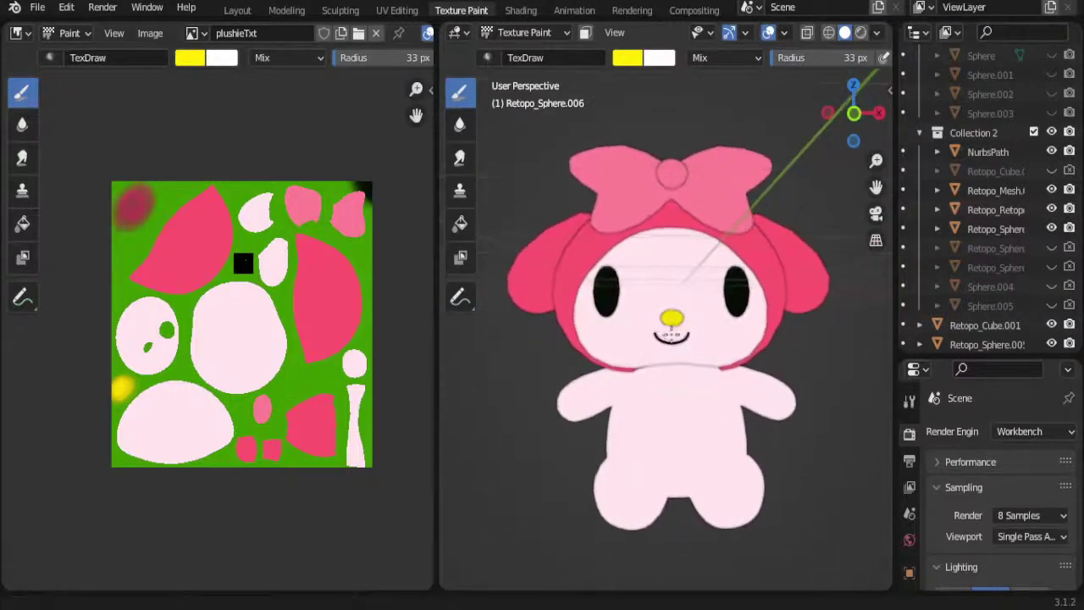
{"action": "scroll", "coordinate": [674, 318], "scroll_direction": "up", "scroll_amount": 2}
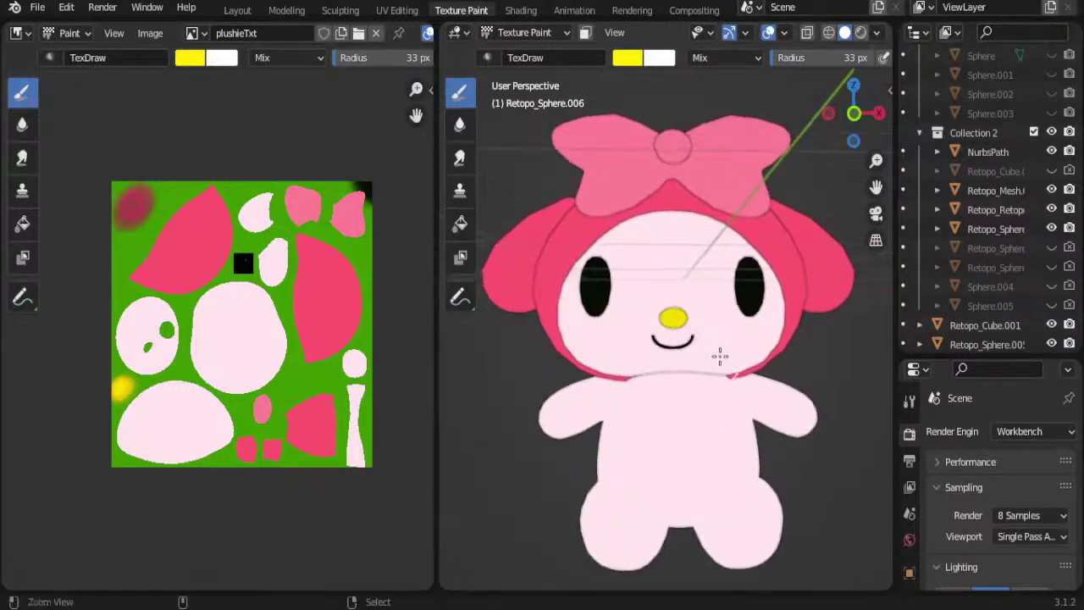
{"action": "mouse_move", "coordinate": [719, 356]}
{"action": "middle_mouse_down"}
{"action": "mouse_move", "coordinate": [719, 367]}
{"action": "mouse_move", "coordinate": [658, 337]}
{"action": "middle_mouse_up"}
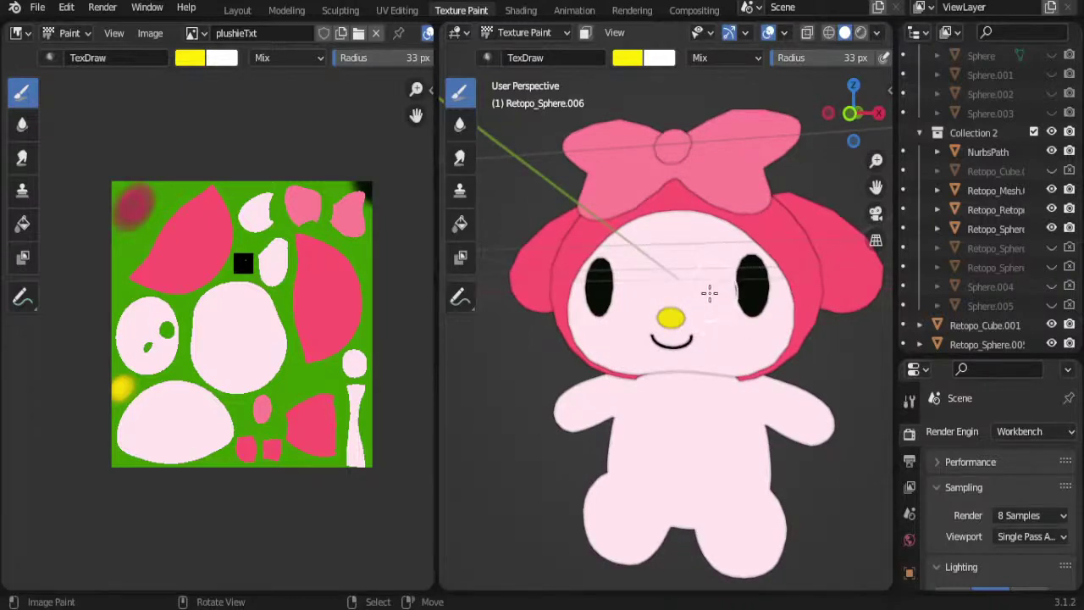
Step: Uncheck the Floor and Grid guides in Viewport Overlays, leaving a plain dark background
{"action": "left_click", "coordinate": [784, 34]}
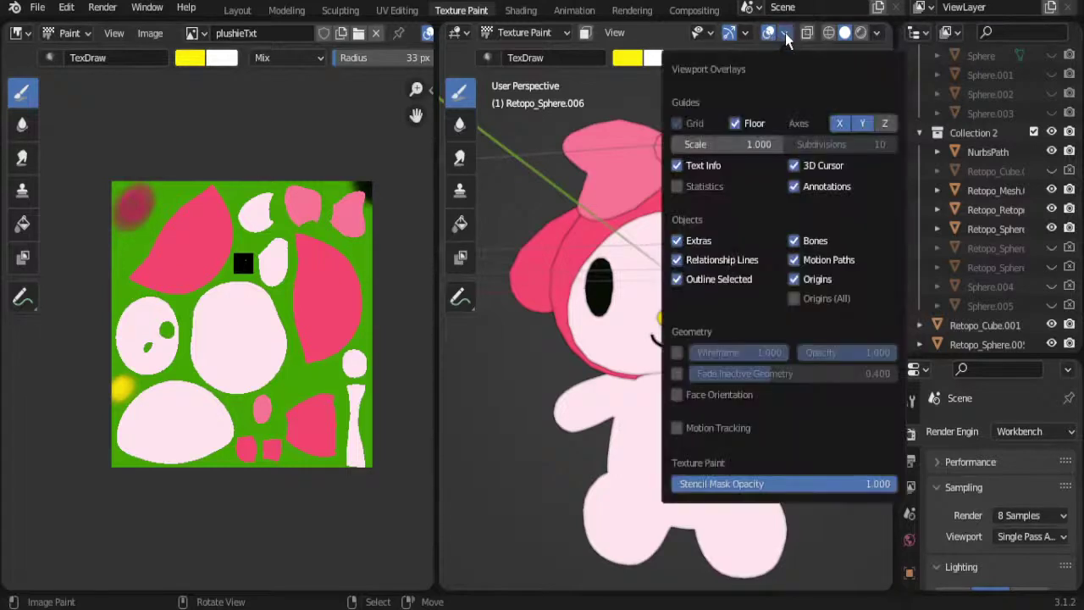
{"action": "left_click", "coordinate": [744, 122]}
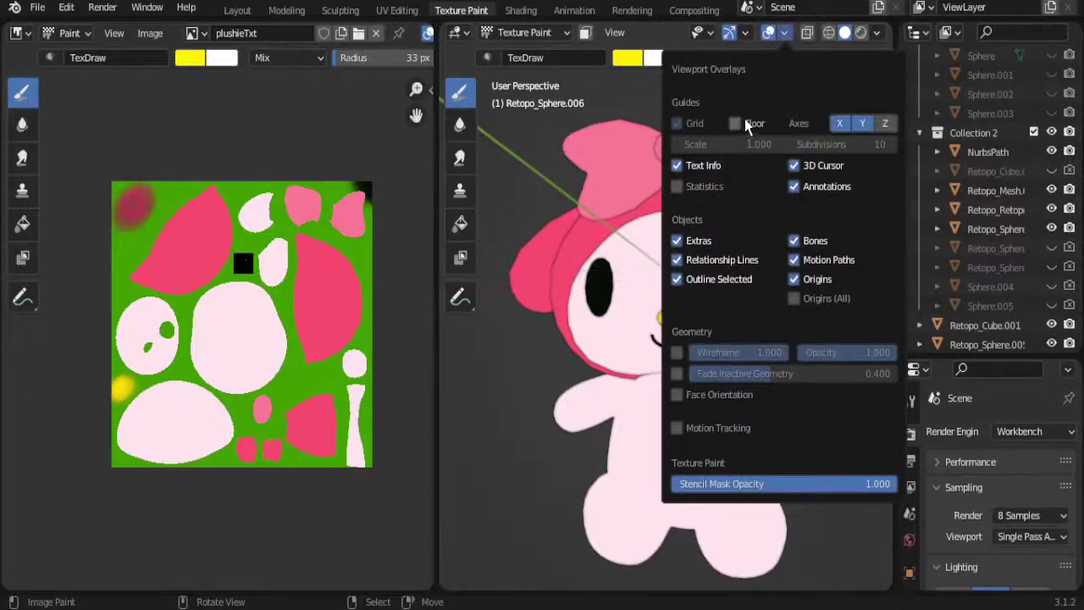
{"action": "left_click", "coordinate": [684, 124]}
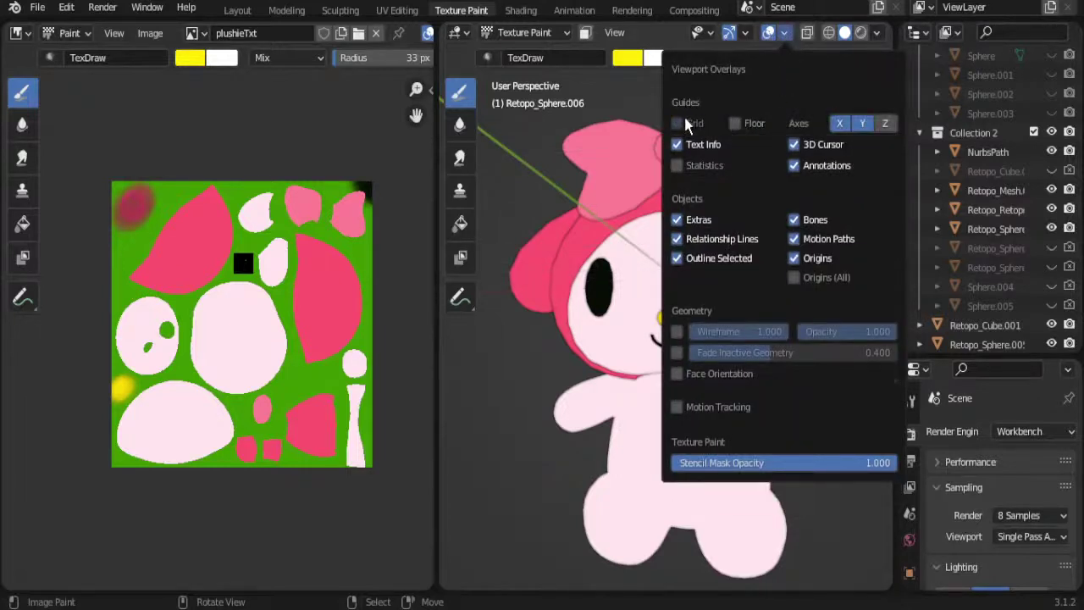
{"action": "left_click", "coordinate": [681, 123]}
{"action": "left_click", "coordinate": [736, 123]}
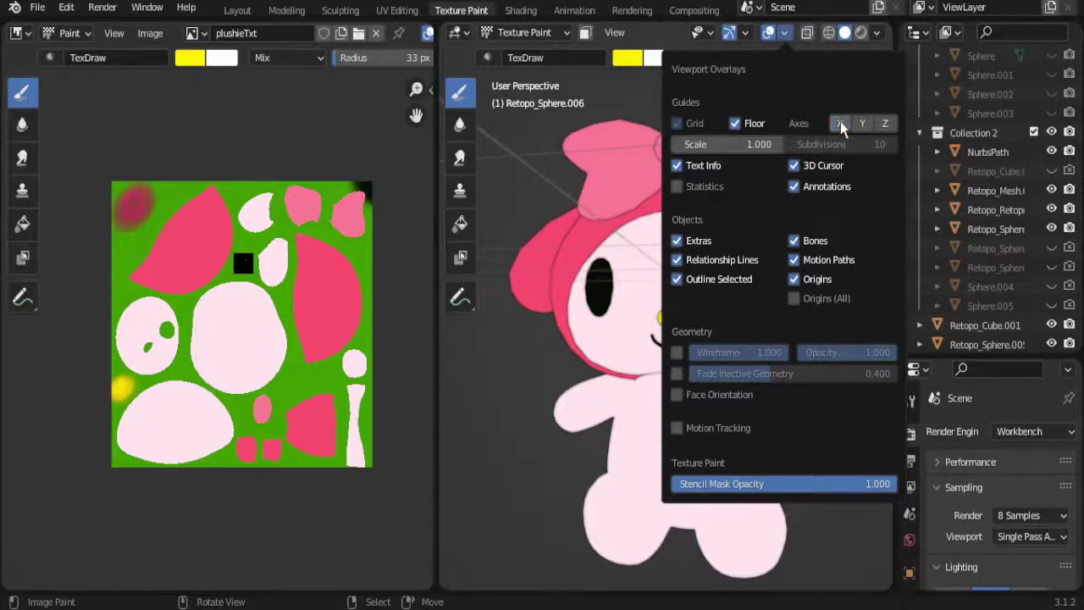
{"action": "left_click", "coordinate": [734, 124]}
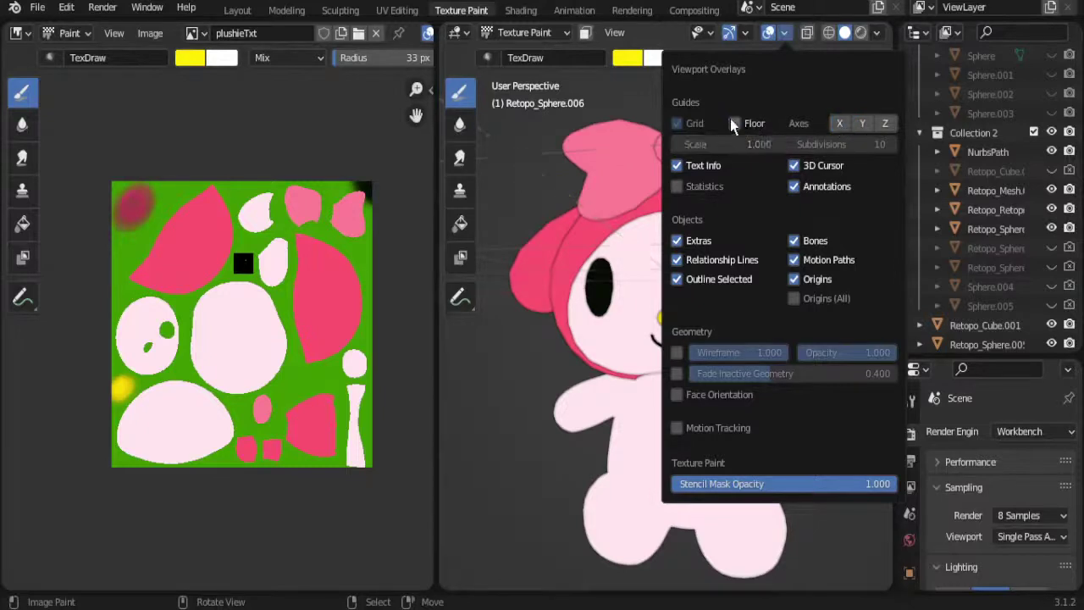
{"action": "left_click", "coordinate": [678, 124]}
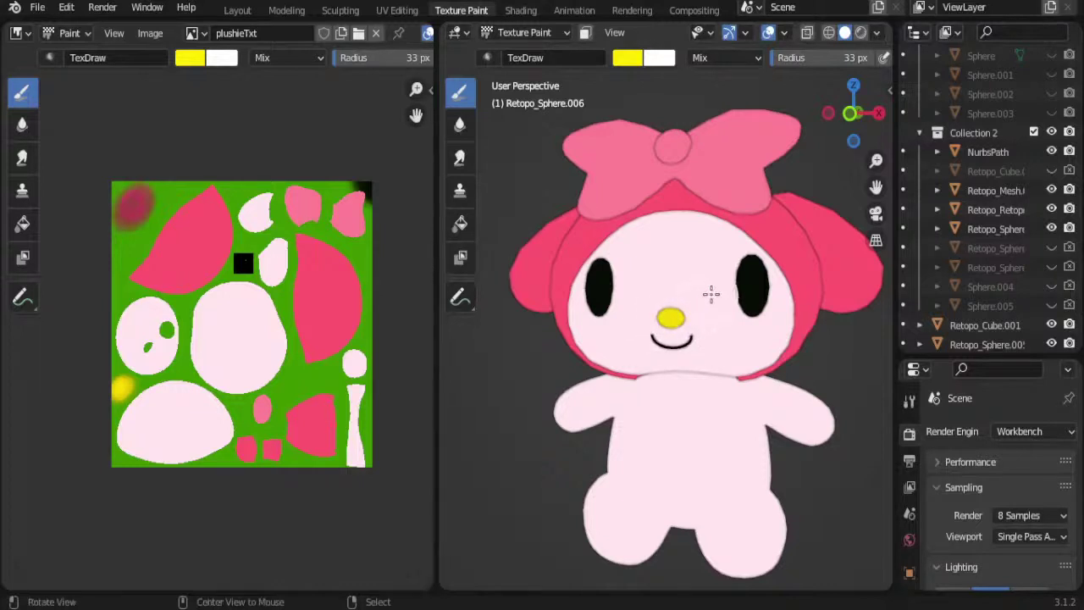
Step: Make Retopo_Sphere the active paint object and enlarge Properties to show Lighting and Color
{"action": "mouse_move", "coordinate": [711, 293]}
{"action": "middle_mouse_down"}
{"action": "mouse_move", "coordinate": [726, 295]}
{"action": "mouse_move", "coordinate": [713, 307]}
{"action": "middle_mouse_up"}
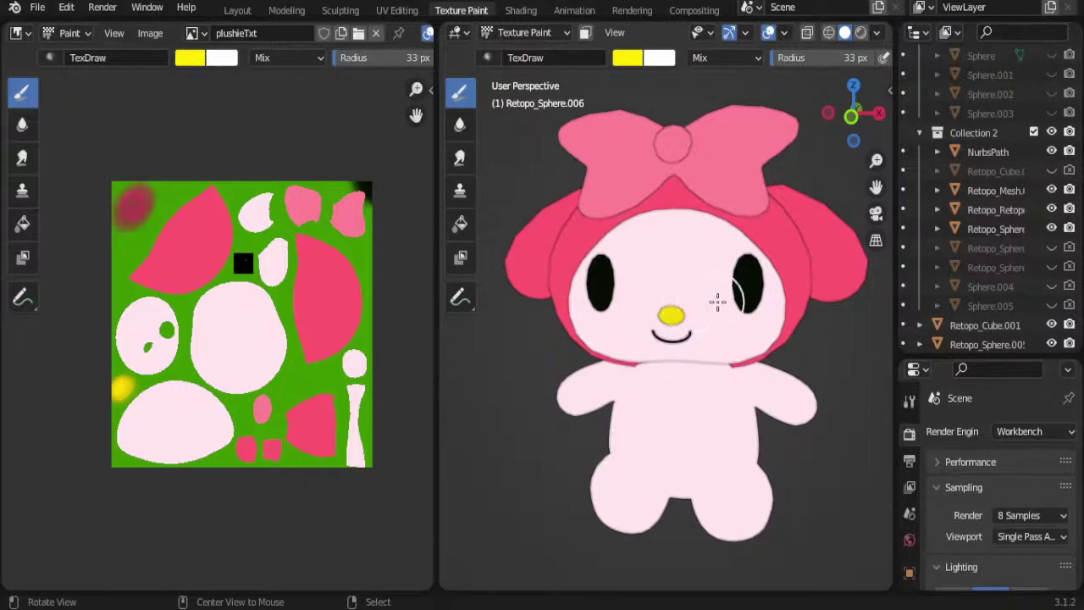
{"action": "key", "text": "alt+q"}
{"action": "middle_click_drag", "start_coordinate": [730, 336], "coordinate": [716, 339]}
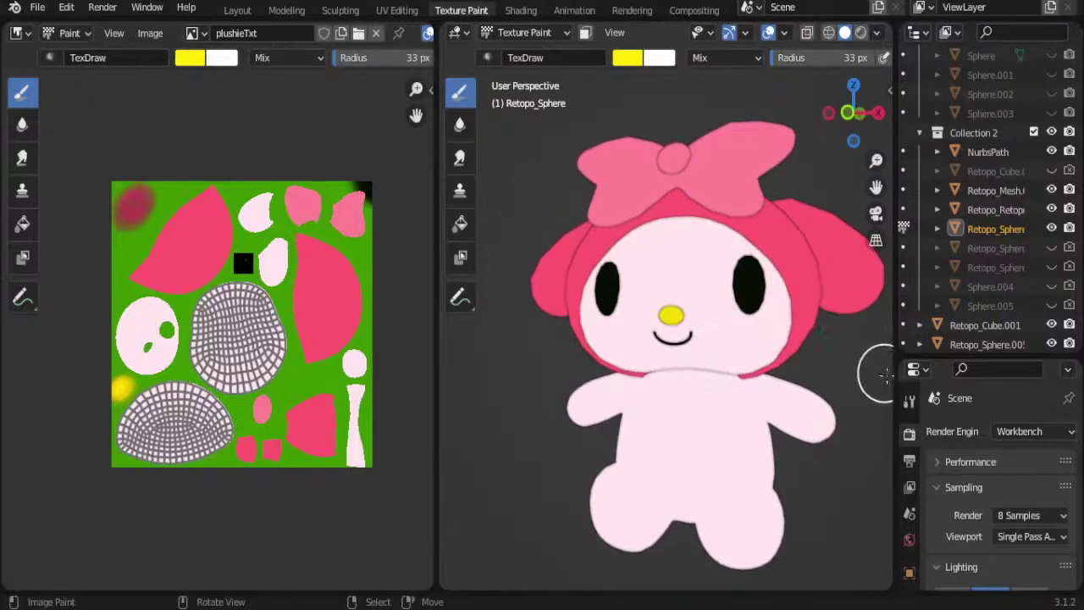
{"action": "left_click_drag", "start_coordinate": [938, 355], "coordinate": [1009, 76]}
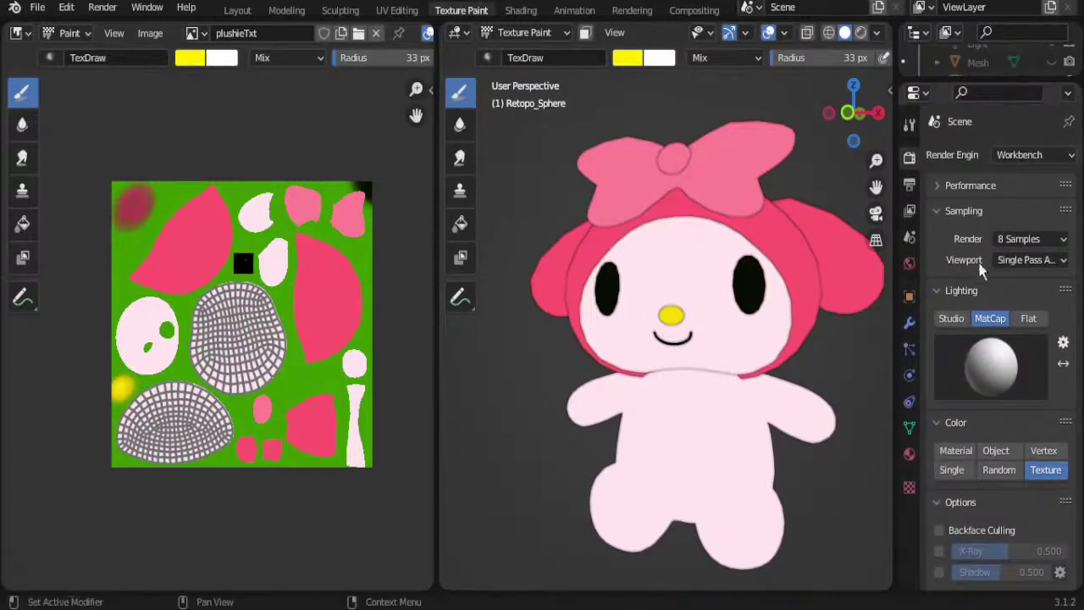
Step: Show the brush settings and compare Material Preview against Solid shading, ending on Solid
{"action": "left_click", "coordinate": [908, 125]}
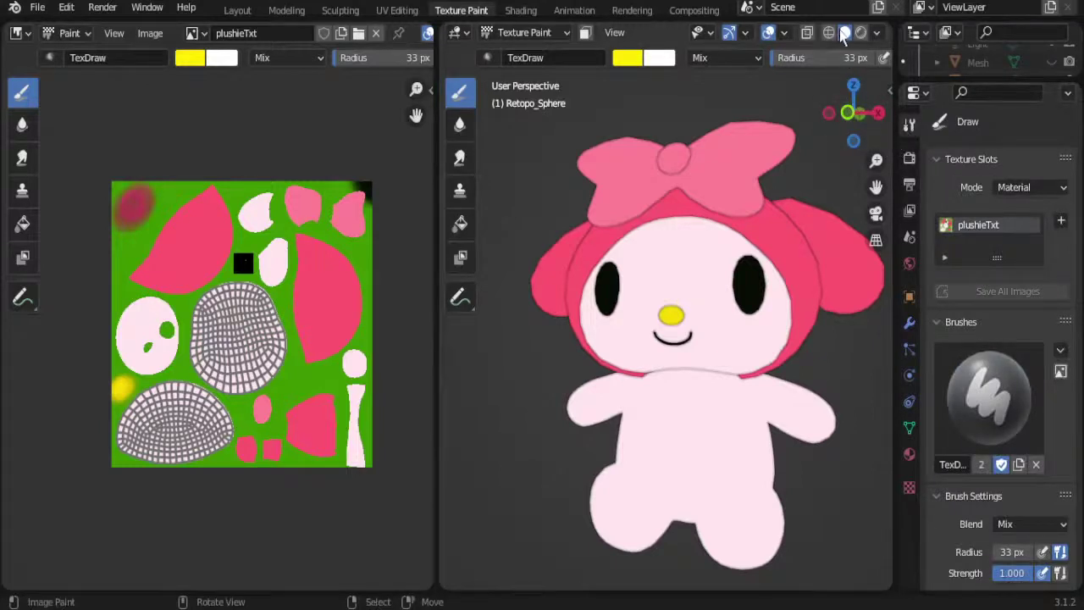
{"action": "left_click", "coordinate": [862, 34]}
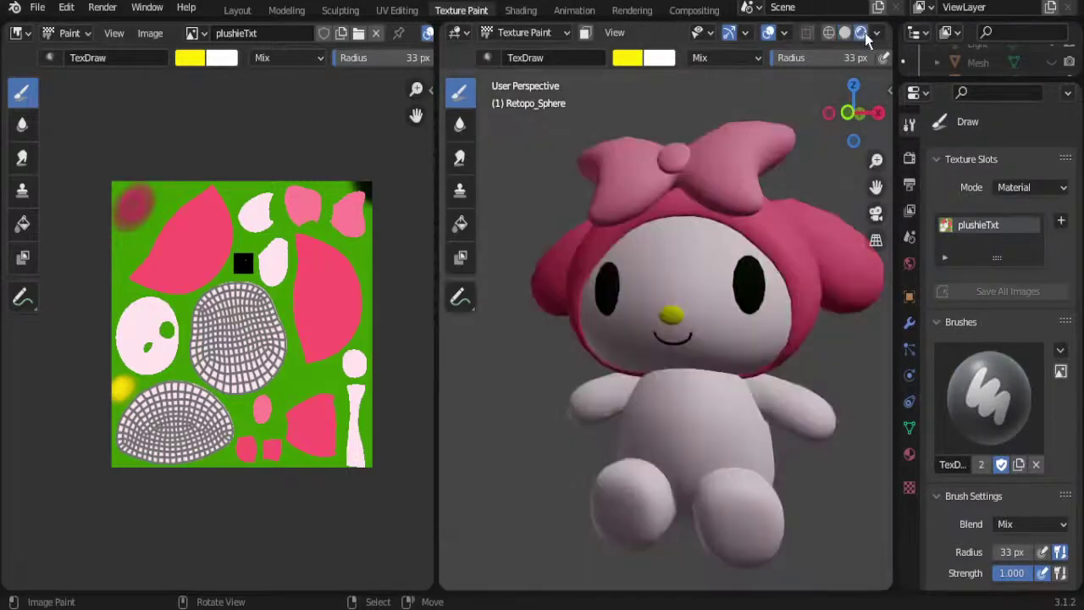
{"action": "left_click", "coordinate": [845, 34]}
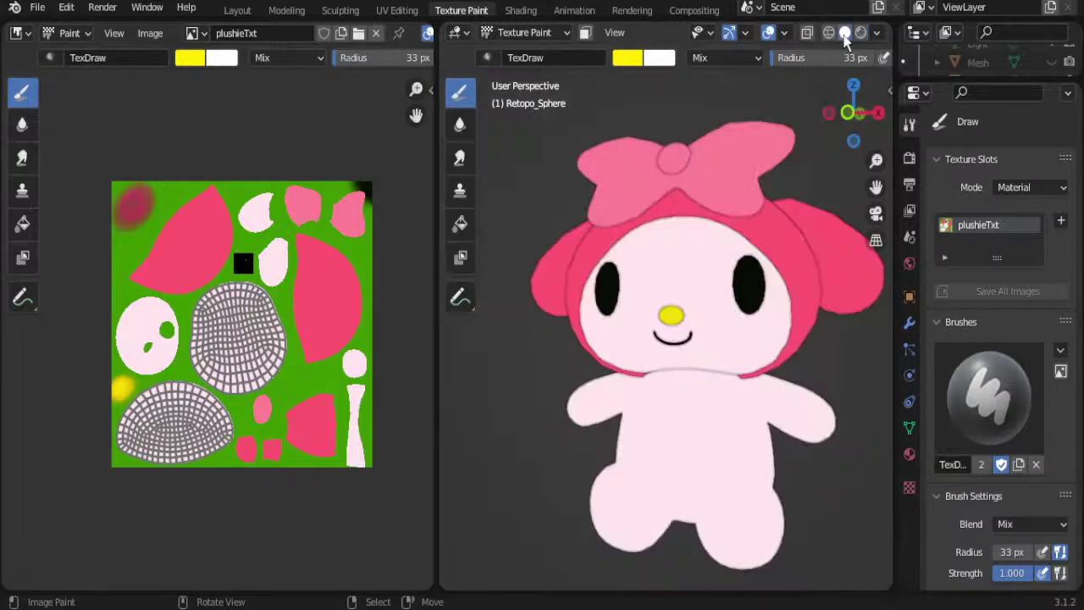
{"action": "left_click", "coordinate": [862, 34]}
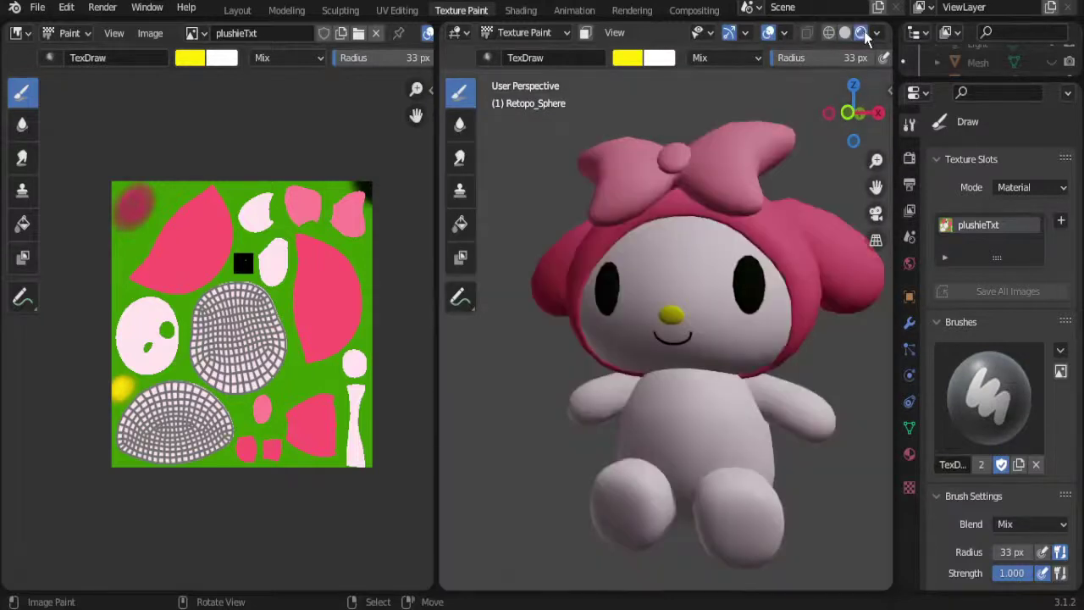
{"action": "left_click", "coordinate": [845, 34]}
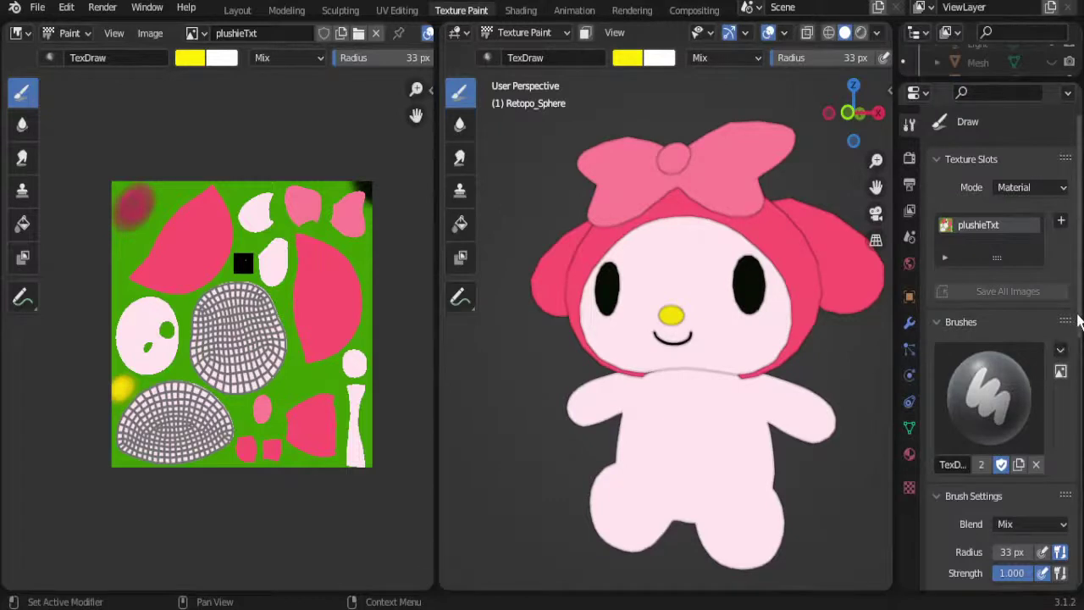
Step: Pick the light-pink Color Palette swatch and lower its value to a greyish pink
{"action": "scroll", "coordinate": [1080, 339], "scroll_direction": "down", "scroll_amount": 1}
{"action": "scroll", "coordinate": [1075, 372], "scroll_direction": "down", "scroll_amount": 2}
{"action": "scroll", "coordinate": [1069, 402], "scroll_direction": "down", "scroll_amount": 1}
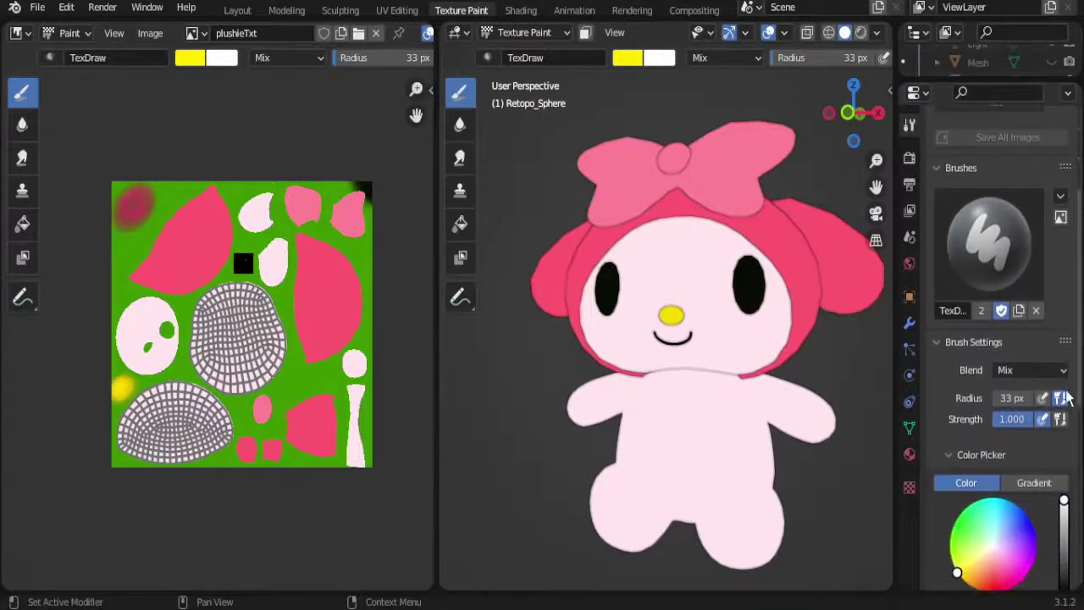
{"action": "scroll", "coordinate": [1061, 434], "scroll_direction": "down", "scroll_amount": 2}
{"action": "scroll", "coordinate": [1058, 434], "scroll_direction": "down", "scroll_amount": 1}
{"action": "scroll", "coordinate": [1050, 449], "scroll_direction": "down", "scroll_amount": 1}
{"action": "scroll", "coordinate": [1033, 474], "scroll_direction": "down", "scroll_amount": 2}
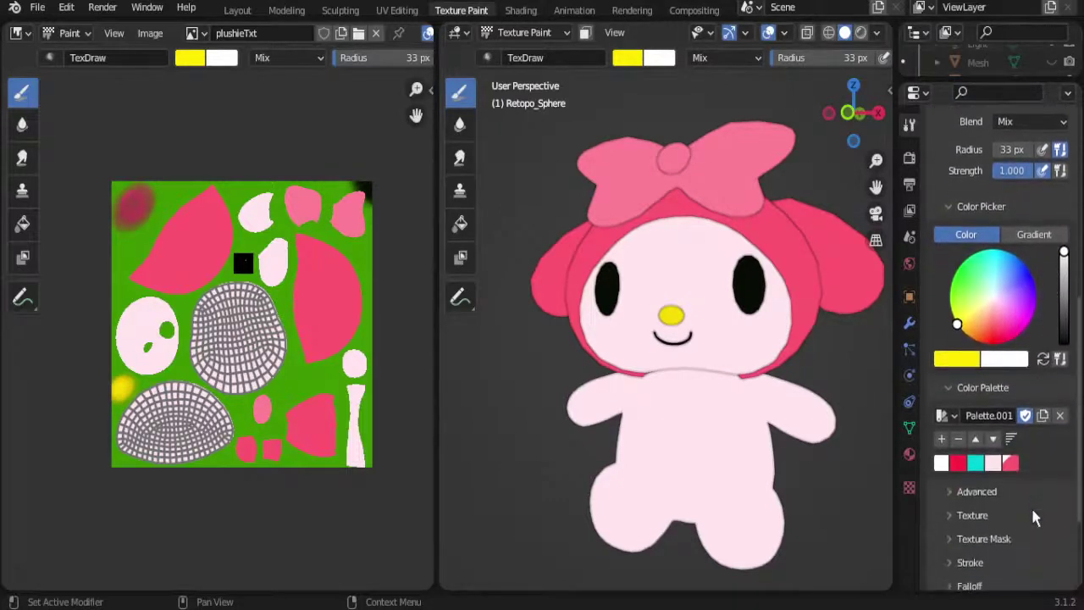
{"action": "left_click", "coordinate": [994, 462]}
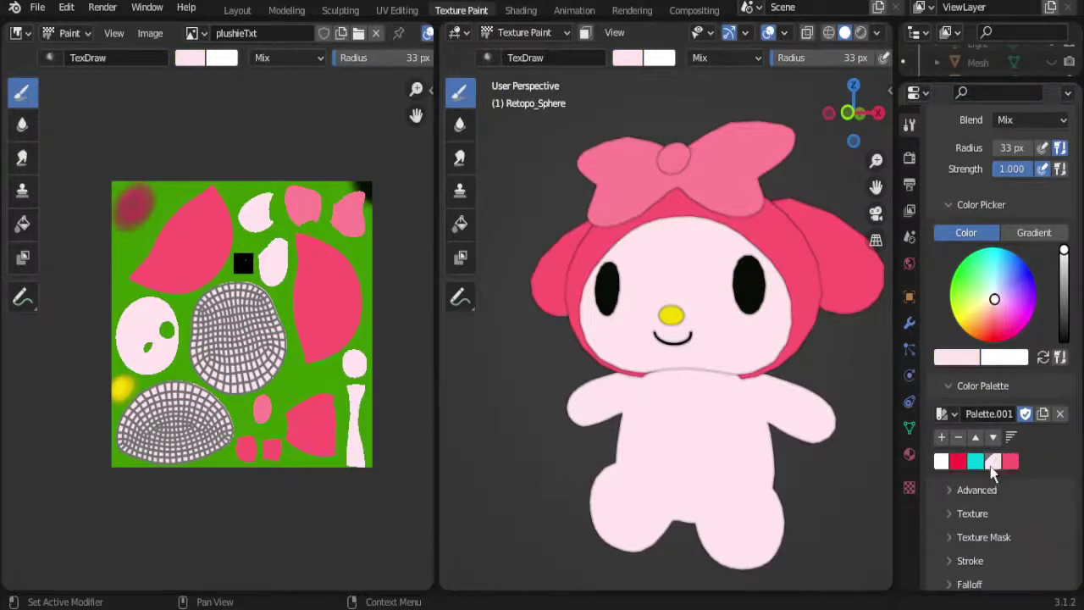
{"action": "left_click", "coordinate": [1064, 263]}
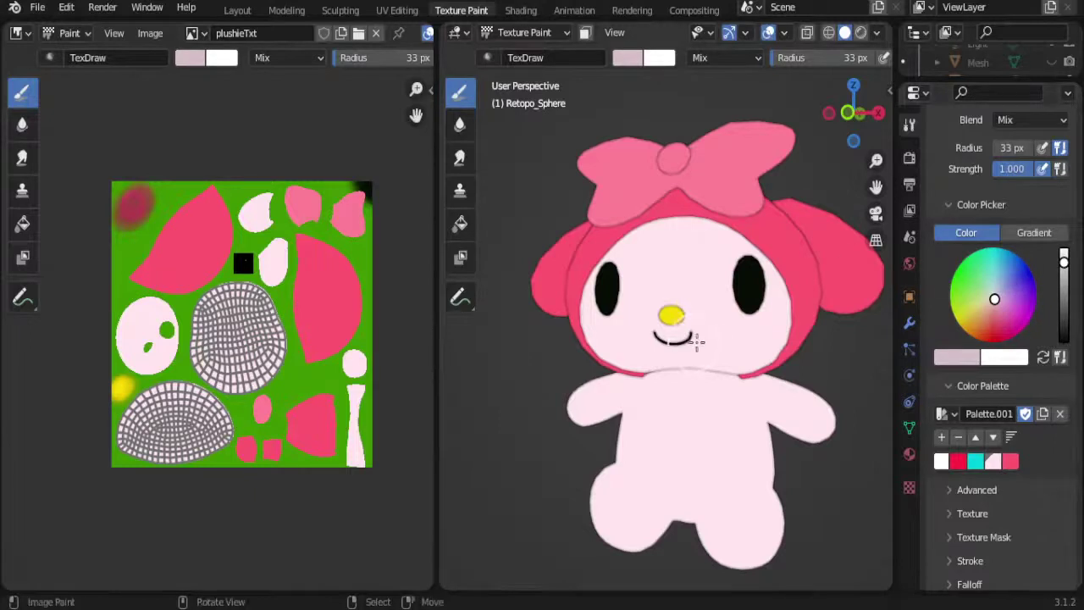
Step: Set the brush radius to 51 px and paint a light shading stroke on the face
{"action": "key", "text": "f"}
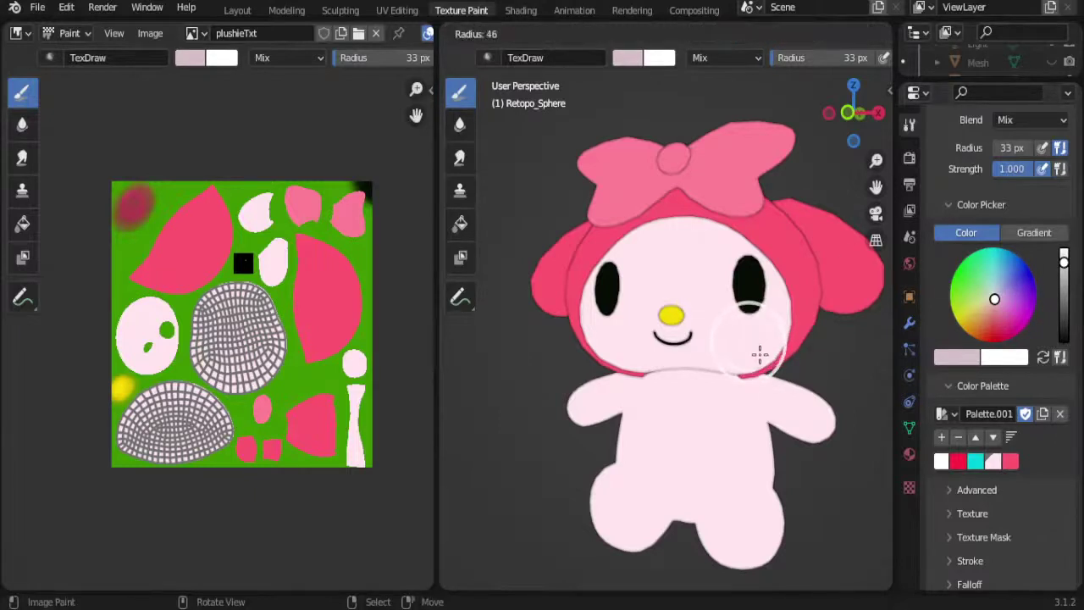
{"action": "left_click", "coordinate": [766, 357]}
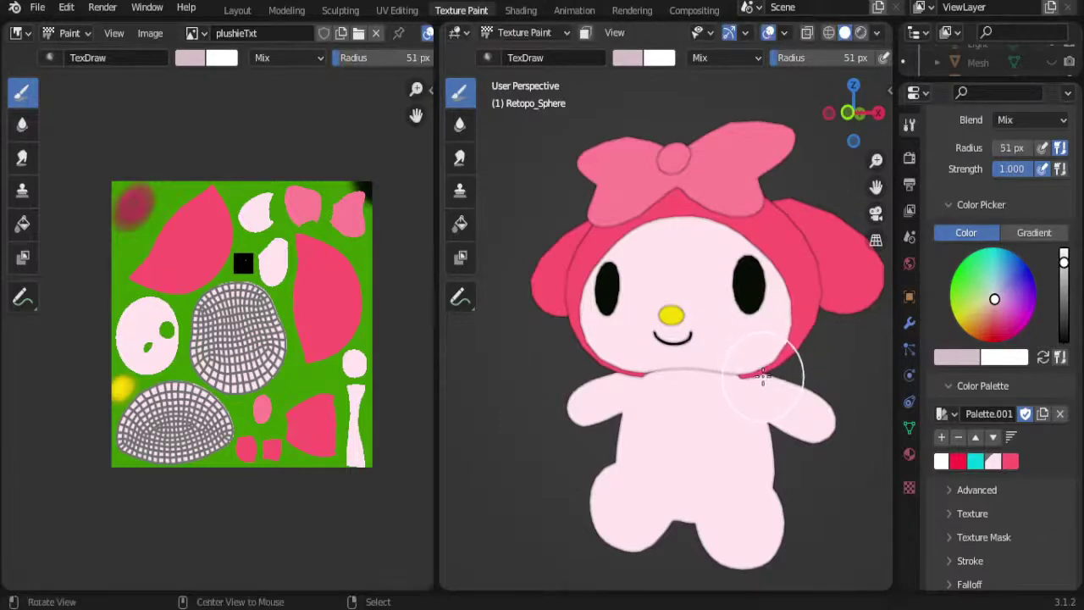
{"action": "mouse_move", "coordinate": [774, 381]}
{"action": "middle_mouse_down"}
{"action": "mouse_move", "coordinate": [743, 370]}
{"action": "mouse_move", "coordinate": [776, 363]}
{"action": "middle_mouse_up"}
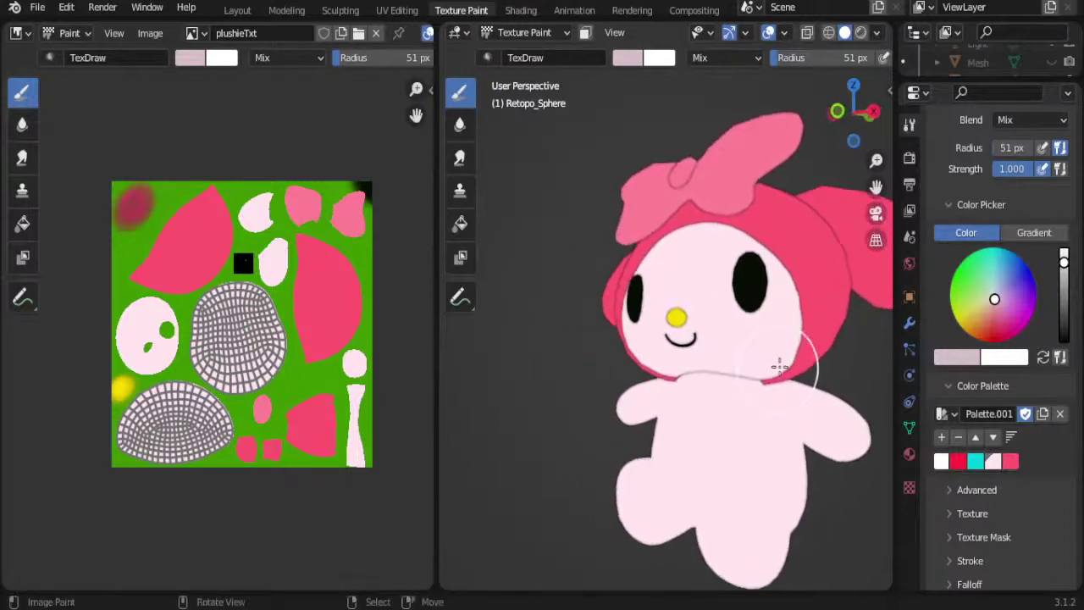
Step: Shade the face–hood seam while orbiting past the left ear, hood side and front
{"action": "left_click_drag", "start_coordinate": [776, 364], "coordinate": [772, 364]}
{"action": "mouse_move", "coordinate": [687, 388]}
{"action": "middle_mouse_down"}
{"action": "mouse_move", "coordinate": [673, 367]}
{"action": "mouse_move", "coordinate": [786, 382]}
{"action": "middle_mouse_up"}
{"action": "middle_click_drag", "start_coordinate": [597, 372], "coordinate": [576, 355]}
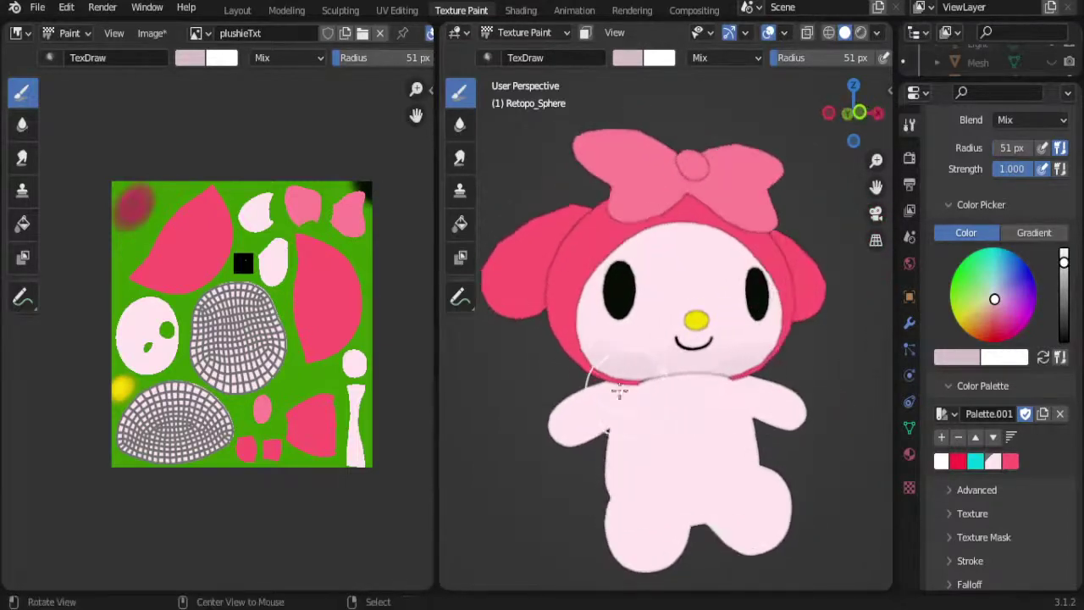
{"action": "scroll", "coordinate": [593, 246], "scroll_direction": "up", "scroll_amount": 1}
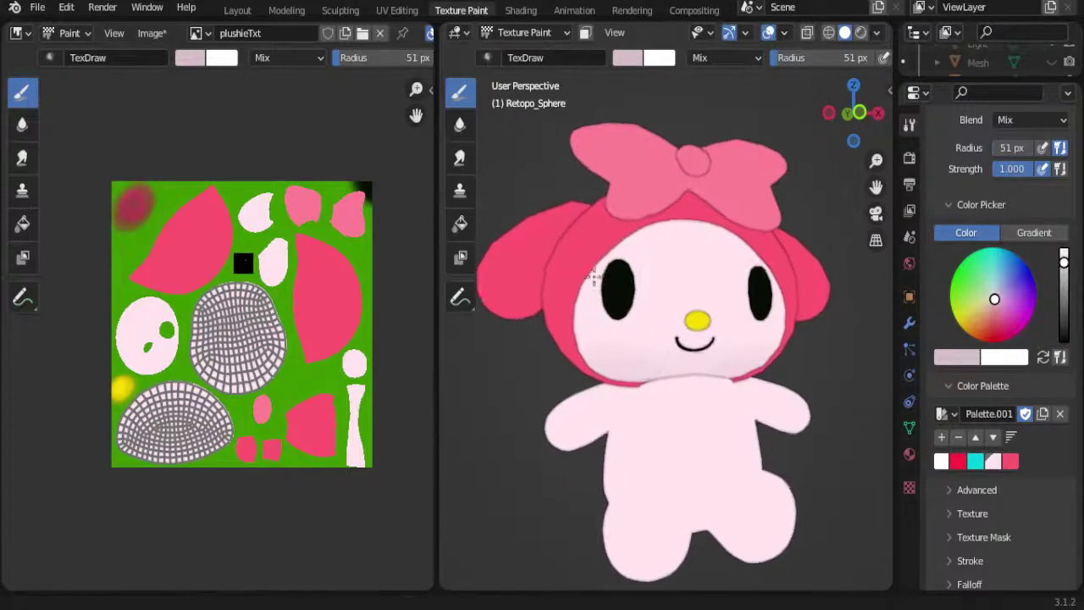
{"action": "scroll", "coordinate": [593, 244], "scroll_direction": "up", "scroll_amount": 2}
{"action": "scroll", "coordinate": [596, 251], "scroll_direction": "up", "scroll_amount": 1}
{"action": "middle_click_drag", "start_coordinate": [597, 251], "coordinate": [633, 288]}
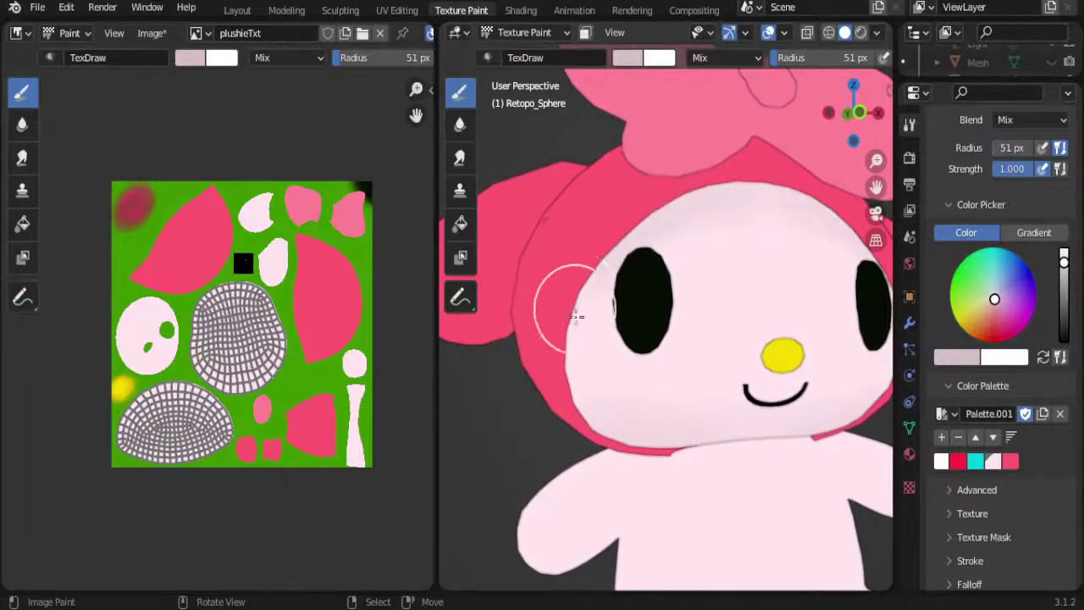
{"action": "mouse_move", "coordinate": [609, 426]}
{"action": "middle_mouse_down"}
{"action": "mouse_move", "coordinate": [694, 353]}
{"action": "mouse_move", "coordinate": [691, 220]}
{"action": "middle_mouse_up"}
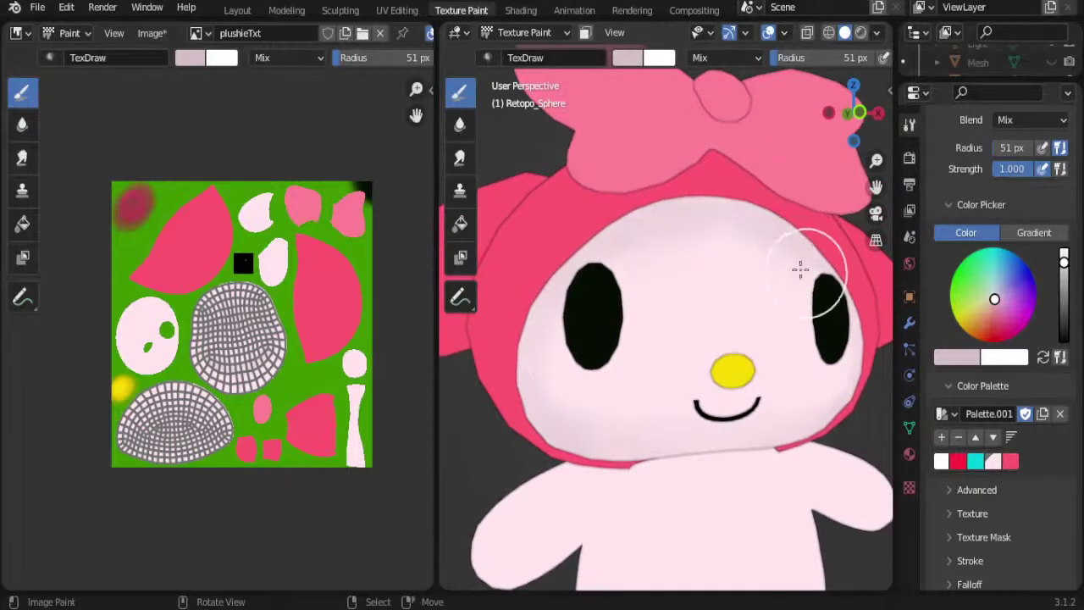
{"action": "middle_click_drag", "start_coordinate": [798, 265], "coordinate": [710, 302]}
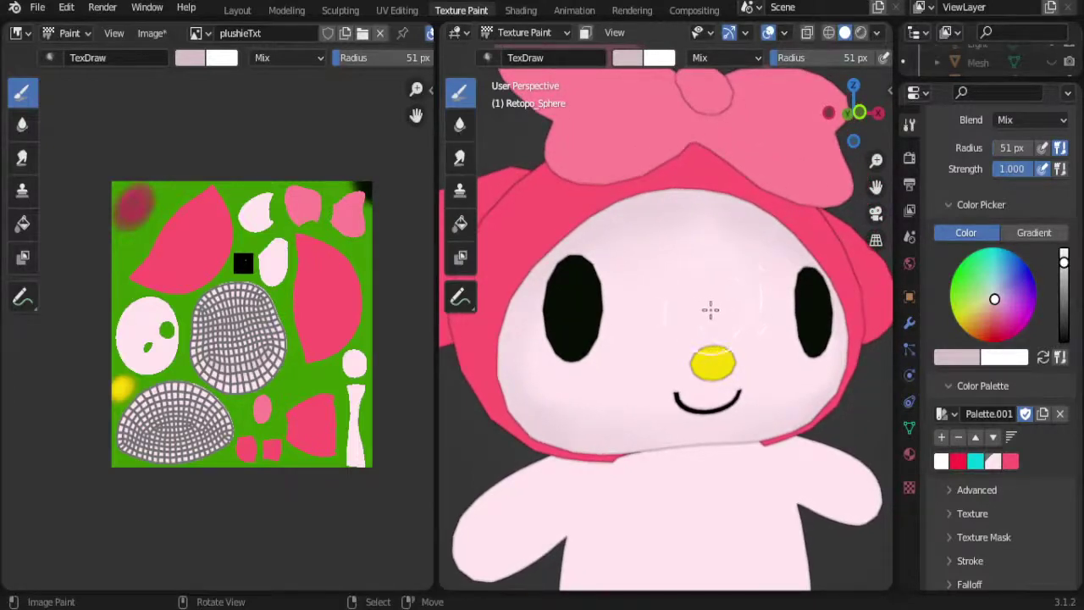
{"action": "mouse_move", "coordinate": [711, 310]}
{"action": "middle_mouse_down"}
{"action": "mouse_move", "coordinate": [697, 319]}
{"action": "mouse_move", "coordinate": [730, 314]}
{"action": "mouse_move", "coordinate": [722, 309]}
{"action": "middle_mouse_up"}
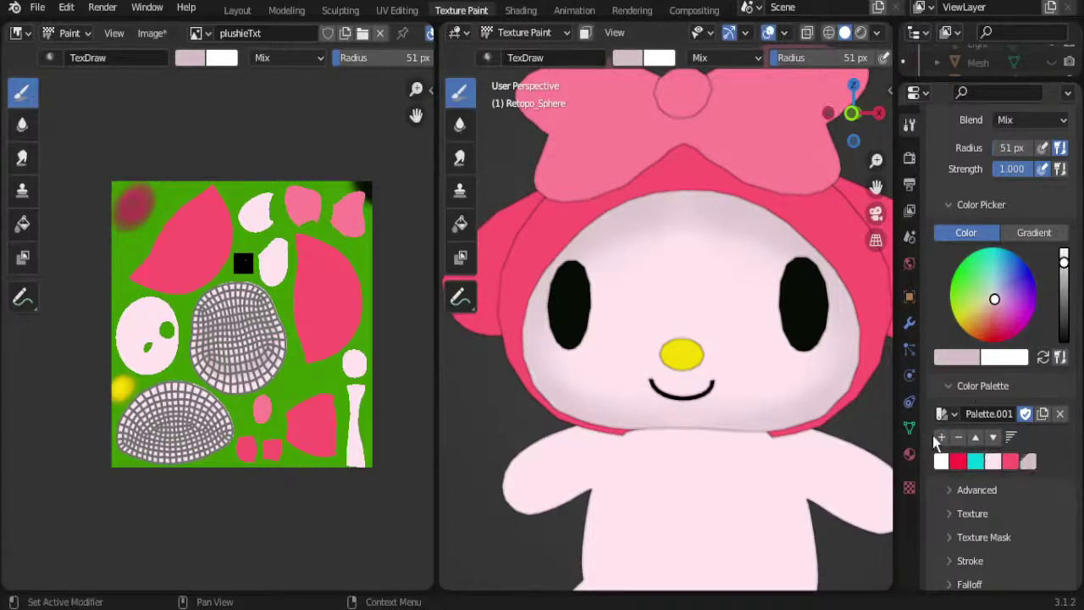
Step: Choose the pale pink palette swatch as the highlight colour
{"action": "left_click", "coordinate": [991, 463]}
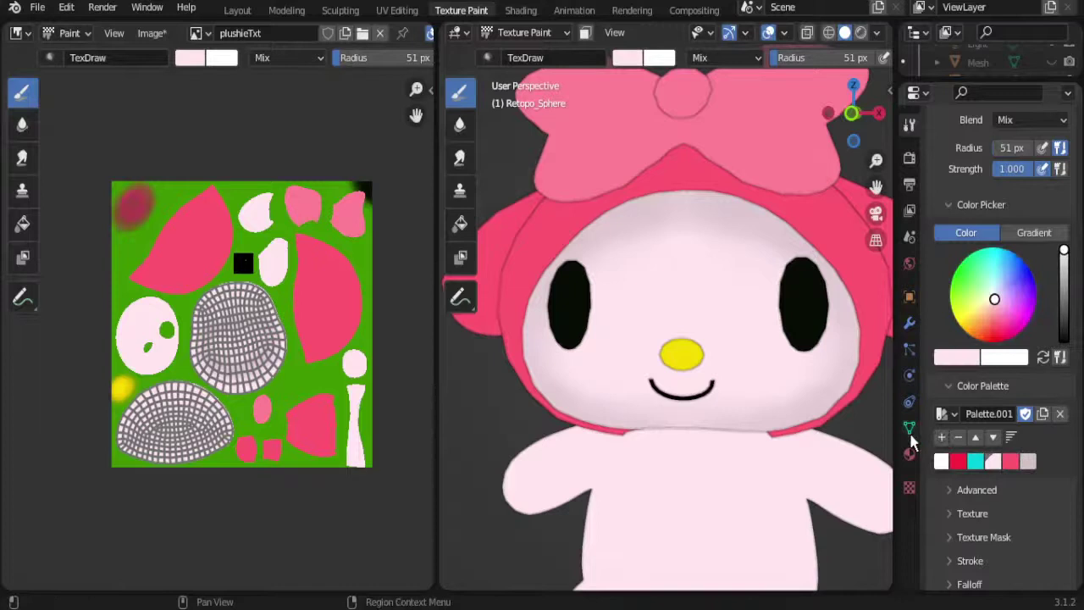
{"action": "left_click", "coordinate": [942, 467]}
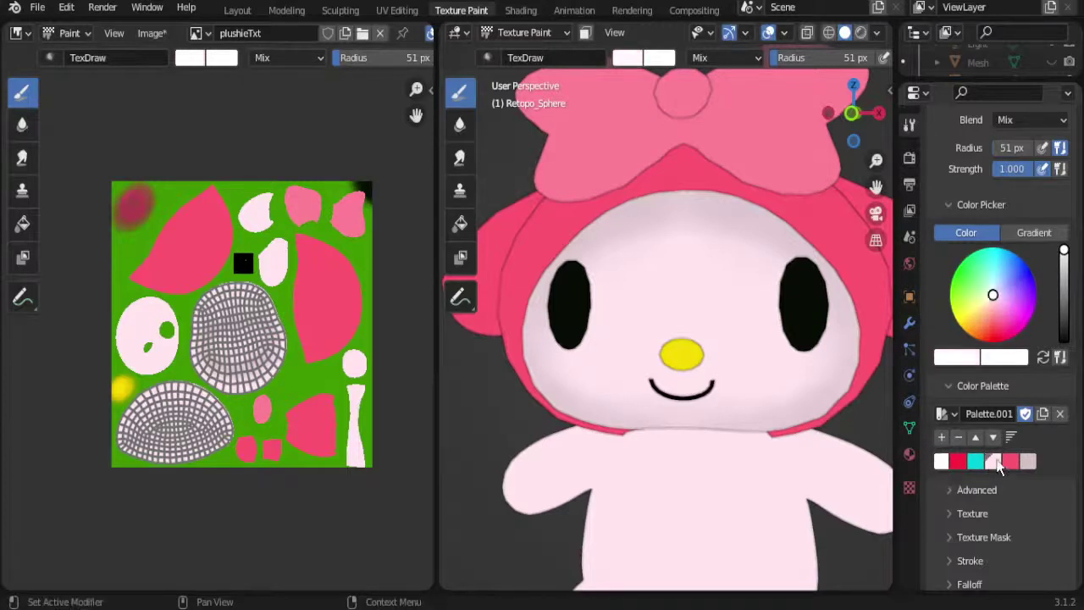
{"action": "left_click", "coordinate": [995, 467]}
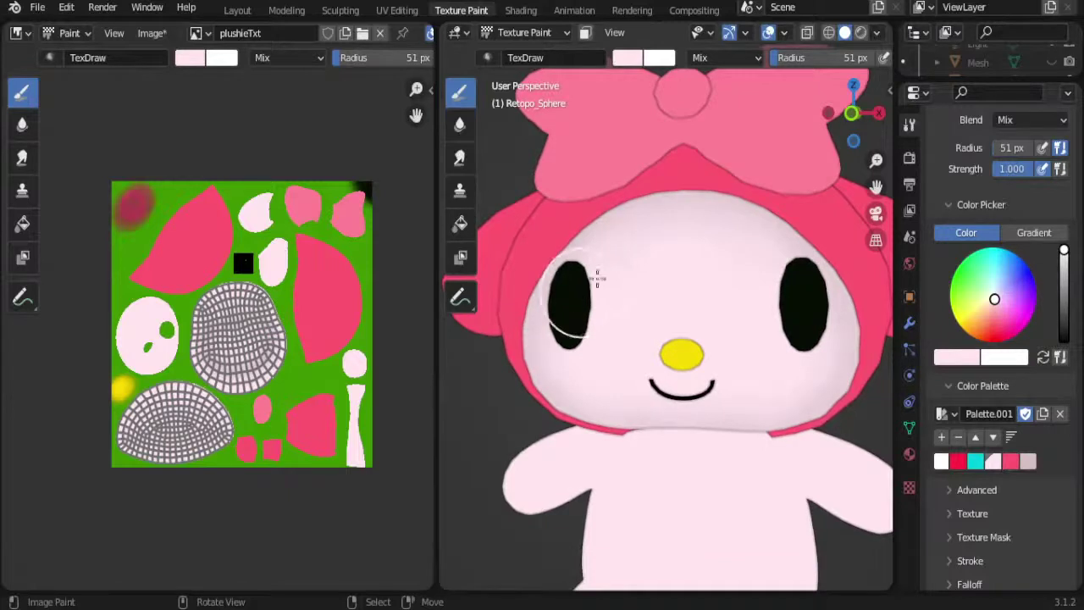
{"action": "scroll", "coordinate": [687, 303], "scroll_direction": "down", "scroll_amount": 4}
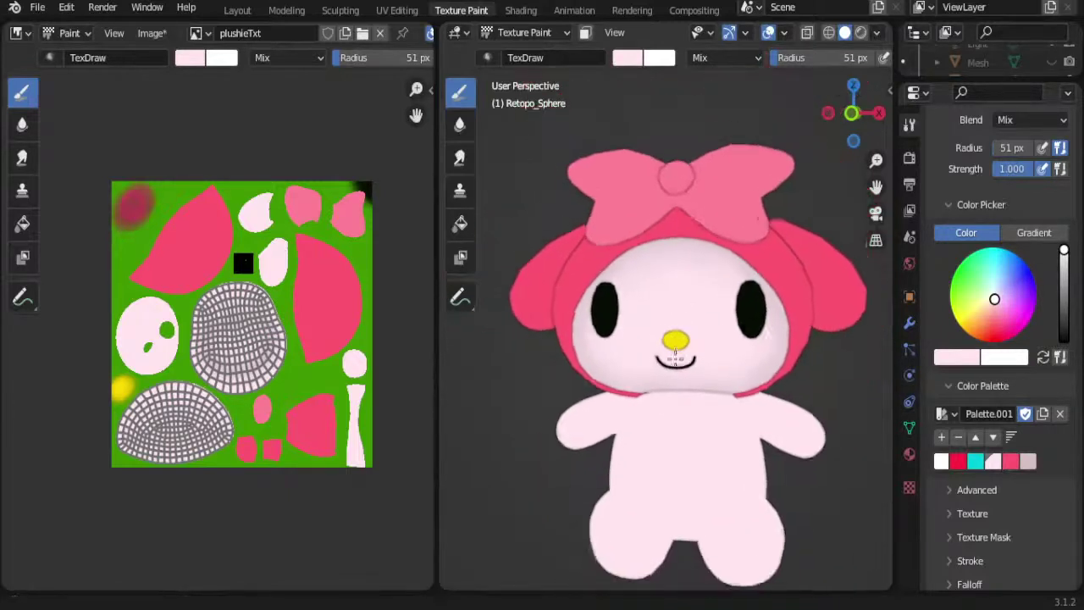
{"action": "mouse_move", "coordinate": [740, 351]}
{"action": "middle_mouse_down"}
{"action": "mouse_move", "coordinate": [708, 355]}
{"action": "mouse_move", "coordinate": [709, 290]}
{"action": "middle_mouse_up"}
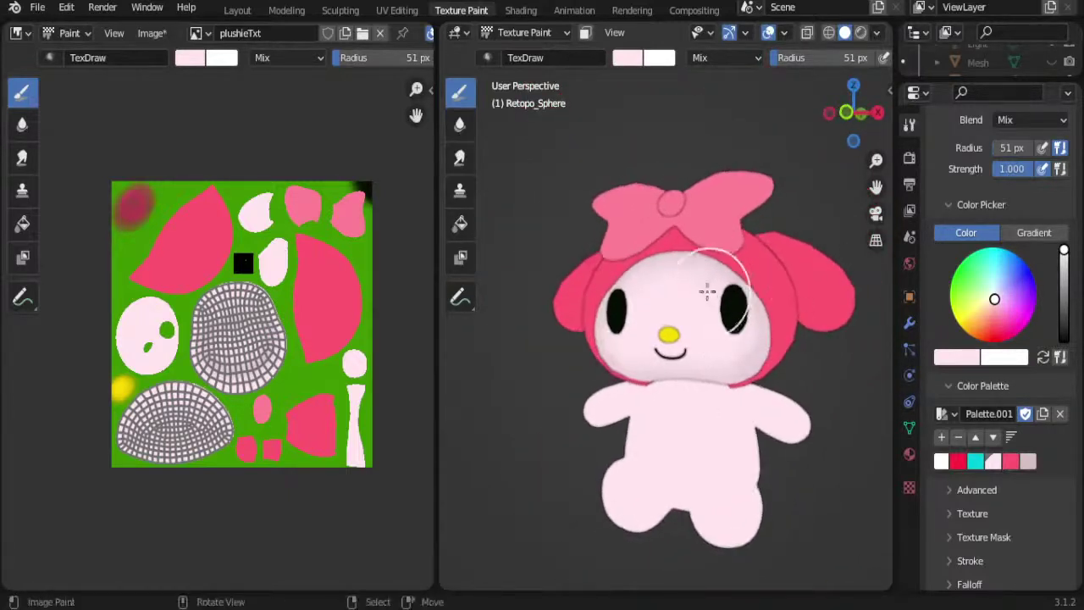
Step: Resize the brush to 24 px, then 32 px, and paint face highlights
{"action": "key", "text": "f"}
{"action": "left_click", "coordinate": [703, 335]}
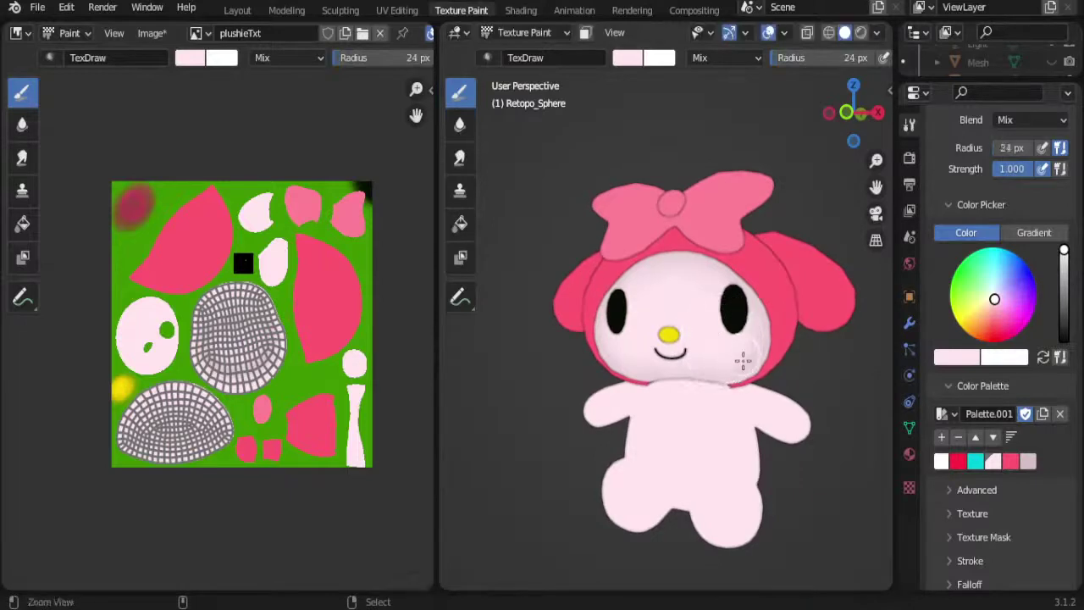
{"action": "scroll", "coordinate": [740, 358], "scroll_direction": "up", "scroll_amount": 2}
{"action": "scroll", "coordinate": [753, 344], "scroll_direction": "up", "scroll_amount": 2}
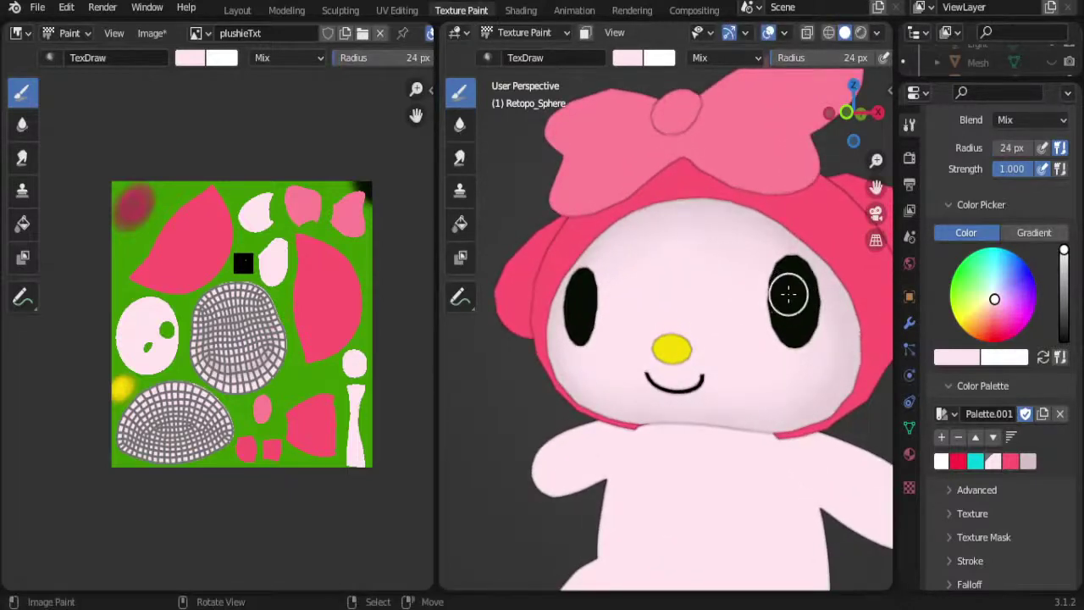
{"action": "key", "text": "f"}
{"action": "left_click", "coordinate": [787, 307]}
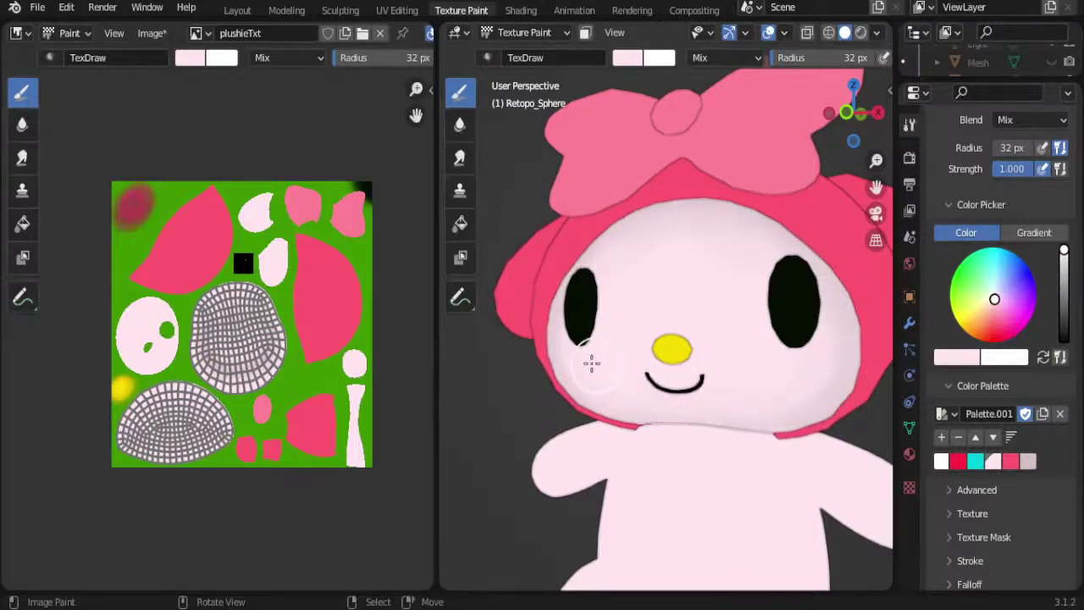
{"action": "scroll", "coordinate": [683, 293], "scroll_direction": "down", "scroll_amount": 3}
{"action": "mouse_move", "coordinate": [682, 293]}
{"action": "middle_mouse_down"}
{"action": "mouse_move", "coordinate": [711, 321]}
{"action": "mouse_move", "coordinate": [652, 262]}
{"action": "middle_mouse_up"}
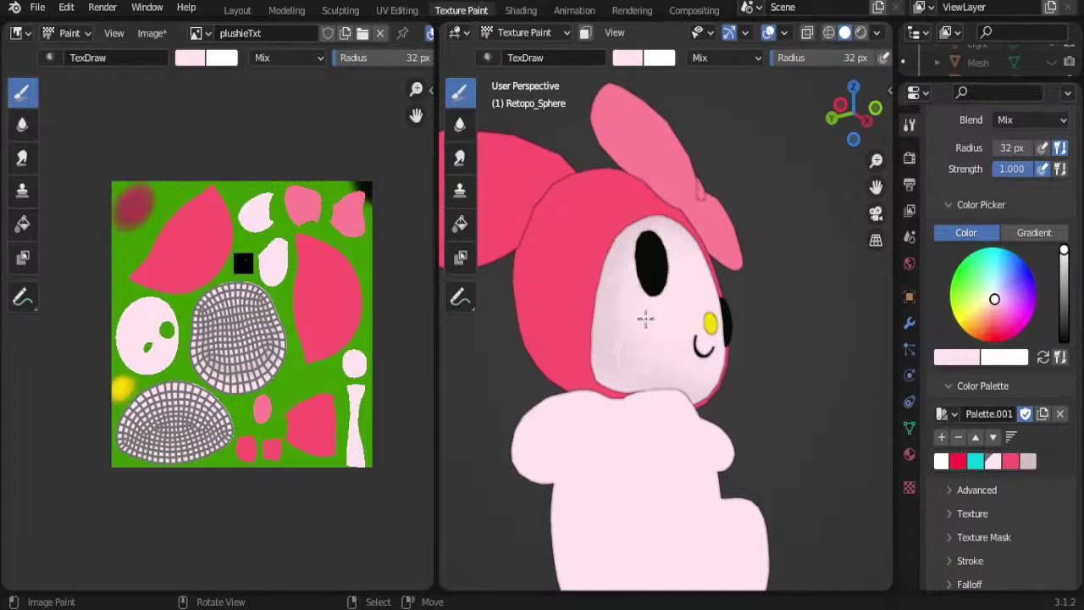
{"action": "mouse_move", "coordinate": [700, 338]}
{"action": "middle_mouse_down"}
{"action": "mouse_move", "coordinate": [675, 350]}
{"action": "mouse_move", "coordinate": [672, 288]}
{"action": "mouse_move", "coordinate": [660, 341]}
{"action": "middle_mouse_up"}
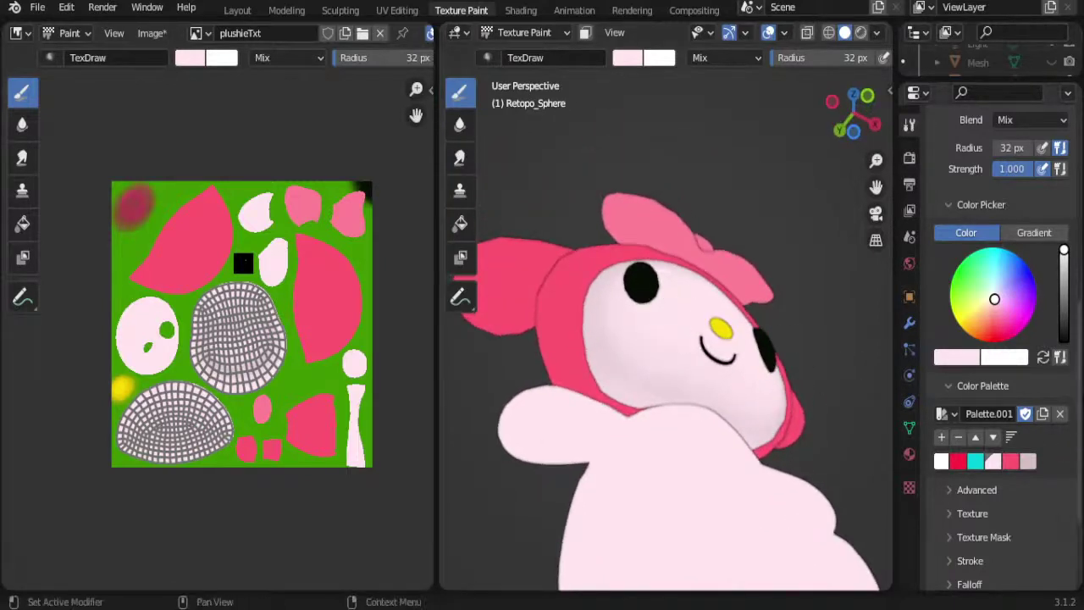
{"action": "left_click", "coordinate": [1028, 460]}
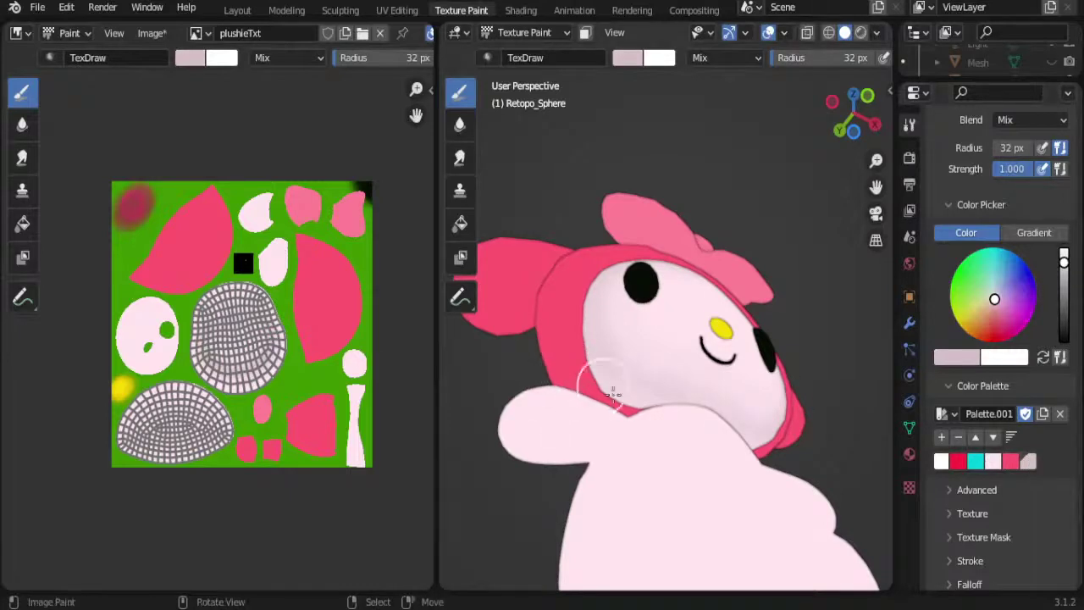
{"action": "middle_click_drag", "start_coordinate": [683, 416], "coordinate": [786, 339]}
{"action": "mouse_move", "coordinate": [717, 363]}
{"action": "middle_mouse_down"}
{"action": "mouse_move", "coordinate": [694, 426]}
{"action": "mouse_move", "coordinate": [748, 445]}
{"action": "middle_mouse_up"}
{"action": "left_click", "coordinate": [993, 462]}
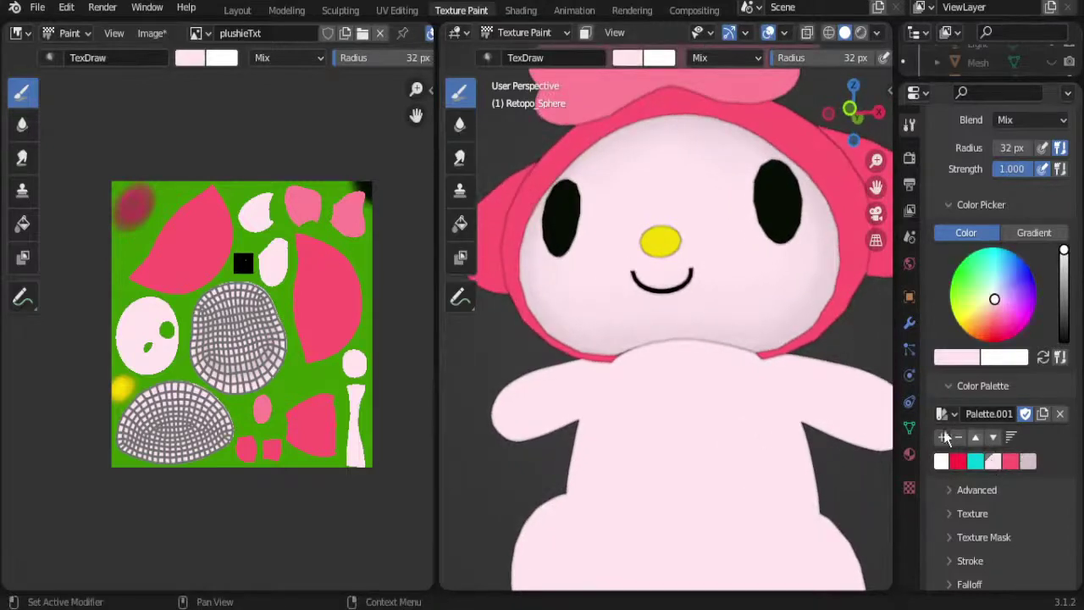
{"action": "left_click_drag", "start_coordinate": [693, 299], "coordinate": [693, 306]}
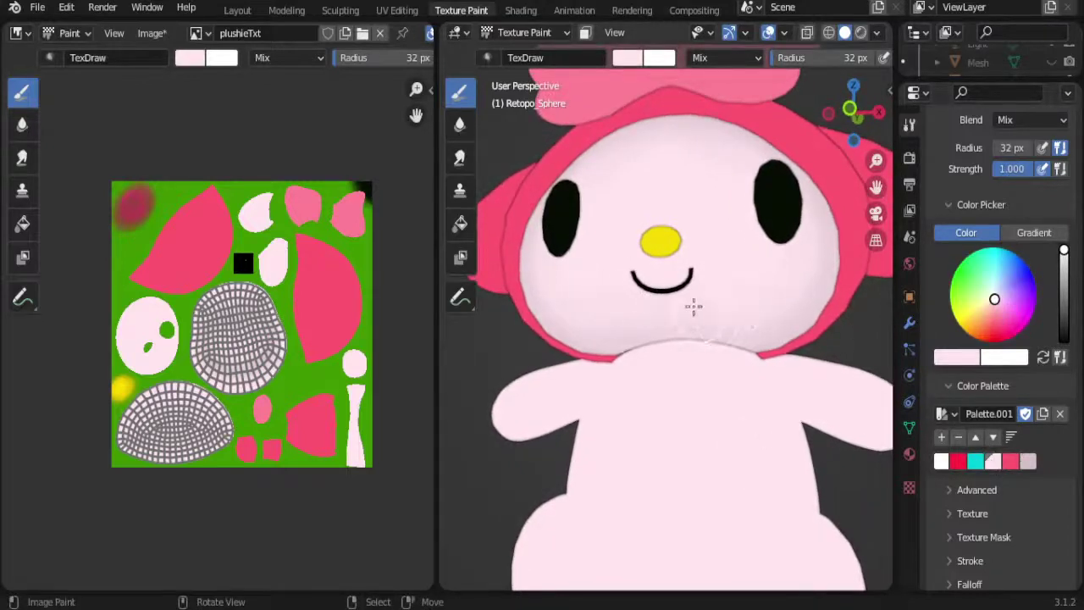
{"action": "mouse_move", "coordinate": [796, 277]}
{"action": "middle_mouse_down"}
{"action": "mouse_move", "coordinate": [739, 273]}
{"action": "mouse_move", "coordinate": [731, 296]}
{"action": "mouse_move", "coordinate": [684, 297]}
{"action": "middle_mouse_up"}
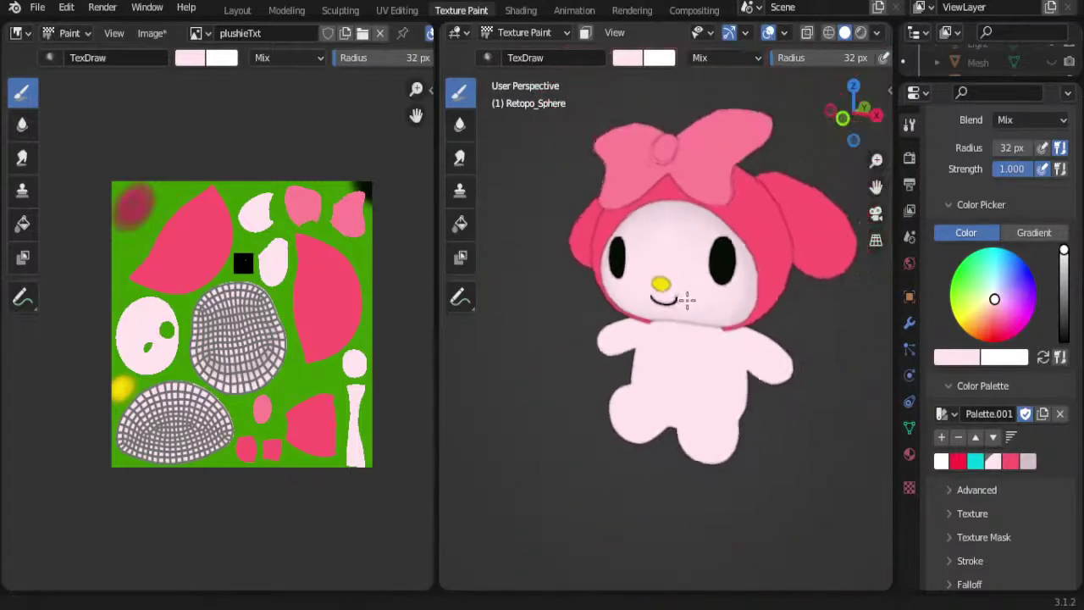
{"action": "mouse_move", "coordinate": [682, 234]}
{"action": "middle_mouse_down"}
{"action": "mouse_move", "coordinate": [662, 301]}
{"action": "mouse_move", "coordinate": [666, 290]}
{"action": "middle_mouse_up"}
{"action": "scroll", "coordinate": [662, 300], "scroll_direction": "up", "scroll_amount": 5}
{"action": "scroll", "coordinate": [665, 287], "scroll_direction": "up", "scroll_amount": 2}
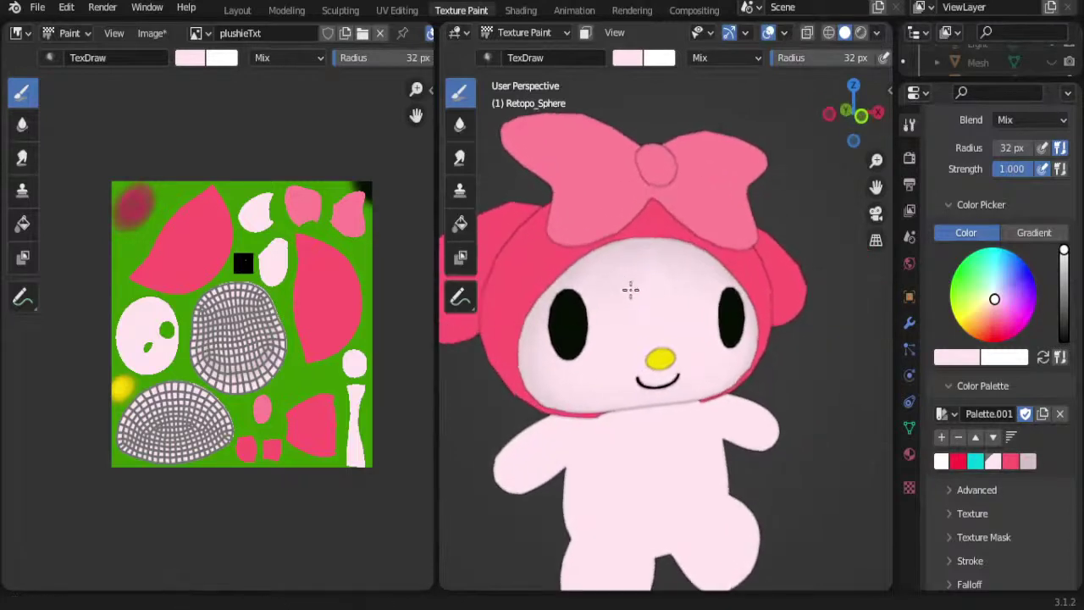
{"action": "scroll", "coordinate": [658, 275], "scroll_direction": "up", "scroll_amount": 2}
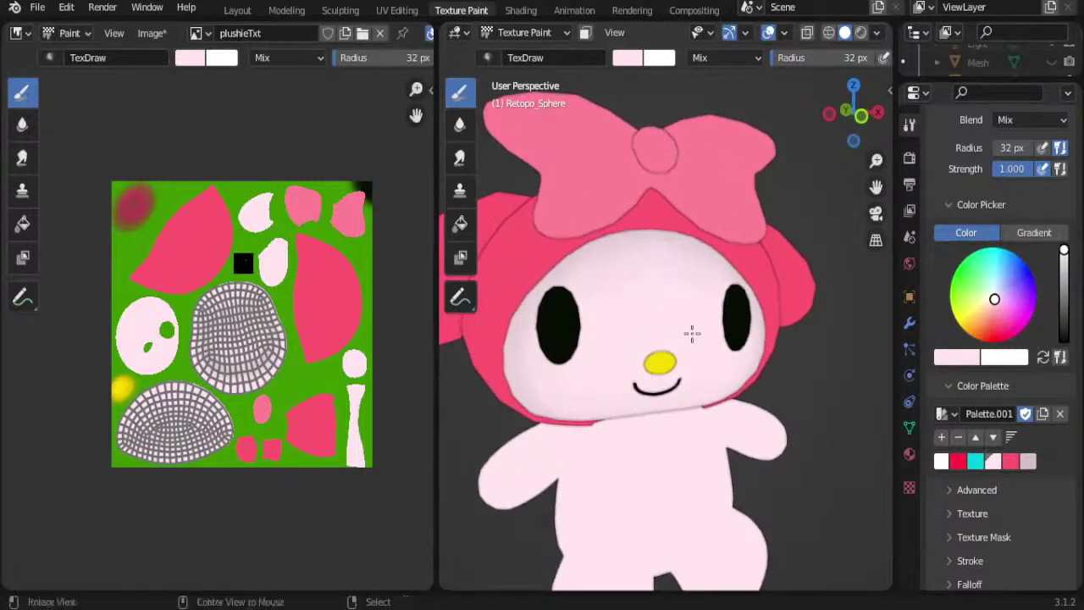
{"action": "mouse_move", "coordinate": [650, 264]}
{"action": "middle_mouse_down", "text": "ctrl"}
{"action": "mouse_move", "coordinate": [692, 331]}
{"action": "mouse_move", "coordinate": [644, 350]}
{"action": "mouse_move", "coordinate": [669, 342]}
{"action": "middle_mouse_up", "text": "ctrl"}
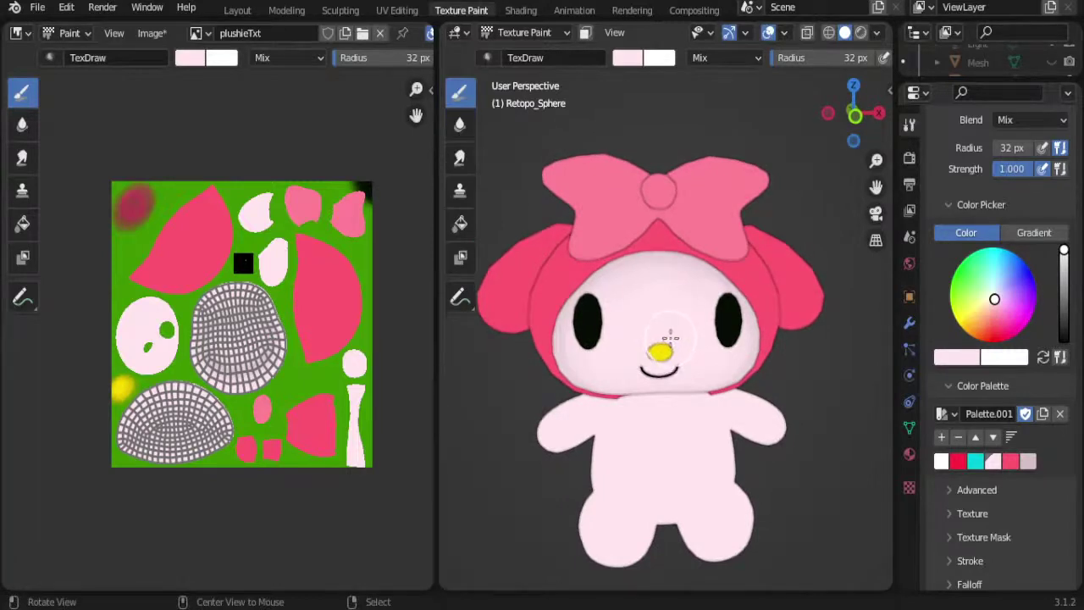
{"action": "mouse_move", "coordinate": [689, 337]}
{"action": "middle_mouse_down"}
{"action": "mouse_move", "coordinate": [672, 342]}
{"action": "mouse_move", "coordinate": [704, 346]}
{"action": "mouse_move", "coordinate": [624, 358]}
{"action": "mouse_move", "coordinate": [664, 317]}
{"action": "mouse_move", "coordinate": [641, 333]}
{"action": "mouse_move", "coordinate": [621, 336]}
{"action": "mouse_move", "coordinate": [624, 327]}
{"action": "middle_mouse_up"}
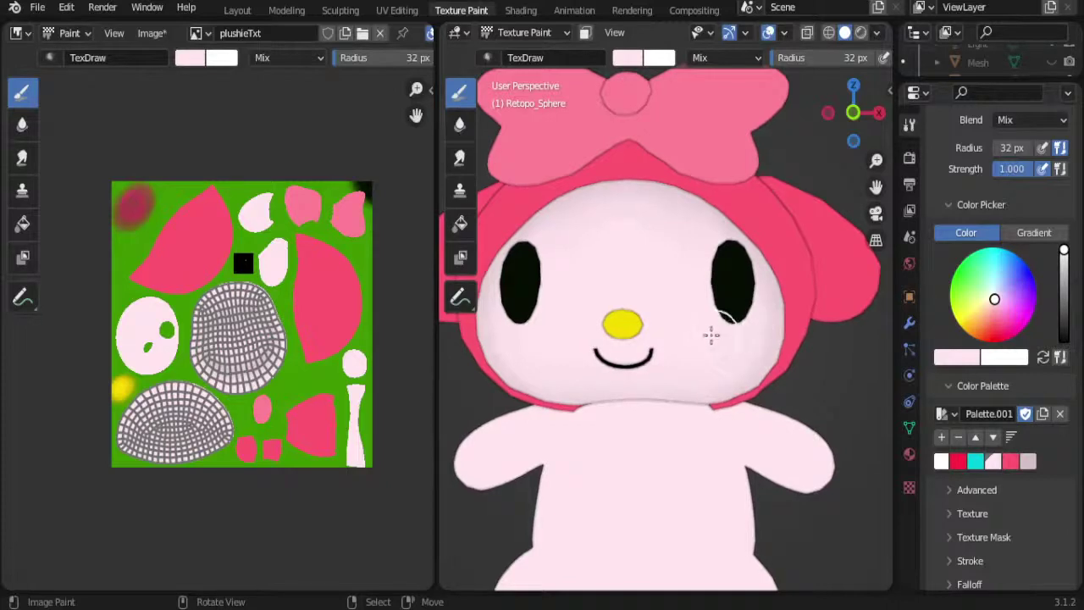
{"action": "scroll", "coordinate": [711, 336], "scroll_direction": "down", "scroll_amount": 2}
{"action": "scroll", "coordinate": [697, 341], "scroll_direction": "down", "scroll_amount": 1}
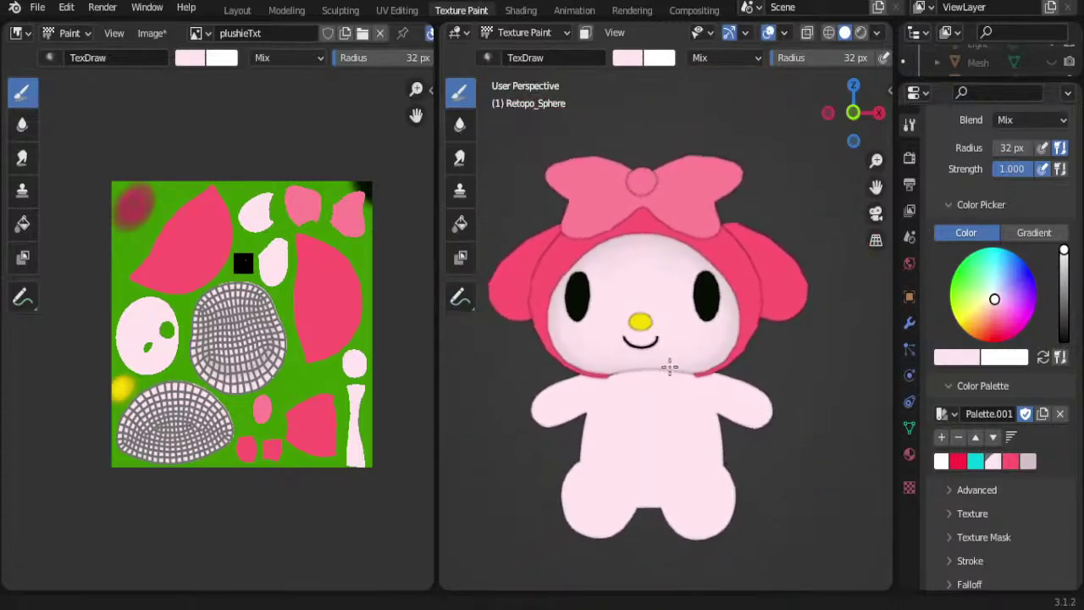
{"action": "mouse_move", "coordinate": [720, 338]}
{"action": "middle_mouse_down"}
{"action": "mouse_move", "coordinate": [658, 361]}
{"action": "mouse_move", "coordinate": [764, 317]}
{"action": "mouse_move", "coordinate": [688, 305]}
{"action": "mouse_move", "coordinate": [693, 294]}
{"action": "middle_mouse_up"}
Step: Switch painting to the Retopo_Mesh.001 hood and ears and pick the hot-pink swatch
{"action": "key", "text": "alt+q"}
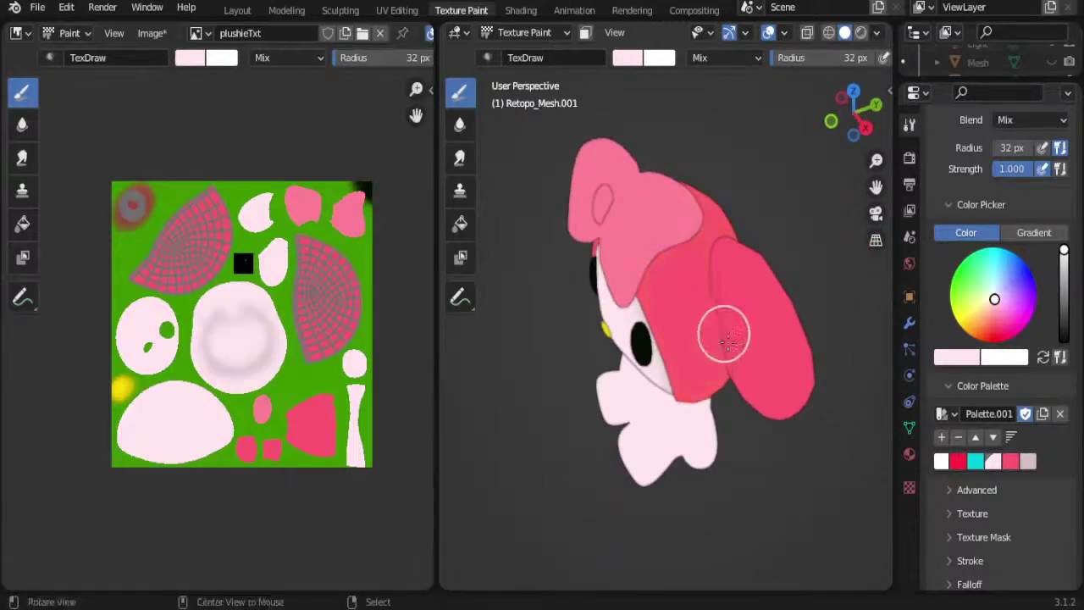
{"action": "mouse_move", "coordinate": [726, 331]}
{"action": "middle_mouse_down"}
{"action": "mouse_move", "coordinate": [598, 336]}
{"action": "mouse_move", "coordinate": [752, 332]}
{"action": "mouse_move", "coordinate": [697, 314]}
{"action": "mouse_move", "coordinate": [733, 342]}
{"action": "mouse_move", "coordinate": [660, 331]}
{"action": "mouse_move", "coordinate": [695, 306]}
{"action": "mouse_move", "coordinate": [675, 347]}
{"action": "mouse_move", "coordinate": [701, 322]}
{"action": "mouse_move", "coordinate": [616, 344]}
{"action": "middle_mouse_up"}
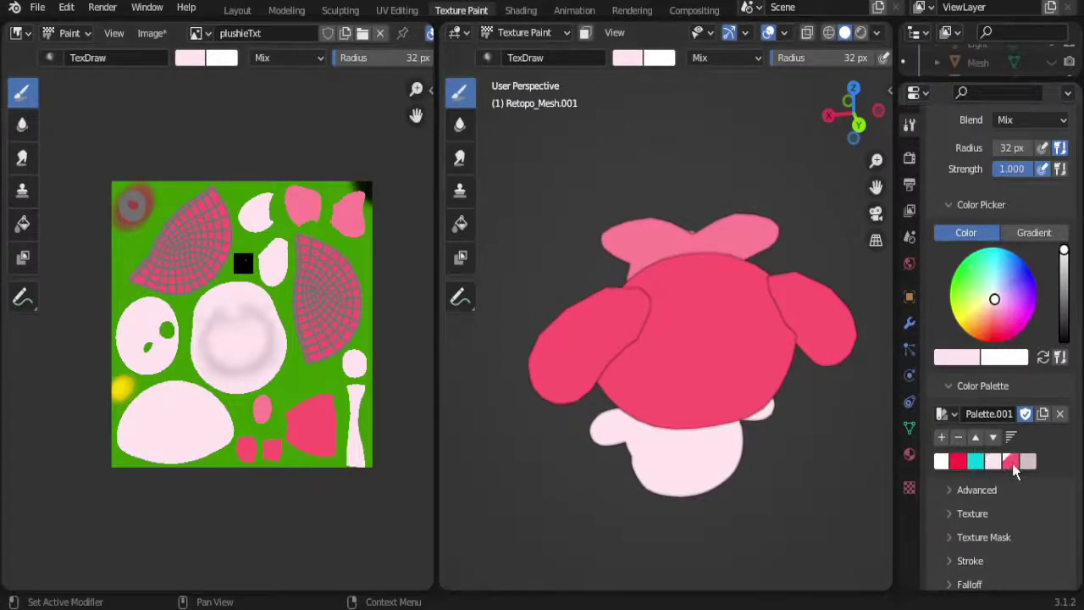
{"action": "left_click", "coordinate": [1010, 462]}
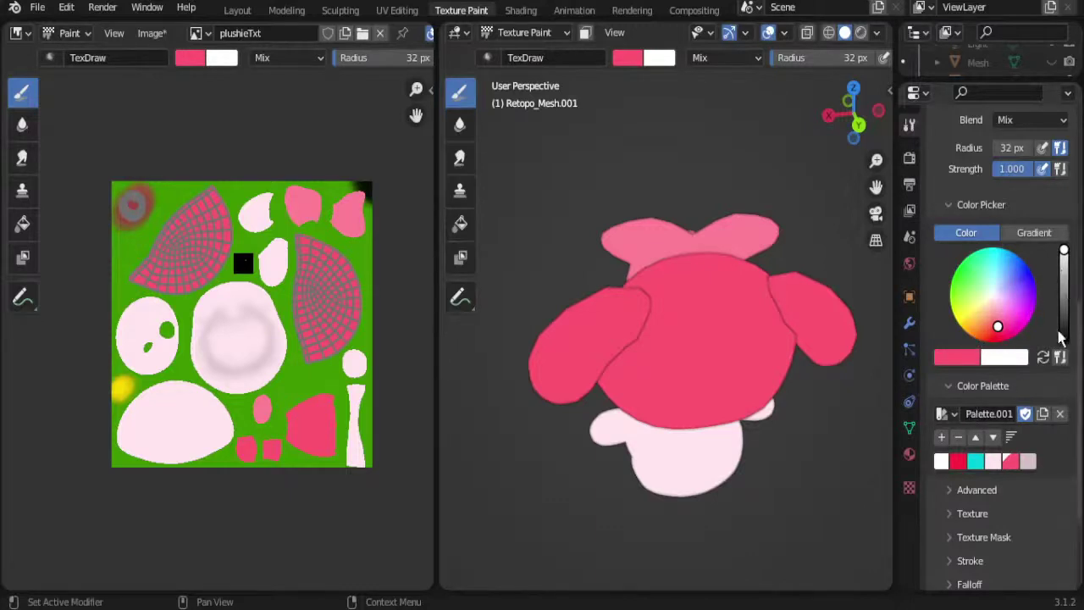
Step: Change the brush Blend mode from Mix to Add
{"action": "scroll", "coordinate": [1080, 349], "scroll_direction": "up", "scroll_amount": 2}
{"action": "scroll", "coordinate": [1079, 349], "scroll_direction": "up", "scroll_amount": 2}
{"action": "scroll", "coordinate": [1080, 348], "scroll_direction": "up", "scroll_amount": 2}
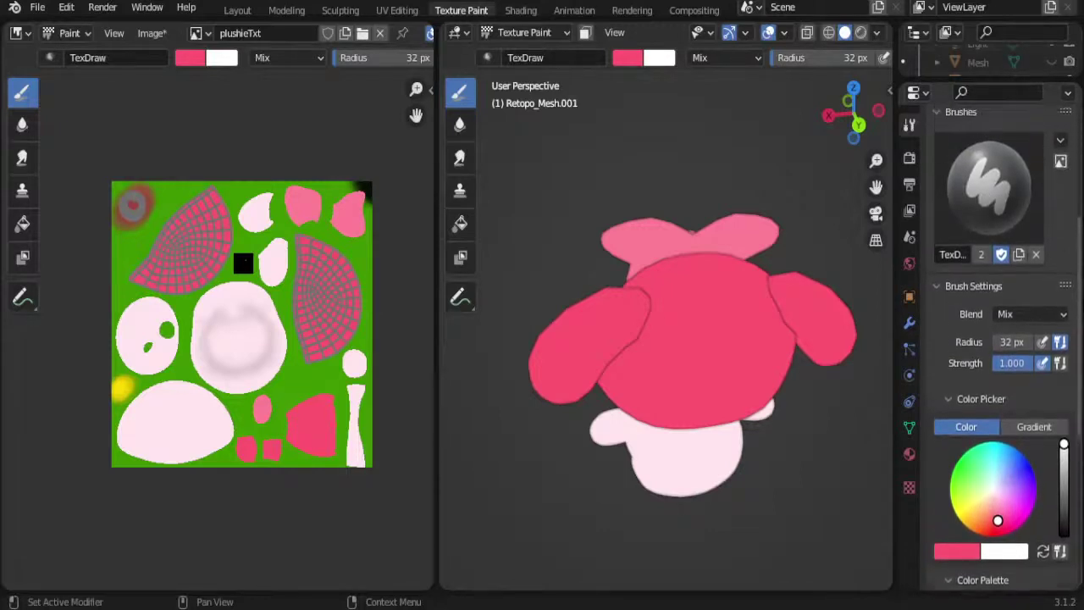
{"action": "scroll", "coordinate": [1080, 349], "scroll_direction": "up", "scroll_amount": 2}
{"action": "scroll", "coordinate": [1005, 349], "scroll_direction": "up", "scroll_amount": 1}
{"action": "scroll", "coordinate": [1005, 349], "scroll_direction": "up", "scroll_amount": 1}
{"action": "scroll", "coordinate": [1005, 348], "scroll_direction": "up", "scroll_amount": 2}
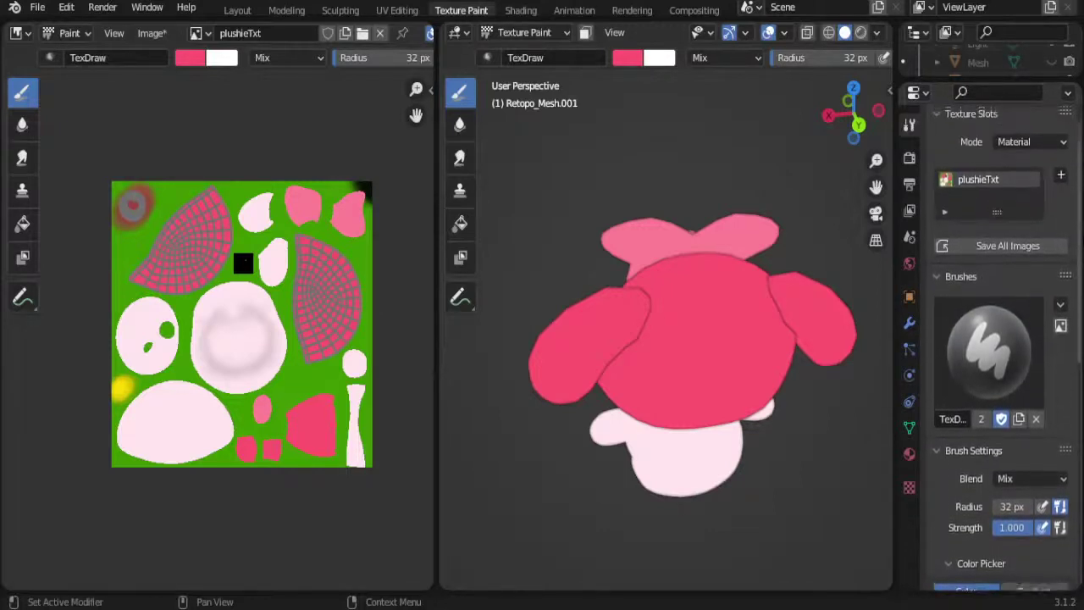
{"action": "scroll", "coordinate": [1005, 349], "scroll_direction": "up", "scroll_amount": 1}
{"action": "scroll", "coordinate": [1005, 349], "scroll_direction": "up", "scroll_amount": 1}
{"action": "scroll", "coordinate": [1005, 349], "scroll_direction": "down", "scroll_amount": 4}
{"action": "scroll", "coordinate": [1005, 349], "scroll_direction": "down", "scroll_amount": 3}
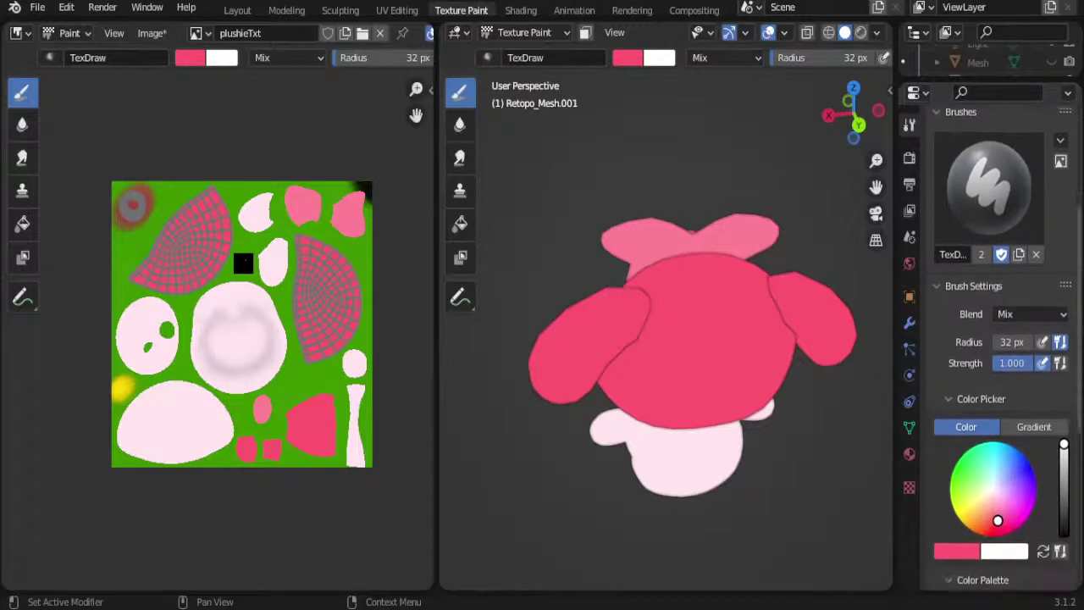
{"action": "scroll", "coordinate": [1005, 349], "scroll_direction": "down", "scroll_amount": 4}
{"action": "scroll", "coordinate": [972, 129], "scroll_direction": "up", "scroll_amount": 1}
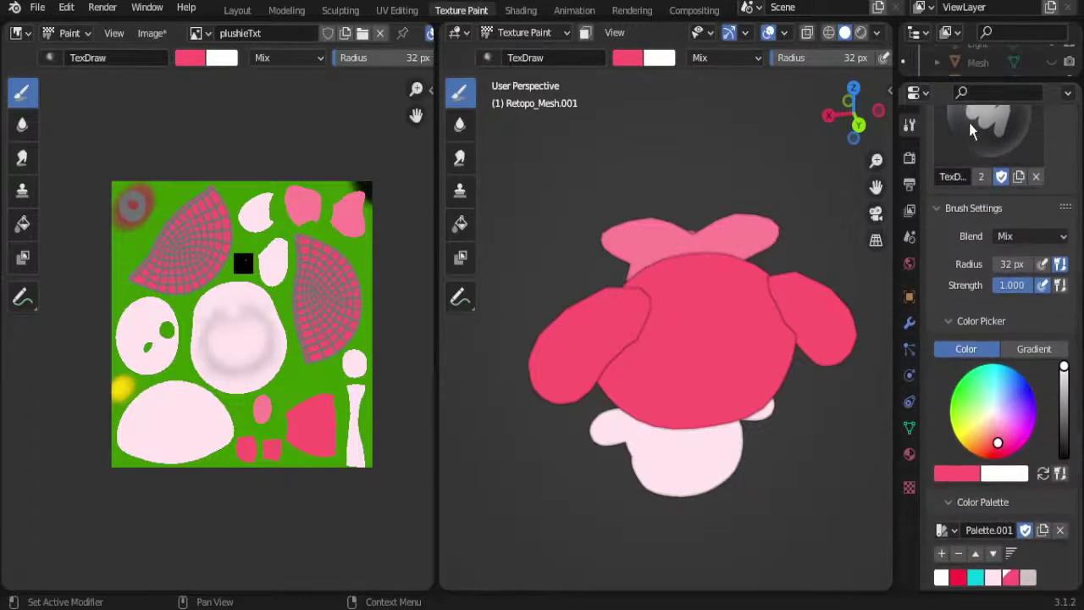
{"action": "left_click", "coordinate": [1012, 237]}
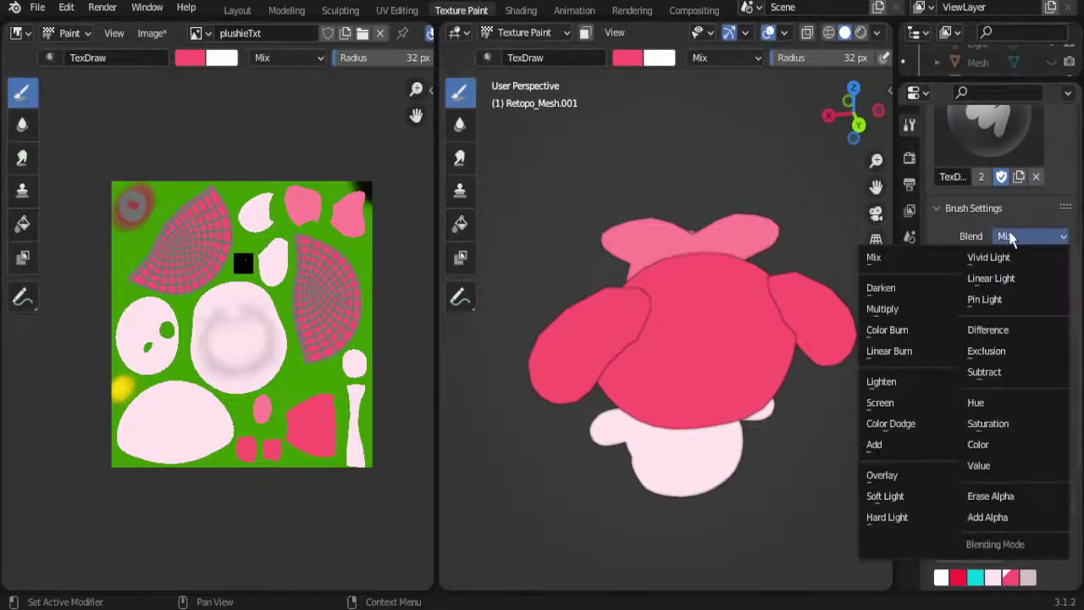
{"action": "left_click", "coordinate": [877, 445]}
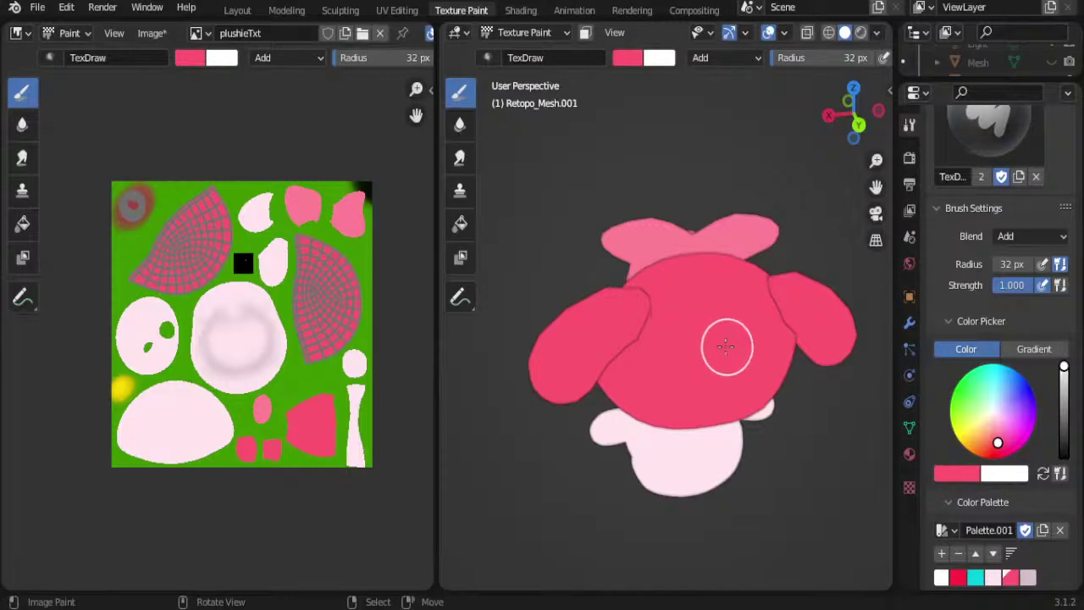
Step: Set the brush radius to 66 px and orbit around the hood to inspect it
{"action": "key", "text": "f"}
{"action": "left_click", "coordinate": [728, 324]}
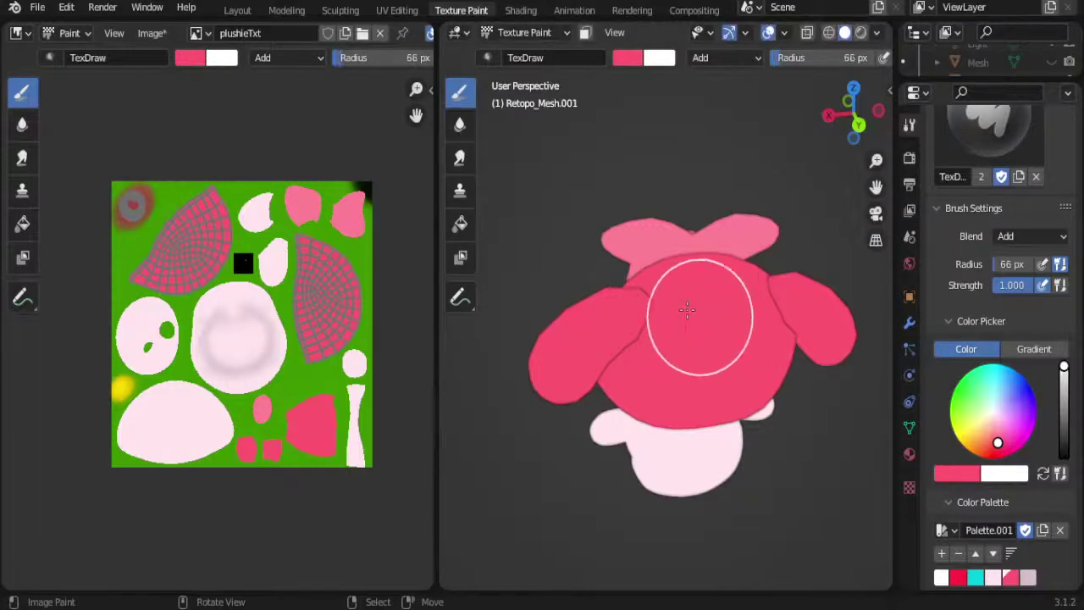
{"action": "mouse_move", "coordinate": [685, 310]}
{"action": "middle_mouse_down"}
{"action": "mouse_move", "coordinate": [772, 298]}
{"action": "mouse_move", "coordinate": [720, 309]}
{"action": "mouse_move", "coordinate": [681, 291]}
{"action": "middle_mouse_up"}
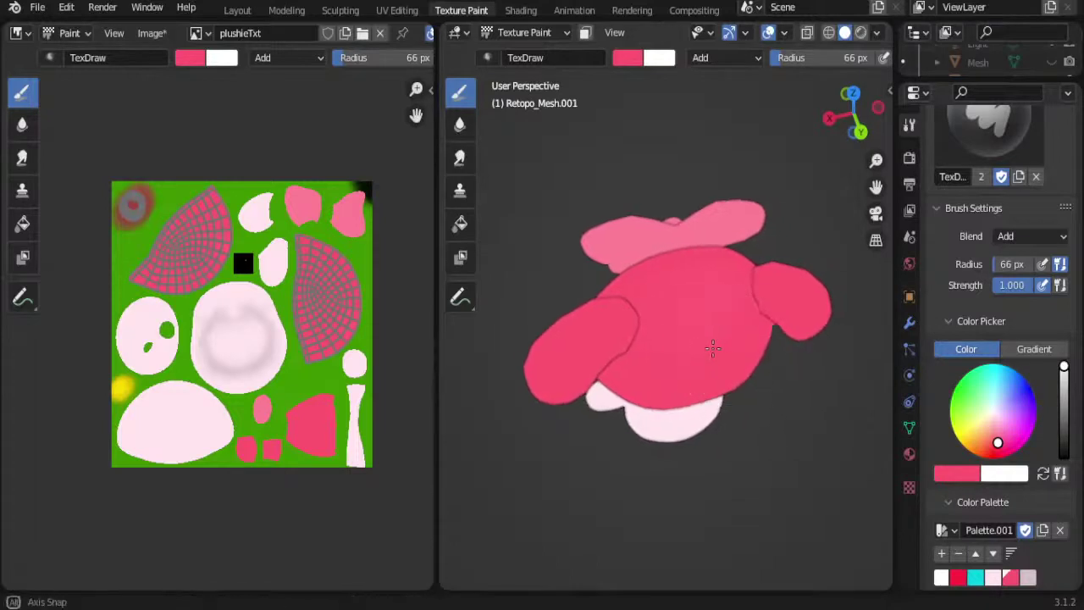
{"action": "mouse_move", "coordinate": [709, 346]}
{"action": "middle_mouse_down"}
{"action": "mouse_move", "coordinate": [751, 349]}
{"action": "mouse_move", "coordinate": [684, 302]}
{"action": "middle_mouse_up"}
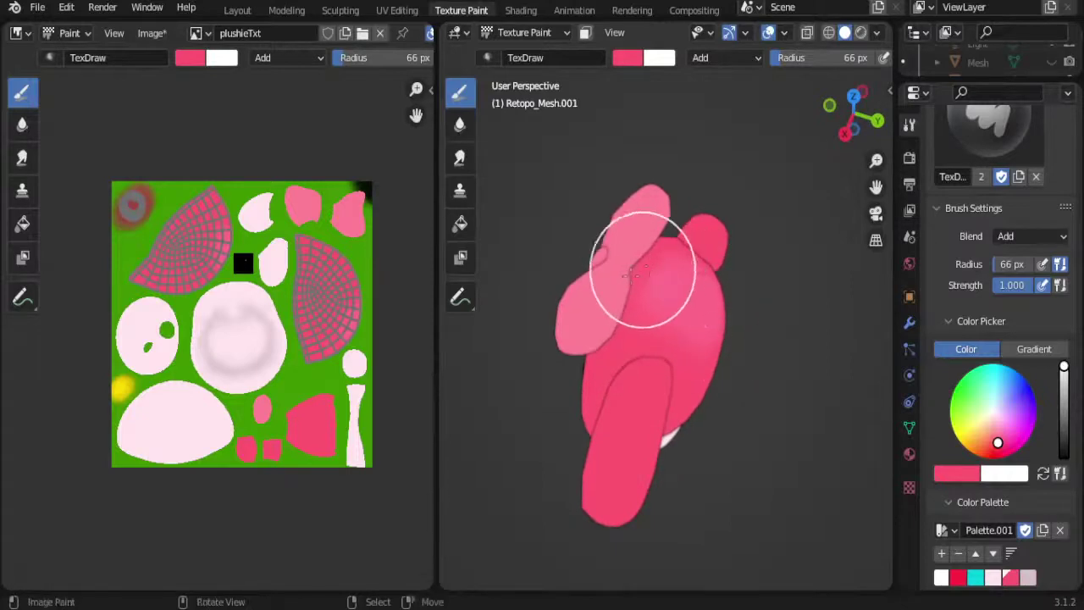
{"action": "middle_click_drag", "start_coordinate": [733, 346], "coordinate": [648, 364]}
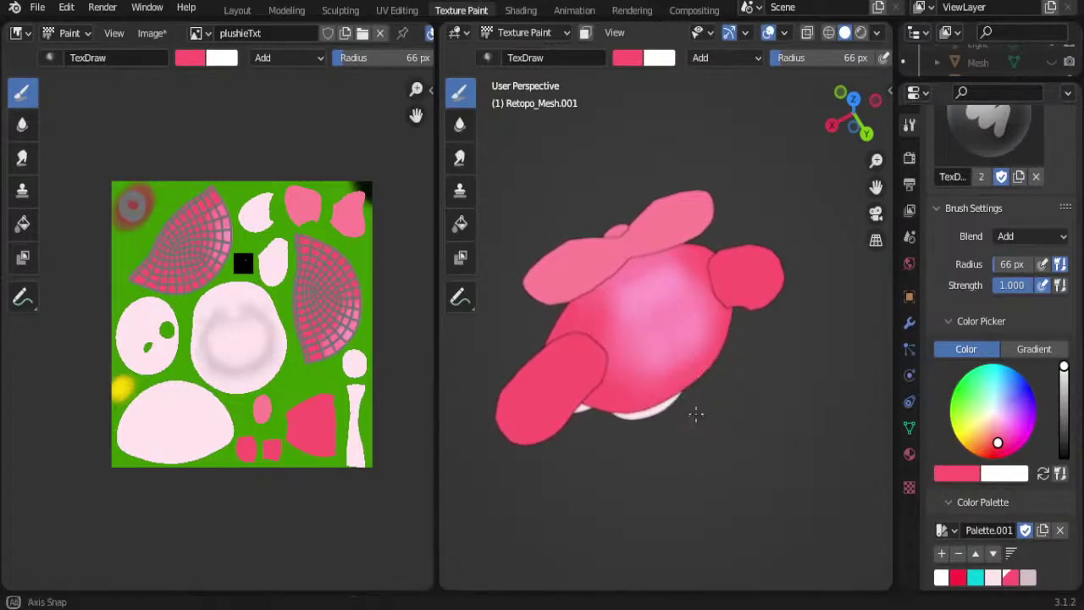
{"action": "middle_click_drag", "start_coordinate": [689, 412], "coordinate": [709, 290]}
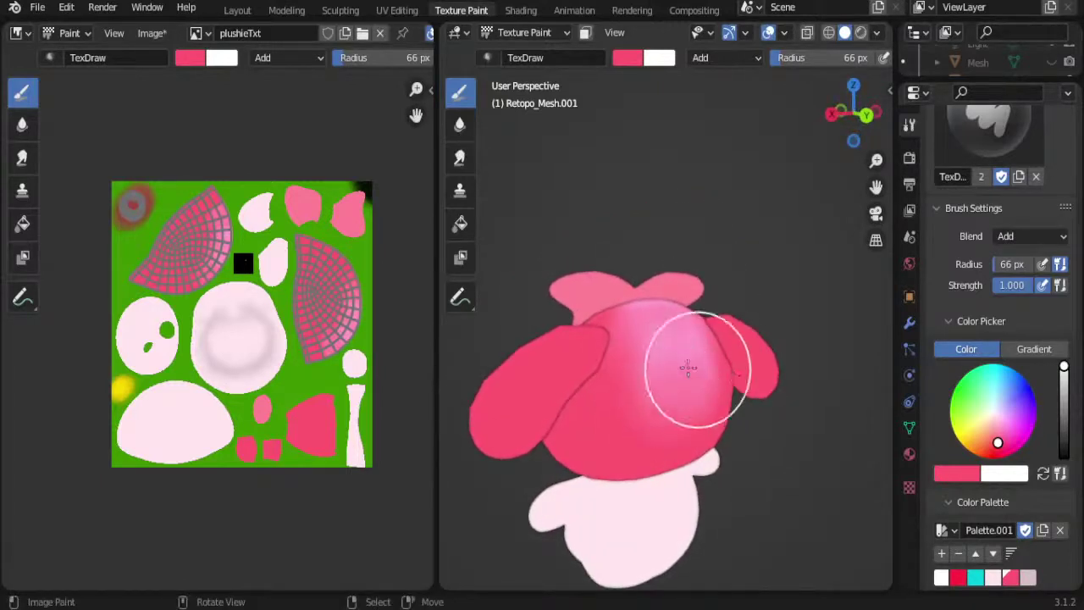
{"action": "middle_click_drag", "start_coordinate": [685, 363], "coordinate": [737, 350]}
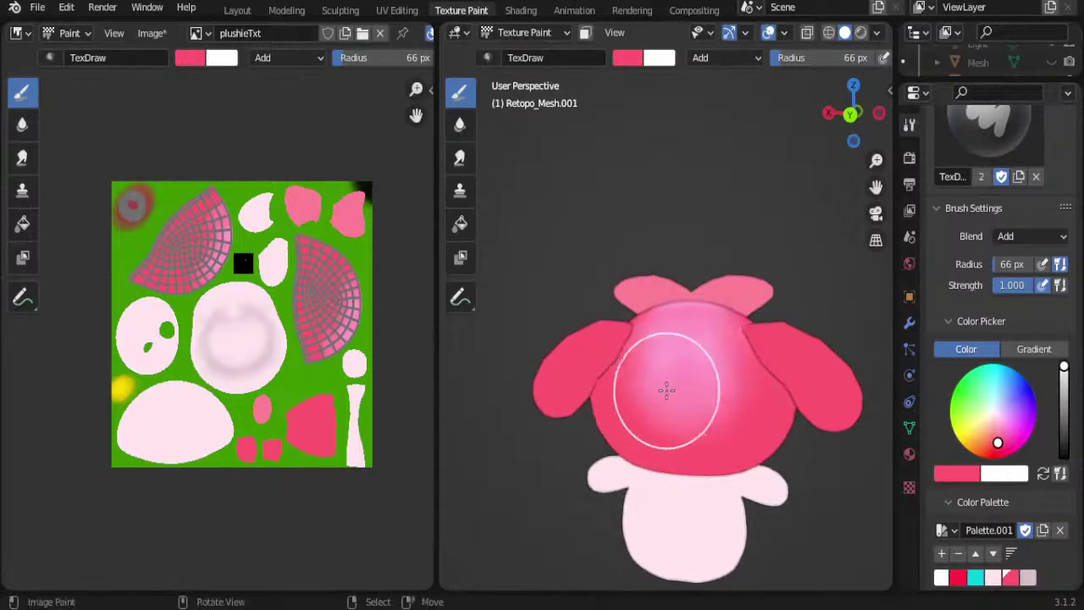
{"action": "mouse_move", "coordinate": [649, 398]}
{"action": "middle_mouse_down"}
{"action": "mouse_move", "coordinate": [680, 380]}
{"action": "mouse_move", "coordinate": [602, 356]}
{"action": "mouse_move", "coordinate": [652, 303]}
{"action": "mouse_move", "coordinate": [623, 387]}
{"action": "middle_mouse_up"}
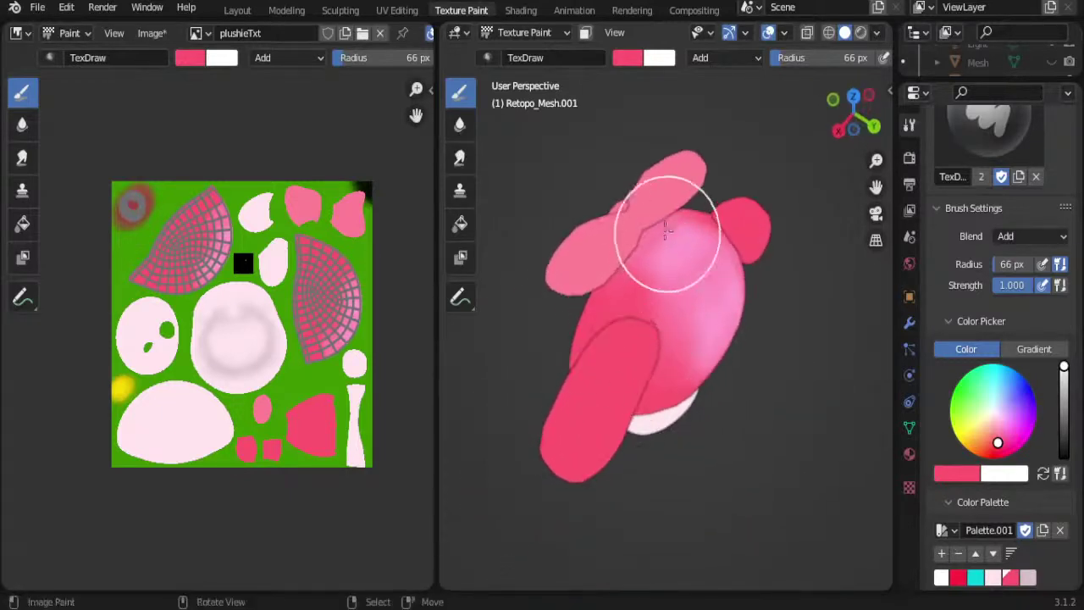
{"action": "mouse_move", "coordinate": [682, 290]}
{"action": "middle_mouse_down"}
{"action": "mouse_move", "coordinate": [619, 354]}
{"action": "mouse_move", "coordinate": [619, 339]}
{"action": "middle_mouse_up"}
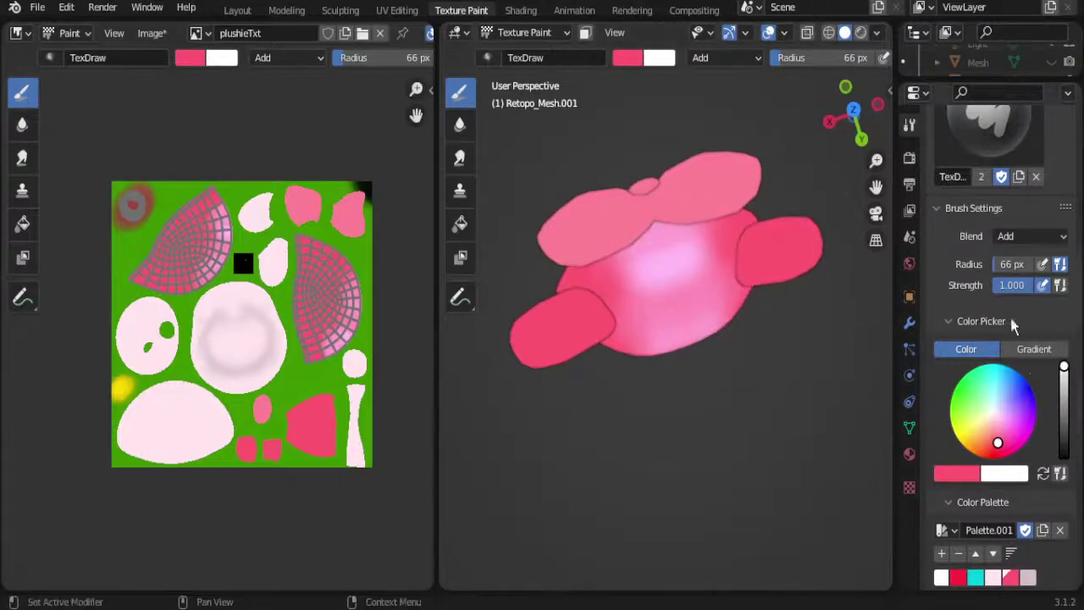
Step: Switch the brush back to Mix and paint lighter strokes over the hood's dark seam and top
{"action": "left_click", "coordinate": [1005, 235]}
{"action": "left_click", "coordinate": [879, 256]}
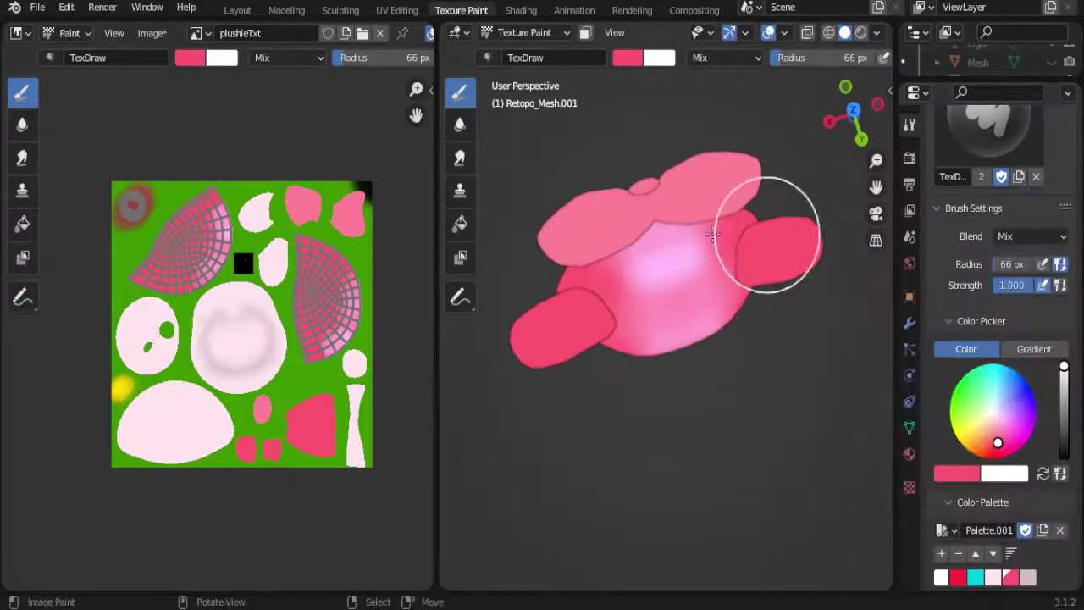
{"action": "left_click_drag", "start_coordinate": [667, 244], "coordinate": [632, 332]}
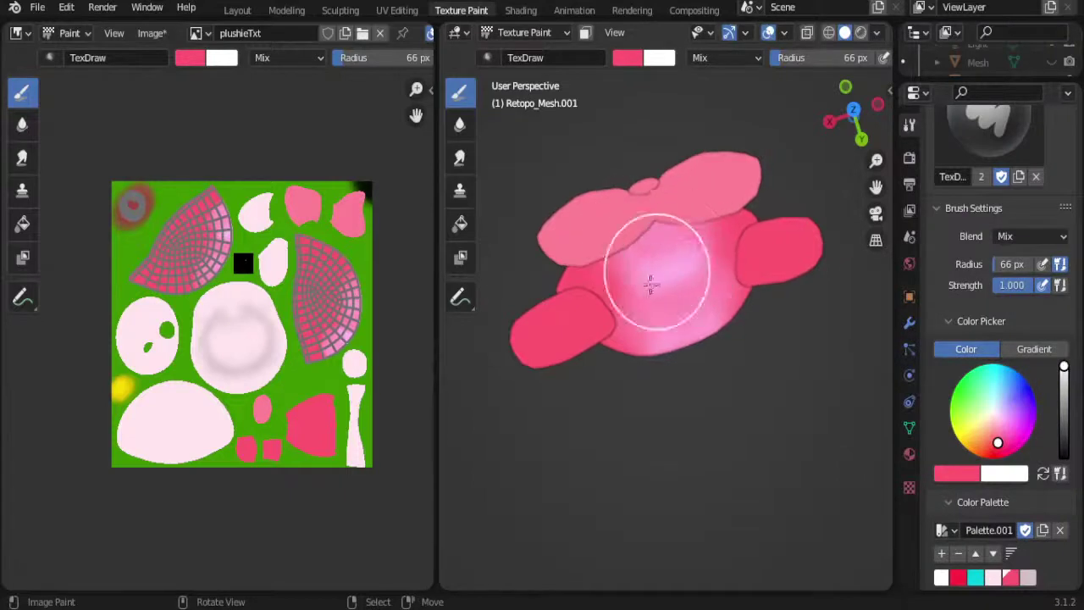
{"action": "mouse_move", "coordinate": [631, 331]}
{"action": "middle_mouse_down"}
{"action": "mouse_move", "coordinate": [677, 285]}
{"action": "mouse_move", "coordinate": [636, 339]}
{"action": "middle_mouse_up"}
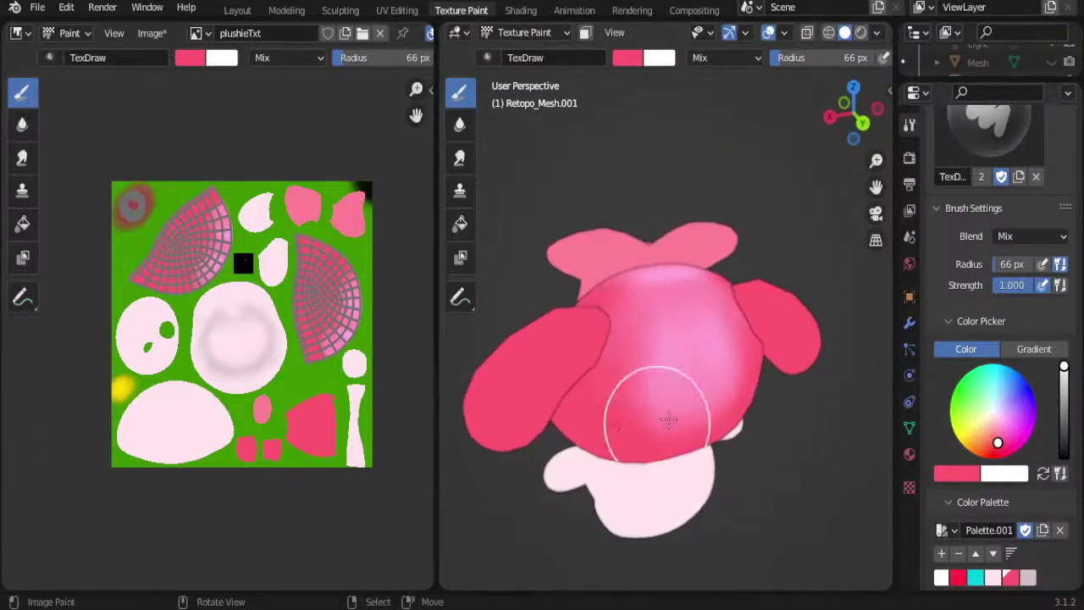
{"action": "mouse_move", "coordinate": [696, 404]}
{"action": "middle_mouse_down"}
{"action": "mouse_move", "coordinate": [701, 363]}
{"action": "mouse_move", "coordinate": [765, 308]}
{"action": "middle_mouse_up"}
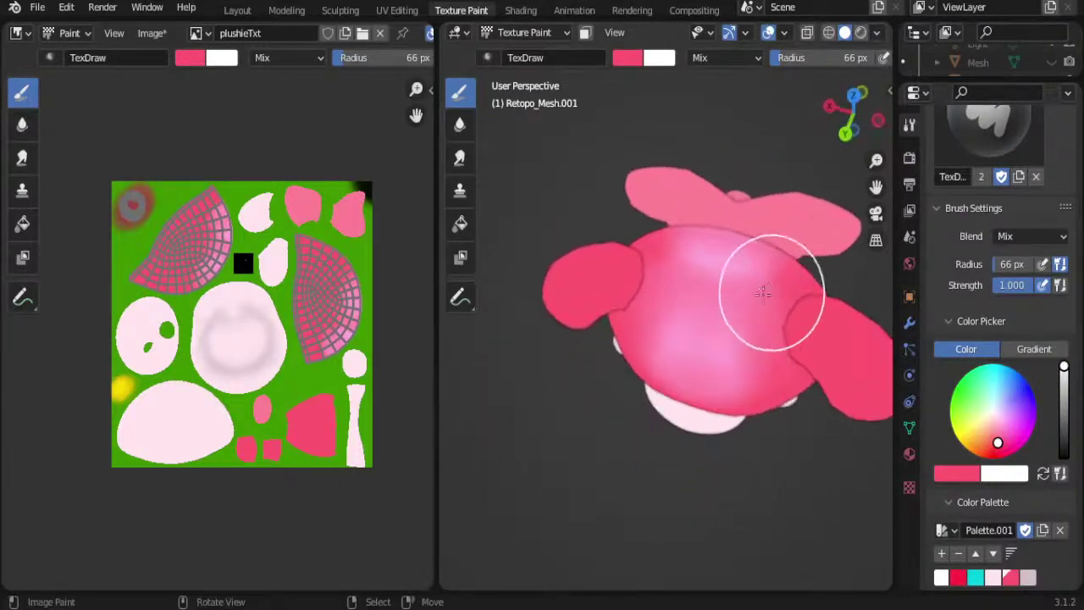
{"action": "left_click_drag", "start_coordinate": [640, 249], "coordinate": [822, 271], "text": "alt"}
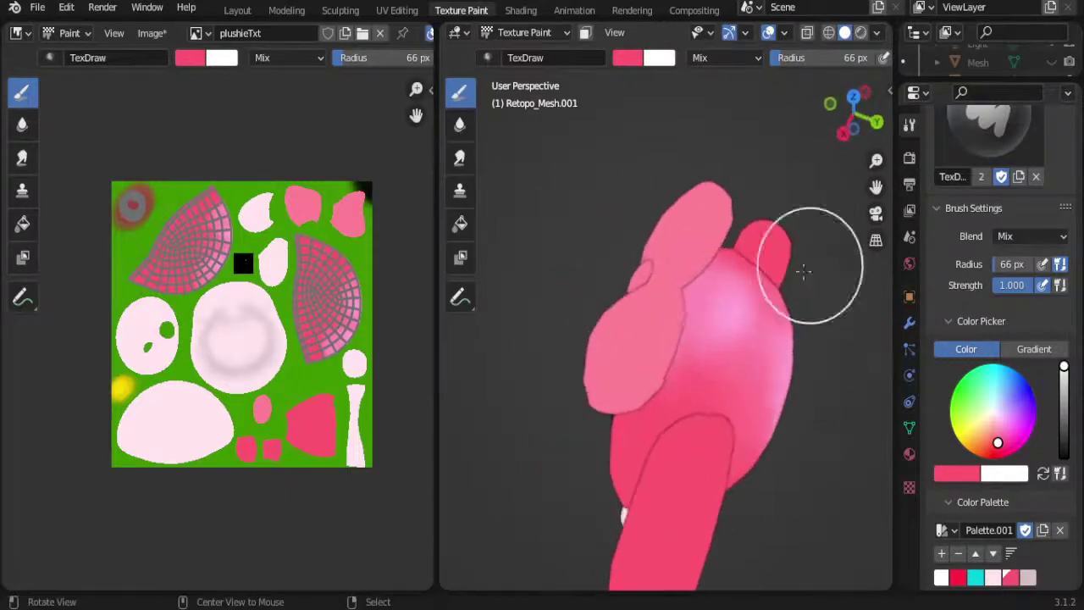
{"action": "mouse_move", "coordinate": [735, 370]}
{"action": "left_mouse_down"}
{"action": "mouse_move", "coordinate": [653, 363]}
{"action": "mouse_move", "coordinate": [624, 285]}
{"action": "mouse_move", "coordinate": [657, 314]}
{"action": "mouse_move", "coordinate": [671, 311]}
{"action": "left_mouse_up"}
{"action": "left_click_drag", "start_coordinate": [750, 375], "coordinate": [699, 279], "text": "alt"}
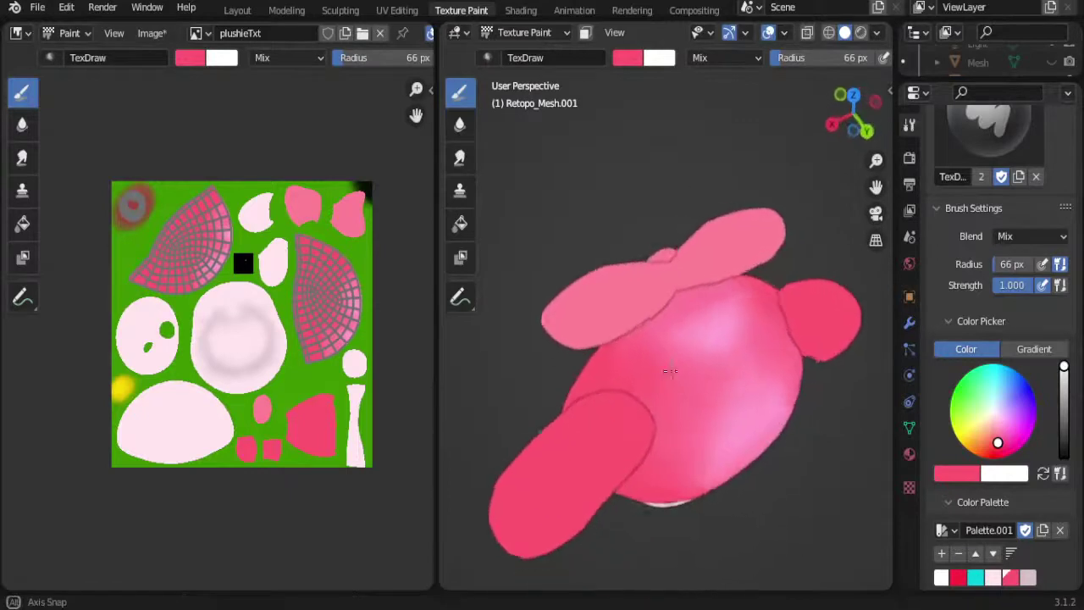
Step: Shrink the brush to 36 px and tilt the model to see its white underside
{"action": "key", "text": "f"}
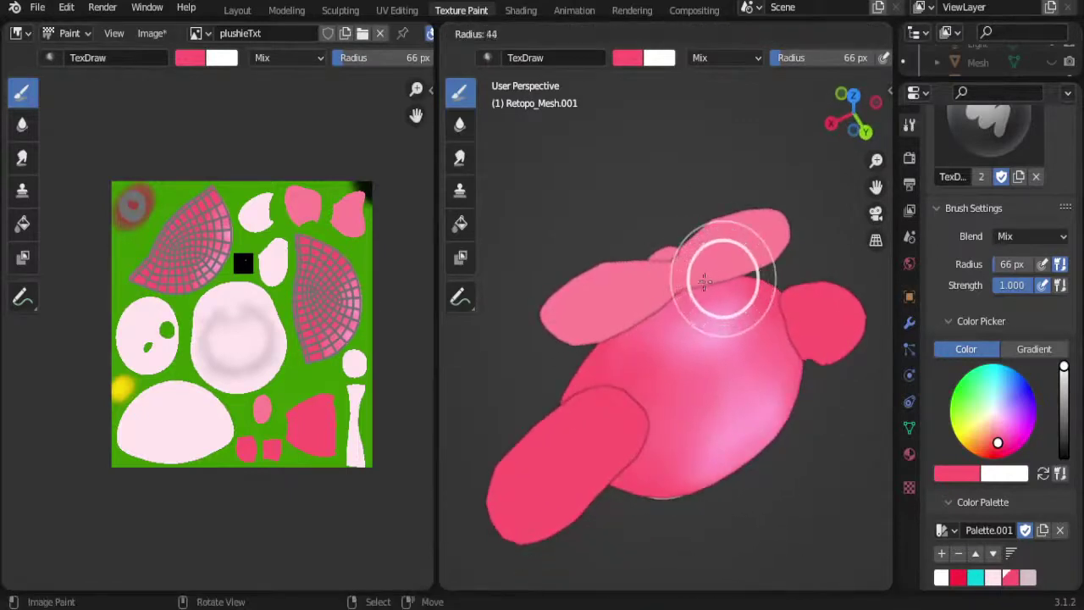
{"action": "left_click", "coordinate": [715, 280]}
{"action": "left_click_drag", "start_coordinate": [688, 385], "coordinate": [719, 355], "text": "alt"}
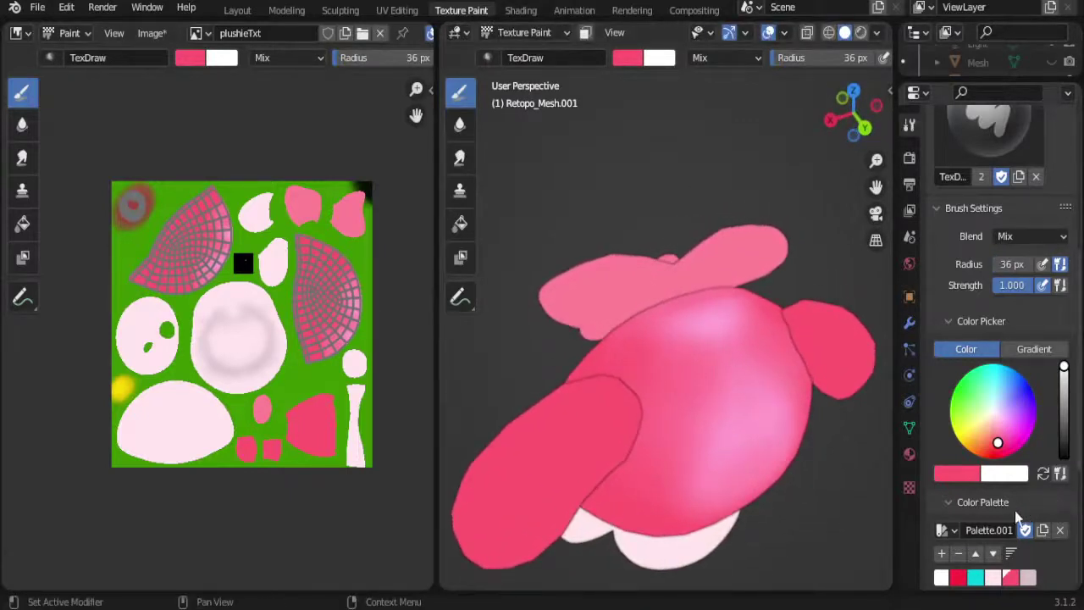
Step: Switch the brush blending to Color Burn and orbit round to the face
{"action": "left_click", "coordinate": [1016, 235]}
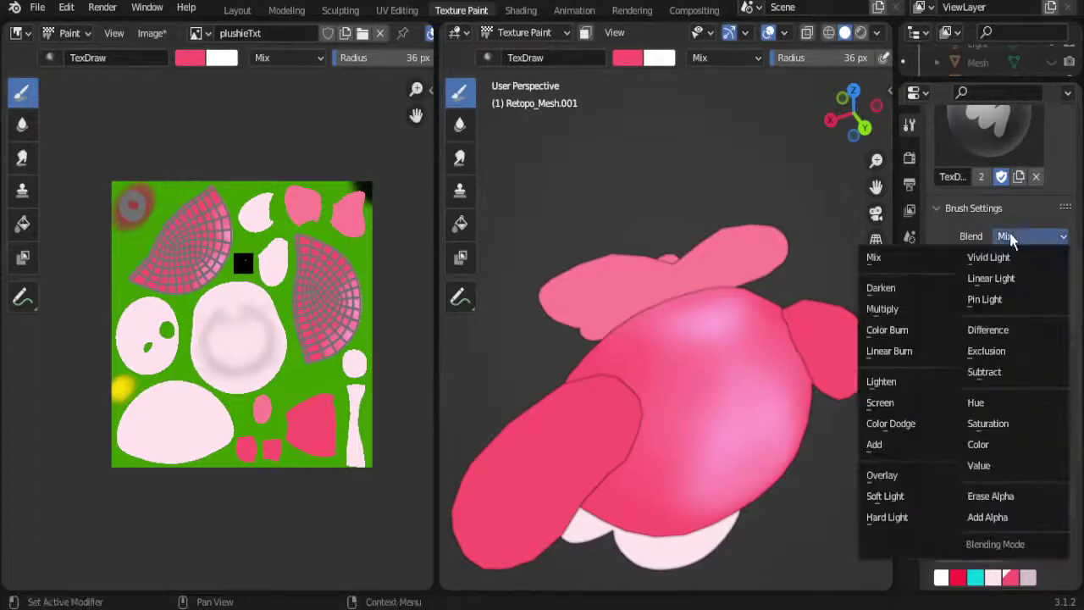
{"action": "left_click", "coordinate": [916, 338]}
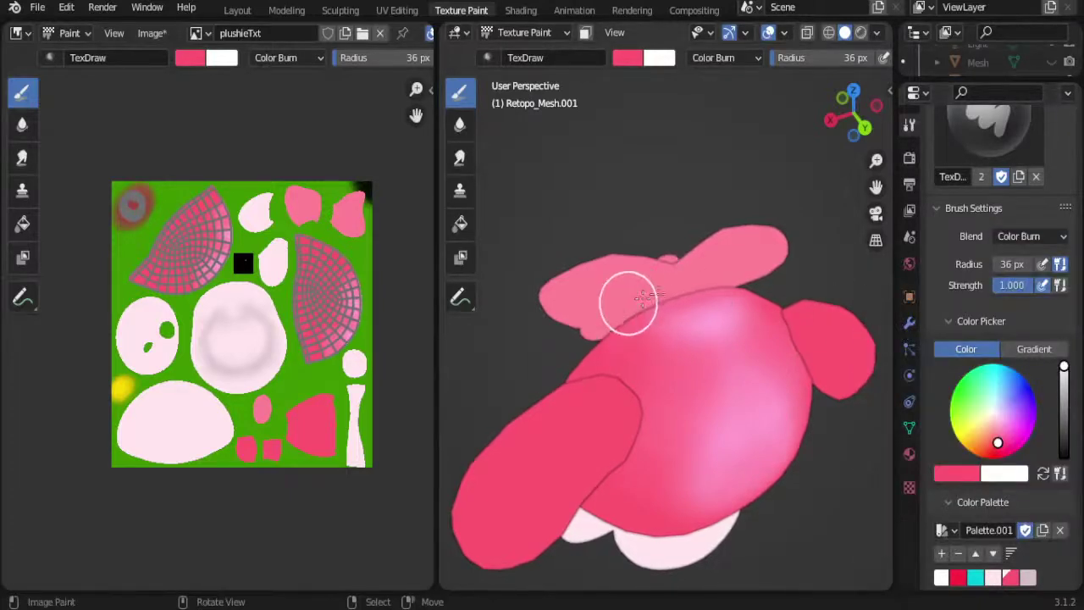
{"action": "mouse_move", "coordinate": [617, 302]}
{"action": "middle_mouse_down"}
{"action": "mouse_move", "coordinate": [684, 285]}
{"action": "mouse_move", "coordinate": [632, 317]}
{"action": "middle_mouse_up"}
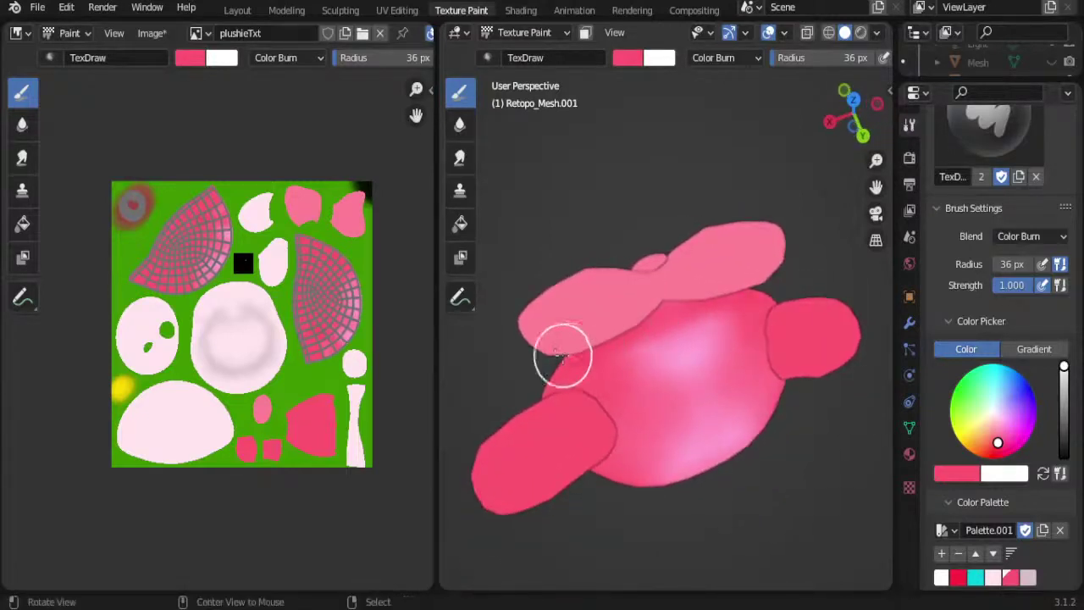
{"action": "mouse_move", "coordinate": [561, 356]}
{"action": "middle_mouse_down"}
{"action": "mouse_move", "coordinate": [716, 254]}
{"action": "mouse_move", "coordinate": [664, 296]}
{"action": "middle_mouse_up"}
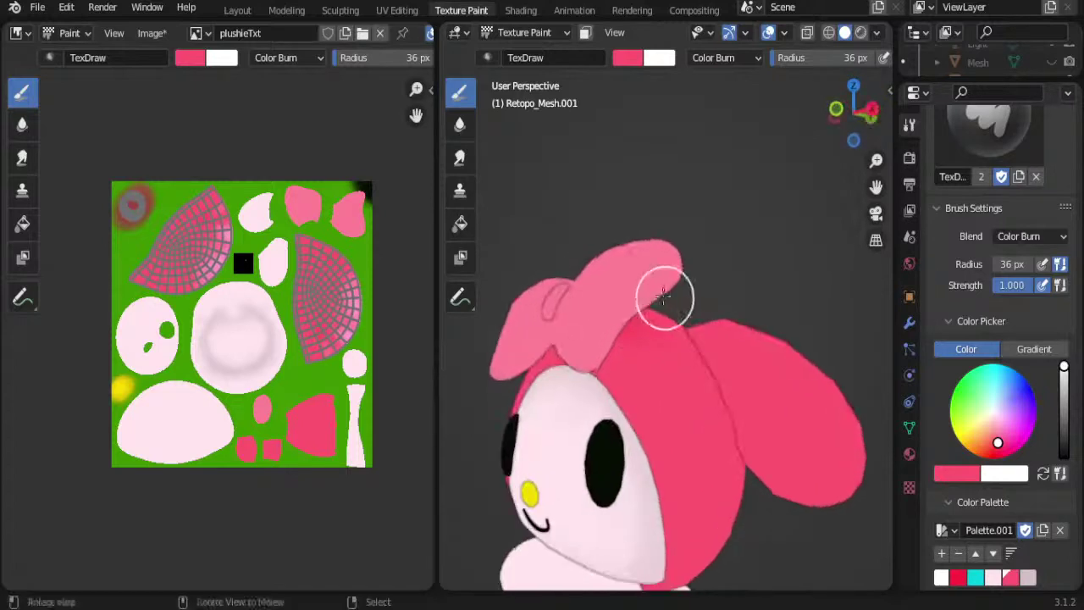
Step: Shrink the brush to 20 px and burn darker pink into the seams along the hood top
{"action": "key", "text": "f"}
{"action": "left_click", "coordinate": [629, 319]}
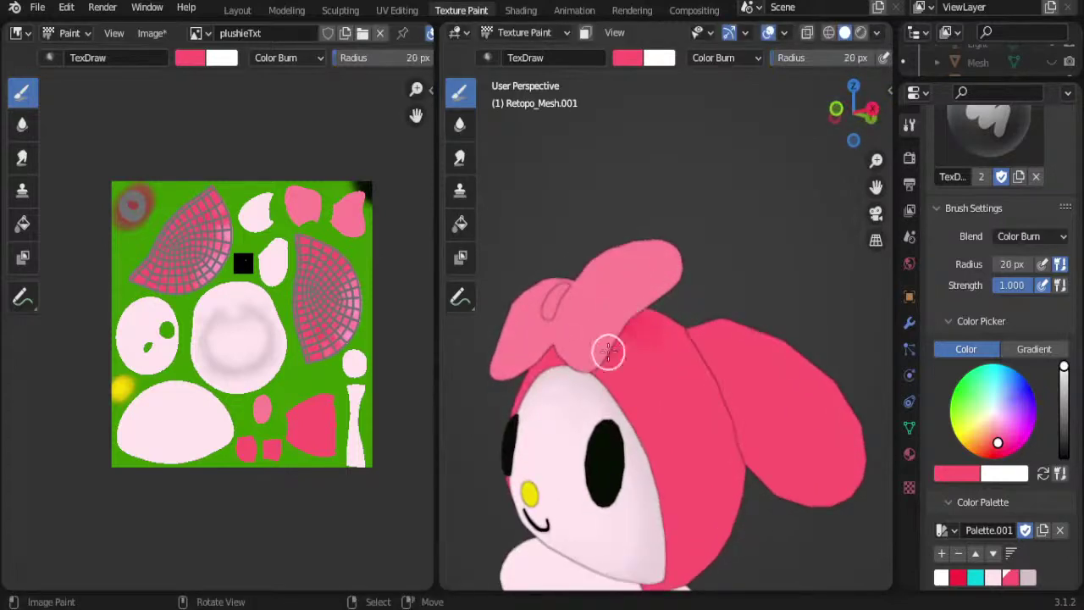
{"action": "mouse_move", "coordinate": [551, 351]}
{"action": "middle_mouse_down"}
{"action": "mouse_move", "coordinate": [634, 300]}
{"action": "mouse_move", "coordinate": [547, 338]}
{"action": "mouse_move", "coordinate": [614, 331]}
{"action": "mouse_move", "coordinate": [543, 368]}
{"action": "middle_mouse_up"}
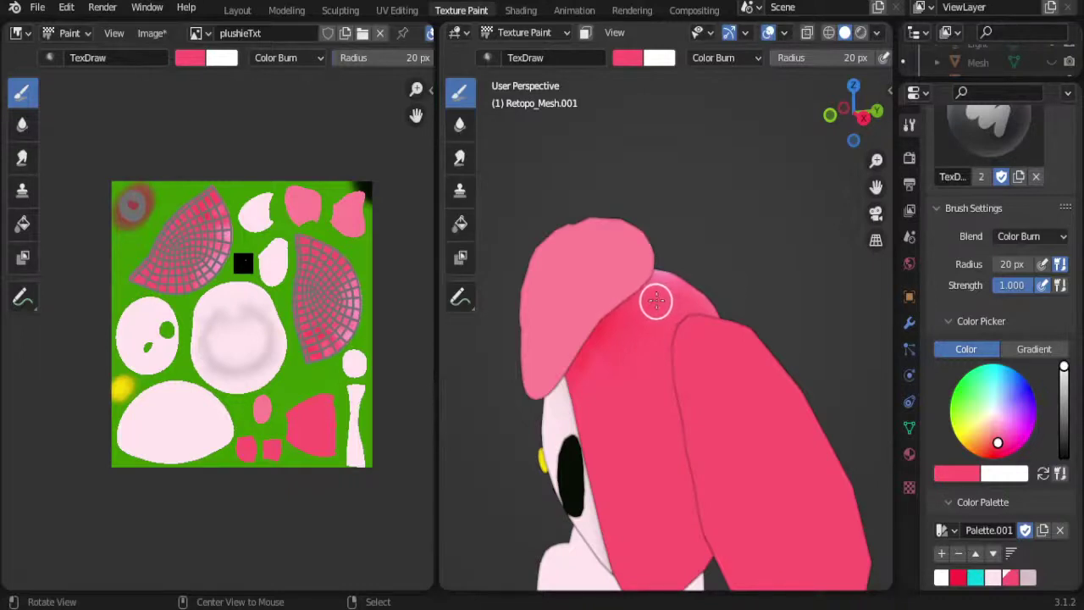
{"action": "middle_click_drag", "start_coordinate": [650, 304], "coordinate": [611, 307]}
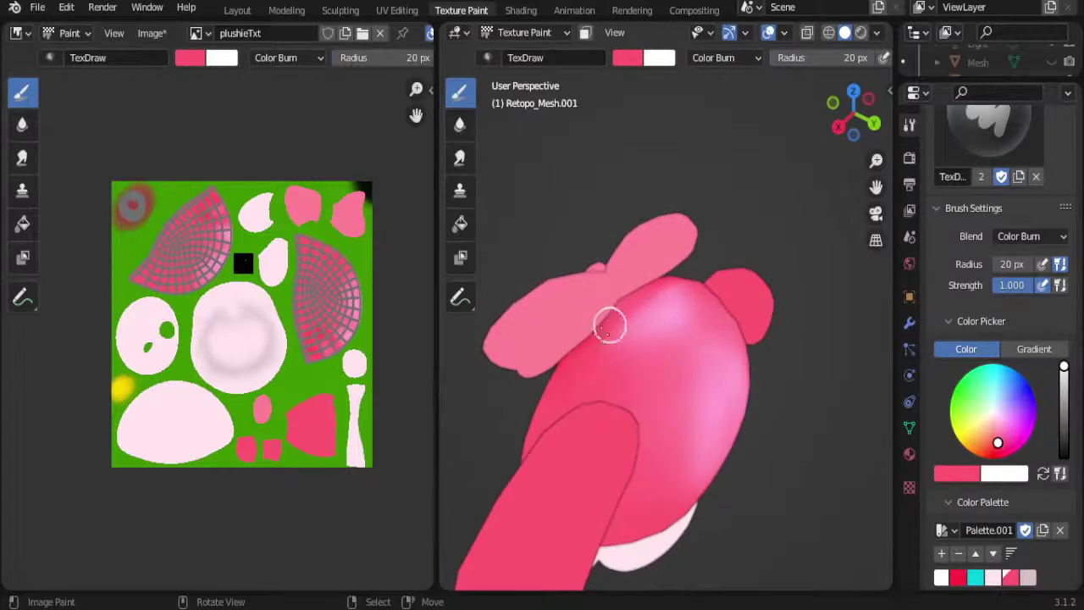
{"action": "middle_click_drag", "start_coordinate": [614, 312], "coordinate": [648, 292]}
{"action": "mouse_move", "coordinate": [715, 297]}
{"action": "left_mouse_down", "text": "alt"}
{"action": "mouse_move", "coordinate": [639, 319]}
{"action": "mouse_move", "coordinate": [729, 327]}
{"action": "mouse_move", "coordinate": [684, 308]}
{"action": "mouse_move", "coordinate": [677, 322]}
{"action": "mouse_move", "coordinate": [607, 314]}
{"action": "mouse_move", "coordinate": [649, 354]}
{"action": "left_mouse_up", "text": "alt"}
{"action": "mouse_move", "coordinate": [677, 367]}
{"action": "middle_mouse_down"}
{"action": "mouse_move", "coordinate": [665, 398]}
{"action": "mouse_move", "coordinate": [672, 375]}
{"action": "middle_mouse_up"}
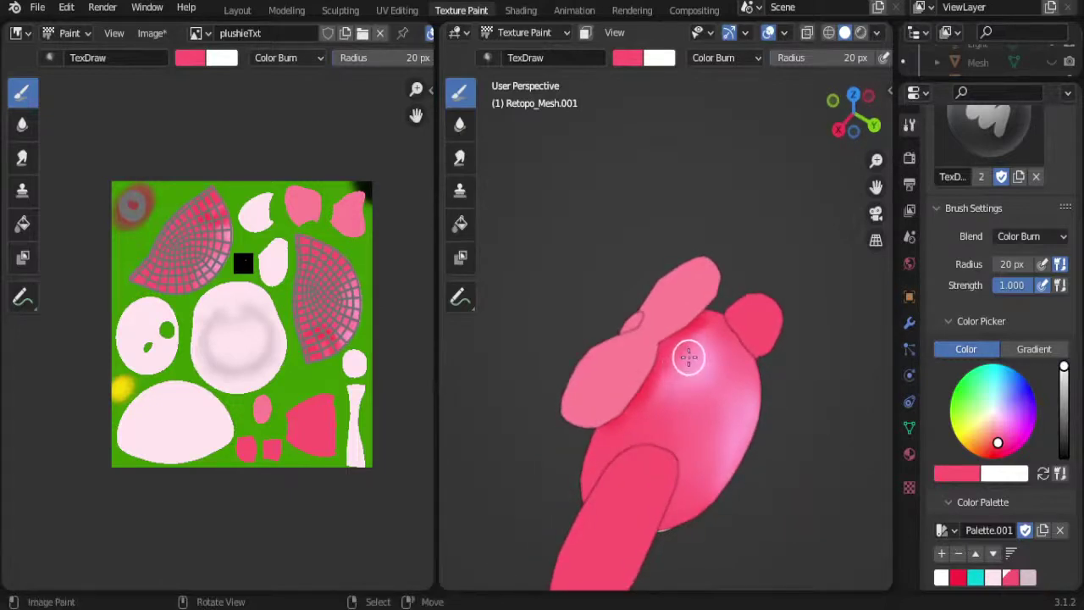
{"action": "mouse_move", "coordinate": [686, 359]}
{"action": "middle_mouse_down"}
{"action": "mouse_move", "coordinate": [675, 392]}
{"action": "mouse_move", "coordinate": [687, 375]}
{"action": "middle_mouse_up"}
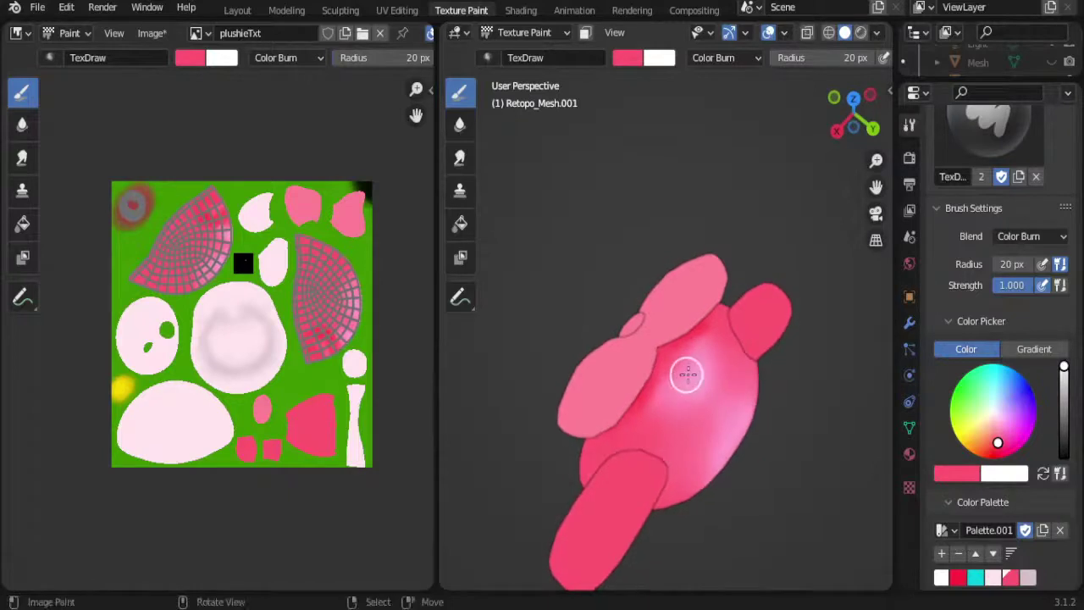
{"action": "left_click", "coordinate": [1020, 235]}
Step: Set the blend back to Mix and sample the lighter hood pink as the brush colour
{"action": "left_click", "coordinate": [881, 254]}
{"action": "key", "text": "s"}
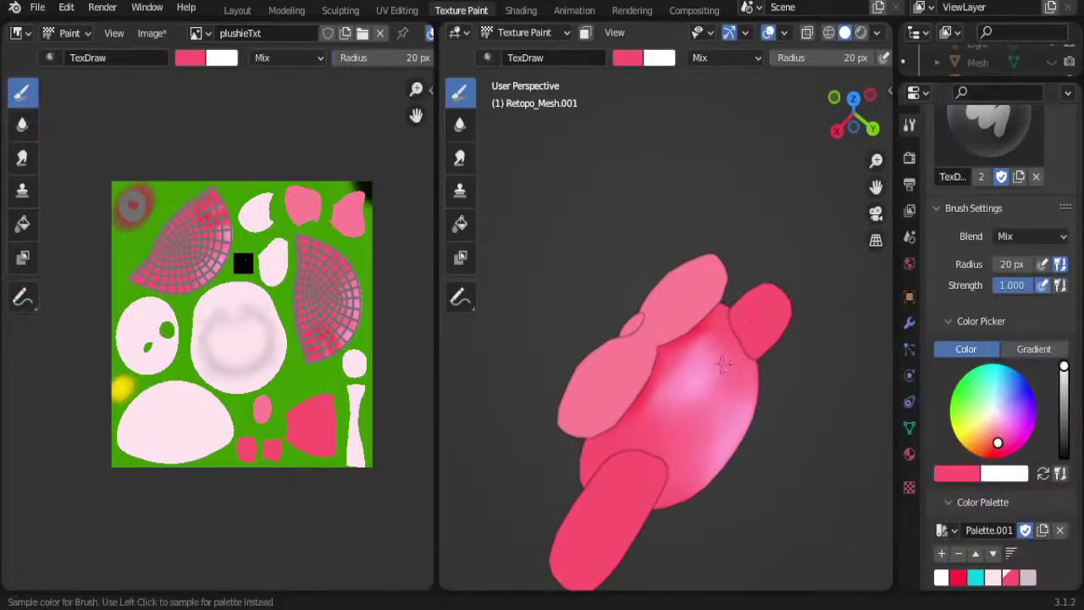
{"action": "left_click", "coordinate": [722, 362]}
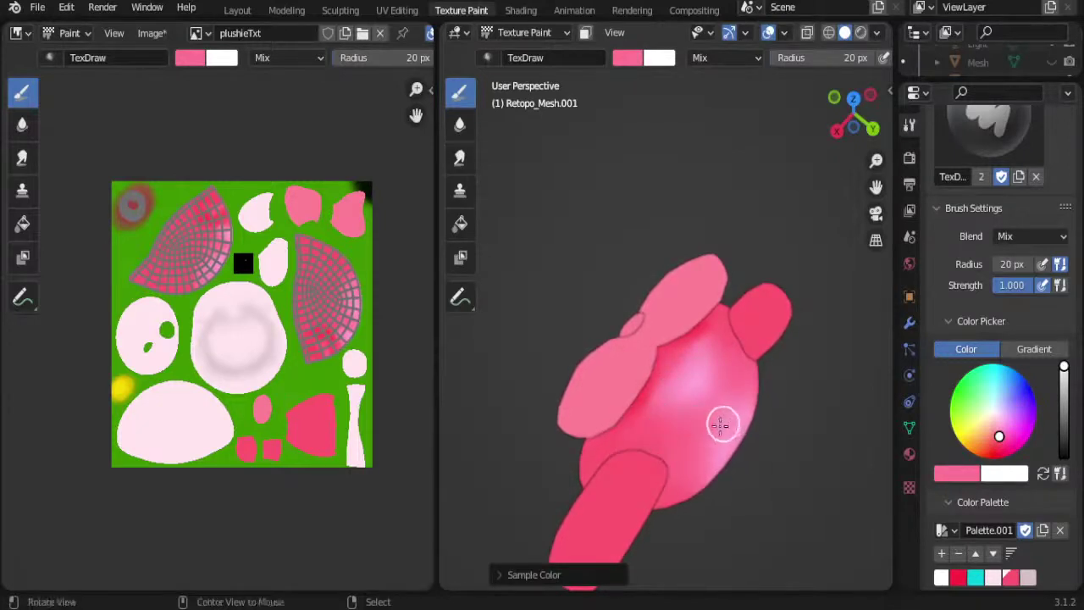
{"action": "mouse_move", "coordinate": [718, 421]}
{"action": "middle_mouse_down"}
{"action": "mouse_move", "coordinate": [782, 434]}
{"action": "mouse_move", "coordinate": [684, 418]}
{"action": "mouse_move", "coordinate": [739, 391]}
{"action": "middle_mouse_up"}
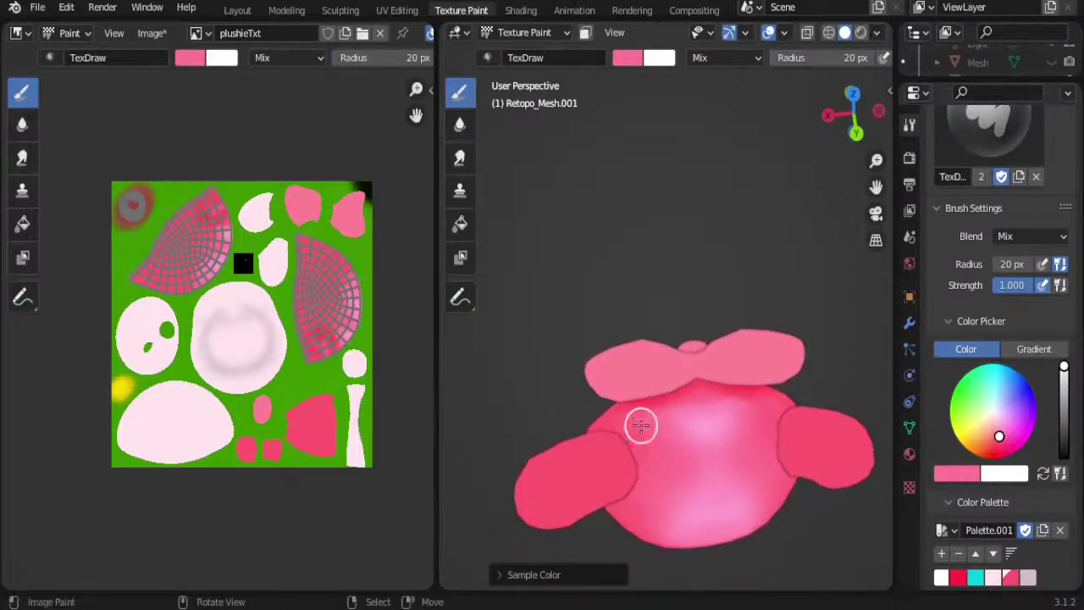
{"action": "mouse_move", "coordinate": [663, 433]}
{"action": "middle_mouse_down"}
{"action": "mouse_move", "coordinate": [720, 421]}
{"action": "mouse_move", "coordinate": [702, 385]}
{"action": "mouse_move", "coordinate": [743, 358]}
{"action": "mouse_move", "coordinate": [716, 381]}
{"action": "mouse_move", "coordinate": [750, 395]}
{"action": "mouse_move", "coordinate": [742, 375]}
{"action": "middle_mouse_up"}
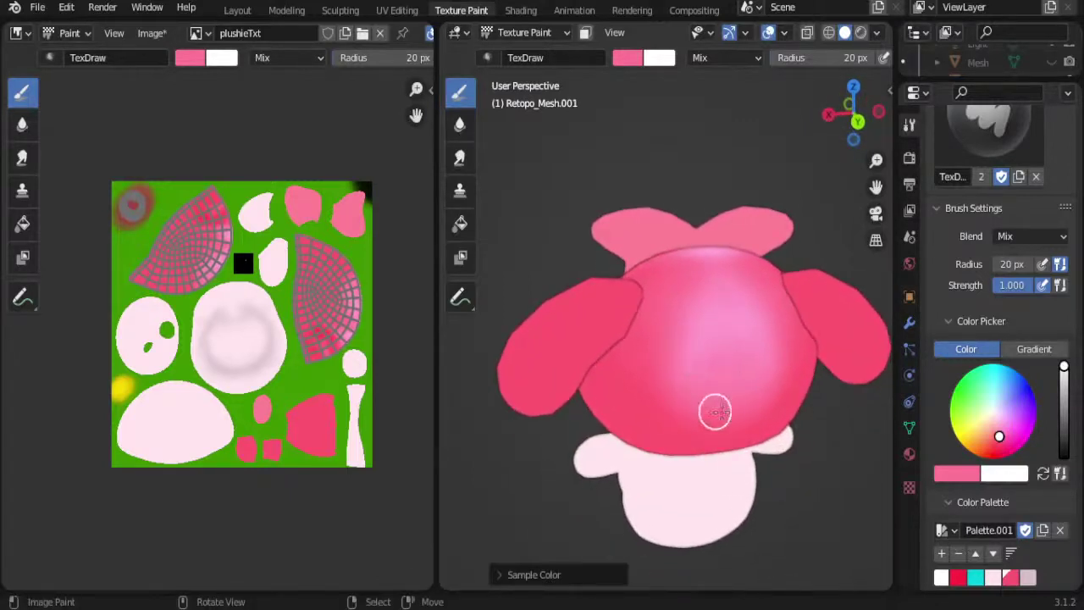
Step: Enlarge the brush to 50 px and reposition the model in view
{"action": "key", "text": "f"}
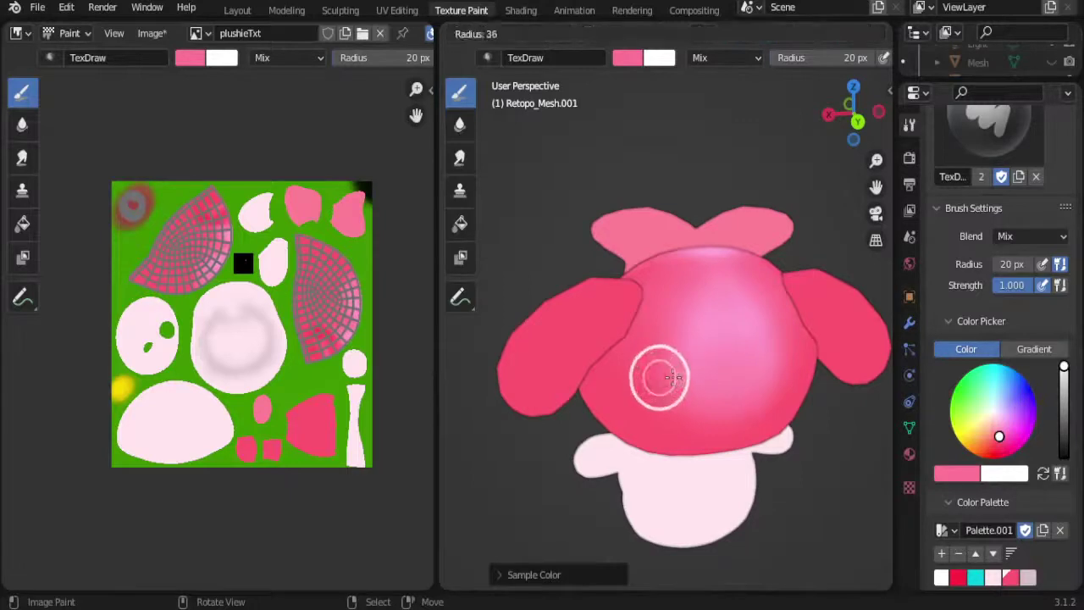
{"action": "left_click", "coordinate": [680, 374]}
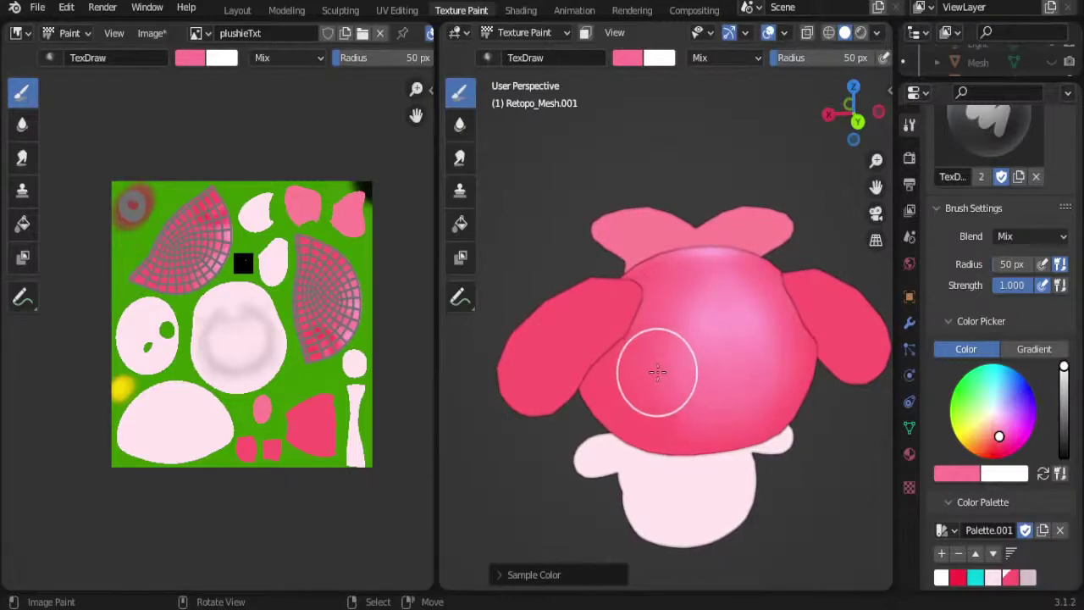
{"action": "middle_click_drag", "start_coordinate": [703, 359], "coordinate": [658, 356], "text": "shift"}
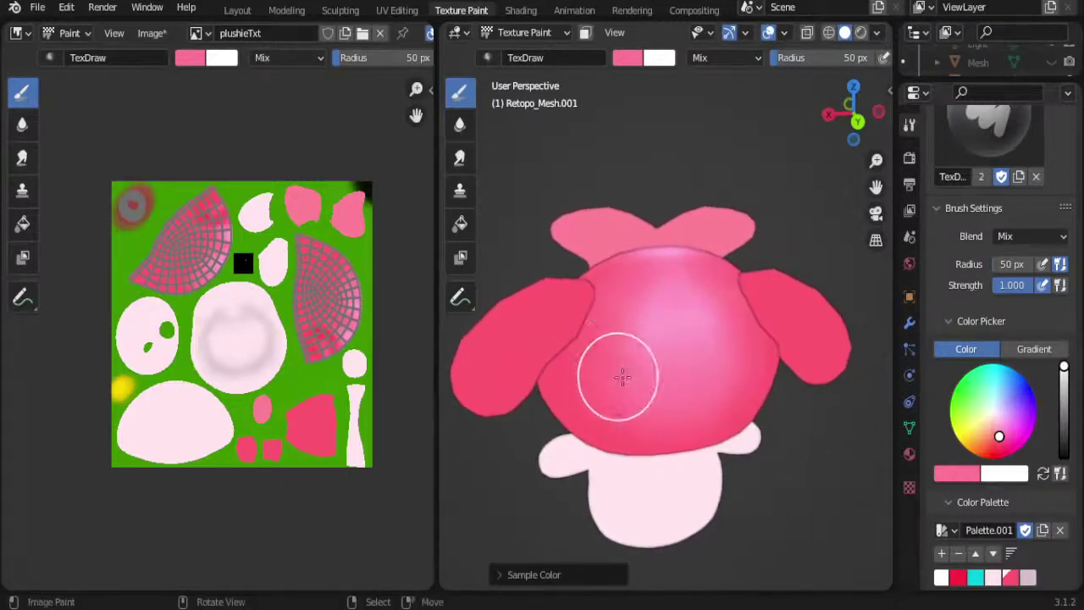
{"action": "middle_click_drag", "start_coordinate": [678, 408], "coordinate": [634, 358], "text": "shift"}
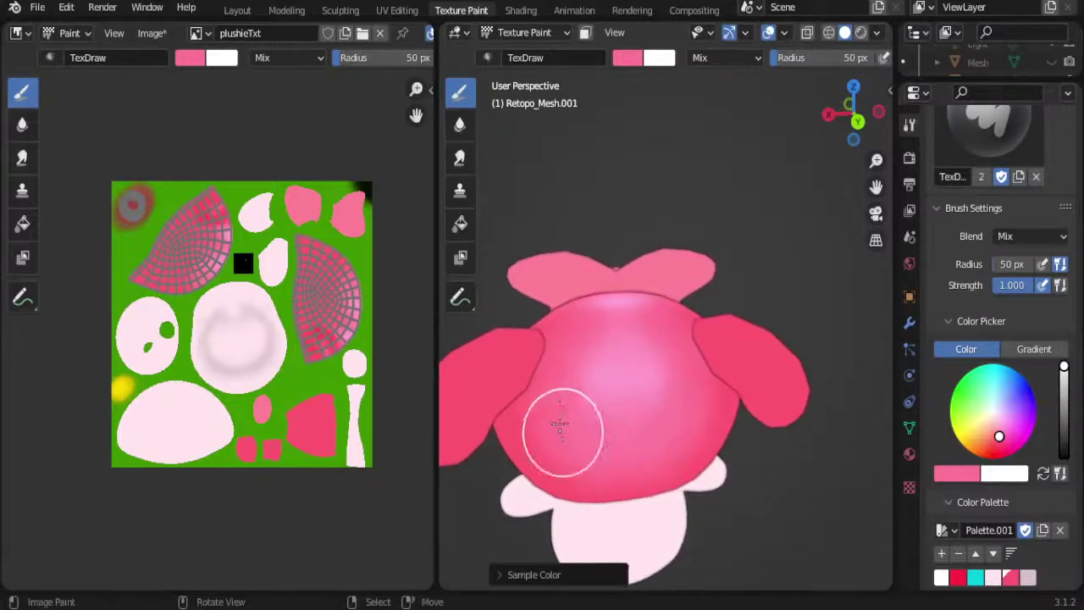
{"action": "mouse_move", "coordinate": [553, 367]}
{"action": "middle_mouse_down"}
{"action": "mouse_move", "coordinate": [639, 396]}
{"action": "mouse_move", "coordinate": [601, 357]}
{"action": "mouse_move", "coordinate": [624, 356]}
{"action": "middle_mouse_up"}
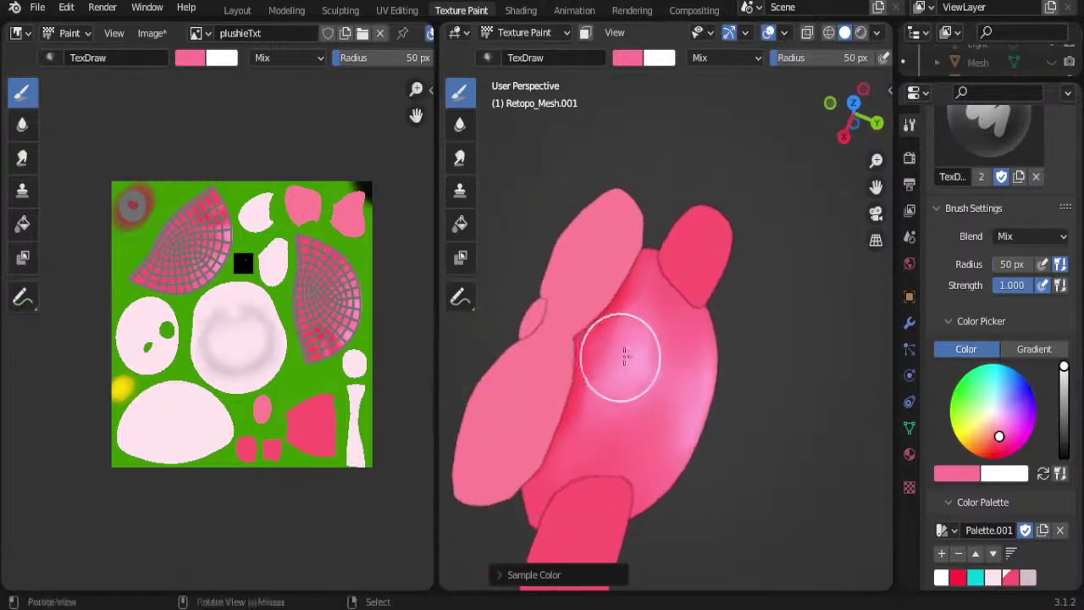
Step: Shrink the brush to 32 px and orbit round to the face and ears
{"action": "key", "text": "f"}
{"action": "left_click", "coordinate": [596, 349]}
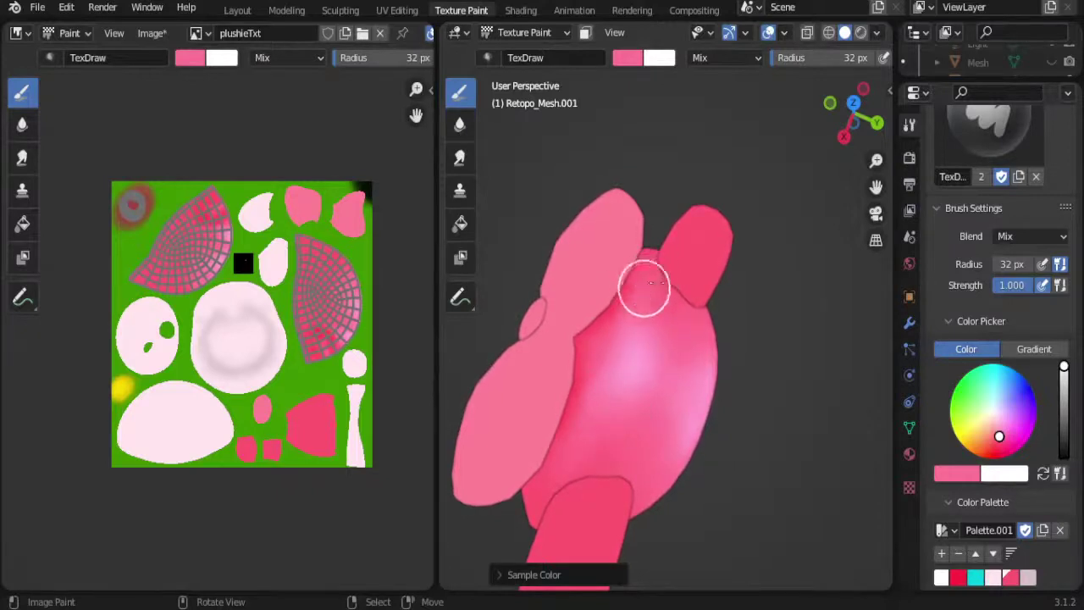
{"action": "mouse_move", "coordinate": [641, 457]}
{"action": "middle_mouse_down"}
{"action": "mouse_move", "coordinate": [624, 382]}
{"action": "mouse_move", "coordinate": [658, 370]}
{"action": "middle_mouse_up"}
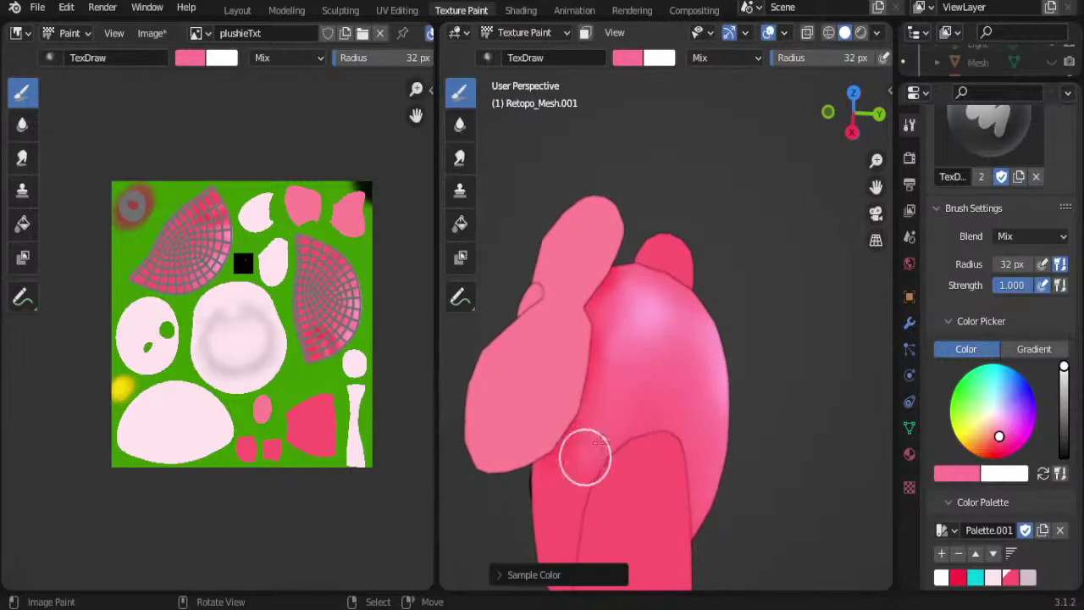
{"action": "mouse_move", "coordinate": [585, 458]}
{"action": "middle_mouse_down"}
{"action": "mouse_move", "coordinate": [669, 349]}
{"action": "mouse_move", "coordinate": [617, 283]}
{"action": "middle_mouse_up"}
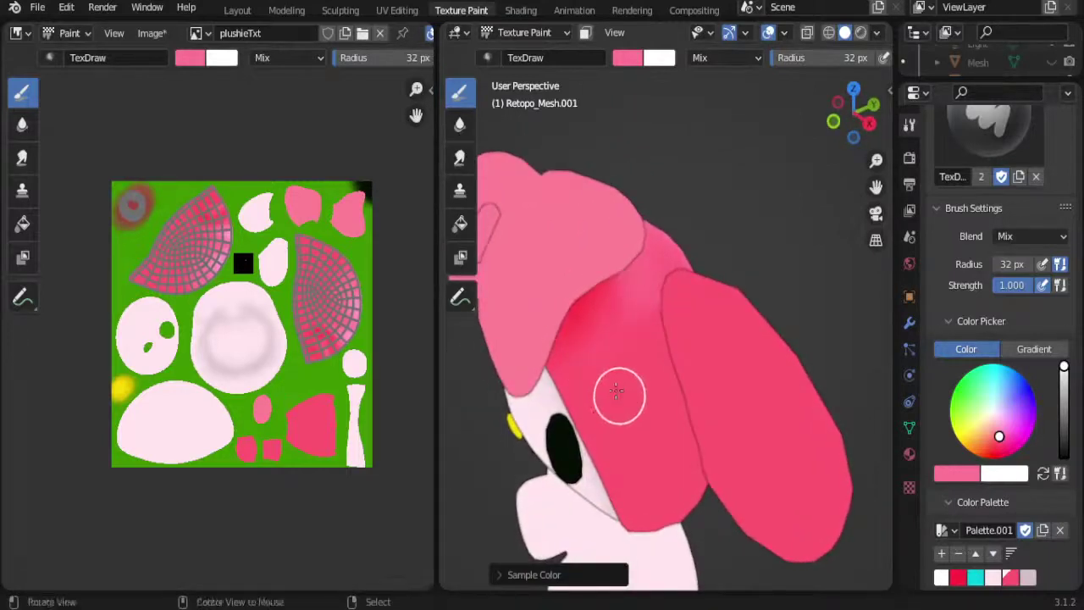
{"action": "mouse_move", "coordinate": [617, 387]}
{"action": "middle_mouse_down"}
{"action": "mouse_move", "coordinate": [698, 359]}
{"action": "mouse_move", "coordinate": [653, 358]}
{"action": "middle_mouse_up"}
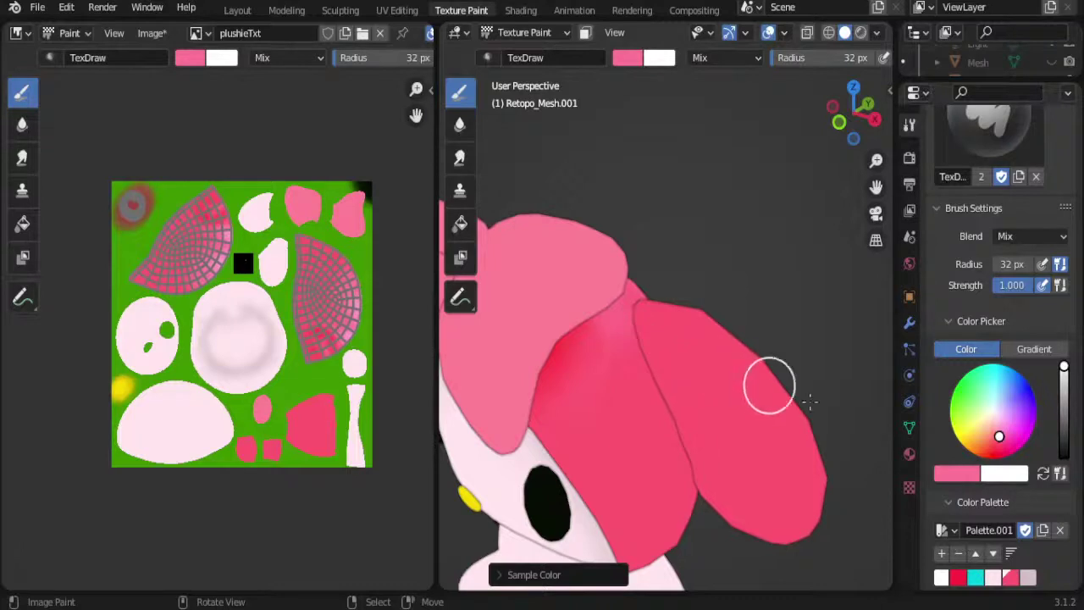
{"action": "left_click", "coordinate": [1026, 238]}
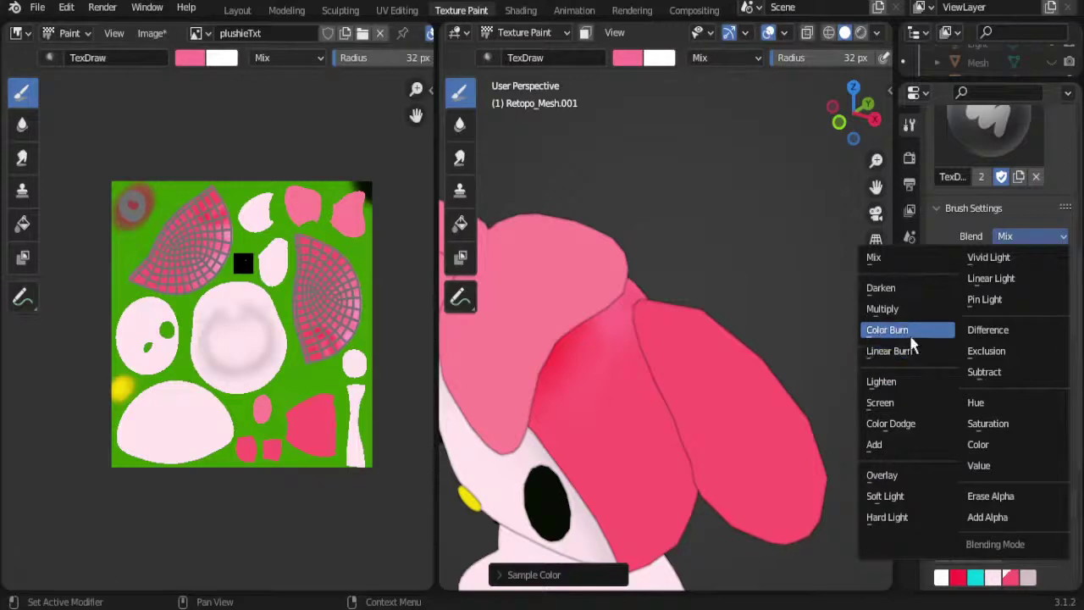
Step: Switch to Color Burn at 20 px and darken the seam where the ear flap meets the hood
{"action": "left_click", "coordinate": [880, 331]}
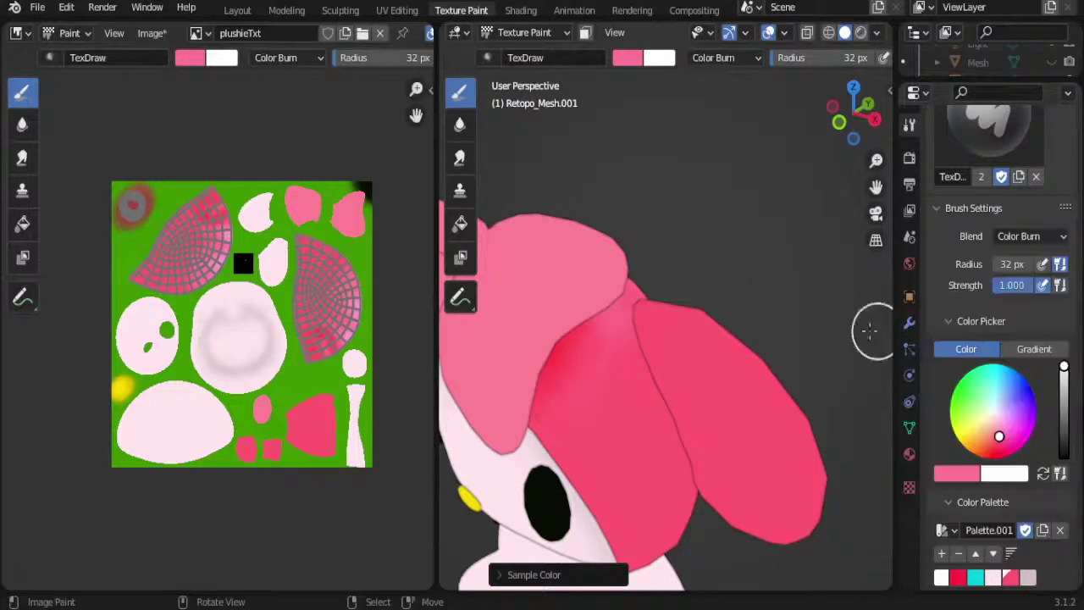
{"action": "key", "text": "f"}
{"action": "left_click", "coordinate": [632, 307]}
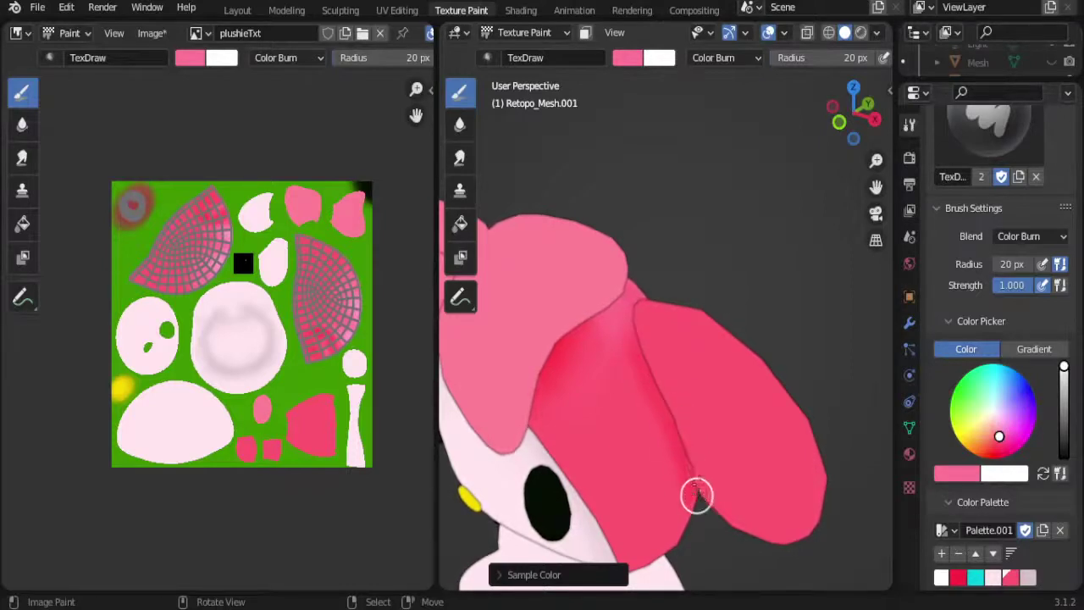
{"action": "middle_click_drag", "start_coordinate": [787, 416], "coordinate": [706, 344]}
{"action": "left_click_drag", "start_coordinate": [706, 343], "coordinate": [710, 316]}
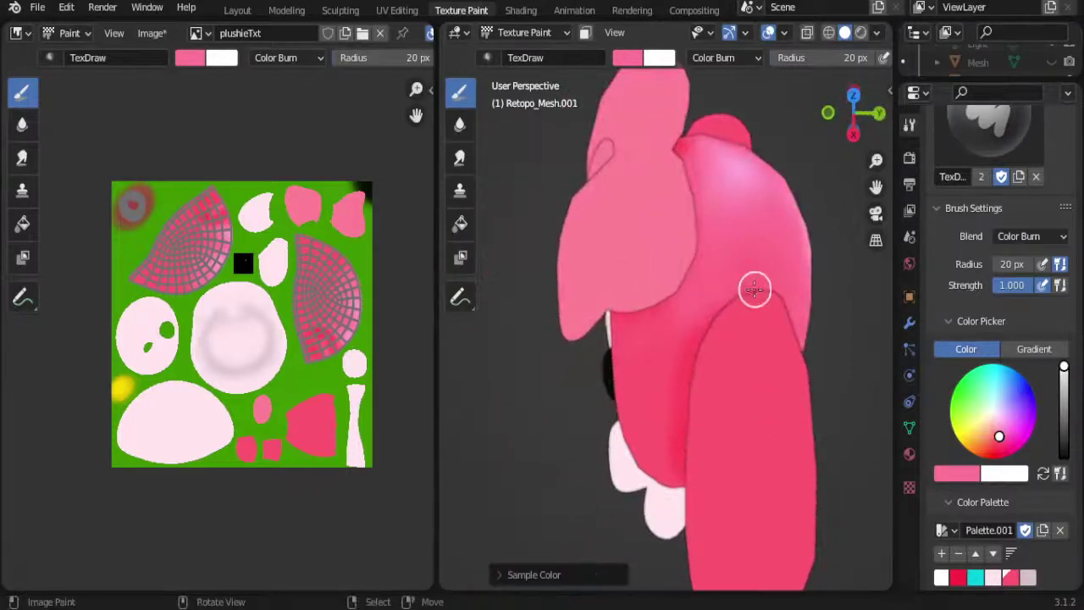
{"action": "middle_click_drag", "start_coordinate": [791, 343], "coordinate": [772, 216]}
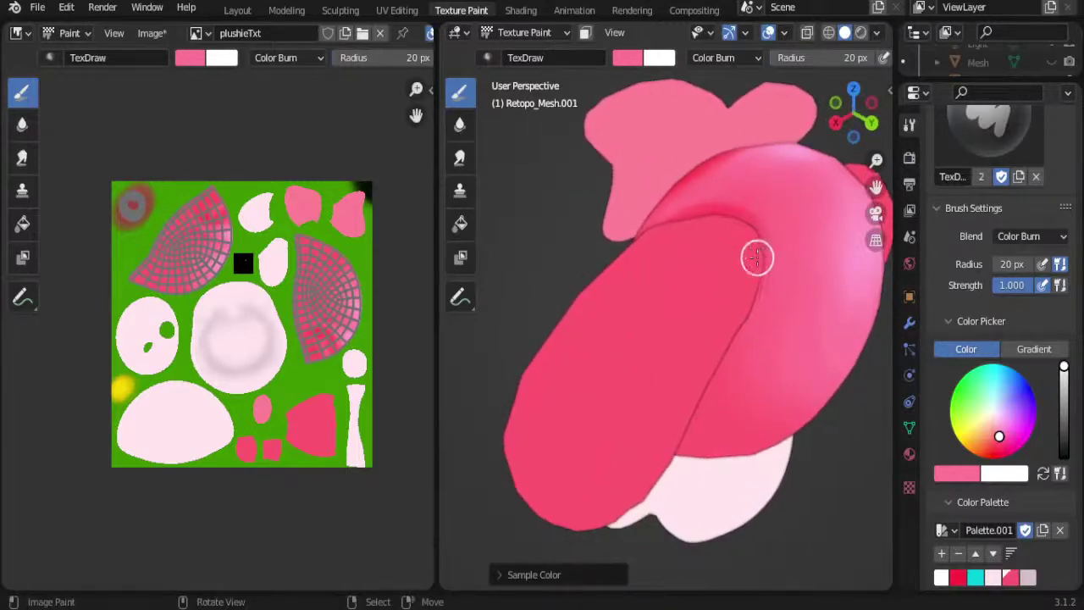
{"action": "middle_click_drag", "start_coordinate": [762, 283], "coordinate": [758, 257]}
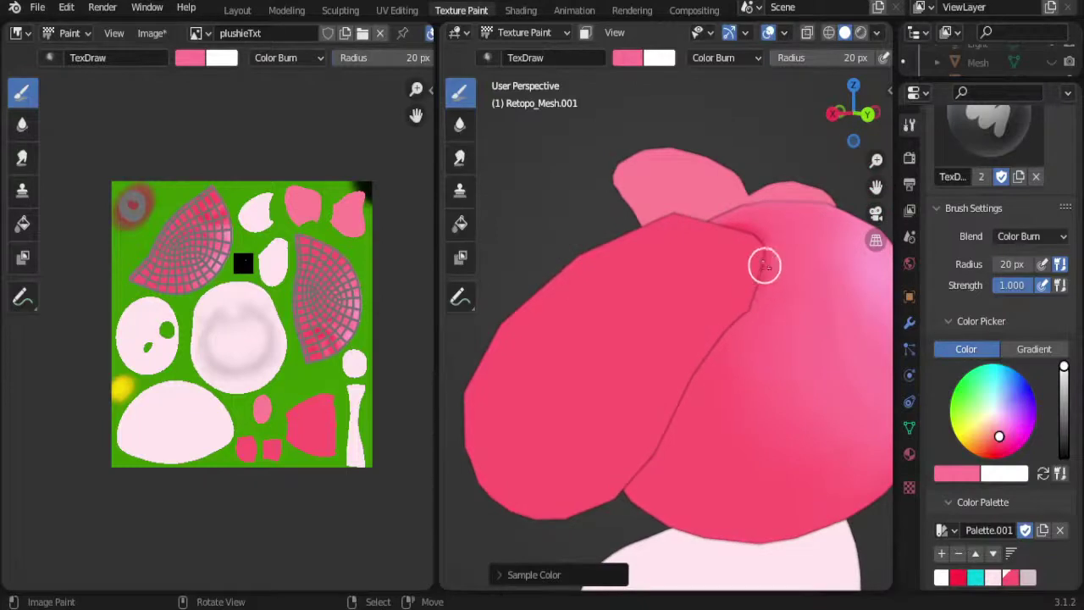
{"action": "left_click_drag", "start_coordinate": [765, 266], "coordinate": [729, 339]}
Step: Orbit around the ear and head to check the burned shading from several sides
{"action": "middle_click_drag", "start_coordinate": [738, 325], "coordinate": [752, 304]}
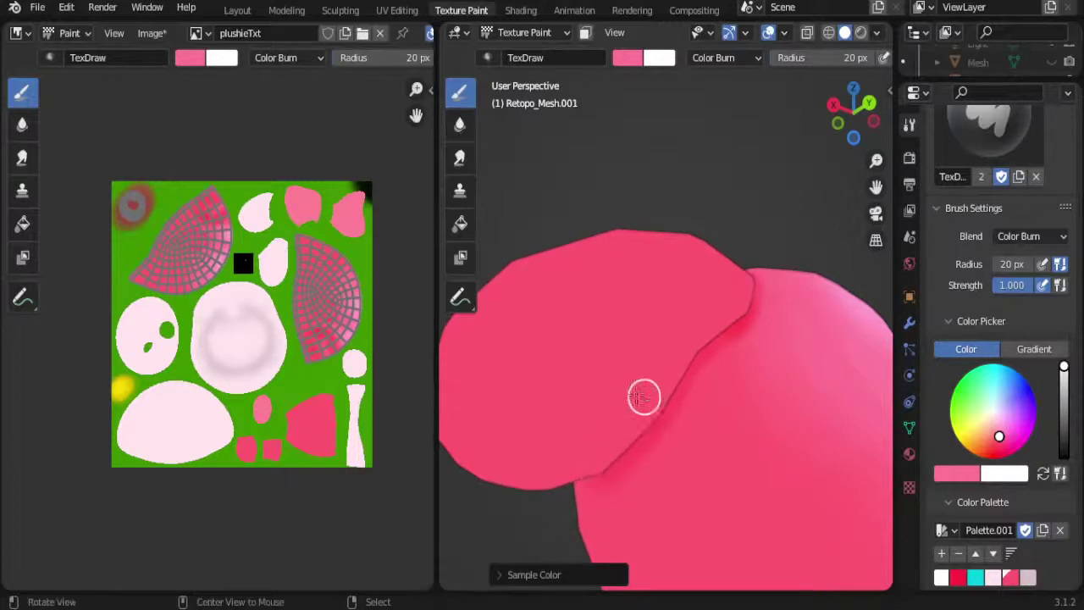
{"action": "middle_click_drag", "start_coordinate": [643, 395], "coordinate": [626, 344]}
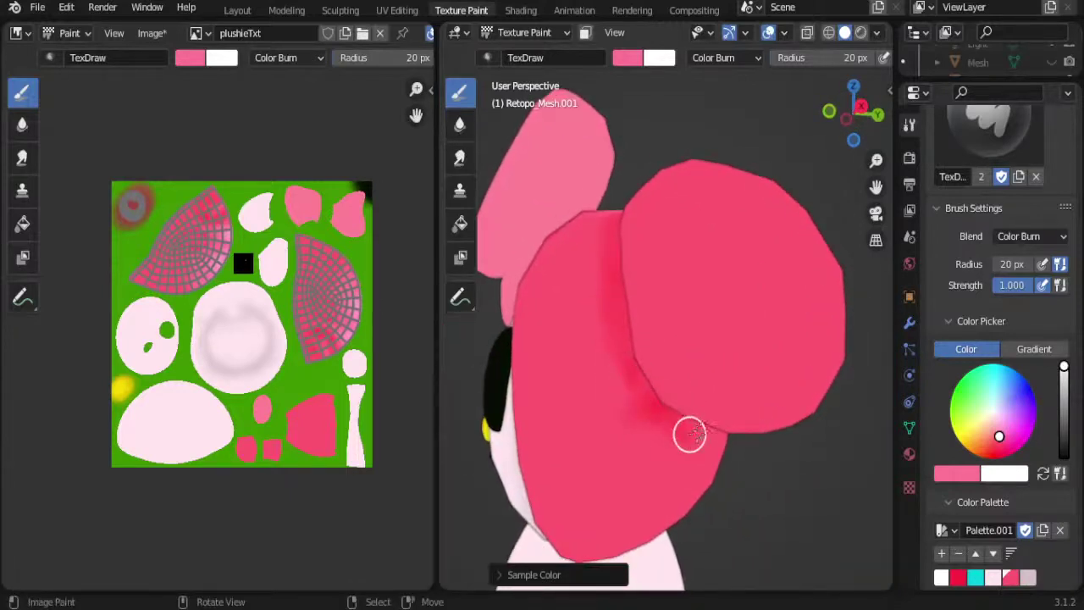
{"action": "mouse_move", "coordinate": [689, 433]}
{"action": "middle_mouse_down"}
{"action": "mouse_move", "coordinate": [719, 399]}
{"action": "mouse_move", "coordinate": [698, 372]}
{"action": "mouse_move", "coordinate": [715, 338]}
{"action": "middle_mouse_up"}
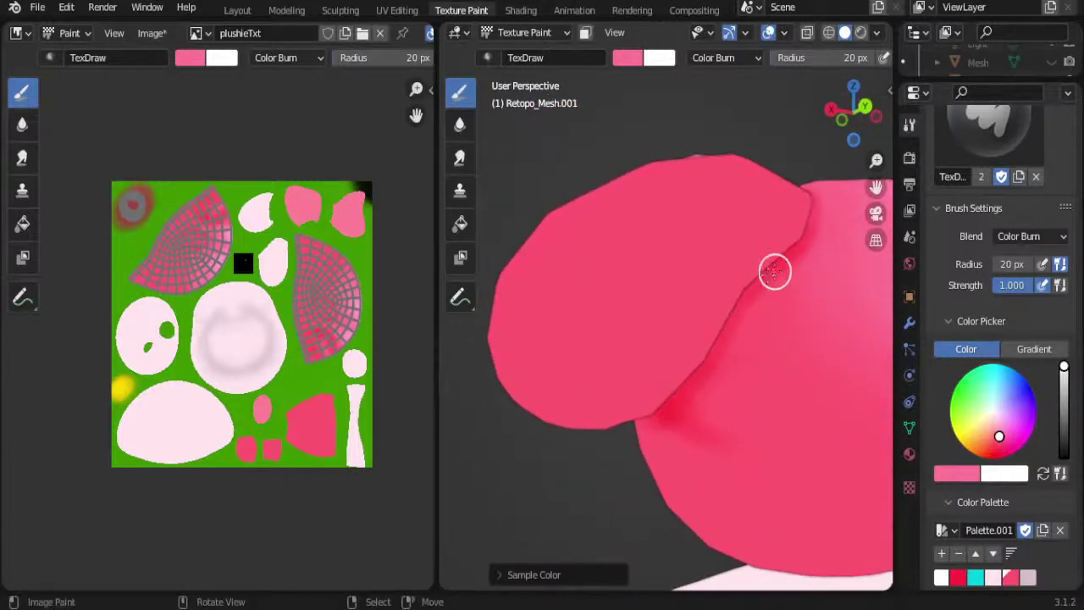
{"action": "mouse_move", "coordinate": [779, 288]}
{"action": "middle_mouse_down"}
{"action": "mouse_move", "coordinate": [706, 370]}
{"action": "mouse_move", "coordinate": [743, 313]}
{"action": "mouse_move", "coordinate": [677, 346]}
{"action": "mouse_move", "coordinate": [685, 327]}
{"action": "middle_mouse_up"}
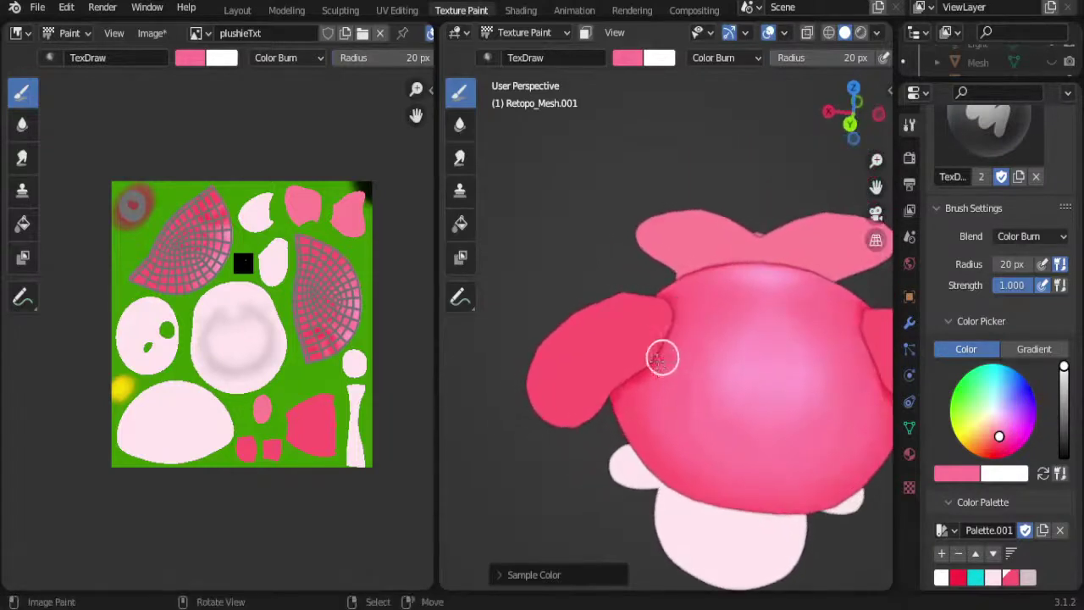
{"action": "key", "text": "alt"}
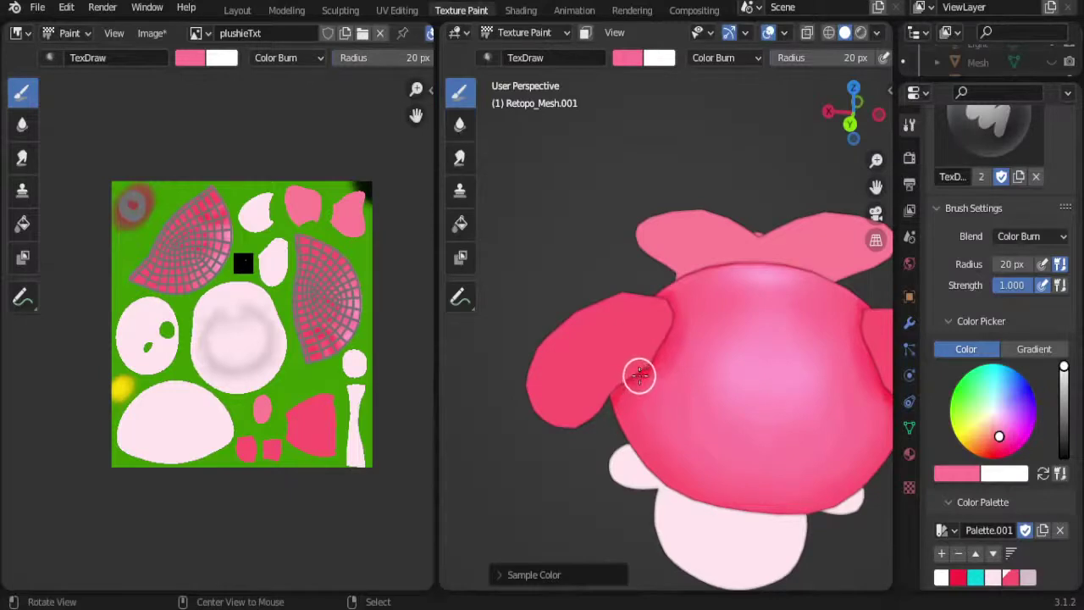
{"action": "left_click_drag", "start_coordinate": [619, 378], "coordinate": [629, 322], "text": "alt"}
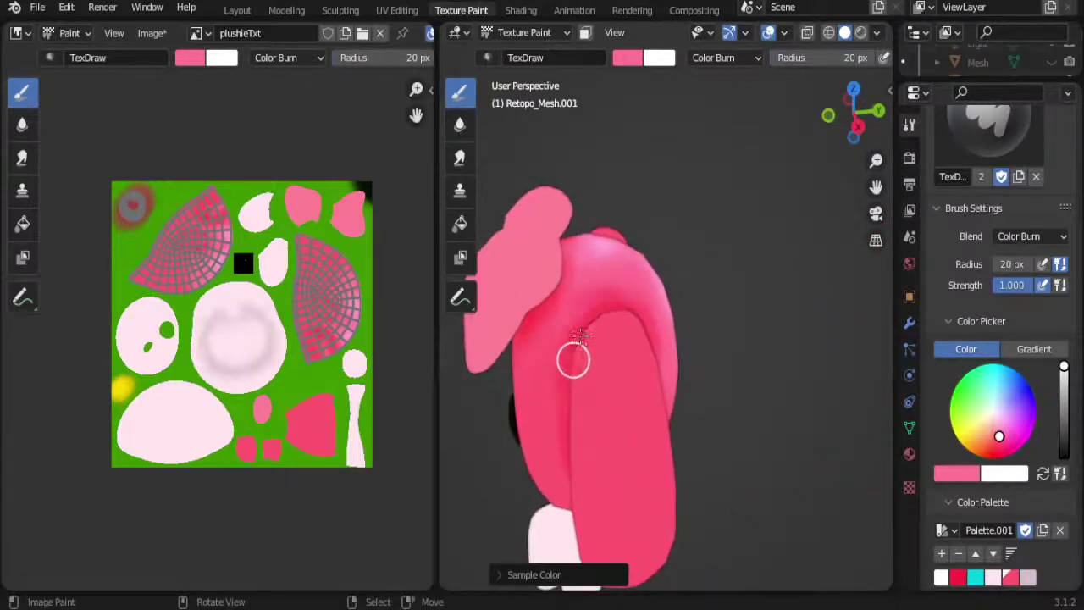
{"action": "mouse_move", "coordinate": [557, 375]}
{"action": "left_mouse_down", "text": "alt"}
{"action": "mouse_move", "coordinate": [590, 363]}
{"action": "mouse_move", "coordinate": [621, 375]}
{"action": "left_mouse_up", "text": "alt"}
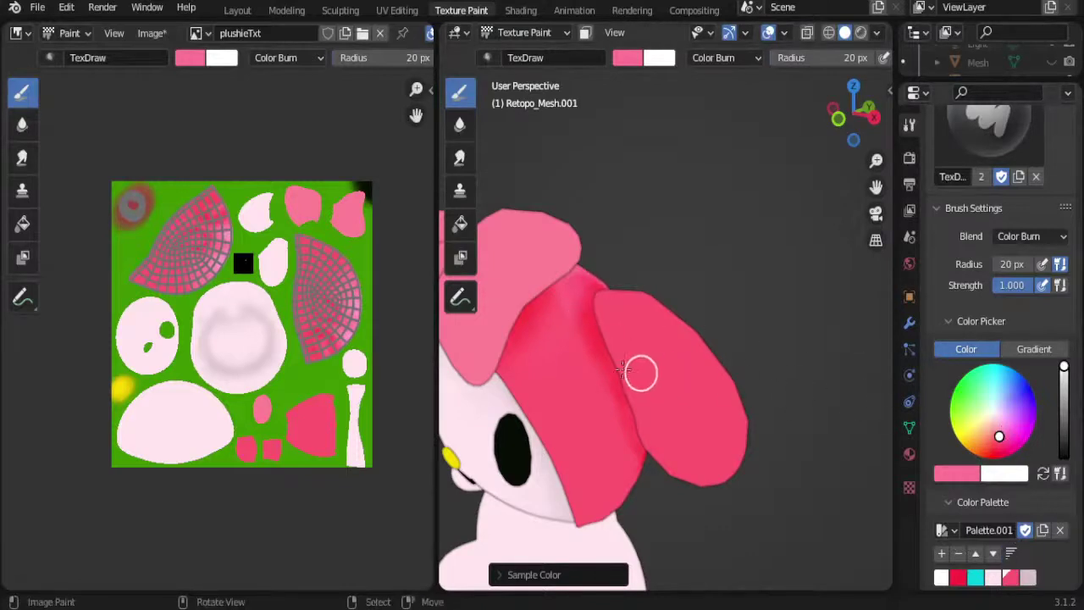
Step: Return the blend to Mix and enlarge the brush to 31 px
{"action": "left_click", "coordinate": [1007, 240]}
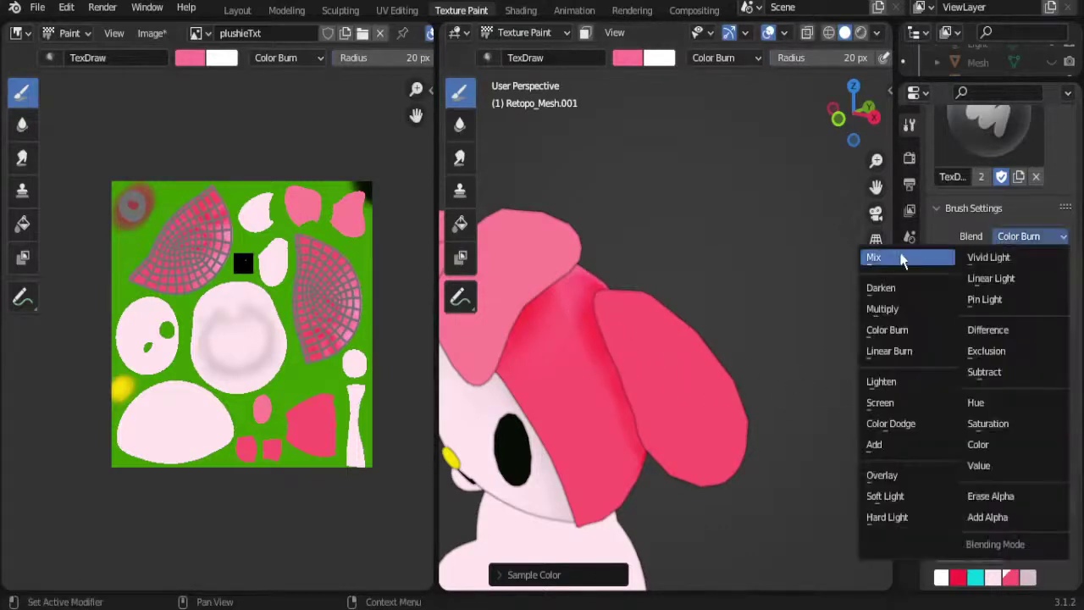
{"action": "left_click", "coordinate": [899, 257]}
{"action": "key", "text": "f"}
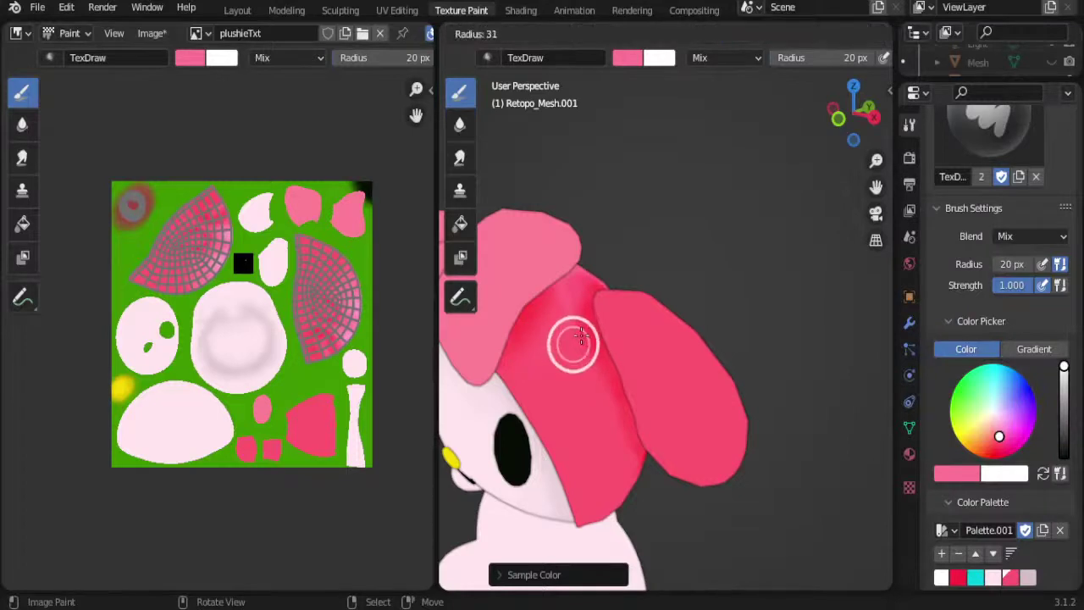
{"action": "left_click", "coordinate": [592, 331]}
{"action": "middle_click_drag", "start_coordinate": [593, 331], "coordinate": [551, 363]}
Step: Paint darker red shading down the ear seam at 31 px, then orbit to inspect it
{"action": "mouse_move", "coordinate": [602, 263]}
{"action": "left_mouse_down"}
{"action": "mouse_move", "coordinate": [587, 308]}
{"action": "mouse_move", "coordinate": [593, 341]}
{"action": "left_mouse_up"}
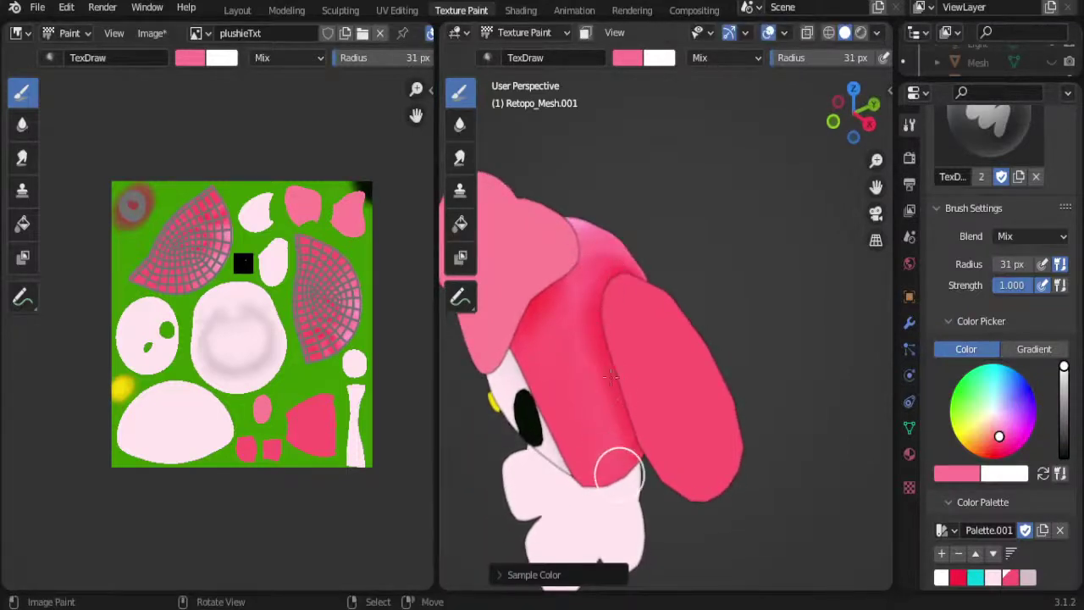
{"action": "left_click_drag", "start_coordinate": [588, 367], "coordinate": [691, 336], "text": "alt"}
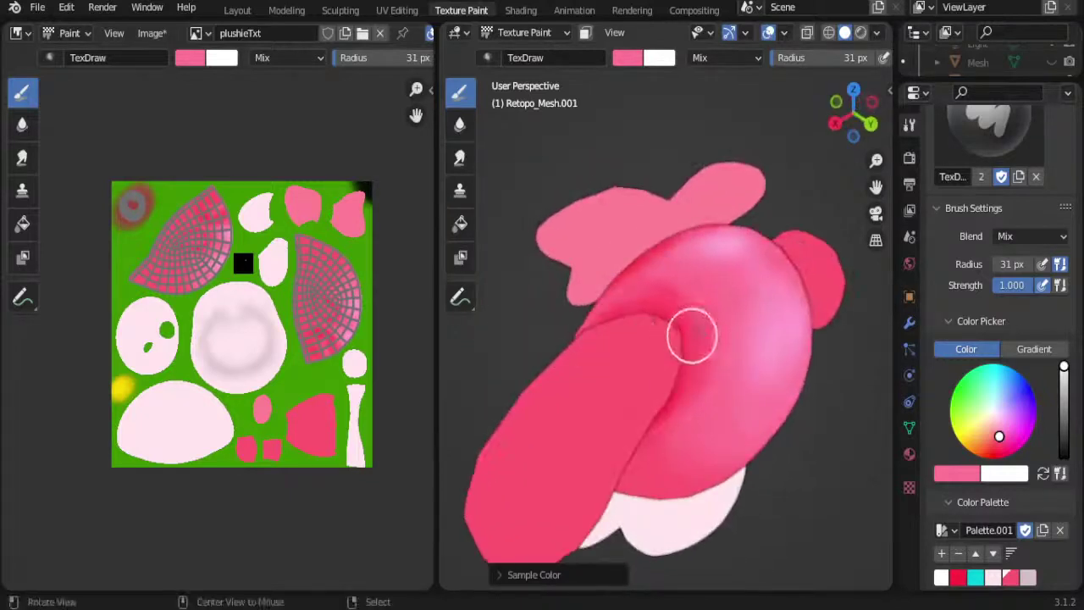
{"action": "left_click_drag", "start_coordinate": [694, 435], "coordinate": [690, 291], "text": "alt"}
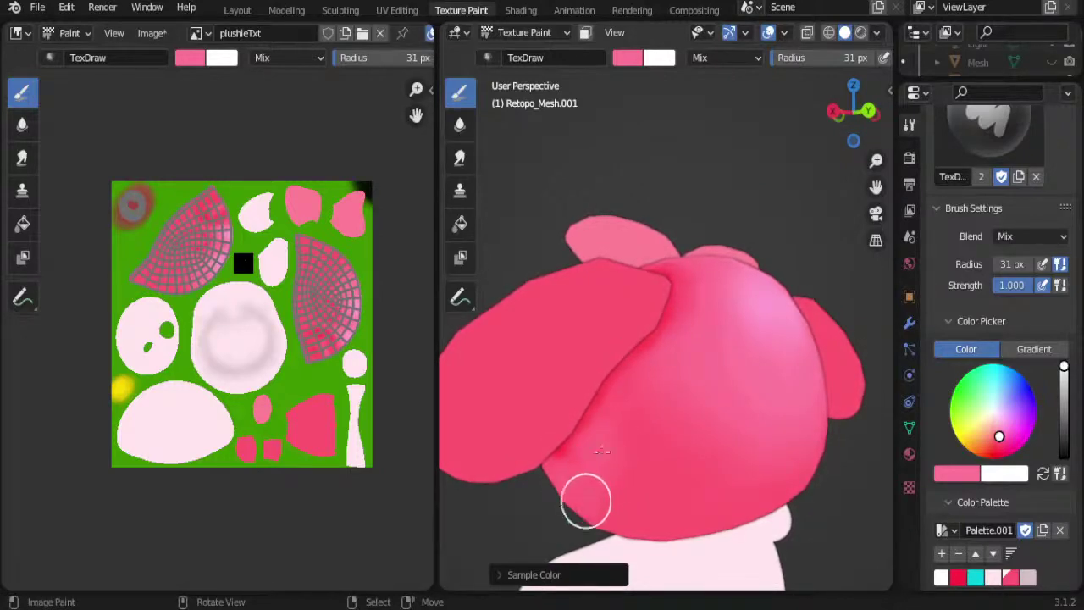
{"action": "middle_click_drag", "start_coordinate": [601, 451], "coordinate": [606, 415]}
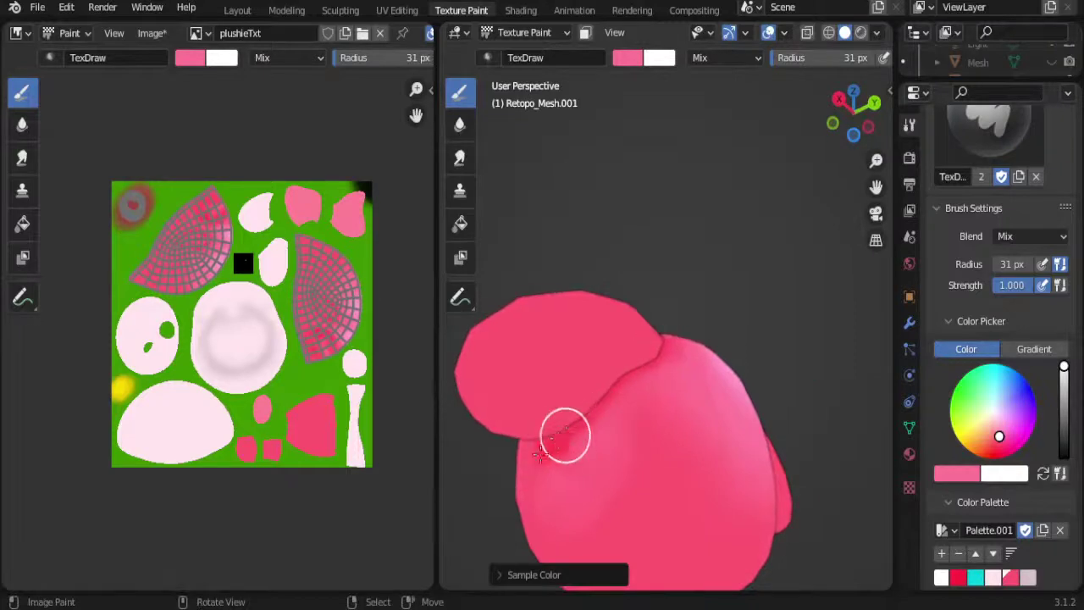
{"action": "middle_click_drag", "start_coordinate": [542, 450], "coordinate": [617, 440]}
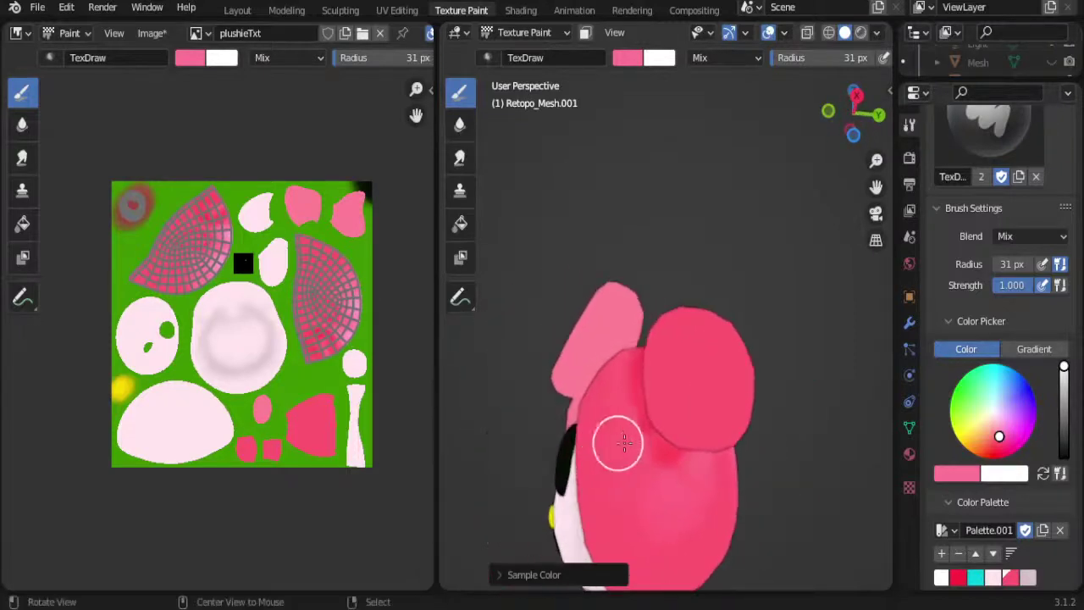
{"action": "middle_click_drag", "start_coordinate": [600, 392], "coordinate": [673, 470]}
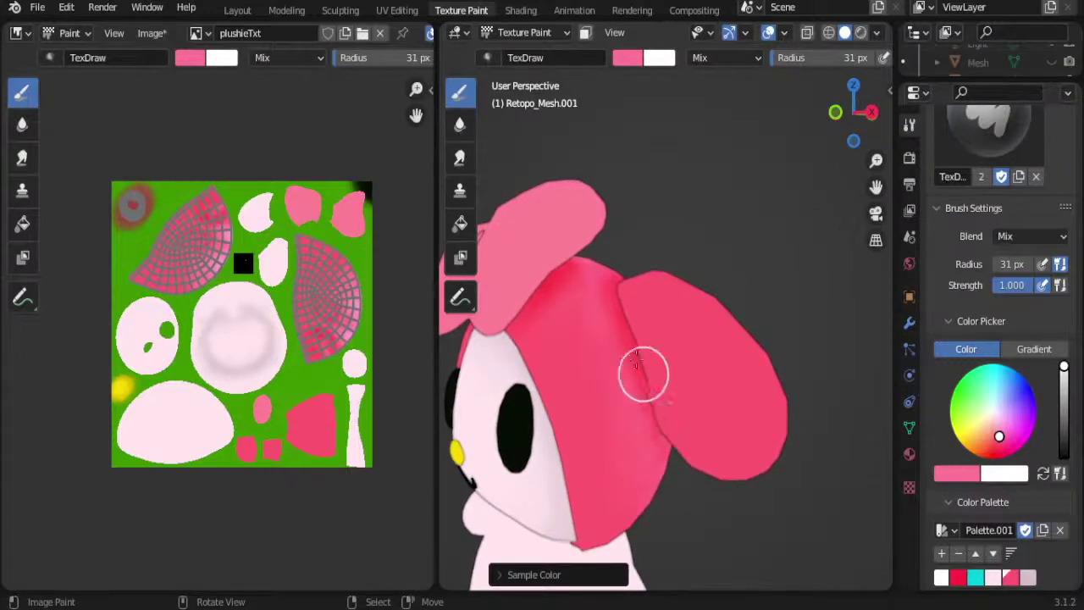
{"action": "scroll", "coordinate": [641, 398], "scroll_direction": "up", "scroll_amount": 3, "text": "shift"}
{"action": "middle_click_drag", "start_coordinate": [638, 383], "coordinate": [510, 196]}
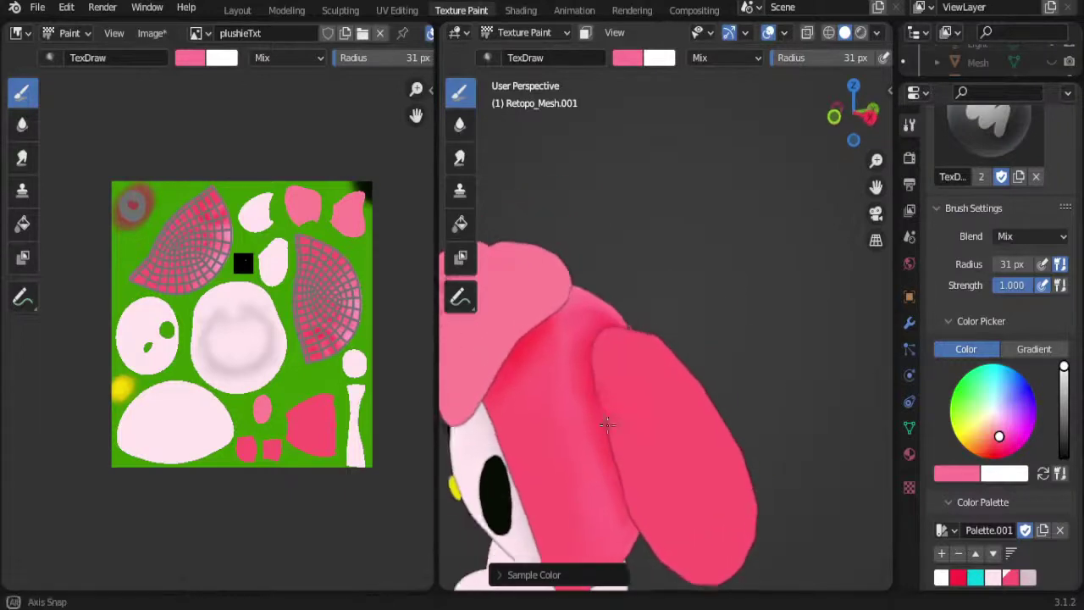
Step: Switch to the Soften brush and blur the shading where the ear meets the head
{"action": "left_click", "coordinate": [462, 127]}
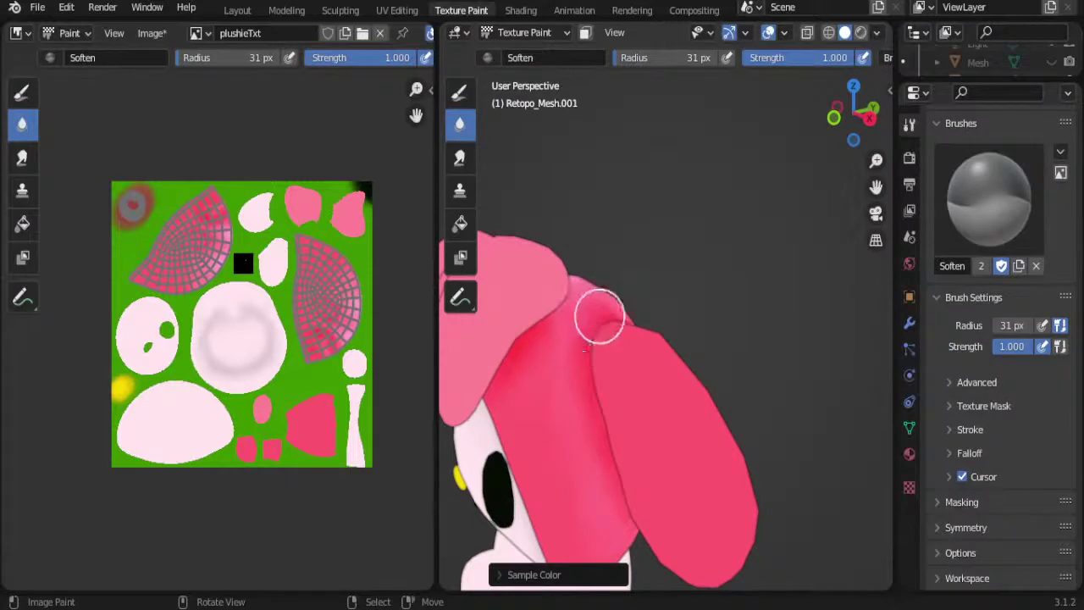
{"action": "left_click_drag", "start_coordinate": [600, 309], "coordinate": [587, 373]}
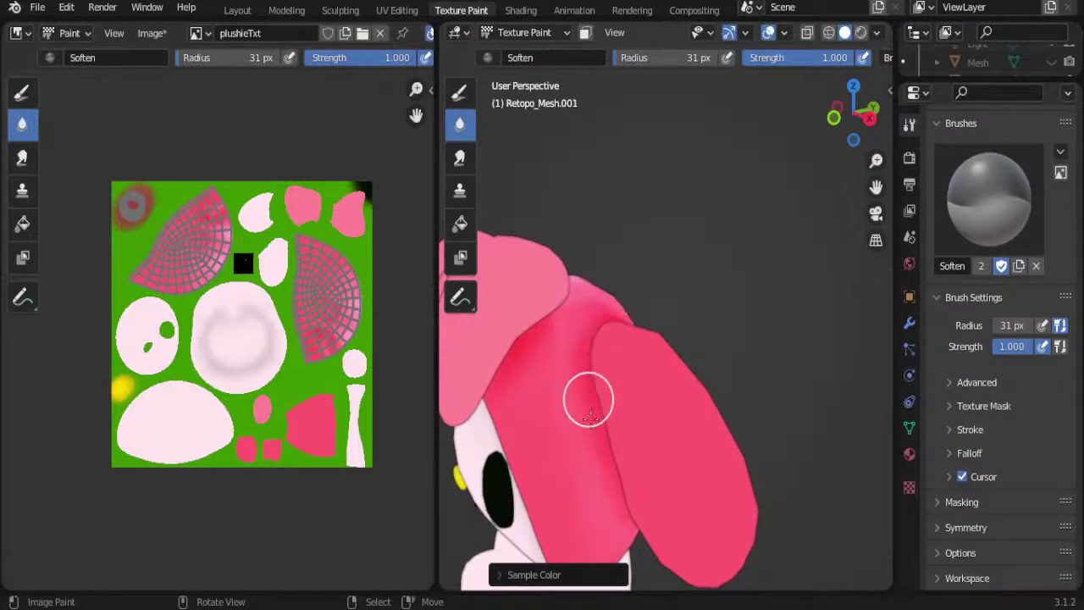
{"action": "left_click_drag", "start_coordinate": [604, 430], "coordinate": [594, 360]}
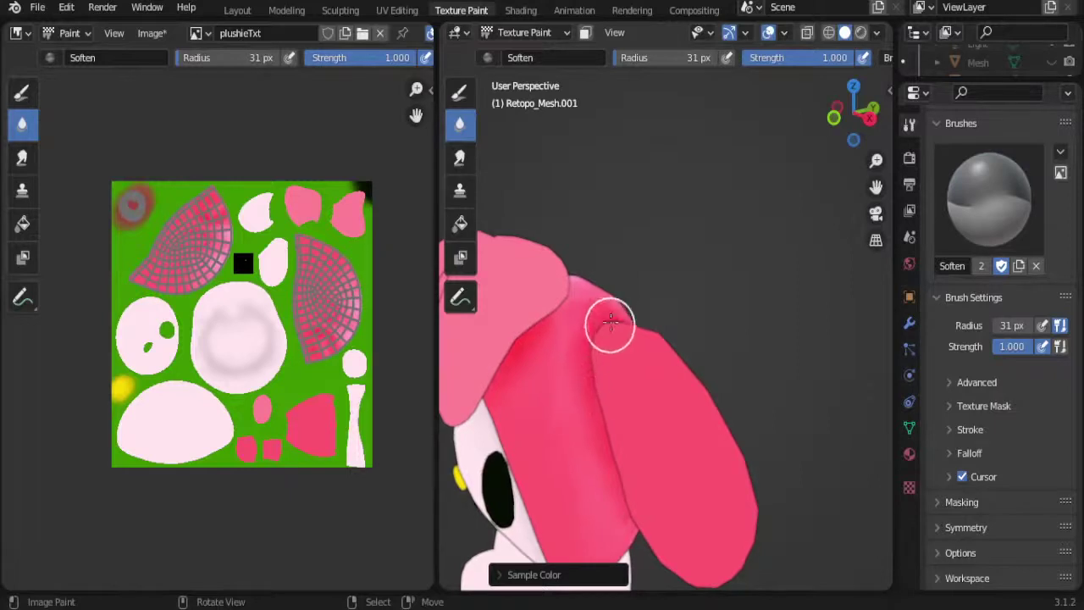
{"action": "middle_click_drag", "start_coordinate": [609, 329], "coordinate": [568, 328]}
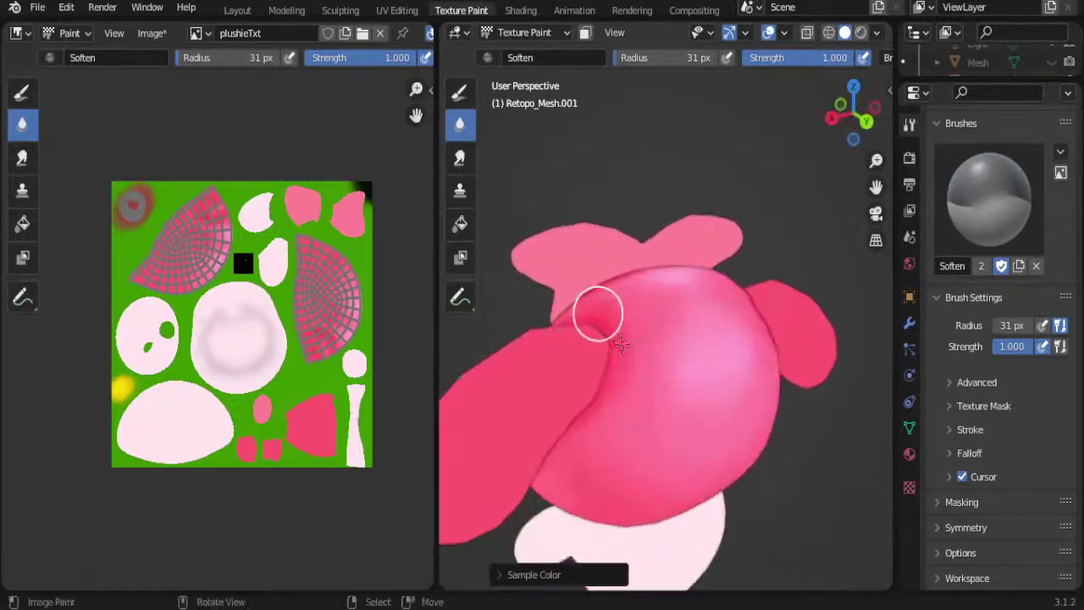
{"action": "middle_click_drag", "start_coordinate": [601, 415], "coordinate": [605, 385]}
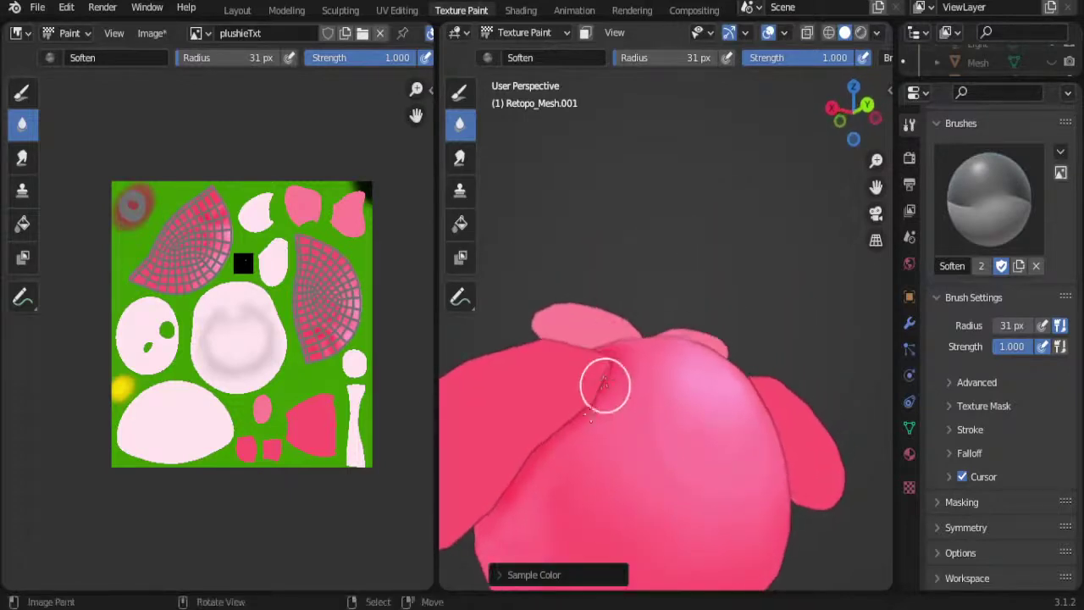
{"action": "mouse_move", "coordinate": [589, 421]}
{"action": "middle_mouse_down"}
{"action": "mouse_move", "coordinate": [624, 295]}
{"action": "mouse_move", "coordinate": [615, 342]}
{"action": "middle_mouse_up"}
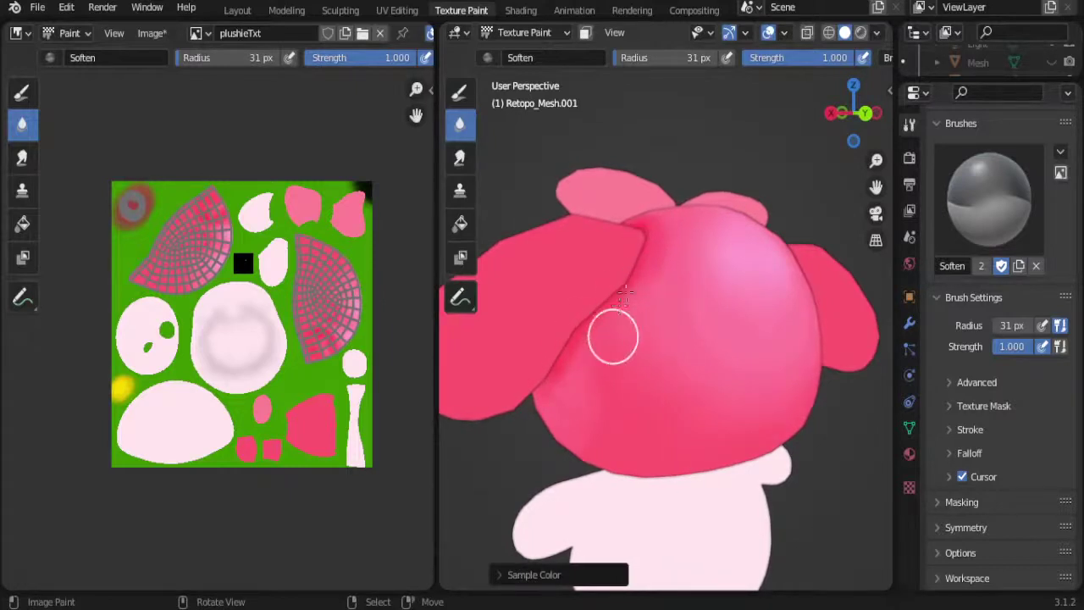
{"action": "mouse_move", "coordinate": [573, 368]}
{"action": "middle_mouse_down"}
{"action": "mouse_move", "coordinate": [619, 292]}
{"action": "mouse_move", "coordinate": [559, 381]}
{"action": "mouse_move", "coordinate": [583, 408]}
{"action": "mouse_move", "coordinate": [554, 370]}
{"action": "mouse_move", "coordinate": [612, 430]}
{"action": "middle_mouse_up"}
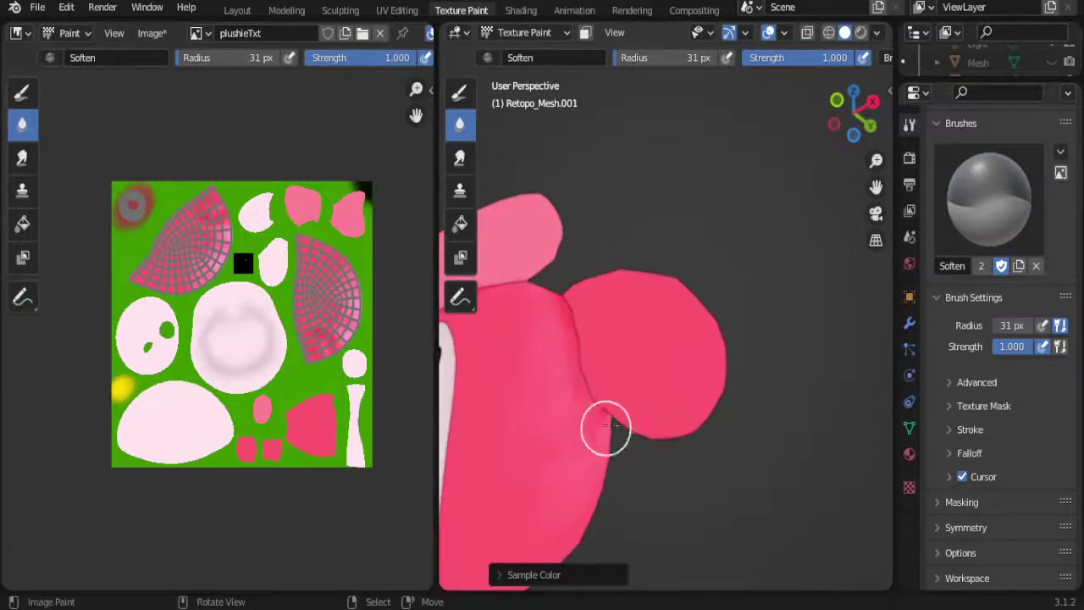
{"action": "mouse_move", "coordinate": [593, 318]}
{"action": "middle_mouse_down"}
{"action": "mouse_move", "coordinate": [546, 294]}
{"action": "mouse_move", "coordinate": [520, 358]}
{"action": "middle_mouse_up"}
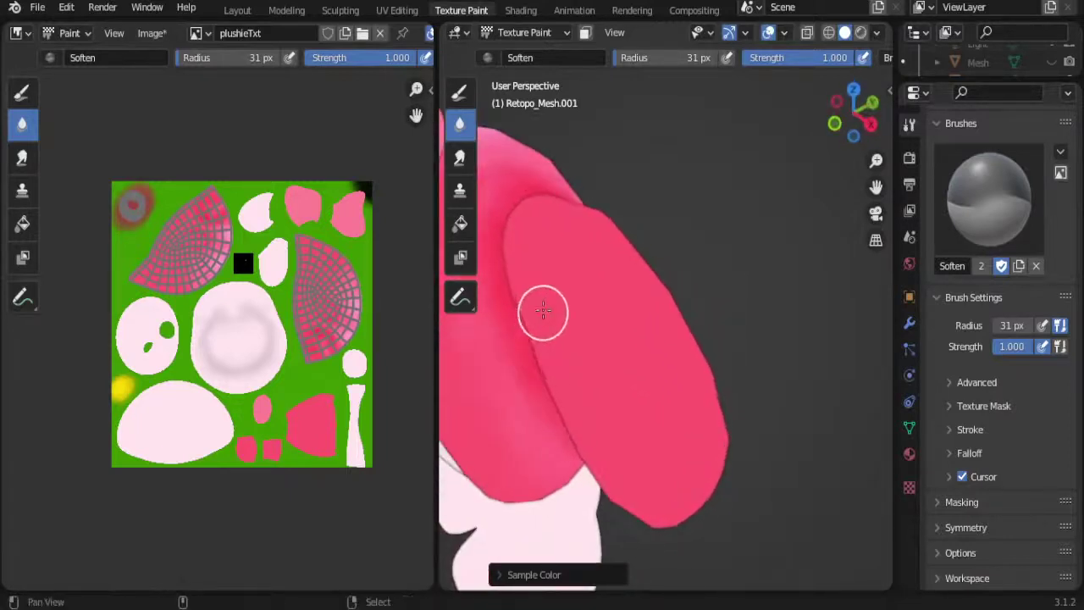
{"action": "middle_click_drag", "start_coordinate": [547, 307], "coordinate": [556, 331]}
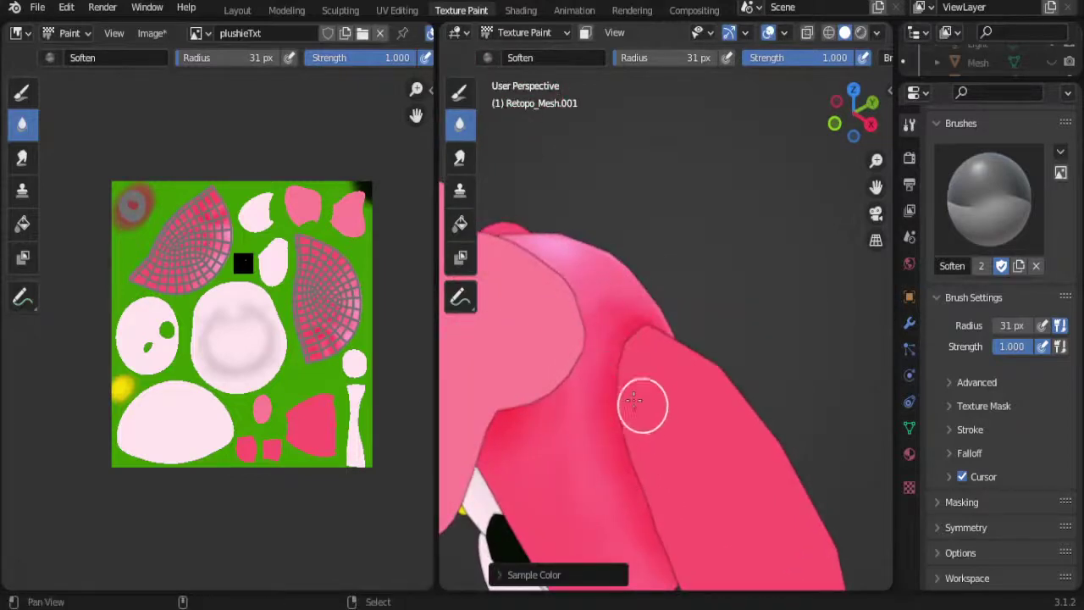
Step: Work around the ear to its base, softening the ear-to-hood seam from several angles
{"action": "middle_click_drag", "start_coordinate": [641, 399], "coordinate": [630, 389], "text": "shift"}
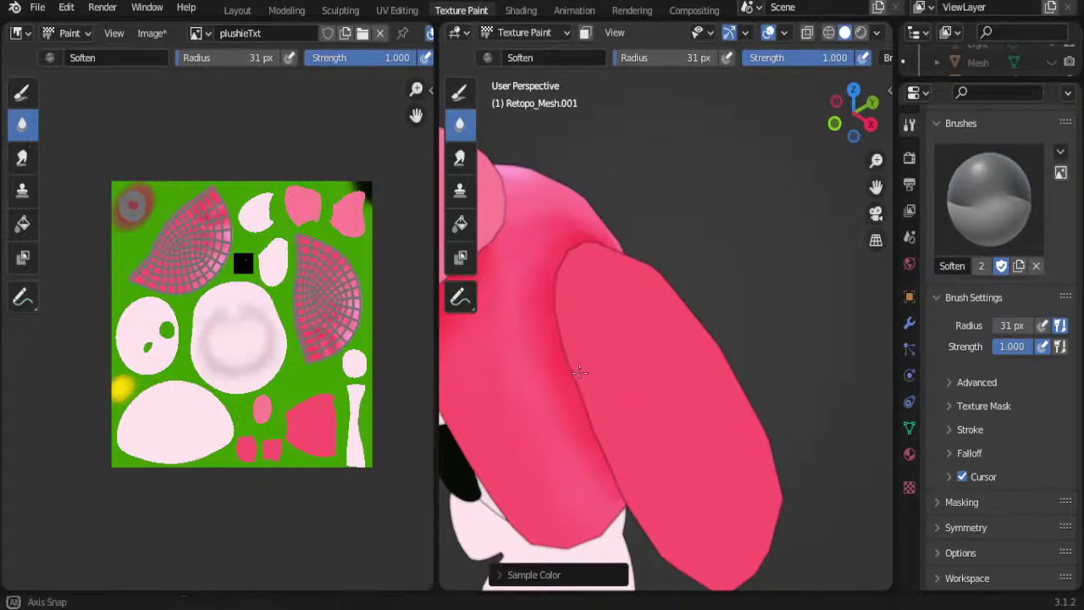
{"action": "middle_click_drag", "start_coordinate": [599, 385], "coordinate": [559, 354]}
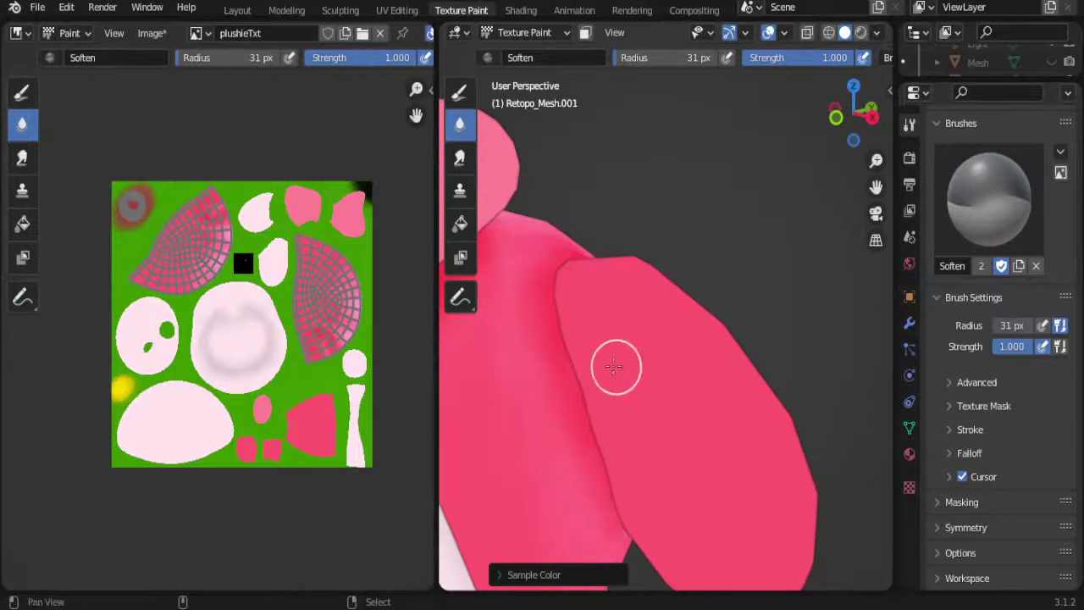
{"action": "mouse_move", "coordinate": [648, 358]}
{"action": "middle_mouse_down"}
{"action": "mouse_move", "coordinate": [624, 430]}
{"action": "mouse_move", "coordinate": [678, 362]}
{"action": "middle_mouse_up"}
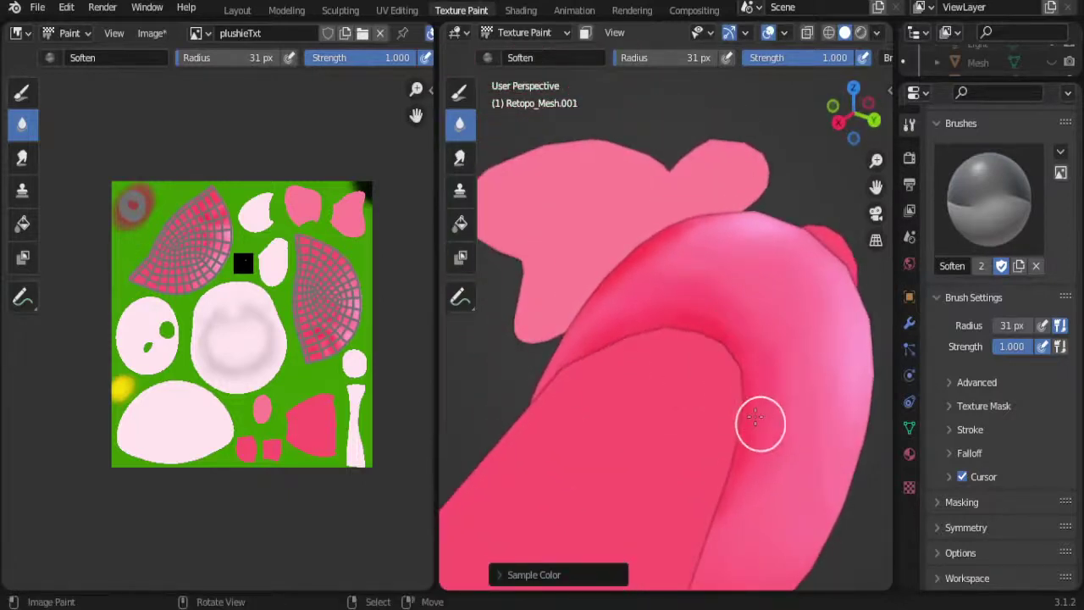
{"action": "mouse_move", "coordinate": [718, 329]}
{"action": "middle_mouse_down"}
{"action": "mouse_move", "coordinate": [698, 411]}
{"action": "mouse_move", "coordinate": [769, 315]}
{"action": "middle_mouse_up"}
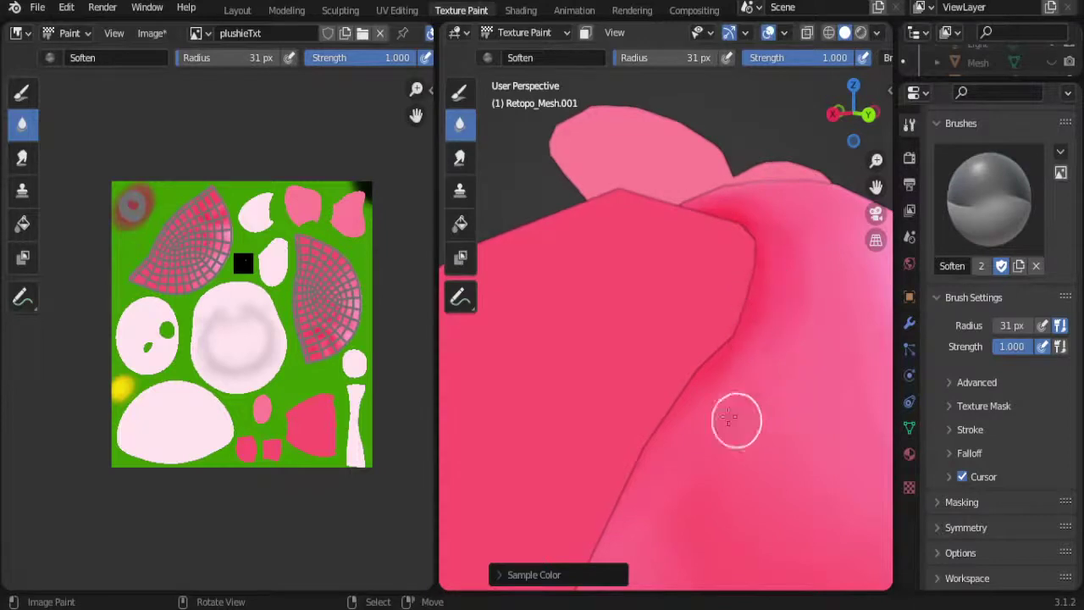
{"action": "mouse_move", "coordinate": [737, 418]}
{"action": "middle_mouse_down"}
{"action": "mouse_move", "coordinate": [742, 373]}
{"action": "mouse_move", "coordinate": [660, 394]}
{"action": "middle_mouse_up"}
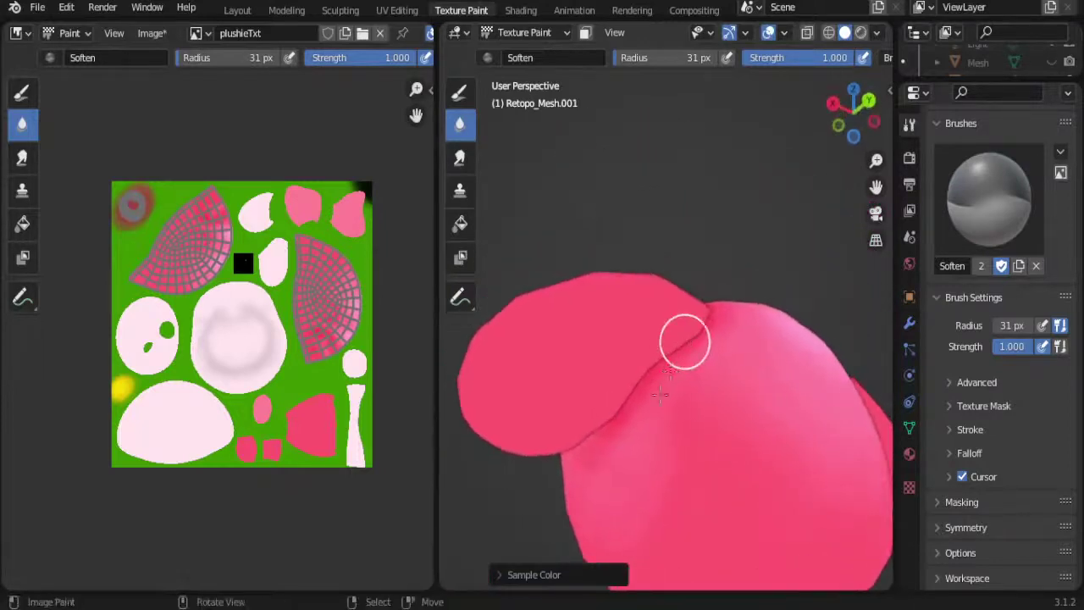
{"action": "mouse_move", "coordinate": [619, 436]}
{"action": "middle_mouse_down"}
{"action": "mouse_move", "coordinate": [617, 449]}
{"action": "mouse_move", "coordinate": [569, 403]}
{"action": "middle_mouse_up"}
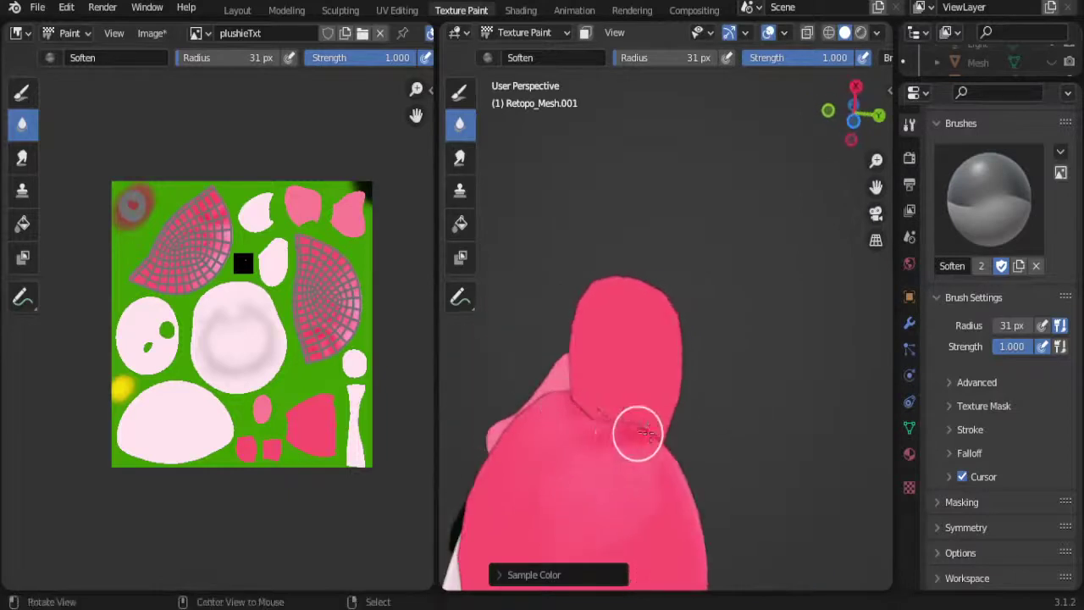
{"action": "middle_click_drag", "start_coordinate": [638, 431], "coordinate": [624, 442]}
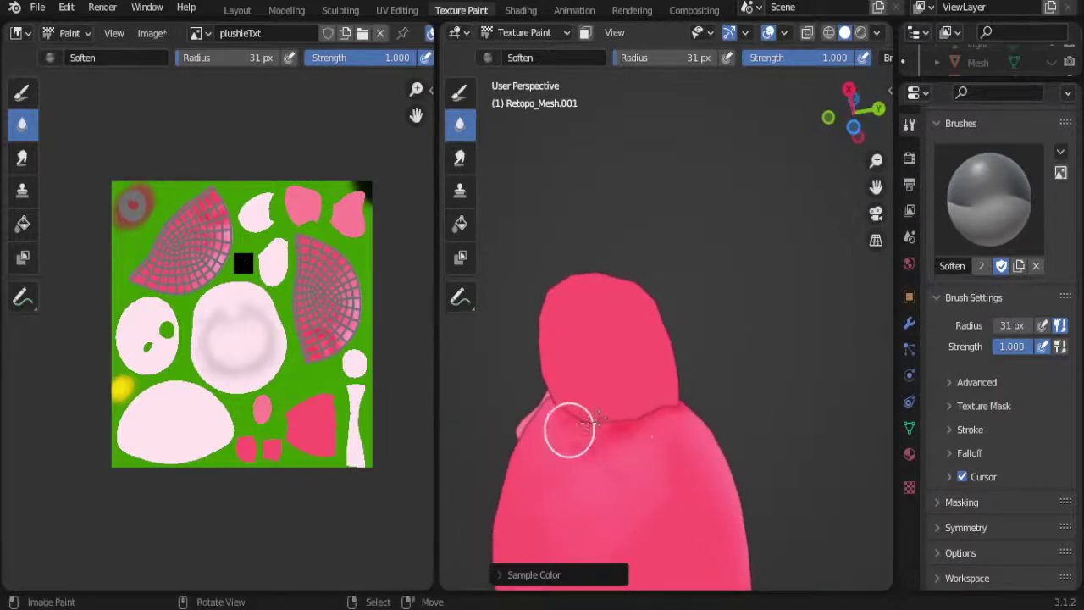
{"action": "middle_click_drag", "start_coordinate": [565, 418], "coordinate": [574, 391]}
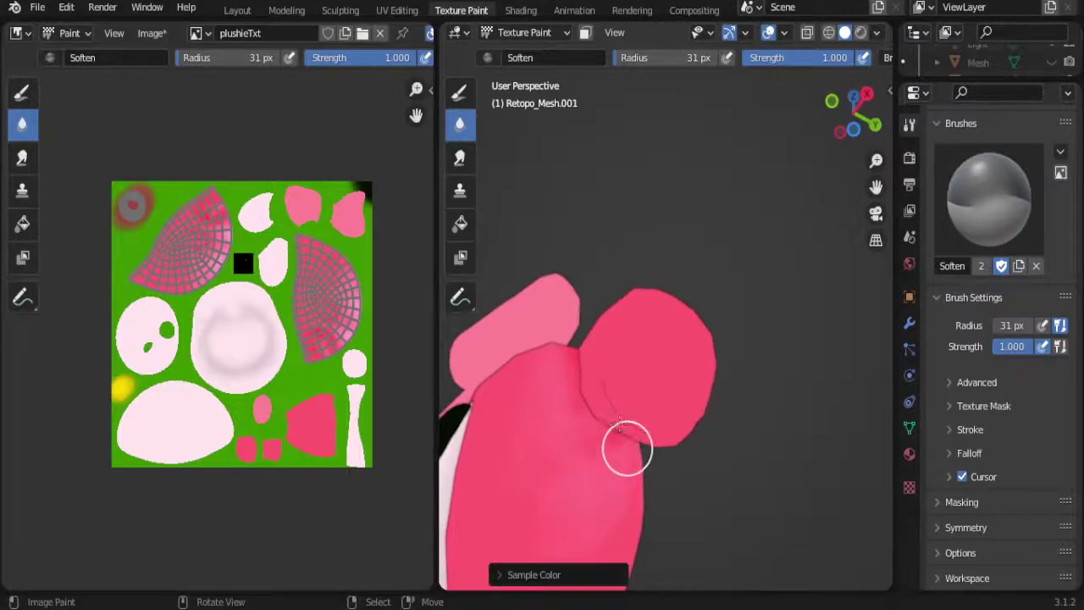
{"action": "middle_click_drag", "start_coordinate": [620, 449], "coordinate": [621, 428]}
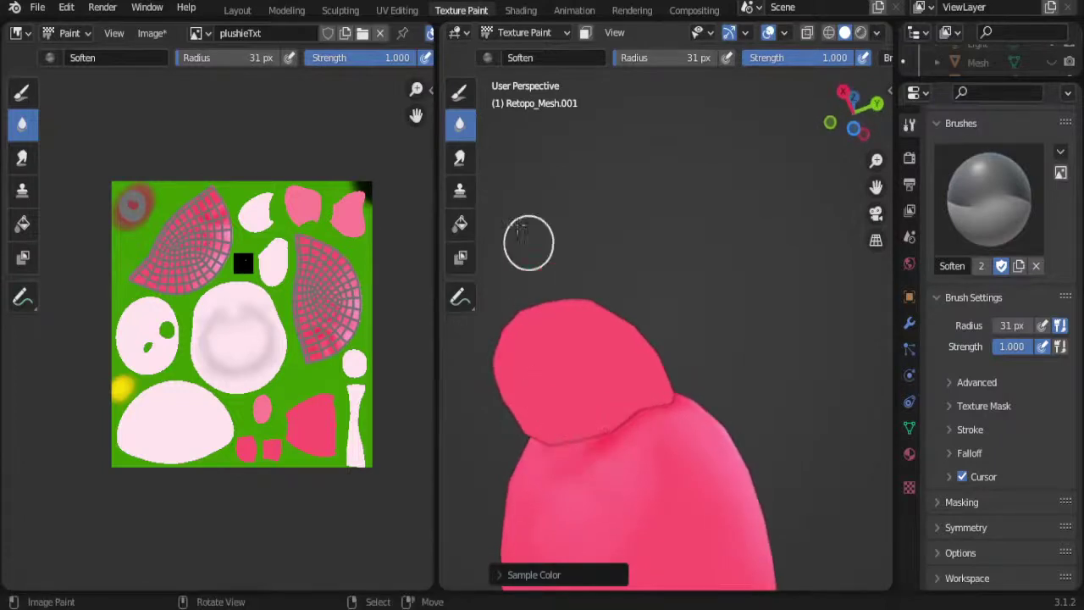
Step: Switch to the Smear brush and drag pink along the ear-to-hood seams from several angles
{"action": "left_click", "coordinate": [460, 158]}
{"action": "middle_click_drag", "start_coordinate": [542, 441], "coordinate": [606, 437]}
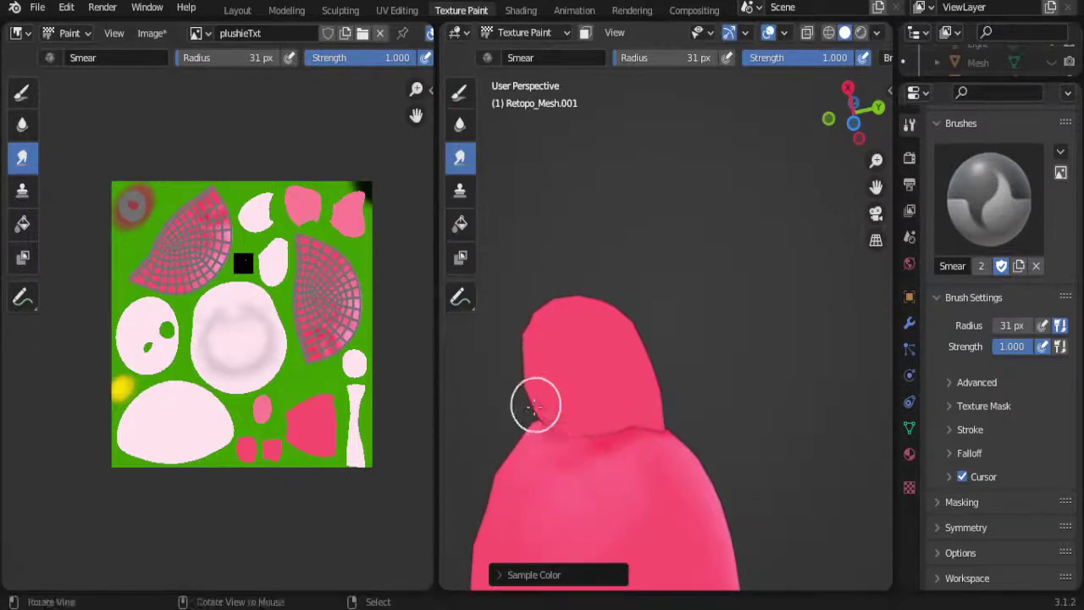
{"action": "mouse_move", "coordinate": [532, 404]}
{"action": "middle_mouse_down"}
{"action": "mouse_move", "coordinate": [624, 404]}
{"action": "mouse_move", "coordinate": [559, 421]}
{"action": "middle_mouse_up"}
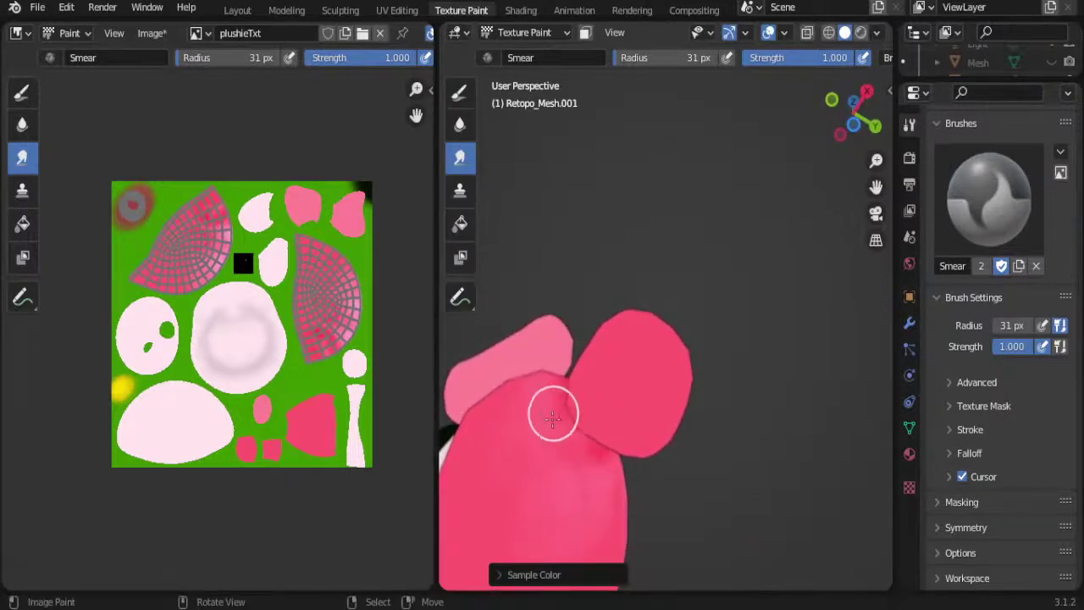
{"action": "middle_click_drag", "start_coordinate": [631, 399], "coordinate": [691, 337]}
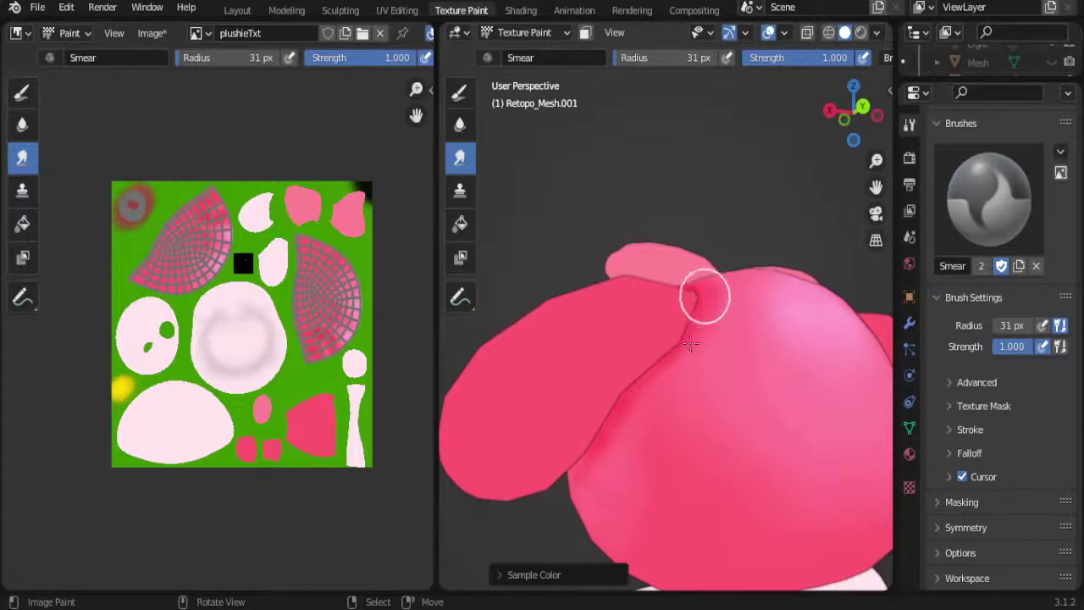
{"action": "mouse_move", "coordinate": [660, 327]}
{"action": "left_mouse_down", "text": "alt"}
{"action": "mouse_move", "coordinate": [686, 313]}
{"action": "mouse_move", "coordinate": [684, 341]}
{"action": "left_mouse_up", "text": "alt"}
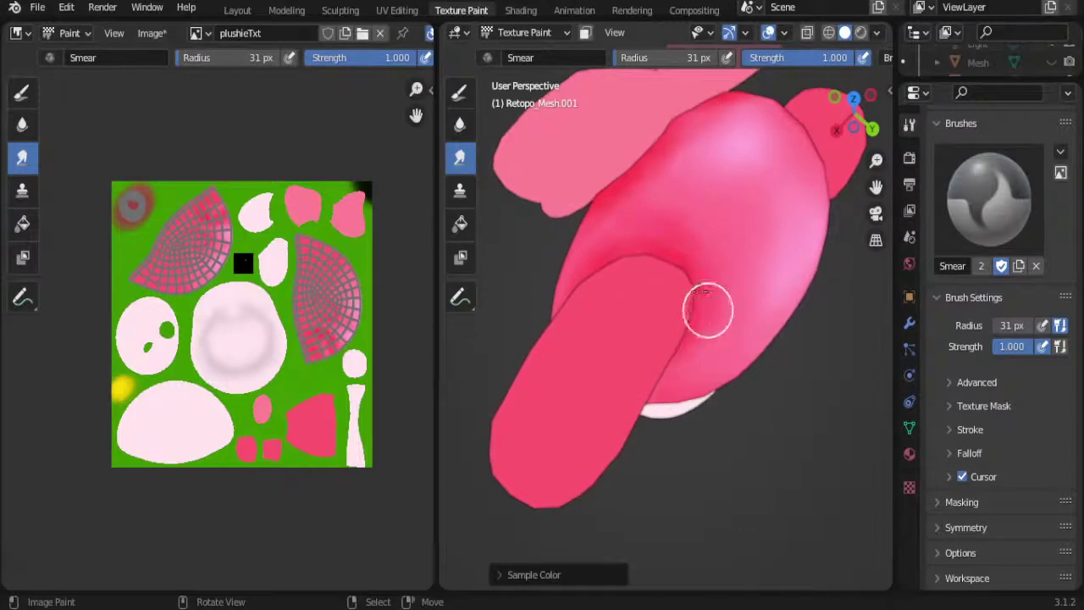
{"action": "middle_click_drag", "start_coordinate": [652, 273], "coordinate": [658, 237]}
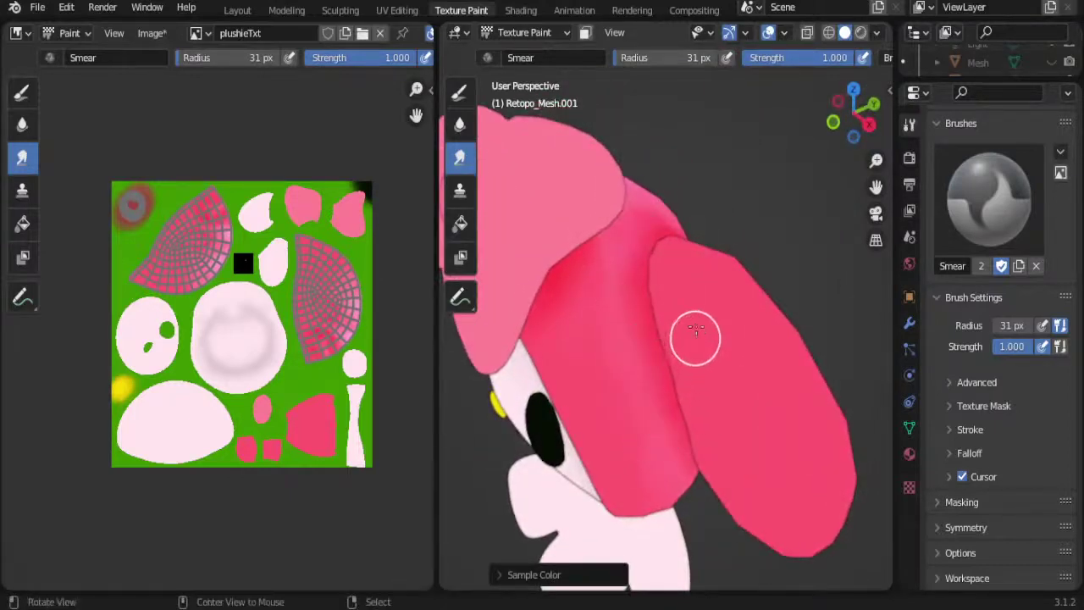
{"action": "middle_click_drag", "start_coordinate": [679, 411], "coordinate": [671, 401]}
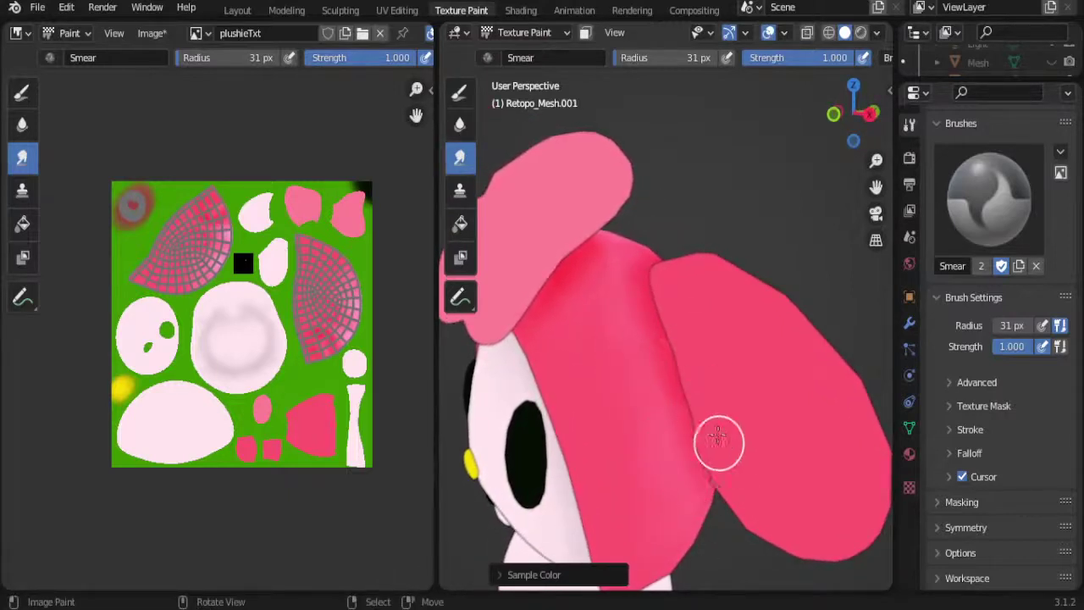
{"action": "middle_click_drag", "start_coordinate": [719, 440], "coordinate": [700, 359]}
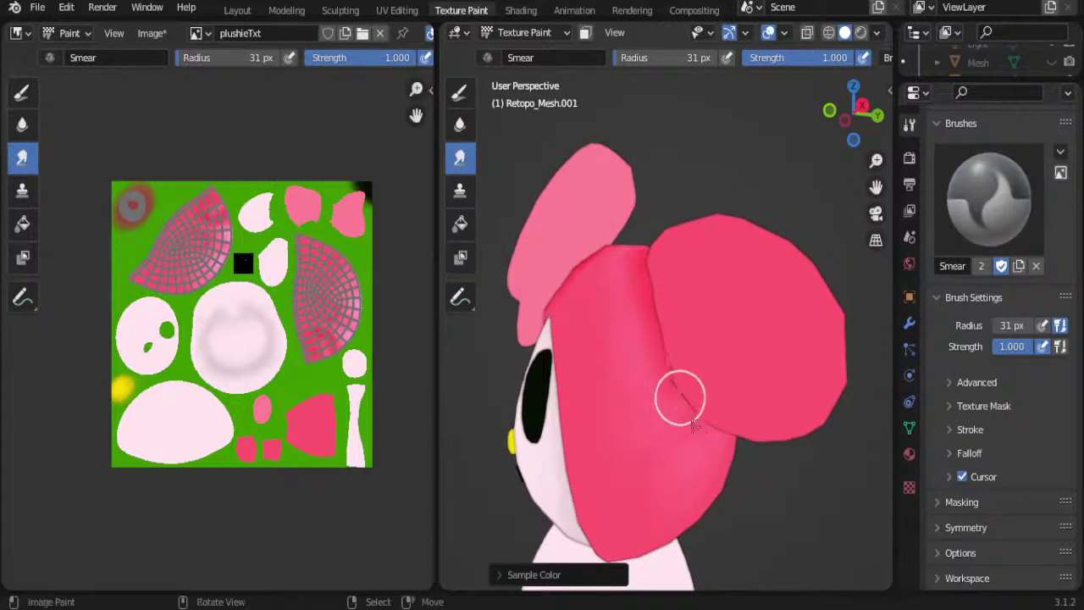
{"action": "mouse_move", "coordinate": [700, 442]}
{"action": "middle_mouse_down"}
{"action": "mouse_move", "coordinate": [750, 324]}
{"action": "mouse_move", "coordinate": [733, 331]}
{"action": "middle_mouse_up"}
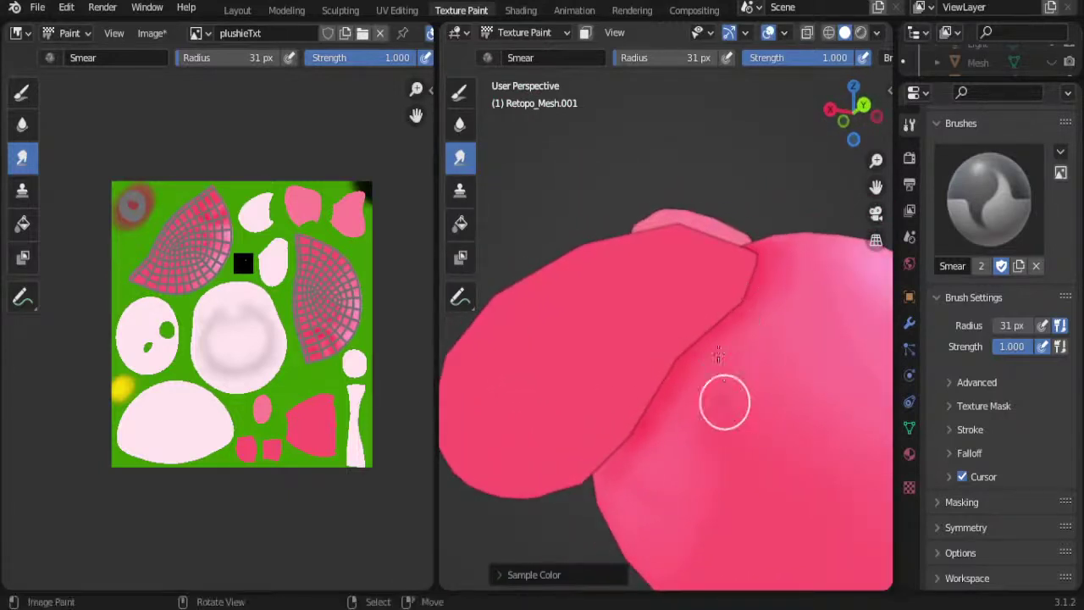
Step: Return to the Soften brush and blur the smeared ear seams again, reframing the head as needed
{"action": "left_click", "coordinate": [460, 125]}
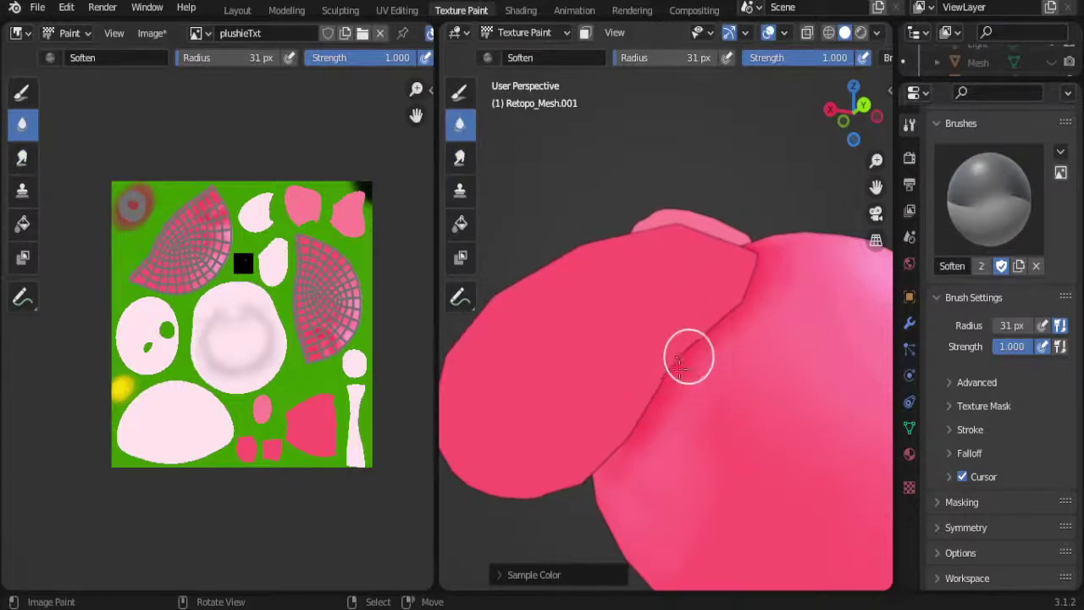
{"action": "middle_click_drag", "start_coordinate": [684, 366], "coordinate": [717, 354]}
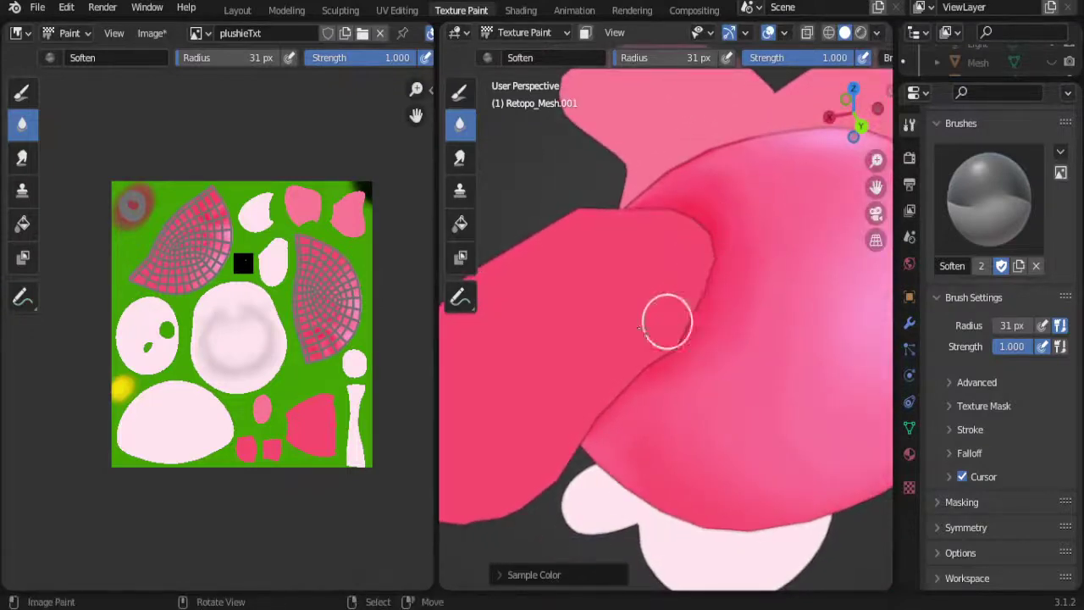
{"action": "mouse_move", "coordinate": [666, 322]}
{"action": "middle_mouse_down"}
{"action": "mouse_move", "coordinate": [662, 358]}
{"action": "mouse_move", "coordinate": [627, 279]}
{"action": "mouse_move", "coordinate": [685, 355]}
{"action": "middle_mouse_up"}
{"action": "scroll", "coordinate": [662, 359], "scroll_direction": "down", "scroll_amount": 5}
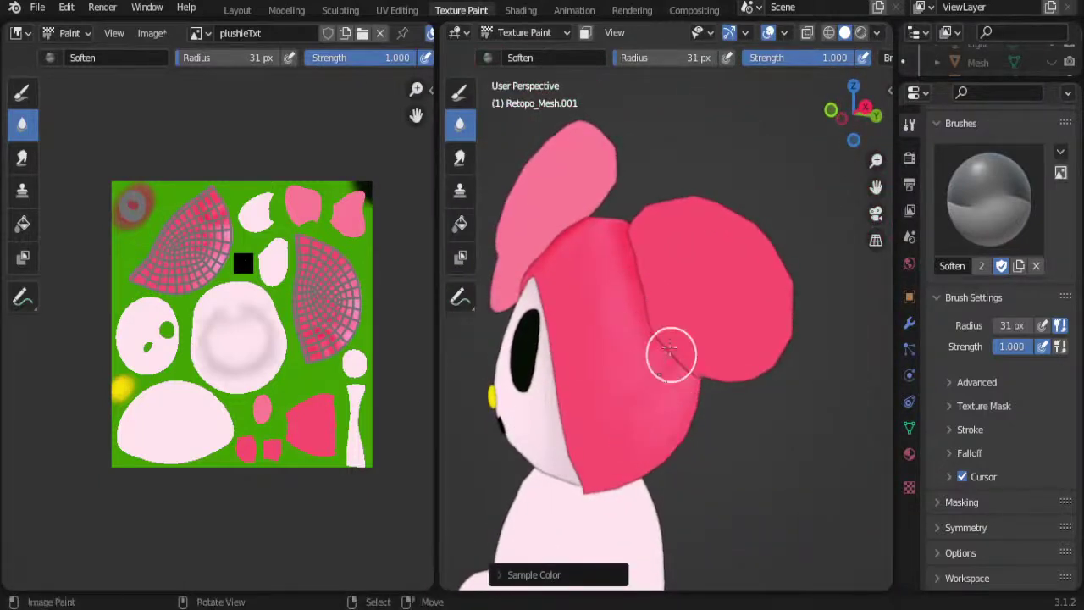
{"action": "middle_click_drag", "start_coordinate": [679, 361], "coordinate": [623, 213]}
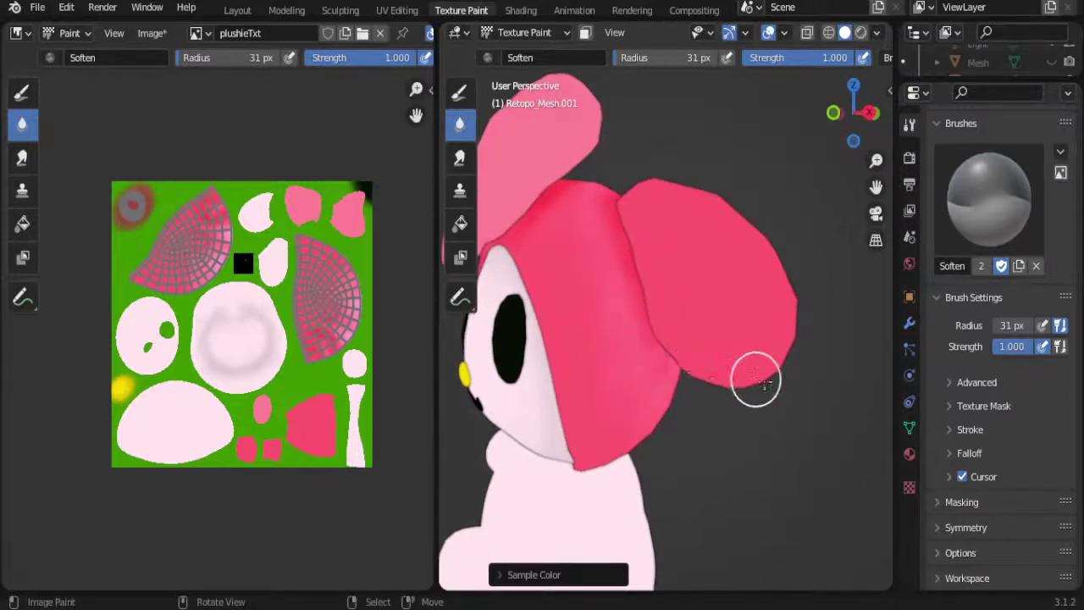
{"action": "middle_click_drag", "start_coordinate": [755, 380], "coordinate": [566, 367]}
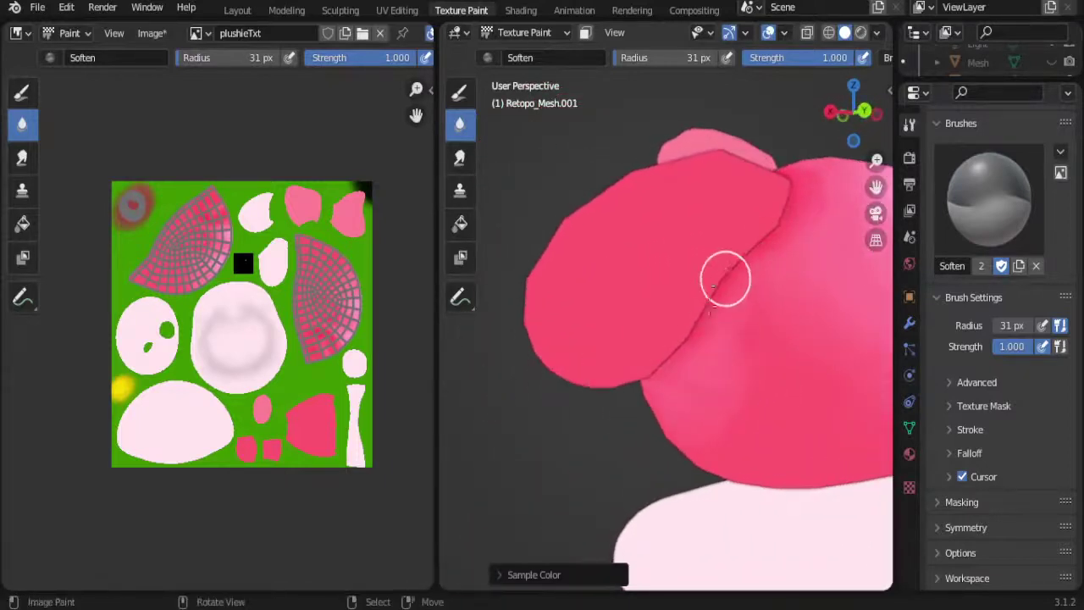
{"action": "middle_click_drag", "start_coordinate": [778, 262], "coordinate": [762, 212], "text": "shift"}
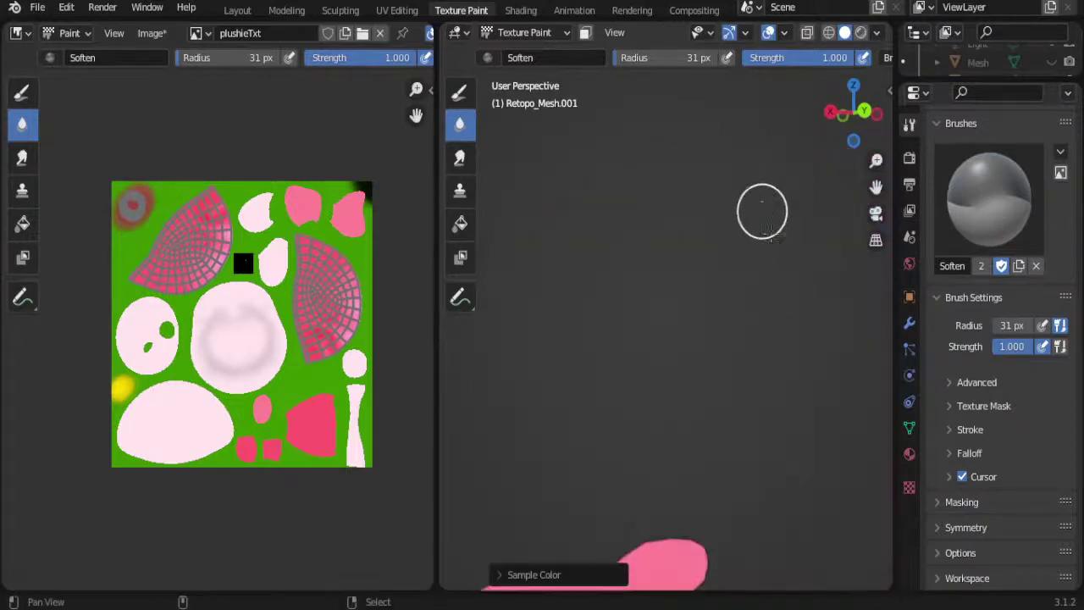
{"action": "mouse_move", "coordinate": [690, 423]}
{"action": "middle_mouse_down", "text": "shift"}
{"action": "mouse_move", "coordinate": [701, 358]}
{"action": "mouse_move", "coordinate": [689, 351]}
{"action": "middle_mouse_up", "text": "shift"}
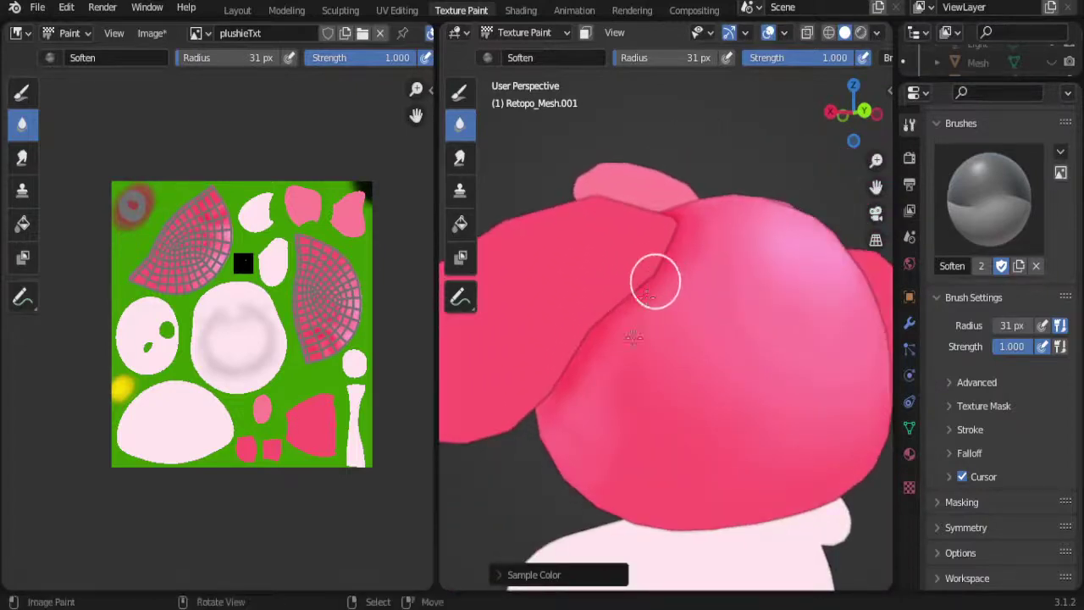
Step: Switch to the TexDraw brush and sample the hood's pink beside the ear edge
{"action": "left_click", "coordinate": [460, 95]}
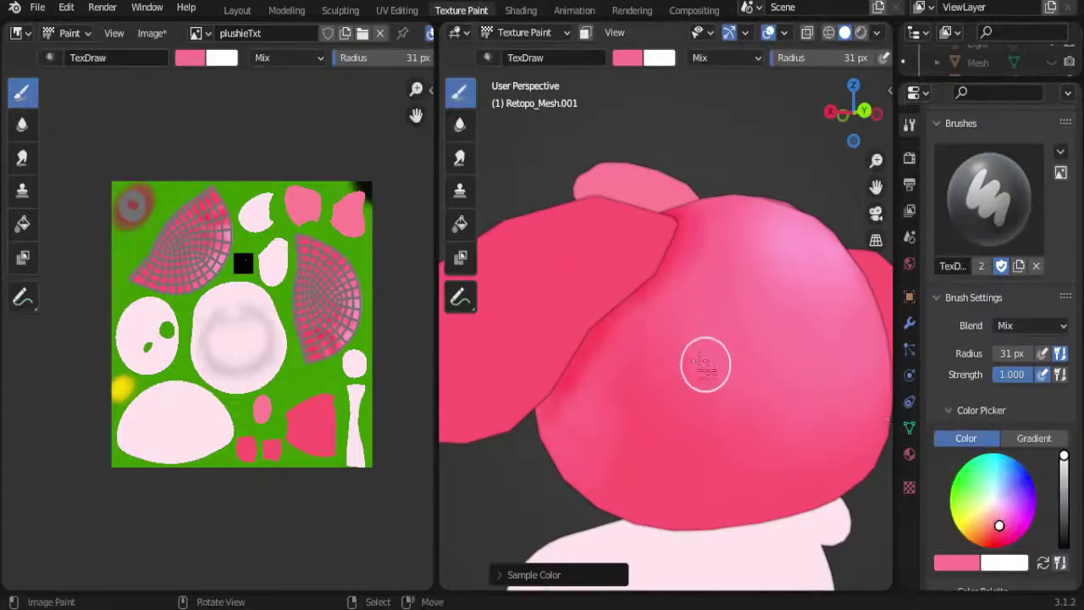
{"action": "key", "text": "s"}
{"action": "left_click", "coordinate": [693, 337]}
{"action": "key", "text": "s"}
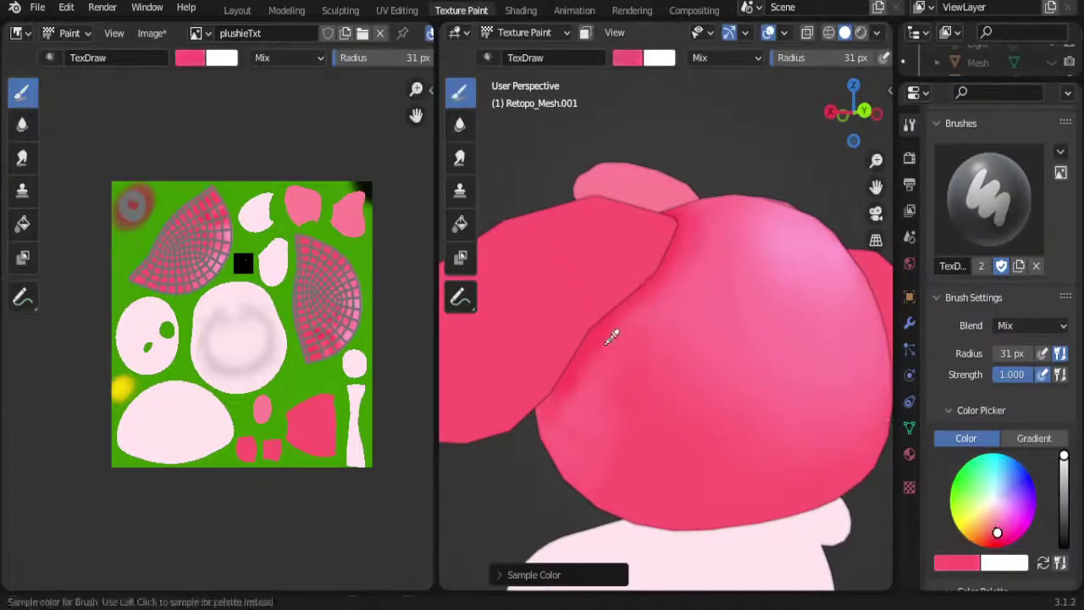
{"action": "left_click", "coordinate": [595, 355]}
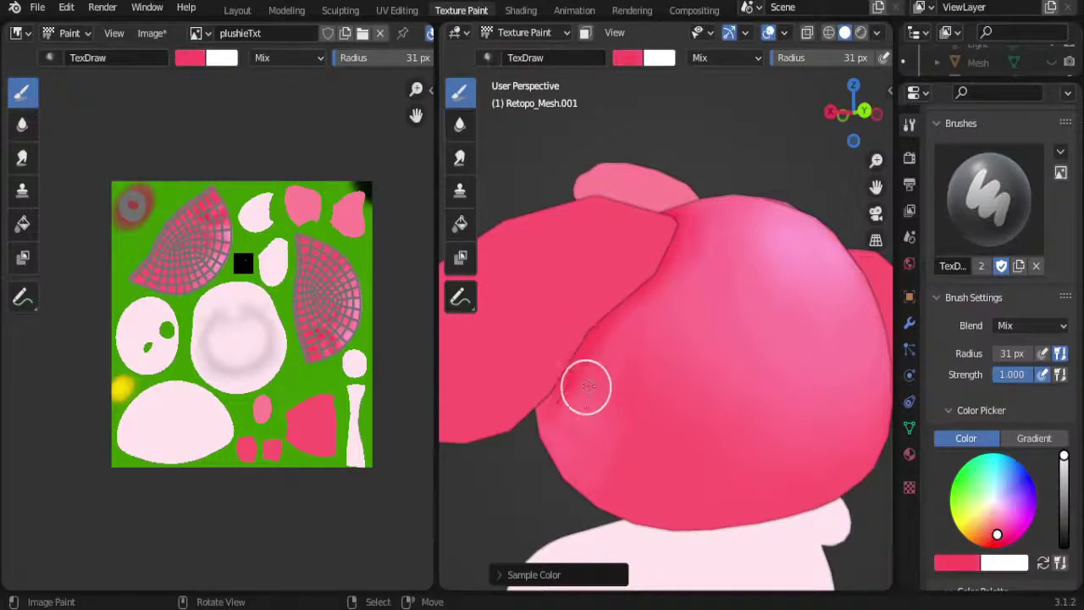
{"action": "key", "text": "s"}
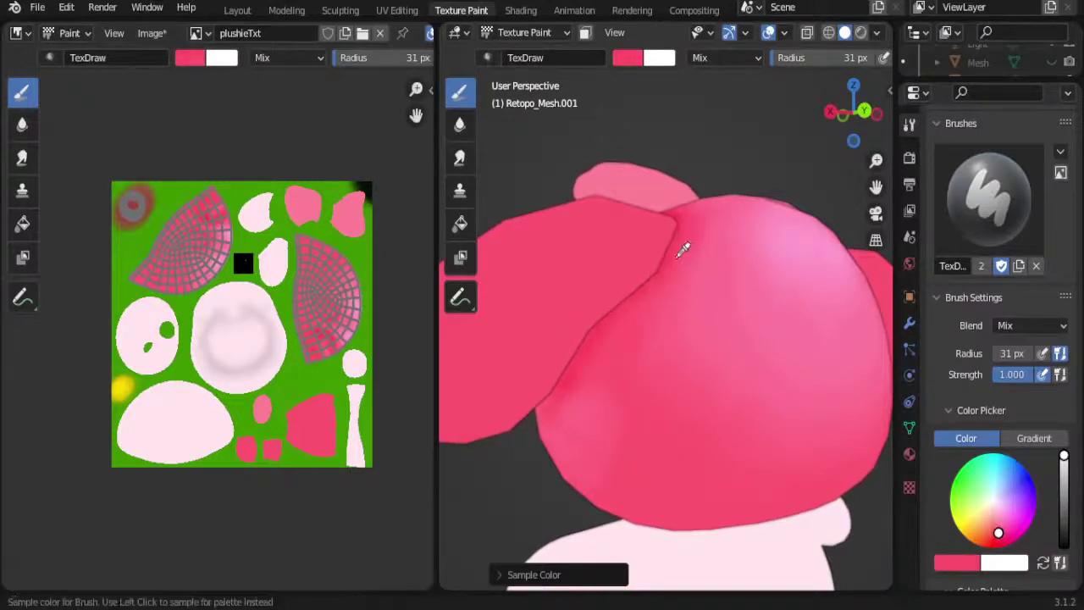
{"action": "left_click", "coordinate": [682, 249]}
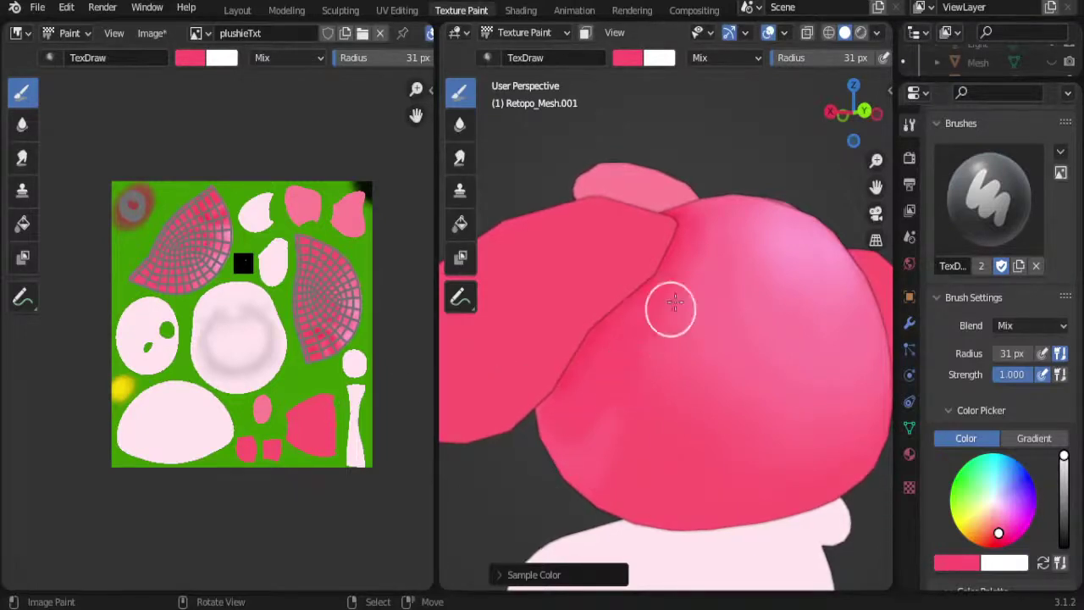
Step: Paint pink over the dark seam along the ear's inner edge, then orbit to the front
{"action": "mouse_move", "coordinate": [571, 430]}
{"action": "middle_mouse_down"}
{"action": "mouse_move", "coordinate": [585, 414]}
{"action": "mouse_move", "coordinate": [629, 411]}
{"action": "middle_mouse_up"}
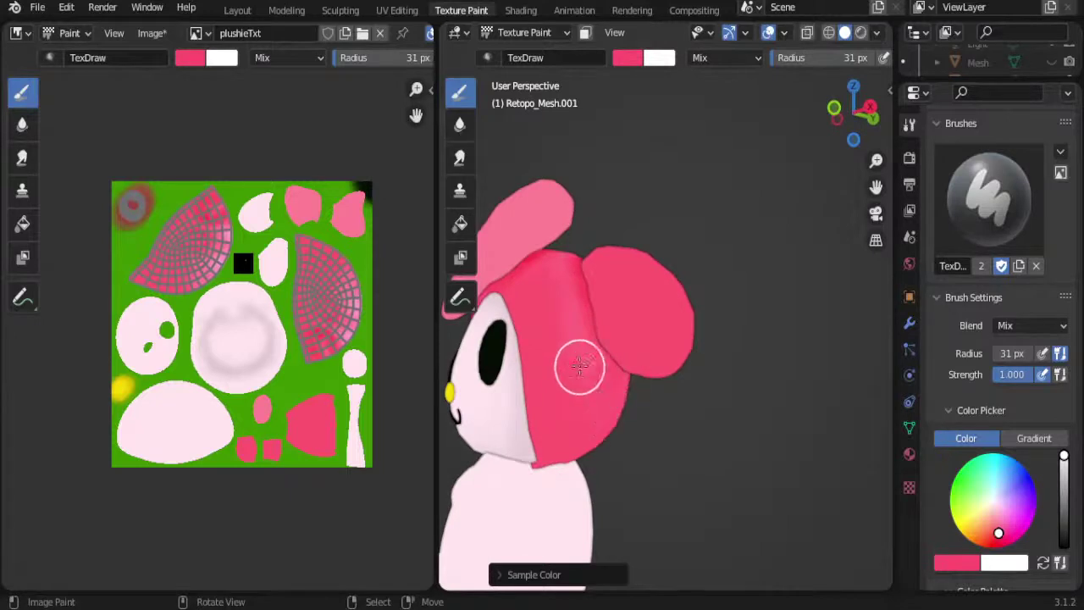
{"action": "mouse_move", "coordinate": [579, 365]}
{"action": "middle_mouse_down"}
{"action": "mouse_move", "coordinate": [617, 380]}
{"action": "mouse_move", "coordinate": [621, 447]}
{"action": "mouse_move", "coordinate": [615, 378]}
{"action": "middle_mouse_up"}
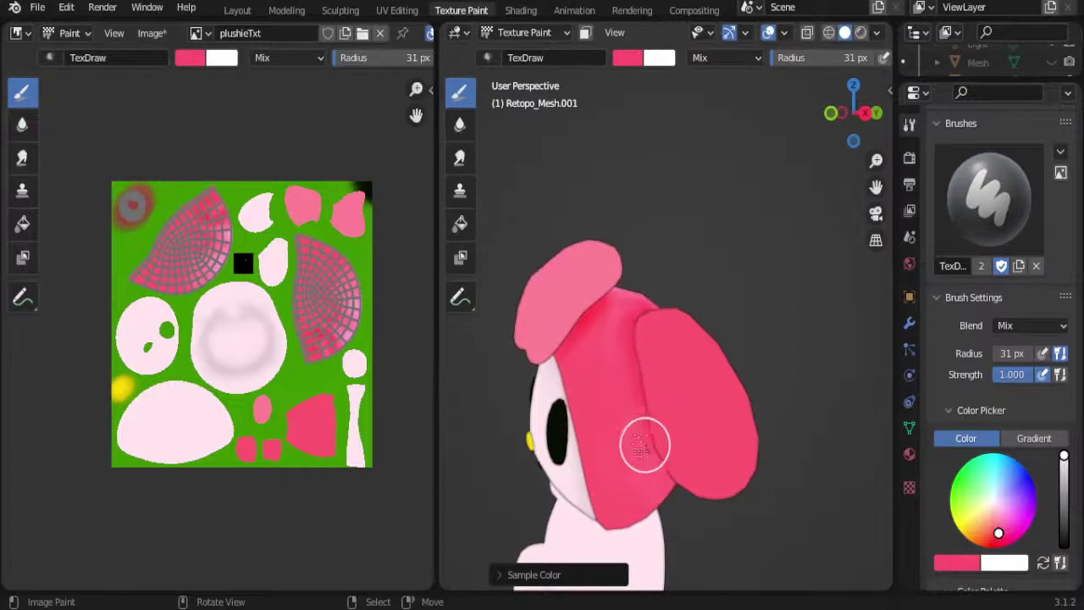
{"action": "mouse_move", "coordinate": [644, 444]}
{"action": "left_mouse_down"}
{"action": "mouse_move", "coordinate": [649, 350]}
{"action": "mouse_move", "coordinate": [626, 305]}
{"action": "left_mouse_up"}
{"action": "scroll", "coordinate": [617, 413], "scroll_direction": "down", "scroll_amount": 2}
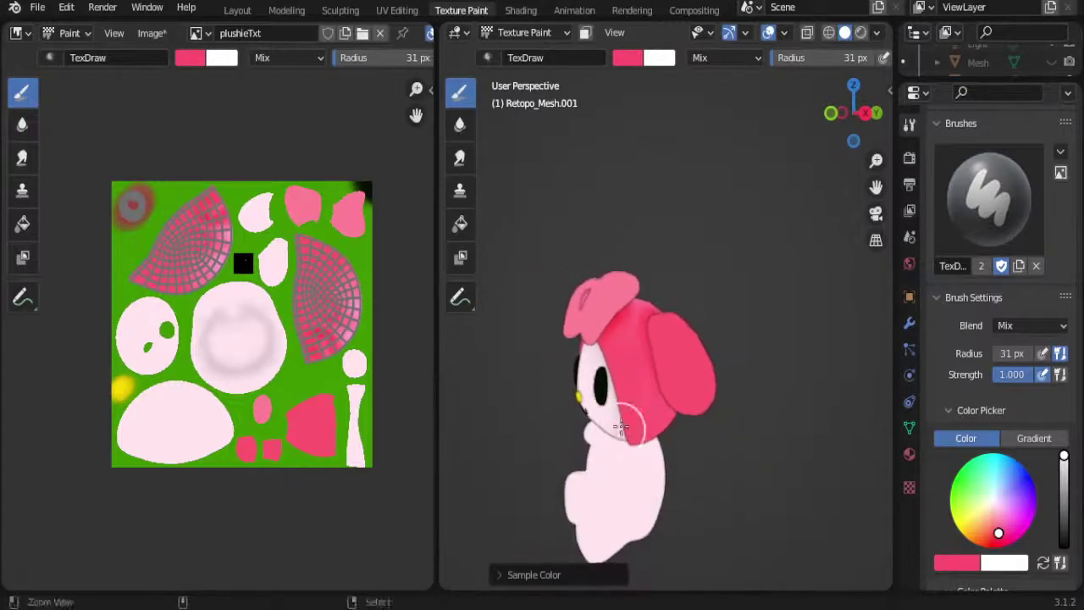
{"action": "mouse_move", "coordinate": [617, 413]}
{"action": "middle_mouse_down"}
{"action": "mouse_move", "coordinate": [626, 381]}
{"action": "mouse_move", "coordinate": [682, 411]}
{"action": "mouse_move", "coordinate": [689, 358]}
{"action": "mouse_move", "coordinate": [677, 375]}
{"action": "mouse_move", "coordinate": [607, 349]}
{"action": "mouse_move", "coordinate": [677, 352]}
{"action": "mouse_move", "coordinate": [661, 375]}
{"action": "middle_mouse_up"}
{"action": "scroll", "coordinate": [626, 381], "scroll_direction": "up", "scroll_amount": 2}
{"action": "scroll", "coordinate": [606, 349], "scroll_direction": "up", "scroll_amount": 3}
{"action": "scroll", "coordinate": [626, 347], "scroll_direction": "up", "scroll_amount": 2}
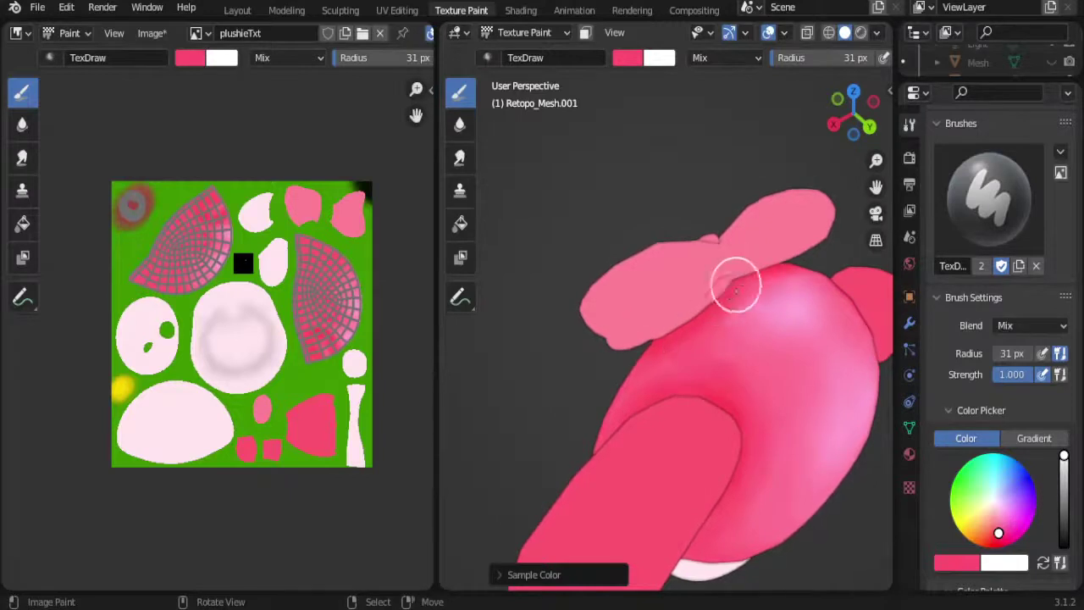
Step: Review the hood's ear seams from several angles and undo a stray paint stroke with Ctrl+Z
{"action": "mouse_move", "coordinate": [663, 347]}
{"action": "middle_mouse_down"}
{"action": "mouse_move", "coordinate": [684, 339]}
{"action": "mouse_move", "coordinate": [638, 394]}
{"action": "mouse_move", "coordinate": [675, 355]}
{"action": "mouse_move", "coordinate": [708, 351]}
{"action": "mouse_move", "coordinate": [661, 338]}
{"action": "mouse_move", "coordinate": [684, 331]}
{"action": "mouse_move", "coordinate": [566, 378]}
{"action": "middle_mouse_up"}
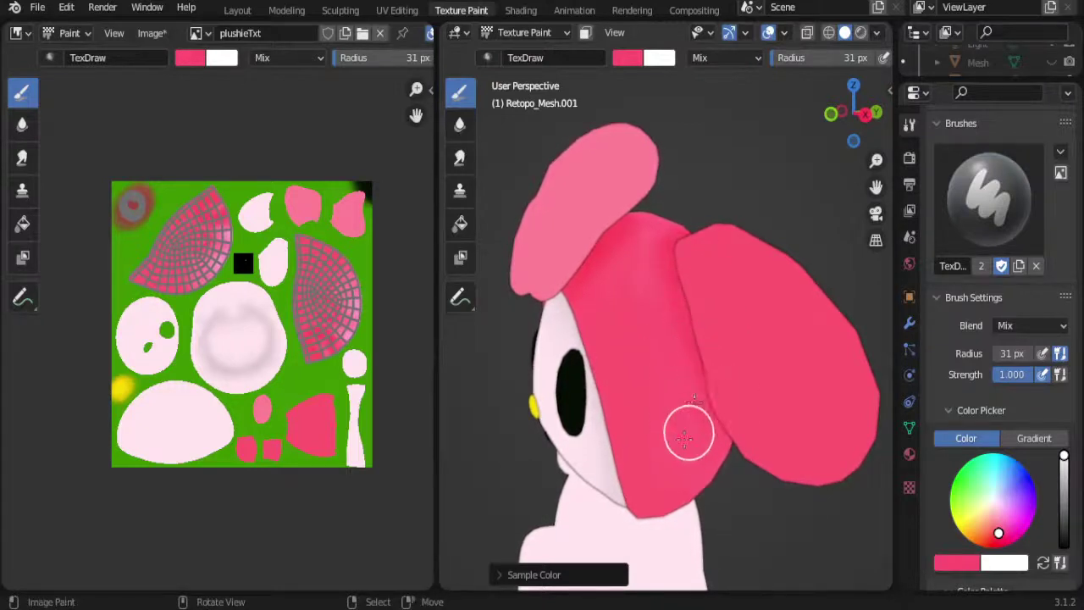
{"action": "middle_click_drag", "start_coordinate": [684, 292], "coordinate": [723, 330]}
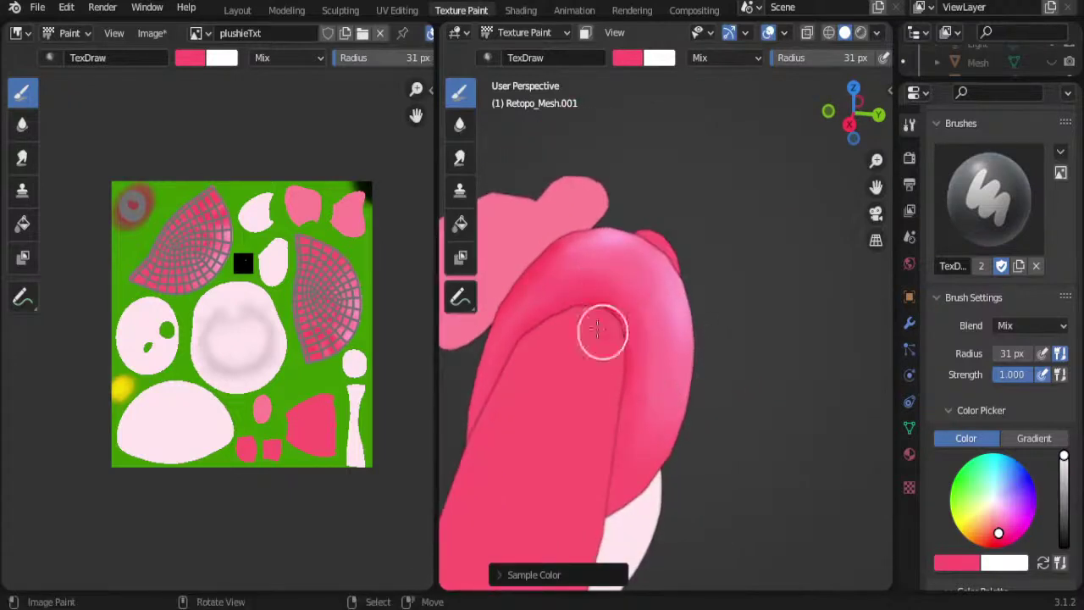
{"action": "middle_click_drag", "start_coordinate": [613, 367], "coordinate": [667, 293]}
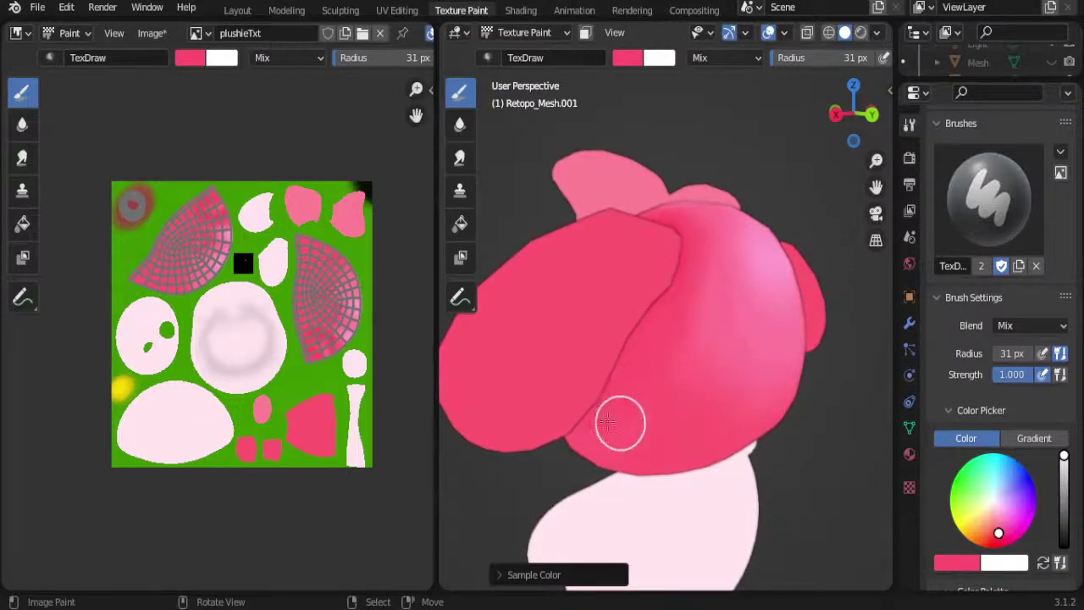
{"action": "mouse_move", "coordinate": [619, 426]}
{"action": "middle_mouse_down"}
{"action": "mouse_move", "coordinate": [629, 405]}
{"action": "mouse_move", "coordinate": [590, 387]}
{"action": "mouse_move", "coordinate": [685, 366]}
{"action": "mouse_move", "coordinate": [619, 347]}
{"action": "mouse_move", "coordinate": [593, 368]}
{"action": "mouse_move", "coordinate": [611, 347]}
{"action": "mouse_move", "coordinate": [608, 283]}
{"action": "middle_mouse_up"}
{"action": "scroll", "coordinate": [603, 330], "scroll_direction": "up", "scroll_amount": 2}
{"action": "scroll", "coordinate": [603, 328], "scroll_direction": "up", "scroll_amount": 2}
{"action": "middle_click_drag", "start_coordinate": [587, 345], "coordinate": [582, 306]}
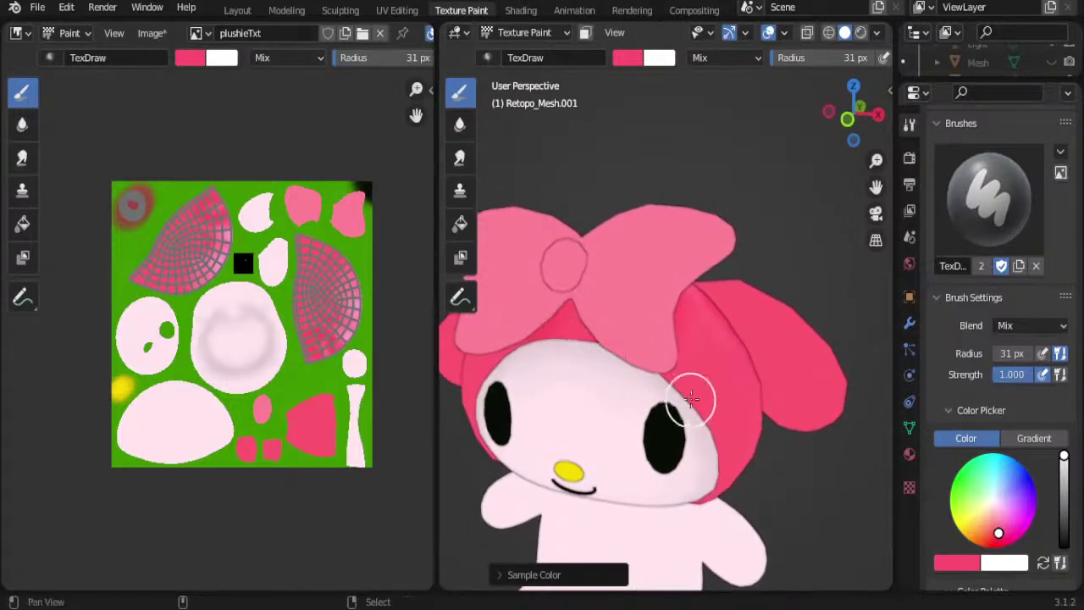
{"action": "key", "text": "alt+shift"}
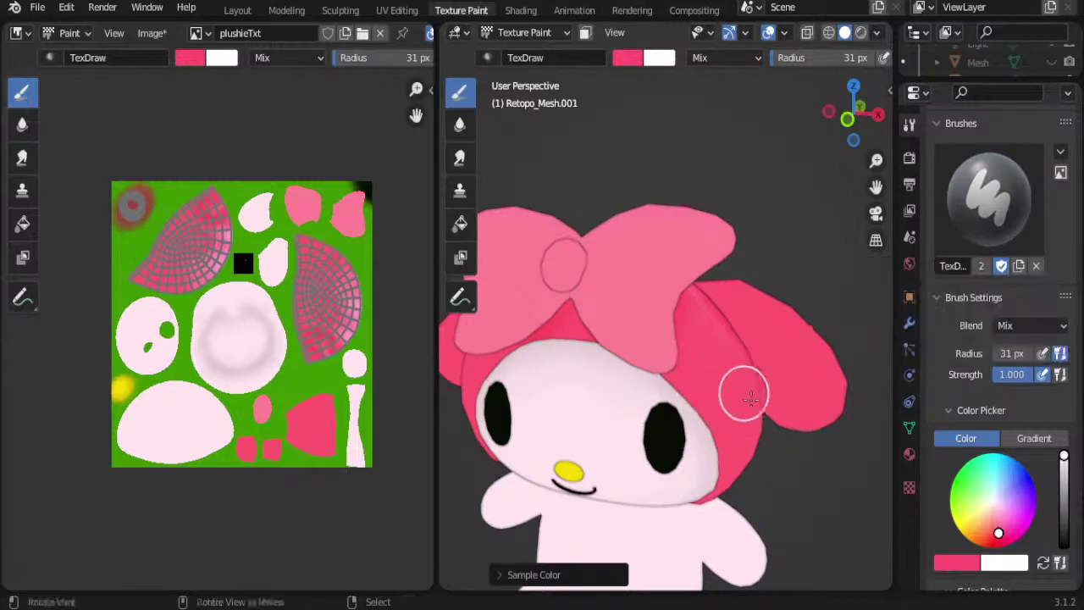
{"action": "mouse_move", "coordinate": [743, 387]}
{"action": "middle_mouse_down"}
{"action": "mouse_move", "coordinate": [684, 373]}
{"action": "mouse_move", "coordinate": [703, 343]}
{"action": "middle_mouse_up"}
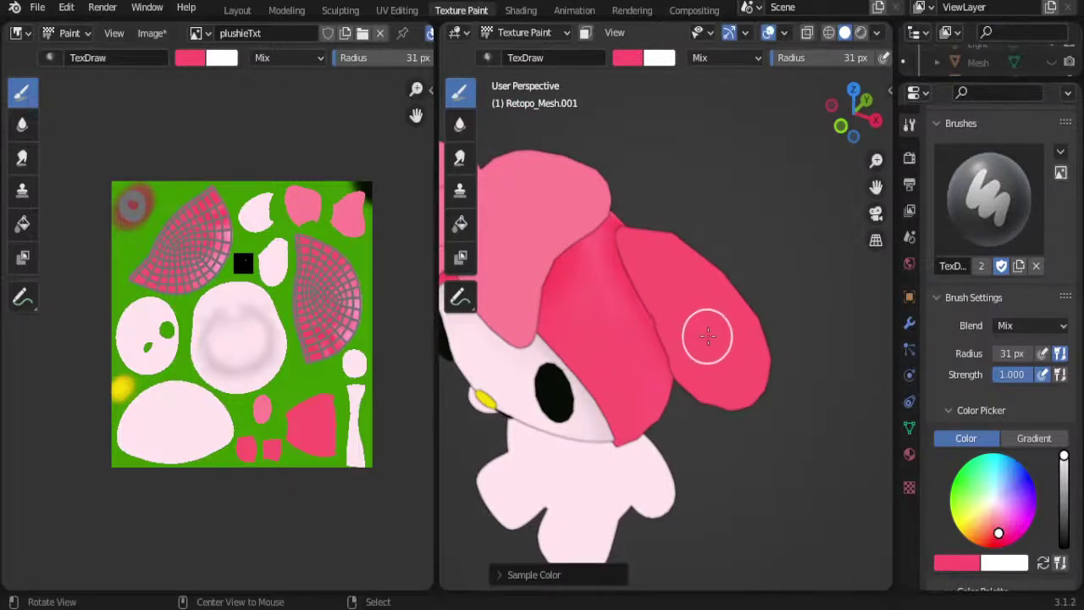
{"action": "key", "text": "ctrl+z"}
{"action": "mouse_move", "coordinate": [752, 345]}
{"action": "middle_mouse_down"}
{"action": "mouse_move", "coordinate": [745, 382]}
{"action": "mouse_move", "coordinate": [723, 389]}
{"action": "mouse_move", "coordinate": [731, 368]}
{"action": "mouse_move", "coordinate": [717, 410]}
{"action": "middle_mouse_up"}
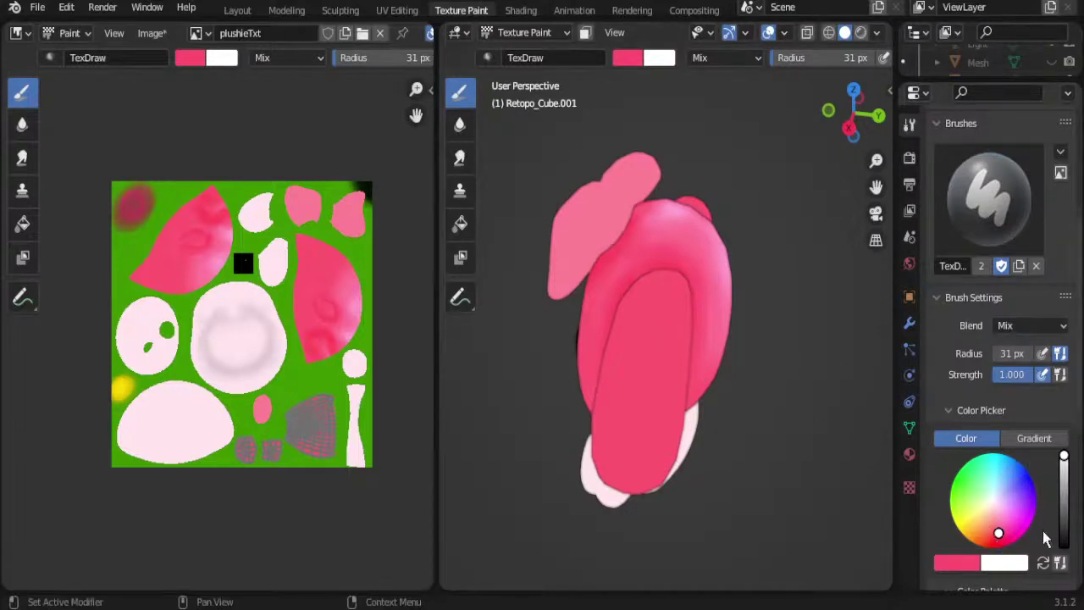
Step: Darken the brush's pink slightly in the Color Palette picker and bring the ear and face into view
{"action": "scroll", "coordinate": [1043, 471], "scroll_direction": "down", "scroll_amount": 2}
{"action": "scroll", "coordinate": [1050, 424], "scroll_direction": "down", "scroll_amount": 2}
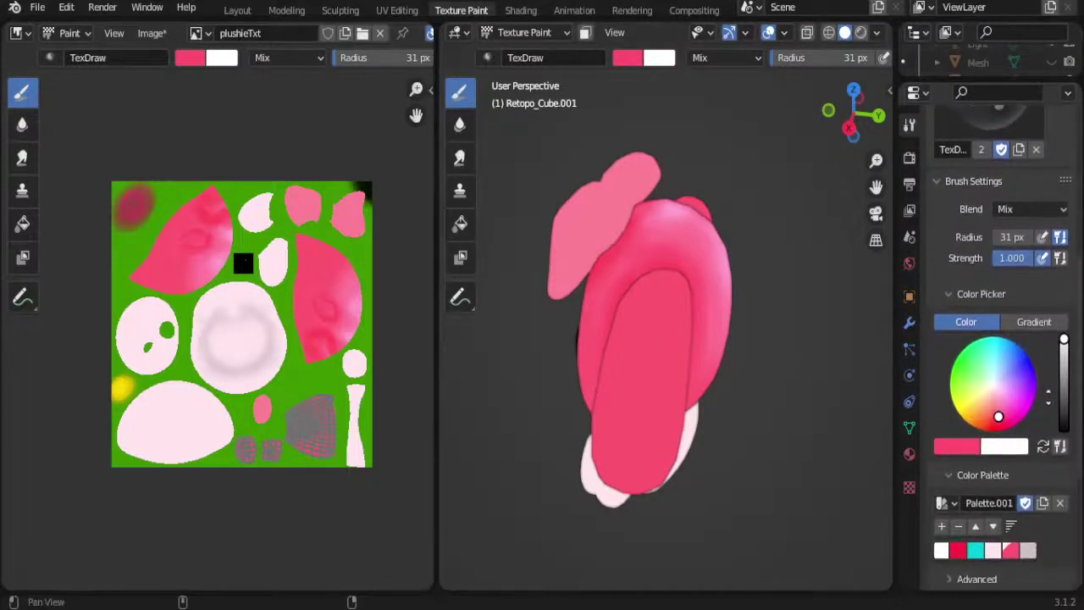
{"action": "scroll", "coordinate": [1057, 381], "scroll_direction": "down", "scroll_amount": 1}
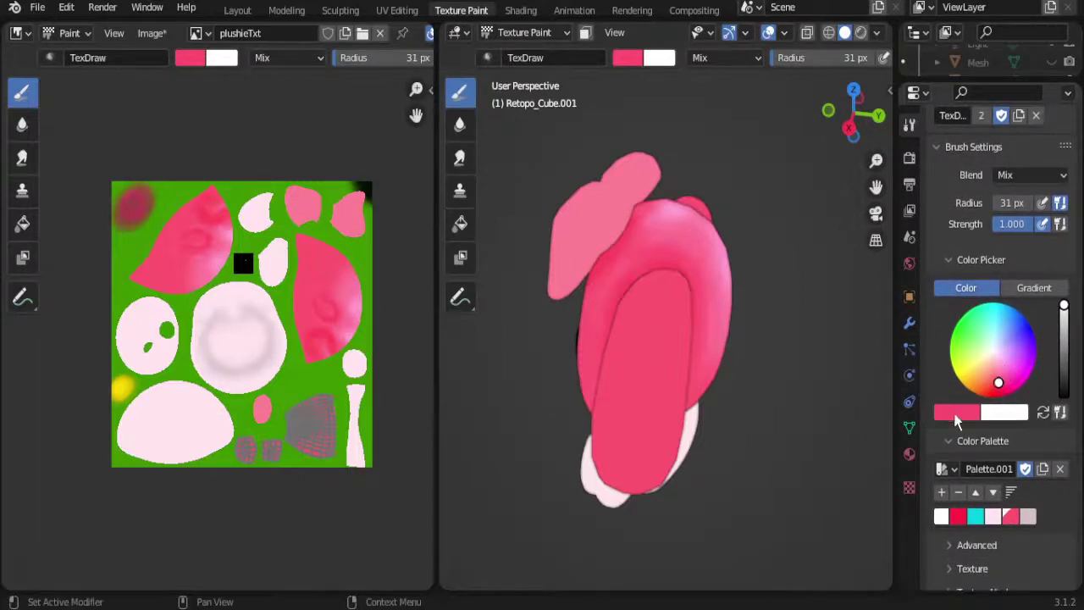
{"action": "left_click", "coordinate": [951, 412]}
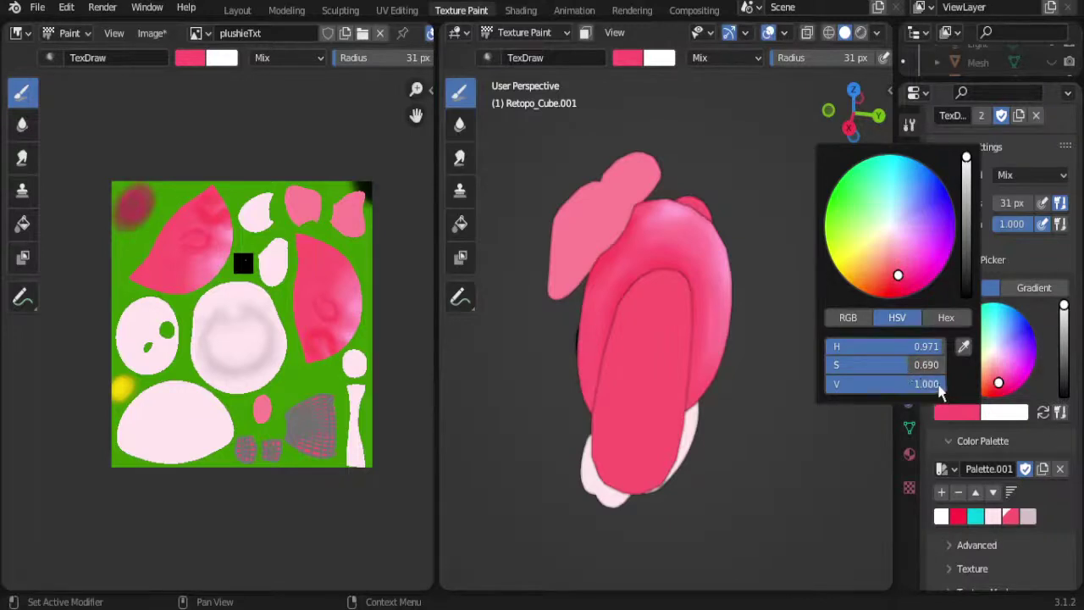
{"action": "mouse_move", "coordinate": [933, 388]}
{"action": "left_mouse_down"}
{"action": "mouse_move", "coordinate": [946, 385]}
{"action": "mouse_move", "coordinate": [888, 370]}
{"action": "left_mouse_up"}
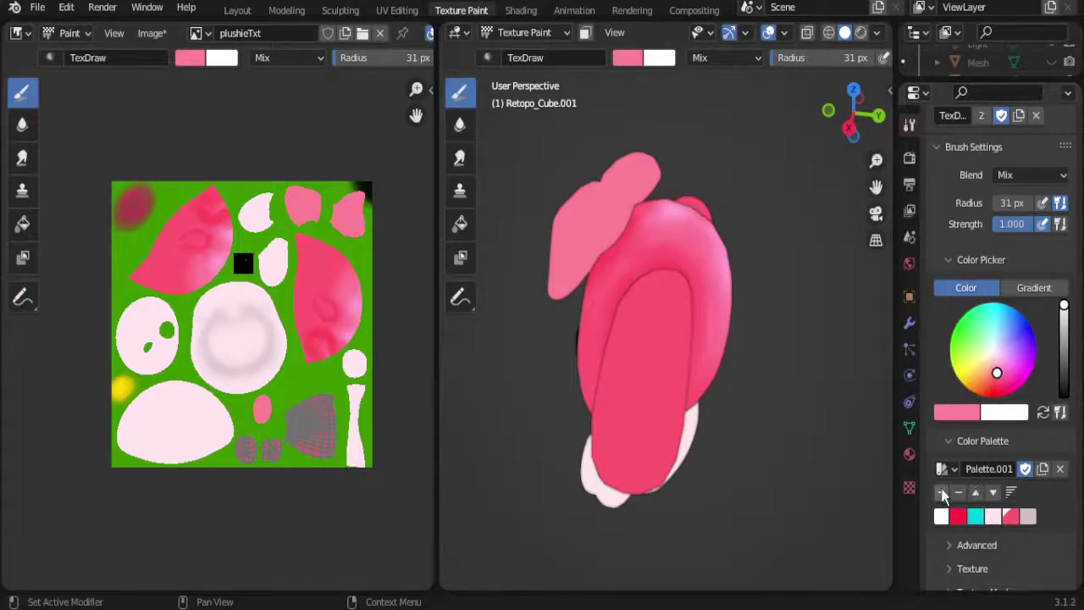
{"action": "middle_click_drag", "start_coordinate": [624, 358], "coordinate": [762, 412]}
{"action": "scroll", "coordinate": [762, 412], "scroll_direction": "up", "scroll_amount": 3}
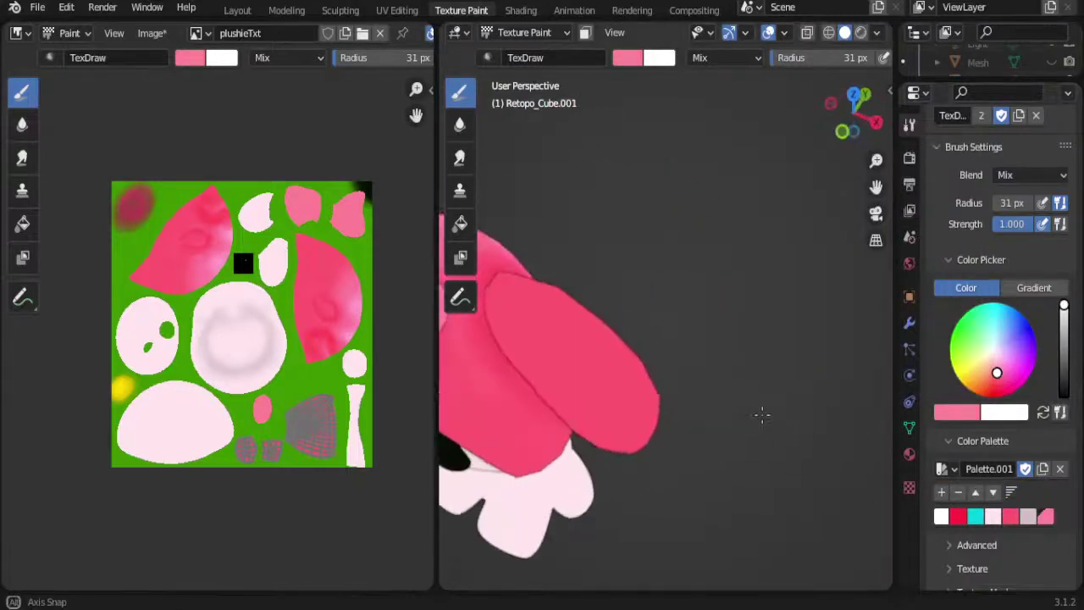
{"action": "middle_click_drag", "start_coordinate": [593, 364], "coordinate": [629, 331]}
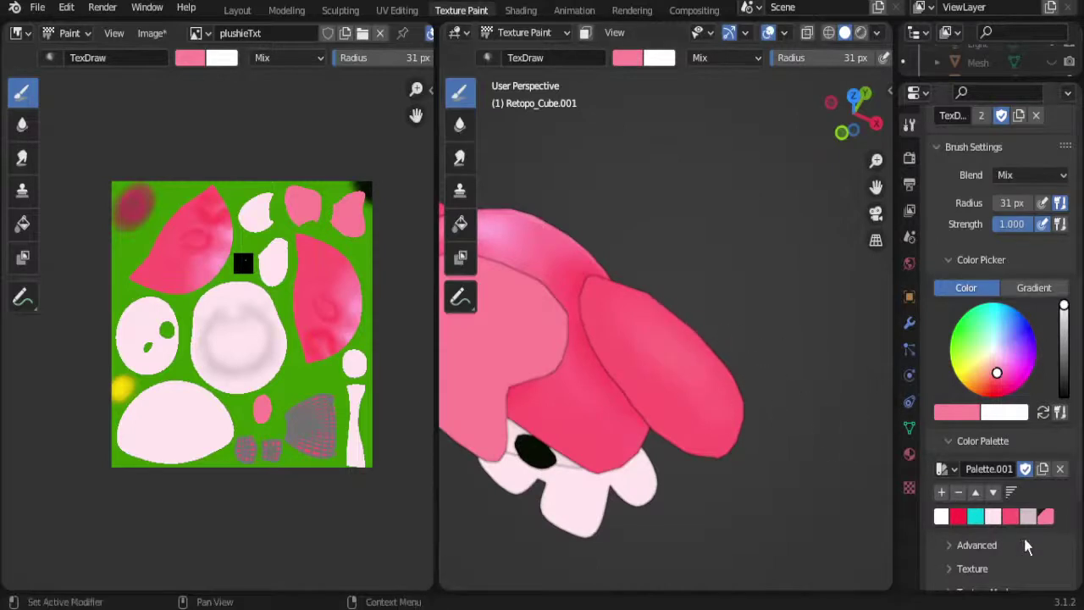
Step: Select the deeper pink palette swatch and set the brush blending to Add
{"action": "left_click", "coordinate": [1015, 512]}
{"action": "left_click", "coordinate": [1032, 172]}
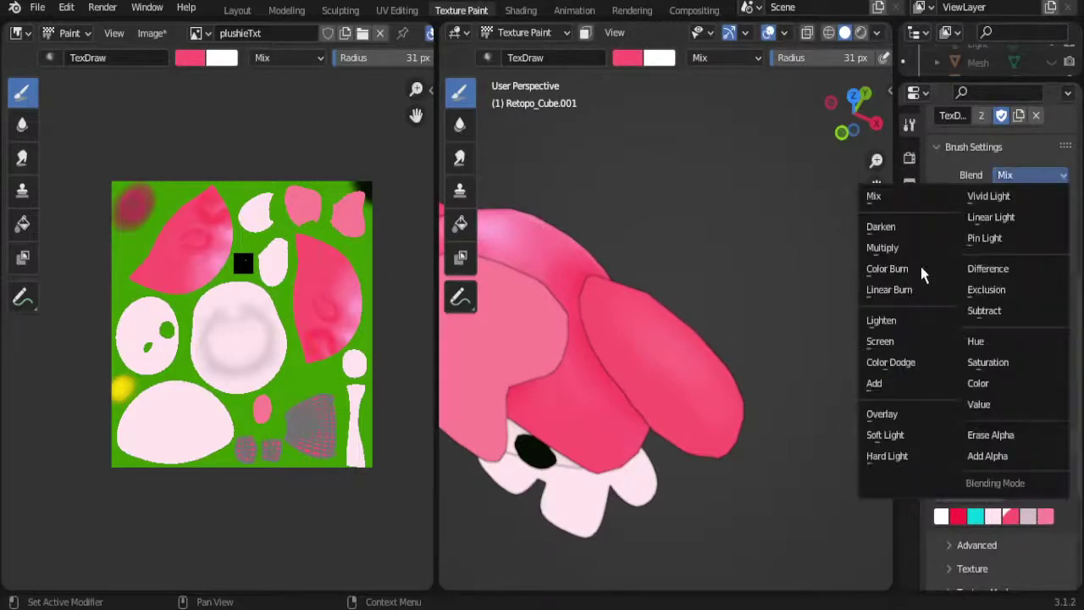
{"action": "left_click", "coordinate": [873, 381]}
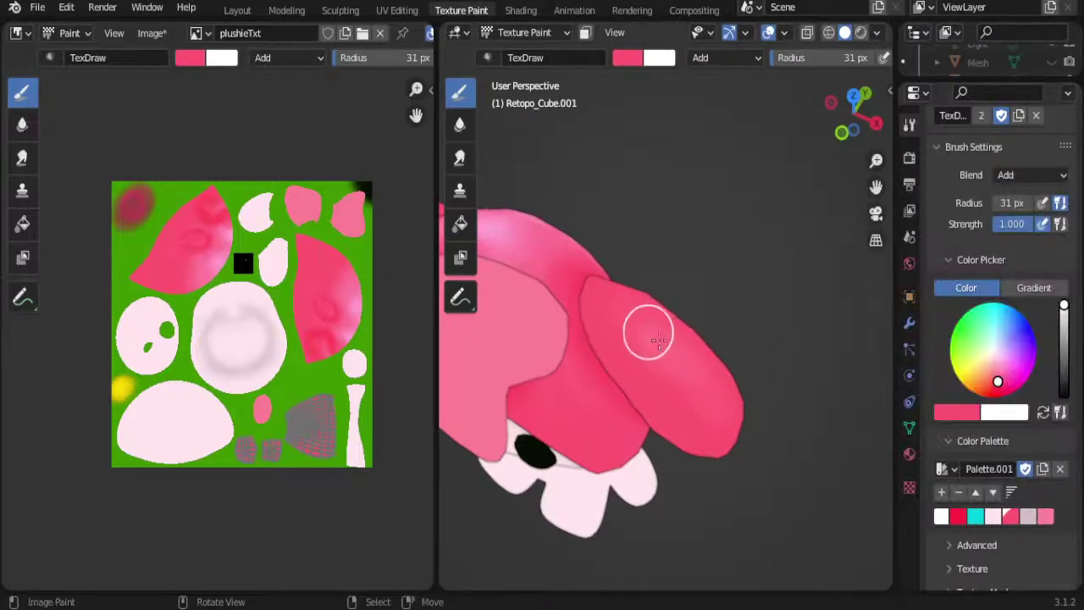
Step: Orbit around the head to view the ears from several angles, including from behind and the side
{"action": "mouse_move", "coordinate": [757, 425]}
{"action": "middle_mouse_down"}
{"action": "mouse_move", "coordinate": [687, 371]}
{"action": "mouse_move", "coordinate": [706, 399]}
{"action": "middle_mouse_up"}
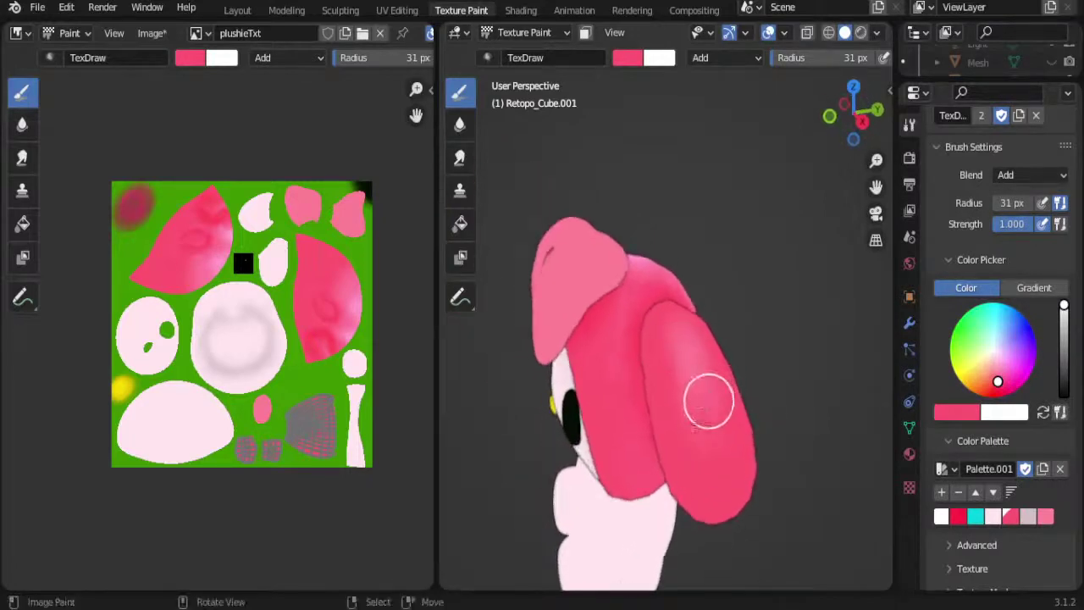
{"action": "middle_click_drag", "start_coordinate": [776, 458], "coordinate": [706, 431]}
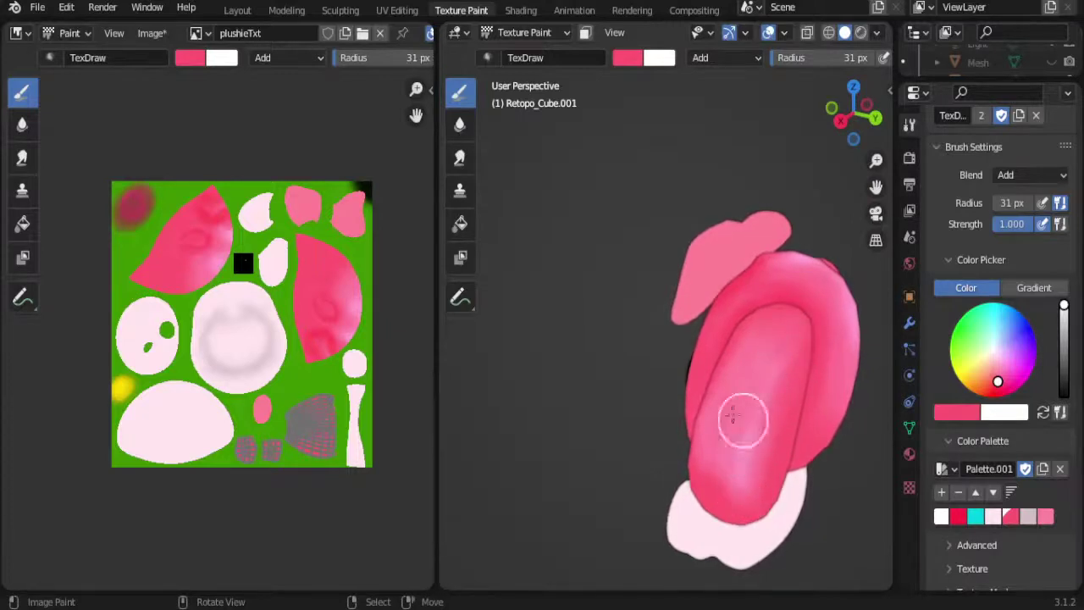
{"action": "middle_click_drag", "start_coordinate": [743, 418], "coordinate": [799, 437]}
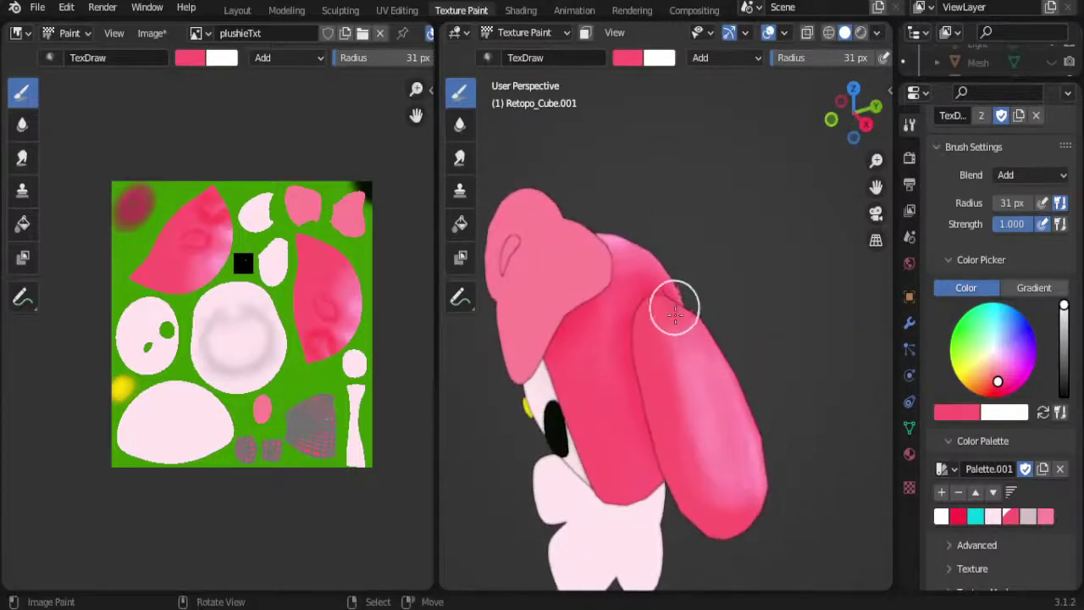
{"action": "mouse_move", "coordinate": [665, 297]}
{"action": "middle_mouse_down"}
{"action": "mouse_move", "coordinate": [689, 367]}
{"action": "mouse_move", "coordinate": [737, 364]}
{"action": "middle_mouse_up"}
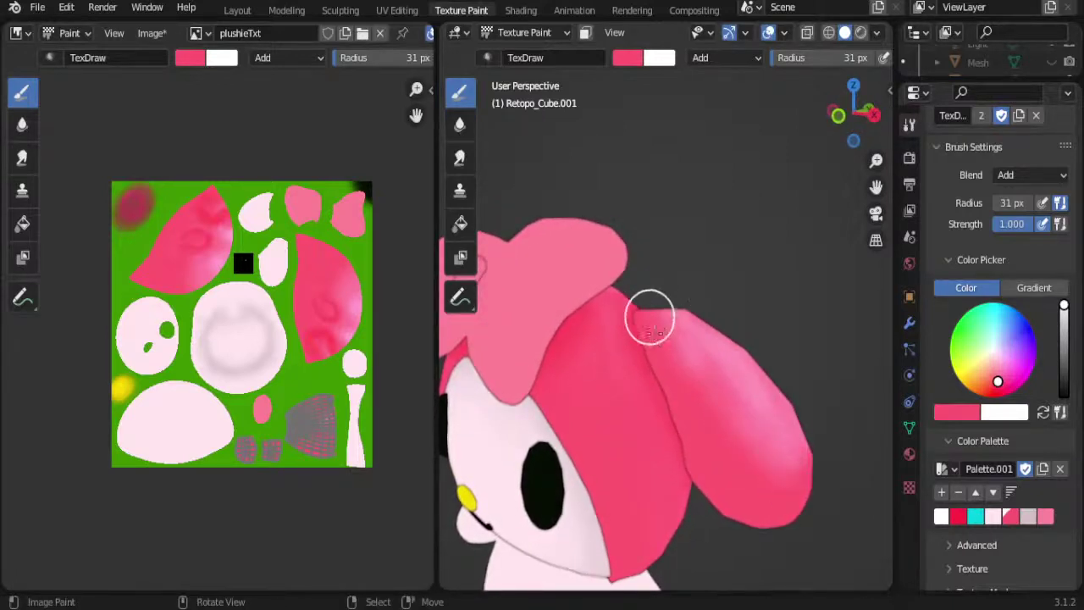
{"action": "middle_click_drag", "start_coordinate": [649, 310], "coordinate": [610, 387]}
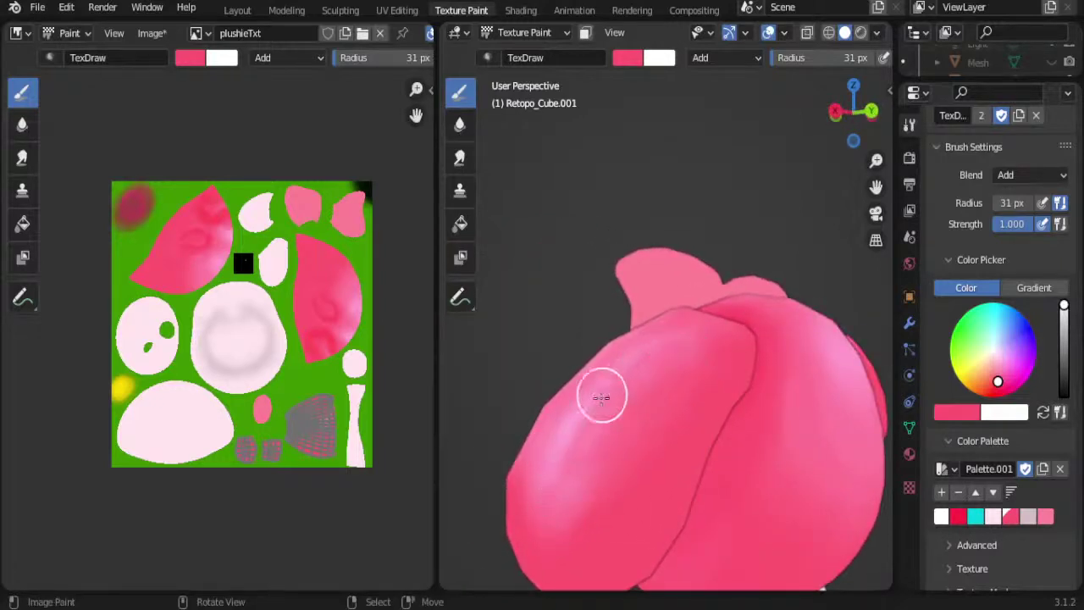
{"action": "mouse_move", "coordinate": [652, 425]}
{"action": "middle_mouse_down"}
{"action": "mouse_move", "coordinate": [746, 416]}
{"action": "mouse_move", "coordinate": [670, 414]}
{"action": "mouse_move", "coordinate": [682, 382]}
{"action": "mouse_move", "coordinate": [634, 392]}
{"action": "mouse_move", "coordinate": [666, 381]}
{"action": "mouse_move", "coordinate": [634, 310]}
{"action": "mouse_move", "coordinate": [634, 374]}
{"action": "middle_mouse_up"}
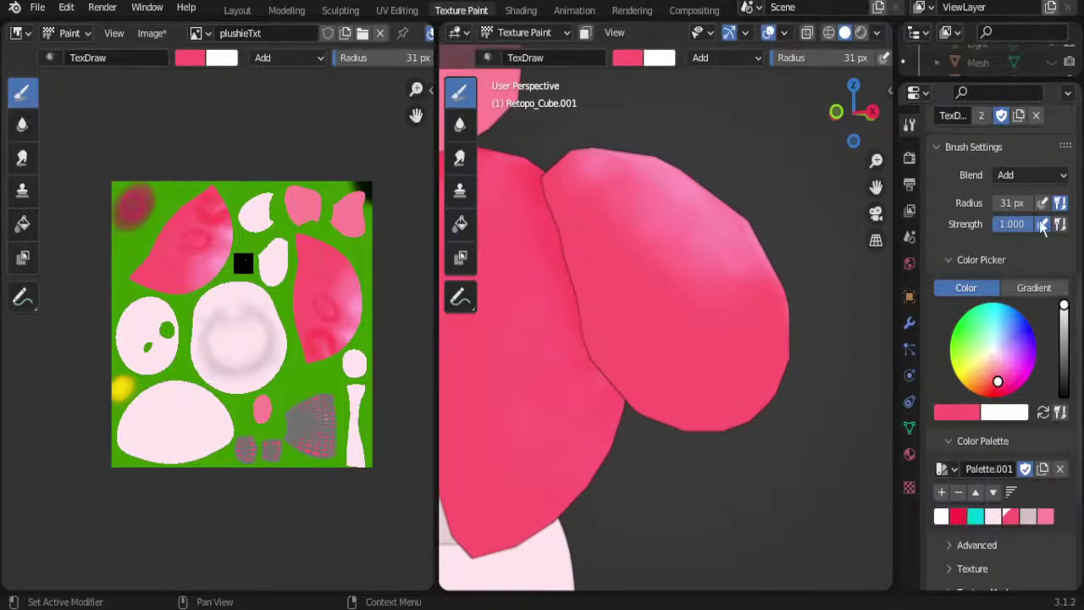
{"action": "left_click", "coordinate": [1019, 174]}
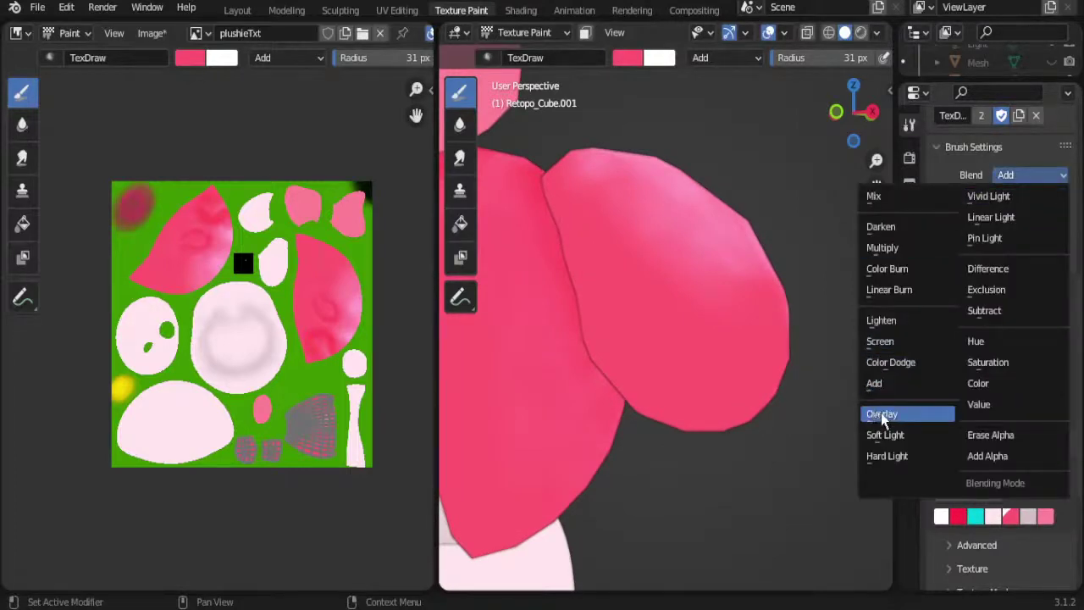
Step: Set blending to Color Burn, enlarge the brush to 62 px, and burn darker red into the lower ear
{"action": "left_click", "coordinate": [904, 279]}
{"action": "middle_click_drag", "start_coordinate": [745, 298], "coordinate": [594, 294]}
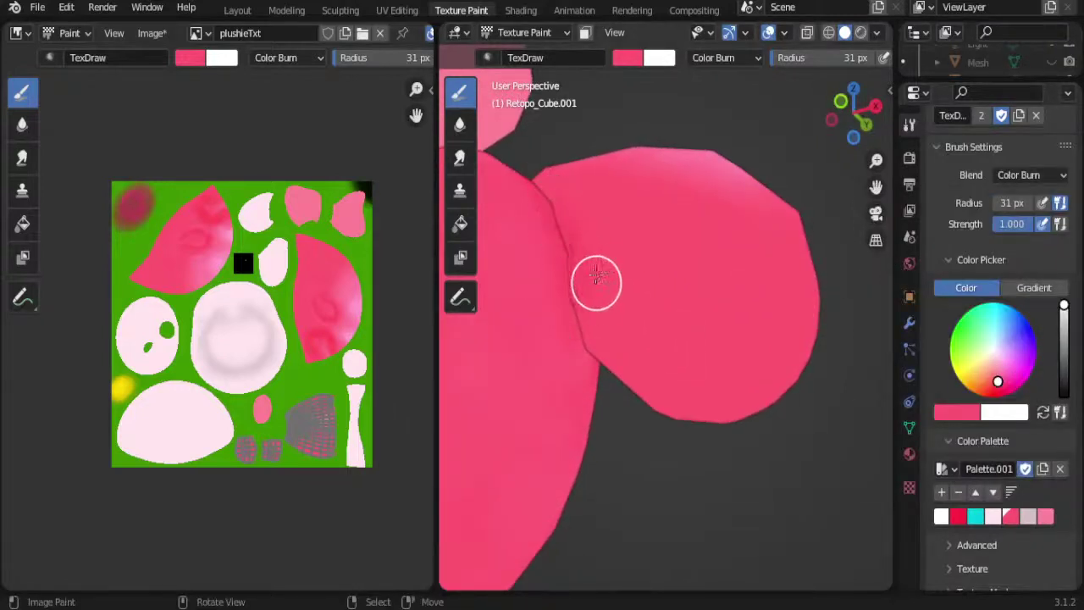
{"action": "middle_click_drag", "start_coordinate": [622, 366], "coordinate": [668, 322]}
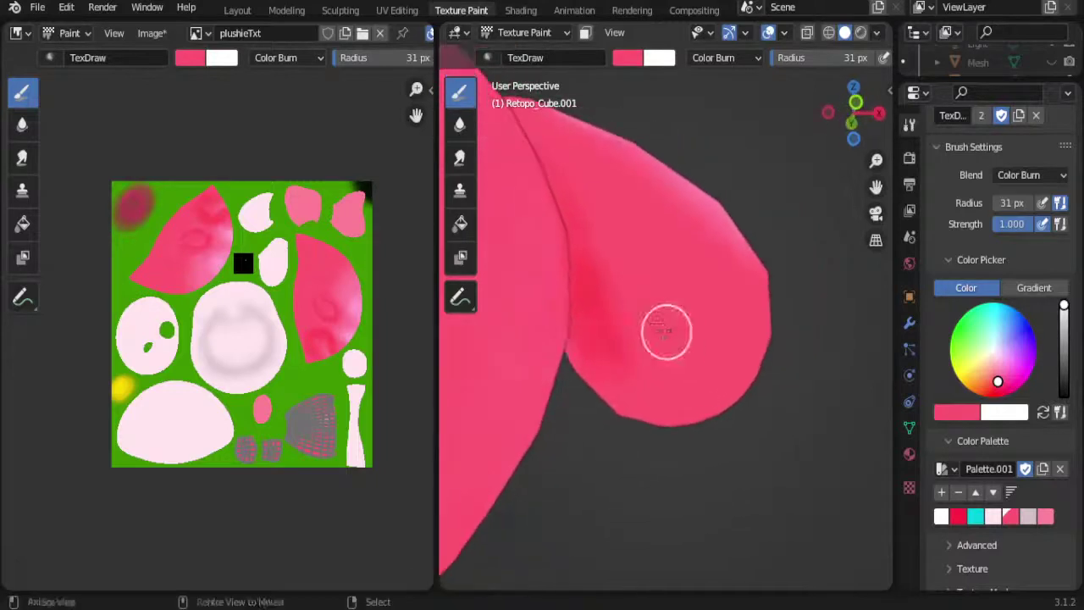
{"action": "key", "text": "f"}
{"action": "left_click", "coordinate": [687, 331]}
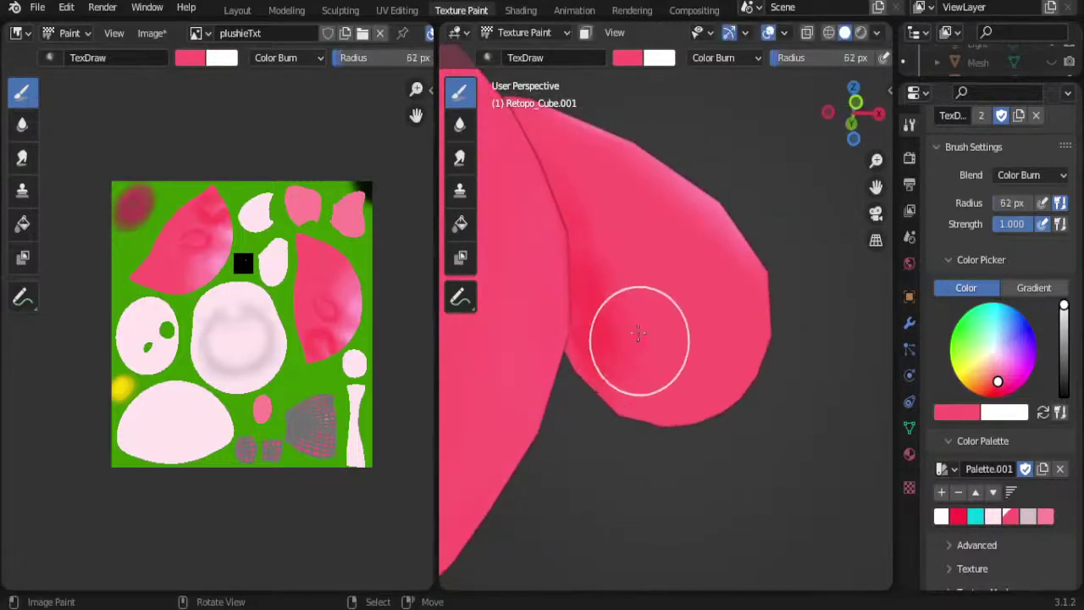
{"action": "mouse_move", "coordinate": [680, 414]}
{"action": "middle_mouse_down"}
{"action": "mouse_move", "coordinate": [646, 359]}
{"action": "mouse_move", "coordinate": [607, 346]}
{"action": "middle_mouse_up"}
{"action": "mouse_move", "coordinate": [588, 440]}
{"action": "left_mouse_down"}
{"action": "mouse_move", "coordinate": [672, 460]}
{"action": "mouse_move", "coordinate": [658, 339]}
{"action": "mouse_move", "coordinate": [673, 453]}
{"action": "left_mouse_up"}
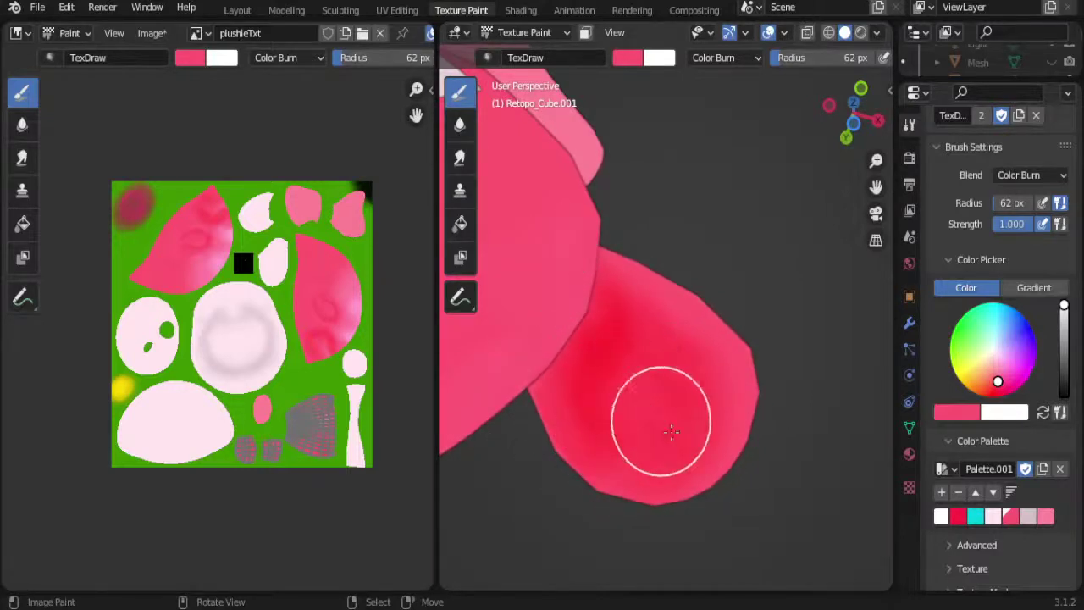
Step: Reorient the view around the ears and shrink the brush radius to 10 px
{"action": "left_click_drag", "start_coordinate": [689, 293], "coordinate": [641, 414], "text": "alt"}
{"action": "left_click_drag", "start_coordinate": [653, 351], "coordinate": [641, 314], "text": "alt"}
{"action": "mouse_move", "coordinate": [563, 388]}
{"action": "left_mouse_down", "text": "alt"}
{"action": "mouse_move", "coordinate": [624, 316]}
{"action": "mouse_move", "coordinate": [631, 324]}
{"action": "mouse_move", "coordinate": [530, 431]}
{"action": "mouse_move", "coordinate": [604, 310]}
{"action": "mouse_move", "coordinate": [697, 320]}
{"action": "left_mouse_up", "text": "alt"}
{"action": "key", "text": "f"}
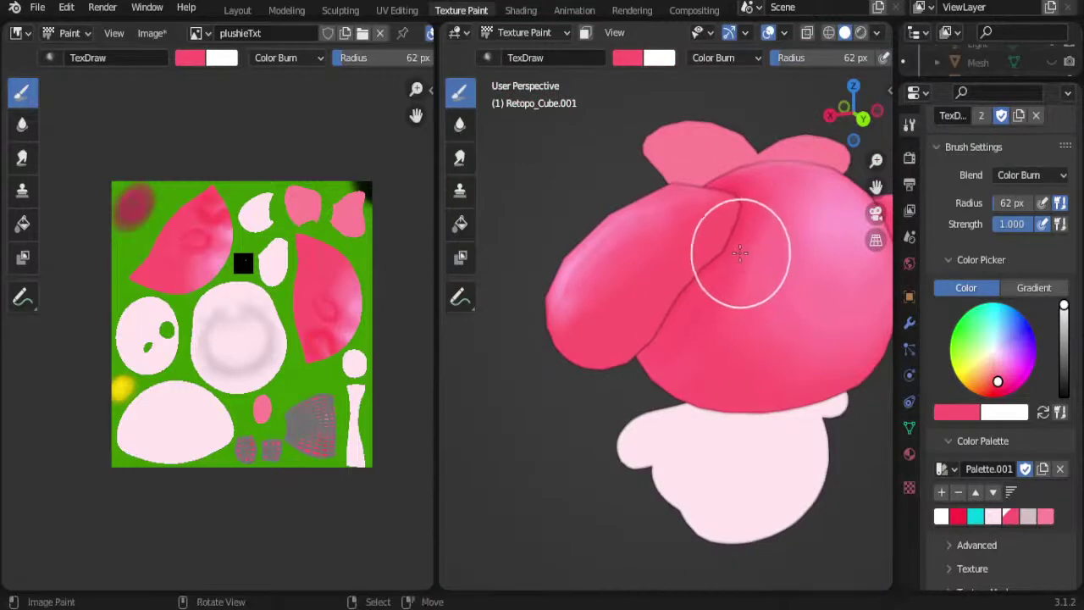
{"action": "key", "text": "Return"}
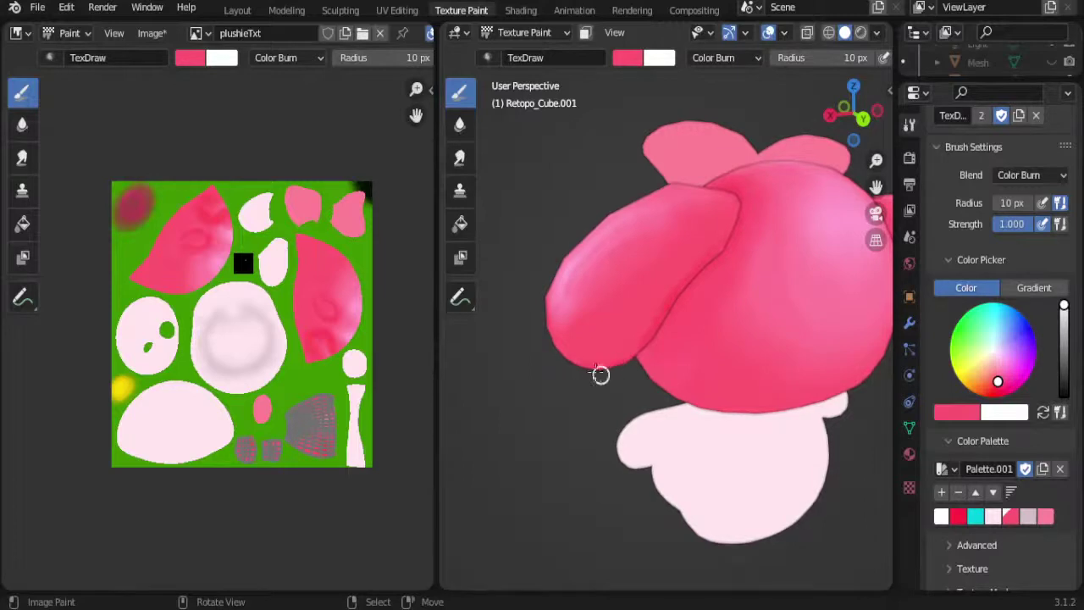
Step: Zoom in on the pink ear, tilt it upright, and switch to the Soften brush
{"action": "mouse_move", "coordinate": [600, 374]}
{"action": "left_mouse_down", "text": "alt"}
{"action": "mouse_move", "coordinate": [566, 331]}
{"action": "mouse_move", "coordinate": [631, 355]}
{"action": "mouse_move", "coordinate": [584, 342]}
{"action": "left_mouse_up", "text": "alt"}
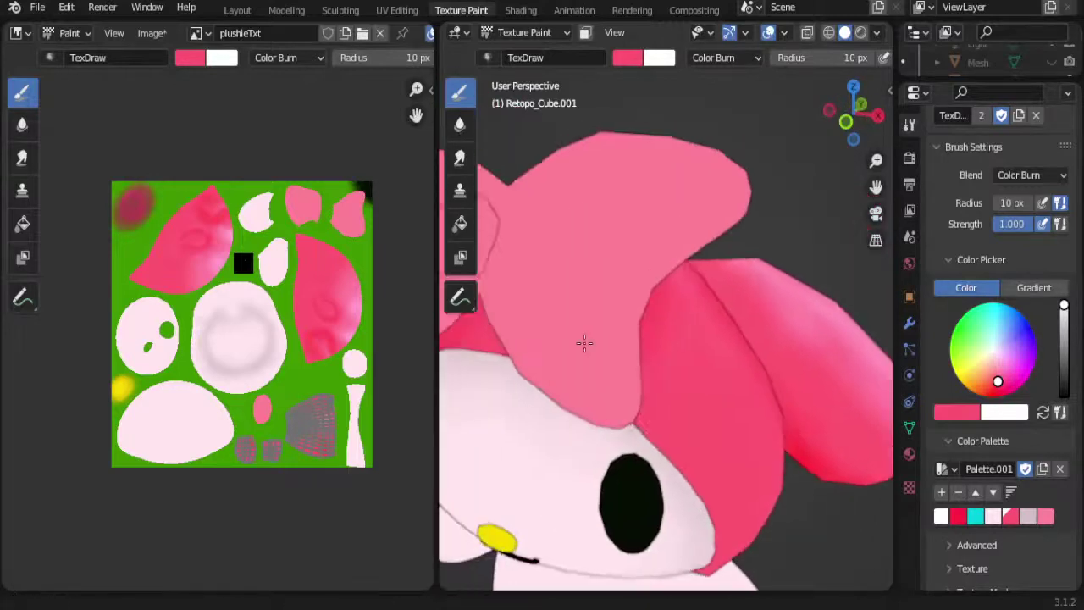
{"action": "middle_click_drag", "start_coordinate": [584, 342], "coordinate": [573, 335]}
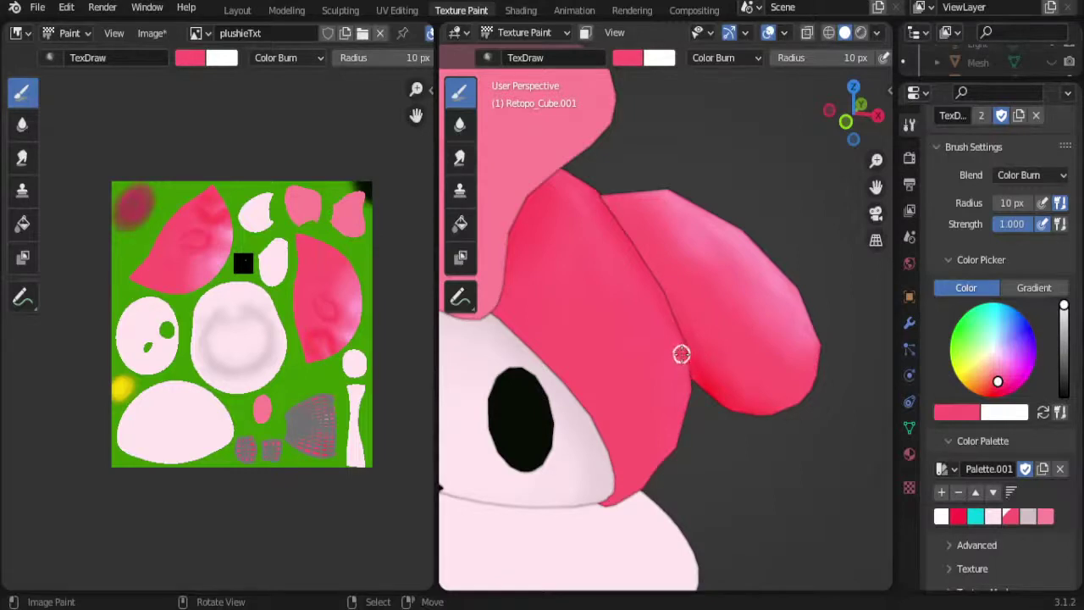
{"action": "scroll", "coordinate": [692, 373], "scroll_direction": "down", "scroll_amount": 3}
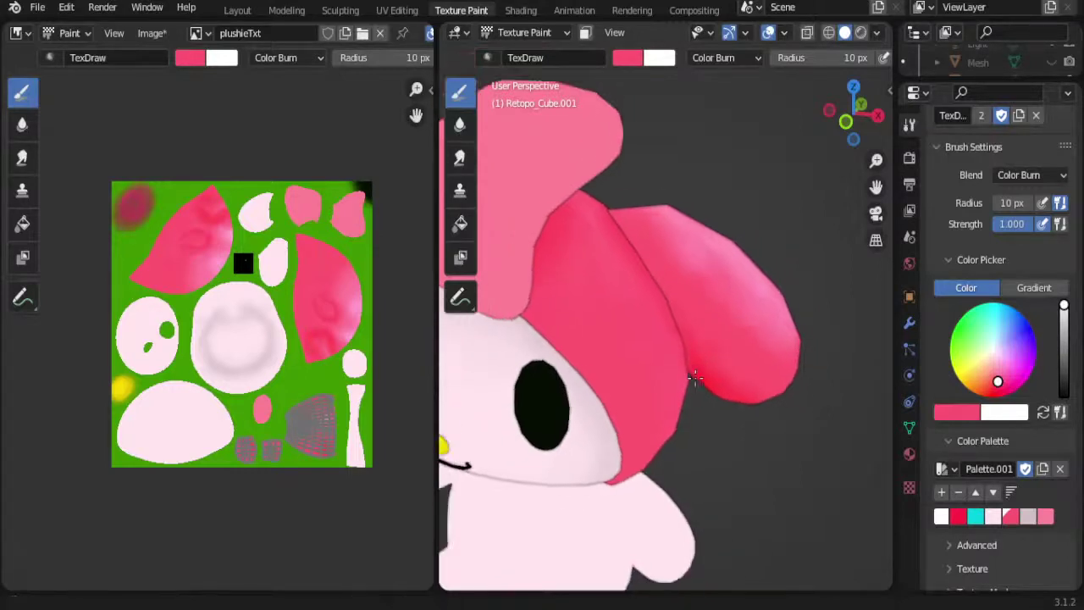
{"action": "middle_click_drag", "start_coordinate": [706, 380], "coordinate": [717, 403]}
{"action": "scroll", "coordinate": [717, 403], "scroll_direction": "up", "scroll_amount": 2}
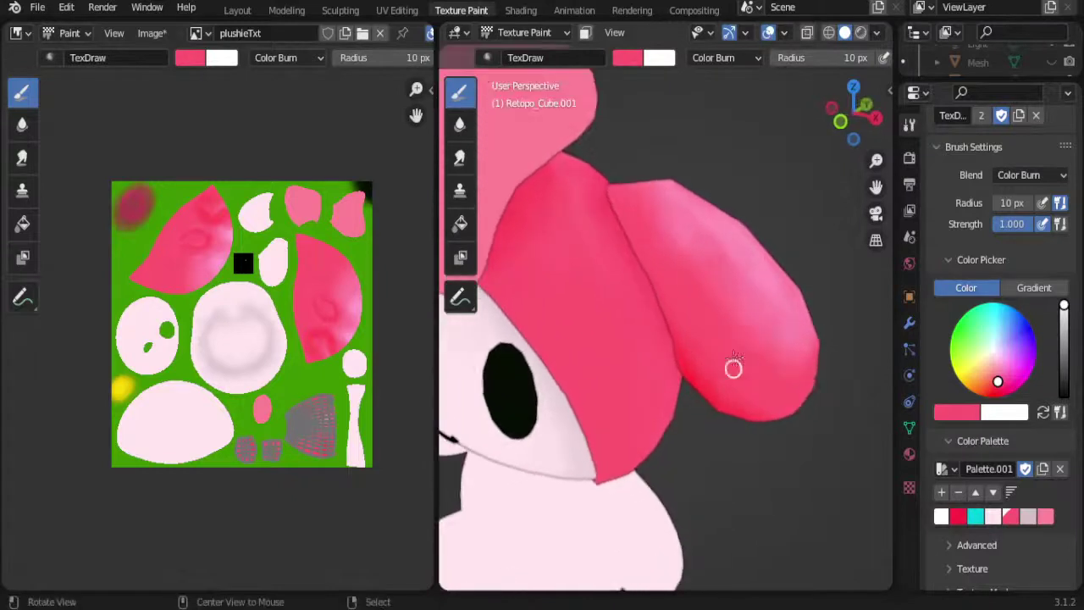
{"action": "middle_click_drag", "start_coordinate": [733, 367], "coordinate": [707, 346]}
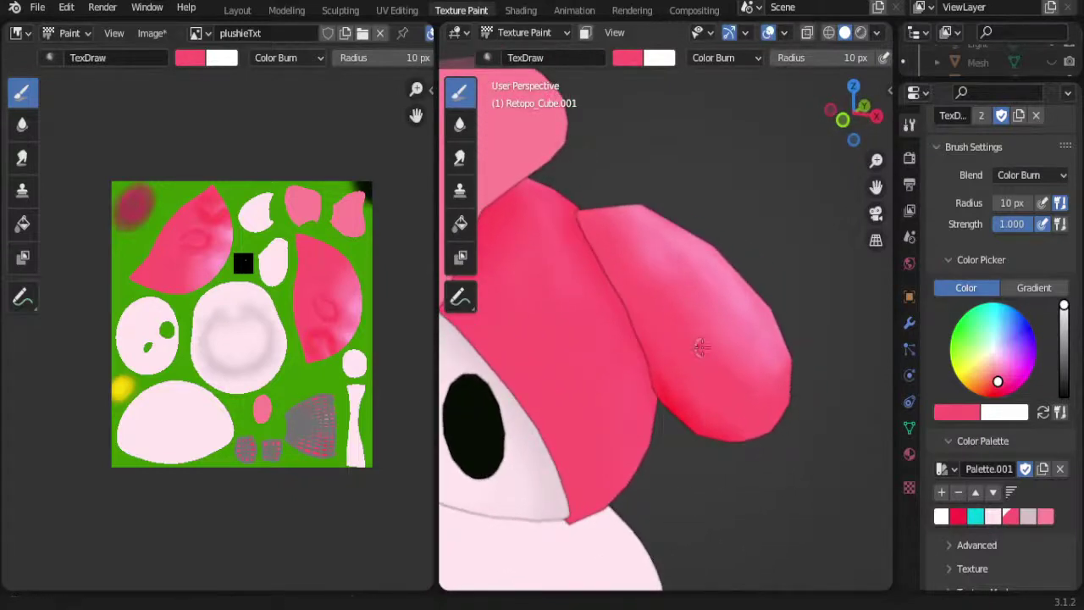
{"action": "middle_click_drag", "start_coordinate": [700, 350], "coordinate": [665, 352]}
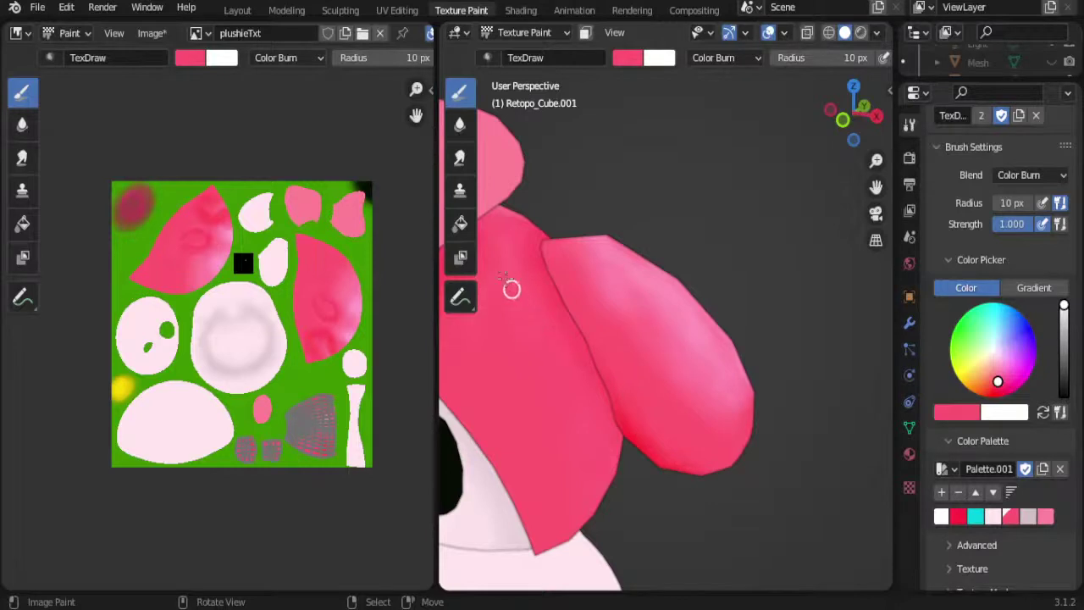
{"action": "left_click", "coordinate": [462, 124]}
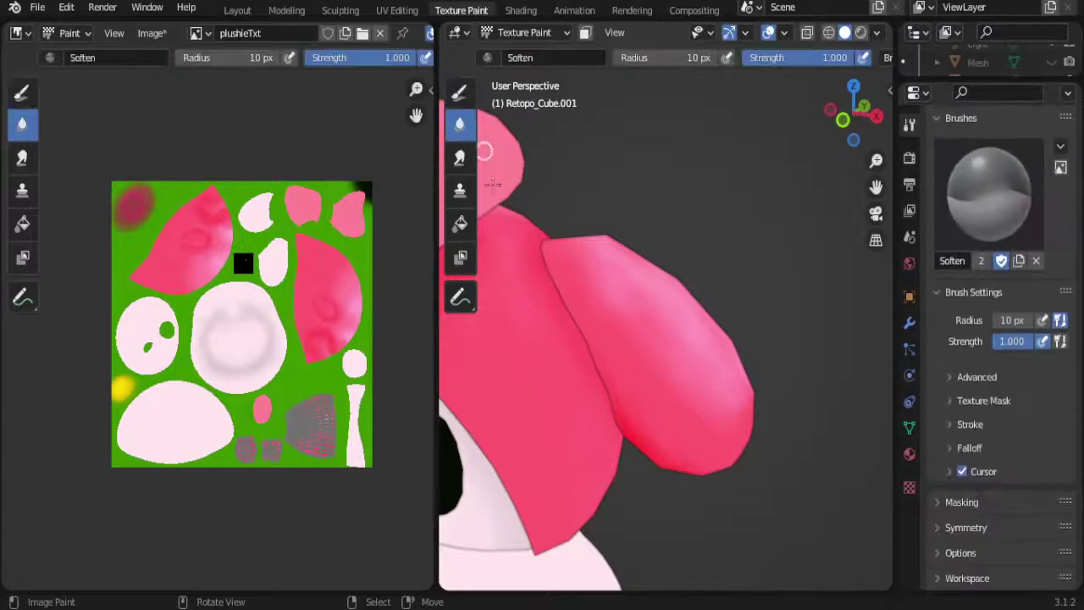
Step: Set the Soften brush radius to 40 px and blend the ear's shading along its lower edge and tip
{"action": "key", "text": "f"}
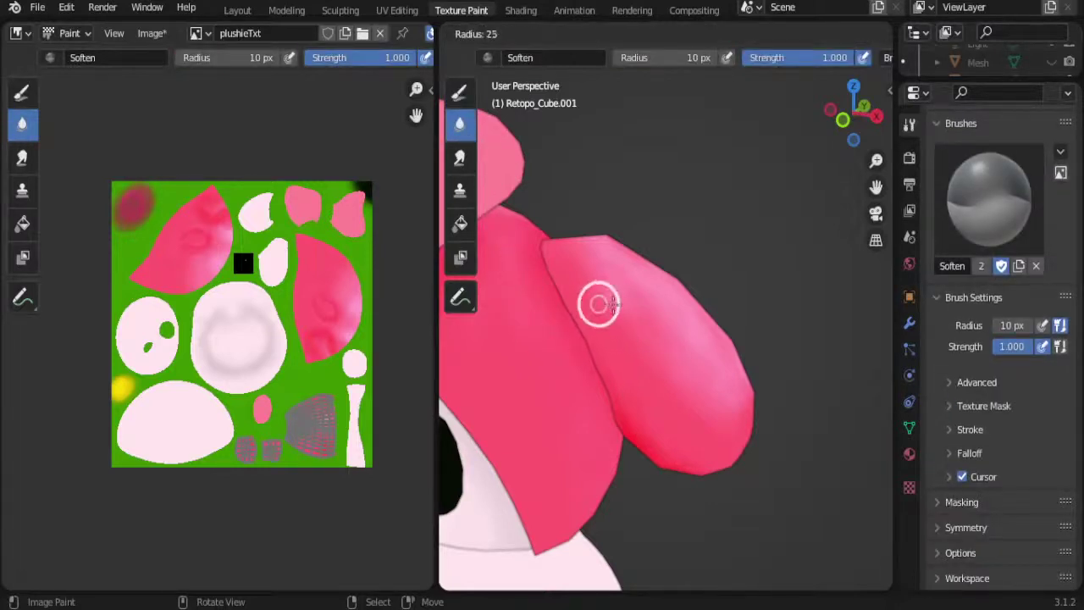
{"action": "left_click", "coordinate": [624, 310]}
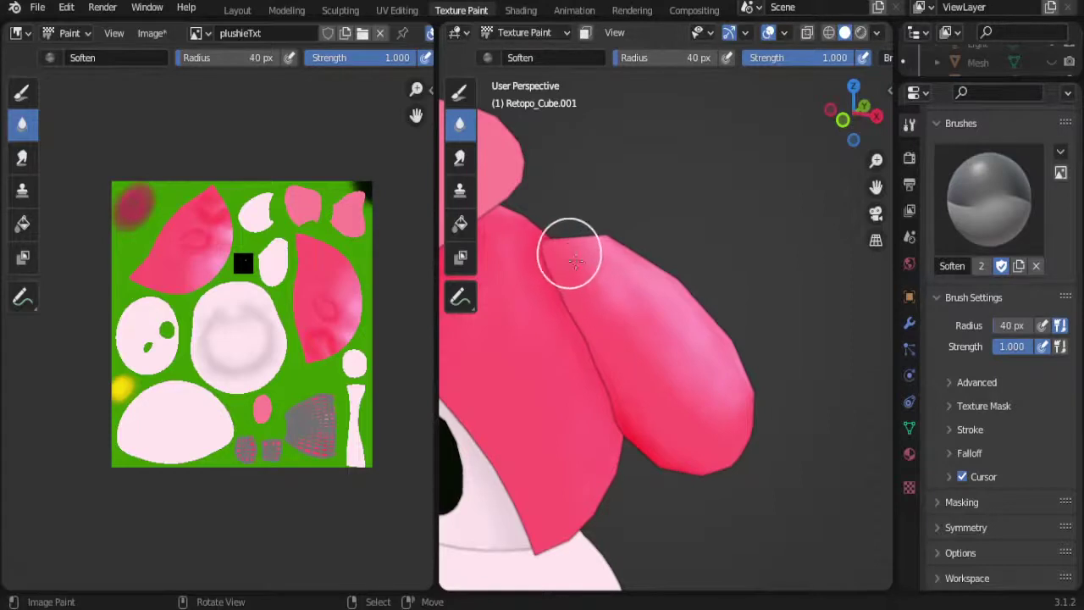
{"action": "left_click_drag", "start_coordinate": [611, 282], "coordinate": [645, 313]}
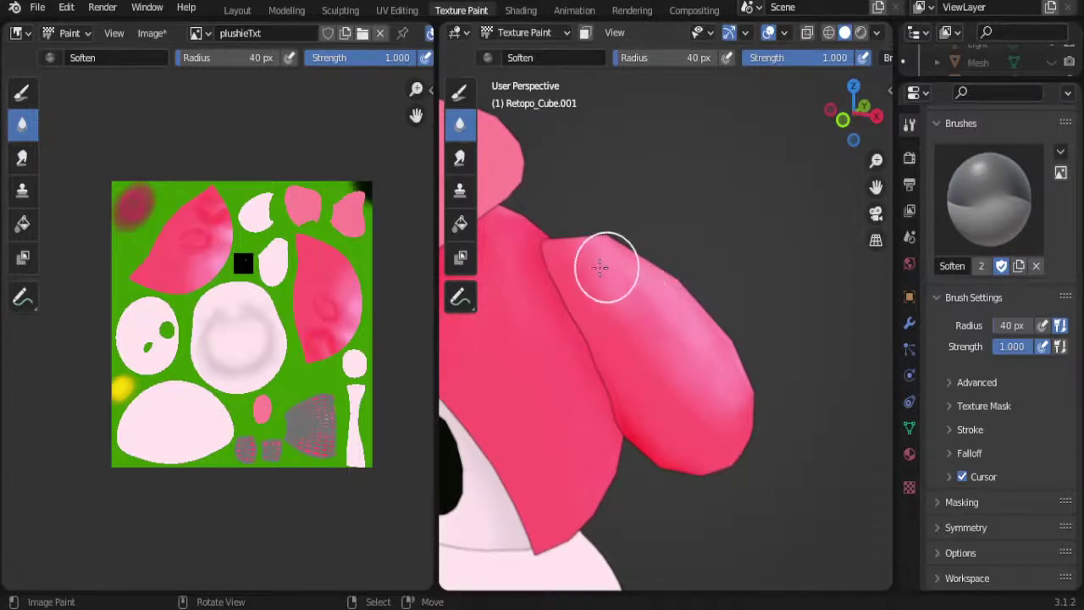
{"action": "mouse_move", "coordinate": [599, 267]}
{"action": "left_mouse_down"}
{"action": "mouse_move", "coordinate": [731, 370]}
{"action": "mouse_move", "coordinate": [607, 327]}
{"action": "mouse_move", "coordinate": [644, 438]}
{"action": "mouse_move", "coordinate": [613, 407]}
{"action": "left_mouse_up"}
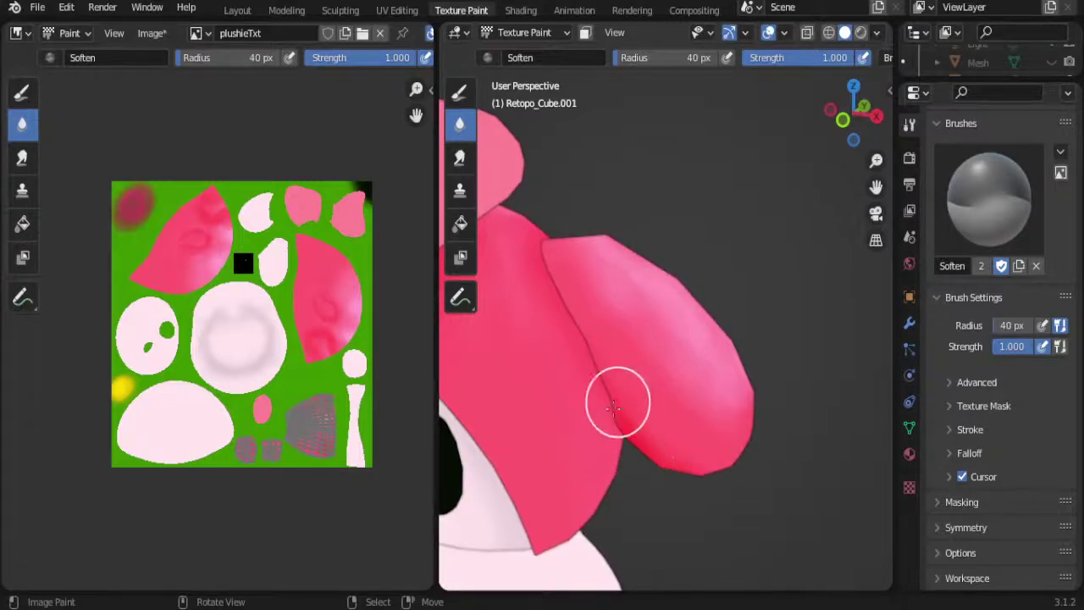
{"action": "left_click_drag", "start_coordinate": [669, 439], "coordinate": [630, 412]}
{"action": "left_click_drag", "start_coordinate": [682, 389], "coordinate": [708, 424]}
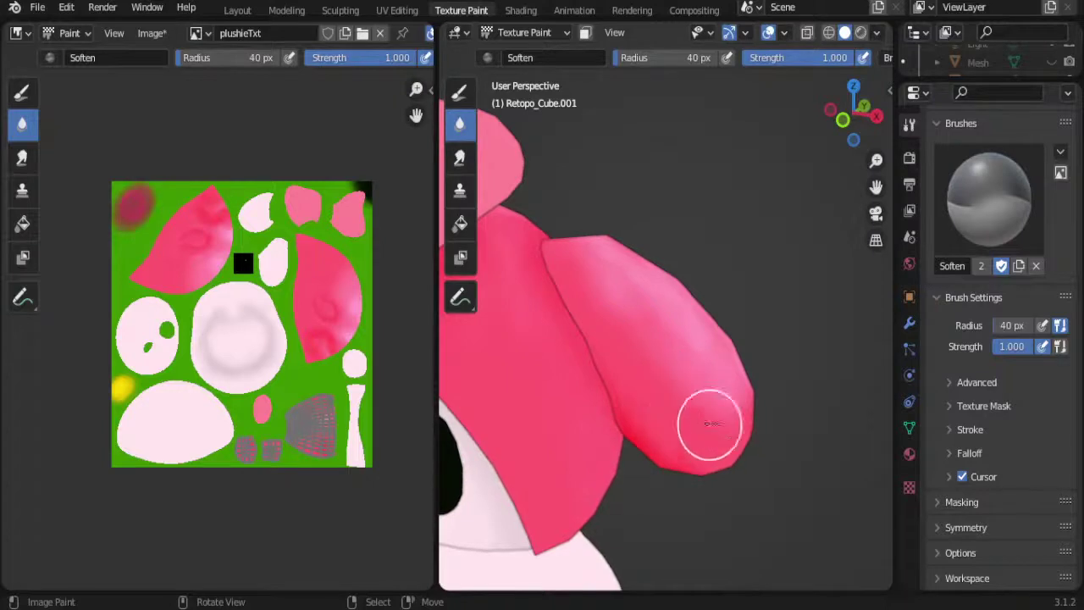
{"action": "left_click_drag", "start_coordinate": [606, 241], "coordinate": [617, 311]}
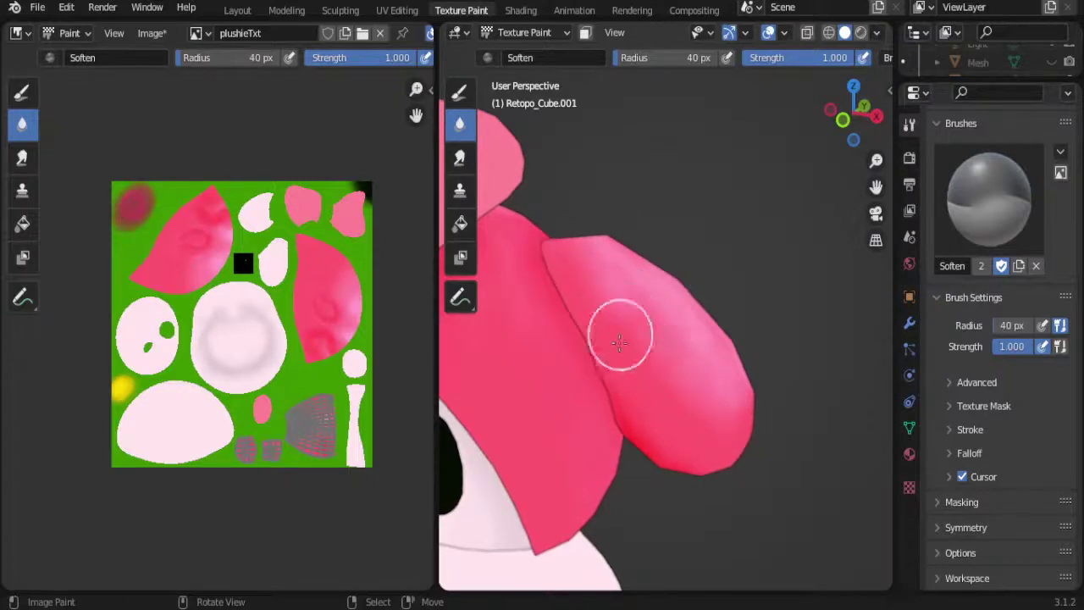
{"action": "mouse_move", "coordinate": [670, 448]}
{"action": "left_mouse_down"}
{"action": "mouse_move", "coordinate": [684, 394]}
{"action": "mouse_move", "coordinate": [645, 450]}
{"action": "left_mouse_up"}
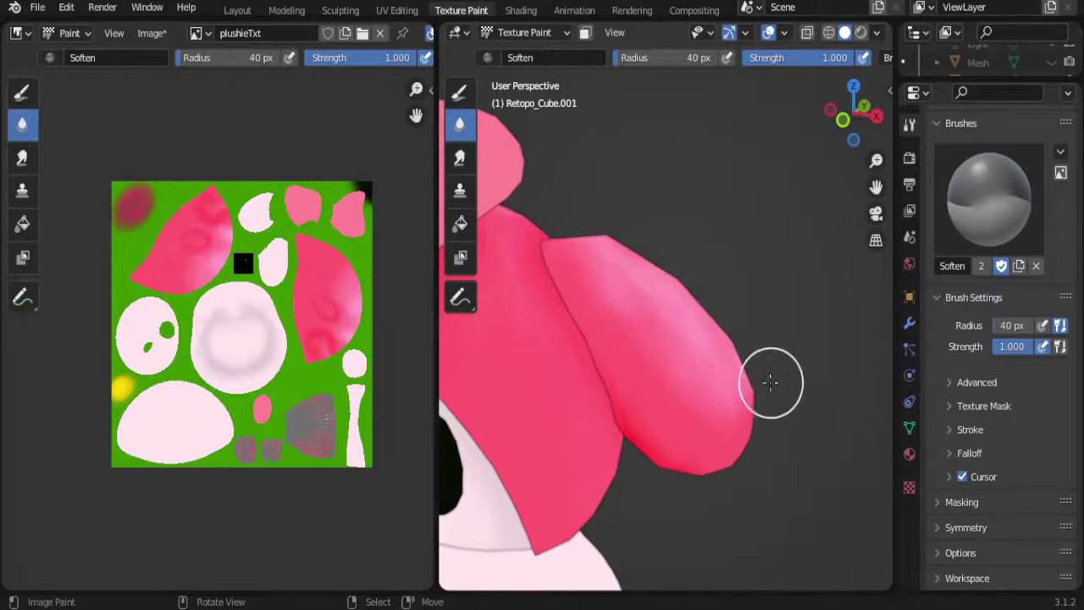
Step: Smear the dark red along the ear's edge and check the ear from several angles
{"action": "mouse_move", "coordinate": [699, 455]}
{"action": "middle_mouse_down"}
{"action": "mouse_move", "coordinate": [685, 367]}
{"action": "mouse_move", "coordinate": [624, 435]}
{"action": "middle_mouse_up"}
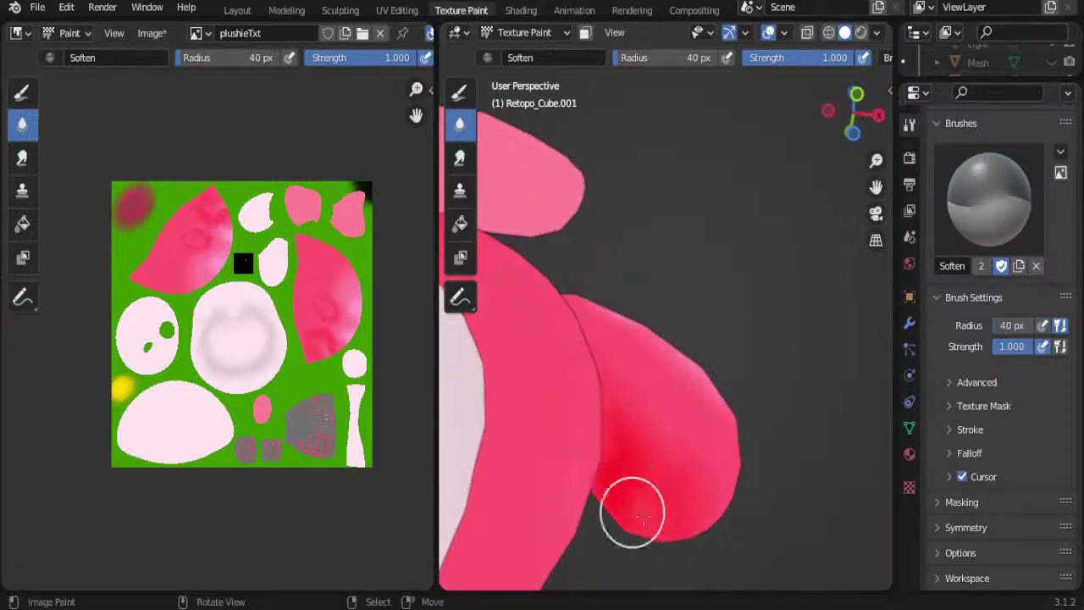
{"action": "left_click_drag", "start_coordinate": [642, 518], "coordinate": [677, 510]}
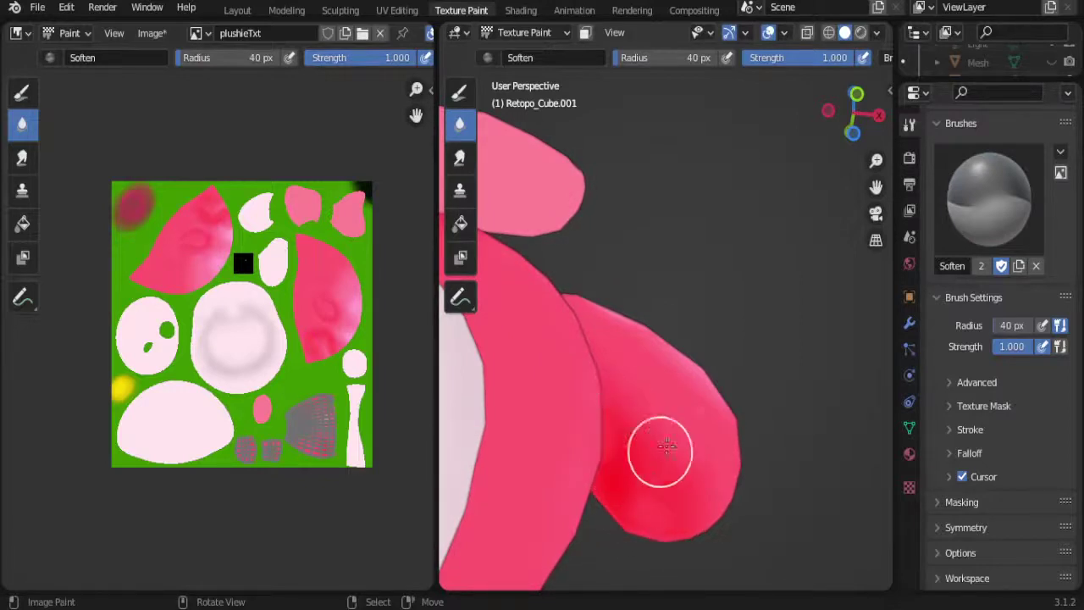
{"action": "mouse_move", "coordinate": [758, 378]}
{"action": "middle_mouse_down"}
{"action": "mouse_move", "coordinate": [730, 363]}
{"action": "mouse_move", "coordinate": [513, 435]}
{"action": "mouse_move", "coordinate": [674, 429]}
{"action": "mouse_move", "coordinate": [649, 380]}
{"action": "middle_mouse_up"}
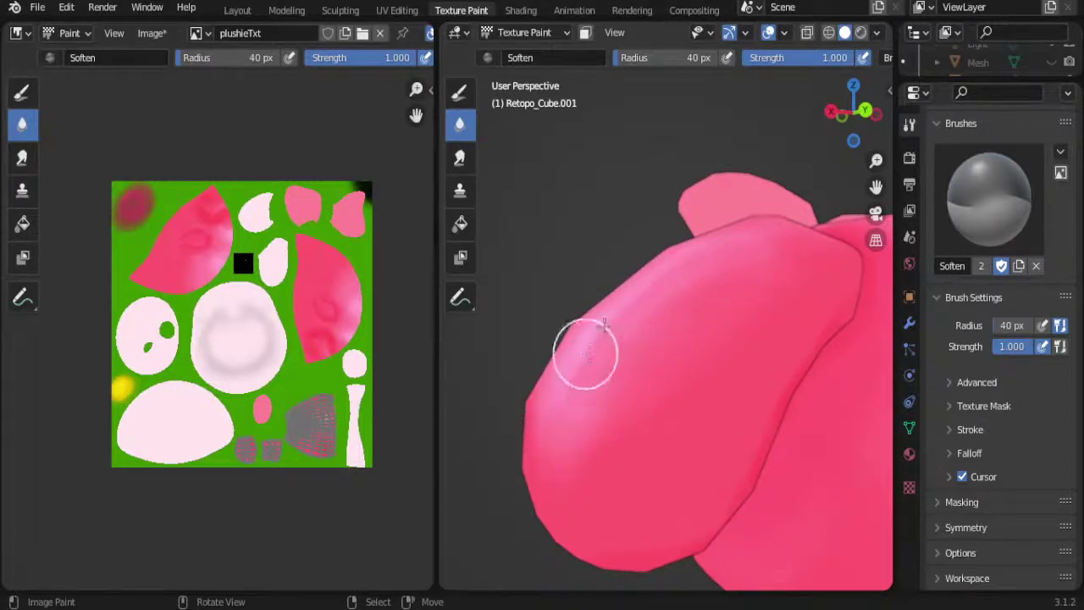
{"action": "middle_click_drag", "start_coordinate": [627, 302], "coordinate": [605, 290]}
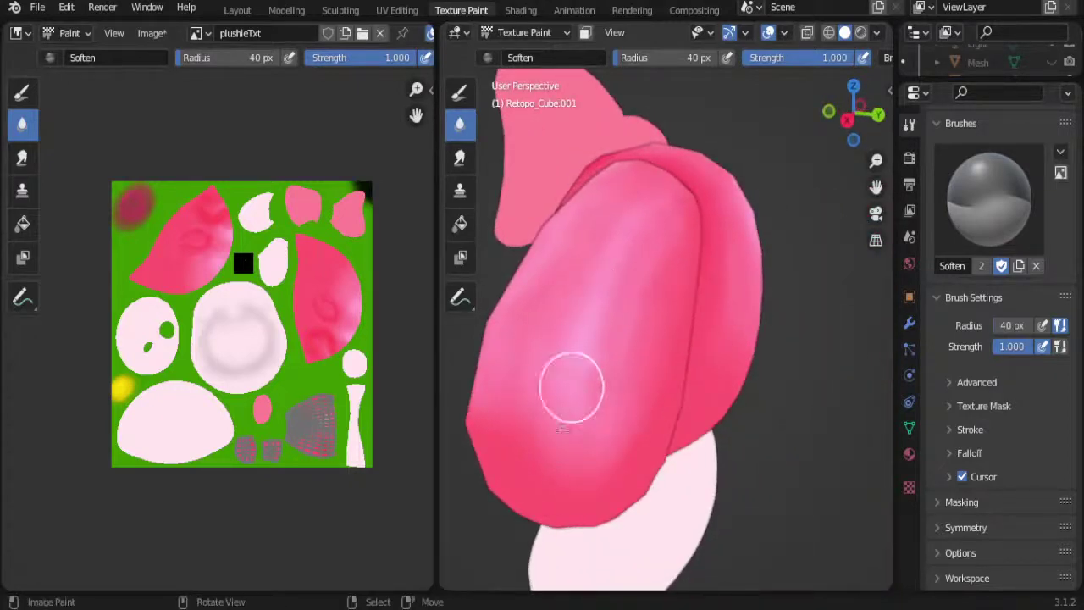
{"action": "mouse_move", "coordinate": [611, 298]}
{"action": "middle_mouse_down"}
{"action": "mouse_move", "coordinate": [632, 251]}
{"action": "mouse_move", "coordinate": [665, 271]}
{"action": "middle_mouse_up"}
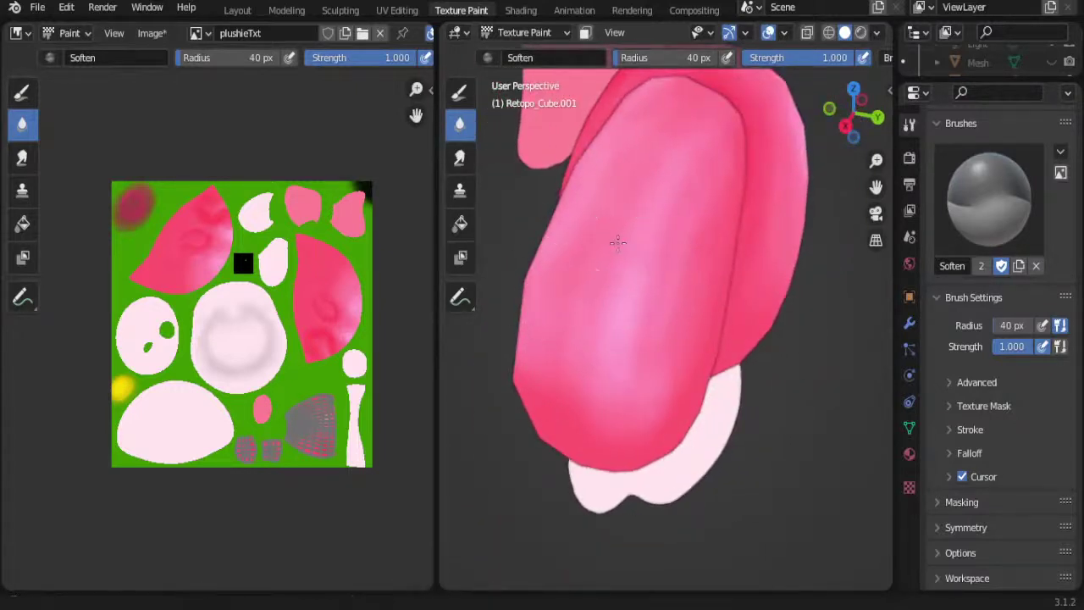
{"action": "middle_click_drag", "start_coordinate": [616, 244], "coordinate": [655, 324], "text": "shift"}
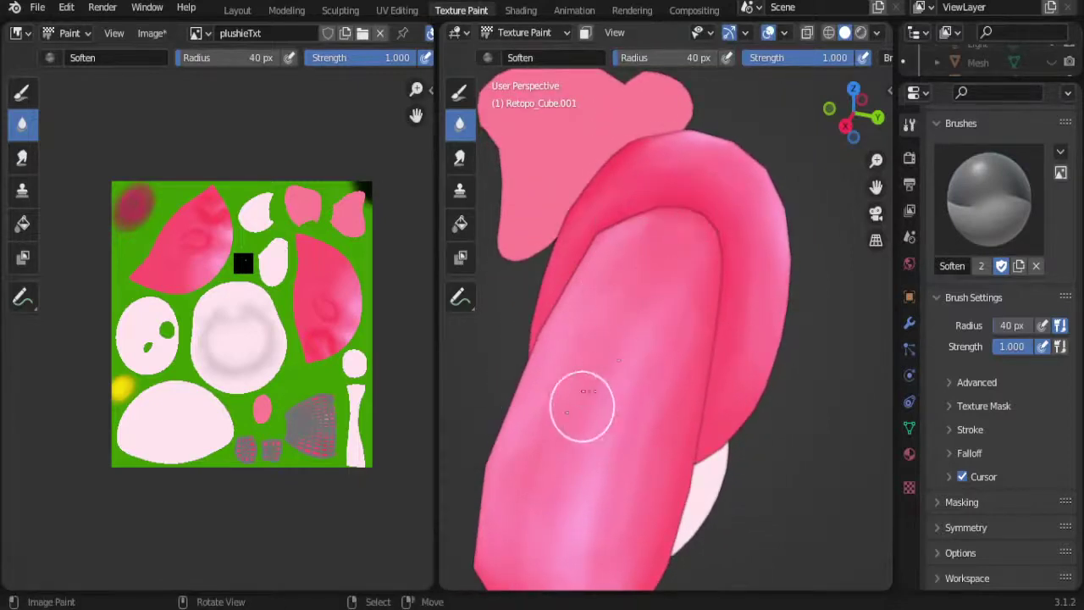
{"action": "middle_click_drag", "start_coordinate": [624, 356], "coordinate": [583, 354]}
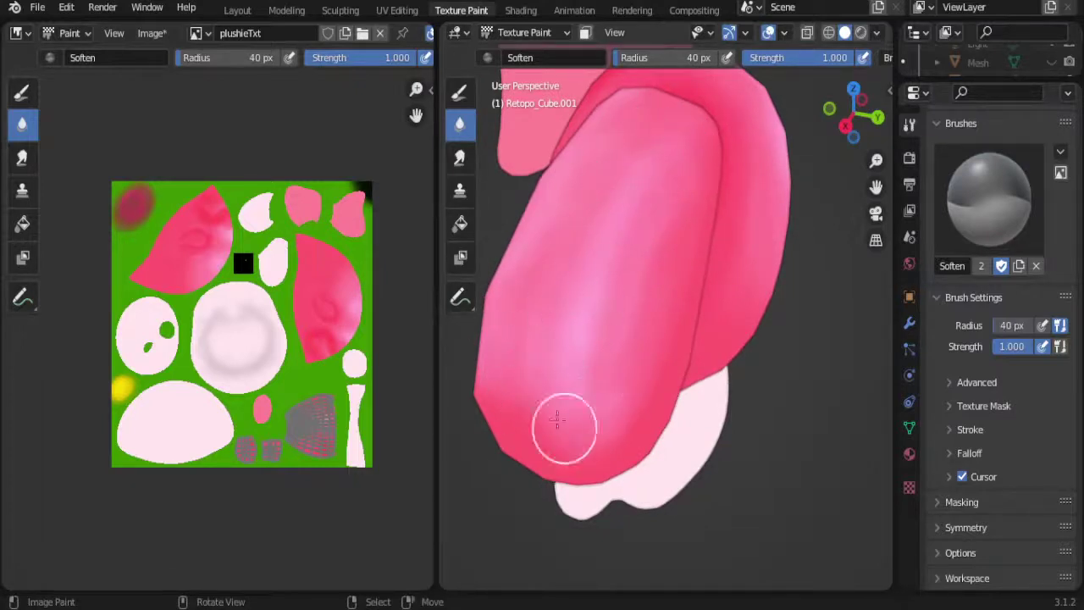
{"action": "mouse_move", "coordinate": [595, 402]}
{"action": "middle_mouse_down"}
{"action": "mouse_move", "coordinate": [605, 375]}
{"action": "mouse_move", "coordinate": [665, 366]}
{"action": "mouse_move", "coordinate": [705, 335]}
{"action": "middle_mouse_up"}
{"action": "middle_click_drag", "start_coordinate": [757, 368], "coordinate": [827, 194]}
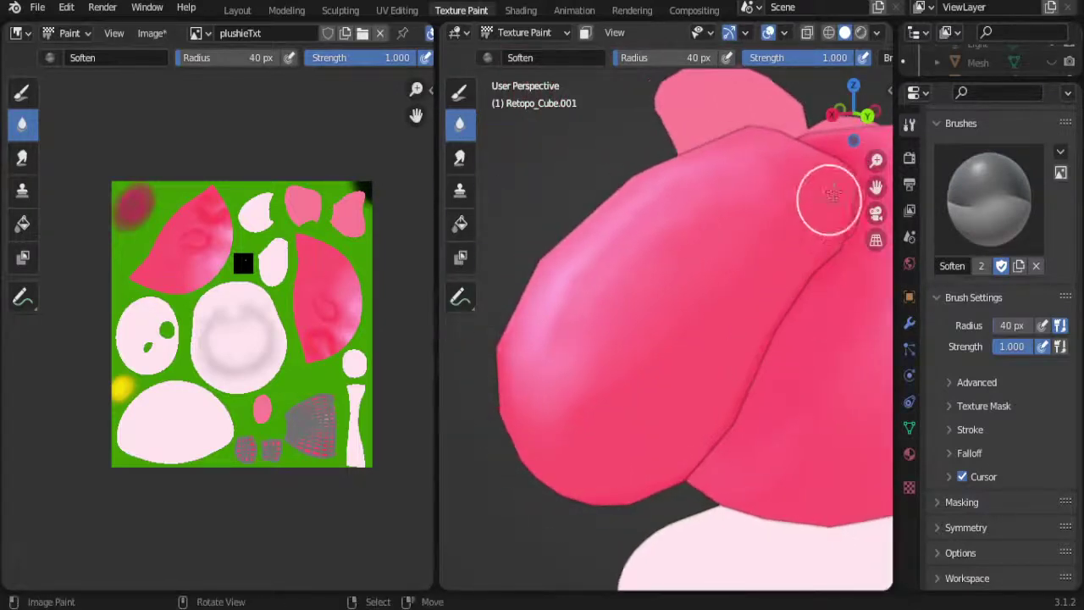
Step: Soften the shading along the ear's seam line and the dark notch at its end
{"action": "middle_click_drag", "start_coordinate": [755, 332], "coordinate": [818, 234]}
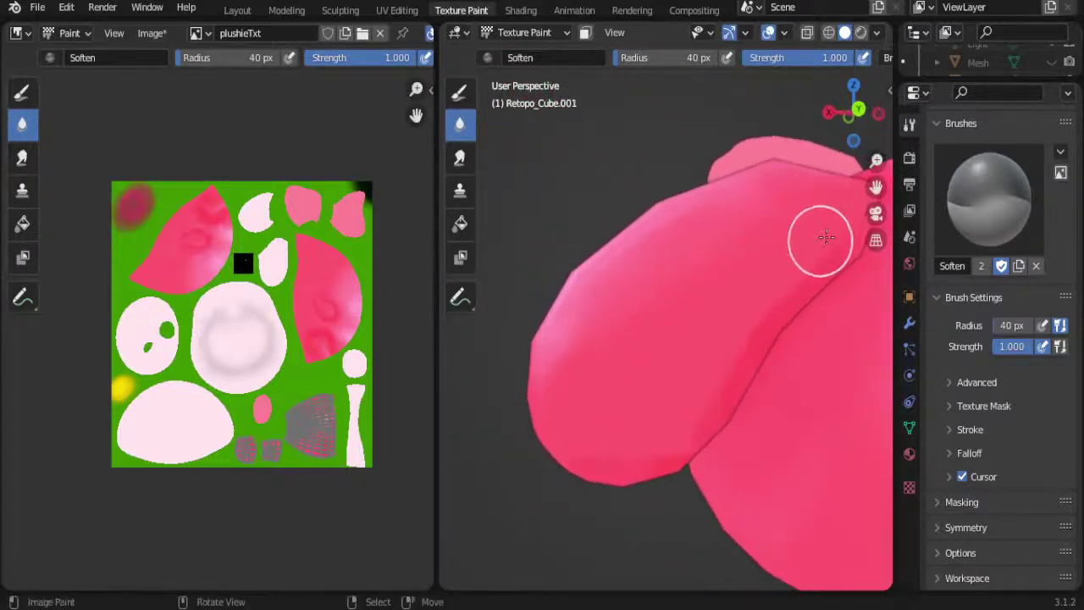
{"action": "left_click_drag", "start_coordinate": [809, 301], "coordinate": [699, 420]}
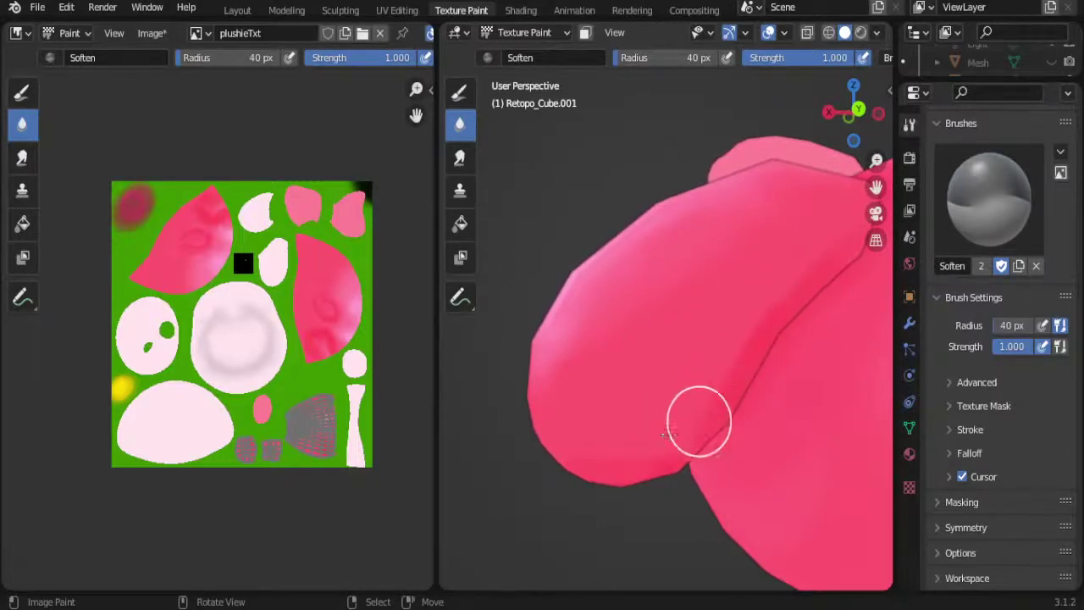
{"action": "mouse_move", "coordinate": [626, 464]}
{"action": "left_mouse_down"}
{"action": "mouse_move", "coordinate": [711, 395]}
{"action": "mouse_move", "coordinate": [737, 337]}
{"action": "mouse_move", "coordinate": [807, 272]}
{"action": "left_mouse_up"}
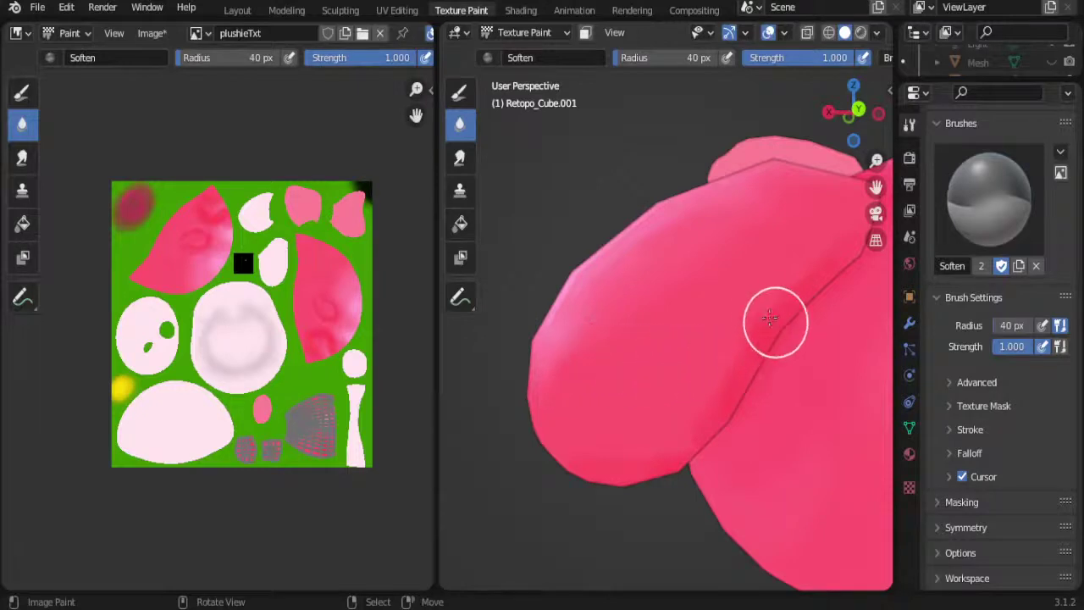
Step: Inspect the ear from several sides and widen the Soften brush radius to 76 px
{"action": "mouse_move", "coordinate": [624, 380]}
{"action": "middle_mouse_down"}
{"action": "mouse_move", "coordinate": [621, 366]}
{"action": "mouse_move", "coordinate": [668, 348]}
{"action": "mouse_move", "coordinate": [626, 361]}
{"action": "mouse_move", "coordinate": [660, 385]}
{"action": "middle_mouse_up"}
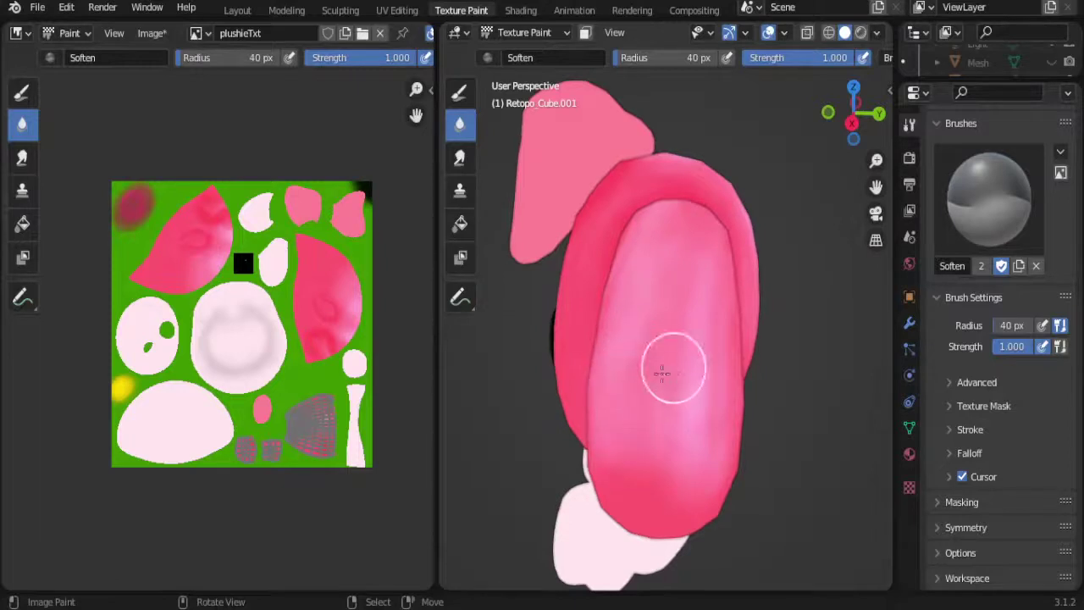
{"action": "mouse_move", "coordinate": [660, 370]}
{"action": "middle_mouse_down"}
{"action": "mouse_move", "coordinate": [623, 343]}
{"action": "mouse_move", "coordinate": [689, 338]}
{"action": "middle_mouse_up"}
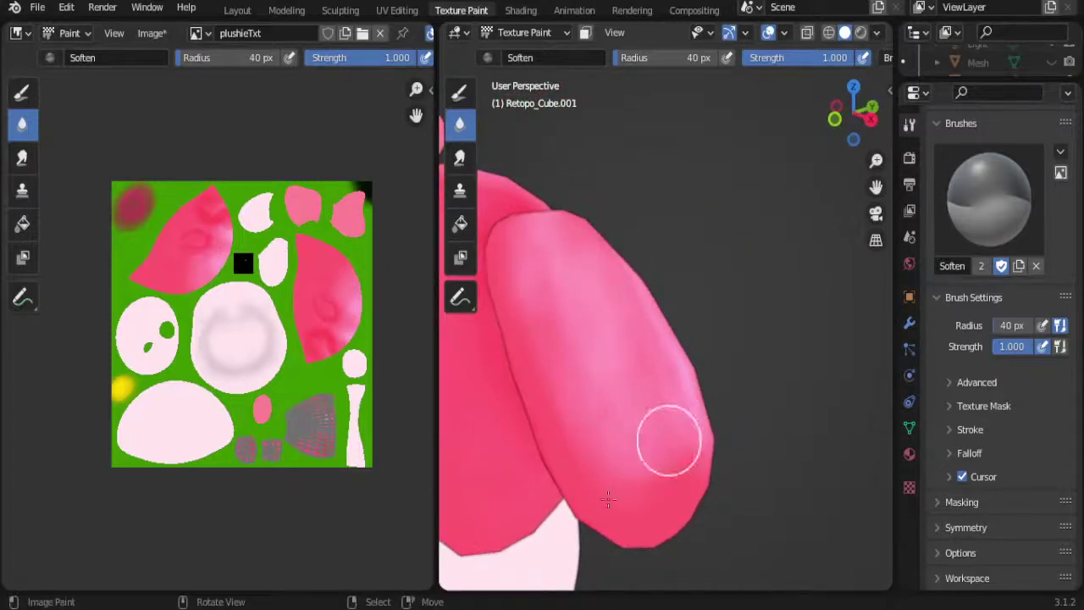
{"action": "middle_click_drag", "start_coordinate": [514, 236], "coordinate": [590, 237]}
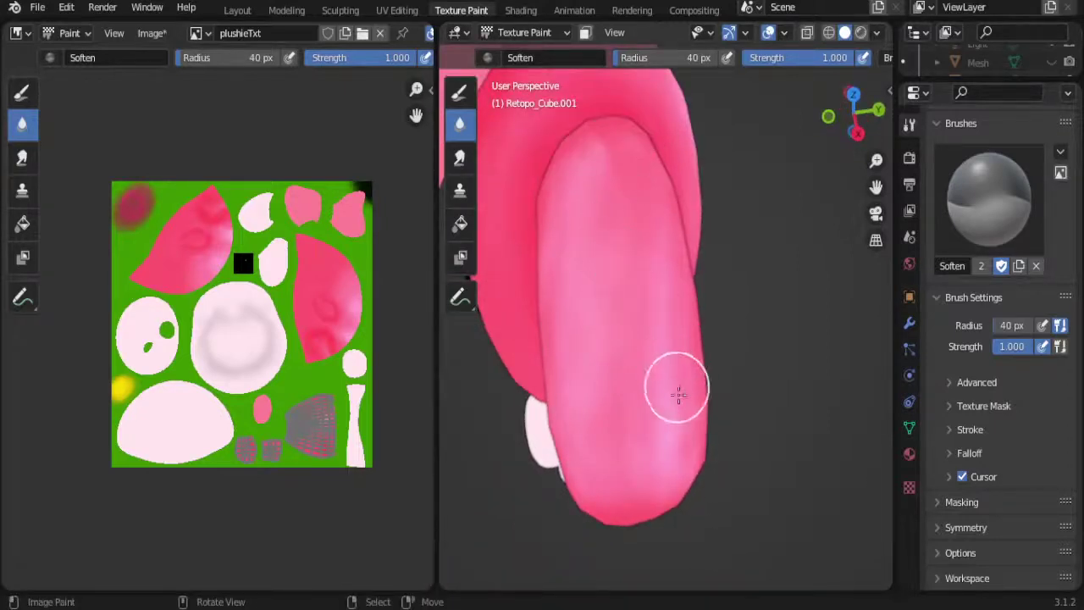
{"action": "middle_click_drag", "start_coordinate": [669, 428], "coordinate": [702, 363]}
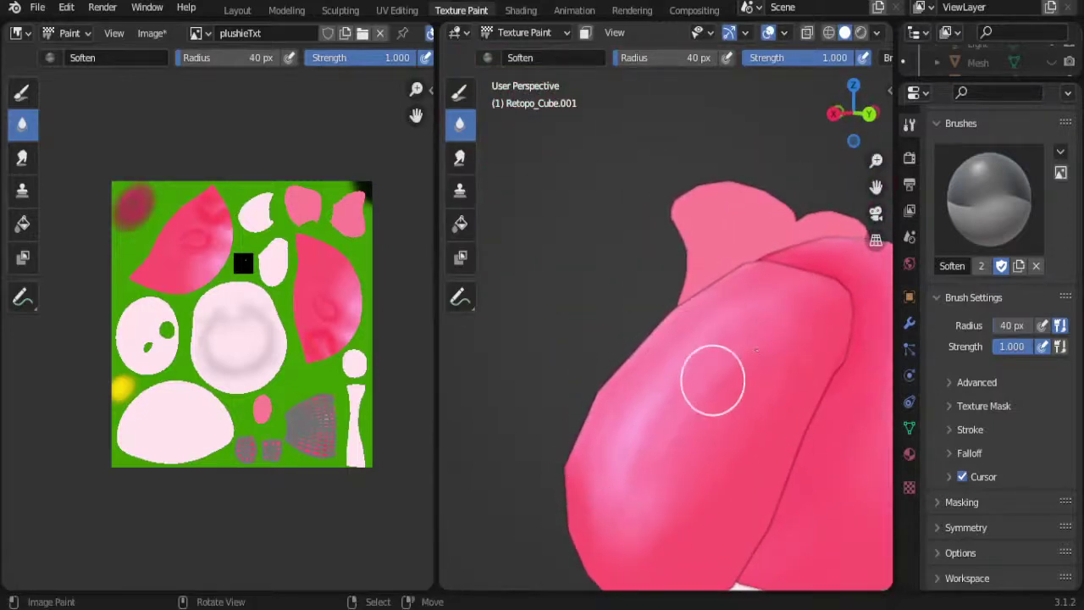
{"action": "middle_click_drag", "start_coordinate": [665, 378], "coordinate": [714, 387]}
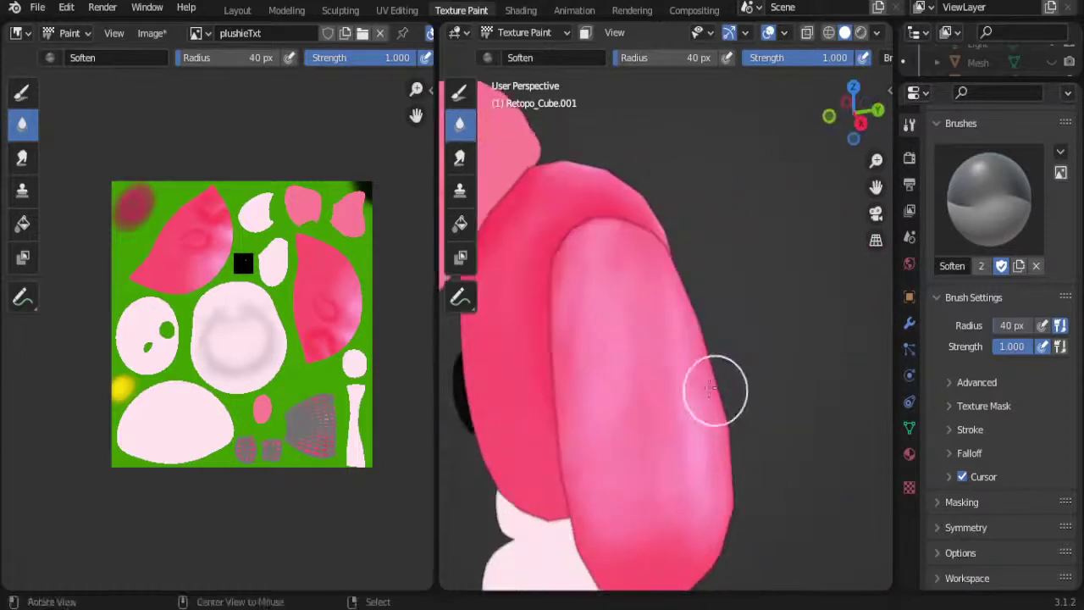
{"action": "key", "text": "f"}
{"action": "left_click", "coordinate": [687, 438]}
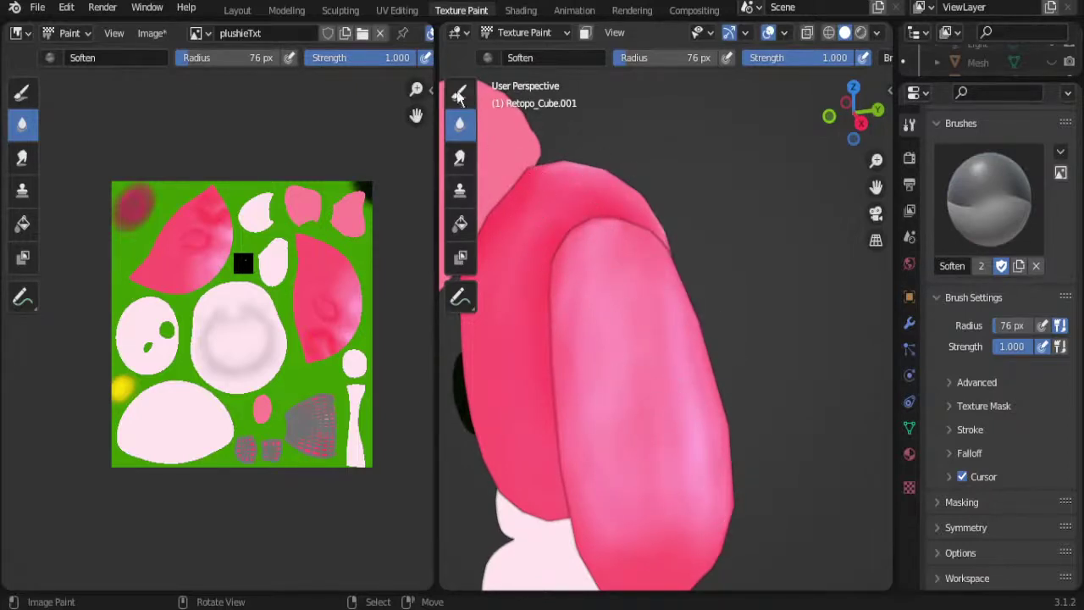
Step: Smear the pink shading up along the ear with the Smear brush
{"action": "left_click", "coordinate": [459, 160]}
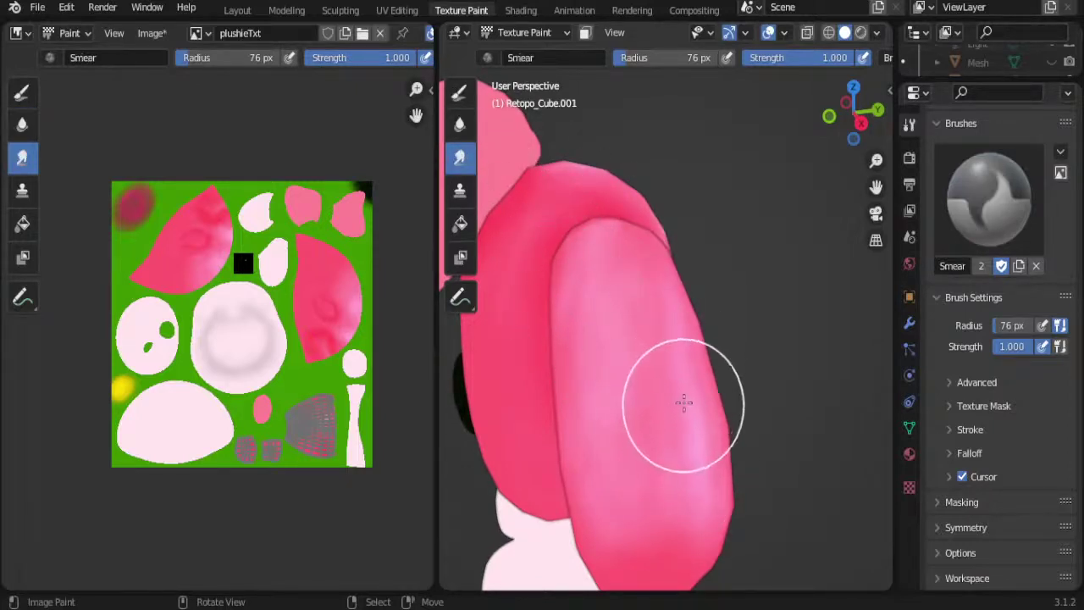
{"action": "middle_click_drag", "start_coordinate": [702, 424], "coordinate": [695, 407]}
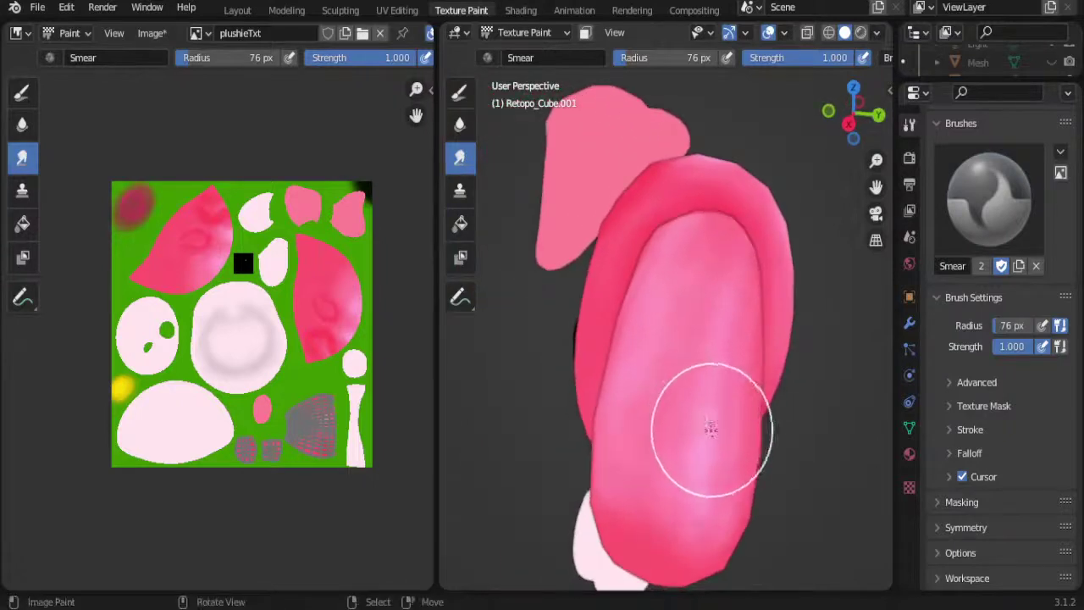
{"action": "left_click_drag", "start_coordinate": [662, 485], "coordinate": [726, 419]}
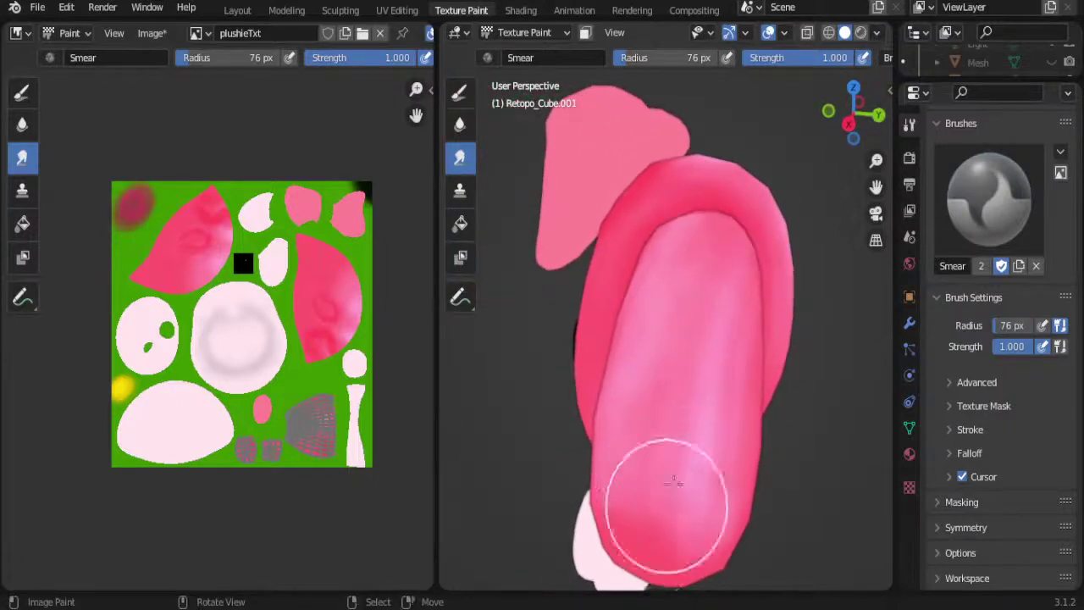
{"action": "middle_click_drag", "start_coordinate": [737, 447], "coordinate": [617, 312]}
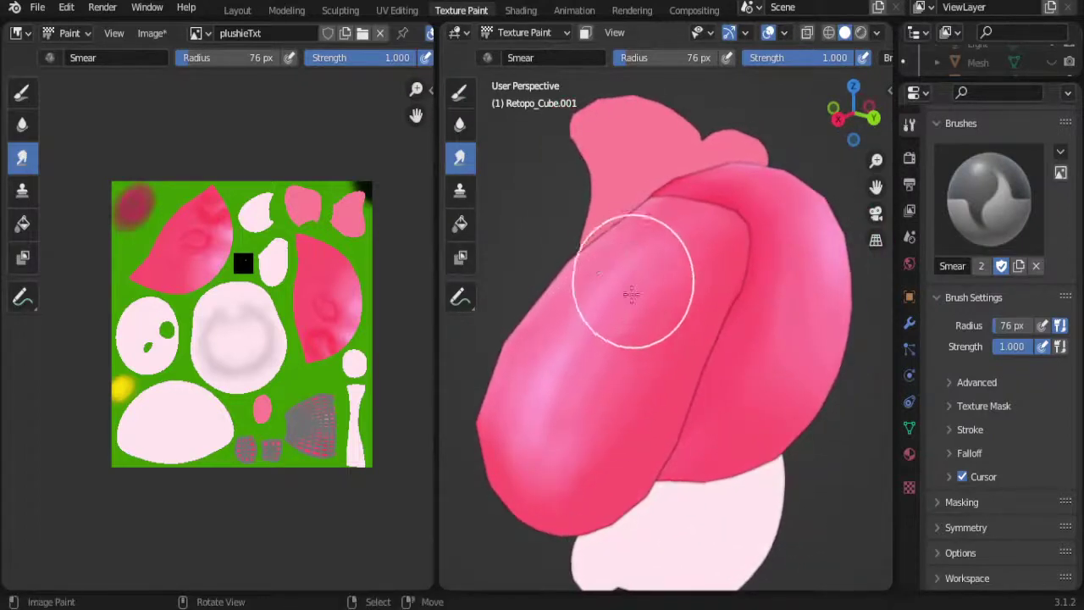
{"action": "left_click", "coordinate": [459, 93]}
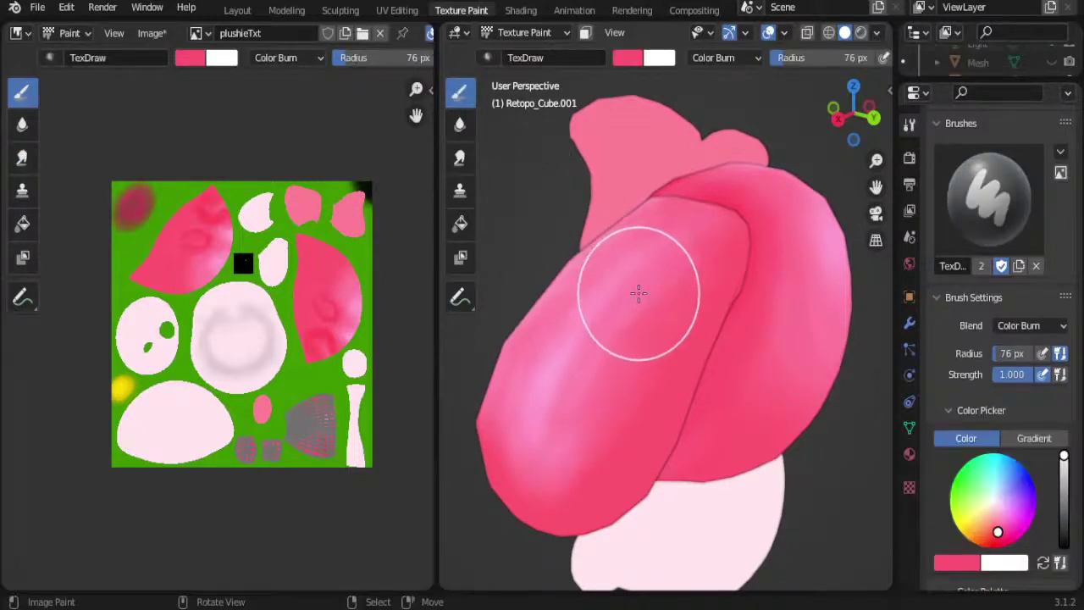
Step: Burn a darker shadow patch onto the ear, then soften its edges with the Soften brush
{"action": "left_click_drag", "start_coordinate": [649, 285], "coordinate": [592, 349]}
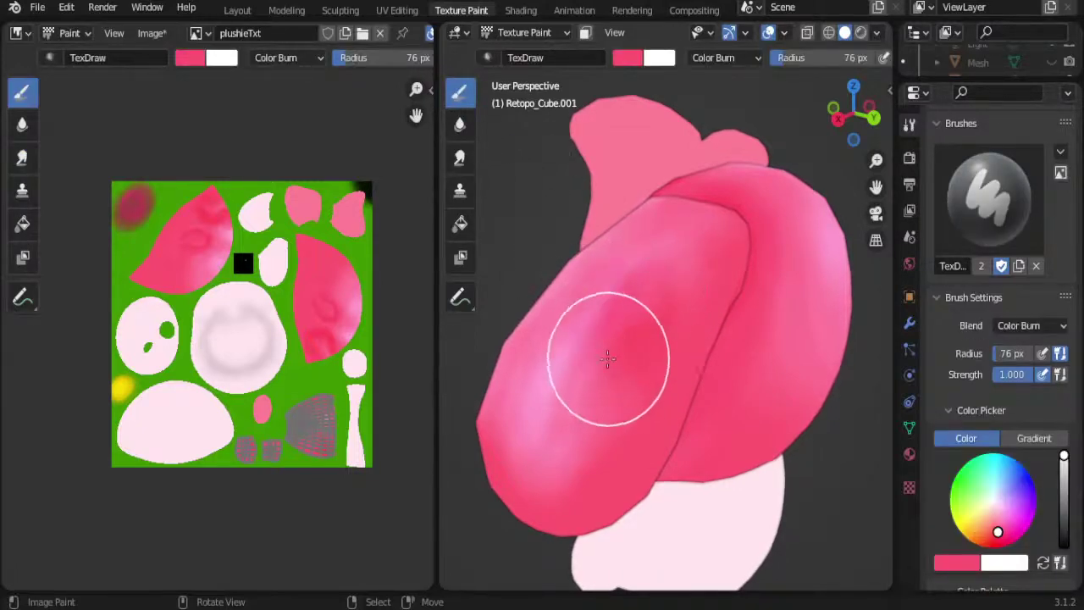
{"action": "left_click", "coordinate": [471, 128]}
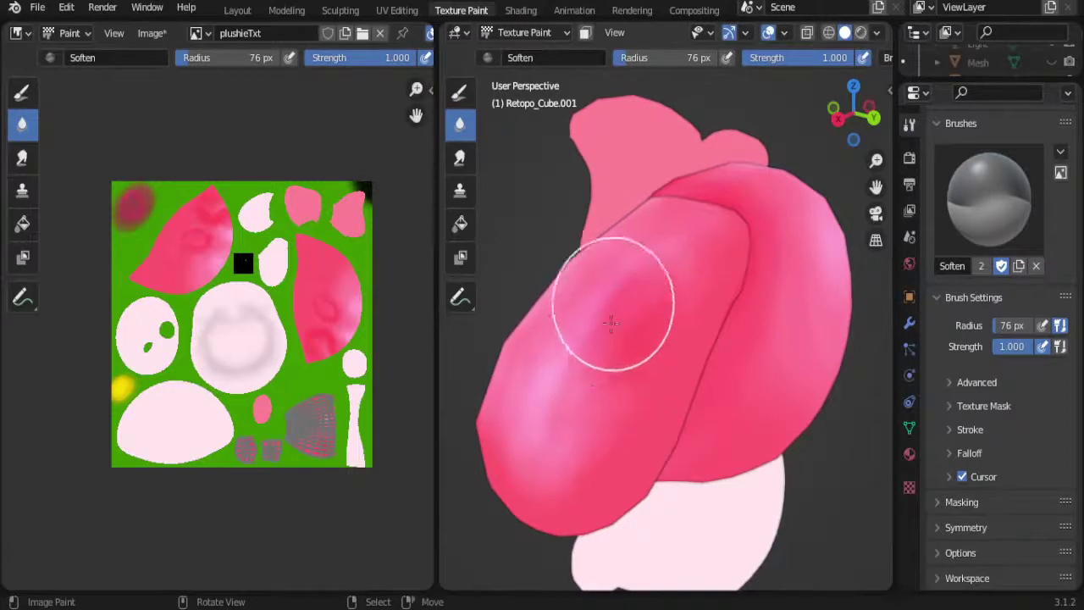
{"action": "mouse_move", "coordinate": [611, 322]}
{"action": "left_mouse_down"}
{"action": "mouse_move", "coordinate": [600, 307]}
{"action": "mouse_move", "coordinate": [618, 305]}
{"action": "left_mouse_up"}
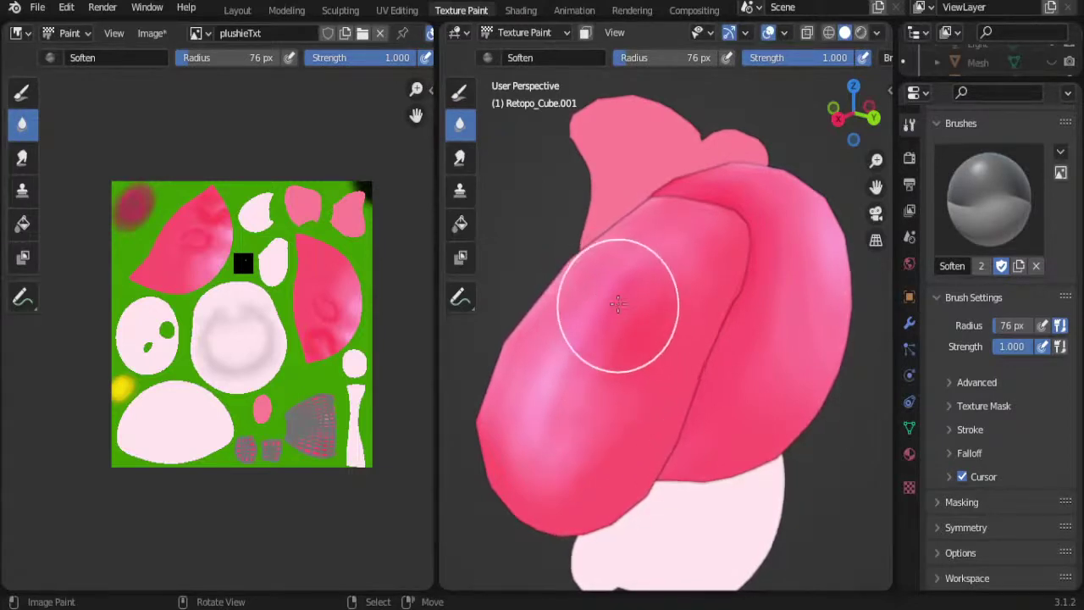
{"action": "middle_click_drag", "start_coordinate": [600, 314], "coordinate": [649, 331]}
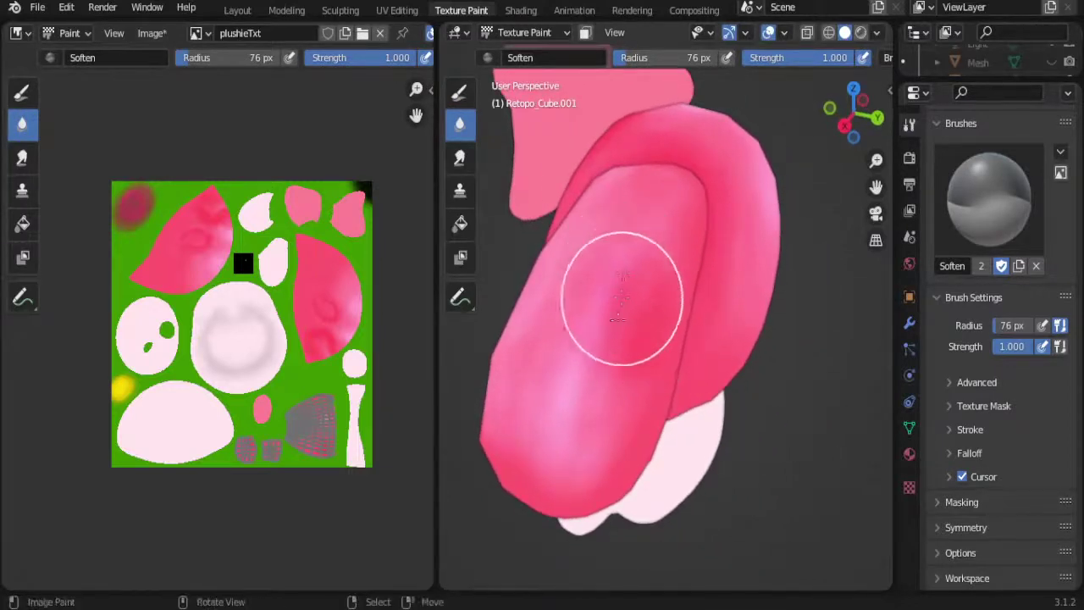
Step: Sample the ear's light pink and change the Draw brush blending from Color Burn to Mix
{"action": "key", "text": "s"}
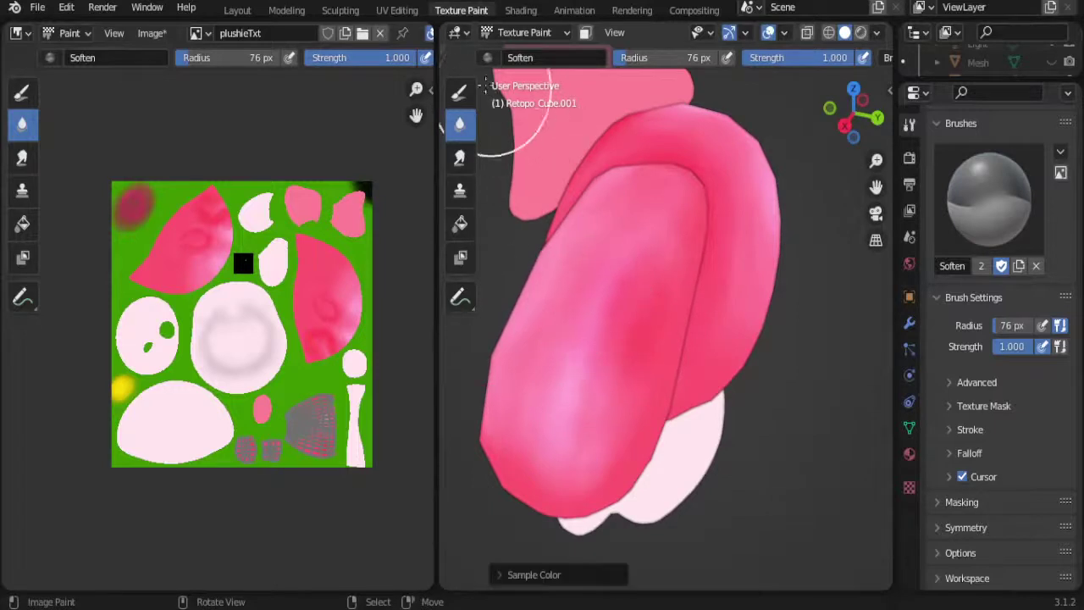
{"action": "left_click", "coordinate": [460, 92]}
{"action": "key", "text": "s"}
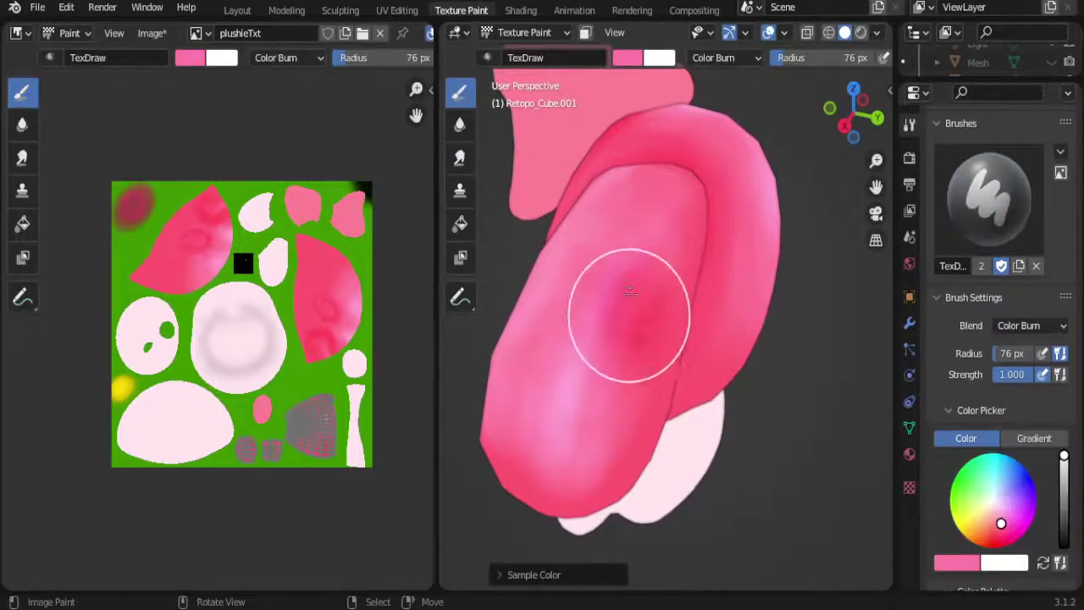
{"action": "left_click", "coordinate": [1022, 327]}
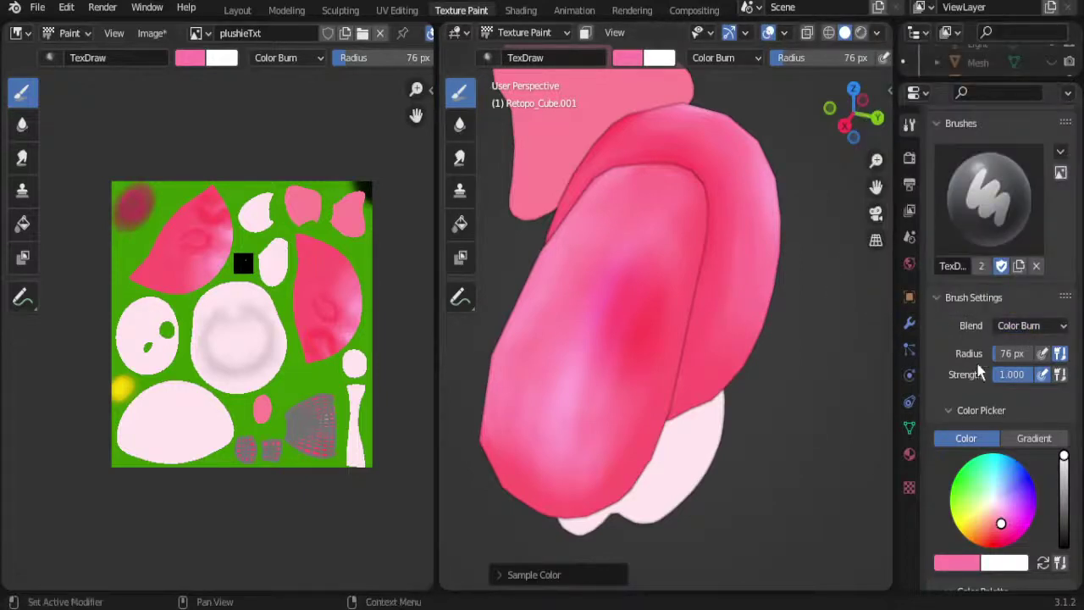
{"action": "left_click", "coordinate": [1022, 326]}
{"action": "left_click", "coordinate": [923, 302]}
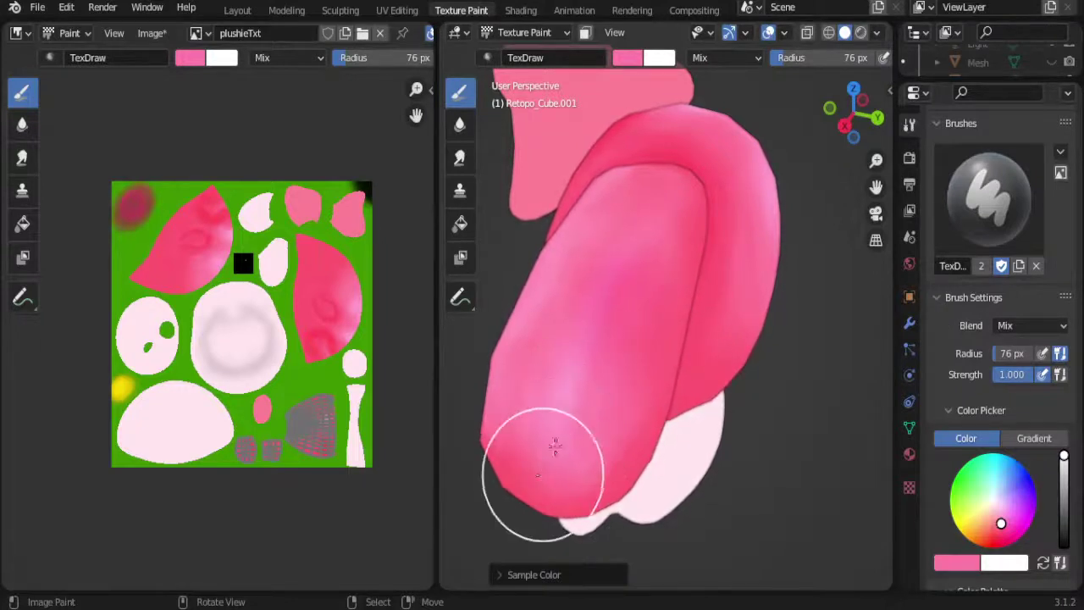
Step: Orbit in close to the ear and paint light pink highlights across it
{"action": "middle_click_drag", "start_coordinate": [600, 387], "coordinate": [605, 364]}
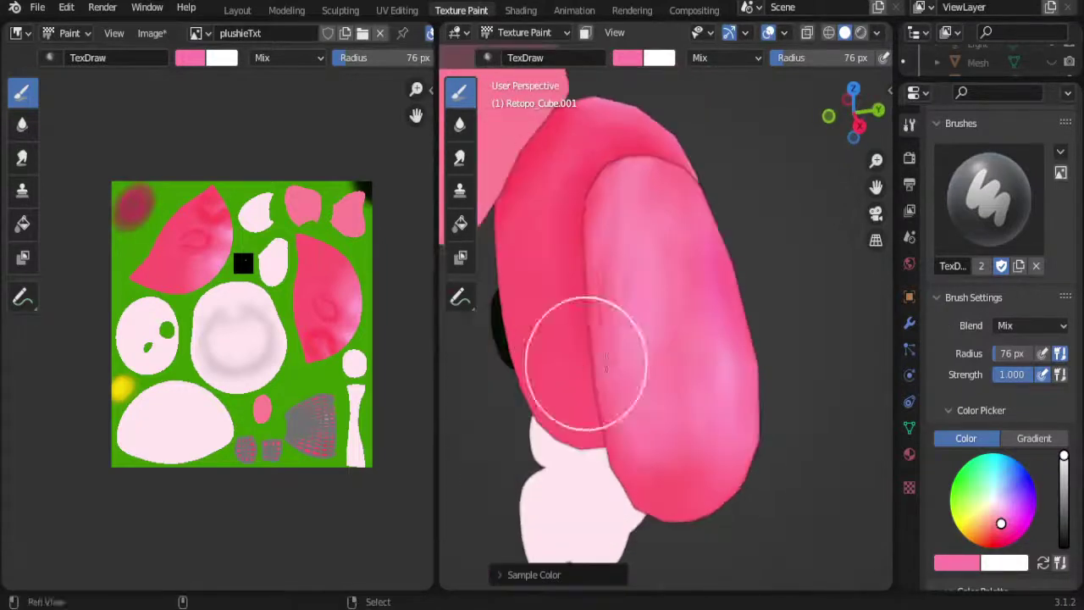
{"action": "middle_click_drag", "start_coordinate": [726, 290], "coordinate": [671, 326]}
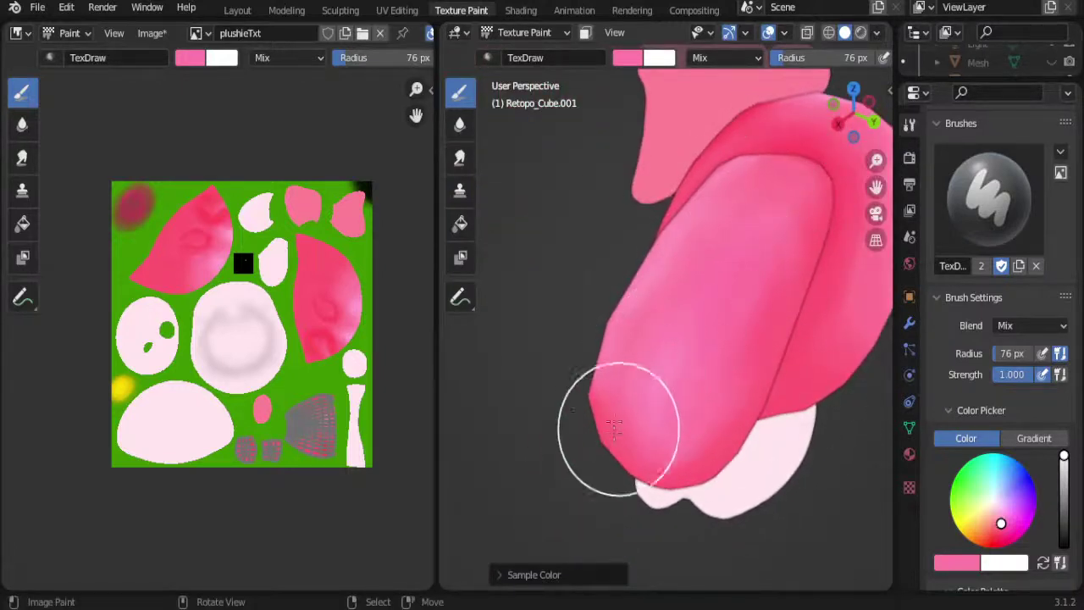
{"action": "mouse_move", "coordinate": [615, 426]}
{"action": "middle_mouse_down"}
{"action": "mouse_move", "coordinate": [649, 404]}
{"action": "mouse_move", "coordinate": [615, 401]}
{"action": "mouse_move", "coordinate": [624, 368]}
{"action": "mouse_move", "coordinate": [636, 368]}
{"action": "middle_mouse_up"}
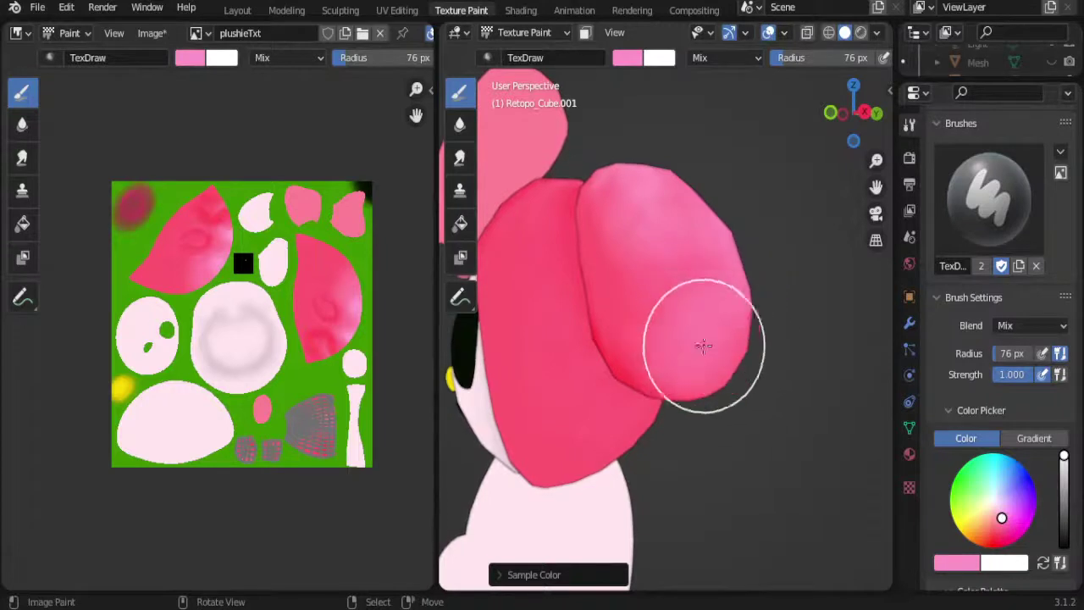
{"action": "middle_click_drag", "start_coordinate": [684, 279], "coordinate": [604, 273]}
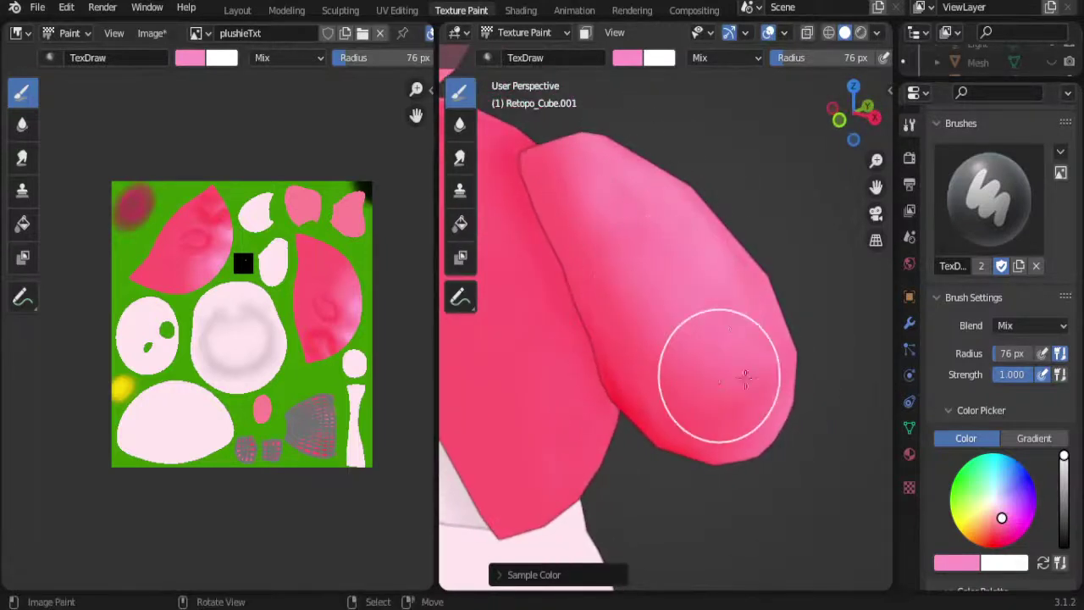
{"action": "mouse_move", "coordinate": [744, 377]}
{"action": "middle_mouse_down"}
{"action": "mouse_move", "coordinate": [739, 351]}
{"action": "mouse_move", "coordinate": [687, 355]}
{"action": "middle_mouse_up"}
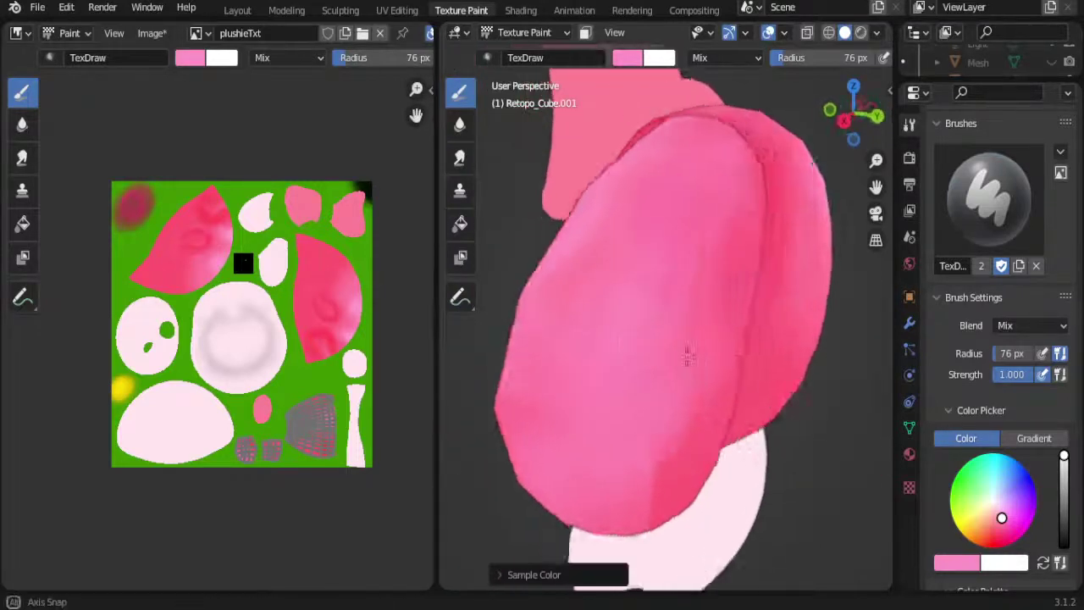
{"action": "scroll", "coordinate": [686, 355], "scroll_direction": "up", "scroll_amount": 3}
{"action": "scroll", "coordinate": [644, 330], "scroll_direction": "down", "scroll_amount": 3}
{"action": "mouse_move", "coordinate": [664, 331]}
{"action": "left_mouse_down"}
{"action": "mouse_move", "coordinate": [624, 368]}
{"action": "mouse_move", "coordinate": [638, 331]}
{"action": "mouse_move", "coordinate": [679, 308]}
{"action": "mouse_move", "coordinate": [703, 268]}
{"action": "mouse_move", "coordinate": [681, 272]}
{"action": "left_mouse_up"}
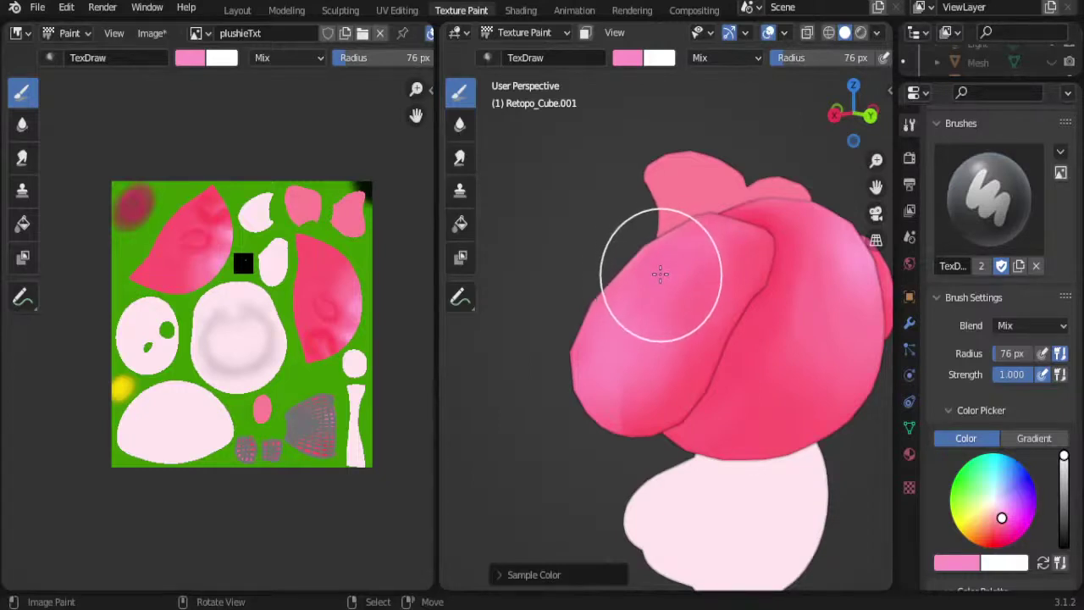
Step: Reduce the brush radius to 61 px and view the whole head from front and side
{"action": "mouse_move", "coordinate": [659, 273]}
{"action": "middle_mouse_down"}
{"action": "mouse_move", "coordinate": [641, 302]}
{"action": "mouse_move", "coordinate": [734, 350]}
{"action": "mouse_move", "coordinate": [667, 306]}
{"action": "middle_mouse_up"}
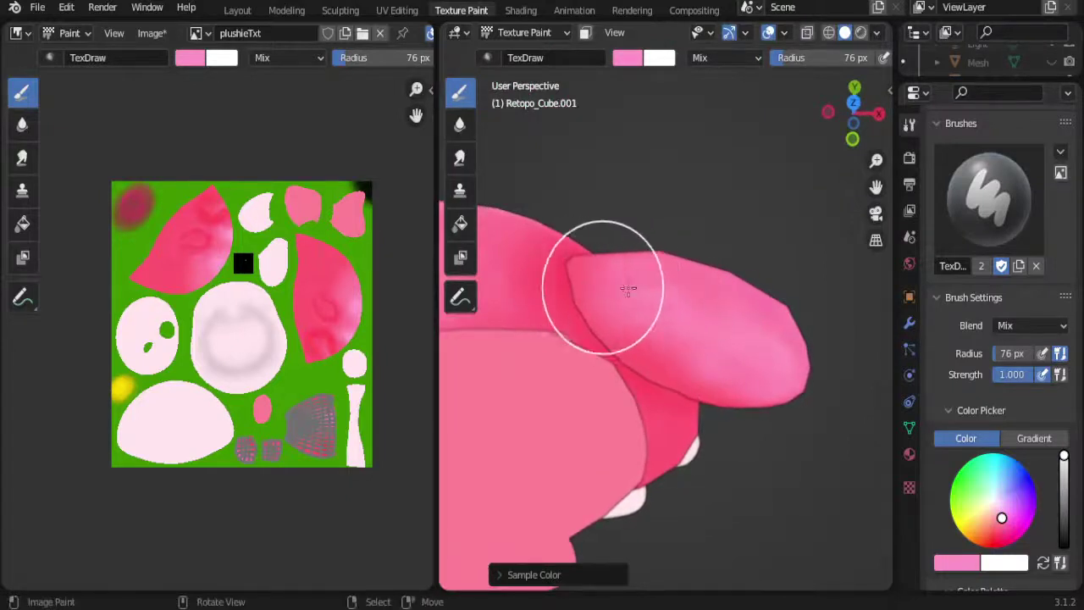
{"action": "key", "text": "f"}
{"action": "left_click", "coordinate": [664, 308]}
{"action": "mouse_move", "coordinate": [664, 308]}
{"action": "middle_mouse_down"}
{"action": "mouse_move", "coordinate": [713, 333]}
{"action": "mouse_move", "coordinate": [684, 314]}
{"action": "mouse_move", "coordinate": [604, 408]}
{"action": "middle_mouse_up"}
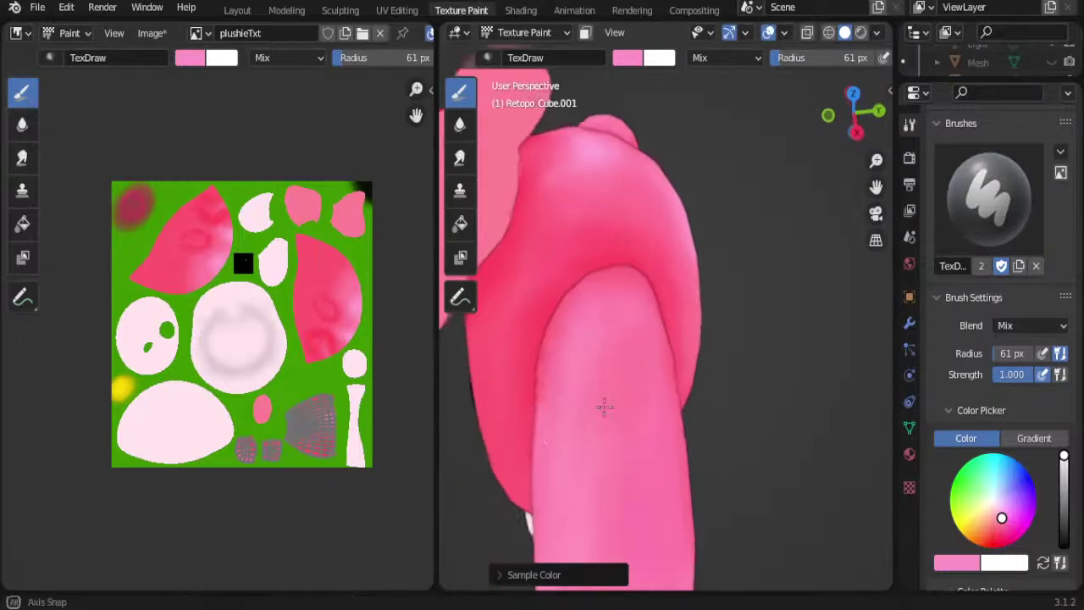
{"action": "scroll", "coordinate": [603, 408], "scroll_direction": "up", "scroll_amount": 2}
{"action": "scroll", "coordinate": [655, 363], "scroll_direction": "up", "scroll_amount": 2}
{"action": "scroll", "coordinate": [655, 363], "scroll_direction": "down", "scroll_amount": 6}
{"action": "middle_click_drag", "start_coordinate": [655, 363], "coordinate": [735, 293]}
{"action": "scroll", "coordinate": [636, 341], "scroll_direction": "down", "scroll_amount": 2}
{"action": "scroll", "coordinate": [646, 339], "scroll_direction": "down", "scroll_amount": 2}
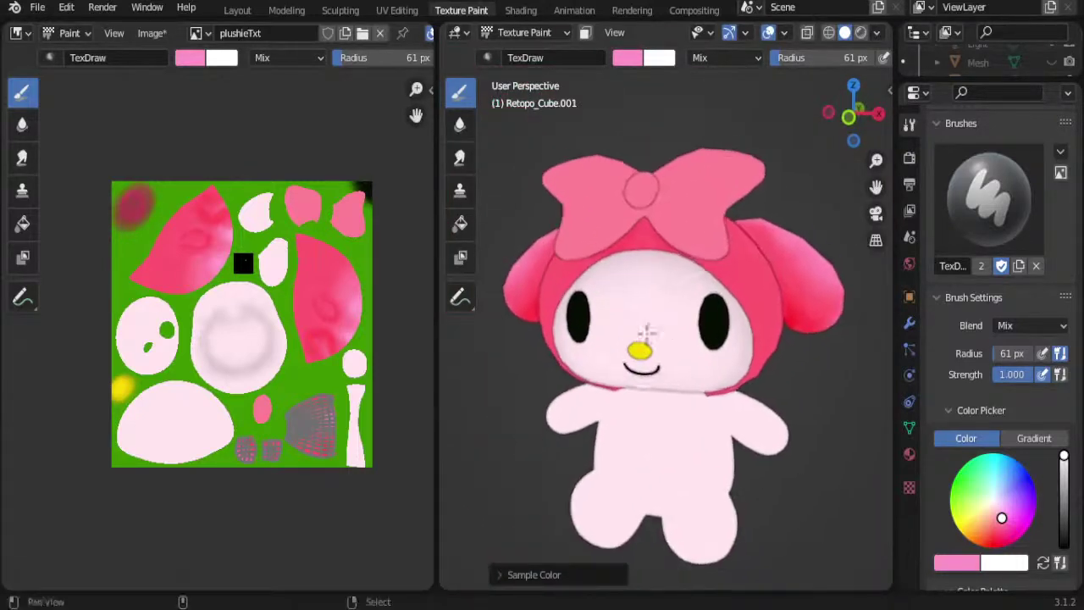
{"action": "mouse_move", "coordinate": [728, 338]}
{"action": "middle_mouse_down"}
{"action": "mouse_move", "coordinate": [648, 310]}
{"action": "mouse_move", "coordinate": [590, 305]}
{"action": "mouse_move", "coordinate": [713, 327]}
{"action": "mouse_move", "coordinate": [730, 291]}
{"action": "middle_mouse_up"}
{"action": "scroll", "coordinate": [718, 320], "scroll_direction": "up", "scroll_amount": 2}
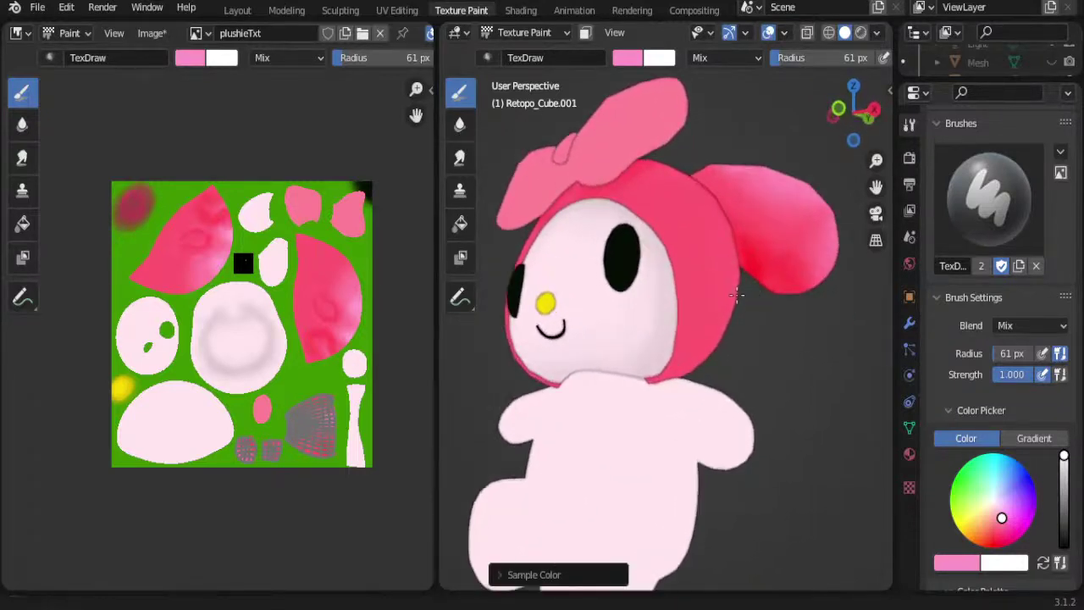
{"action": "scroll", "coordinate": [730, 291], "scroll_direction": "up", "scroll_amount": 3}
{"action": "left_click", "coordinate": [459, 124]}
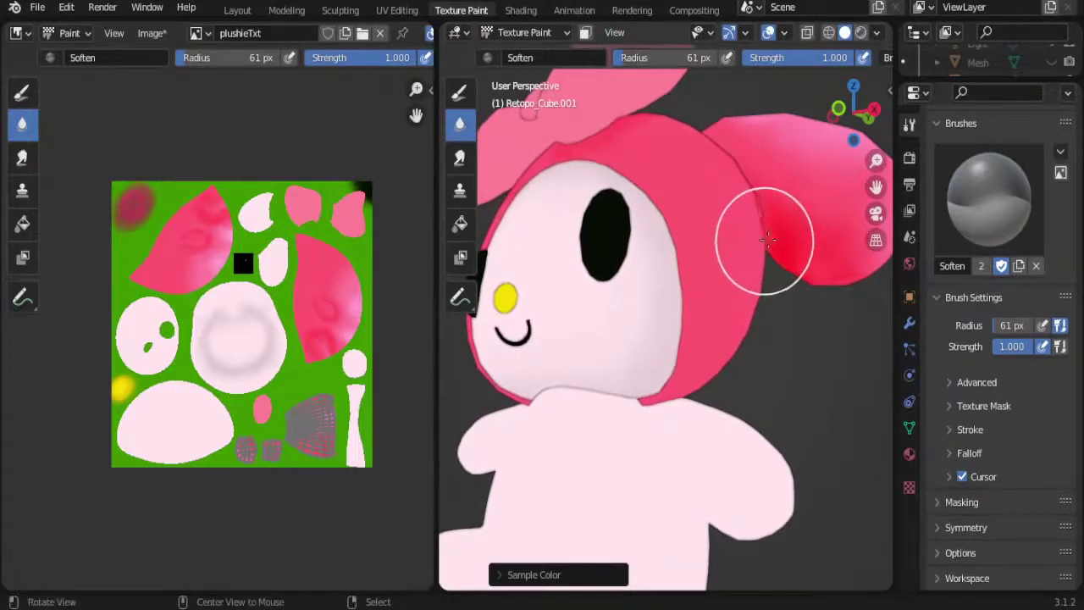
Step: Zoom and orbit out to check the softened ear–hood seam, then reselect the TexDraw brush
{"action": "scroll", "coordinate": [760, 222], "scroll_direction": "down", "scroll_amount": 4}
{"action": "mouse_move", "coordinate": [760, 222]}
{"action": "middle_mouse_down"}
{"action": "mouse_move", "coordinate": [709, 261]}
{"action": "mouse_move", "coordinate": [700, 353]}
{"action": "mouse_move", "coordinate": [748, 353]}
{"action": "mouse_move", "coordinate": [711, 341]}
{"action": "mouse_move", "coordinate": [793, 299]}
{"action": "mouse_move", "coordinate": [726, 285]}
{"action": "mouse_move", "coordinate": [620, 290]}
{"action": "mouse_move", "coordinate": [695, 293]}
{"action": "middle_mouse_up"}
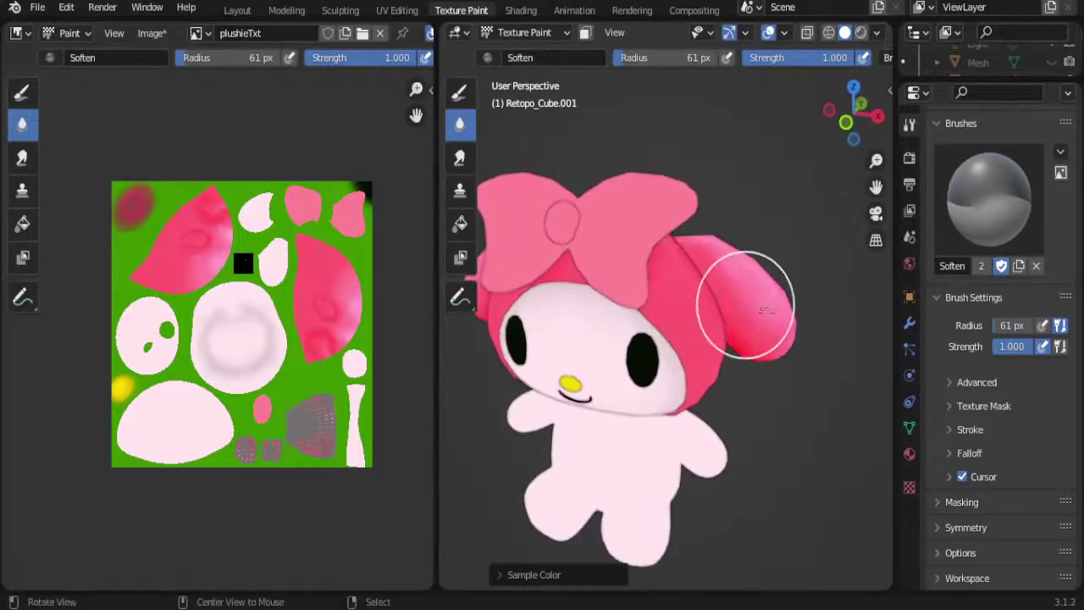
{"action": "left_click", "coordinate": [460, 92]}
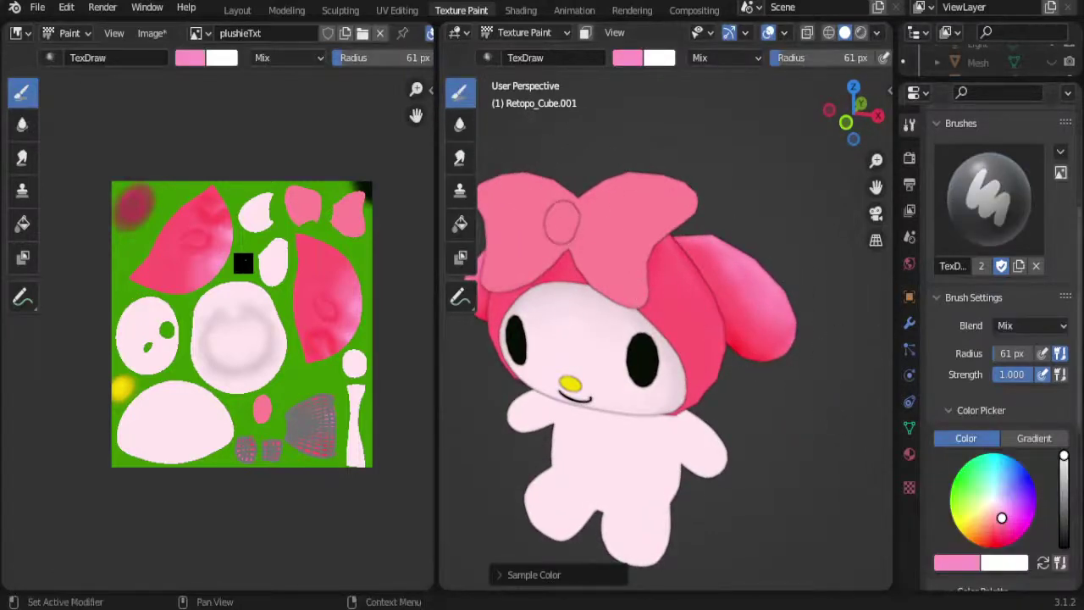
{"action": "scroll", "coordinate": [1030, 464], "scroll_direction": "down", "scroll_amount": 8}
Step: Paint darker pink shading down the ear and a deep red patch across it
{"action": "left_click", "coordinate": [1011, 330]}
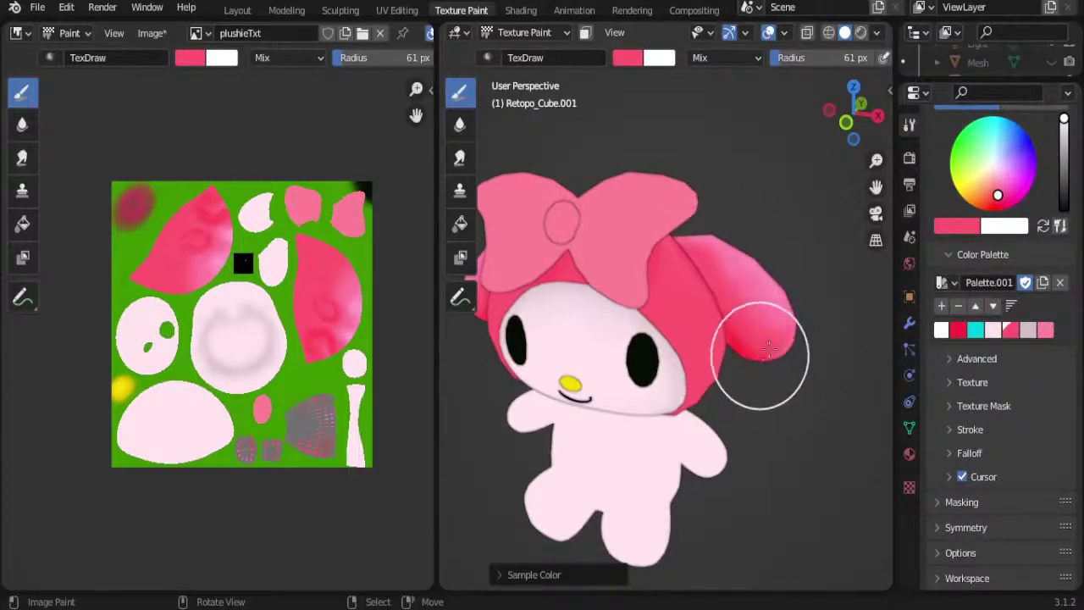
{"action": "middle_click_drag", "start_coordinate": [768, 349], "coordinate": [624, 327]}
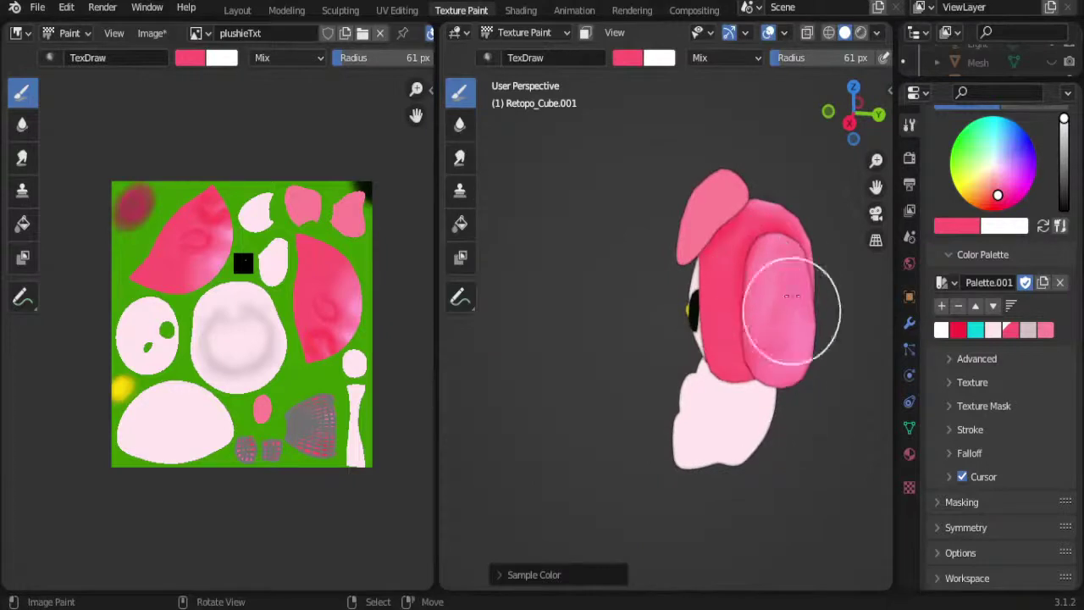
{"action": "mouse_move", "coordinate": [789, 378]}
{"action": "middle_mouse_down"}
{"action": "mouse_move", "coordinate": [714, 407]}
{"action": "mouse_move", "coordinate": [756, 309]}
{"action": "mouse_move", "coordinate": [822, 310]}
{"action": "mouse_move", "coordinate": [738, 277]}
{"action": "middle_mouse_up"}
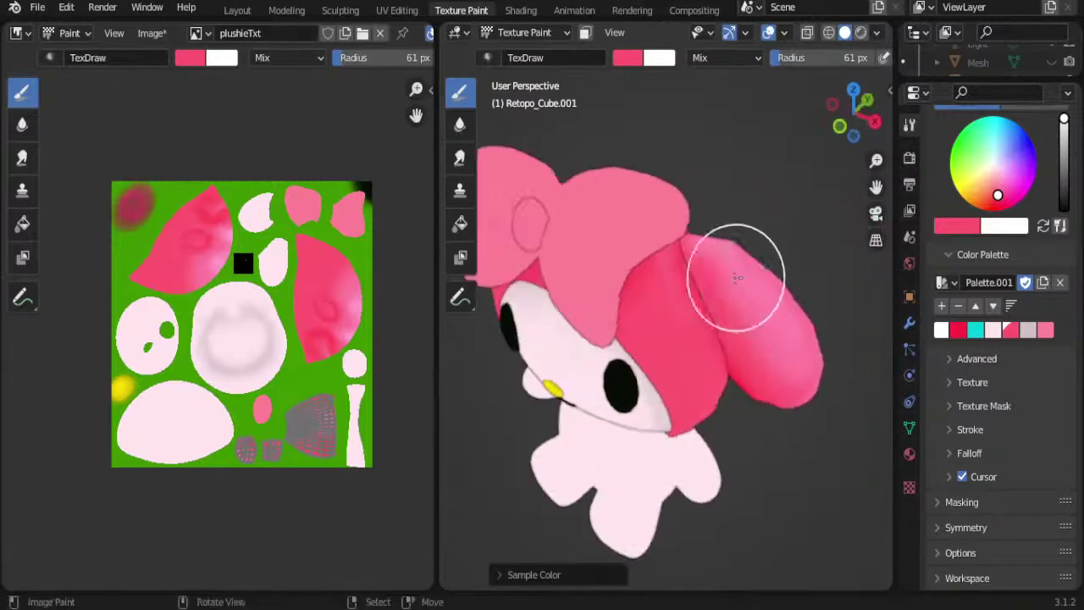
{"action": "left_click_drag", "start_coordinate": [714, 267], "coordinate": [756, 387]}
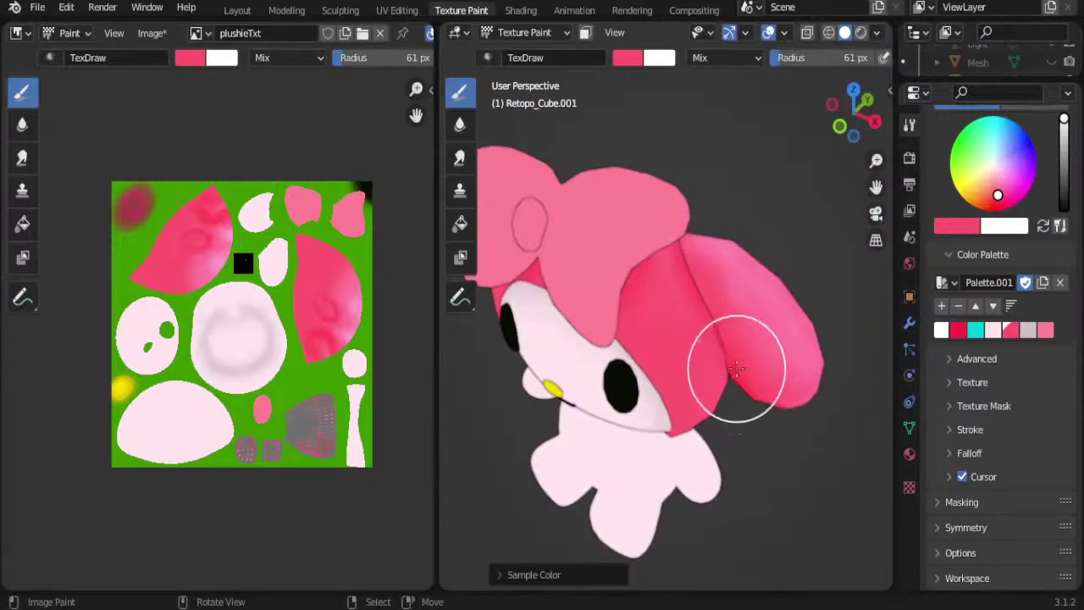
{"action": "mouse_move", "coordinate": [689, 363]}
{"action": "middle_mouse_down"}
{"action": "mouse_move", "coordinate": [725, 339]}
{"action": "mouse_move", "coordinate": [689, 344]}
{"action": "mouse_move", "coordinate": [753, 412]}
{"action": "mouse_move", "coordinate": [681, 319]}
{"action": "mouse_move", "coordinate": [779, 338]}
{"action": "middle_mouse_up"}
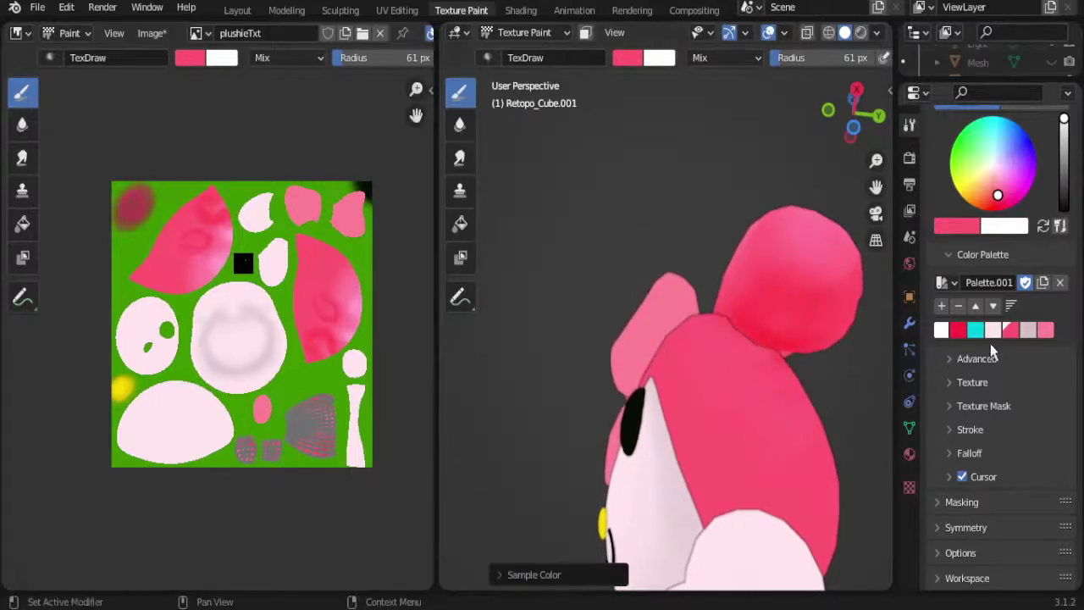
{"action": "middle_click_drag", "start_coordinate": [706, 285], "coordinate": [821, 292]}
{"action": "left_click_drag", "start_coordinate": [822, 292], "coordinate": [751, 285]}
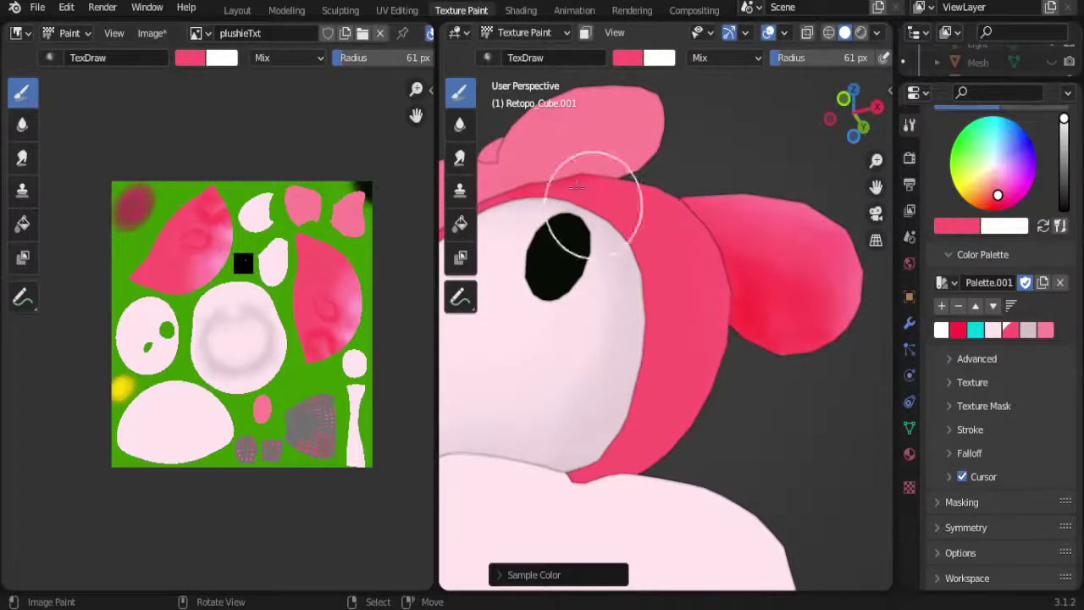
Step: Blur the deep red ear patch with the Soften brush and orbit to the ear's back to check it
{"action": "left_click", "coordinate": [459, 125]}
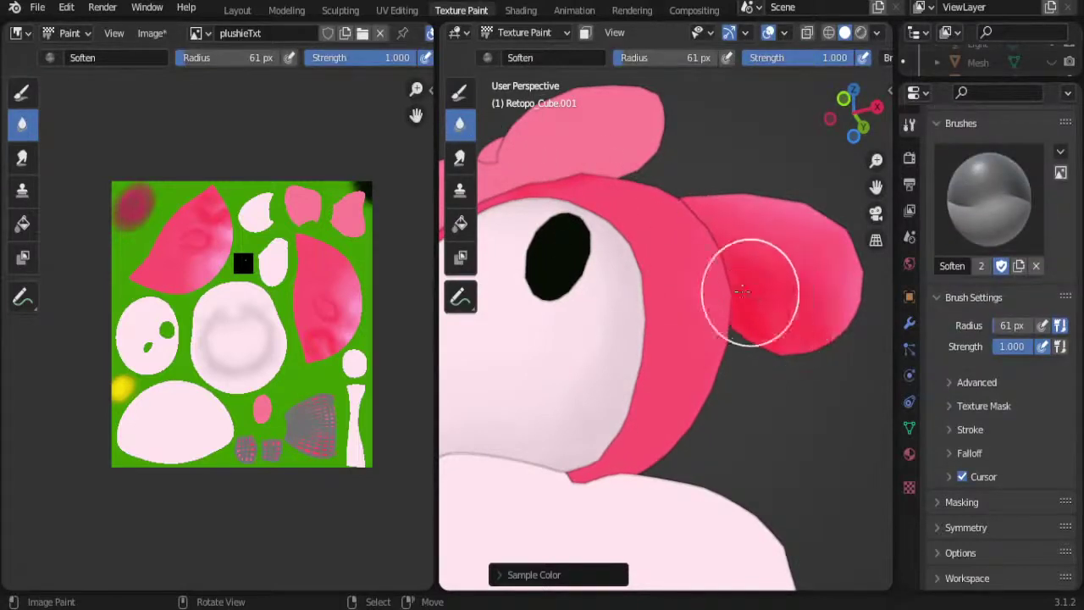
{"action": "mouse_move", "coordinate": [761, 328]}
{"action": "left_mouse_down"}
{"action": "mouse_move", "coordinate": [718, 285]}
{"action": "mouse_move", "coordinate": [817, 359]}
{"action": "mouse_move", "coordinate": [768, 254]}
{"action": "mouse_move", "coordinate": [749, 280]}
{"action": "left_mouse_up"}
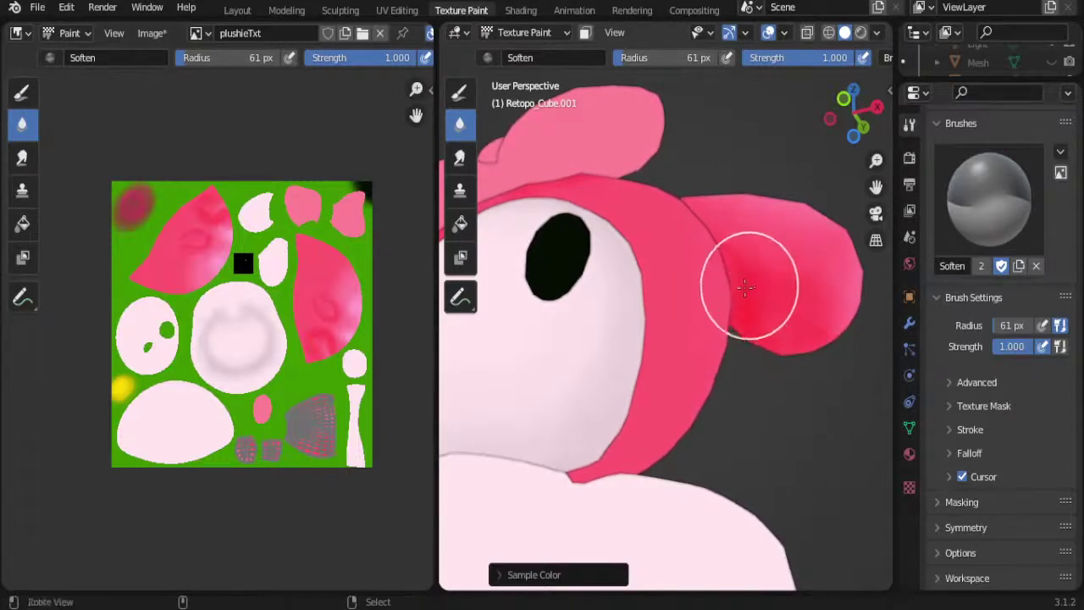
{"action": "scroll", "coordinate": [737, 288], "scroll_direction": "down", "scroll_amount": 5}
{"action": "scroll", "coordinate": [741, 315], "scroll_direction": "down", "scroll_amount": 3}
{"action": "scroll", "coordinate": [753, 313], "scroll_direction": "up", "scroll_amount": 1}
{"action": "scroll", "coordinate": [749, 305], "scroll_direction": "up", "scroll_amount": 4}
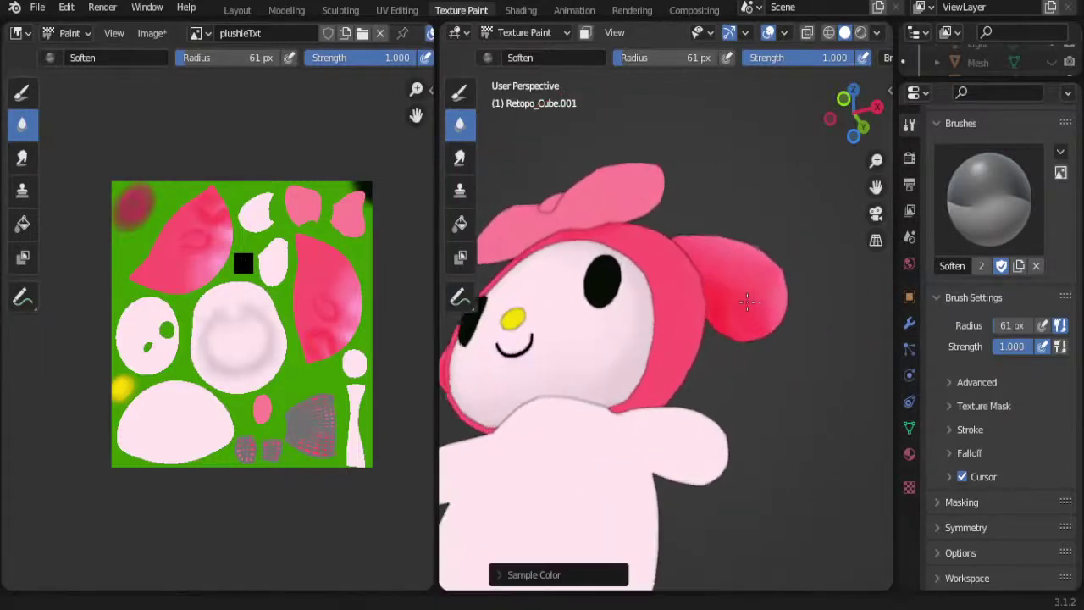
{"action": "scroll", "coordinate": [747, 297], "scroll_direction": "up", "scroll_amount": 3}
{"action": "scroll", "coordinate": [747, 298], "scroll_direction": "up", "scroll_amount": 1}
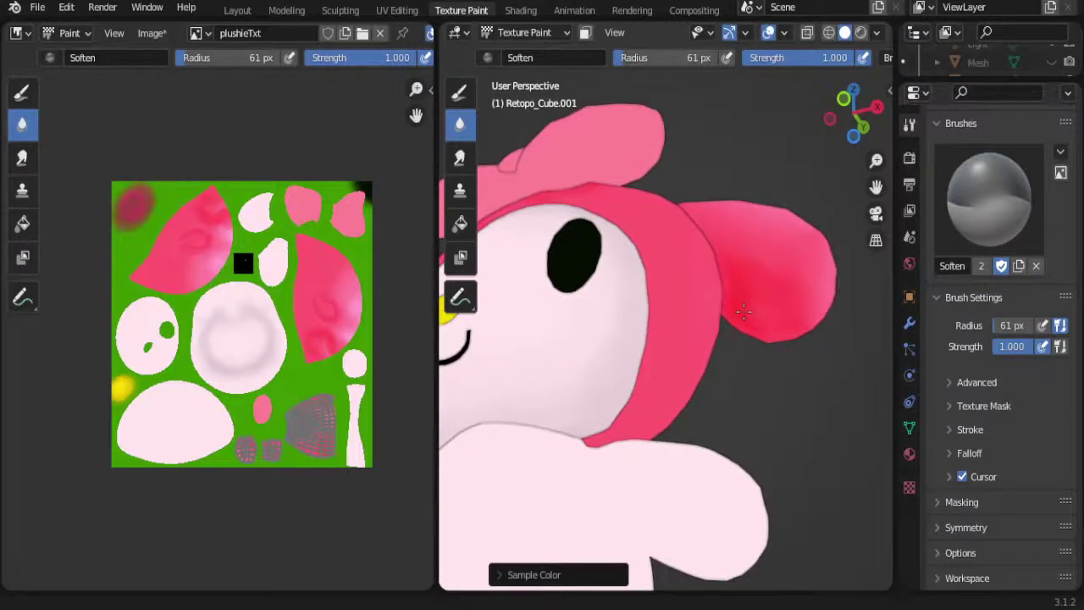
{"action": "middle_click_drag", "start_coordinate": [743, 311], "coordinate": [673, 285]}
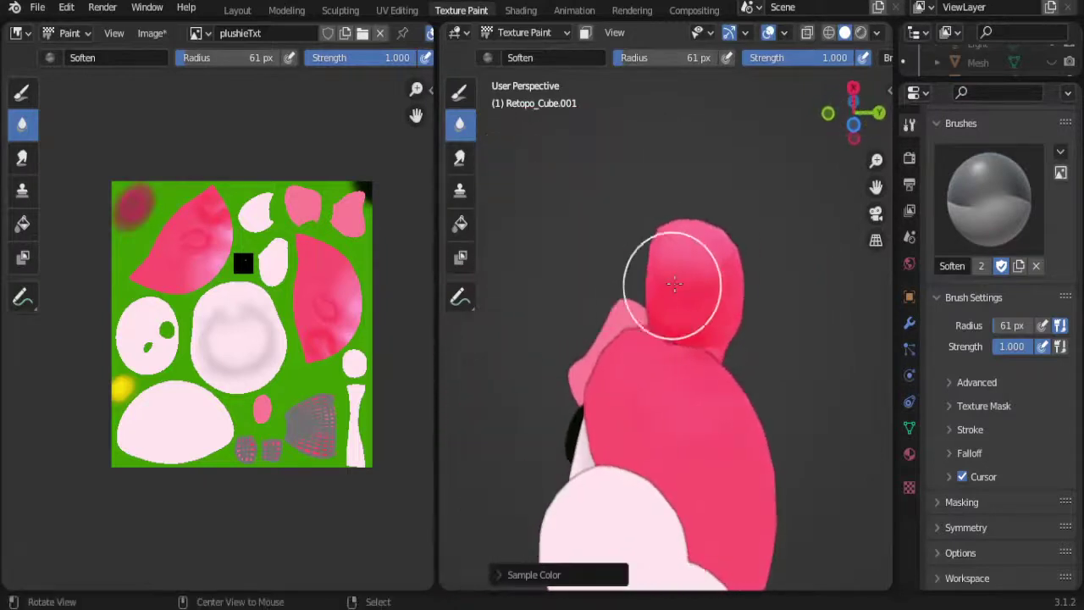
{"action": "mouse_move", "coordinate": [764, 331]}
{"action": "middle_mouse_down"}
{"action": "mouse_move", "coordinate": [681, 352]}
{"action": "mouse_move", "coordinate": [742, 279]}
{"action": "mouse_move", "coordinate": [759, 300]}
{"action": "mouse_move", "coordinate": [695, 355]}
{"action": "middle_mouse_up"}
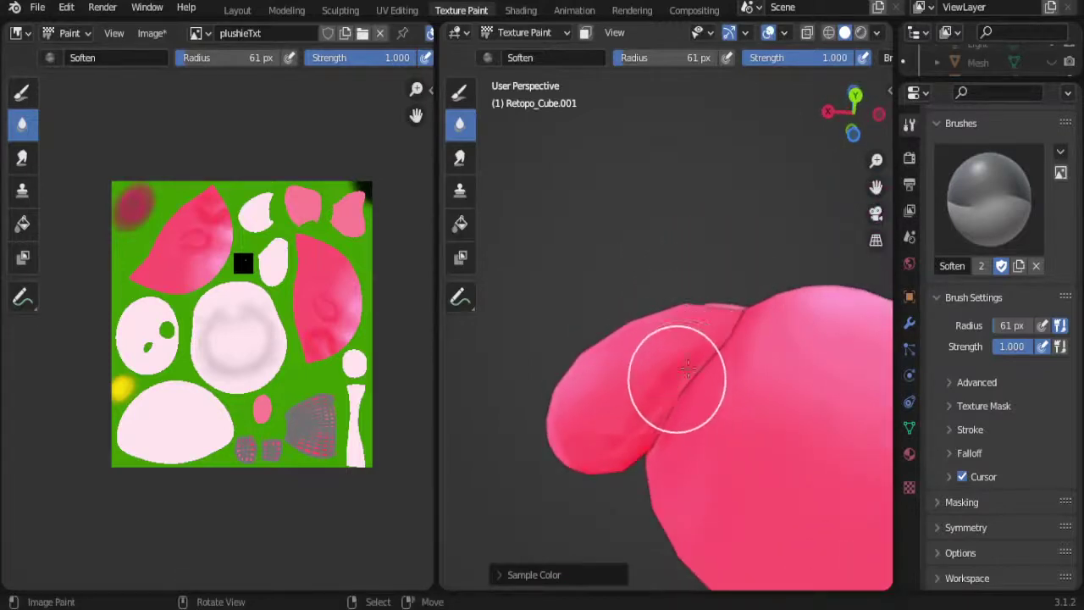
Step: Switch to the TexDraw brush at 47 px radius and orbit to a side angle of the ear
{"action": "left_click", "coordinate": [462, 95]}
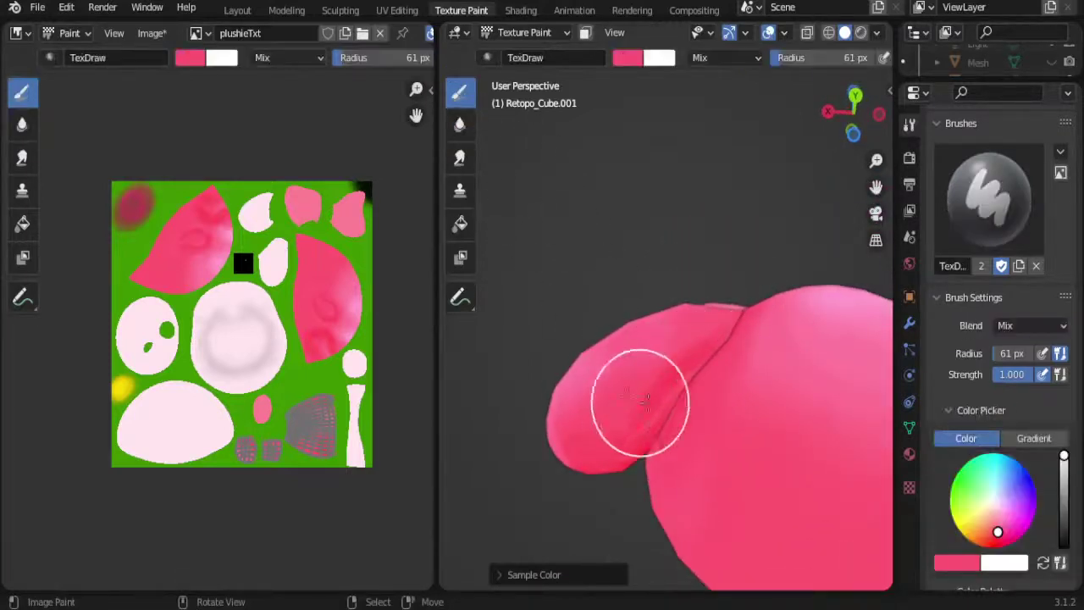
{"action": "key", "text": "f"}
{"action": "left_click", "coordinate": [679, 375]}
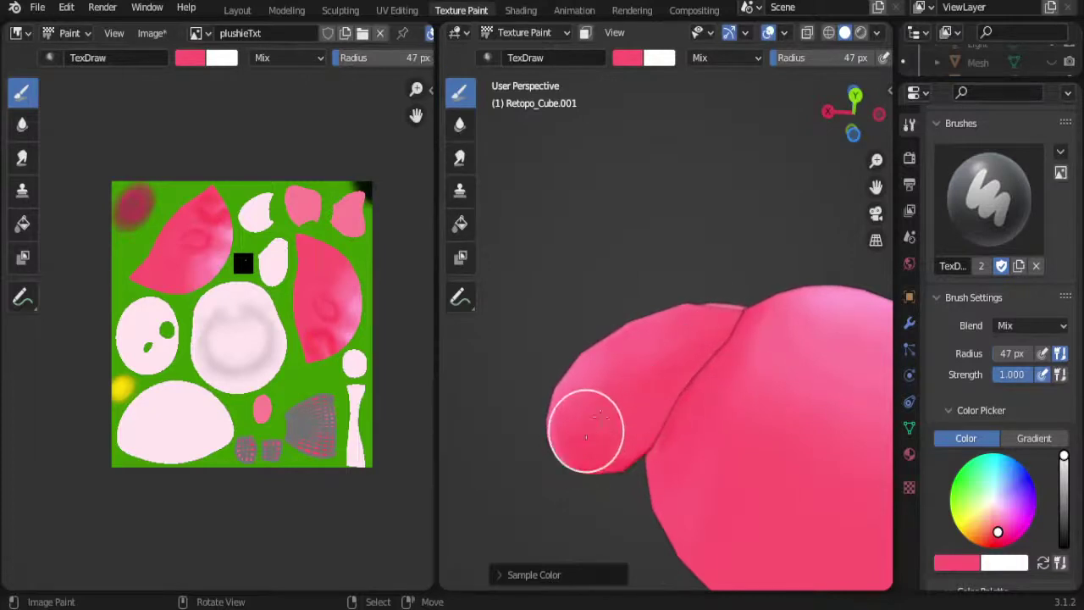
{"action": "mouse_move", "coordinate": [576, 416]}
{"action": "middle_mouse_down"}
{"action": "mouse_move", "coordinate": [561, 404]}
{"action": "mouse_move", "coordinate": [661, 416]}
{"action": "mouse_move", "coordinate": [581, 382]}
{"action": "mouse_move", "coordinate": [566, 398]}
{"action": "middle_mouse_up"}
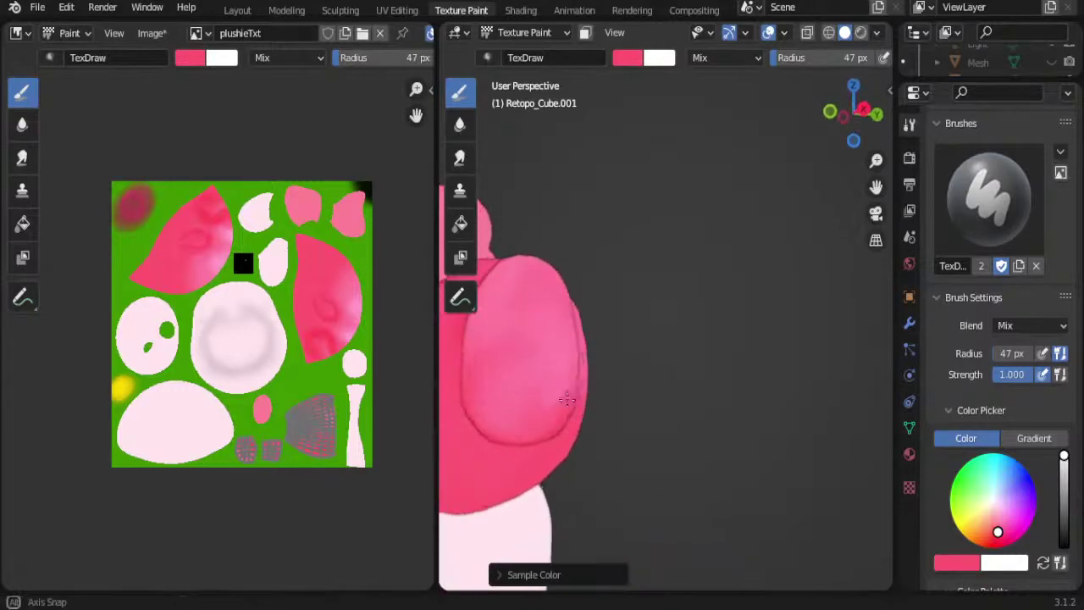
{"action": "scroll", "coordinate": [567, 399], "scroll_direction": "down", "scroll_amount": 5}
{"action": "scroll", "coordinate": [593, 372], "scroll_direction": "down", "scroll_amount": 2}
{"action": "key", "text": "alt+shift"}
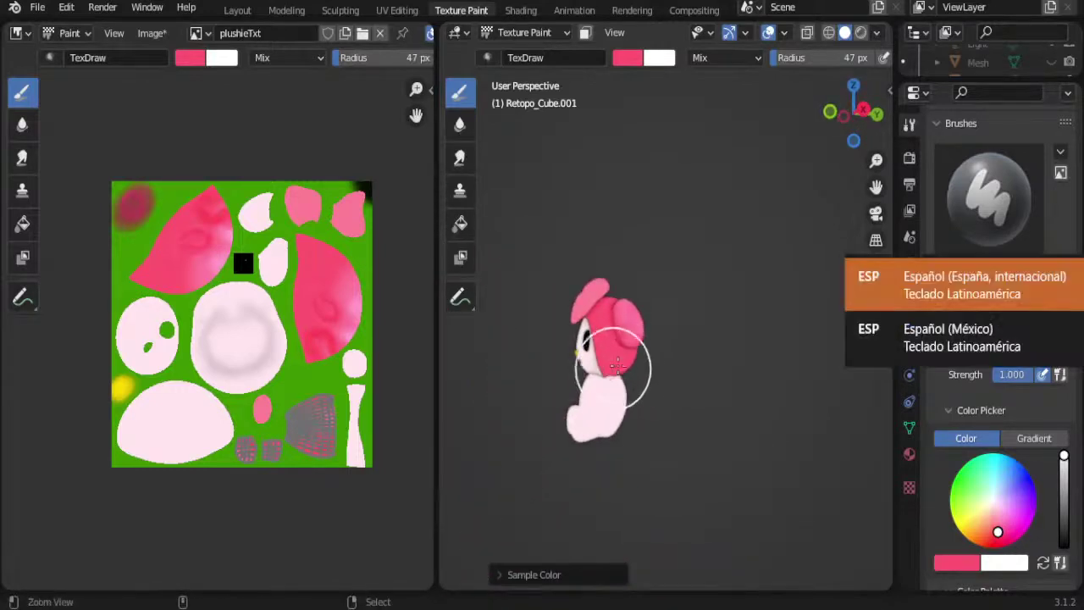
{"action": "middle_click_drag", "start_coordinate": [624, 375], "coordinate": [574, 315]}
{"action": "scroll", "coordinate": [617, 364], "scroll_direction": "up", "scroll_amount": 3}
{"action": "scroll", "coordinate": [613, 383], "scroll_direction": "up", "scroll_amount": 2}
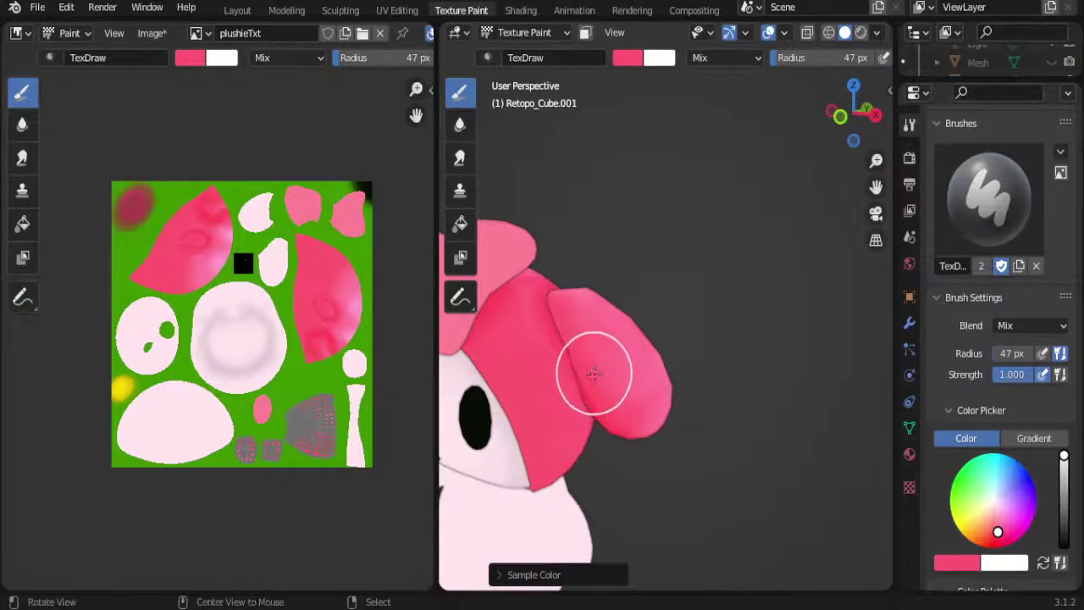
{"action": "mouse_move", "coordinate": [594, 372]}
{"action": "middle_mouse_down"}
{"action": "mouse_move", "coordinate": [624, 370]}
{"action": "mouse_move", "coordinate": [653, 347]}
{"action": "mouse_move", "coordinate": [647, 303]}
{"action": "middle_mouse_up"}
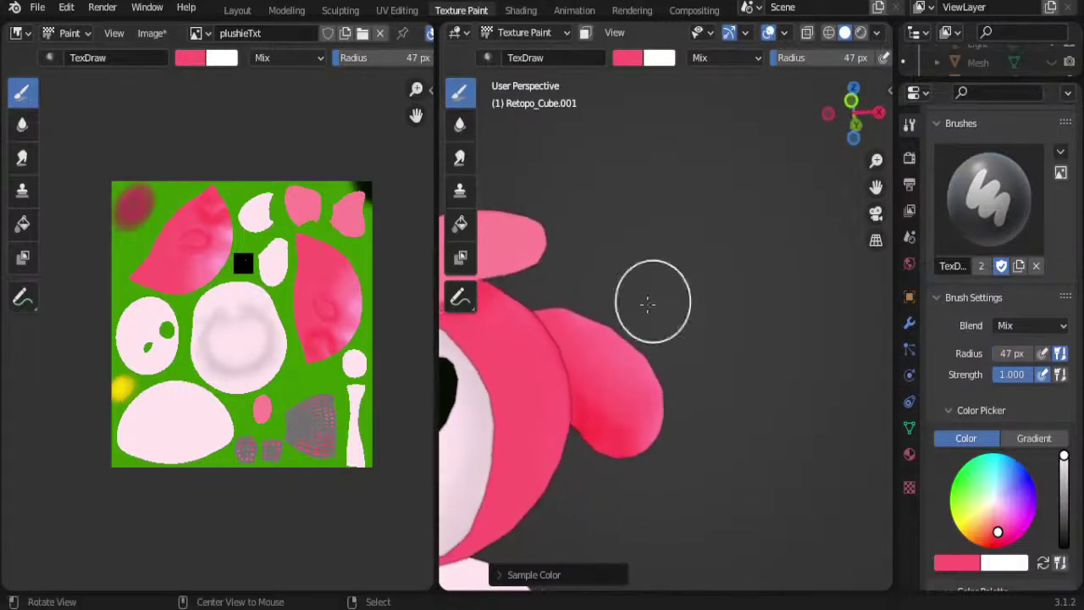
Step: Dab darker red onto the ear near the hood seam, then shrink the brush to 36 px
{"action": "left_click", "coordinate": [599, 398]}
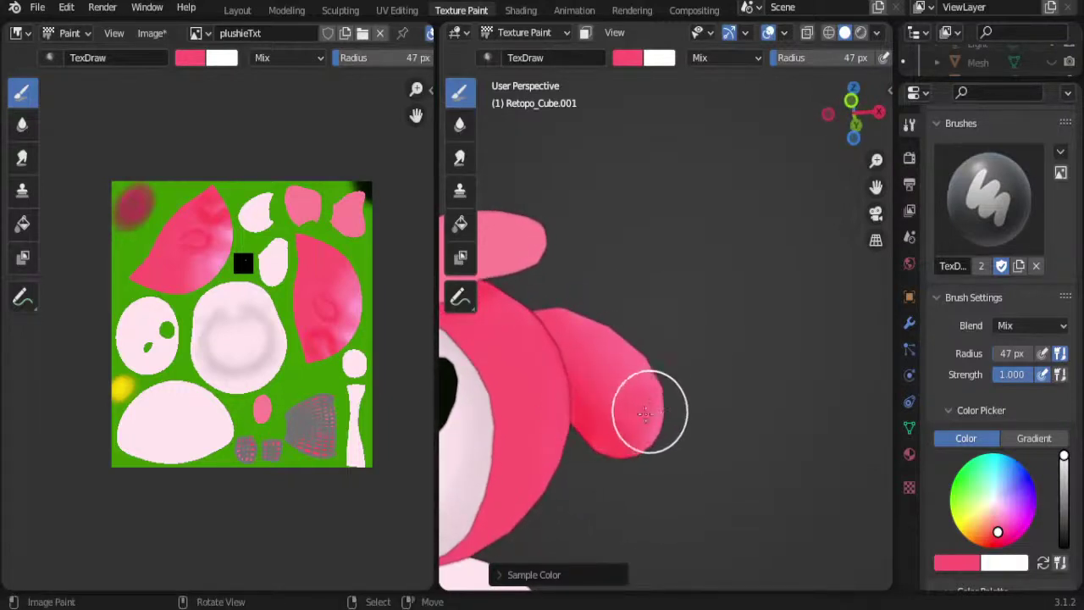
{"action": "mouse_move", "coordinate": [644, 434]}
{"action": "middle_mouse_down"}
{"action": "mouse_move", "coordinate": [563, 411]}
{"action": "mouse_move", "coordinate": [591, 406]}
{"action": "mouse_move", "coordinate": [576, 389]}
{"action": "middle_mouse_up"}
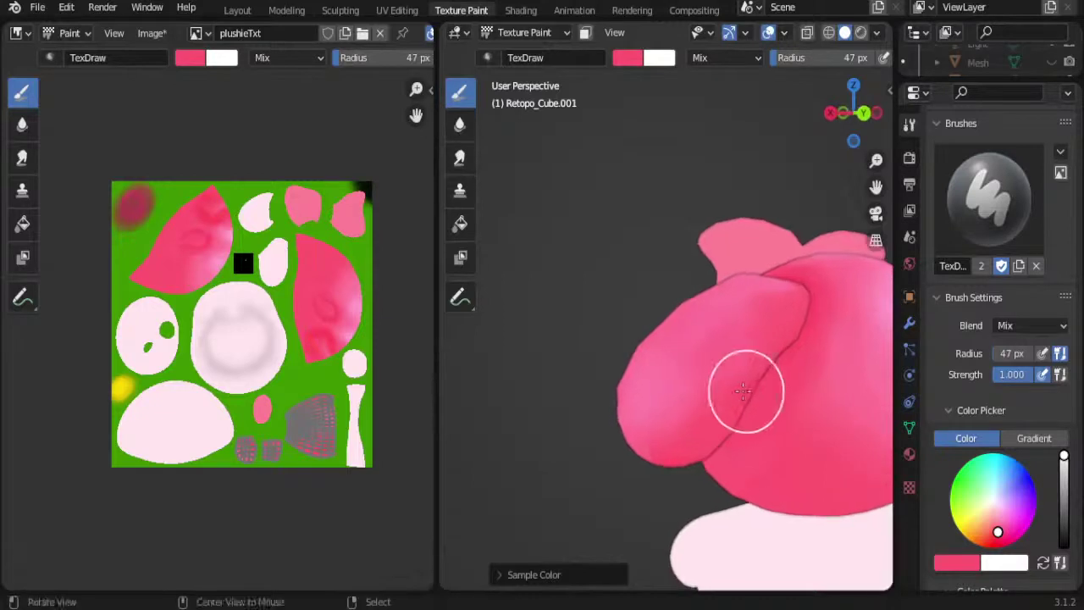
{"action": "mouse_move", "coordinate": [744, 374]}
{"action": "middle_mouse_down"}
{"action": "mouse_move", "coordinate": [763, 386]}
{"action": "mouse_move", "coordinate": [724, 364]}
{"action": "middle_mouse_up"}
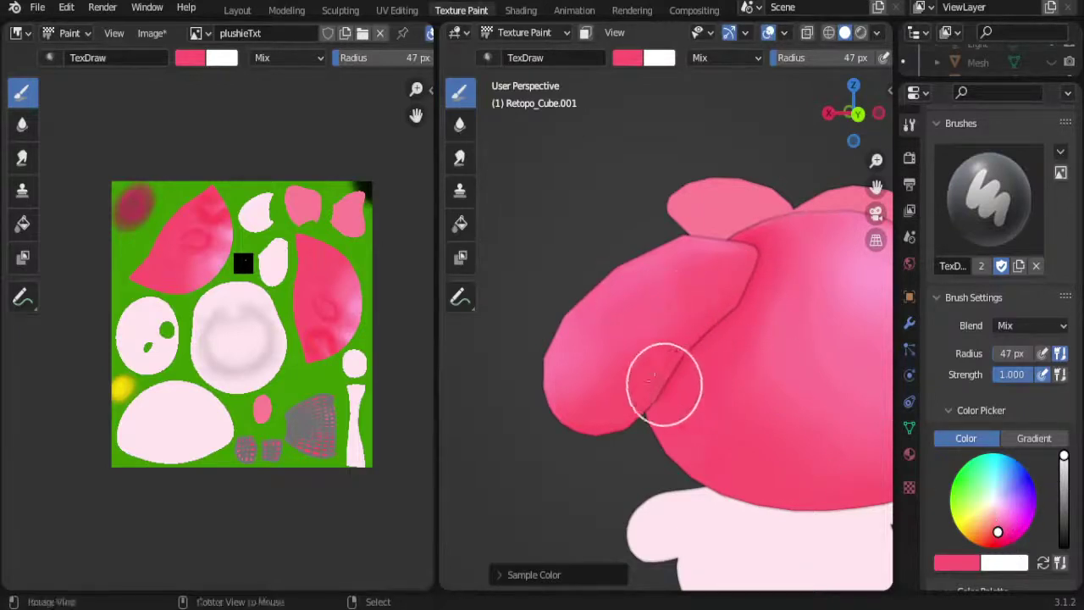
{"action": "middle_click_drag", "start_coordinate": [665, 382], "coordinate": [727, 275]}
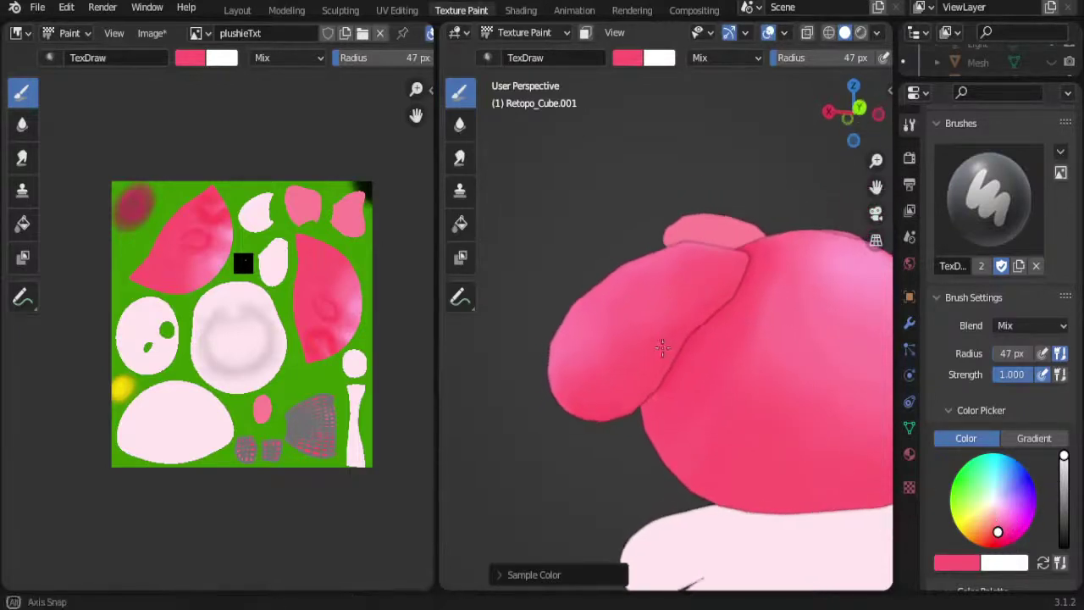
{"action": "key", "text": "f"}
{"action": "left_click", "coordinate": [716, 289]}
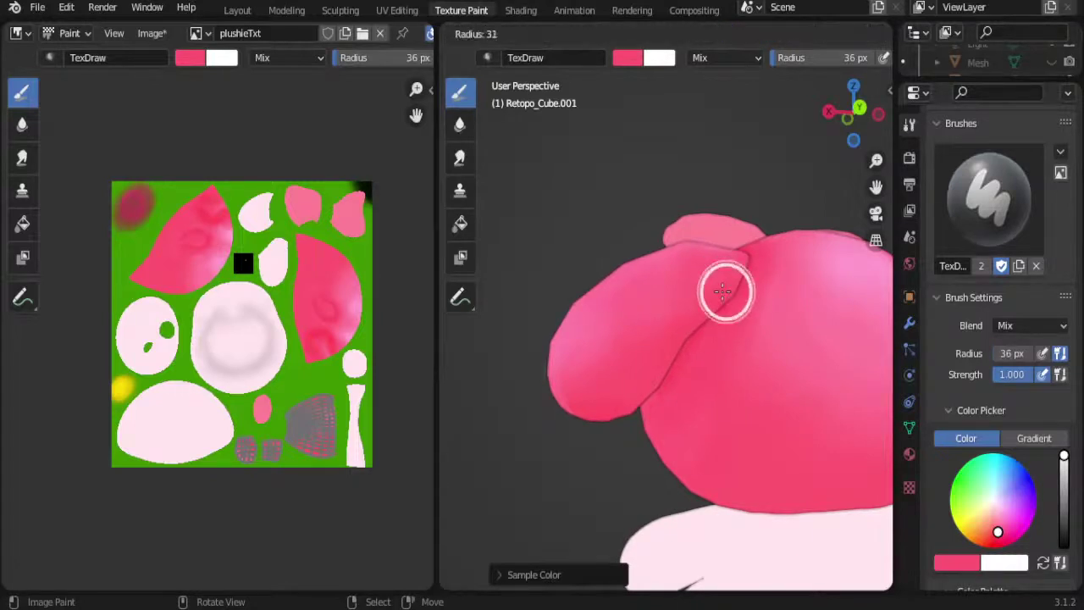
Step: Shrink the brush radius to 29 px and darken the paint colour
{"action": "key", "text": "bracketleft"}
{"action": "key", "text": "bracketleft"}
{"action": "mouse_move", "coordinate": [719, 290]}
{"action": "middle_mouse_down"}
{"action": "mouse_move", "coordinate": [668, 315]}
{"action": "mouse_move", "coordinate": [686, 313]}
{"action": "mouse_move", "coordinate": [679, 291]}
{"action": "mouse_move", "coordinate": [671, 318]}
{"action": "middle_mouse_up"}
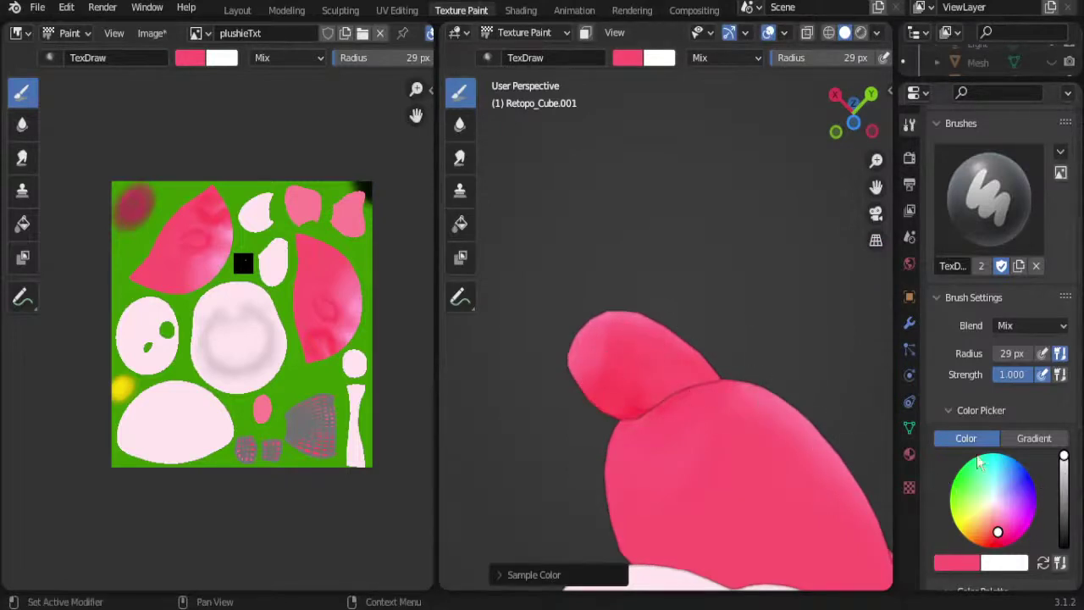
{"action": "scroll", "coordinate": [928, 524], "scroll_direction": "down", "scroll_amount": 3}
{"action": "scroll", "coordinate": [928, 525], "scroll_direction": "down", "scroll_amount": 2}
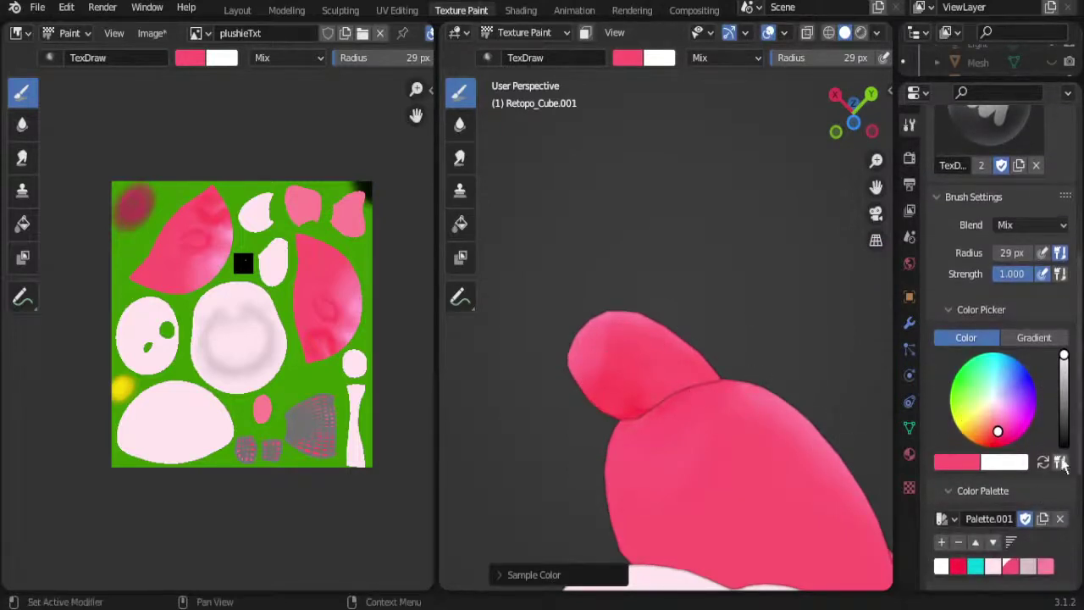
{"action": "left_click", "coordinate": [1065, 371]}
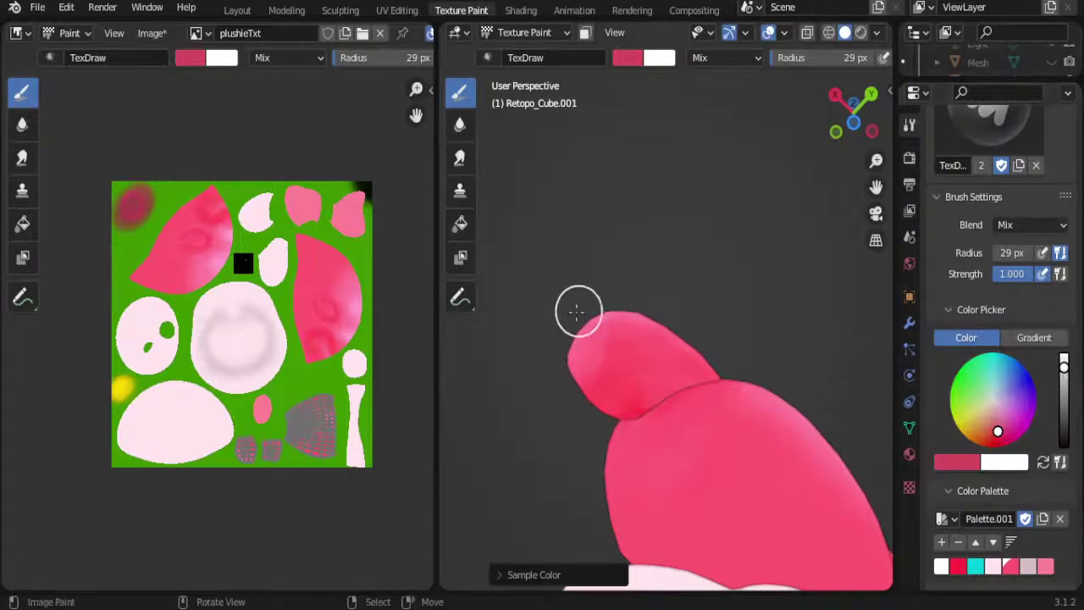
Step: Pick the vivid red palette swatch and work along the ear's base seam from several angles
{"action": "middle_click_drag", "start_coordinate": [615, 411], "coordinate": [635, 442]}
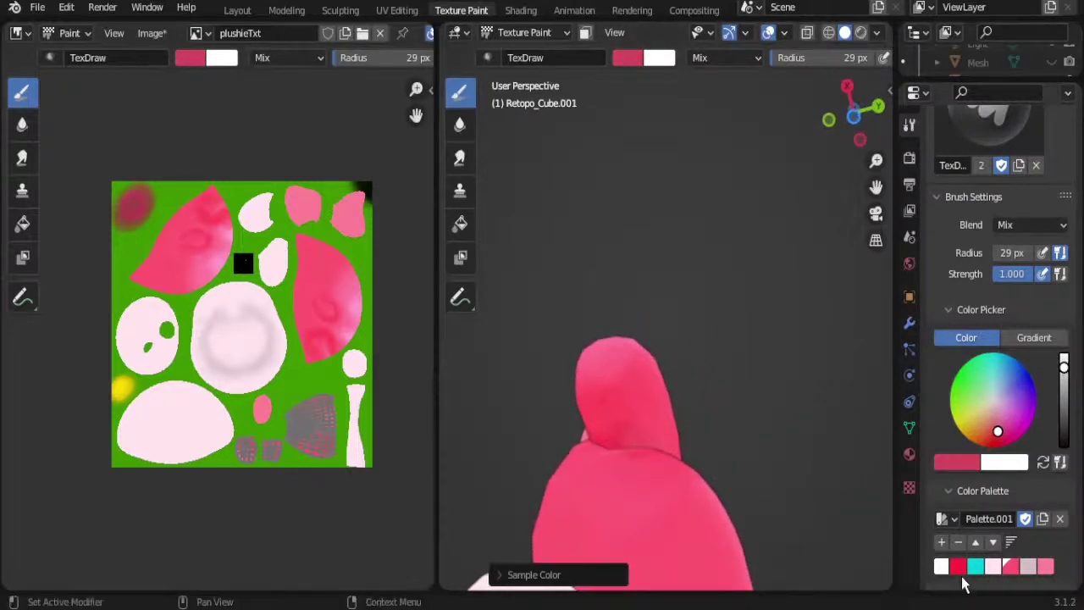
{"action": "left_click", "coordinate": [959, 569]}
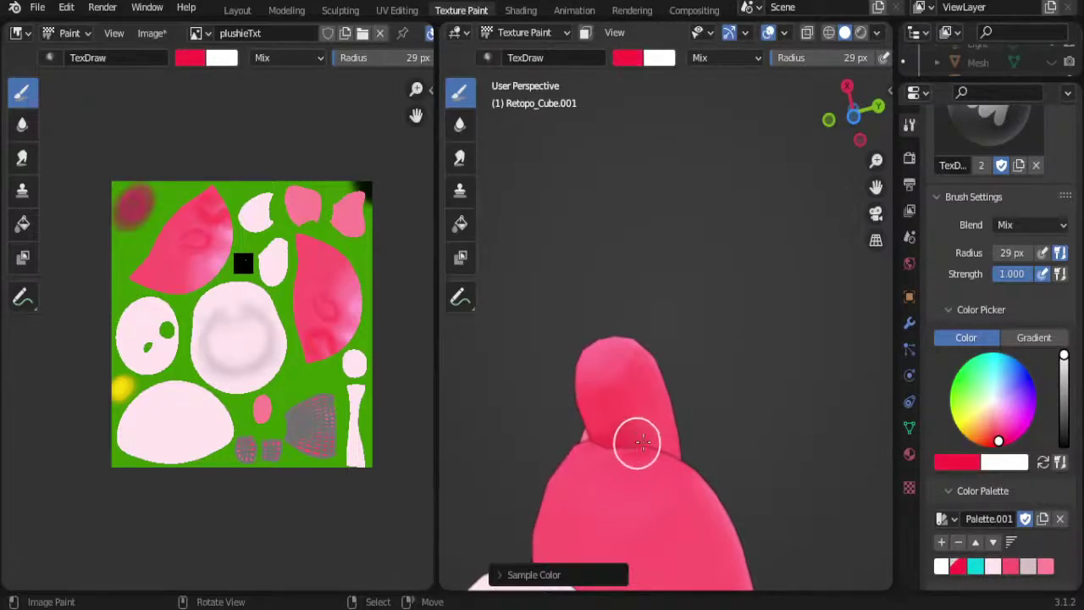
{"action": "middle_click_drag", "start_coordinate": [678, 451], "coordinate": [595, 475]}
{"action": "middle_click_drag", "start_coordinate": [639, 458], "coordinate": [669, 465]}
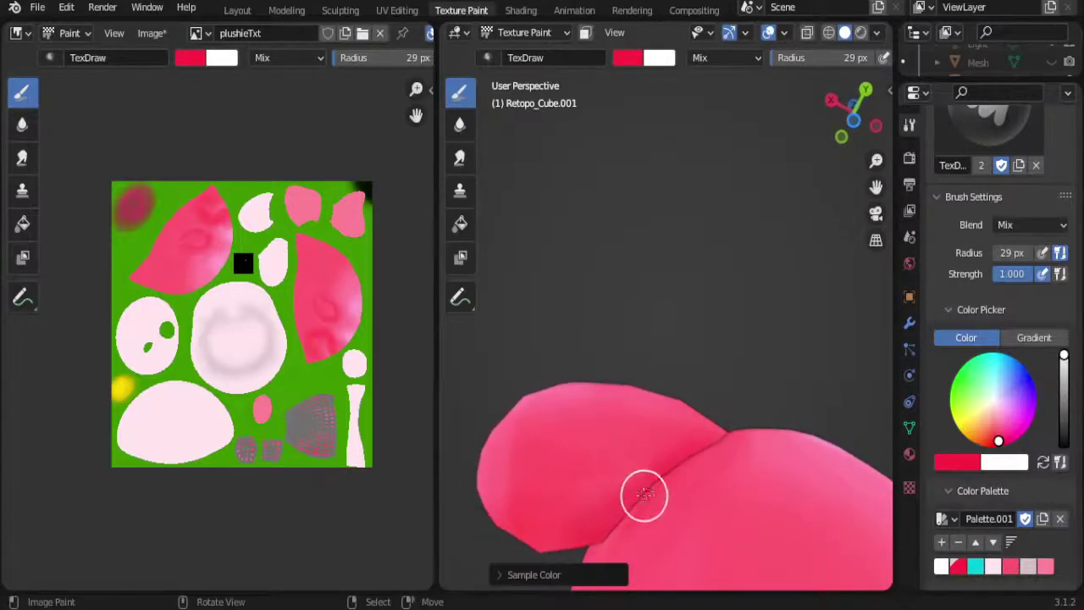
{"action": "mouse_move", "coordinate": [670, 454]}
{"action": "middle_mouse_down"}
{"action": "mouse_move", "coordinate": [639, 405]}
{"action": "mouse_move", "coordinate": [643, 394]}
{"action": "mouse_move", "coordinate": [582, 390]}
{"action": "mouse_move", "coordinate": [593, 380]}
{"action": "mouse_move", "coordinate": [592, 390]}
{"action": "middle_mouse_up"}
{"action": "scroll", "coordinate": [643, 395], "scroll_direction": "up", "scroll_amount": 2}
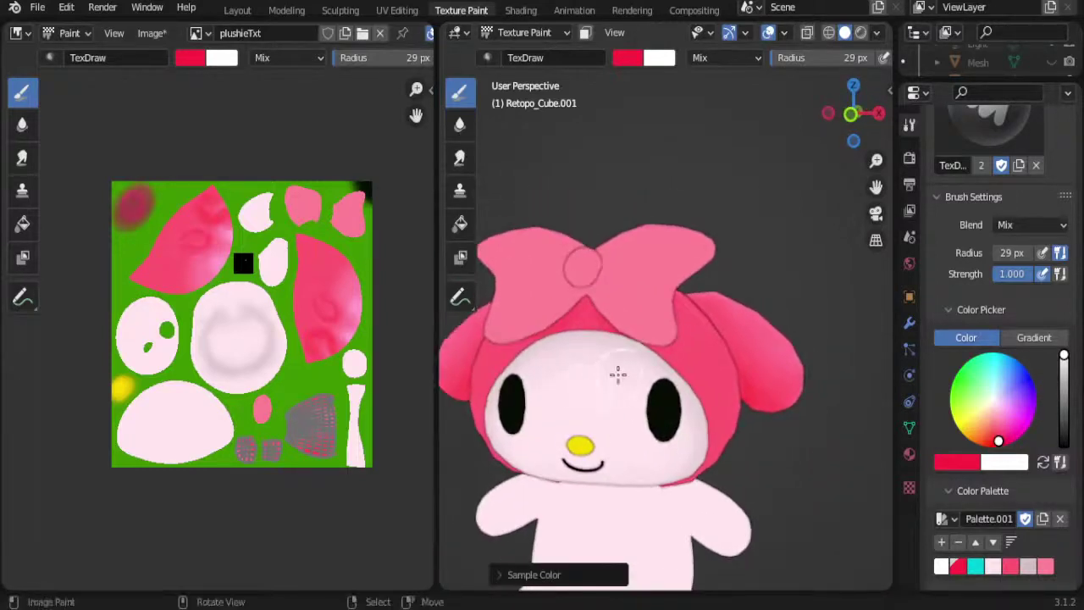
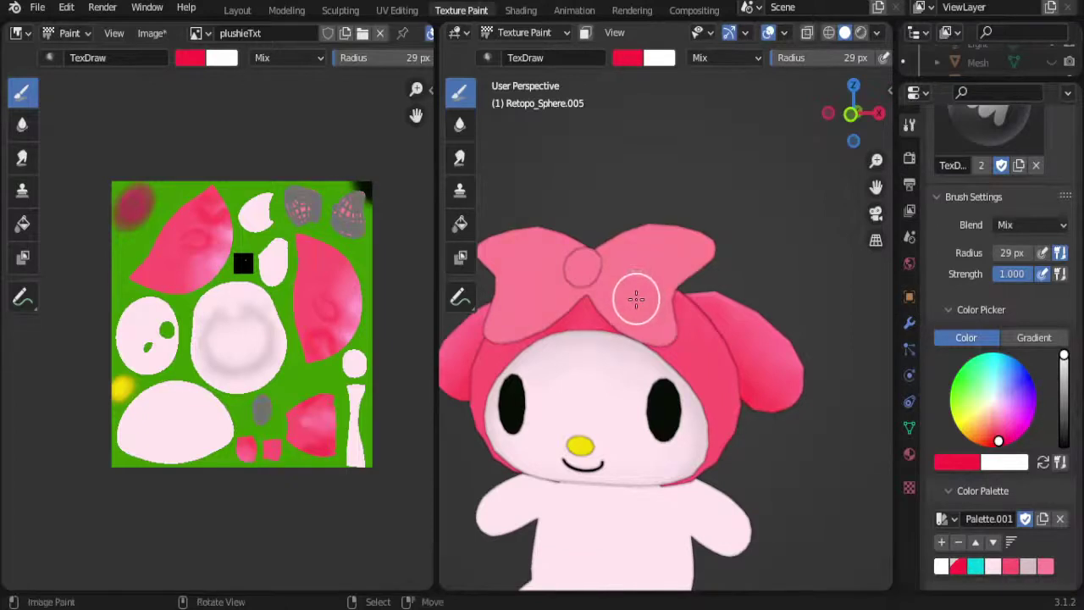
Step: Sample the bow's pink with the eyedropper and add it as a palette swatch
{"action": "key", "text": "alt+q"}
{"action": "left_click", "coordinate": [638, 298]}
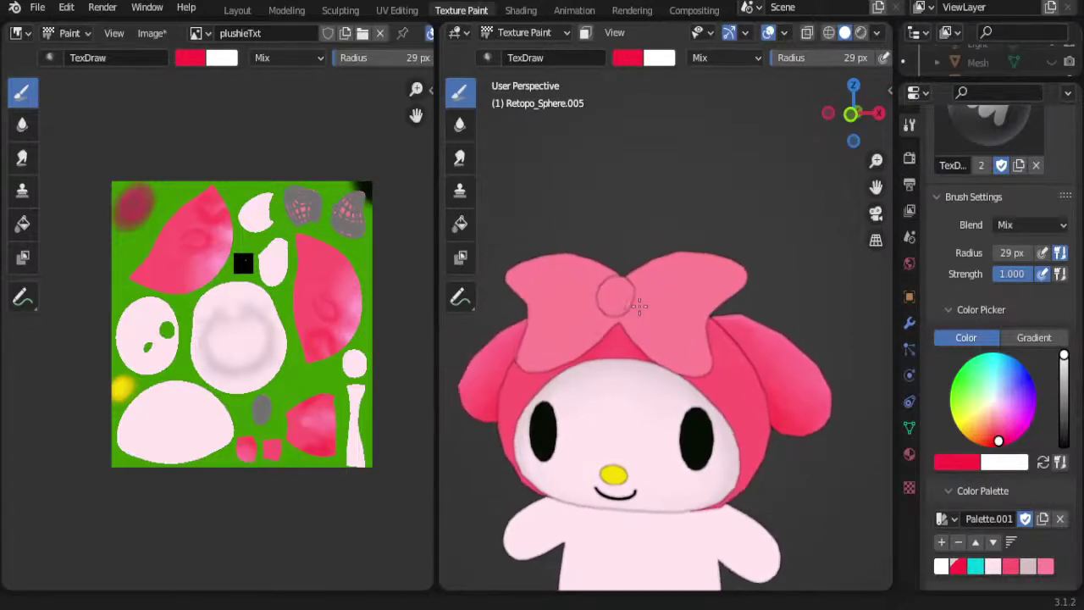
{"action": "key", "text": "s"}
{"action": "left_click", "coordinate": [674, 307]}
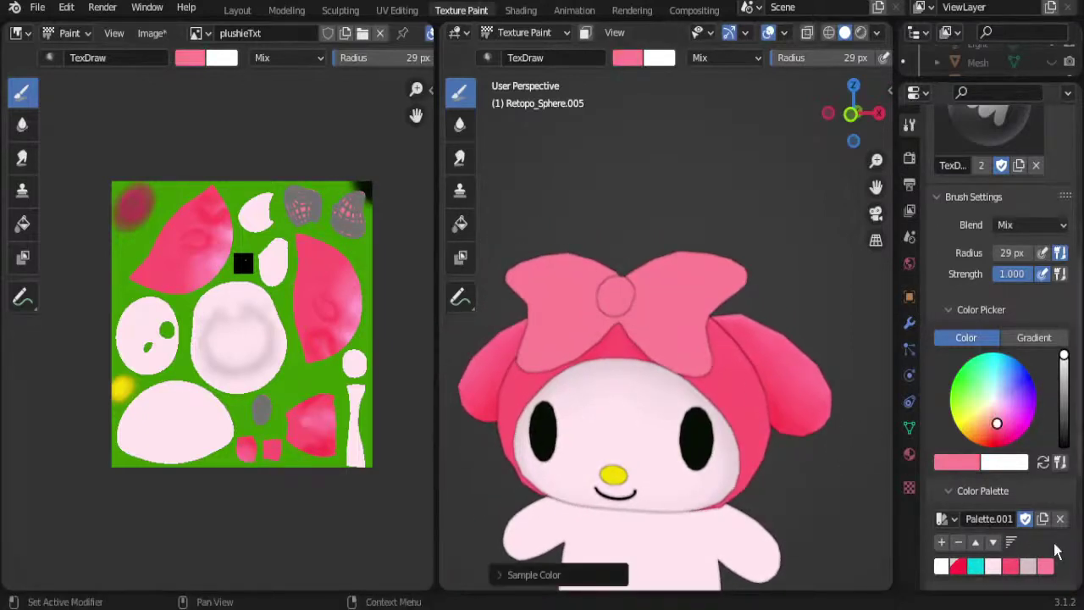
{"action": "left_click", "coordinate": [942, 541]}
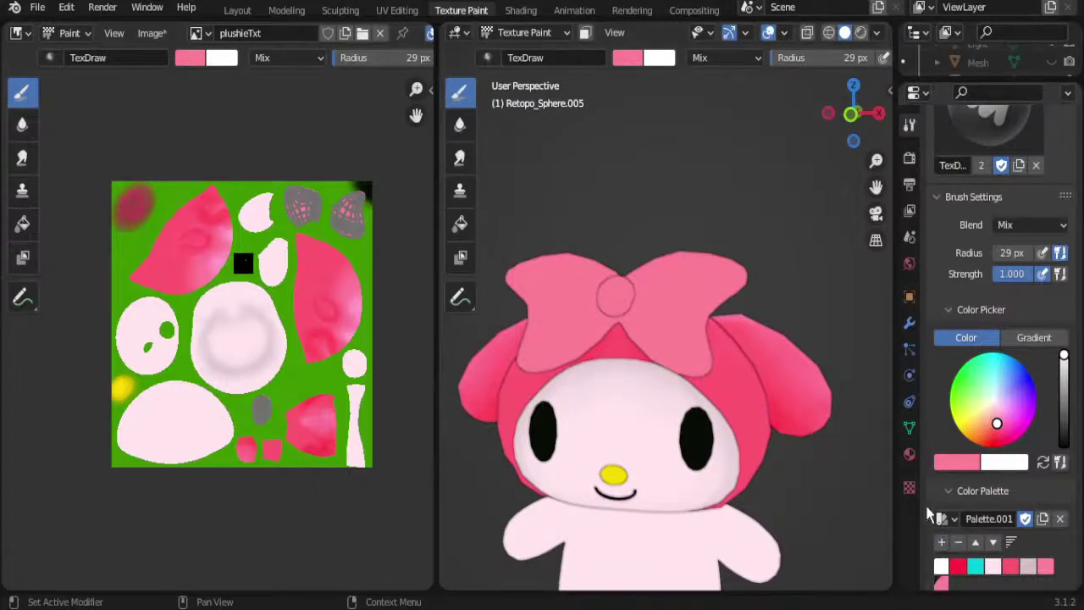
Step: Lower the pink's saturation to 0.414 and save it as a second swatch, then resaturate the brush pink
{"action": "scroll", "coordinate": [1076, 510], "scroll_direction": "down", "scroll_amount": 1}
{"action": "scroll", "coordinate": [1075, 509], "scroll_direction": "down", "scroll_amount": 2}
{"action": "scroll", "coordinate": [1077, 509], "scroll_direction": "down", "scroll_amount": 1}
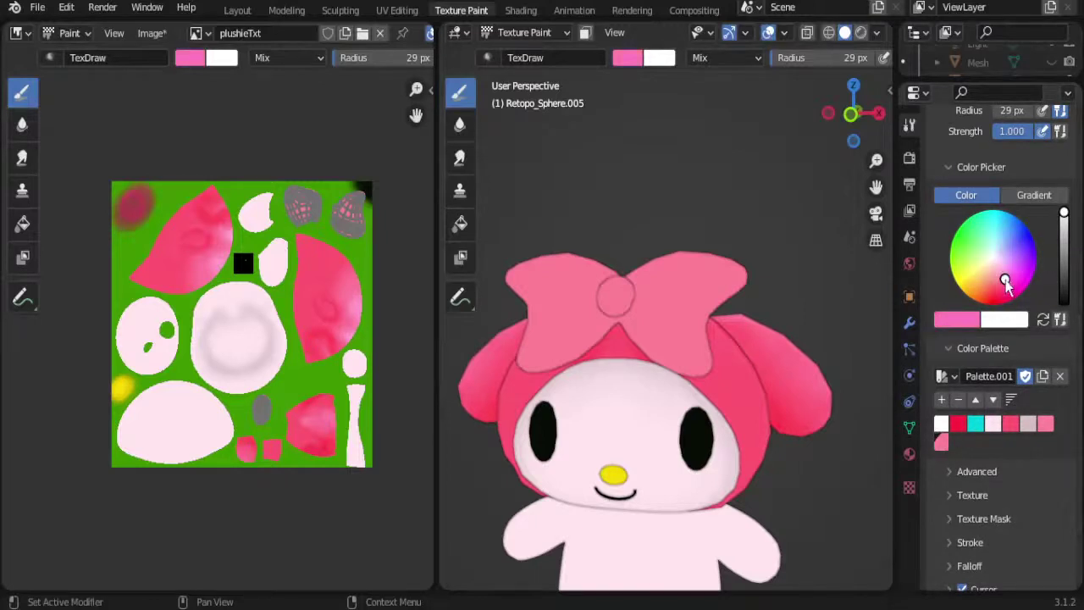
{"action": "left_click_drag", "start_coordinate": [1005, 281], "coordinate": [1000, 276]}
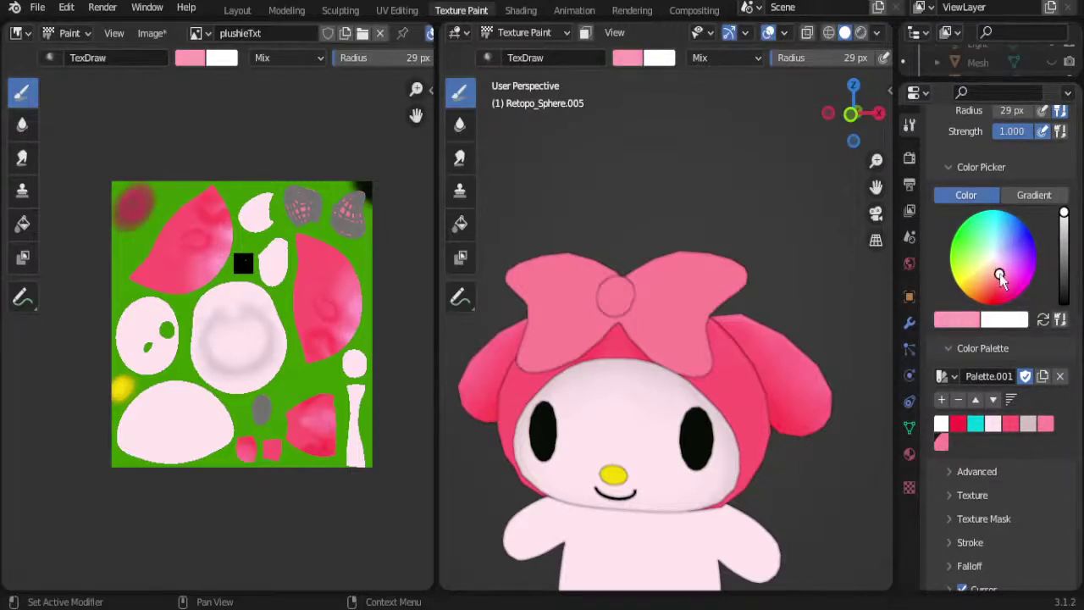
{"action": "left_click", "coordinate": [942, 444]}
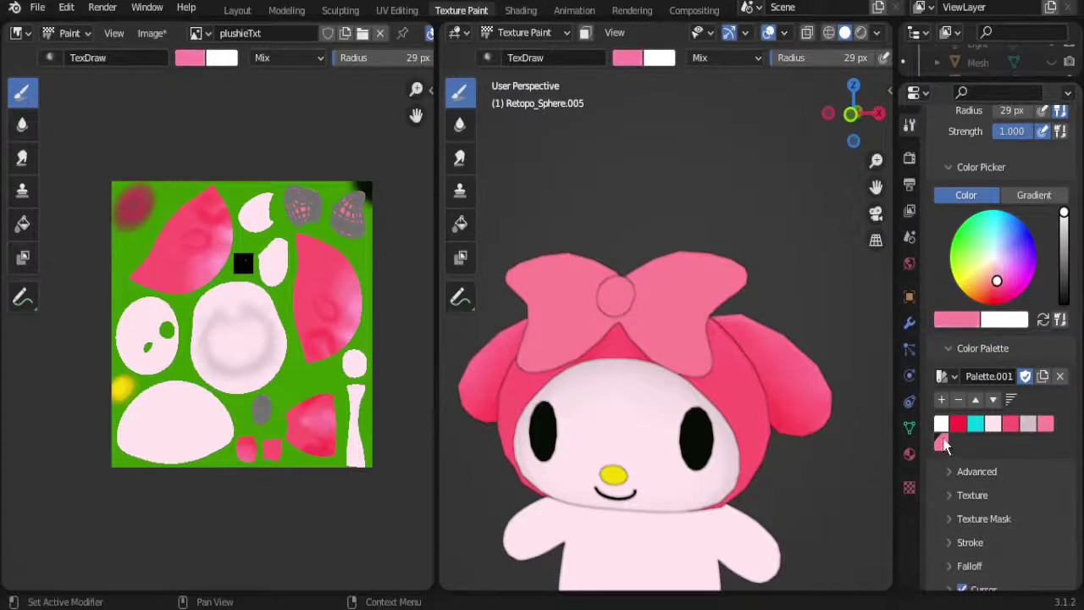
{"action": "left_click", "coordinate": [968, 321]}
{"action": "left_click", "coordinate": [956, 326]}
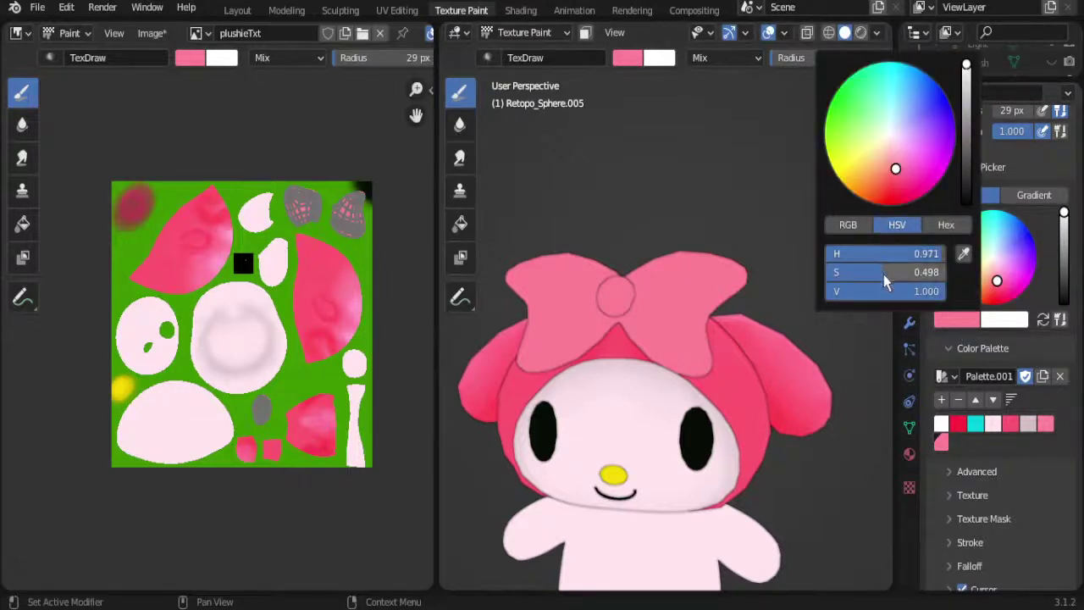
{"action": "left_click_drag", "start_coordinate": [875, 274], "coordinate": [861, 273]}
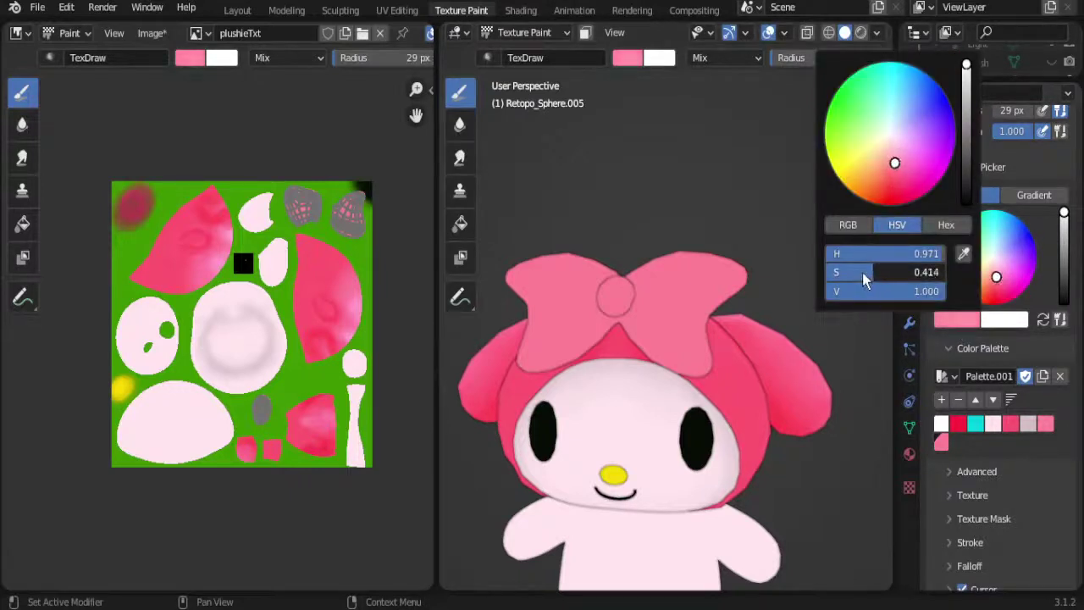
{"action": "left_click", "coordinate": [941, 439]}
{"action": "left_click", "coordinate": [957, 322]}
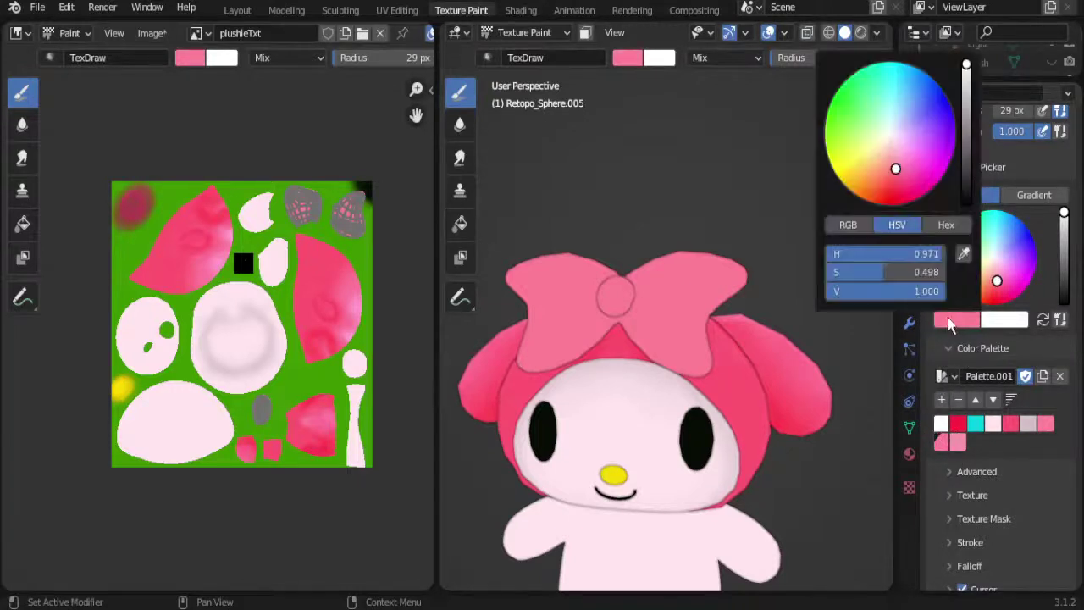
{"action": "left_click_drag", "start_coordinate": [886, 277], "coordinate": [908, 278]}
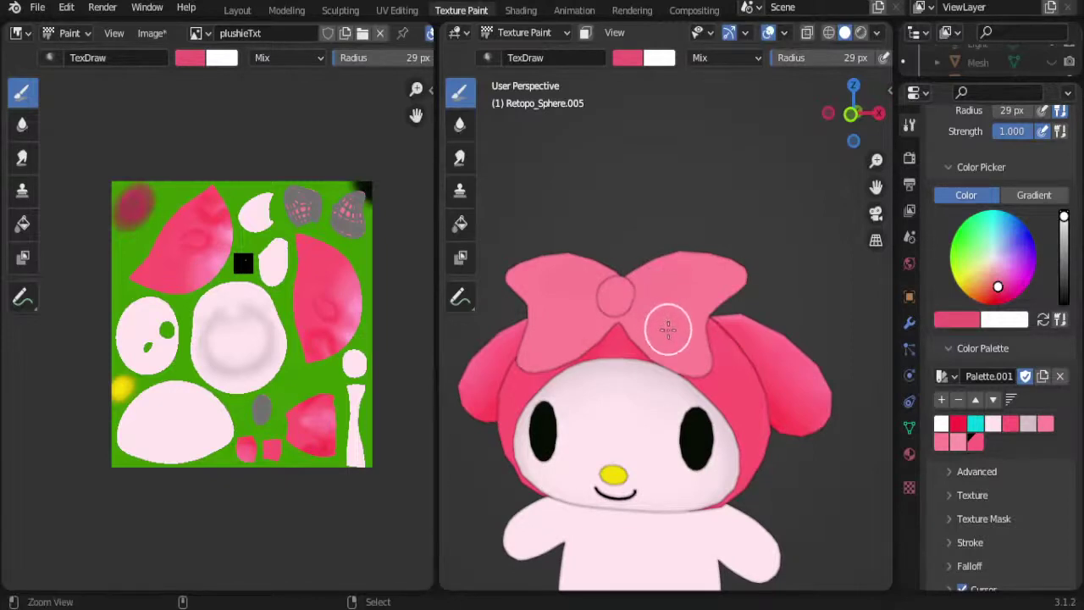
Step: Raise the brush radius to 43 px and paint along the seam where the bow meets the head
{"action": "scroll", "coordinate": [663, 356], "scroll_direction": "up", "scroll_amount": 1}
{"action": "scroll", "coordinate": [664, 360], "scroll_direction": "up", "scroll_amount": 2}
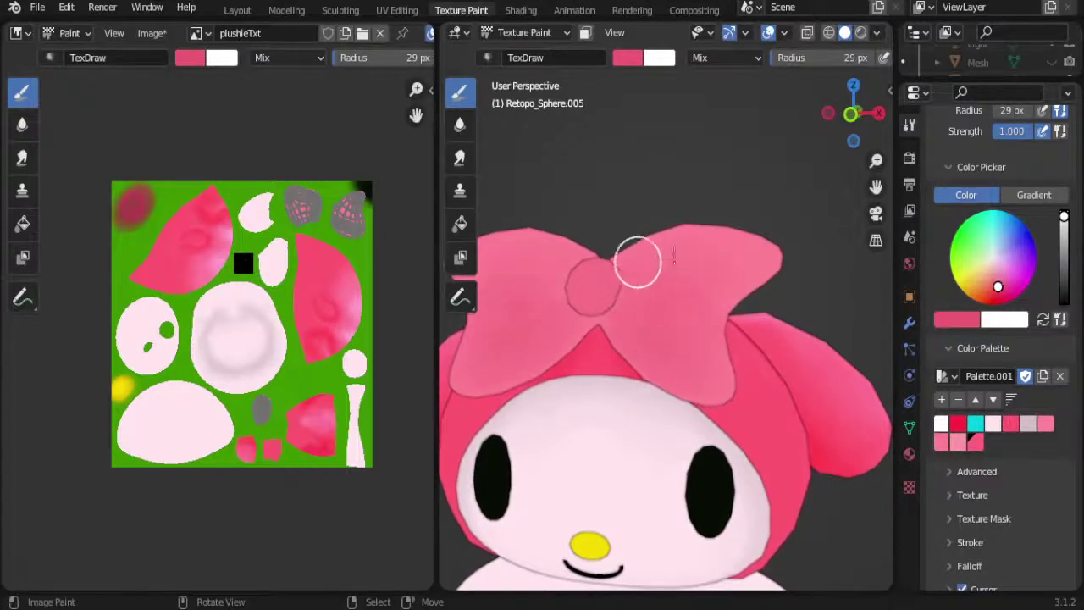
{"action": "middle_click_drag", "start_coordinate": [715, 275], "coordinate": [689, 316]}
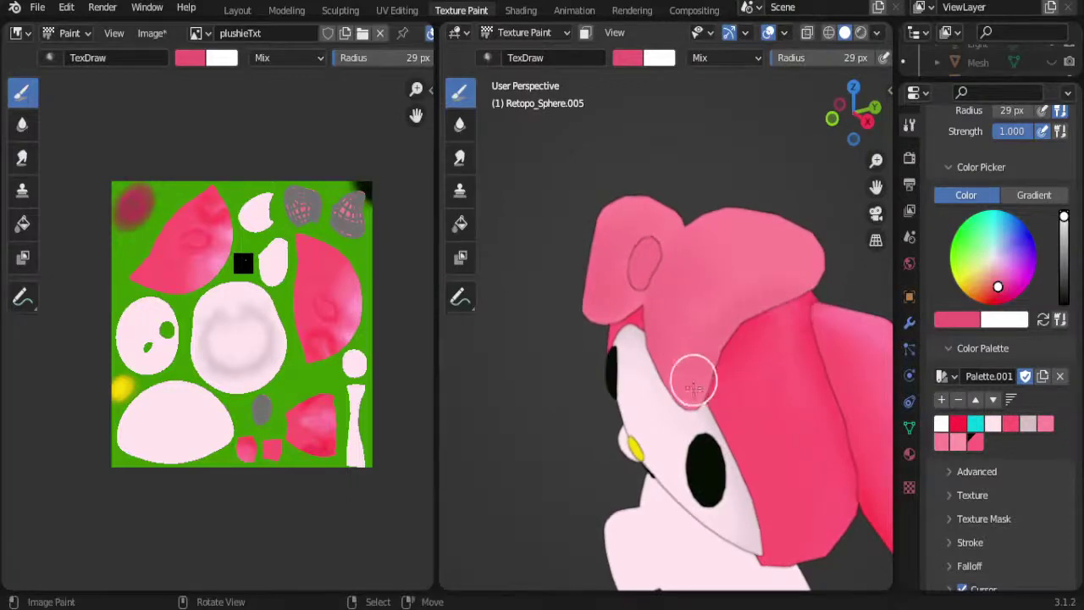
{"action": "mouse_move", "coordinate": [680, 327]}
{"action": "middle_mouse_down"}
{"action": "mouse_move", "coordinate": [734, 306]}
{"action": "mouse_move", "coordinate": [634, 293]}
{"action": "middle_mouse_up"}
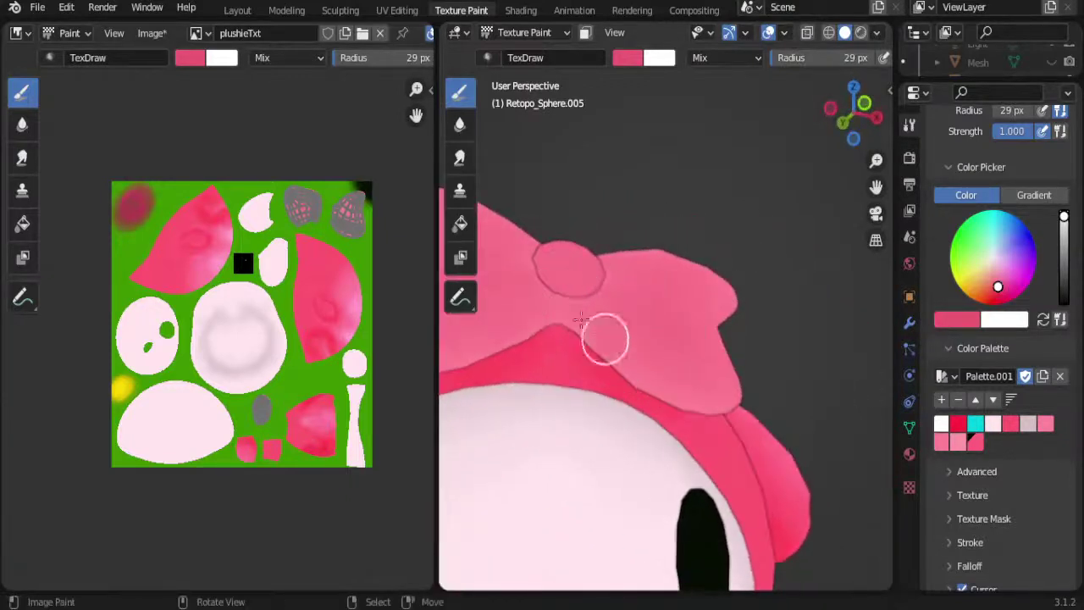
{"action": "middle_click_drag", "start_coordinate": [774, 370], "coordinate": [702, 283]}
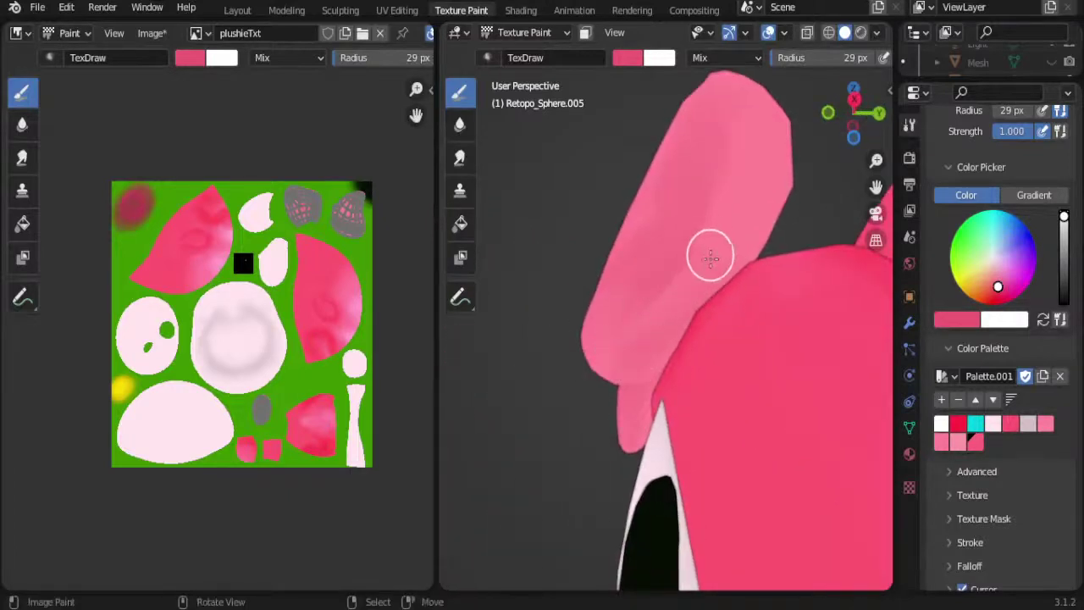
{"action": "mouse_move", "coordinate": [697, 293]}
{"action": "middle_mouse_down"}
{"action": "mouse_move", "coordinate": [691, 345]}
{"action": "mouse_move", "coordinate": [620, 330]}
{"action": "middle_mouse_up"}
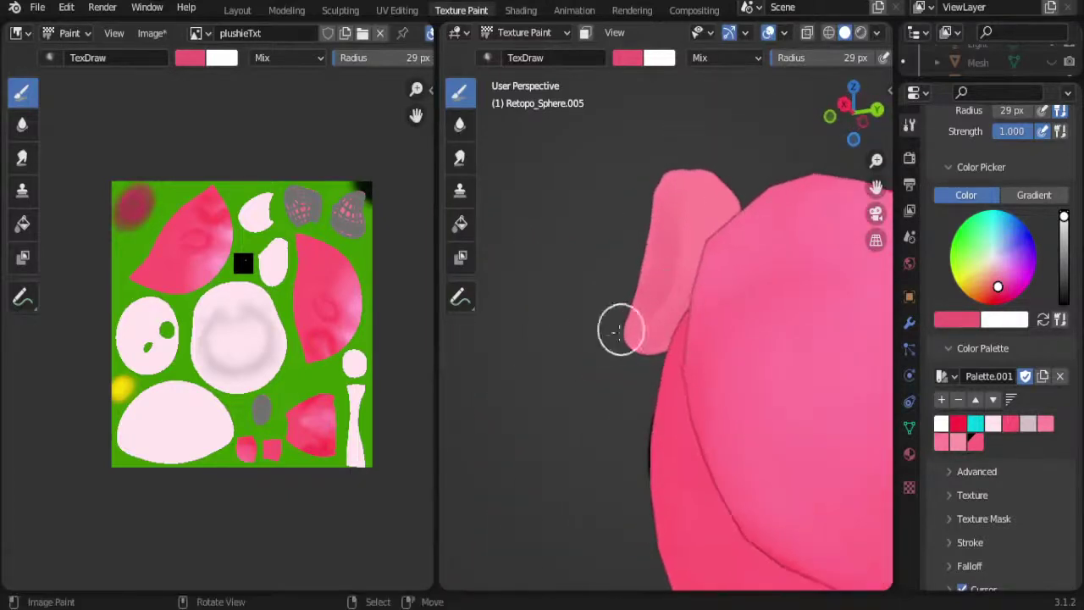
{"action": "key", "text": "f"}
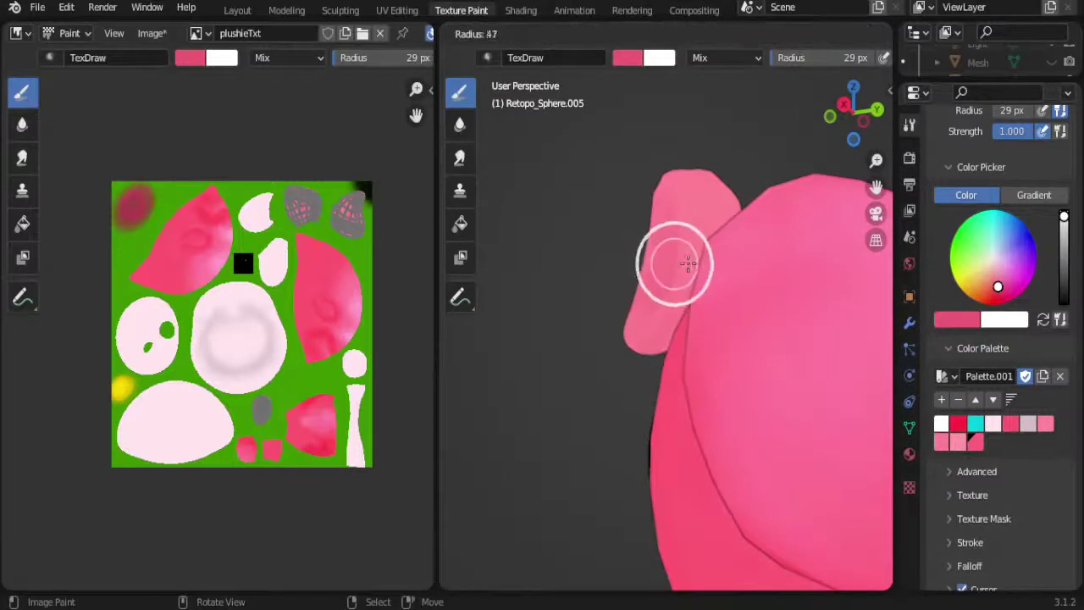
{"action": "left_click", "coordinate": [656, 301]}
{"action": "mouse_move", "coordinate": [698, 226]}
{"action": "left_mouse_down"}
{"action": "mouse_move", "coordinate": [701, 206]}
{"action": "mouse_move", "coordinate": [637, 350]}
{"action": "left_mouse_up"}
{"action": "mouse_move", "coordinate": [624, 358]}
{"action": "middle_mouse_down"}
{"action": "mouse_move", "coordinate": [762, 319]}
{"action": "mouse_move", "coordinate": [592, 258]}
{"action": "middle_mouse_up"}
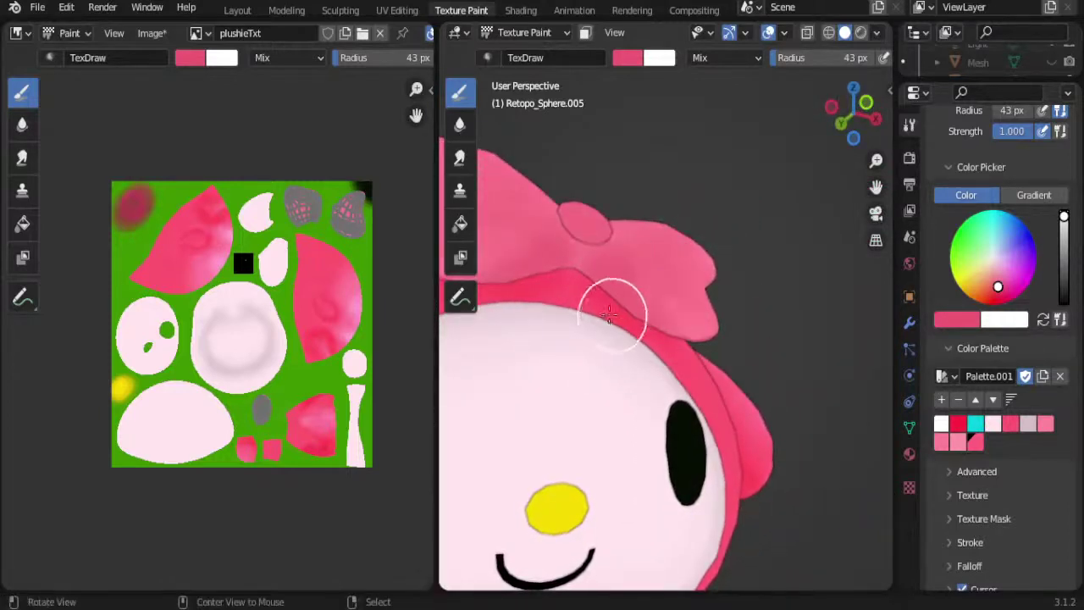
{"action": "mouse_move", "coordinate": [616, 310]}
{"action": "middle_mouse_down"}
{"action": "mouse_move", "coordinate": [667, 261]}
{"action": "mouse_move", "coordinate": [619, 304]}
{"action": "mouse_move", "coordinate": [616, 285]}
{"action": "mouse_move", "coordinate": [614, 338]}
{"action": "mouse_move", "coordinate": [641, 282]}
{"action": "mouse_move", "coordinate": [644, 292]}
{"action": "middle_mouse_up"}
Step: Isolate the bow in Local view and orbit around it to inspect it
{"action": "key", "text": "KP_Divide"}
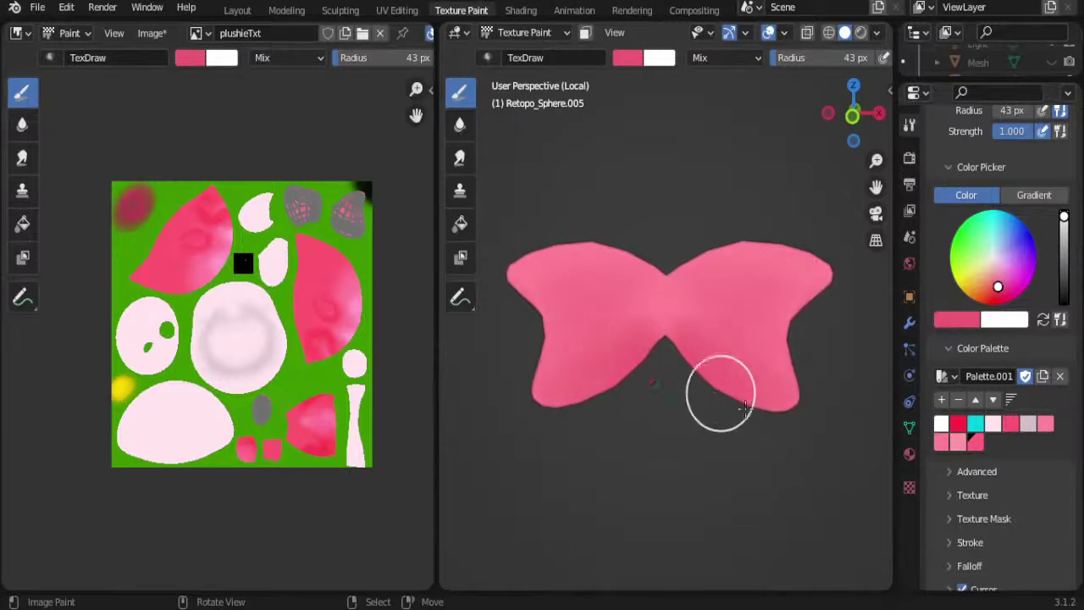
{"action": "mouse_move", "coordinate": [745, 409]}
{"action": "middle_mouse_down"}
{"action": "mouse_move", "coordinate": [601, 310]}
{"action": "mouse_move", "coordinate": [704, 372]}
{"action": "mouse_move", "coordinate": [793, 390]}
{"action": "middle_mouse_up"}
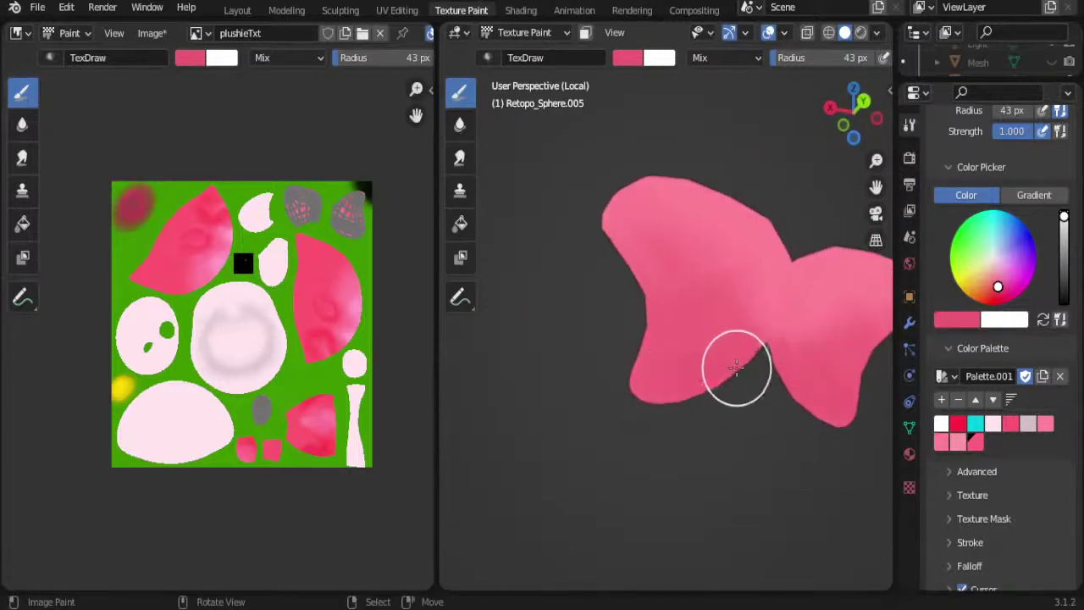
{"action": "mouse_move", "coordinate": [736, 366]}
{"action": "middle_mouse_down"}
{"action": "mouse_move", "coordinate": [697, 382]}
{"action": "mouse_move", "coordinate": [735, 335]}
{"action": "middle_mouse_up"}
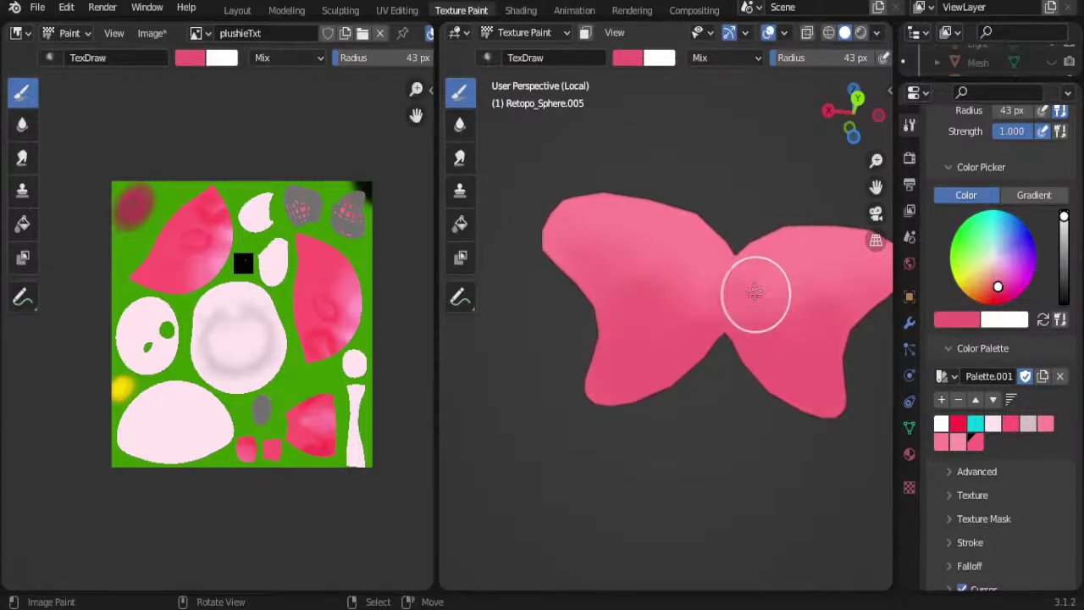
{"action": "middle_click_drag", "start_coordinate": [586, 342], "coordinate": [738, 375]}
{"action": "middle_click_drag", "start_coordinate": [624, 289], "coordinate": [584, 289]}
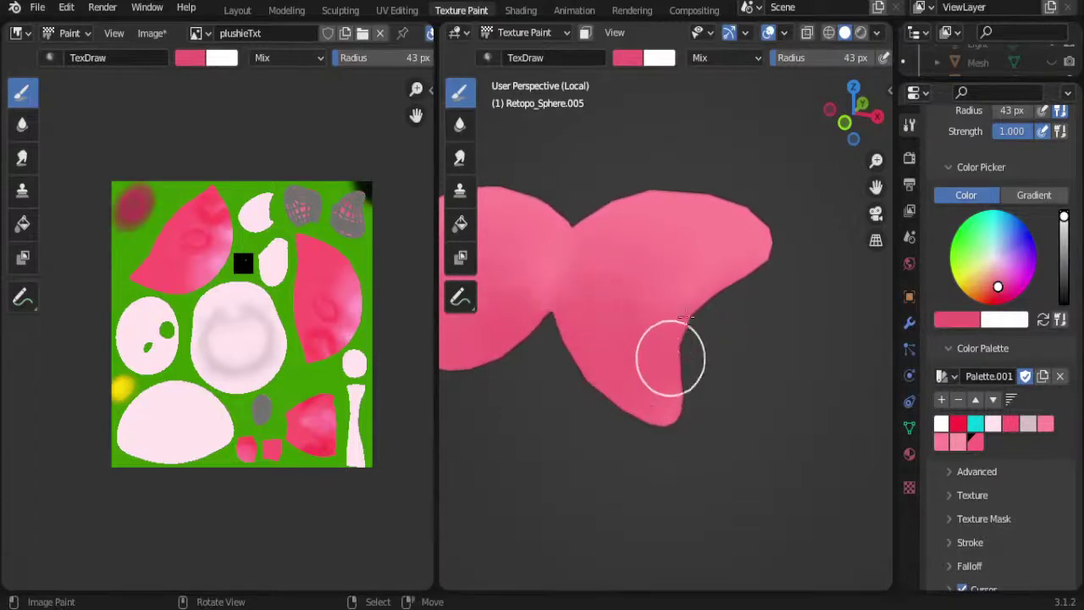
{"action": "middle_click_drag", "start_coordinate": [689, 350], "coordinate": [593, 355]}
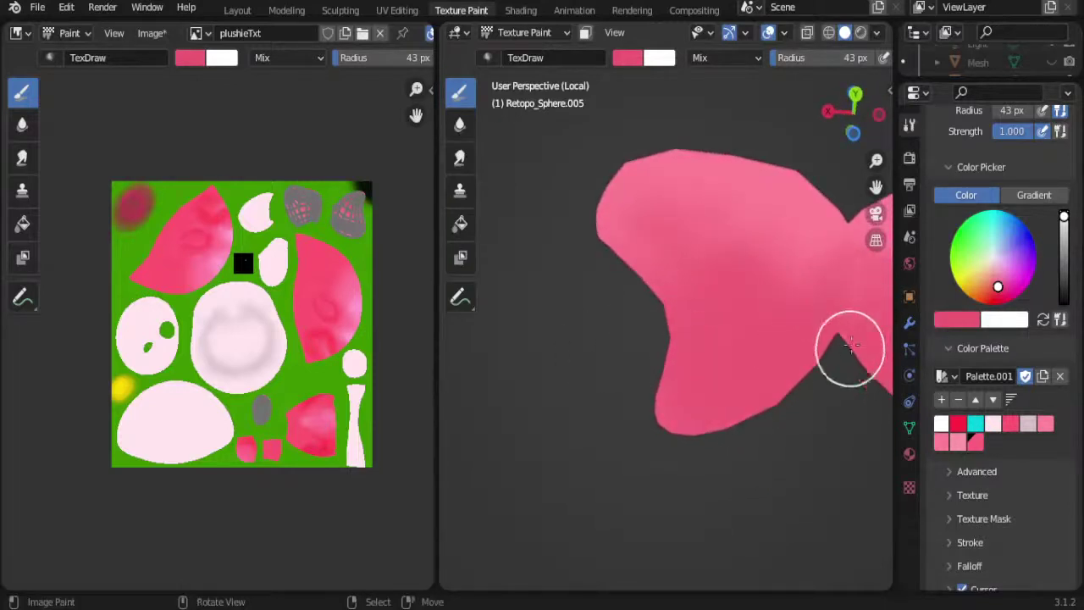
{"action": "mouse_move", "coordinate": [648, 303]}
{"action": "middle_mouse_down"}
{"action": "mouse_move", "coordinate": [810, 383]}
{"action": "mouse_move", "coordinate": [754, 314]}
{"action": "mouse_move", "coordinate": [719, 314]}
{"action": "mouse_move", "coordinate": [712, 284]}
{"action": "mouse_move", "coordinate": [658, 312]}
{"action": "middle_mouse_up"}
Step: Pick the lighter pink palette swatch and brush it across the bow's upper lobe
{"action": "scroll", "coordinate": [694, 297], "scroll_direction": "down", "scroll_amount": 2}
{"action": "scroll", "coordinate": [689, 283], "scroll_direction": "down", "scroll_amount": 1}
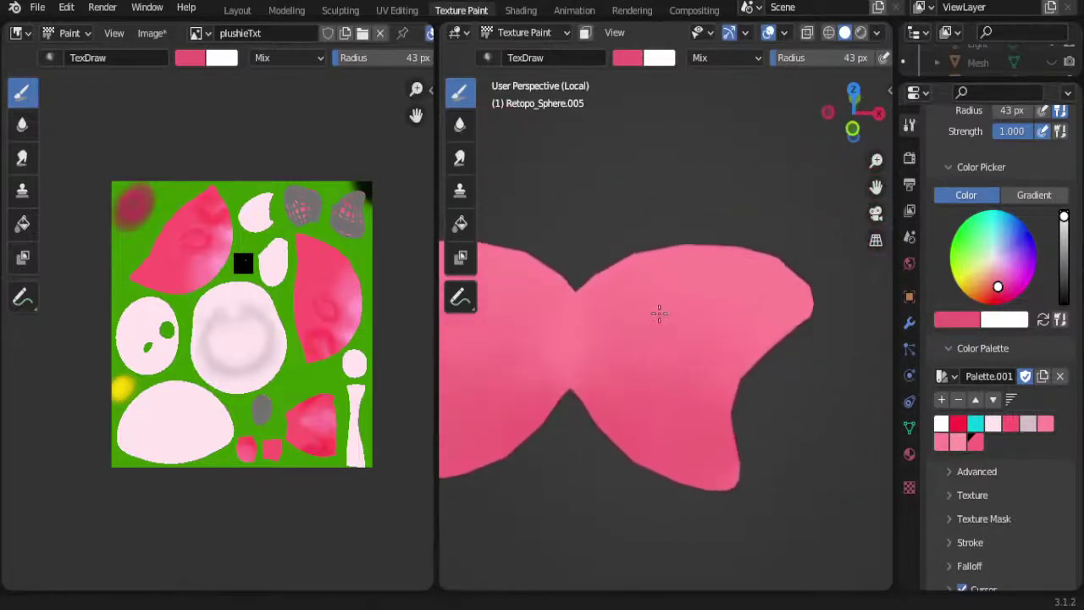
{"action": "left_click", "coordinate": [959, 446]}
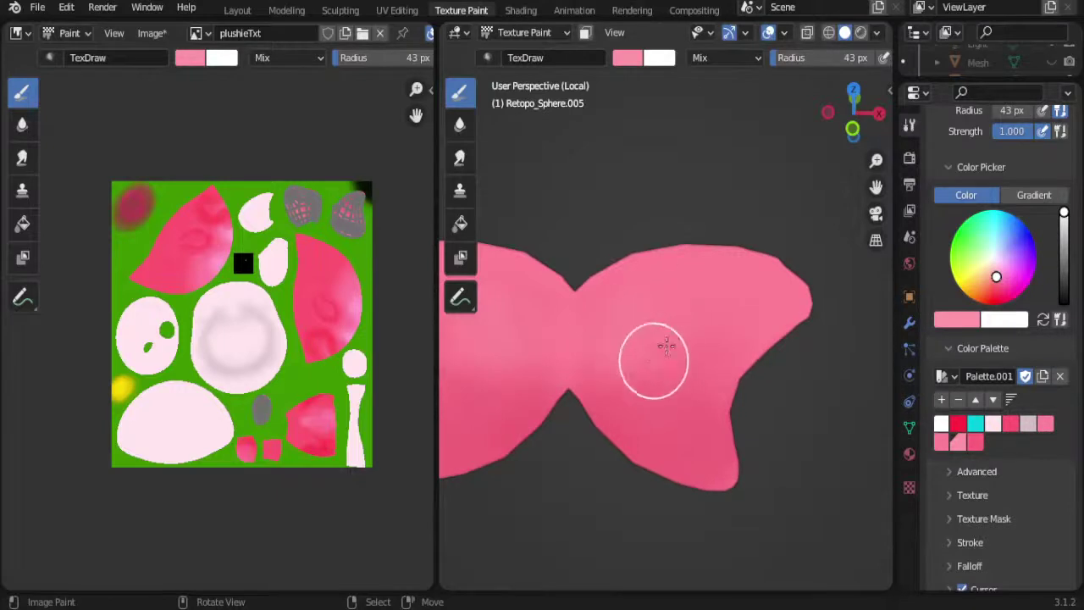
{"action": "mouse_move", "coordinate": [666, 345]}
{"action": "left_mouse_down"}
{"action": "mouse_move", "coordinate": [731, 326]}
{"action": "mouse_move", "coordinate": [728, 348]}
{"action": "mouse_move", "coordinate": [669, 300]}
{"action": "left_mouse_up"}
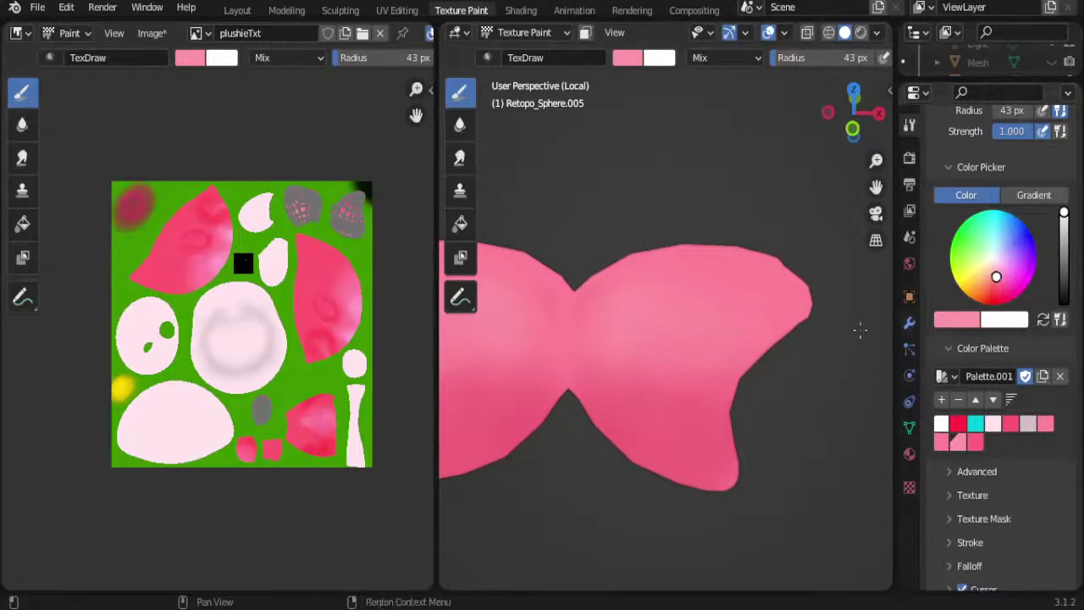
Step: Swap to white, set a 34 px radius and brush faint white highlights onto the bow
{"action": "left_click", "coordinate": [1041, 320]}
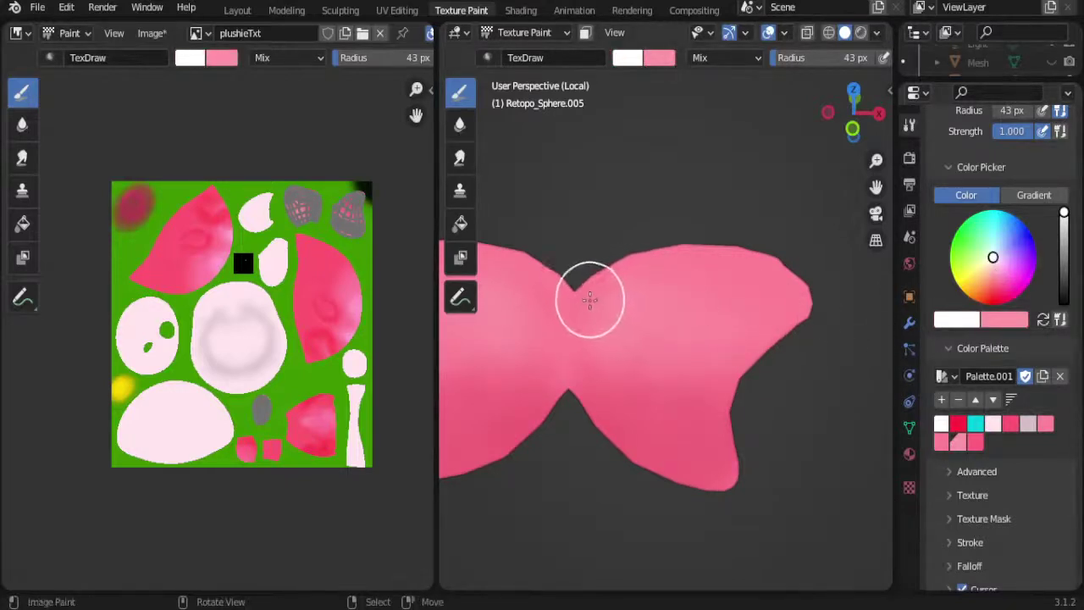
{"action": "key", "text": "f"}
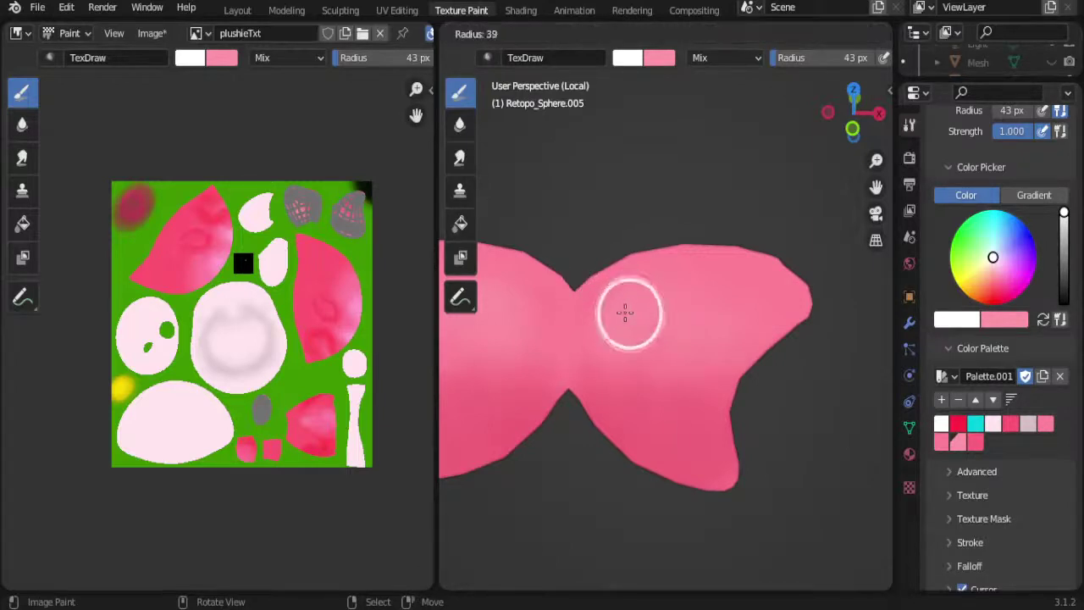
{"action": "left_click", "coordinate": [622, 311]}
{"action": "mouse_move", "coordinate": [621, 310]}
{"action": "left_mouse_down"}
{"action": "mouse_move", "coordinate": [625, 332]}
{"action": "mouse_move", "coordinate": [750, 332]}
{"action": "mouse_move", "coordinate": [653, 320]}
{"action": "left_mouse_up"}
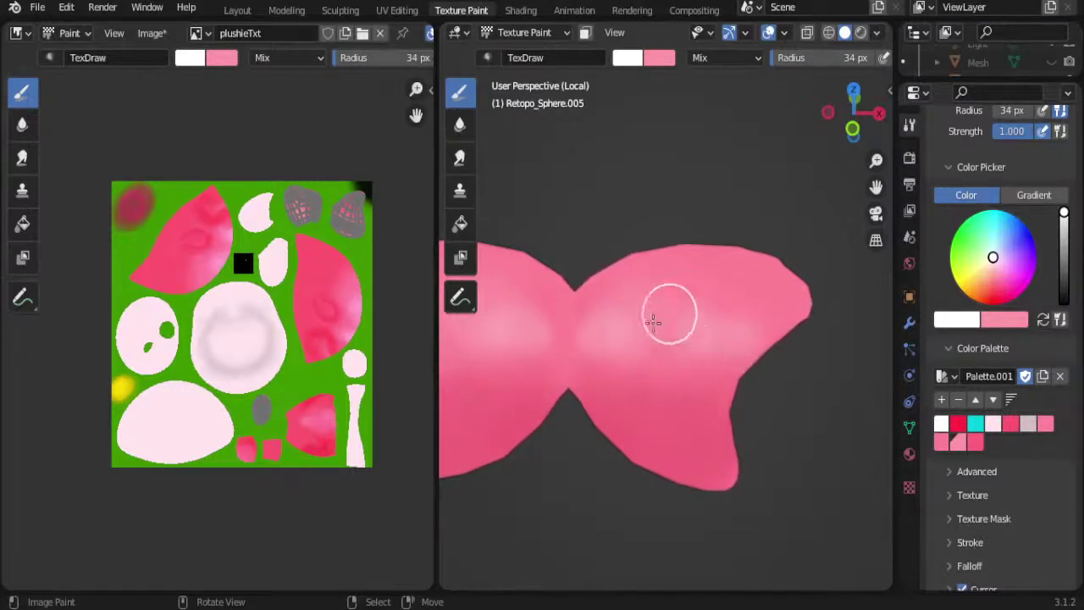
Step: Use the Soften brush to blend the pink shading across the bow's centre and upper right
{"action": "left_click", "coordinate": [459, 124]}
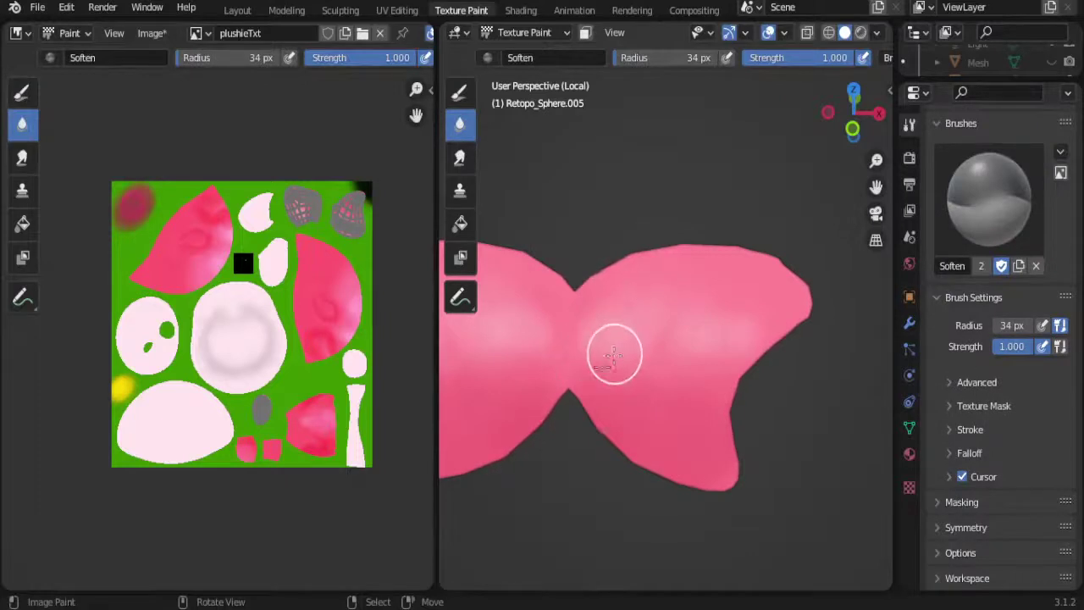
{"action": "left_click_drag", "start_coordinate": [609, 366], "coordinate": [706, 434]}
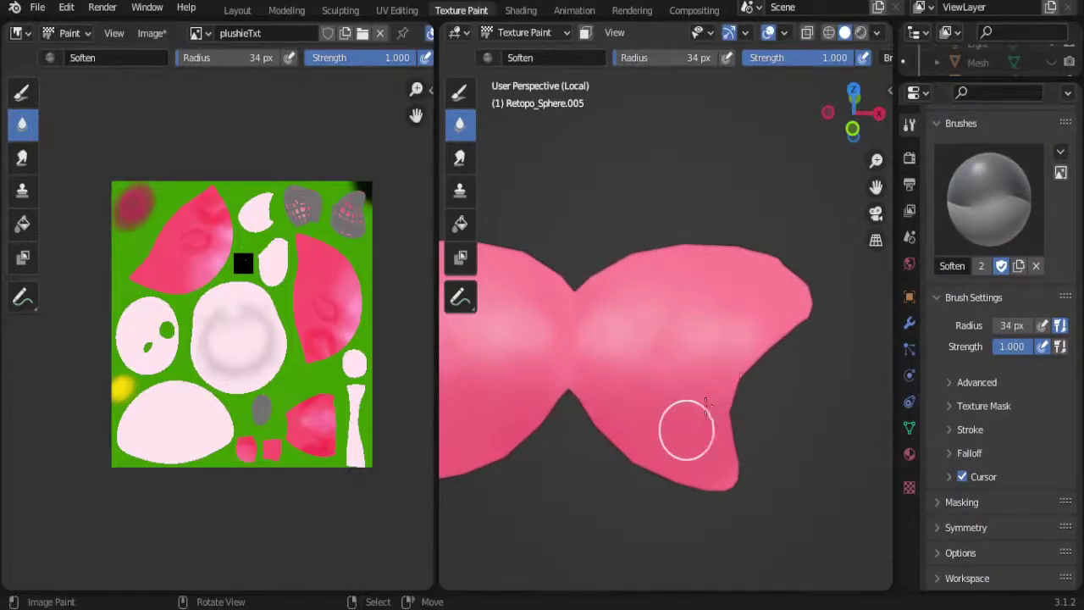
{"action": "left_click_drag", "start_coordinate": [733, 392], "coordinate": [582, 332]}
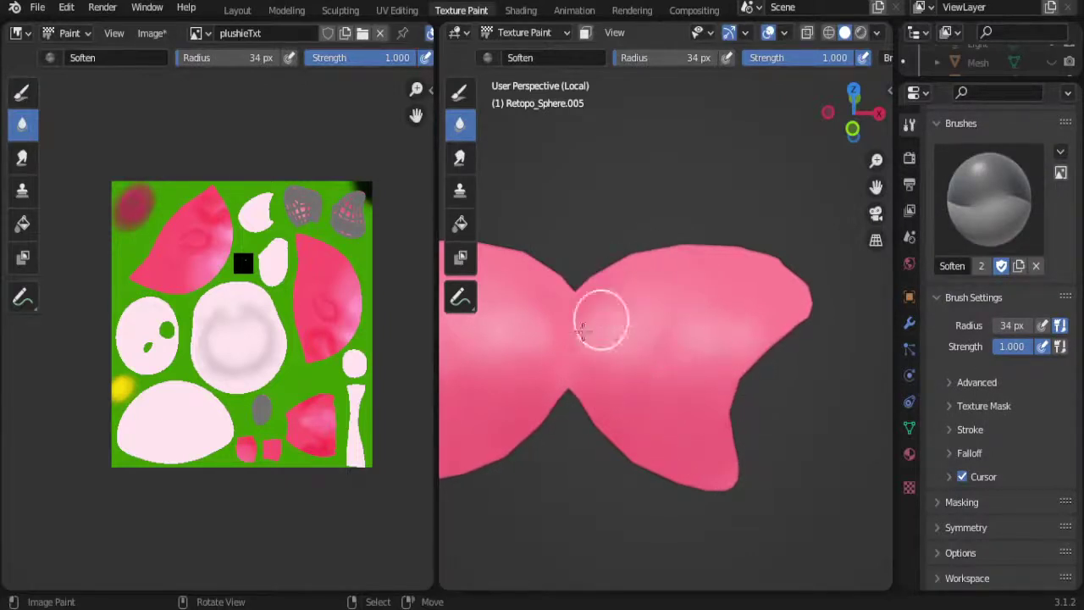
{"action": "mouse_move", "coordinate": [669, 282]}
{"action": "left_mouse_down"}
{"action": "mouse_move", "coordinate": [652, 265]}
{"action": "mouse_move", "coordinate": [591, 338]}
{"action": "mouse_move", "coordinate": [639, 407]}
{"action": "left_mouse_up"}
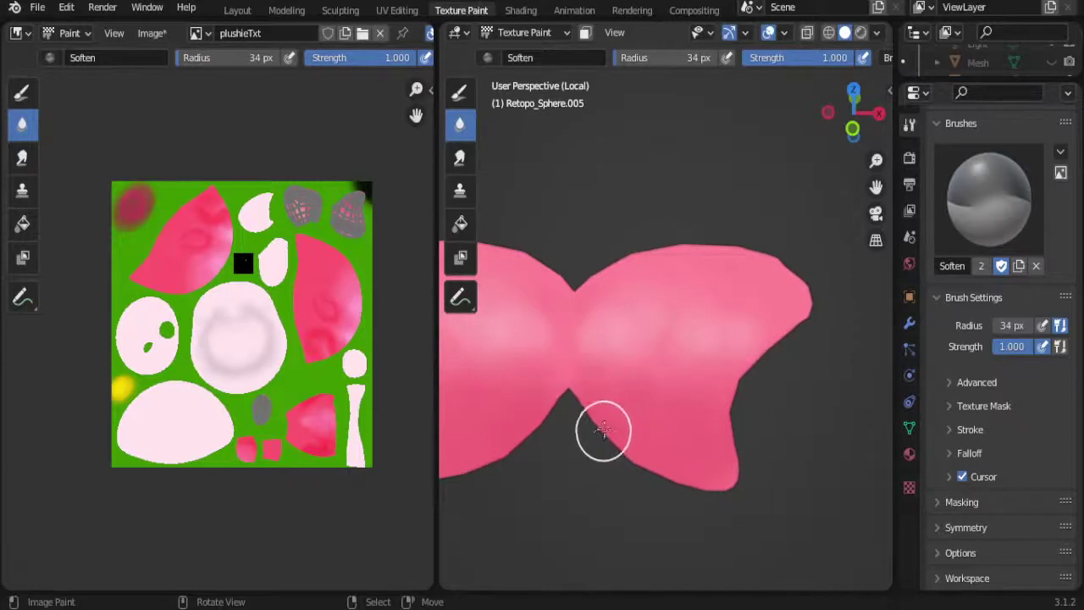
Step: Sample the bow's colour and shrink the brush radius to 12 px
{"action": "key", "text": "s"}
{"action": "left_click", "coordinate": [635, 412]}
{"action": "key", "text": "f"}
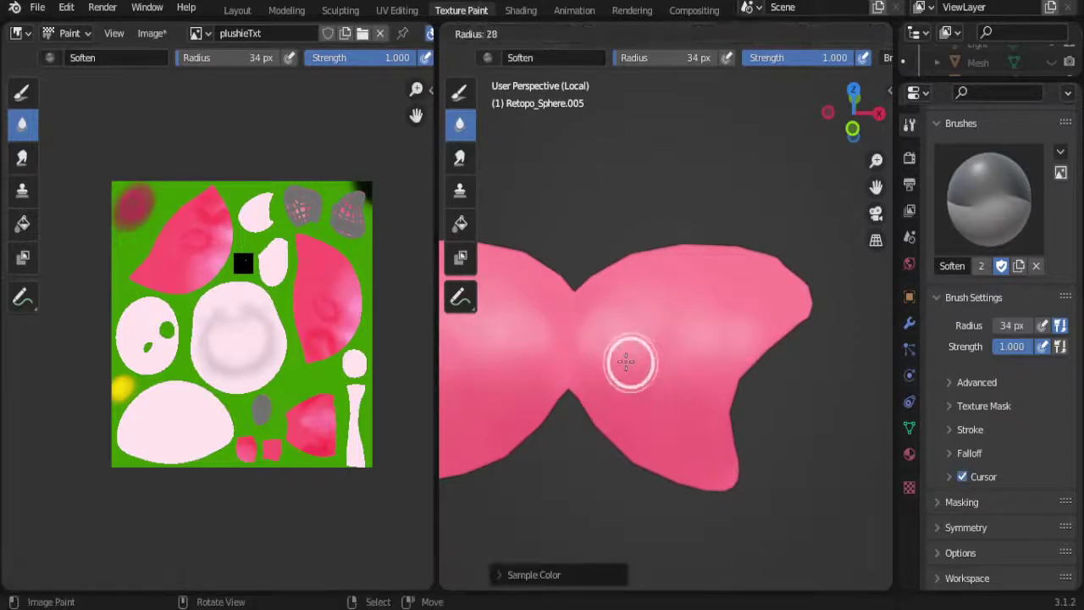
{"action": "left_click", "coordinate": [618, 361]}
{"action": "key", "text": "f"}
{"action": "left_click", "coordinate": [604, 357]}
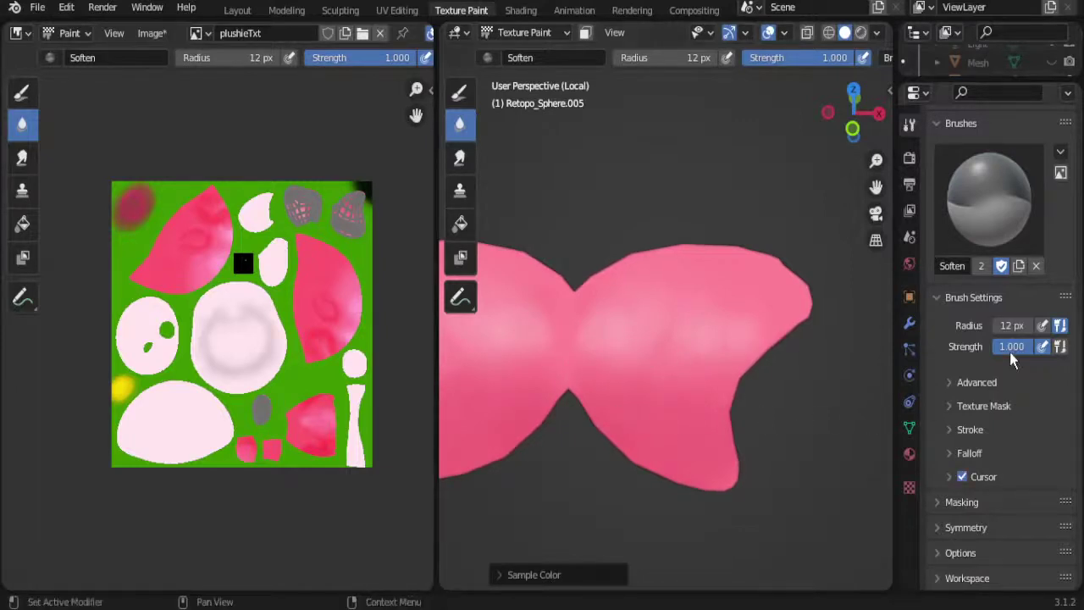
Step: Switch back to the TexDraw brush and save the file as plushie2.blend
{"action": "left_click", "coordinate": [460, 92]}
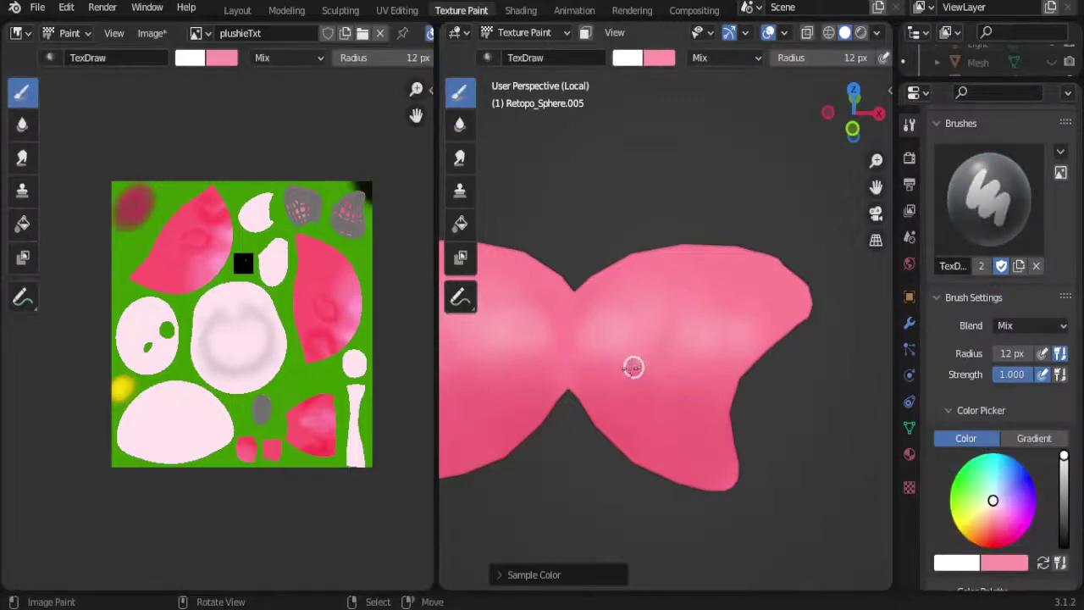
{"action": "key", "text": "ctrl+s"}
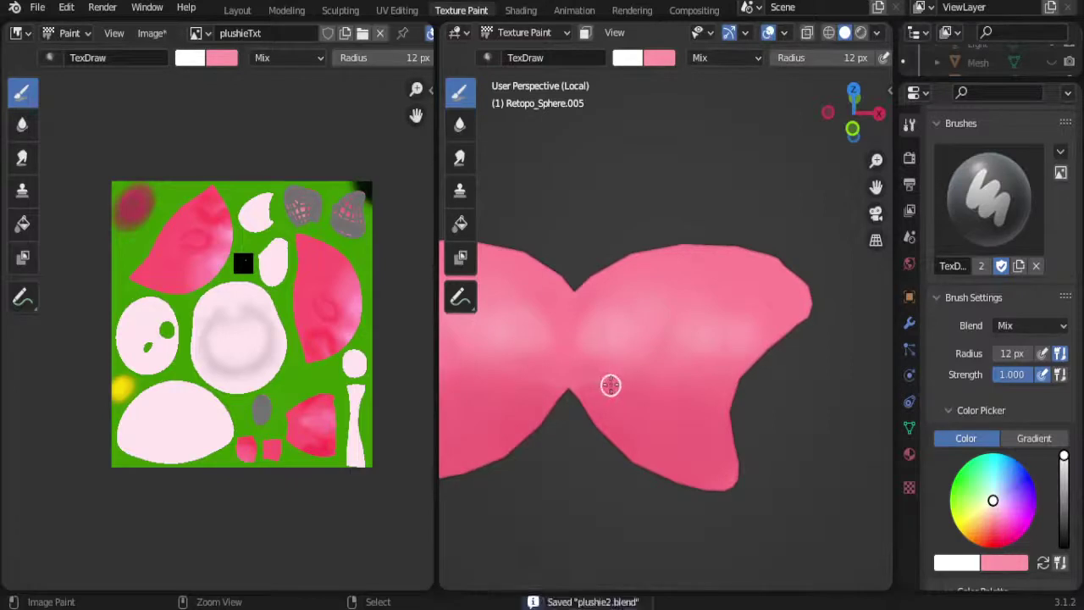
{"action": "scroll", "coordinate": [1007, 406], "scroll_direction": "down", "scroll_amount": 2}
{"action": "scroll", "coordinate": [1007, 406], "scroll_direction": "down", "scroll_amount": 4}
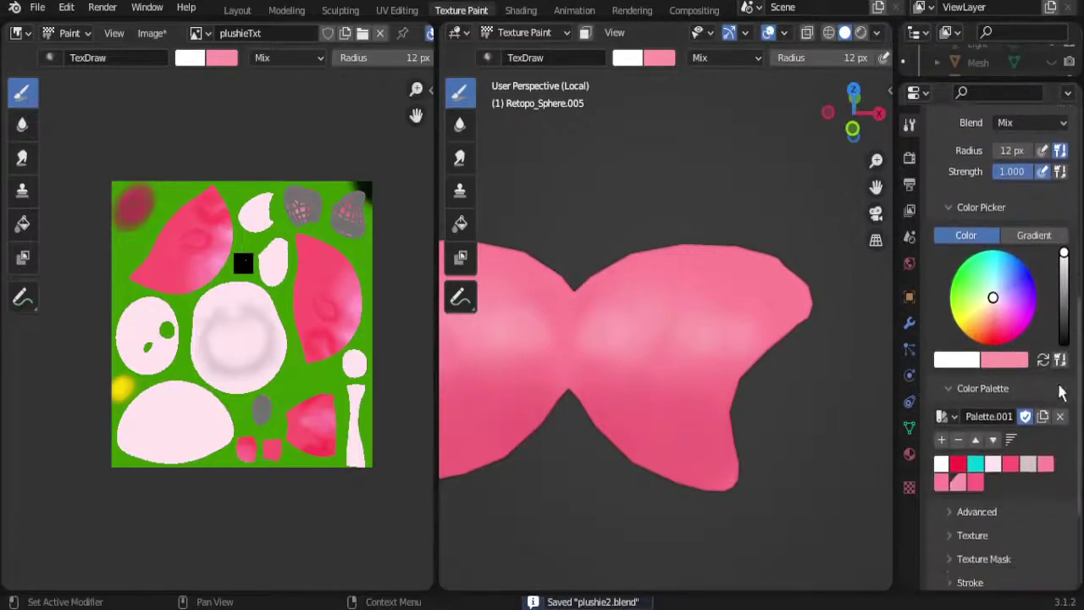
{"action": "scroll", "coordinate": [1007, 406], "scroll_direction": "down", "scroll_amount": 2}
Step: Choose a darkened palette pink with a 6 px brush, then select the light pink swatch
{"action": "left_click", "coordinate": [972, 403]}
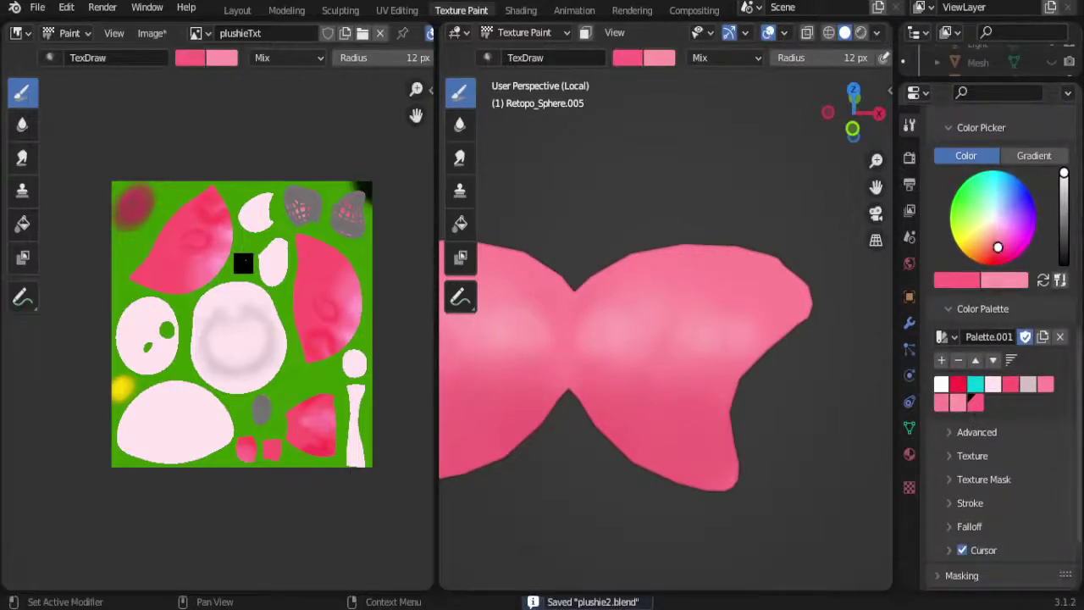
{"action": "left_click", "coordinate": [1064, 188]}
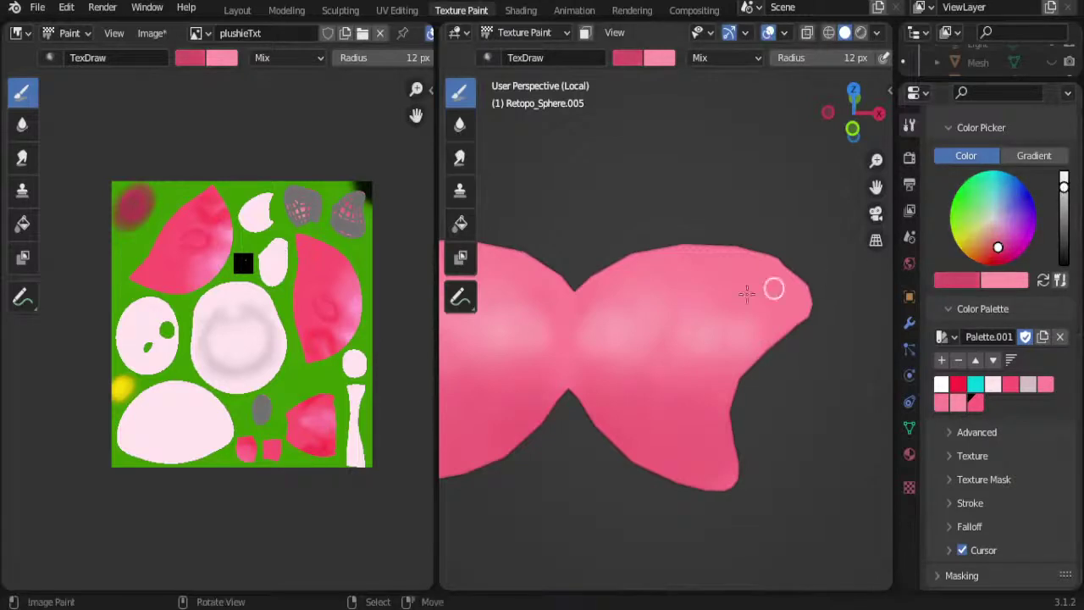
{"action": "key", "text": "f"}
{"action": "left_click", "coordinate": [601, 345]}
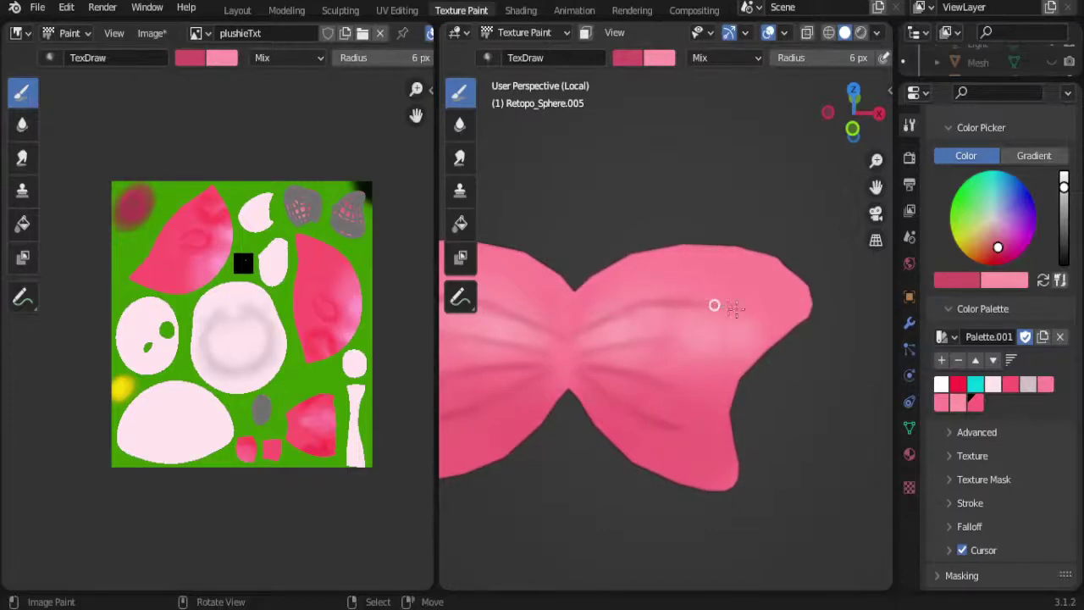
{"action": "left_click", "coordinate": [962, 403]}
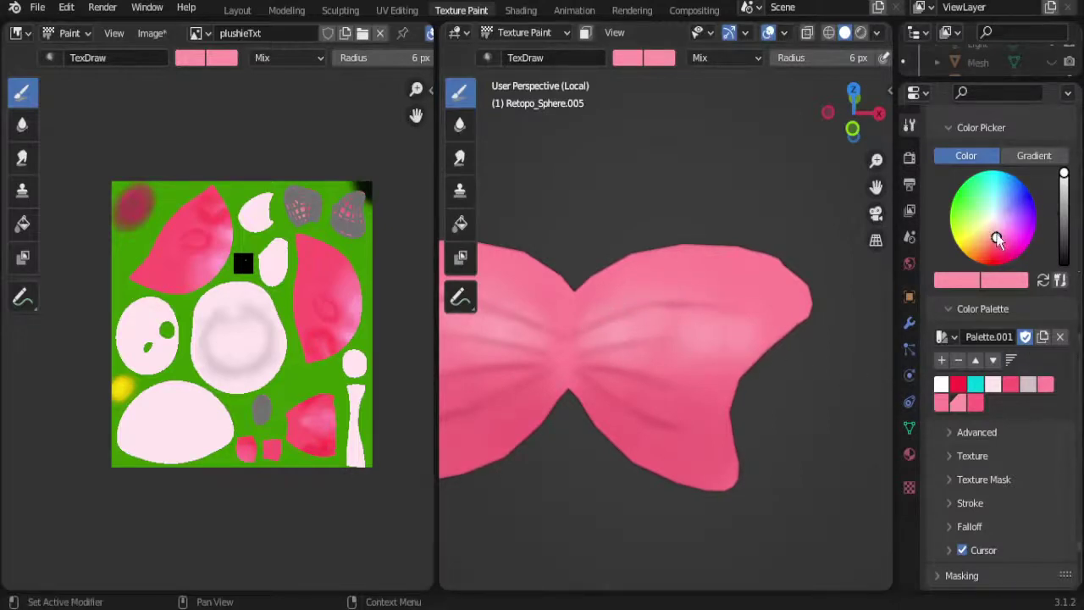
Step: Nudge the light pink brush colour slightly lighter for the highlight streaks
{"action": "left_click_drag", "start_coordinate": [997, 238], "coordinate": [999, 234]}
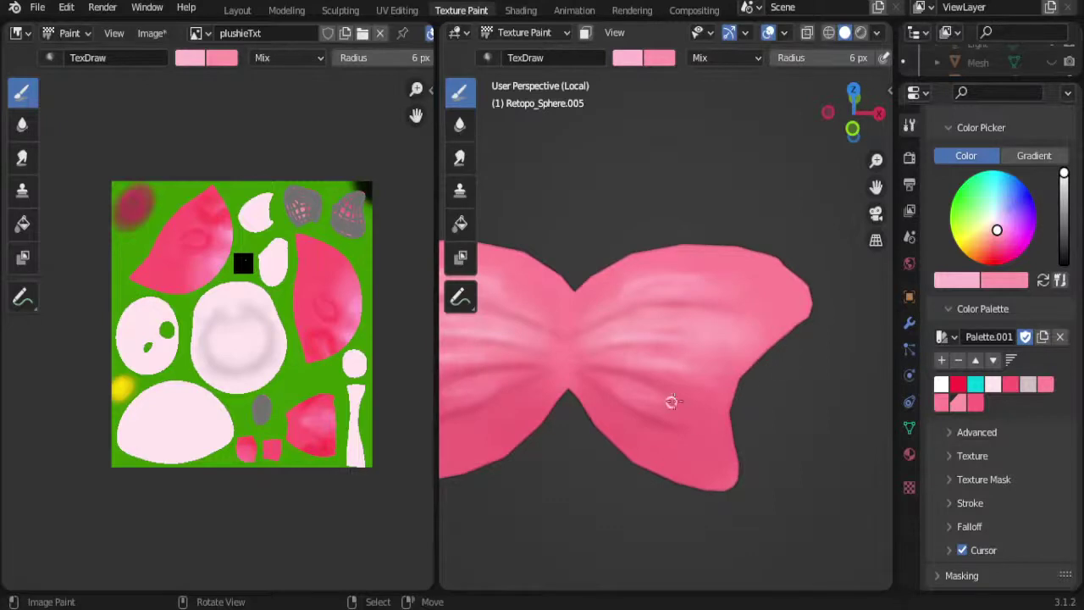
Step: Soften the streaks on the bow's lower right with a 12 px Soften brush
{"action": "left_click", "coordinate": [460, 125]}
{"action": "key", "text": "f"}
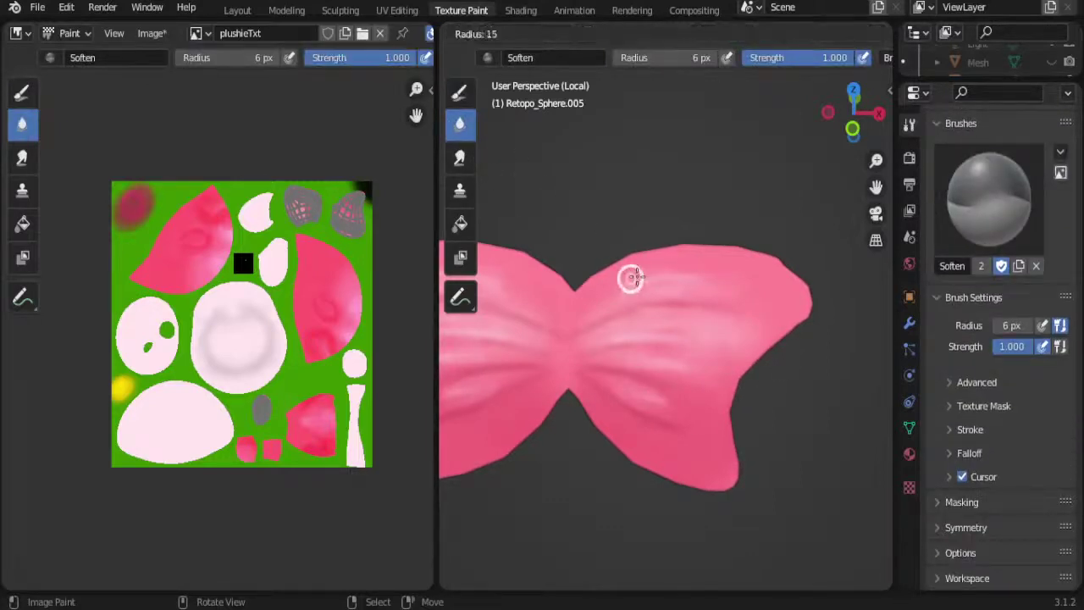
{"action": "left_click", "coordinate": [631, 279]}
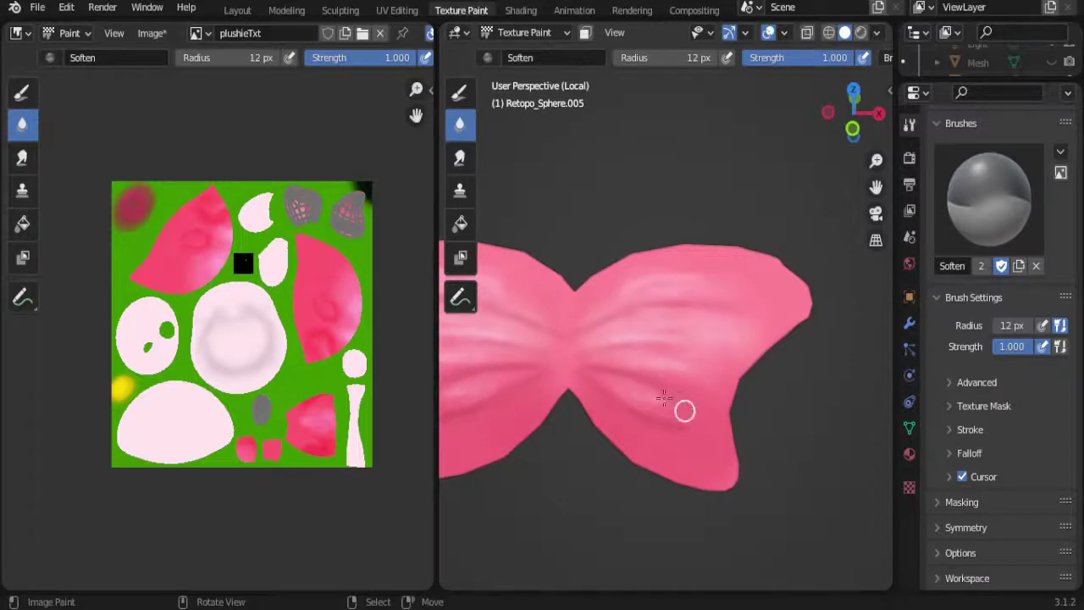
{"action": "left_click_drag", "start_coordinate": [684, 411], "coordinate": [569, 387]}
Step: Return to TexDraw and pick the darker pink palette swatch
{"action": "left_click", "coordinate": [456, 93]}
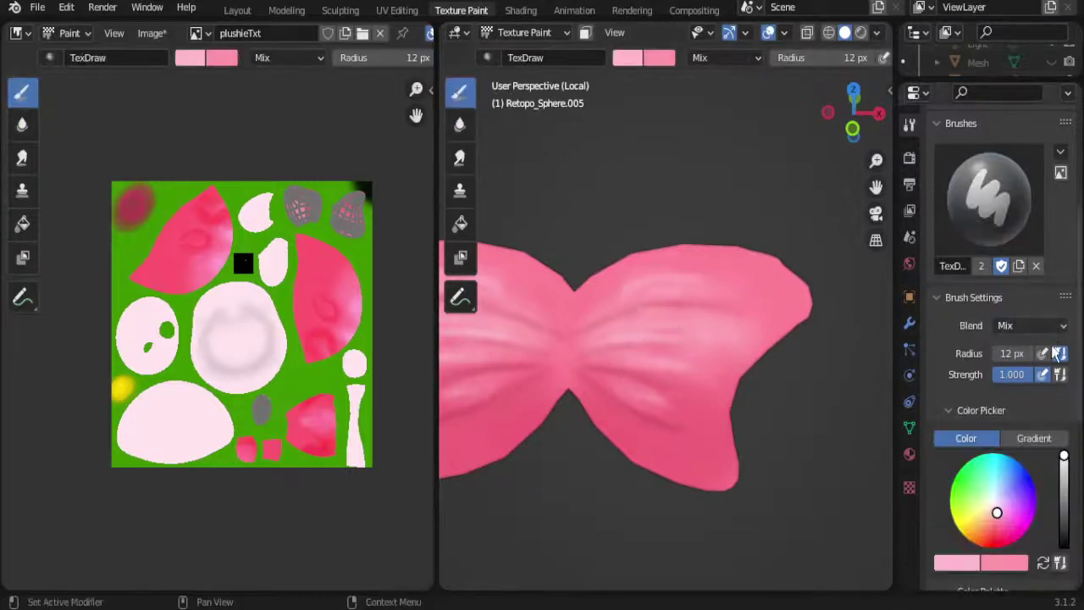
{"action": "scroll", "coordinate": [1080, 415], "scroll_direction": "down", "scroll_amount": 3}
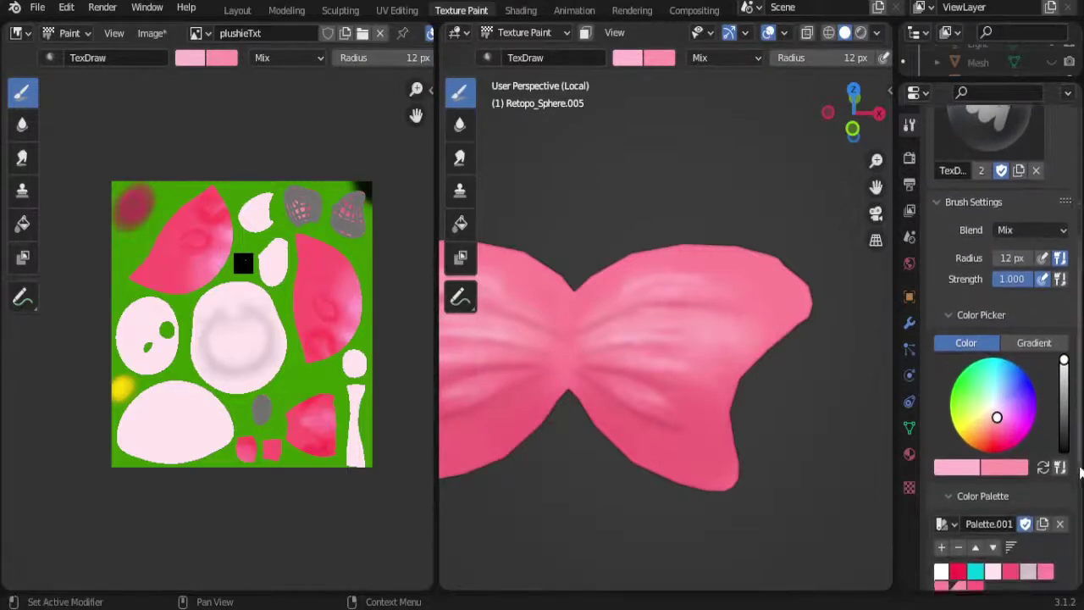
{"action": "scroll", "coordinate": [1080, 415], "scroll_direction": "down", "scroll_amount": 3}
{"action": "left_click", "coordinate": [978, 488]}
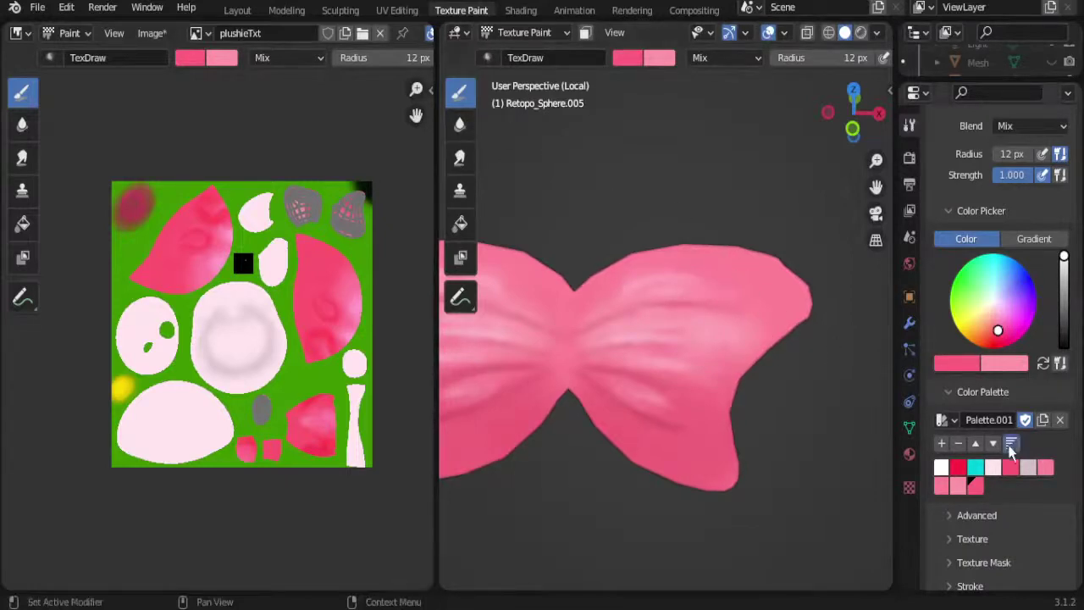
Step: Darken the brush pink and dab a deeper pink shadow near the top of the bow's right lobe
{"action": "left_click_drag", "start_coordinate": [1064, 258], "coordinate": [1069, 276]}
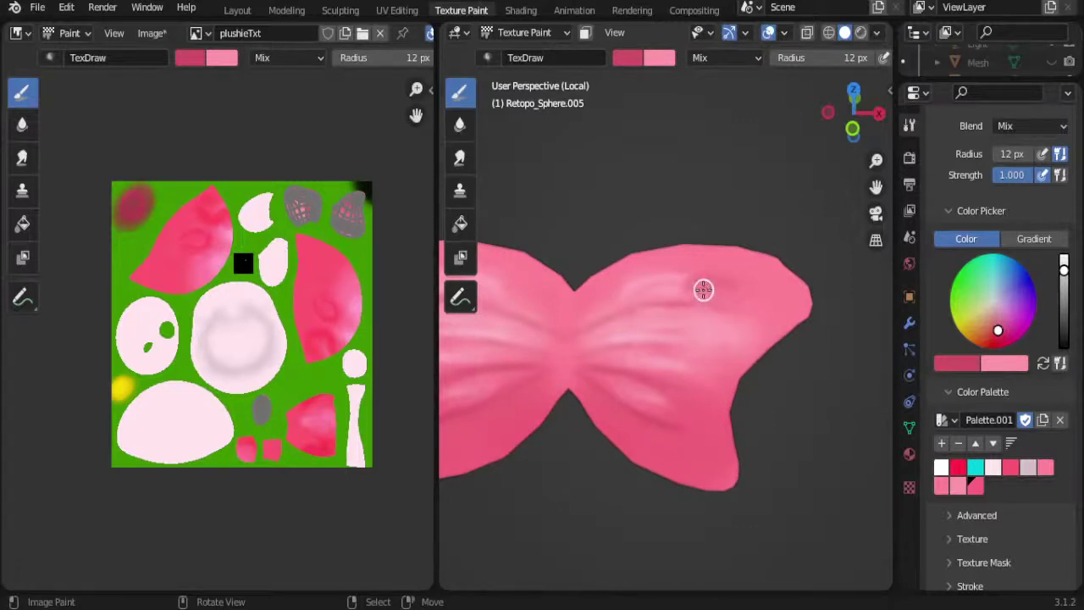
{"action": "left_click", "coordinate": [704, 290]}
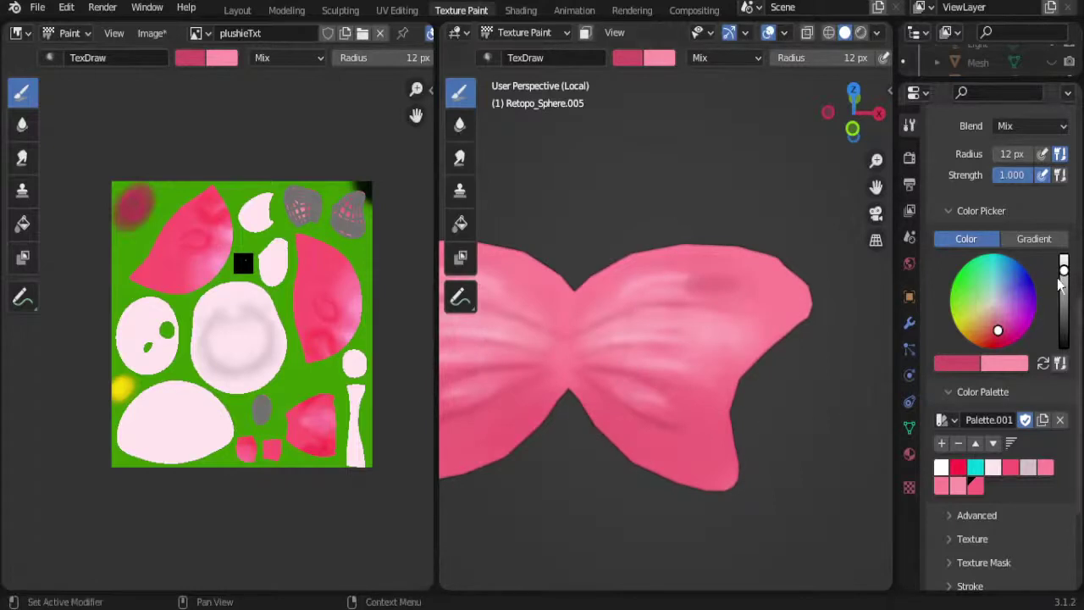
{"action": "left_click_drag", "start_coordinate": [1059, 285], "coordinate": [1063, 280]}
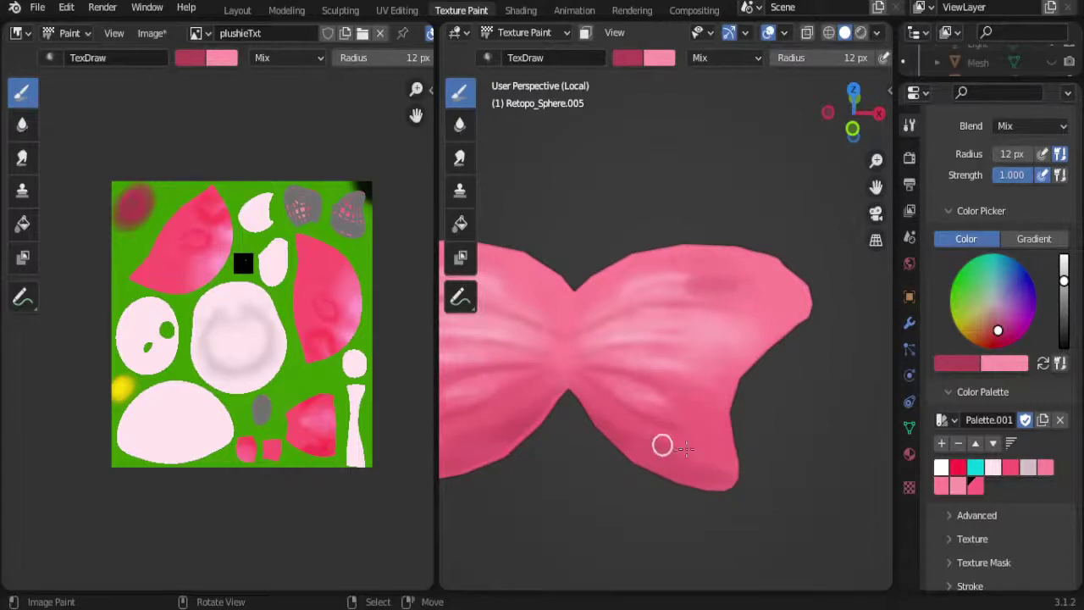
{"action": "mouse_move", "coordinate": [724, 462]}
{"action": "middle_mouse_down"}
{"action": "mouse_move", "coordinate": [766, 479]}
{"action": "mouse_move", "coordinate": [762, 455]}
{"action": "mouse_move", "coordinate": [757, 503]}
{"action": "mouse_move", "coordinate": [781, 450]}
{"action": "middle_mouse_up"}
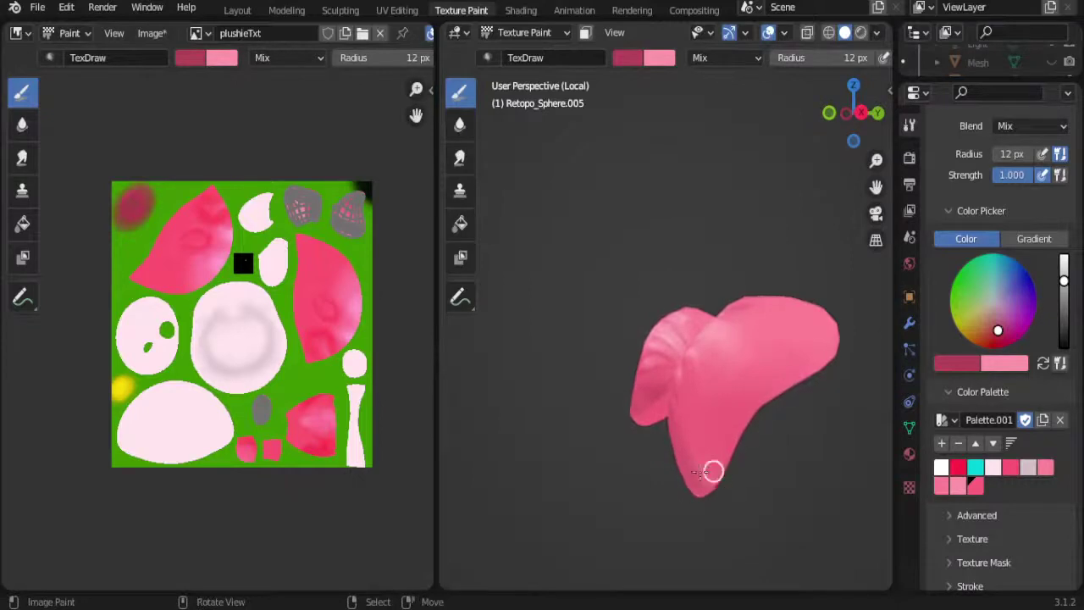
{"action": "mouse_move", "coordinate": [815, 477]}
{"action": "middle_mouse_down"}
{"action": "mouse_move", "coordinate": [668, 425]}
{"action": "mouse_move", "coordinate": [744, 417]}
{"action": "middle_mouse_up"}
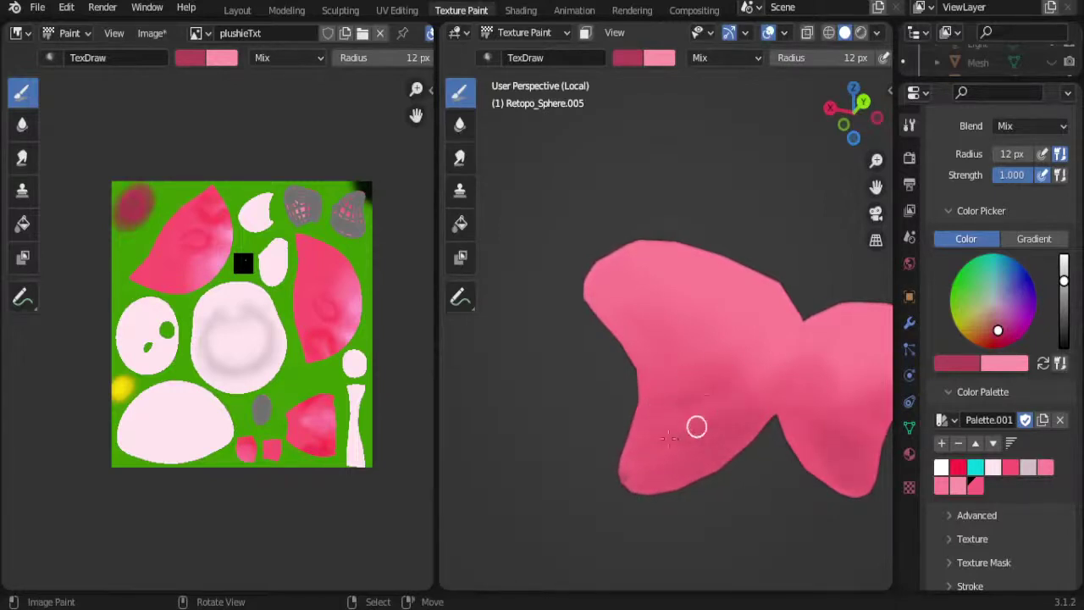
{"action": "left_click", "coordinate": [459, 125]}
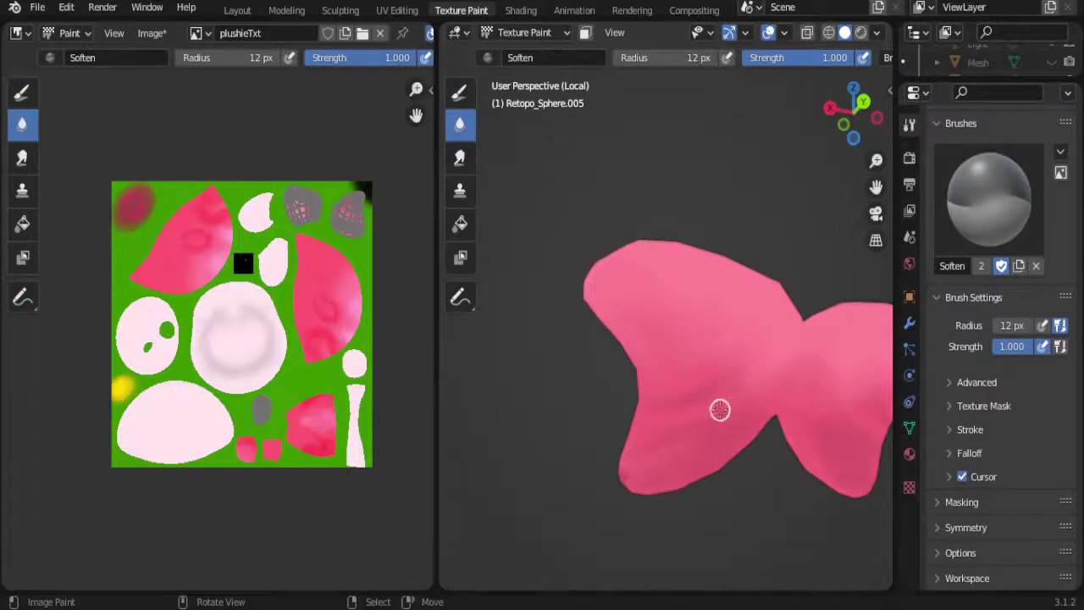
Step: Soften the bow's back and right-lobe streaks with a 45 px Soften brush
{"action": "key", "text": "f"}
{"action": "left_click", "coordinate": [733, 385]}
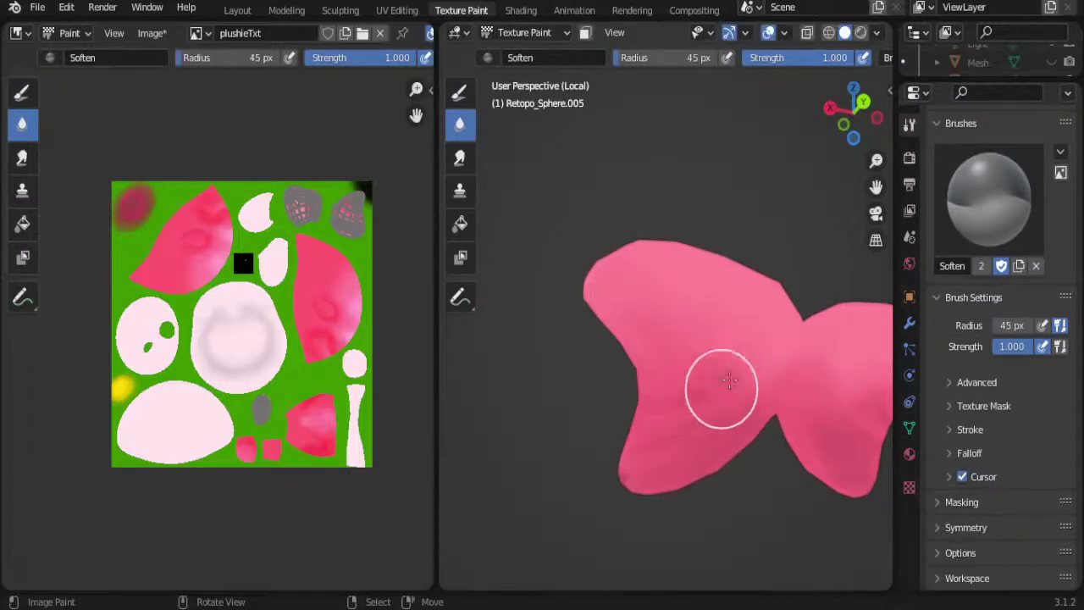
{"action": "mouse_move", "coordinate": [729, 380]}
{"action": "left_mouse_down"}
{"action": "mouse_move", "coordinate": [708, 404]}
{"action": "mouse_move", "coordinate": [729, 397]}
{"action": "mouse_move", "coordinate": [629, 464]}
{"action": "mouse_move", "coordinate": [718, 410]}
{"action": "left_mouse_up"}
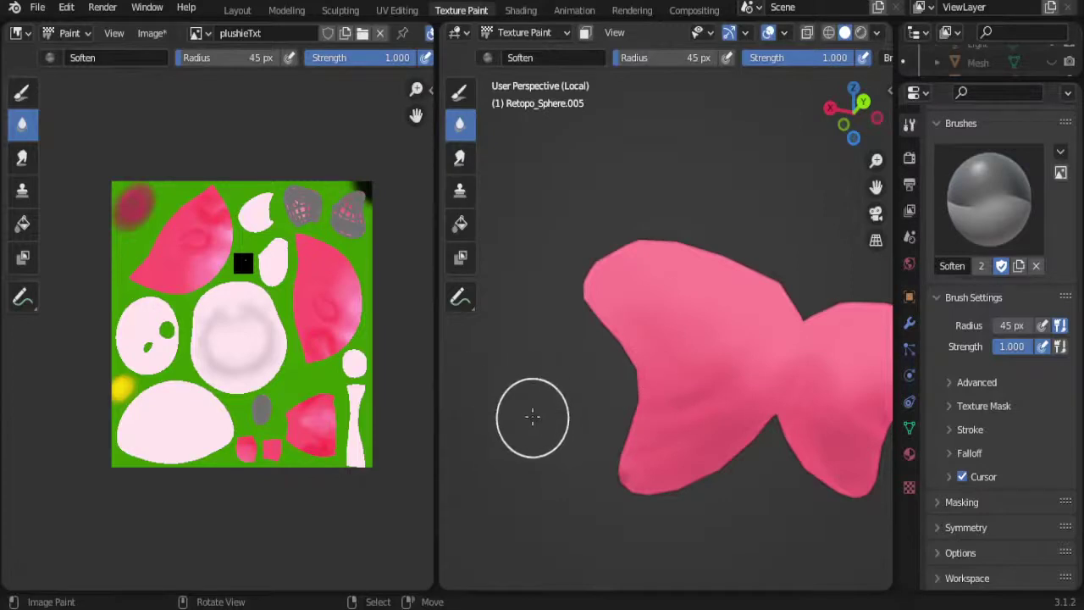
{"action": "mouse_move", "coordinate": [566, 399]}
{"action": "middle_mouse_down"}
{"action": "mouse_move", "coordinate": [708, 458]}
{"action": "mouse_move", "coordinate": [815, 416]}
{"action": "mouse_move", "coordinate": [703, 332]}
{"action": "mouse_move", "coordinate": [785, 262]}
{"action": "middle_mouse_up"}
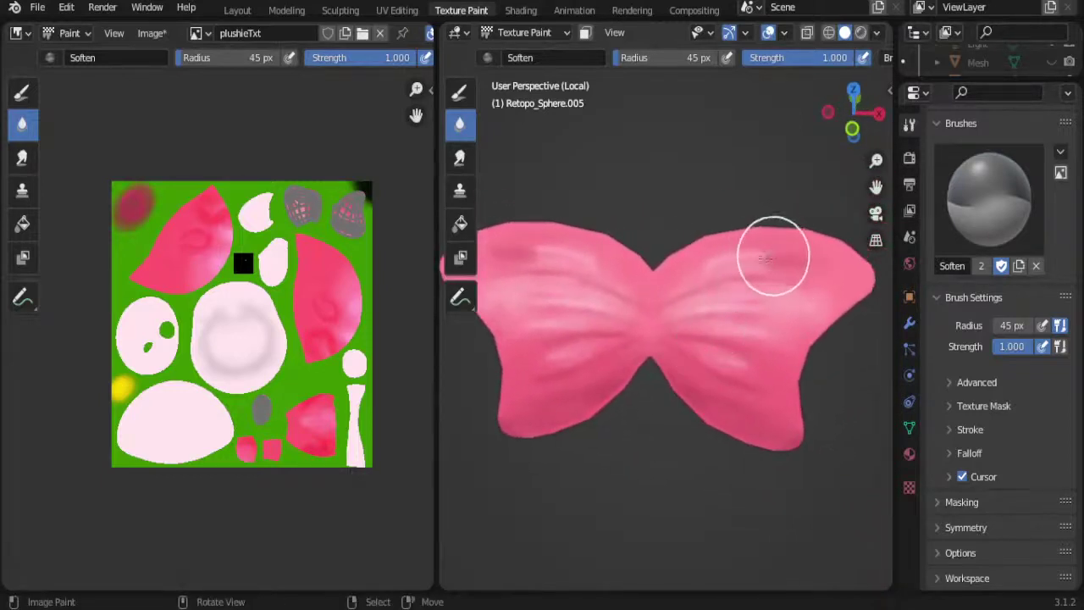
{"action": "mouse_move", "coordinate": [773, 268]}
{"action": "left_mouse_down"}
{"action": "mouse_move", "coordinate": [790, 254]}
{"action": "mouse_move", "coordinate": [746, 276]}
{"action": "left_mouse_up"}
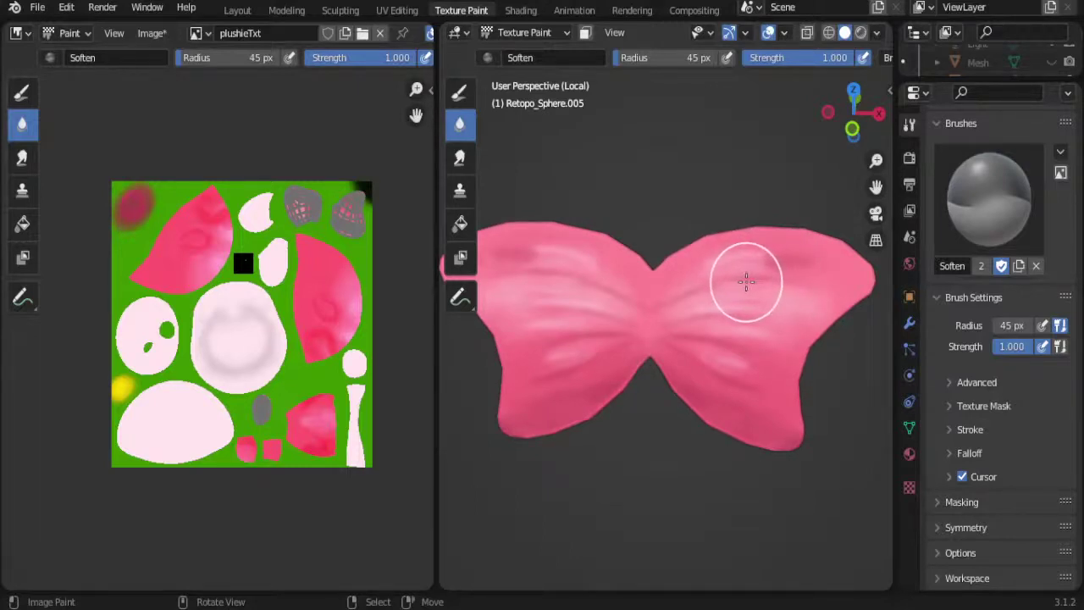
{"action": "mouse_move", "coordinate": [744, 282]}
{"action": "left_mouse_down"}
{"action": "mouse_move", "coordinate": [709, 286]}
{"action": "mouse_move", "coordinate": [685, 310]}
{"action": "mouse_move", "coordinate": [791, 263]}
{"action": "left_mouse_up"}
Step: Reduce the brush radius to 17 px and return to the TexDraw brush
{"action": "key", "text": "f"}
{"action": "left_click", "coordinate": [785, 264]}
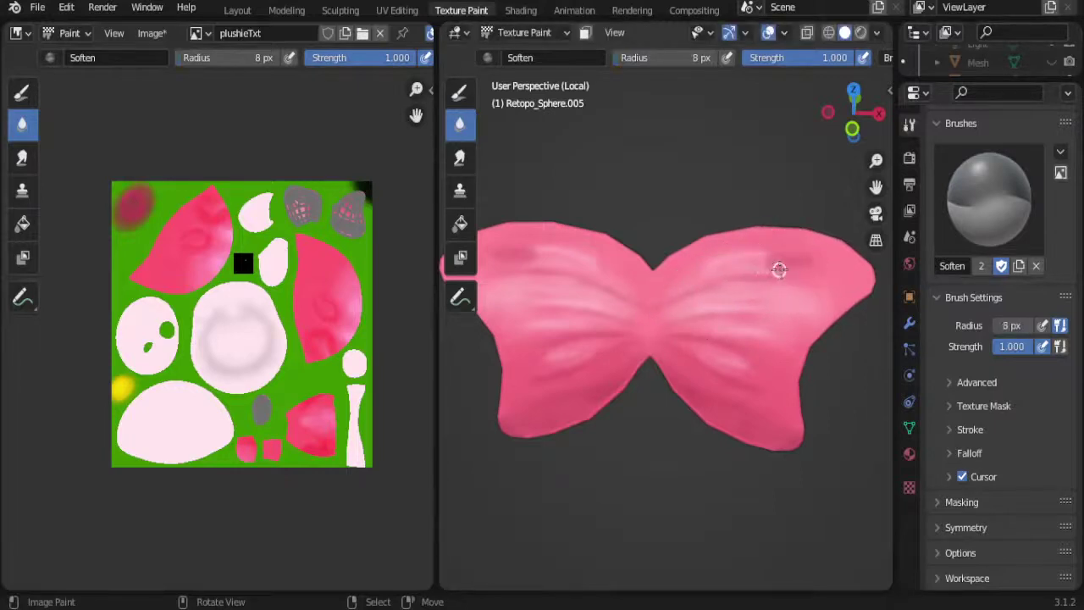
{"action": "key", "text": "f"}
{"action": "left_click", "coordinate": [783, 268]}
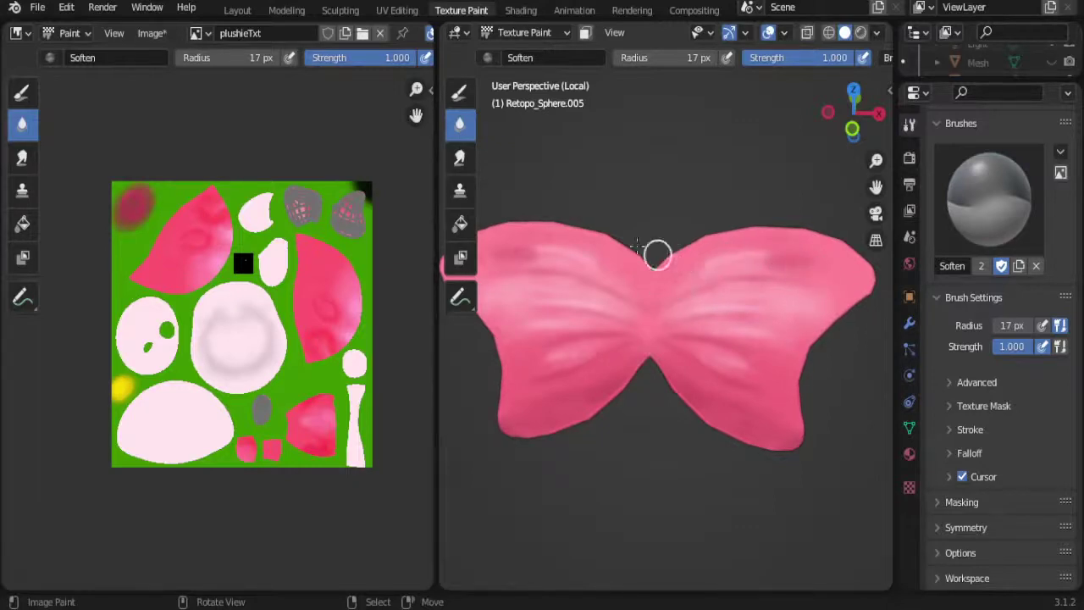
{"action": "left_click", "coordinate": [458, 92]}
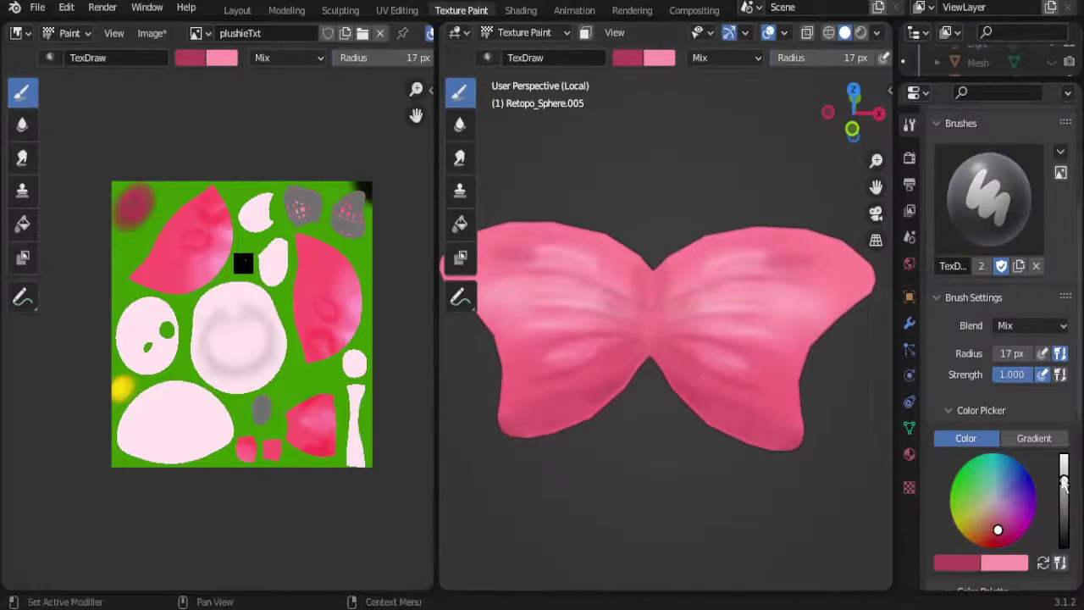
Step: Pick the light pink swatch, lighten it, and paint a paler highlight on the bow's right wing
{"action": "scroll", "coordinate": [1004, 360], "scroll_direction": "down", "scroll_amount": 8}
{"action": "left_click", "coordinate": [960, 330]}
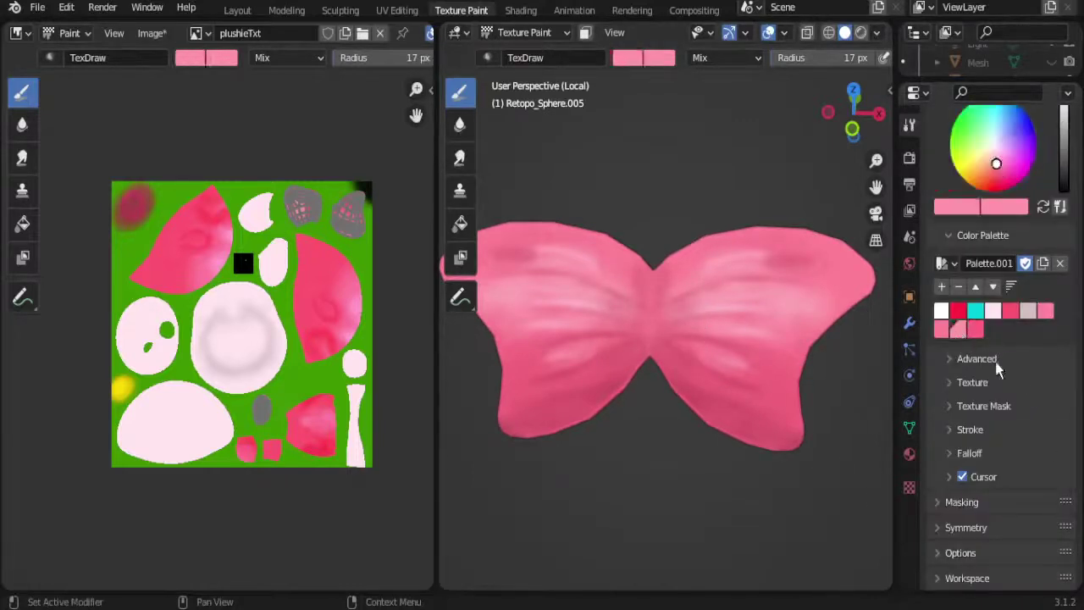
{"action": "scroll", "coordinate": [1054, 339], "scroll_direction": "up", "scroll_amount": 1}
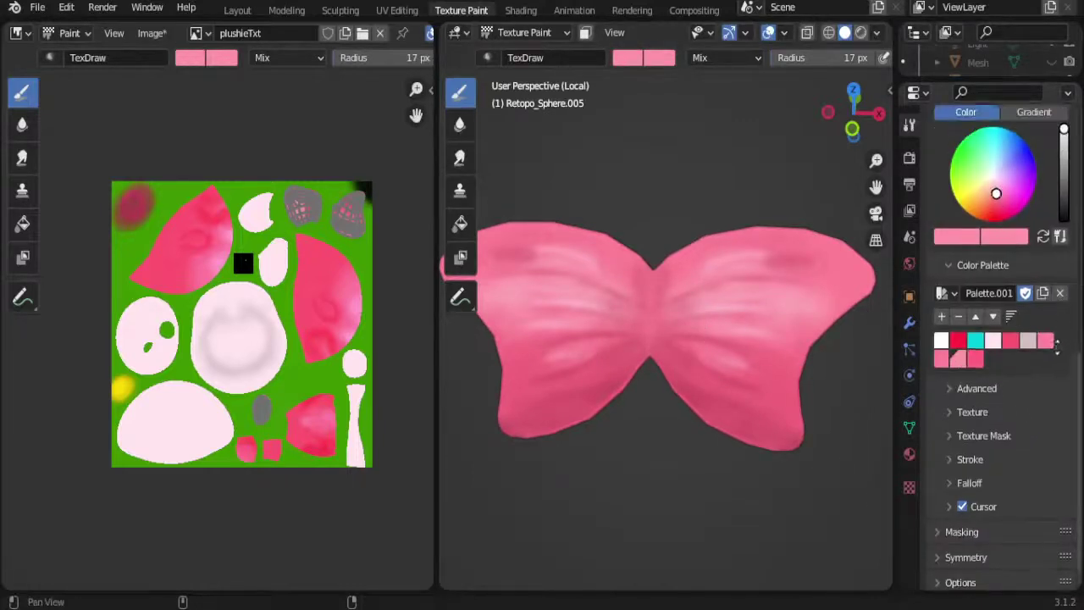
{"action": "scroll", "coordinate": [1016, 390], "scroll_direction": "up", "scroll_amount": 7}
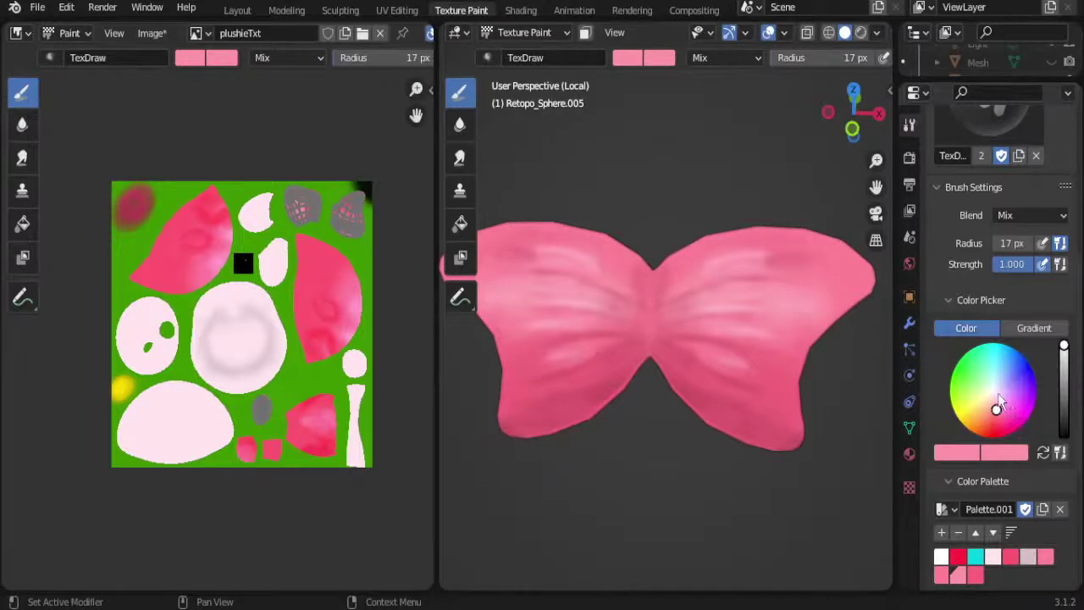
{"action": "left_click", "coordinate": [997, 400]}
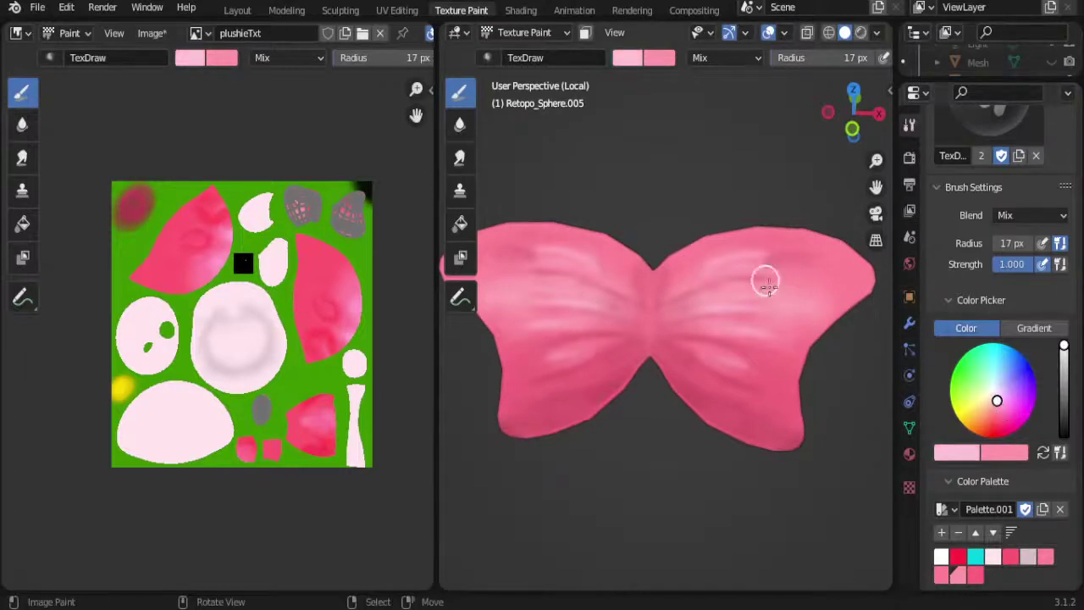
{"action": "mouse_move", "coordinate": [776, 282]}
{"action": "left_mouse_down"}
{"action": "mouse_move", "coordinate": [815, 274]}
{"action": "mouse_move", "coordinate": [783, 283]}
{"action": "mouse_move", "coordinate": [806, 307]}
{"action": "mouse_move", "coordinate": [753, 232]}
{"action": "mouse_move", "coordinate": [718, 261]}
{"action": "left_mouse_up"}
Step: View the bow from above in orthographic, zoom in, and select the Soften brush
{"action": "mouse_move", "coordinate": [718, 261]}
{"action": "middle_mouse_down"}
{"action": "mouse_move", "coordinate": [716, 281]}
{"action": "mouse_move", "coordinate": [750, 338]}
{"action": "middle_mouse_up"}
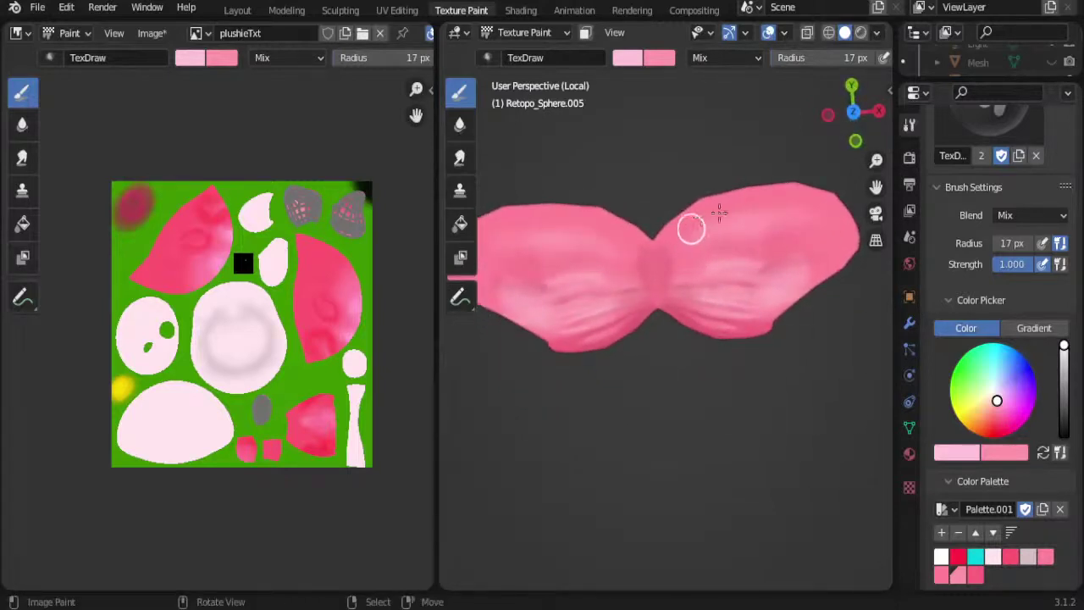
{"action": "key", "text": "KP_5"}
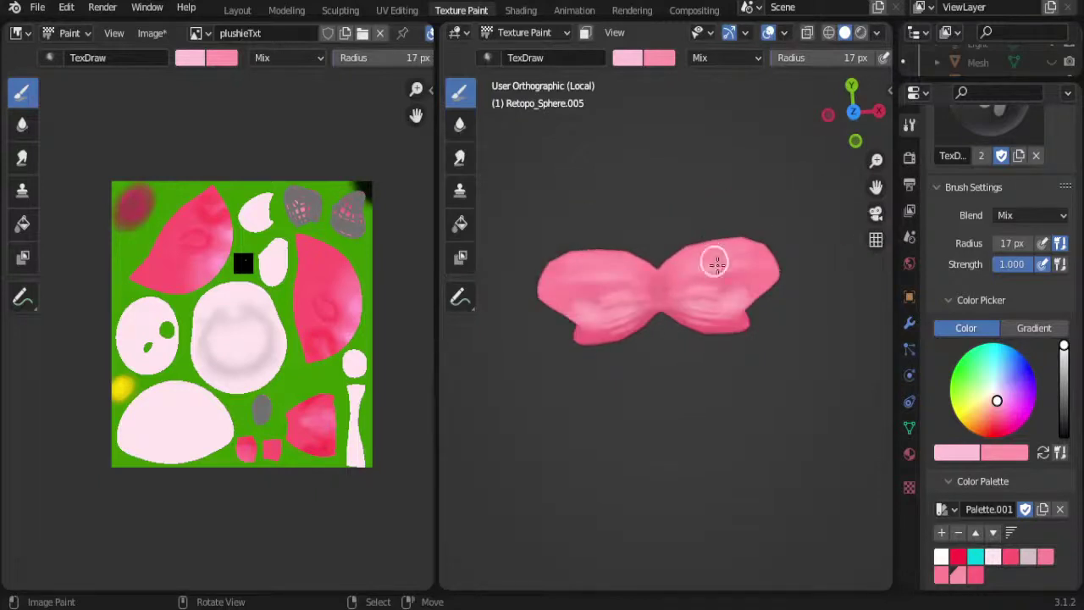
{"action": "scroll", "coordinate": [738, 266], "scroll_direction": "up", "scroll_amount": 2}
{"action": "scroll", "coordinate": [737, 266], "scroll_direction": "up", "scroll_amount": 2}
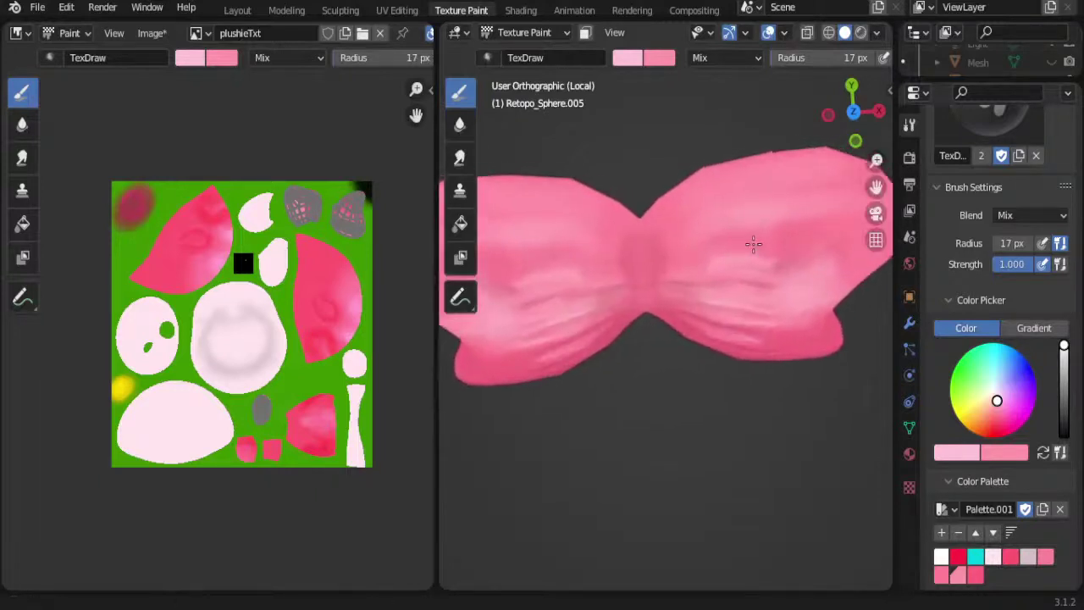
{"action": "scroll", "coordinate": [753, 242], "scroll_direction": "up", "scroll_amount": 1}
{"action": "scroll", "coordinate": [736, 254], "scroll_direction": "up", "scroll_amount": 1}
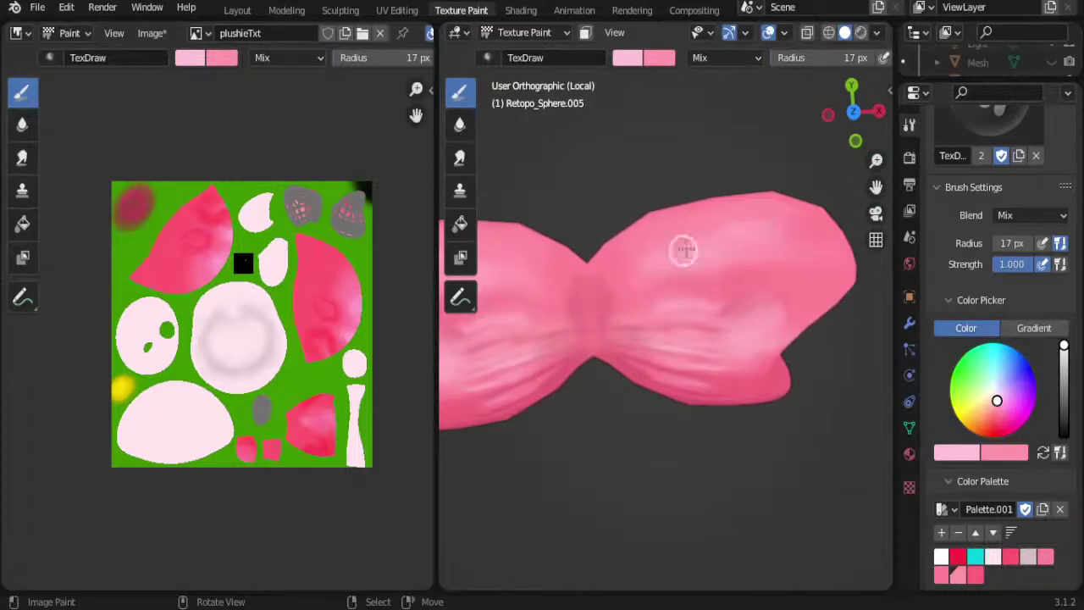
{"action": "left_click", "coordinate": [460, 124]}
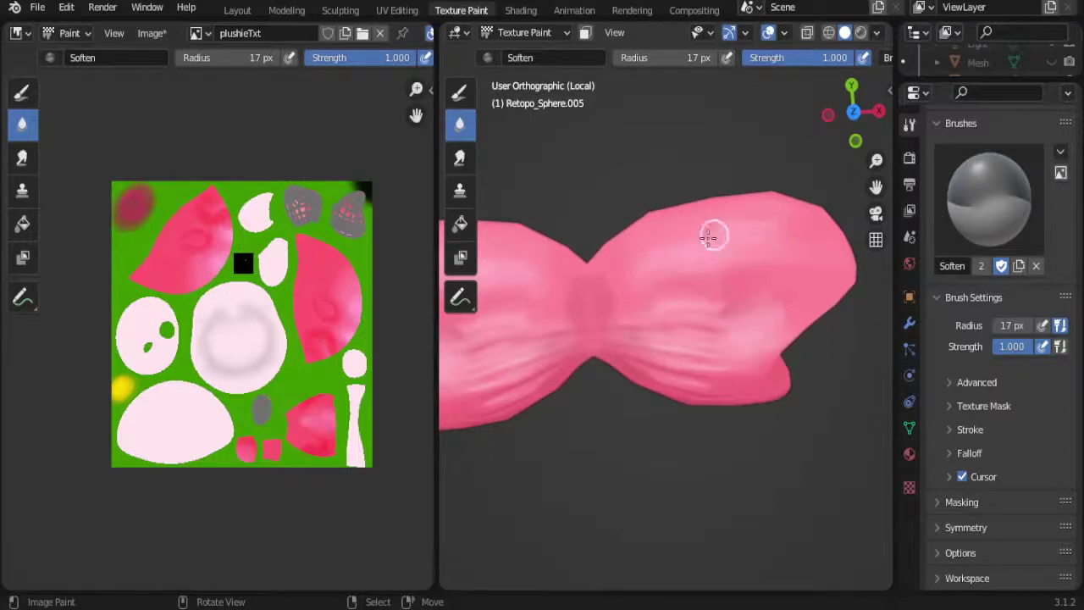
Step: Look the bow over from several angles, then switch back to the Draw brush
{"action": "mouse_move", "coordinate": [701, 302]}
{"action": "left_mouse_down", "text": "alt"}
{"action": "mouse_move", "coordinate": [684, 254]}
{"action": "mouse_move", "coordinate": [710, 218]}
{"action": "mouse_move", "coordinate": [753, 271]}
{"action": "mouse_move", "coordinate": [753, 334]}
{"action": "mouse_move", "coordinate": [689, 347]}
{"action": "left_mouse_up", "text": "alt"}
{"action": "scroll", "coordinate": [689, 347], "scroll_direction": "down", "scroll_amount": 3}
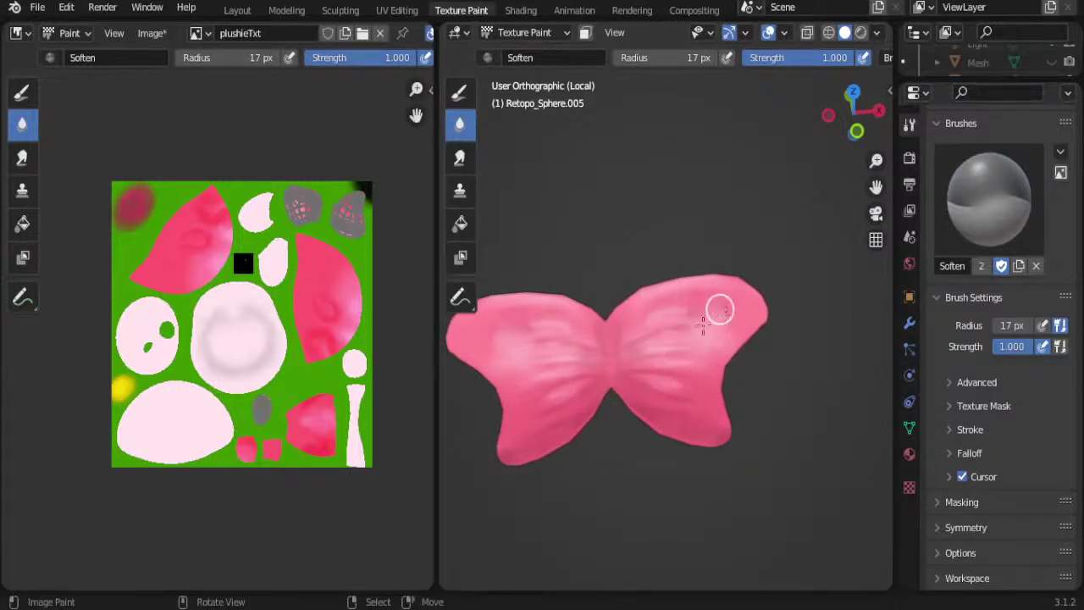
{"action": "mouse_move", "coordinate": [634, 300]}
{"action": "middle_mouse_down"}
{"action": "mouse_move", "coordinate": [572, 394]}
{"action": "mouse_move", "coordinate": [607, 380]}
{"action": "middle_mouse_up"}
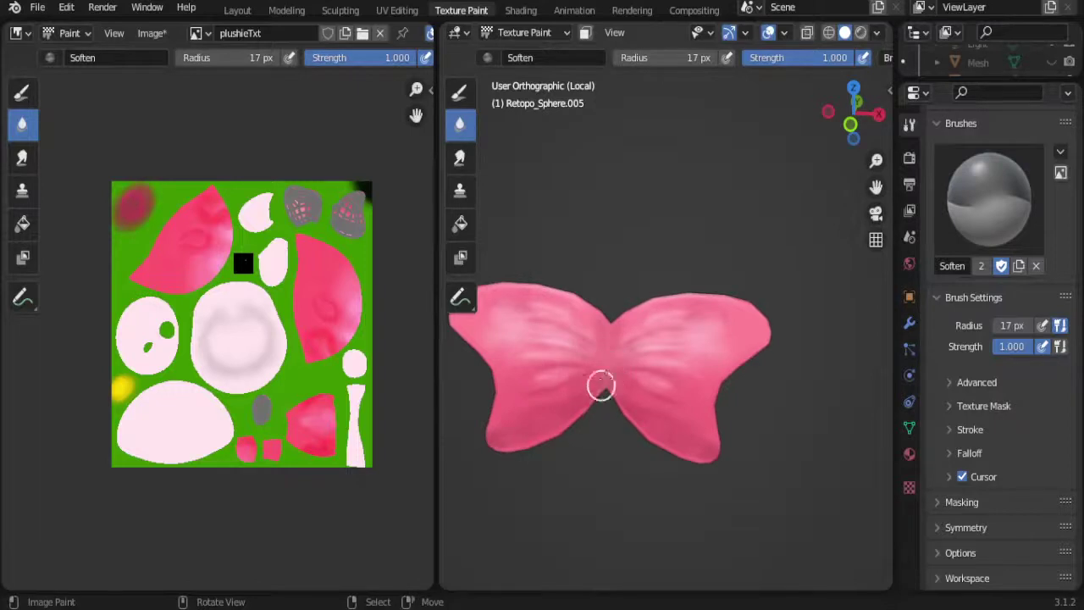
{"action": "middle_click_drag", "start_coordinate": [556, 459], "coordinate": [605, 416]}
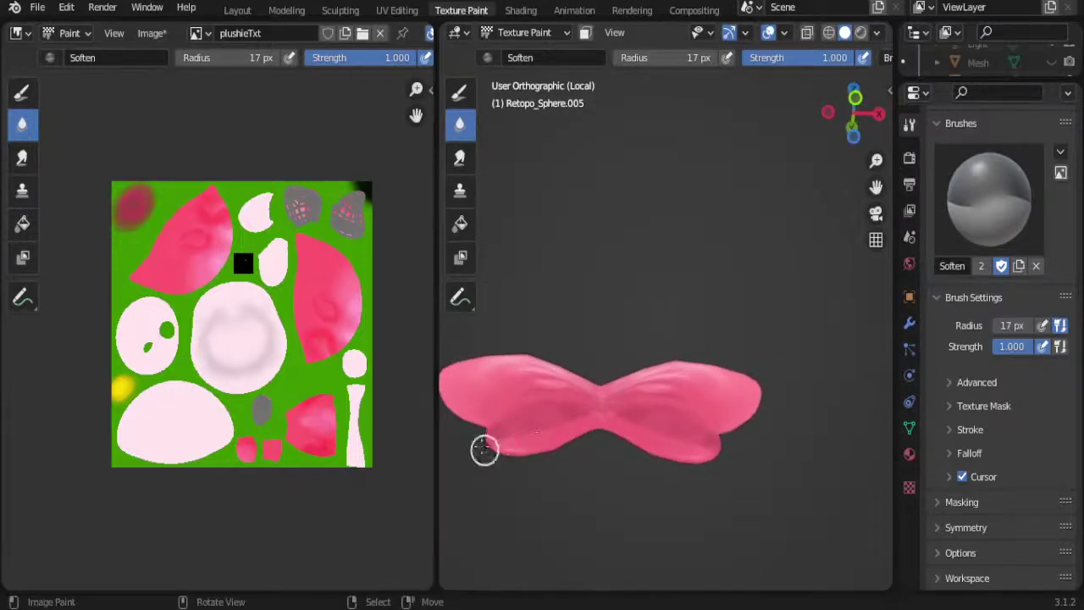
{"action": "left_click", "coordinate": [458, 97]}
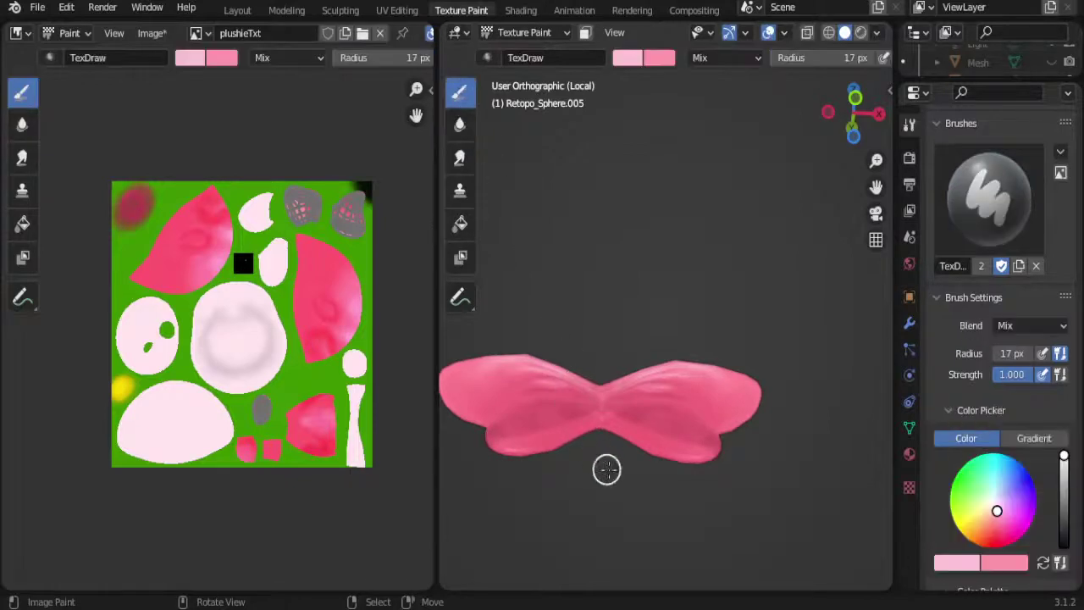
Step: Try a red-pink stroke on the bow's left lobe, then undo it
{"action": "middle_click_drag", "start_coordinate": [607, 466], "coordinate": [591, 415]}
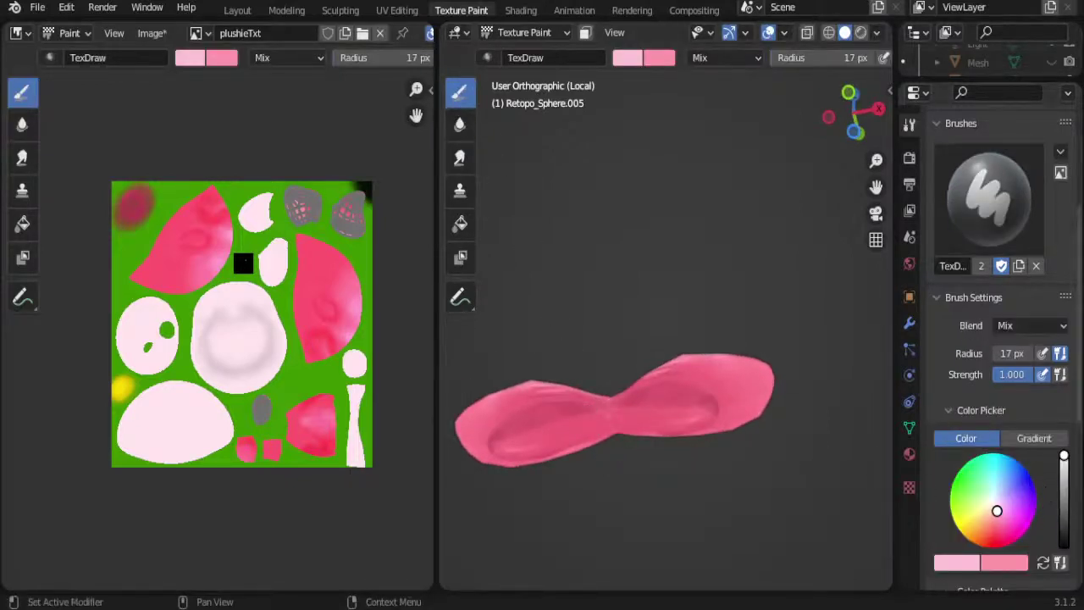
{"action": "scroll", "coordinate": [961, 466], "scroll_direction": "down", "scroll_amount": 2}
{"action": "scroll", "coordinate": [960, 466], "scroll_direction": "down", "scroll_amount": 4}
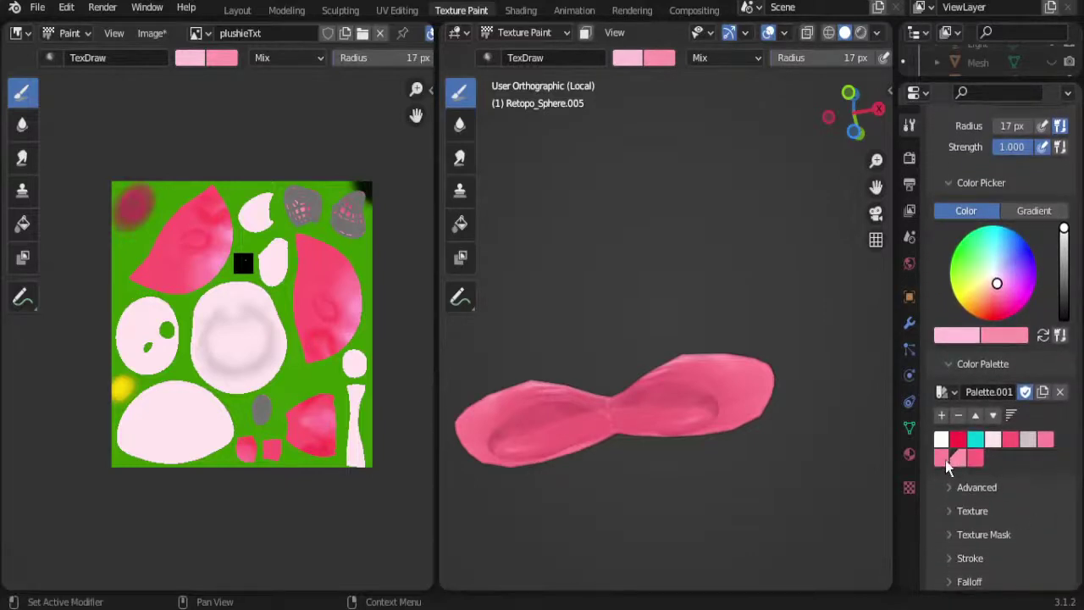
{"action": "left_click", "coordinate": [1012, 439]}
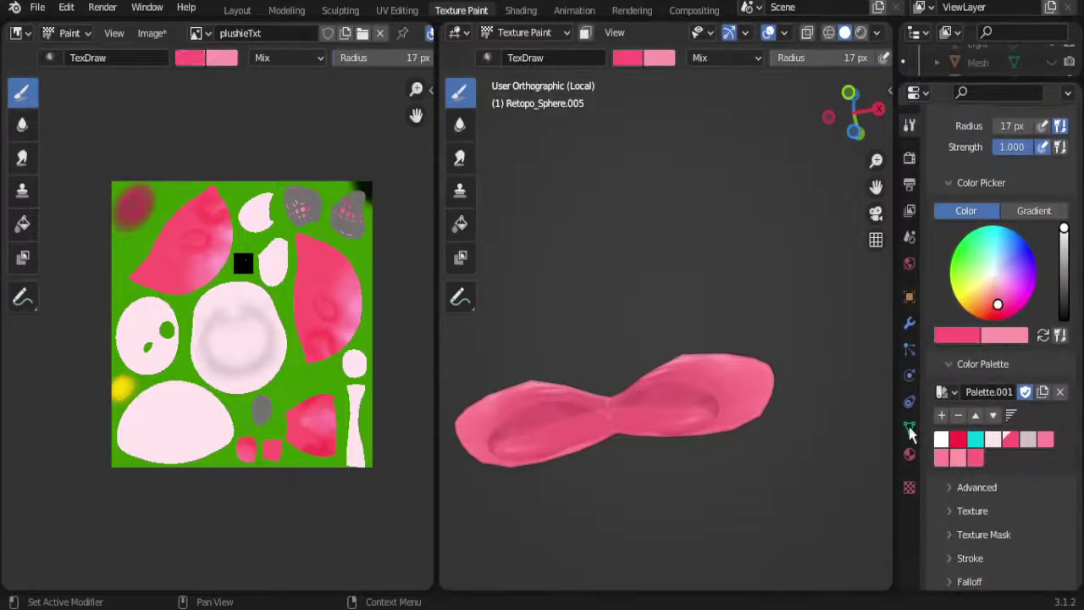
{"action": "mouse_move", "coordinate": [594, 421]}
{"action": "left_mouse_down"}
{"action": "mouse_move", "coordinate": [527, 418]}
{"action": "mouse_move", "coordinate": [486, 440]}
{"action": "left_mouse_up"}
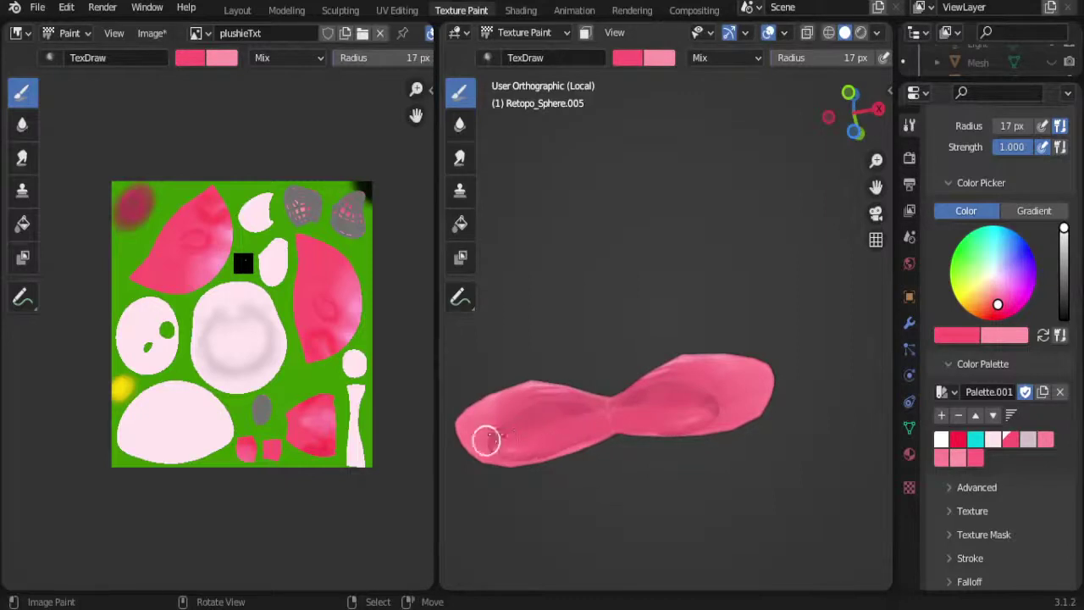
{"action": "key", "text": "ctrl+z"}
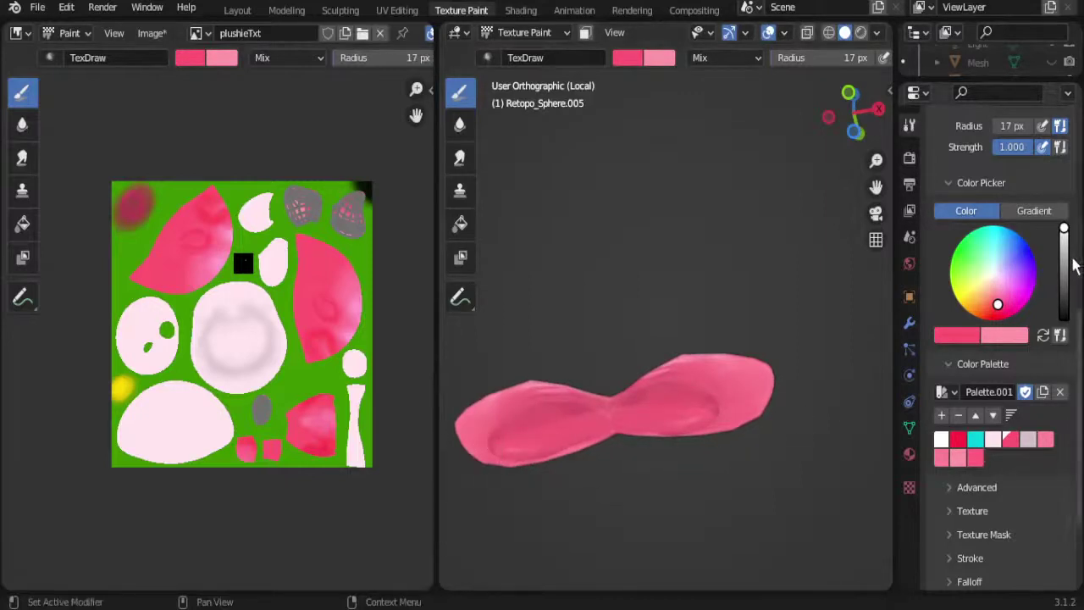
Step: Darken the brush colour, then pick the light pink palette swatch while orbiting the bow
{"action": "left_click", "coordinate": [1063, 247]}
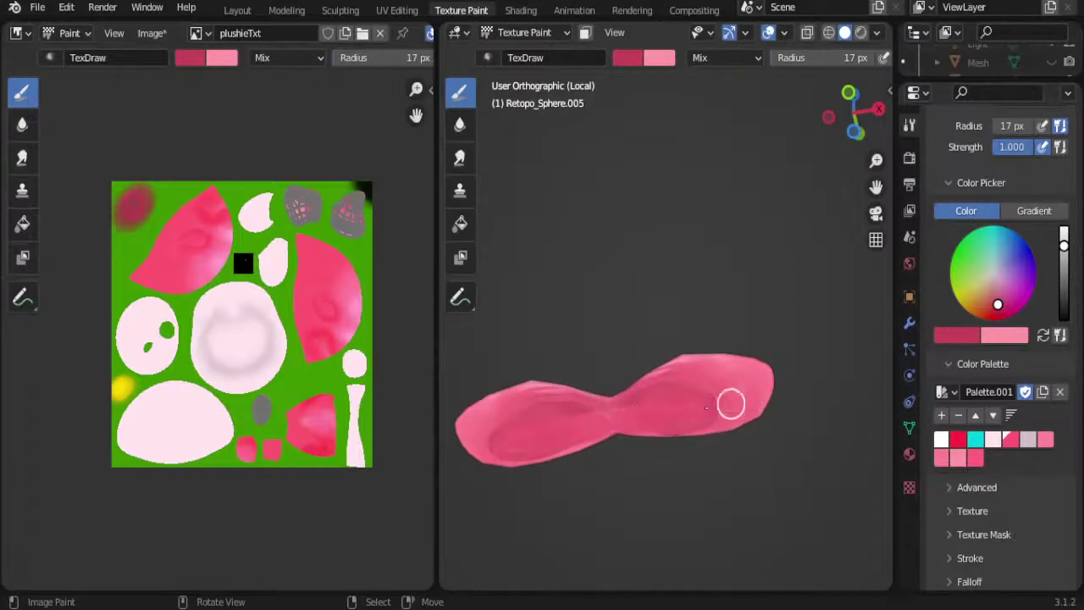
{"action": "middle_click_drag", "start_coordinate": [718, 392], "coordinate": [690, 449]}
{"action": "middle_click_drag", "start_coordinate": [696, 411], "coordinate": [687, 341]}
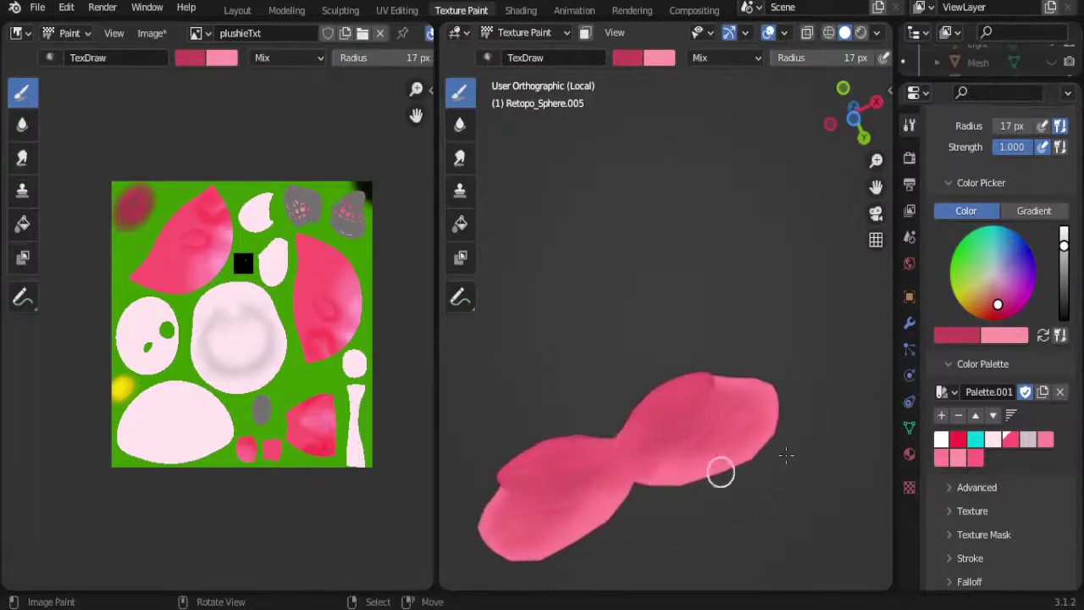
{"action": "left_click", "coordinate": [943, 458]}
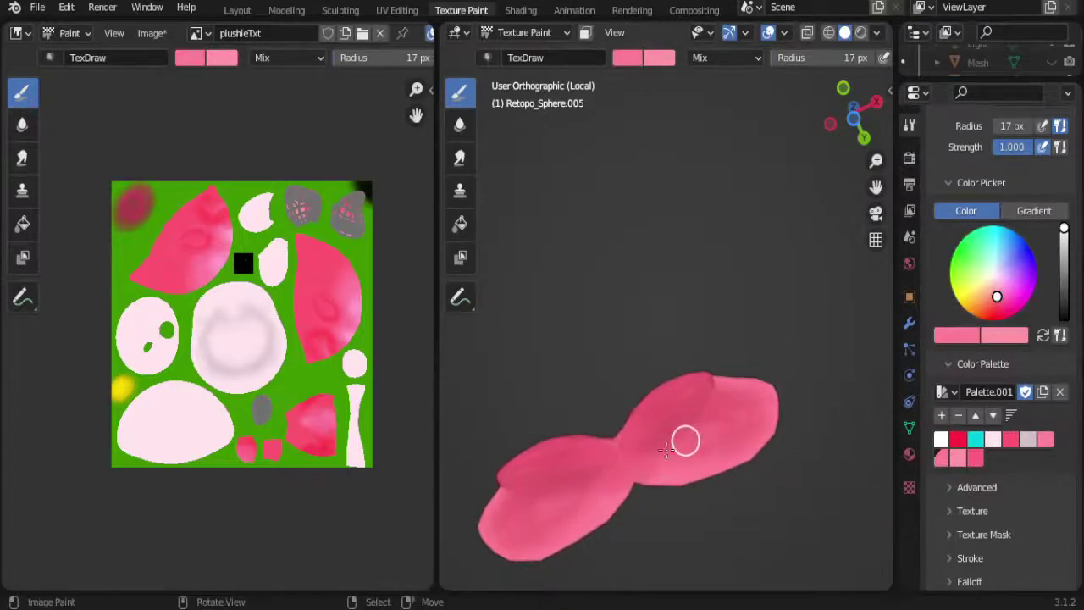
{"action": "mouse_move", "coordinate": [678, 358]}
{"action": "middle_mouse_down"}
{"action": "mouse_move", "coordinate": [685, 423]}
{"action": "mouse_move", "coordinate": [665, 416]}
{"action": "mouse_move", "coordinate": [711, 363]}
{"action": "middle_mouse_up"}
Step: Exit local view with numpad / to show the whole character again
{"action": "key", "text": "KP_Divide"}
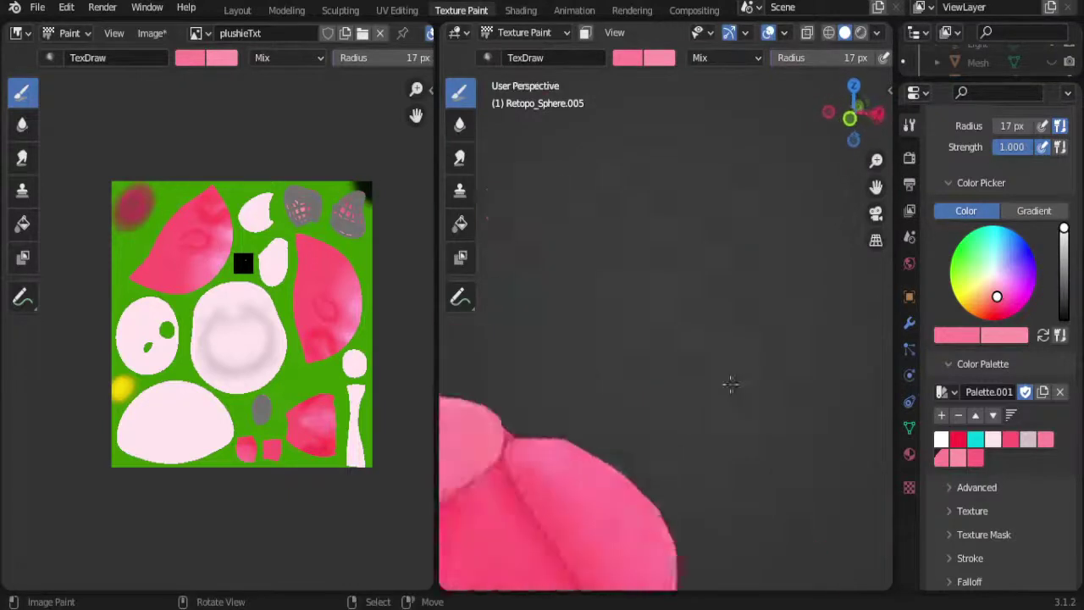
{"action": "scroll", "coordinate": [639, 358], "scroll_direction": "down", "scroll_amount": 4}
{"action": "scroll", "coordinate": [619, 344], "scroll_direction": "up", "scroll_amount": 5}
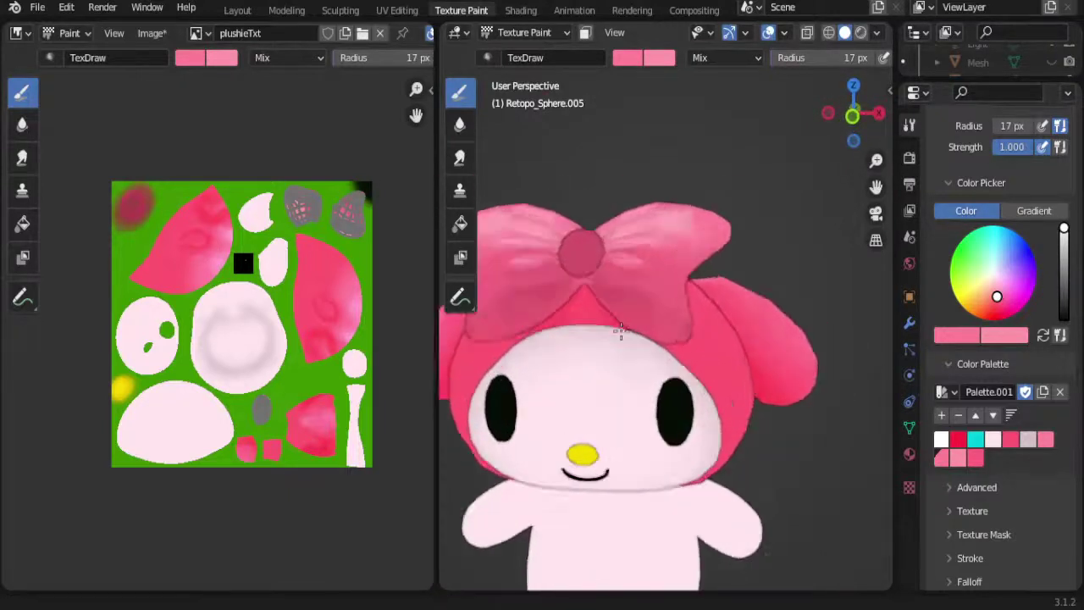
{"action": "mouse_move", "coordinate": [618, 344]}
{"action": "middle_mouse_down"}
{"action": "mouse_move", "coordinate": [767, 380]}
{"action": "mouse_move", "coordinate": [711, 343]}
{"action": "middle_mouse_up"}
{"action": "scroll", "coordinate": [730, 368], "scroll_direction": "up", "scroll_amount": 2}
{"action": "scroll", "coordinate": [708, 322], "scroll_direction": "down", "scroll_amount": 3}
{"action": "scroll", "coordinate": [706, 309], "scroll_direction": "up", "scroll_amount": 5}
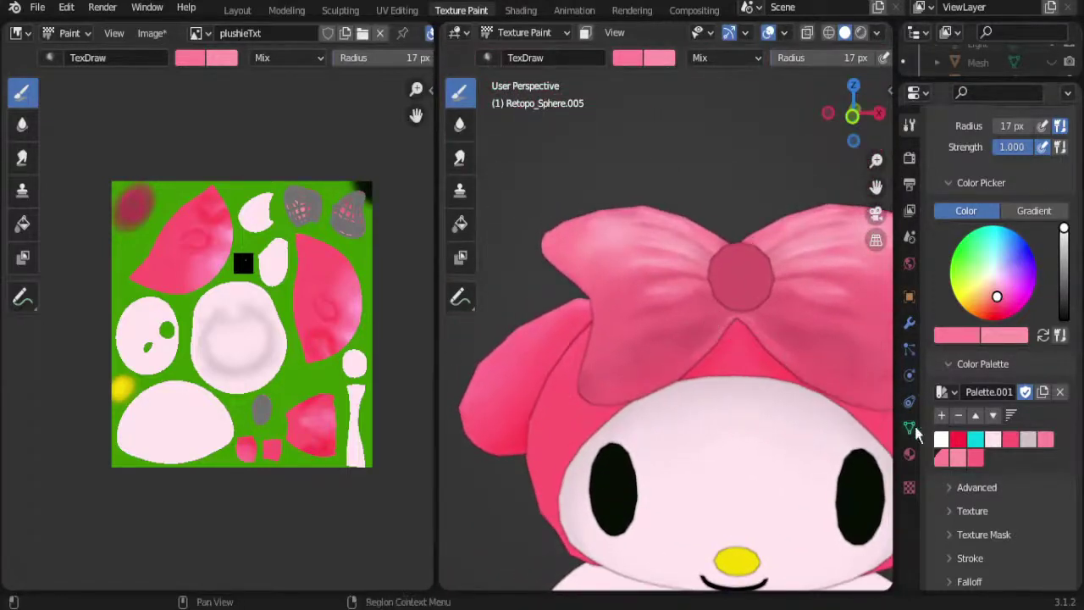
Step: Pick a mid pink, darken it slightly, and inspect the head and bow from several angles
{"action": "left_click", "coordinate": [974, 458]}
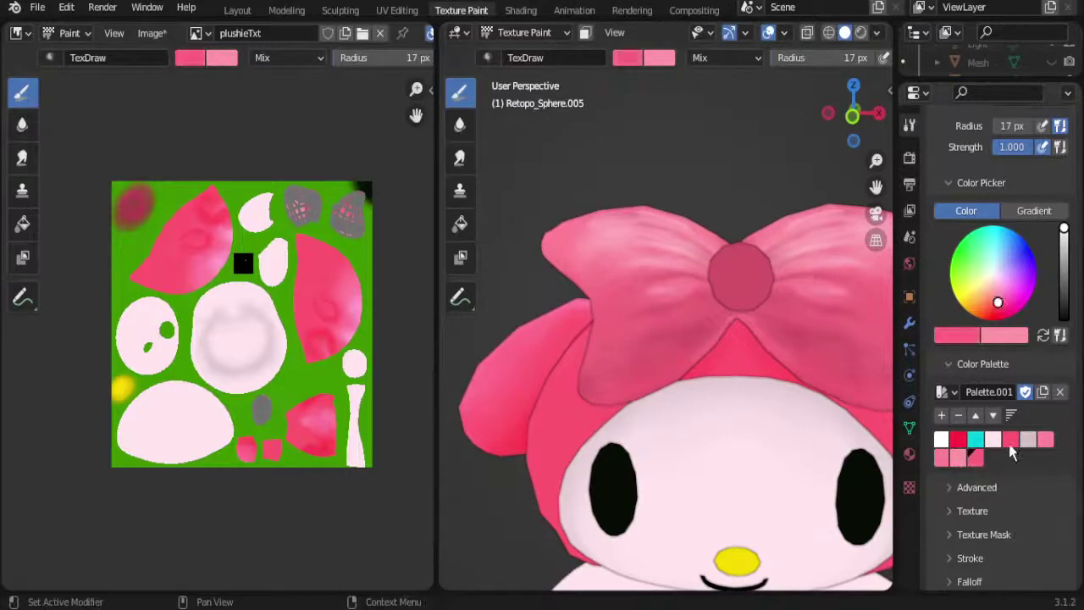
{"action": "left_click", "coordinate": [1064, 235]}
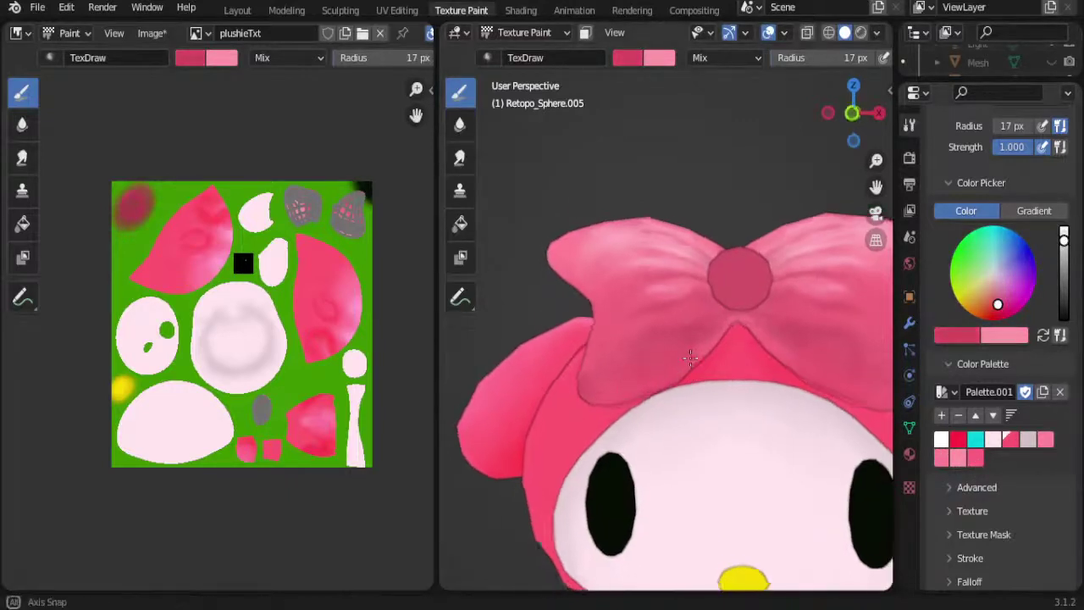
{"action": "middle_click_drag", "start_coordinate": [760, 297], "coordinate": [718, 315]}
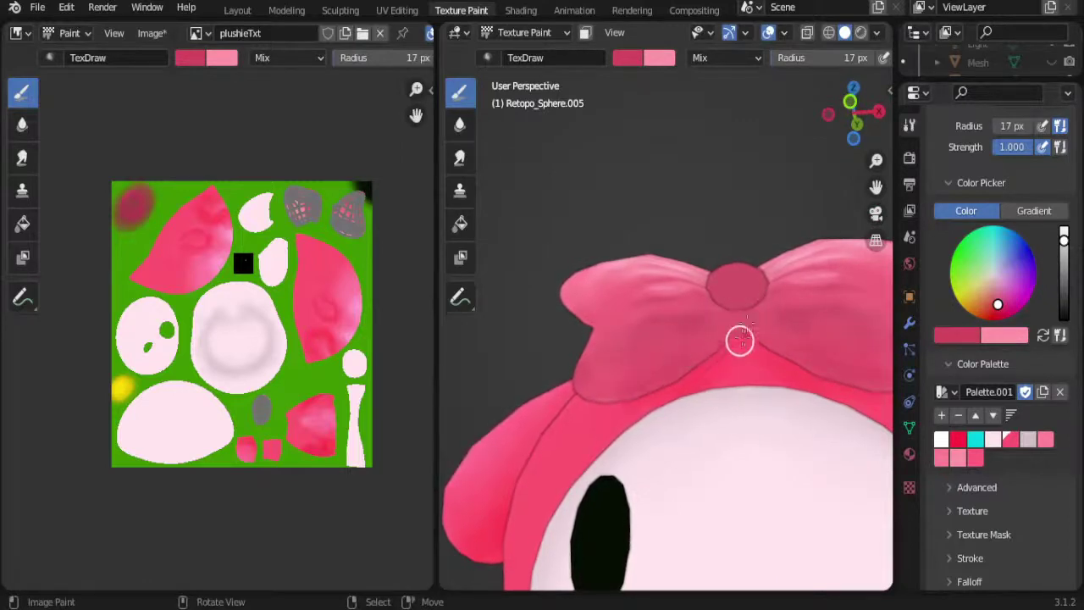
{"action": "middle_click_drag", "start_coordinate": [749, 309], "coordinate": [789, 329]}
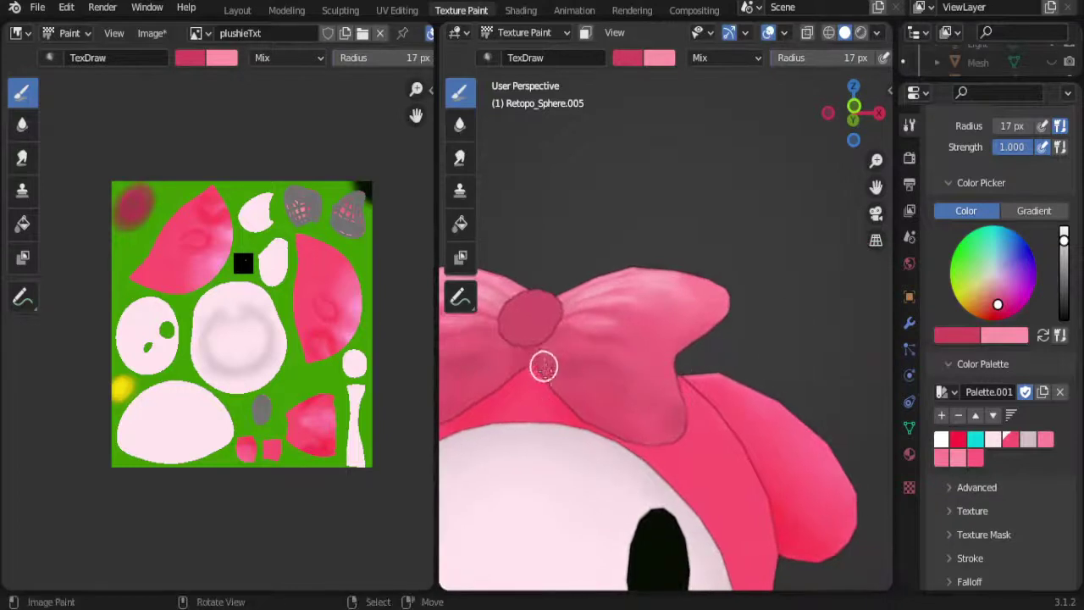
{"action": "mouse_move", "coordinate": [645, 436]}
{"action": "middle_mouse_down"}
{"action": "mouse_move", "coordinate": [607, 348]}
{"action": "mouse_move", "coordinate": [685, 301]}
{"action": "mouse_move", "coordinate": [680, 322]}
{"action": "middle_mouse_up"}
{"action": "scroll", "coordinate": [620, 372], "scroll_direction": "down", "scroll_amount": 2}
{"action": "scroll", "coordinate": [620, 373], "scroll_direction": "down", "scroll_amount": 3}
{"action": "scroll", "coordinate": [686, 300], "scroll_direction": "up", "scroll_amount": 4}
{"action": "scroll", "coordinate": [686, 301], "scroll_direction": "up", "scroll_amount": 1}
{"action": "scroll", "coordinate": [686, 300], "scroll_direction": "up", "scroll_amount": 3}
{"action": "scroll", "coordinate": [684, 304], "scroll_direction": "down", "scroll_amount": 5}
{"action": "scroll", "coordinate": [680, 322], "scroll_direction": "up", "scroll_amount": 1}
{"action": "scroll", "coordinate": [681, 323], "scroll_direction": "up", "scroll_amount": 1}
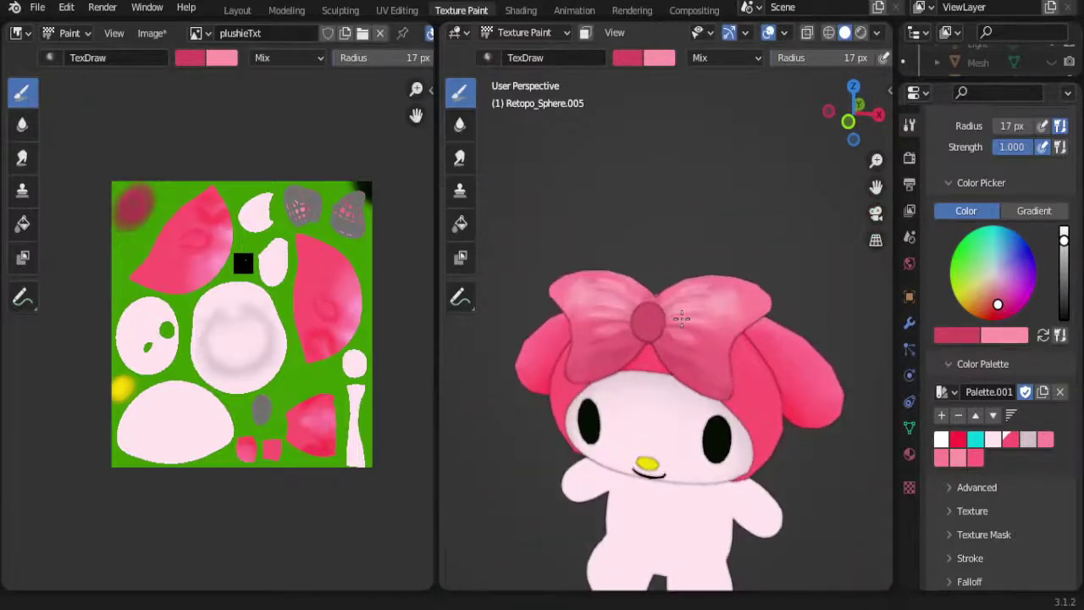
{"action": "scroll", "coordinate": [682, 318], "scroll_direction": "down", "scroll_amount": 1}
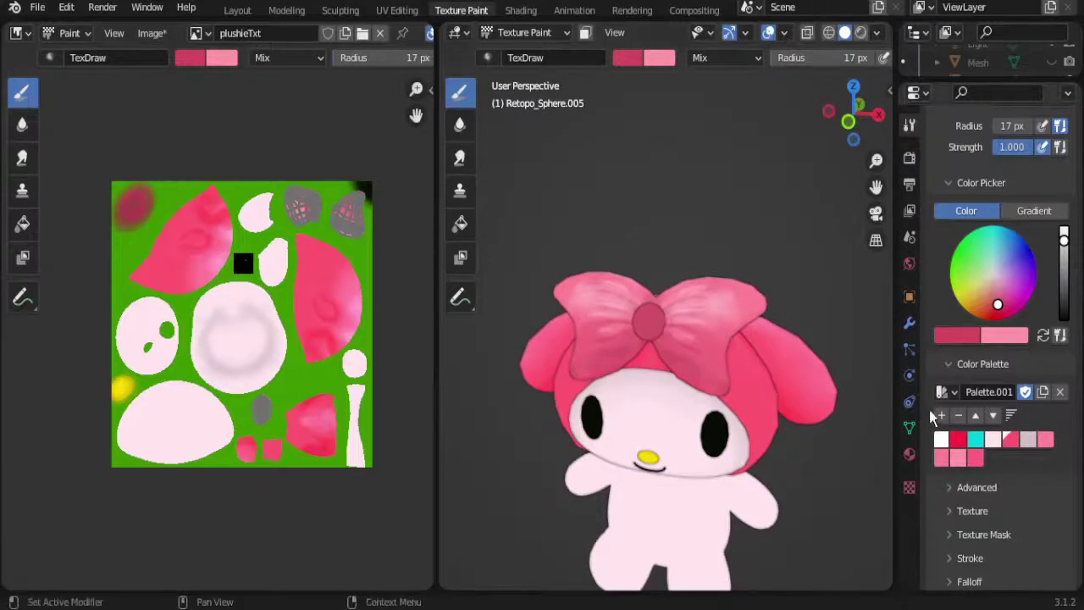
Step: Paint deeper bright red shading across the bow with a 66 px brush
{"action": "left_click", "coordinate": [957, 438]}
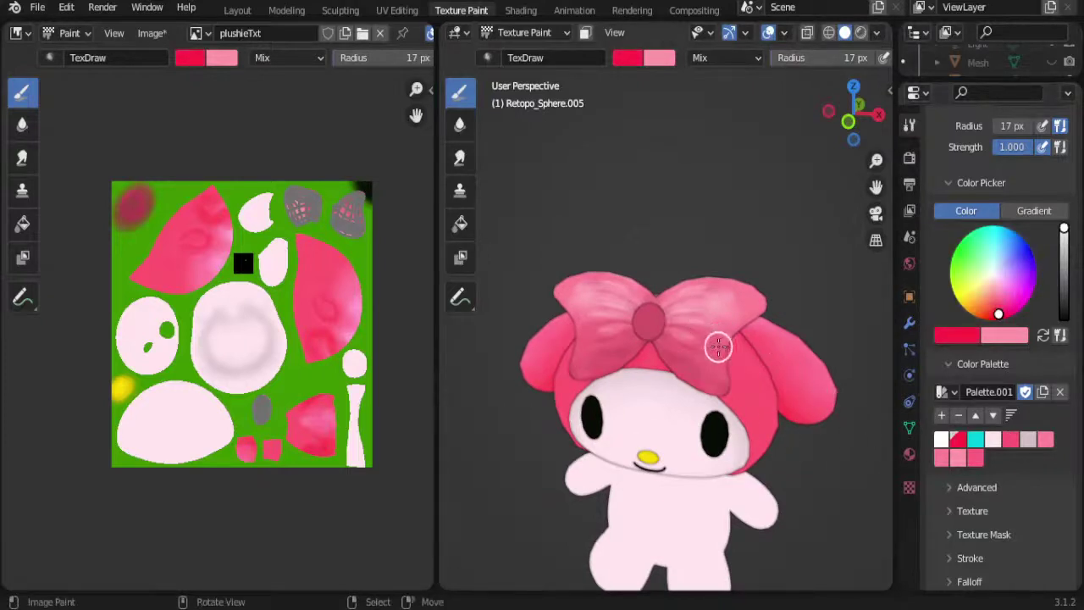
{"action": "key", "text": "f"}
{"action": "left_click", "coordinate": [772, 354]}
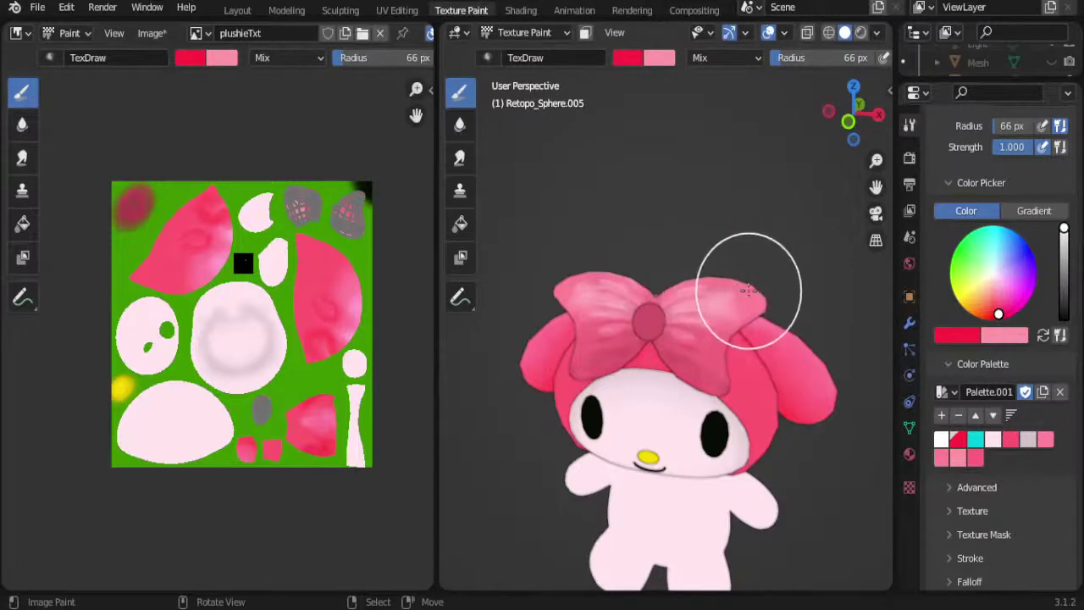
{"action": "left_click_drag", "start_coordinate": [742, 296], "coordinate": [710, 361]}
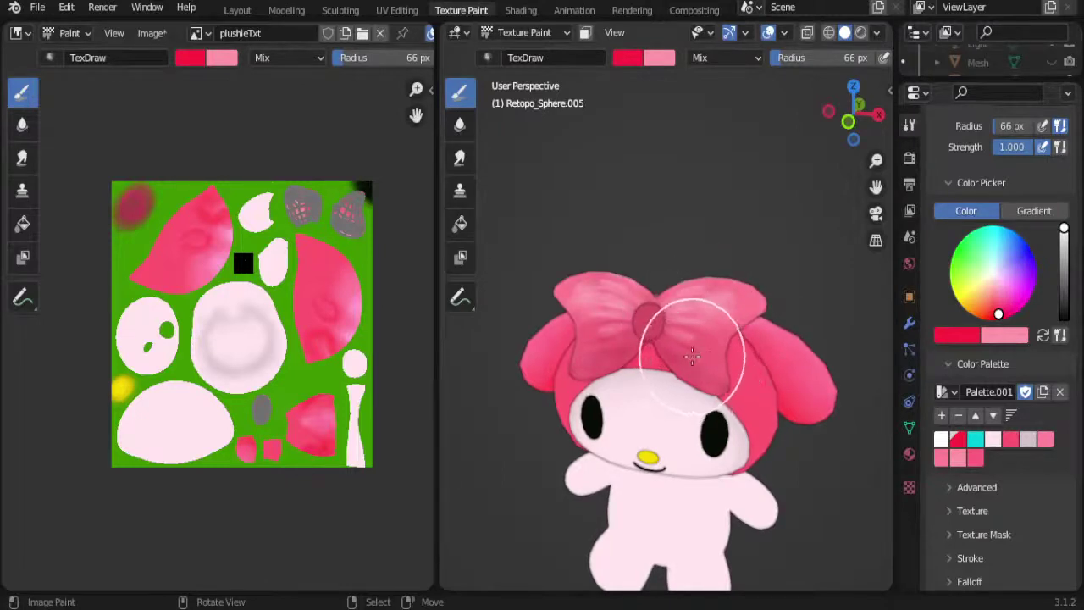
Step: Inspect the plush from behind, the side and above, then pick light pink
{"action": "scroll", "coordinate": [692, 390], "scroll_direction": "down", "scroll_amount": 5}
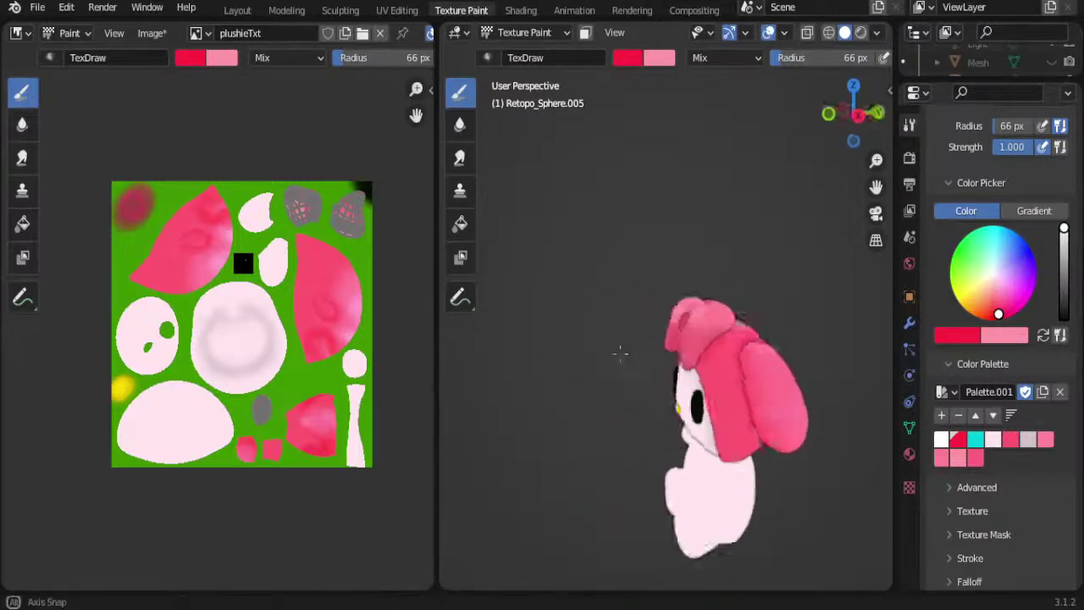
{"action": "middle_click_drag", "start_coordinate": [697, 350], "coordinate": [753, 337]}
{"action": "scroll", "coordinate": [754, 337], "scroll_direction": "up", "scroll_amount": 4}
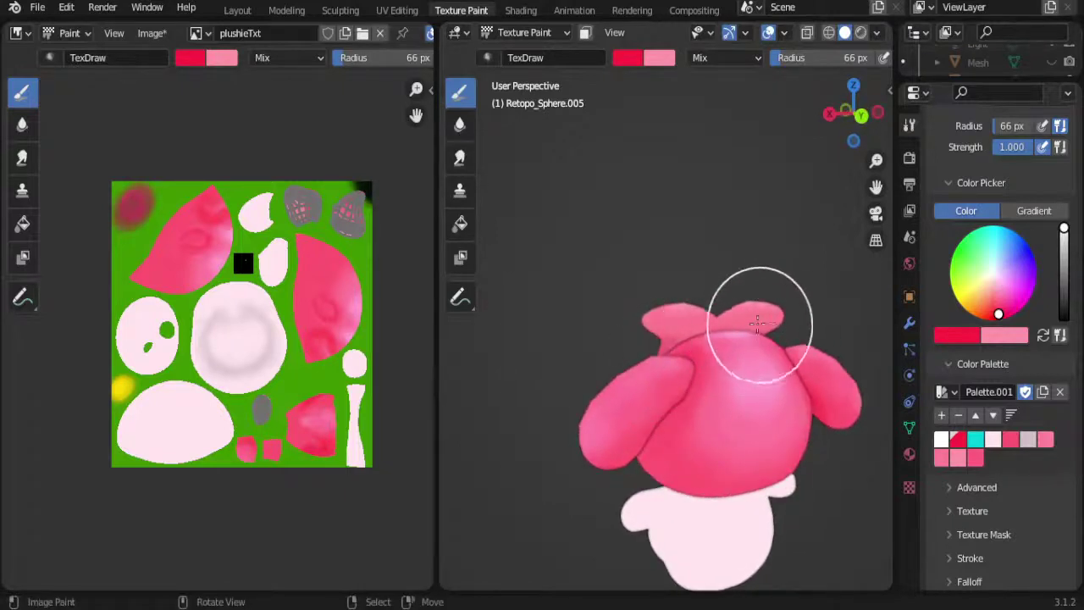
{"action": "mouse_move", "coordinate": [590, 358]}
{"action": "middle_mouse_down"}
{"action": "mouse_move", "coordinate": [790, 354]}
{"action": "mouse_move", "coordinate": [752, 285]}
{"action": "middle_mouse_up"}
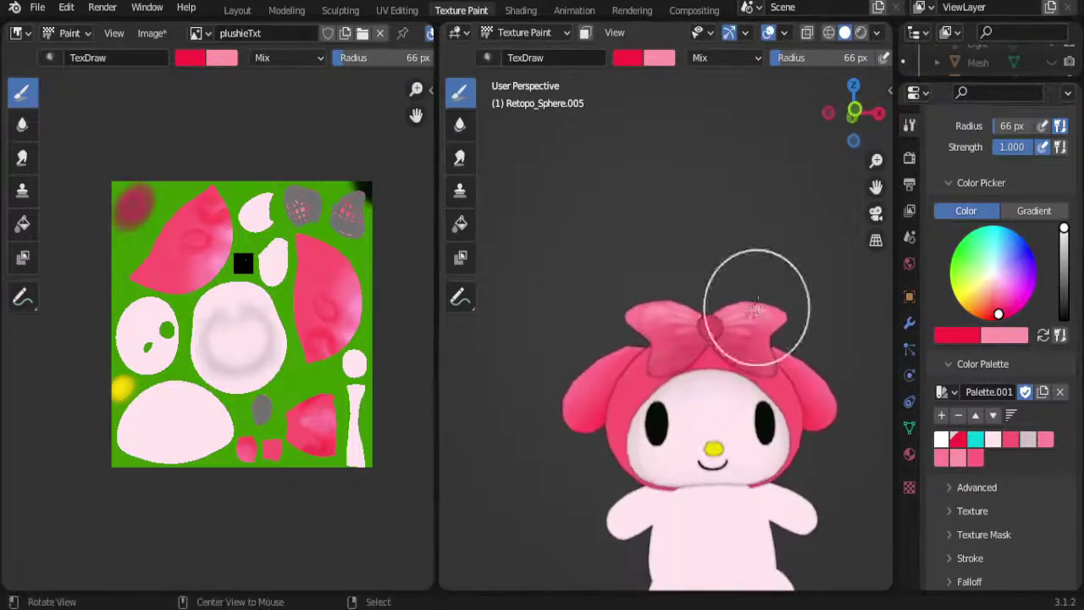
{"action": "middle_click_drag", "start_coordinate": [750, 387], "coordinate": [694, 373]}
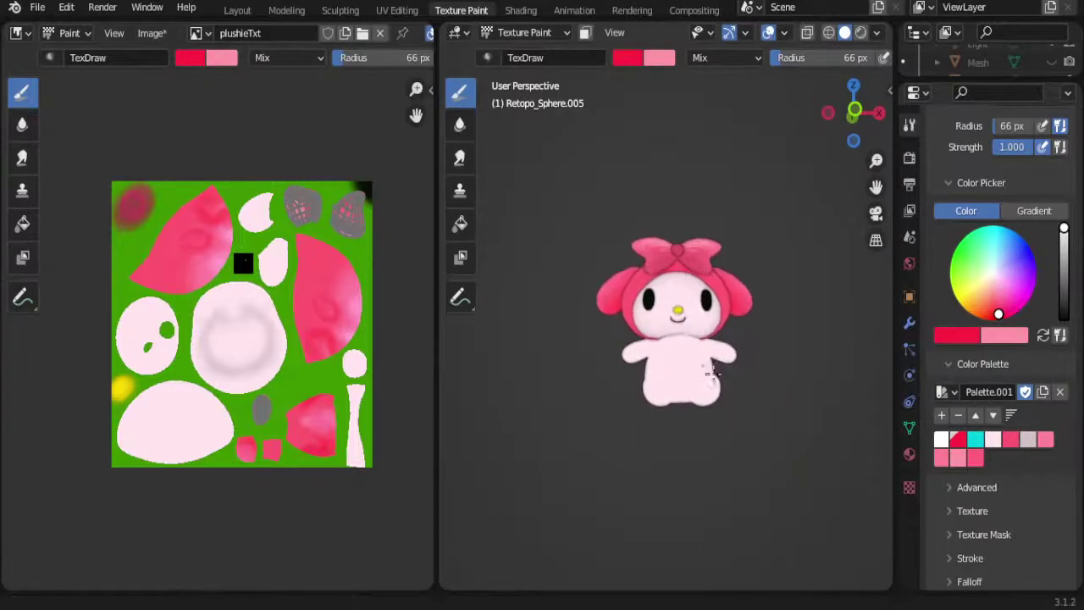
{"action": "scroll", "coordinate": [707, 386], "scroll_direction": "up", "scroll_amount": 1}
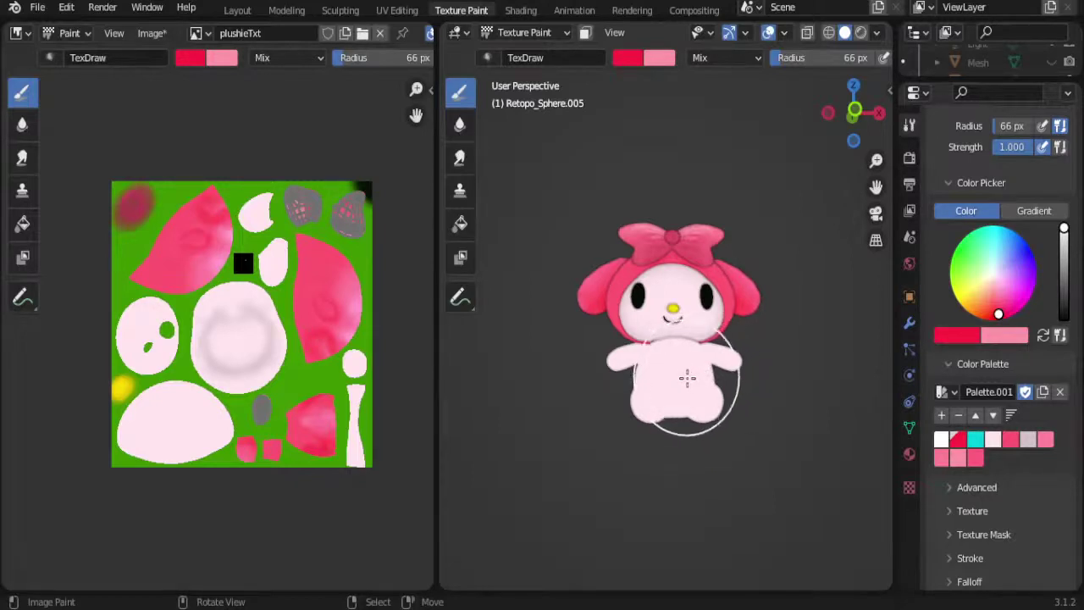
{"action": "mouse_move", "coordinate": [677, 345]}
{"action": "middle_mouse_down"}
{"action": "mouse_move", "coordinate": [758, 331]}
{"action": "mouse_move", "coordinate": [750, 362]}
{"action": "mouse_move", "coordinate": [687, 297]}
{"action": "middle_mouse_up"}
{"action": "scroll", "coordinate": [686, 297], "scroll_direction": "up", "scroll_amount": 3}
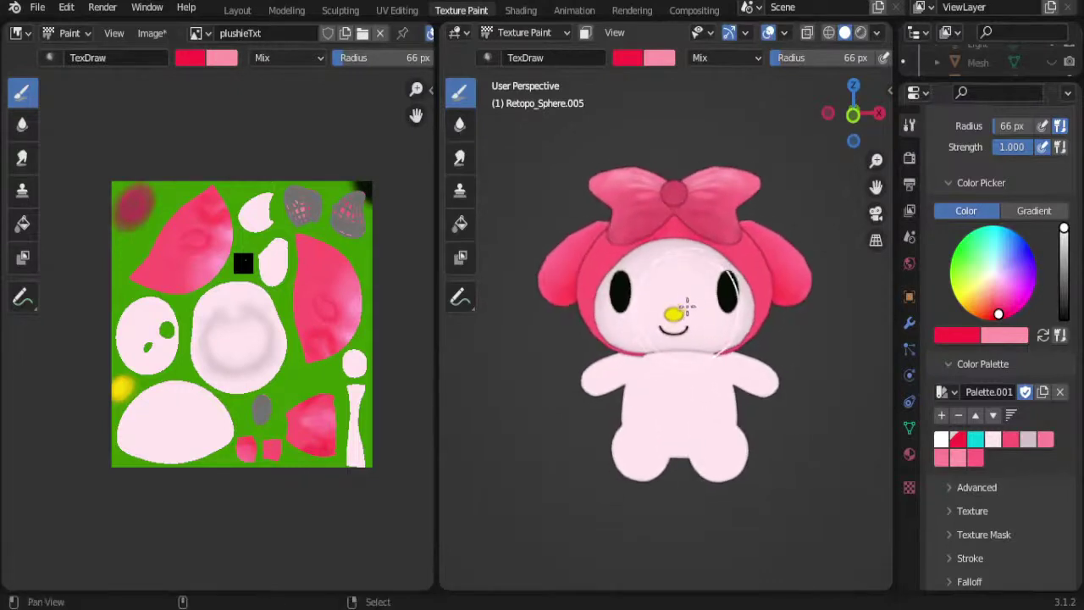
{"action": "left_click", "coordinate": [992, 439]}
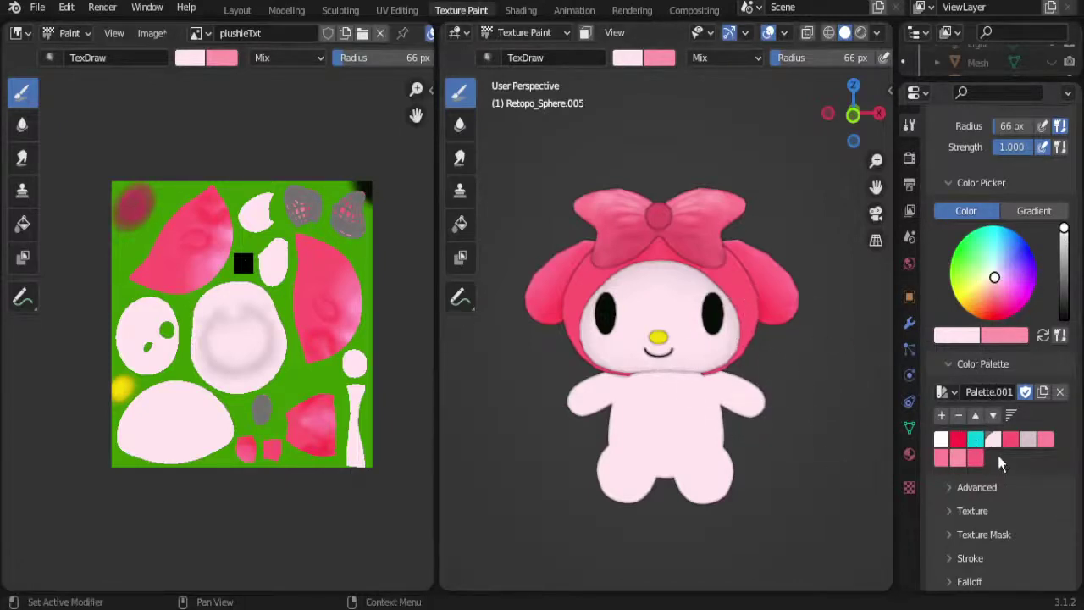
Step: Pick a pink swatch and lower its HSV saturation to 0.219
{"action": "left_click", "coordinate": [958, 459]}
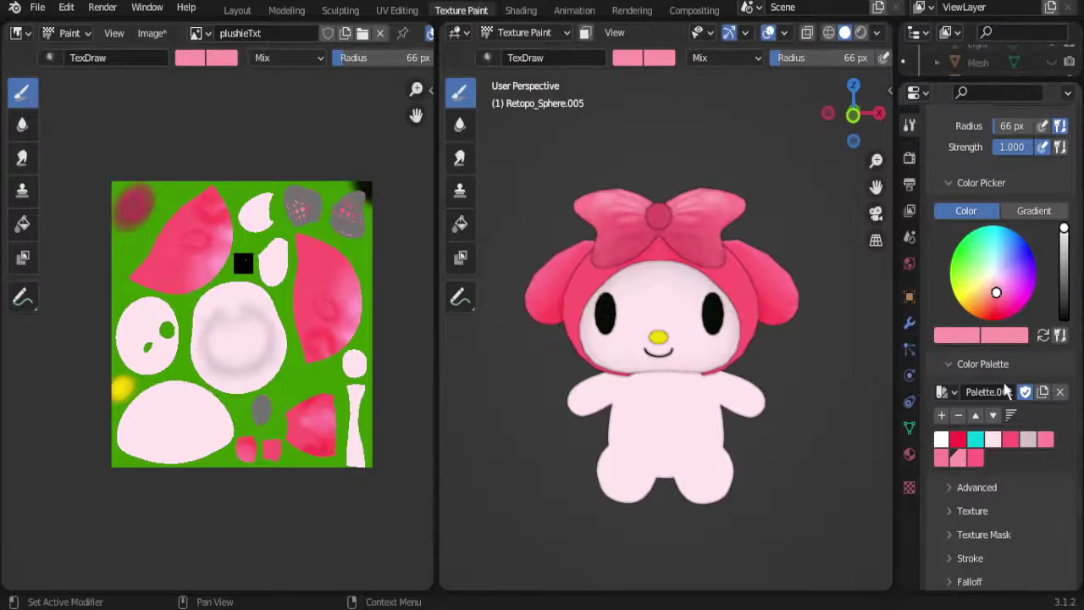
{"action": "left_click", "coordinate": [962, 338]}
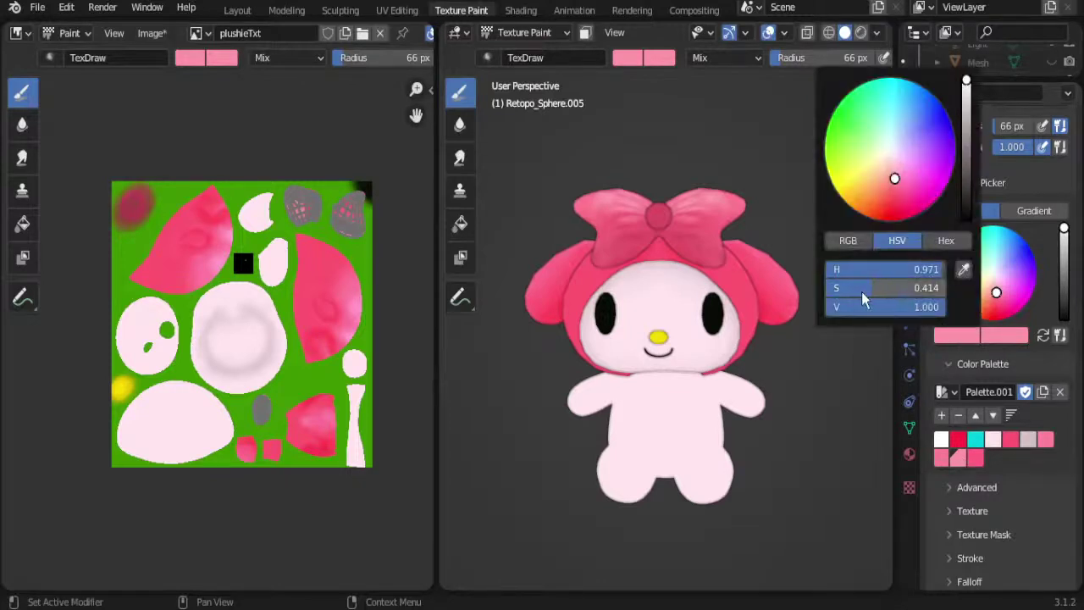
{"action": "left_click_drag", "start_coordinate": [861, 292], "coordinate": [832, 290]}
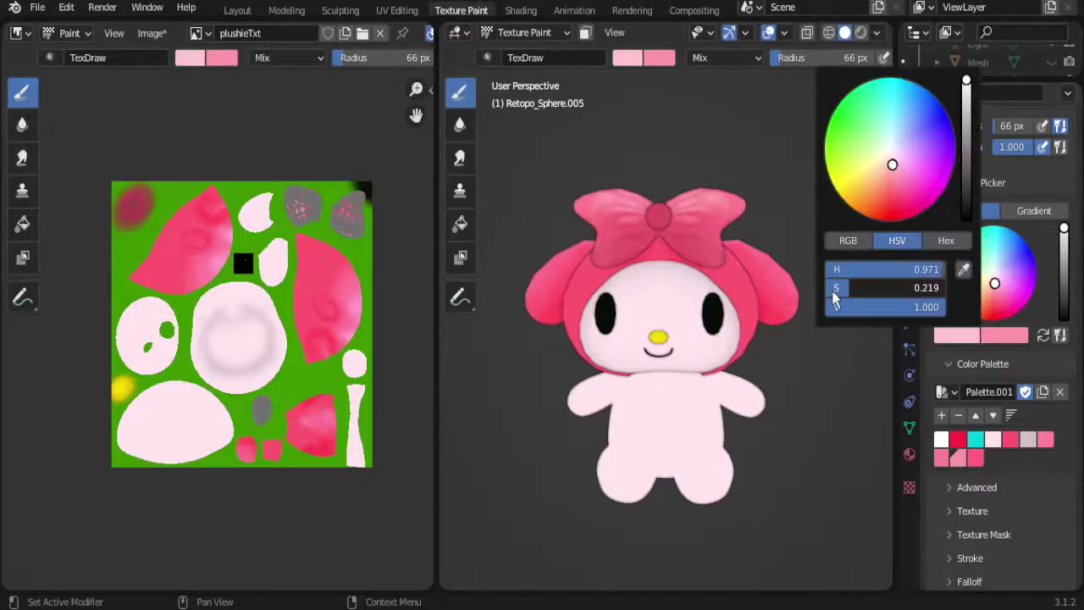
{"action": "left_click", "coordinate": [831, 291]}
{"action": "key", "text": "Return"}
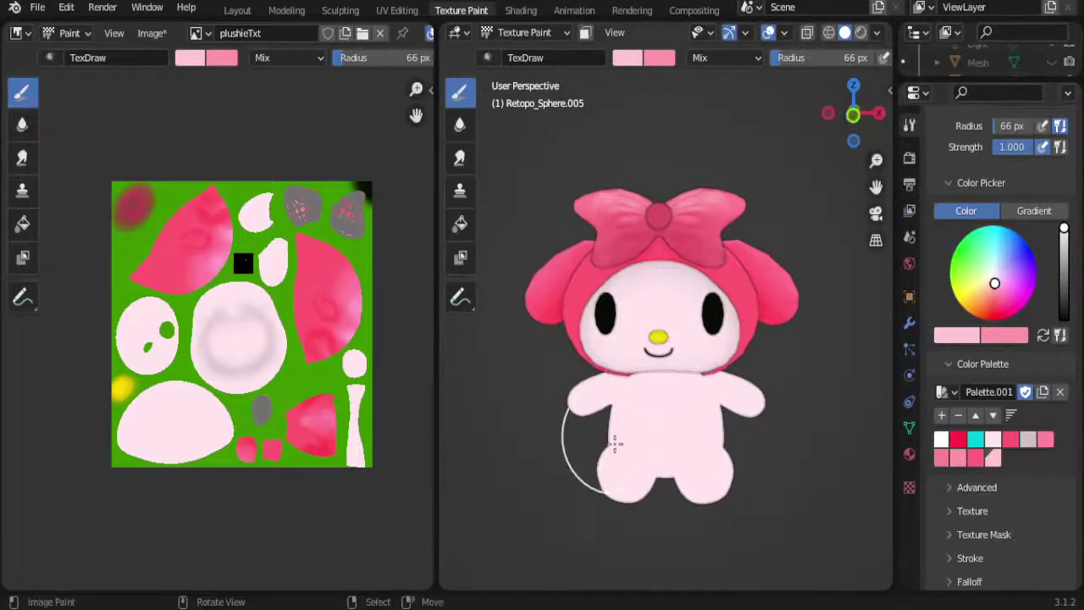
Step: Switch the paint target to Retopo_RetopoBody with Alt+Q and orbit around the plush
{"action": "key", "text": "alt+q"}
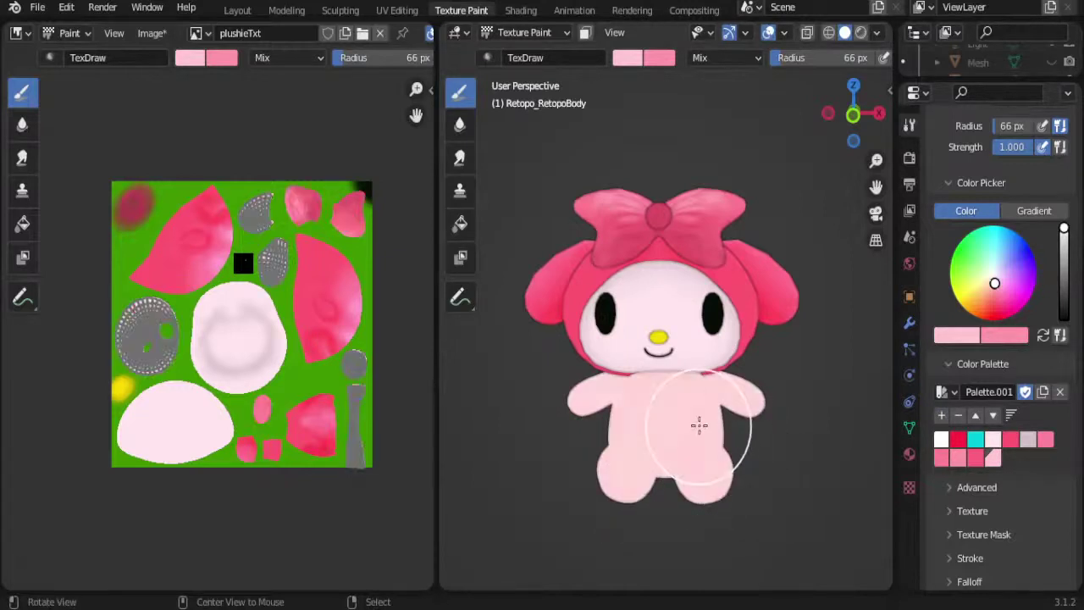
{"action": "mouse_move", "coordinate": [782, 448]}
{"action": "middle_mouse_down"}
{"action": "mouse_move", "coordinate": [753, 449]}
{"action": "mouse_move", "coordinate": [769, 472]}
{"action": "mouse_move", "coordinate": [737, 424]}
{"action": "mouse_move", "coordinate": [745, 387]}
{"action": "mouse_move", "coordinate": [664, 349]}
{"action": "mouse_move", "coordinate": [686, 348]}
{"action": "mouse_move", "coordinate": [670, 364]}
{"action": "middle_mouse_up"}
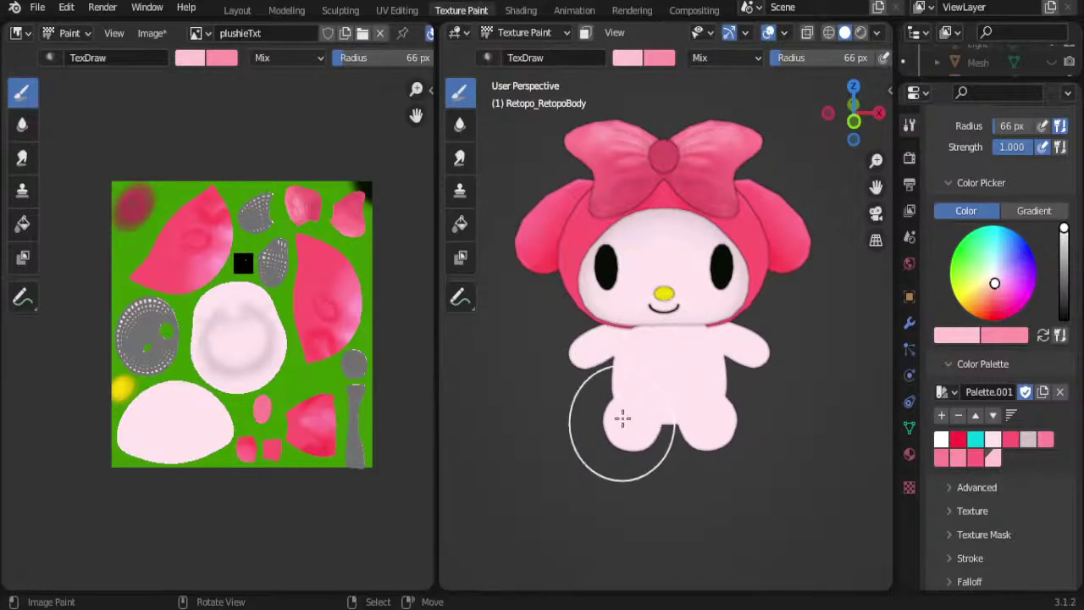
{"action": "mouse_move", "coordinate": [682, 471]}
{"action": "middle_mouse_down"}
{"action": "mouse_move", "coordinate": [695, 345]}
{"action": "mouse_move", "coordinate": [670, 479]}
{"action": "mouse_move", "coordinate": [692, 394]}
{"action": "mouse_move", "coordinate": [641, 448]}
{"action": "mouse_move", "coordinate": [664, 421]}
{"action": "mouse_move", "coordinate": [665, 380]}
{"action": "mouse_move", "coordinate": [666, 424]}
{"action": "middle_mouse_up"}
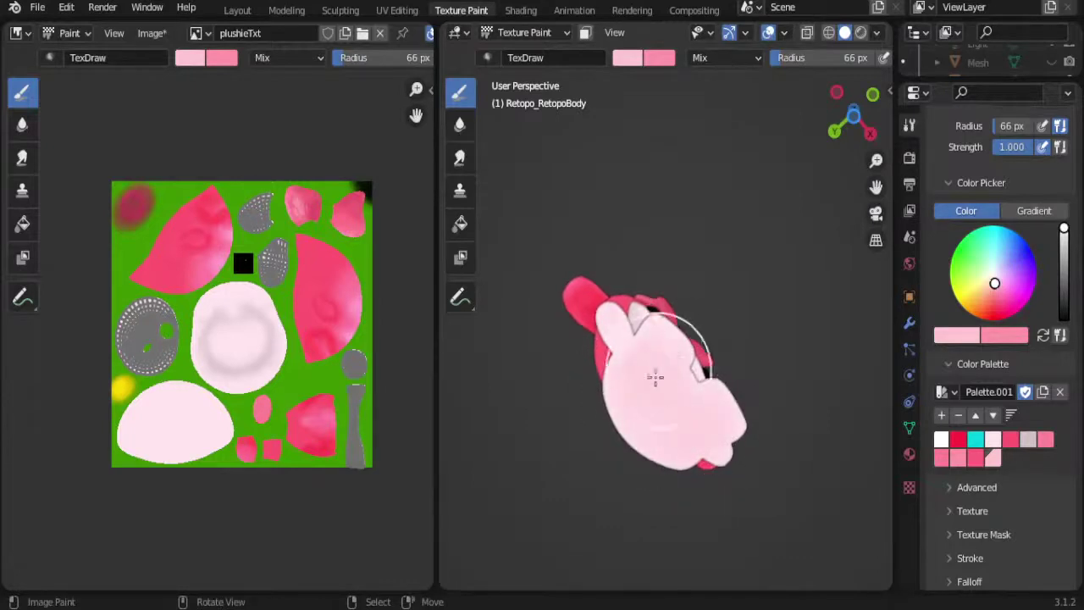
{"action": "mouse_move", "coordinate": [767, 416]}
{"action": "middle_mouse_down"}
{"action": "mouse_move", "coordinate": [707, 423]}
{"action": "mouse_move", "coordinate": [742, 350]}
{"action": "mouse_move", "coordinate": [702, 440]}
{"action": "middle_mouse_up"}
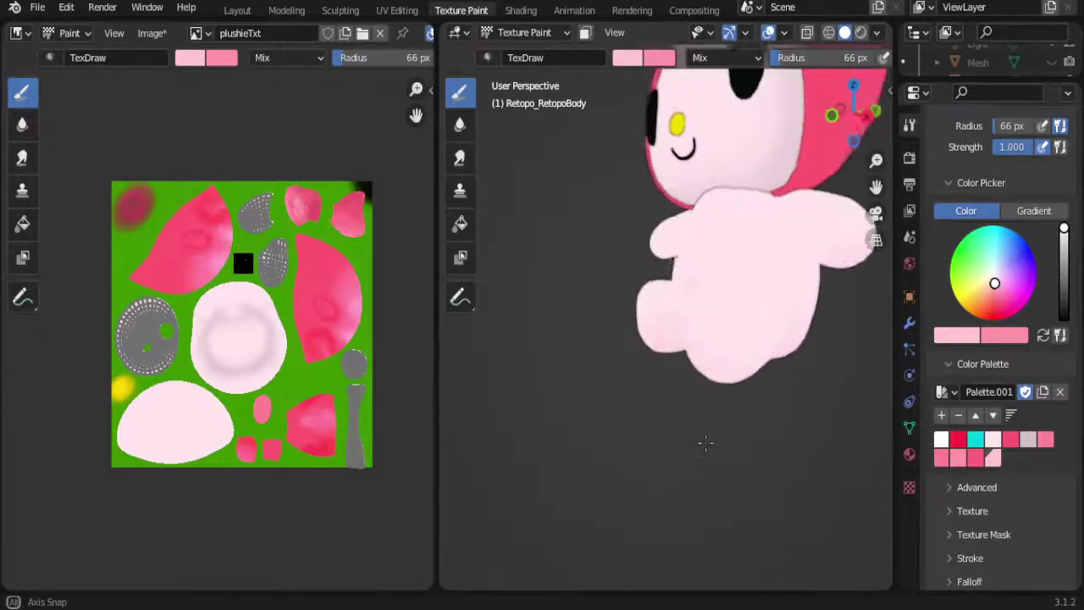
{"action": "mouse_move", "coordinate": [750, 297]}
{"action": "middle_mouse_down"}
{"action": "mouse_move", "coordinate": [686, 339]}
{"action": "mouse_move", "coordinate": [692, 387]}
{"action": "mouse_move", "coordinate": [675, 305]}
{"action": "middle_mouse_up"}
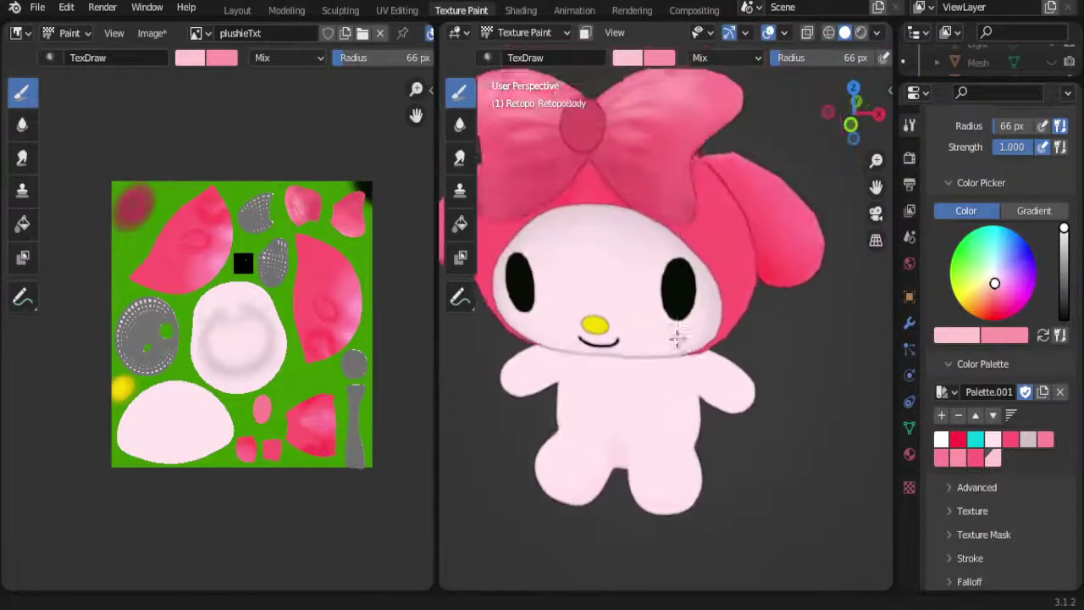
Step: Set viewport lighting to MatCap while keeping Texture as the colour source
{"action": "left_click", "coordinate": [880, 35]}
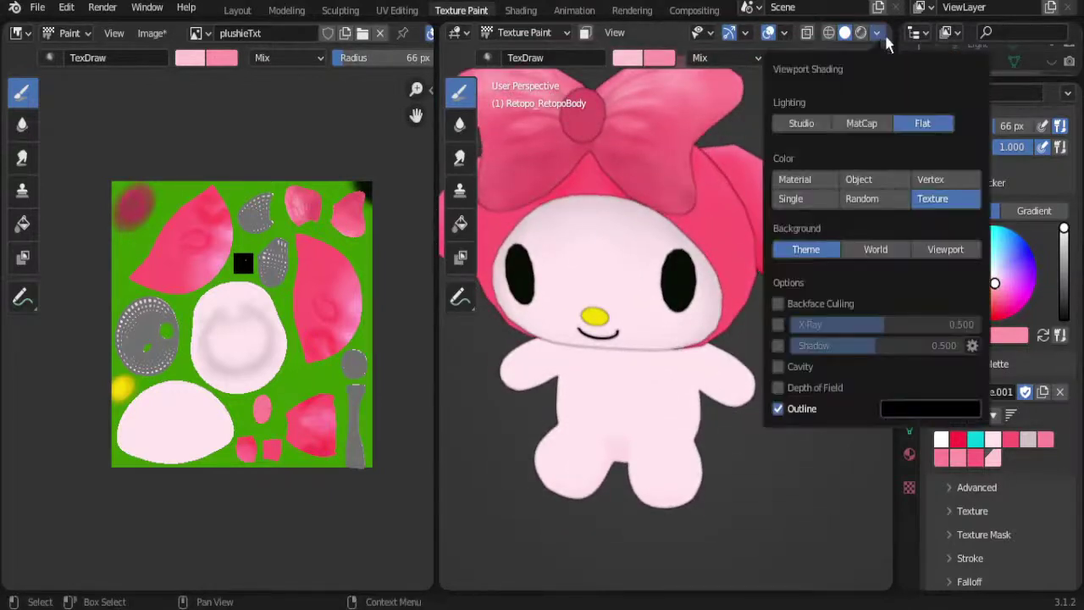
{"action": "left_click", "coordinate": [868, 125]}
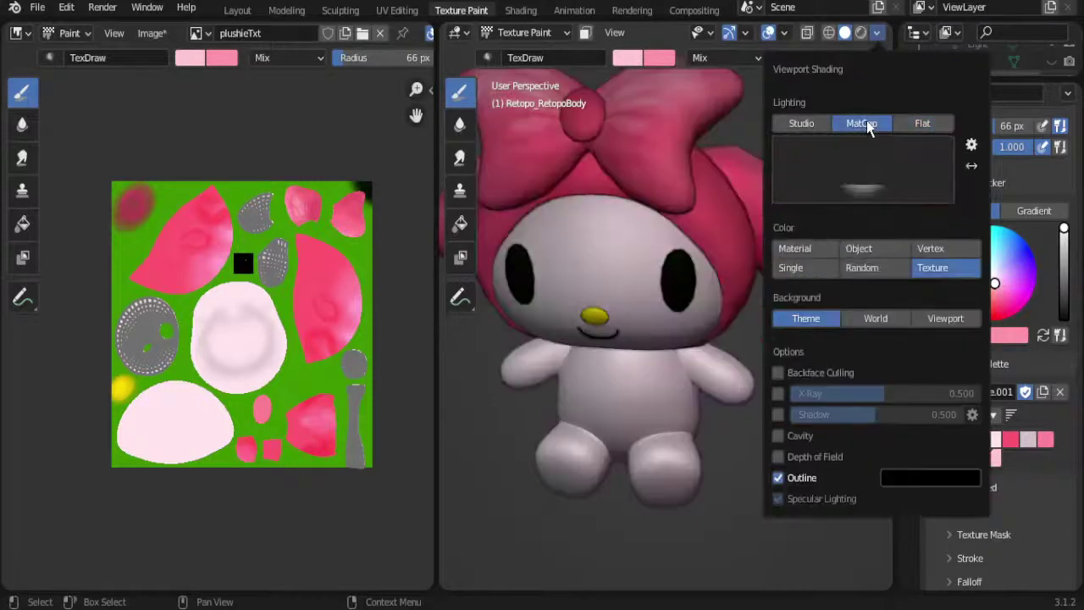
{"action": "left_click", "coordinate": [859, 249]}
{"action": "left_click", "coordinate": [936, 269]}
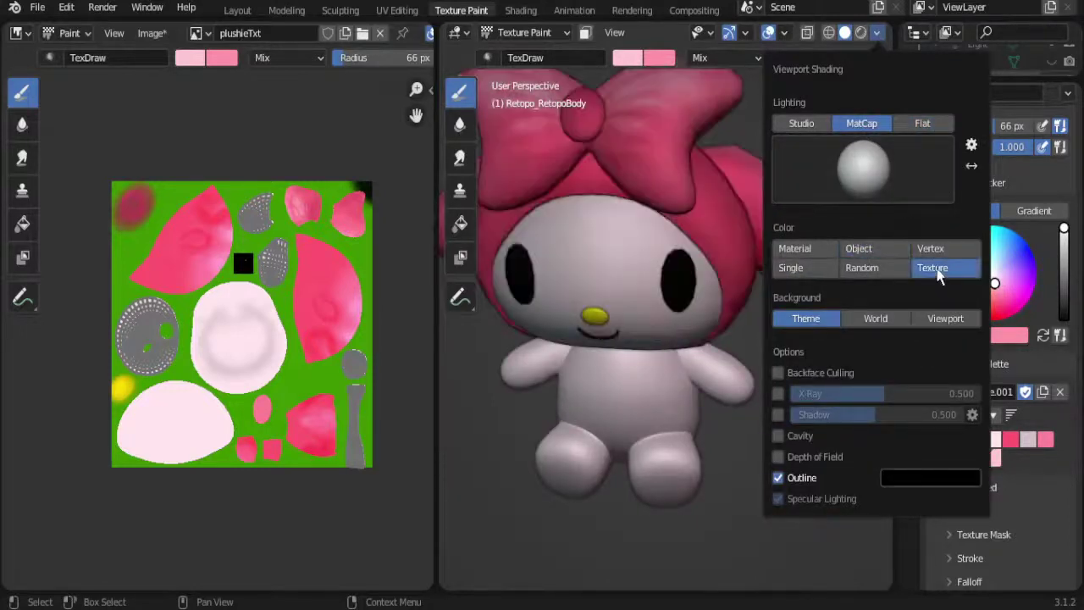
{"action": "left_click", "coordinate": [868, 161]}
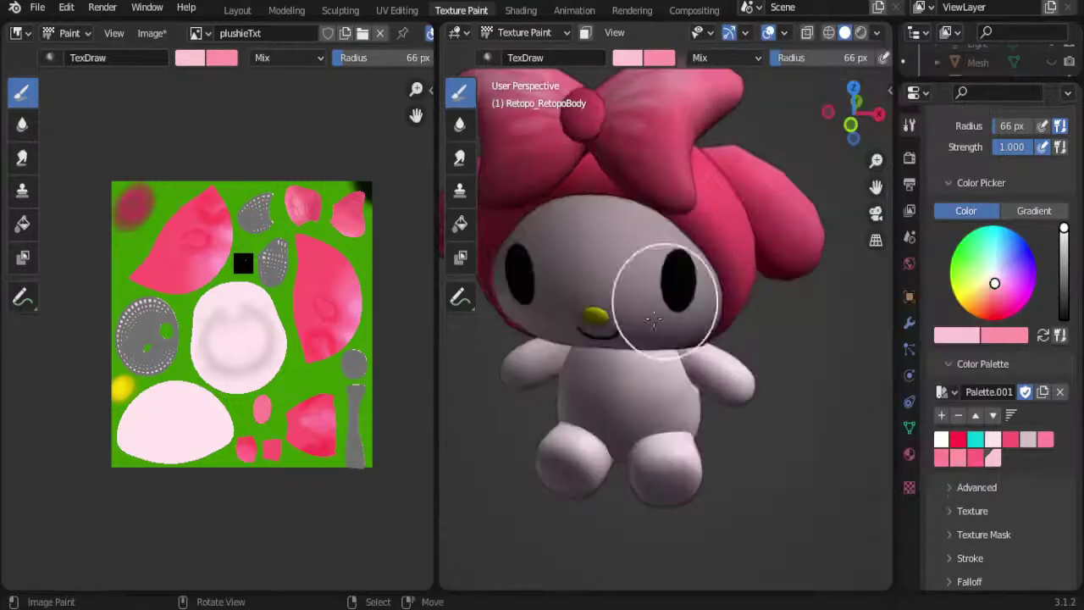
Step: Orbit and zoom to inspect the plush's body from front and low angles
{"action": "mouse_move", "coordinate": [630, 388]}
{"action": "middle_mouse_down"}
{"action": "mouse_move", "coordinate": [689, 271]}
{"action": "mouse_move", "coordinate": [561, 459]}
{"action": "mouse_move", "coordinate": [624, 430]}
{"action": "mouse_move", "coordinate": [629, 350]}
{"action": "mouse_move", "coordinate": [652, 285]}
{"action": "mouse_move", "coordinate": [686, 354]}
{"action": "mouse_move", "coordinate": [649, 309]}
{"action": "middle_mouse_up"}
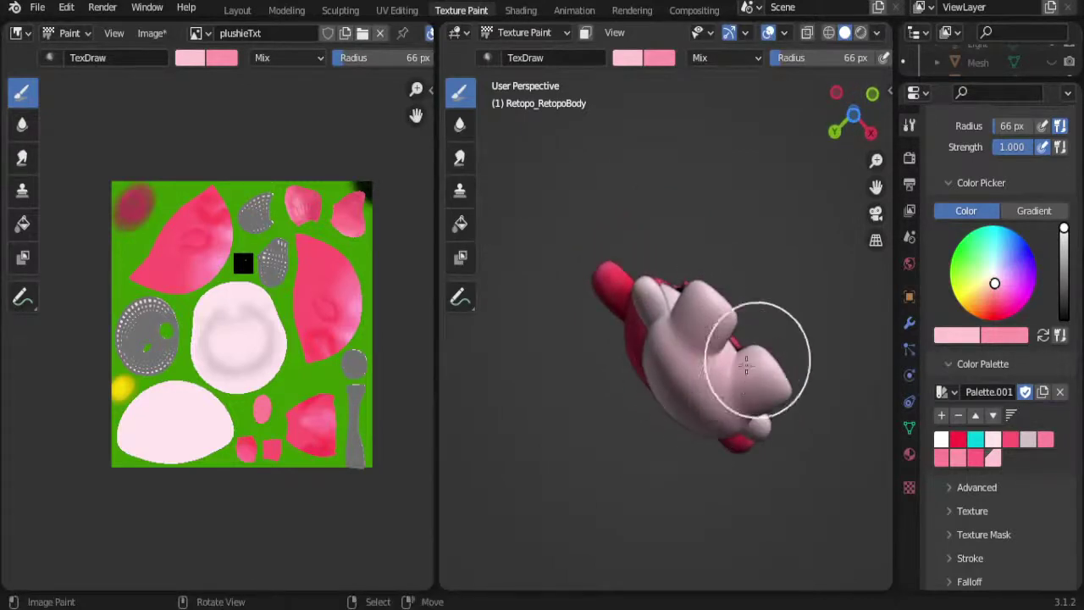
{"action": "mouse_move", "coordinate": [702, 355]}
{"action": "middle_mouse_down"}
{"action": "mouse_move", "coordinate": [709, 380]}
{"action": "mouse_move", "coordinate": [694, 358]}
{"action": "mouse_move", "coordinate": [743, 307]}
{"action": "middle_mouse_up"}
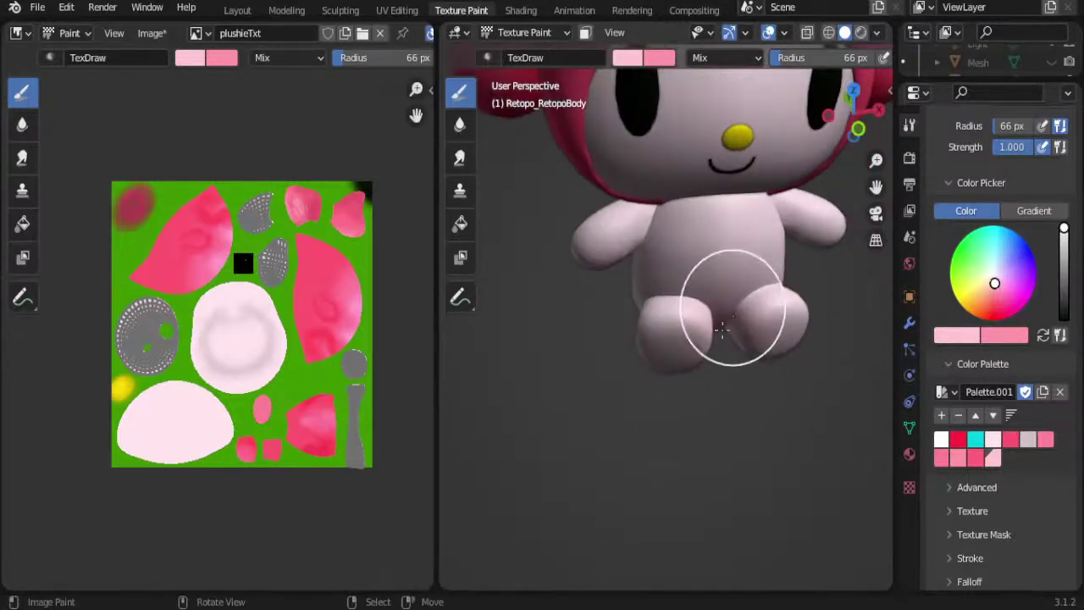
{"action": "mouse_move", "coordinate": [720, 344]}
{"action": "middle_mouse_down"}
{"action": "mouse_move", "coordinate": [672, 363]}
{"action": "mouse_move", "coordinate": [703, 302]}
{"action": "mouse_move", "coordinate": [685, 353]}
{"action": "mouse_move", "coordinate": [709, 243]}
{"action": "middle_mouse_up"}
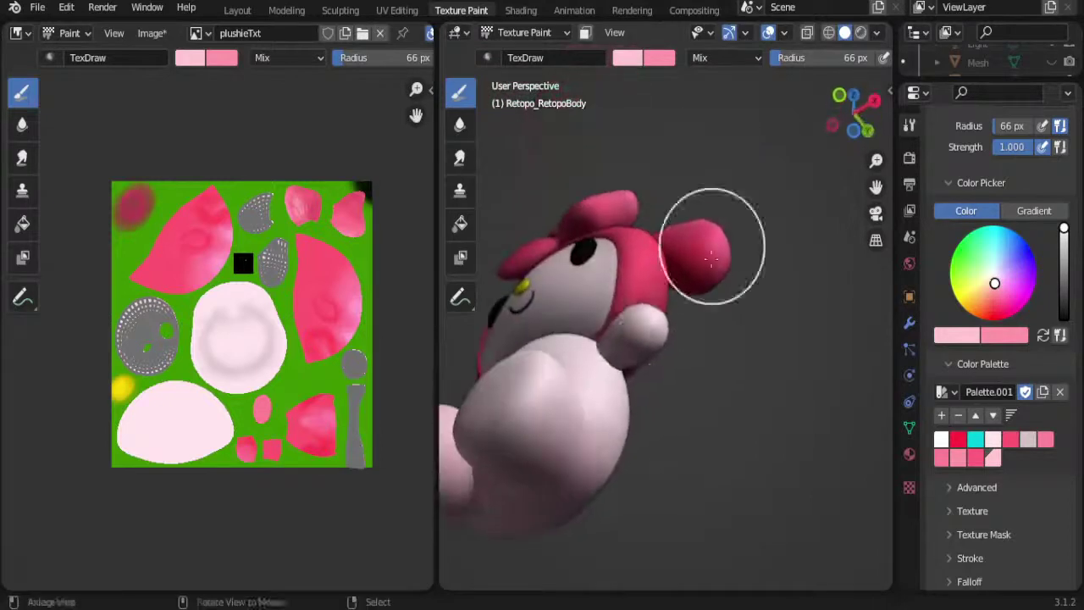
{"action": "mouse_move", "coordinate": [648, 345]}
{"action": "middle_mouse_down"}
{"action": "mouse_move", "coordinate": [612, 357]}
{"action": "mouse_move", "coordinate": [600, 449]}
{"action": "middle_mouse_up"}
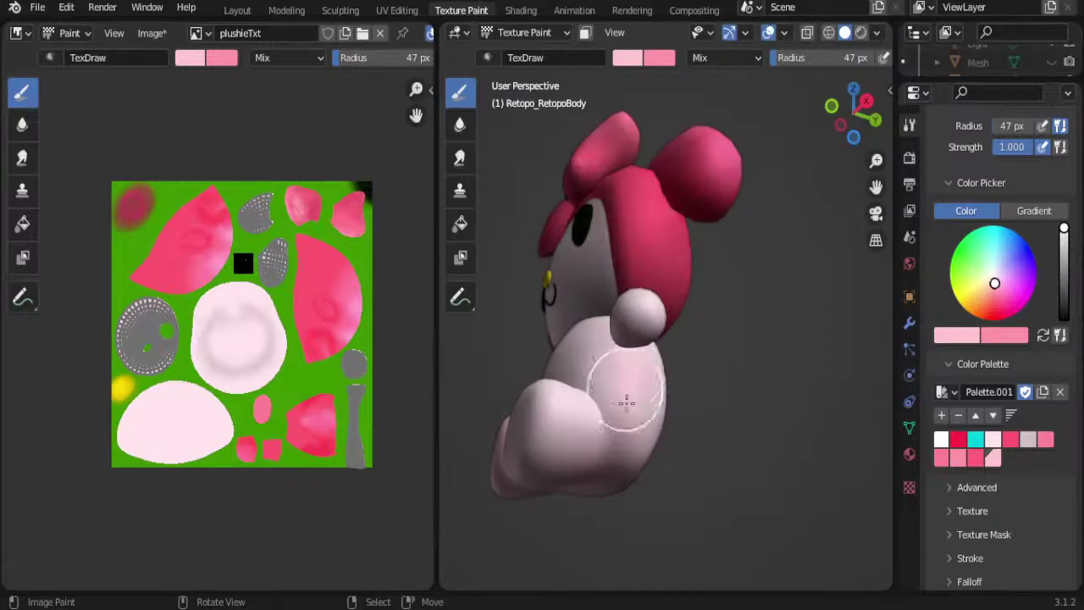
{"action": "mouse_move", "coordinate": [628, 408]}
{"action": "middle_mouse_down"}
{"action": "mouse_move", "coordinate": [653, 387]}
{"action": "mouse_move", "coordinate": [598, 335]}
{"action": "mouse_move", "coordinate": [617, 350]}
{"action": "middle_mouse_up"}
{"action": "scroll", "coordinate": [652, 387], "scroll_direction": "up", "scroll_amount": 3}
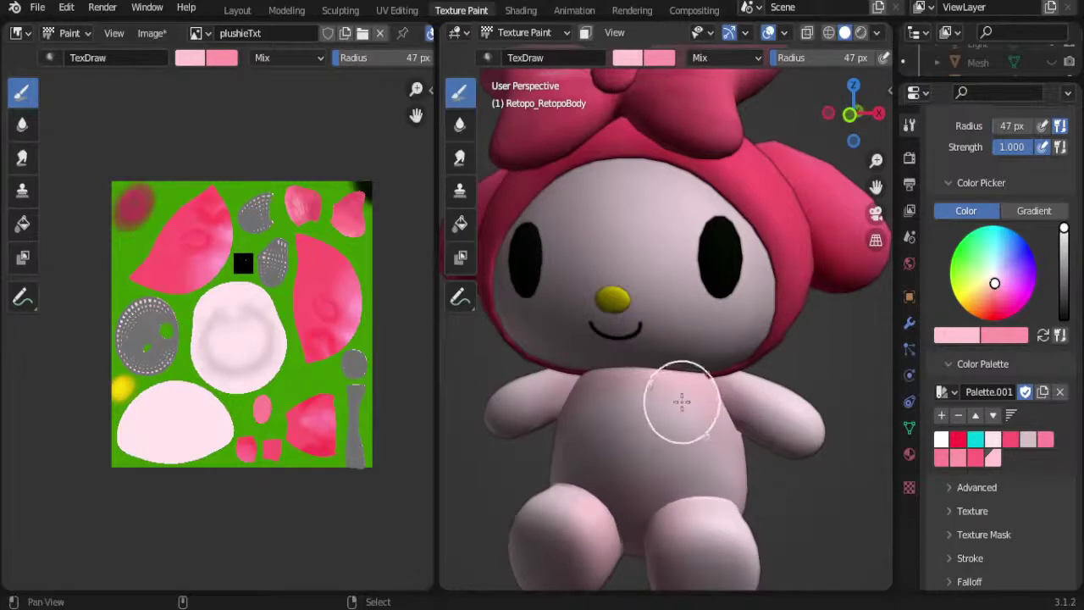
{"action": "middle_click_drag", "start_coordinate": [681, 401], "coordinate": [676, 380], "text": "shift"}
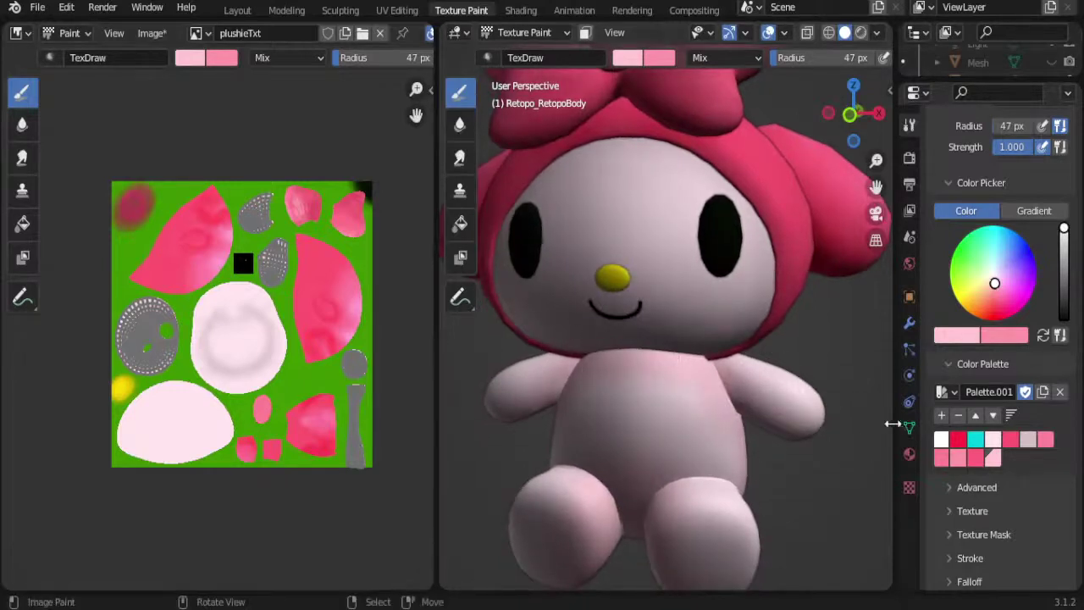
Step: Paint a light pink stroke over the belly, then orbit and pan around its sides
{"action": "left_click", "coordinate": [993, 441]}
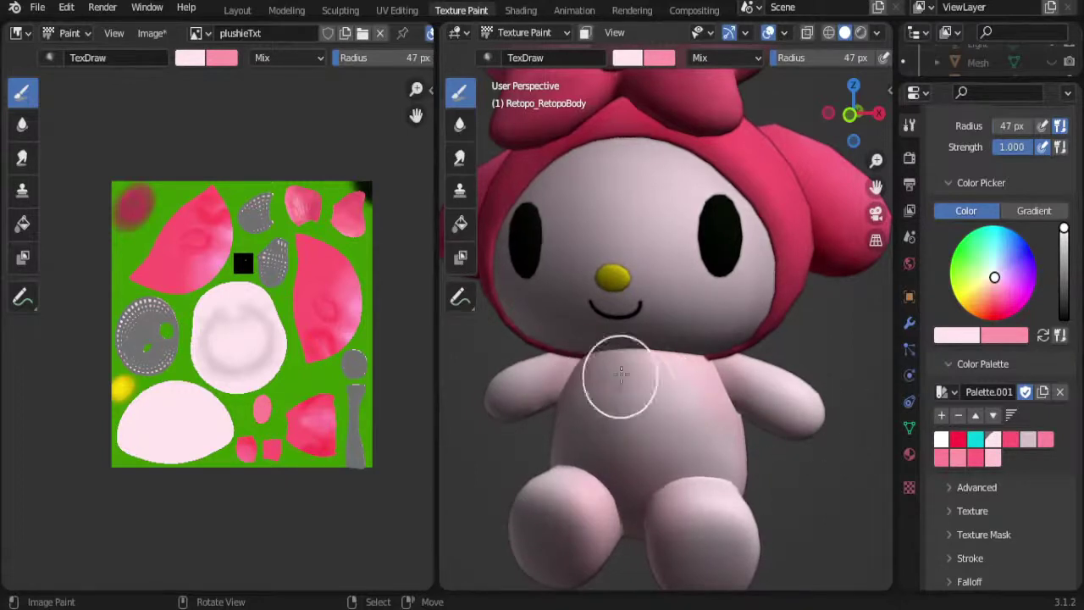
{"action": "left_click_drag", "start_coordinate": [620, 374], "coordinate": [669, 432]}
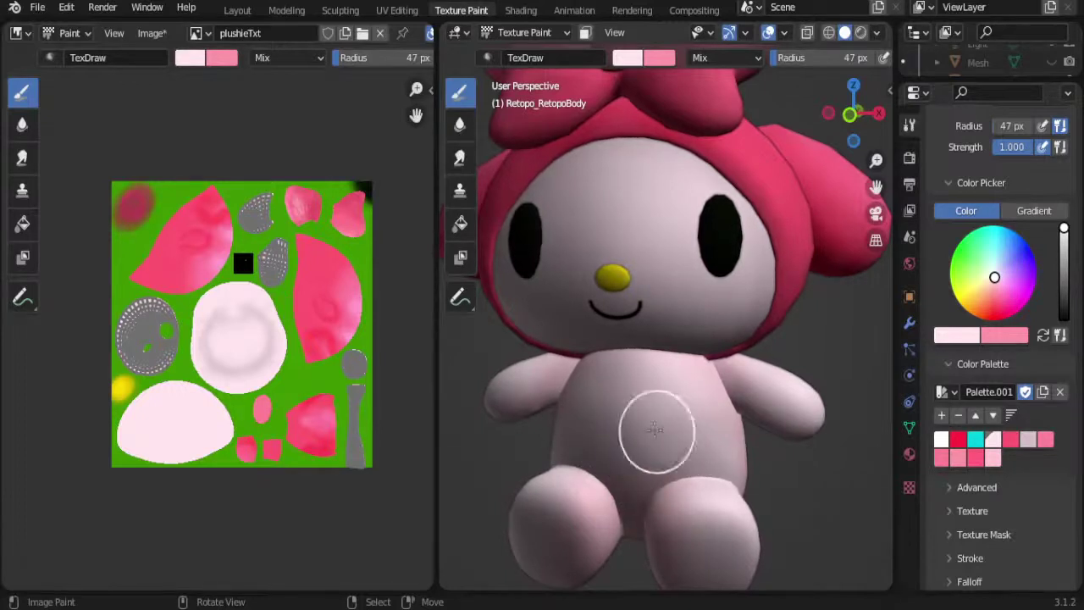
{"action": "left_click_drag", "start_coordinate": [654, 429], "coordinate": [697, 476], "text": "alt"}
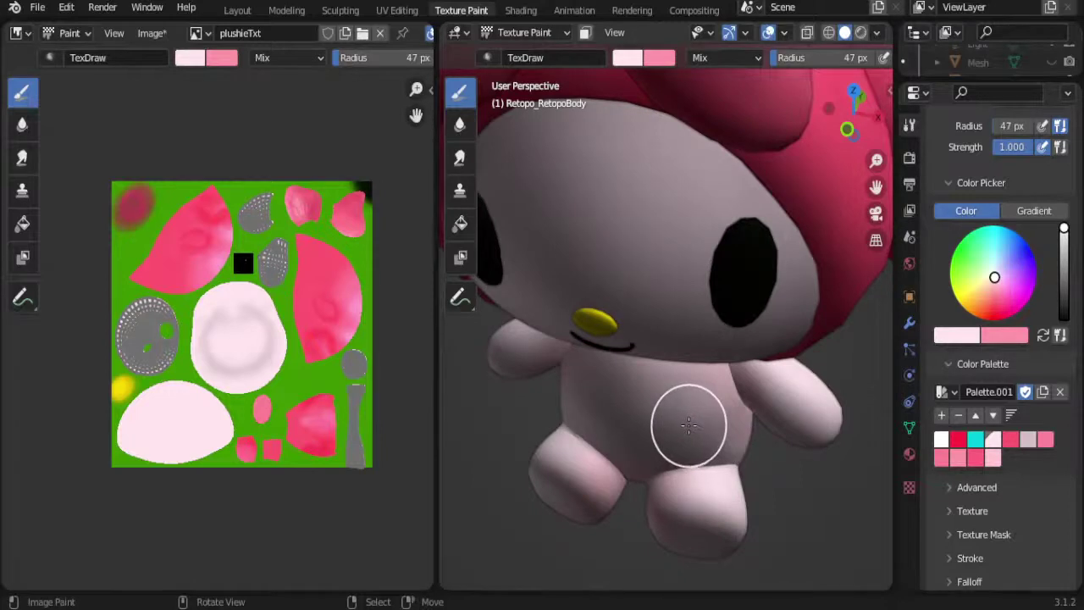
{"action": "left_click_drag", "start_coordinate": [670, 416], "coordinate": [658, 415], "text": "alt"}
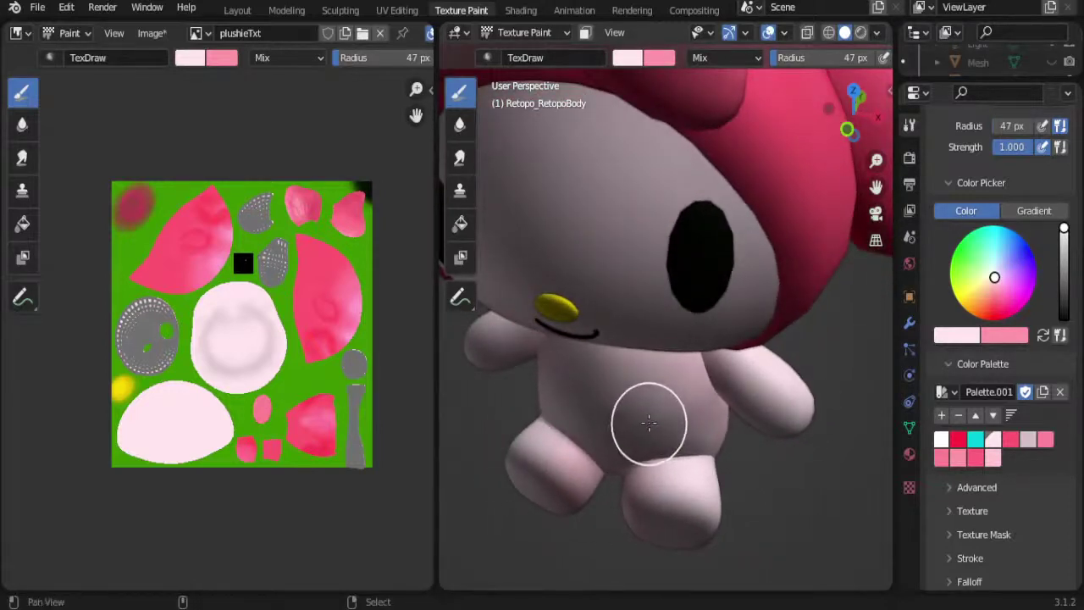
{"action": "left_click_drag", "start_coordinate": [655, 423], "coordinate": [649, 413], "text": "alt+shift"}
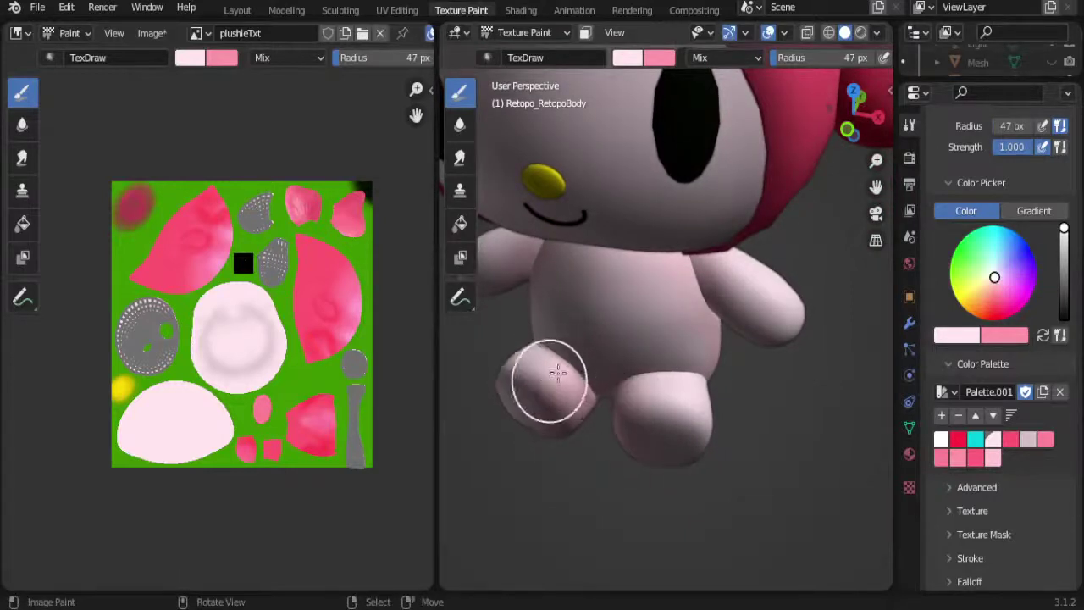
{"action": "mouse_move", "coordinate": [574, 360]}
{"action": "left_mouse_down", "text": "alt"}
{"action": "mouse_move", "coordinate": [648, 380]}
{"action": "mouse_move", "coordinate": [721, 366]}
{"action": "left_mouse_up", "text": "alt"}
{"action": "middle_click_drag", "start_coordinate": [720, 365], "coordinate": [563, 349]}
{"action": "mouse_move", "coordinate": [551, 343]}
{"action": "middle_mouse_down"}
{"action": "mouse_move", "coordinate": [685, 382]}
{"action": "mouse_move", "coordinate": [648, 370]}
{"action": "mouse_move", "coordinate": [602, 305]}
{"action": "middle_mouse_up"}
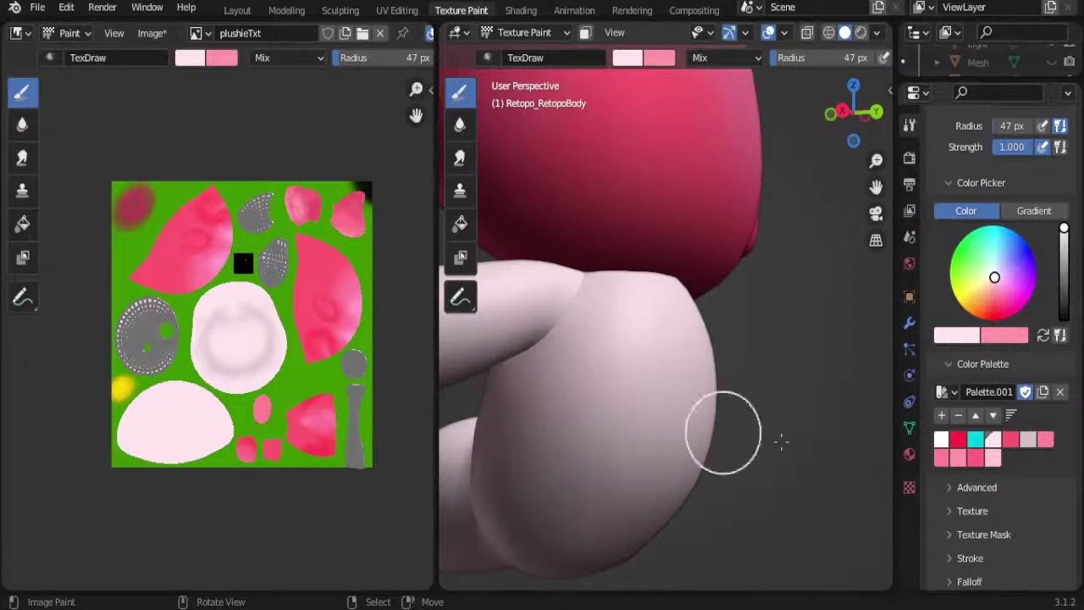
Step: Pick a lighter pink, set a 33 px radius, and paint the foot's top edge
{"action": "left_click", "coordinate": [993, 457]}
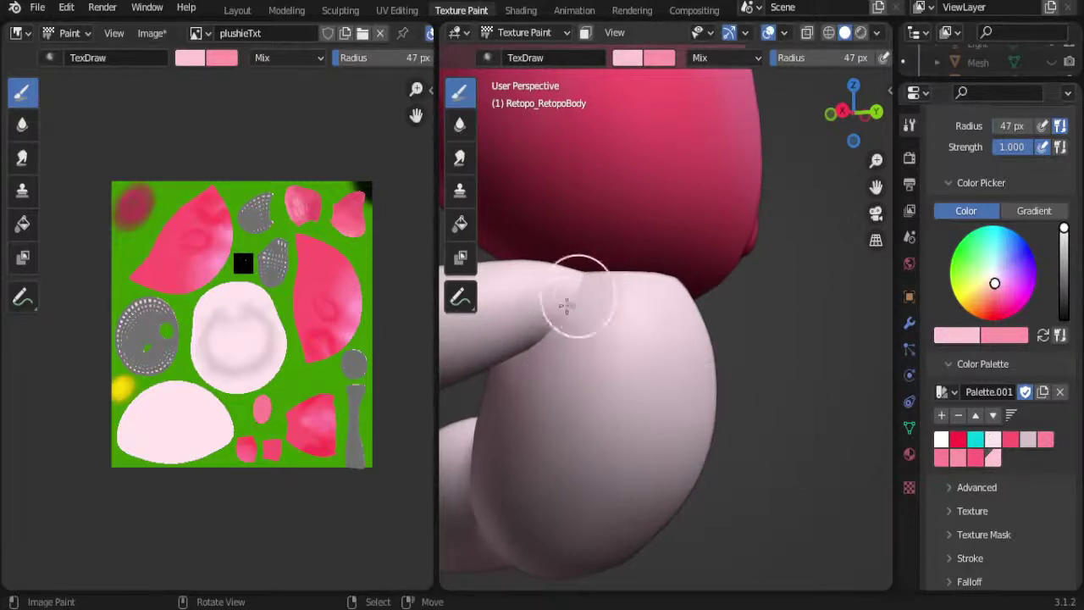
{"action": "key", "text": "f"}
{"action": "left_click", "coordinate": [557, 332]}
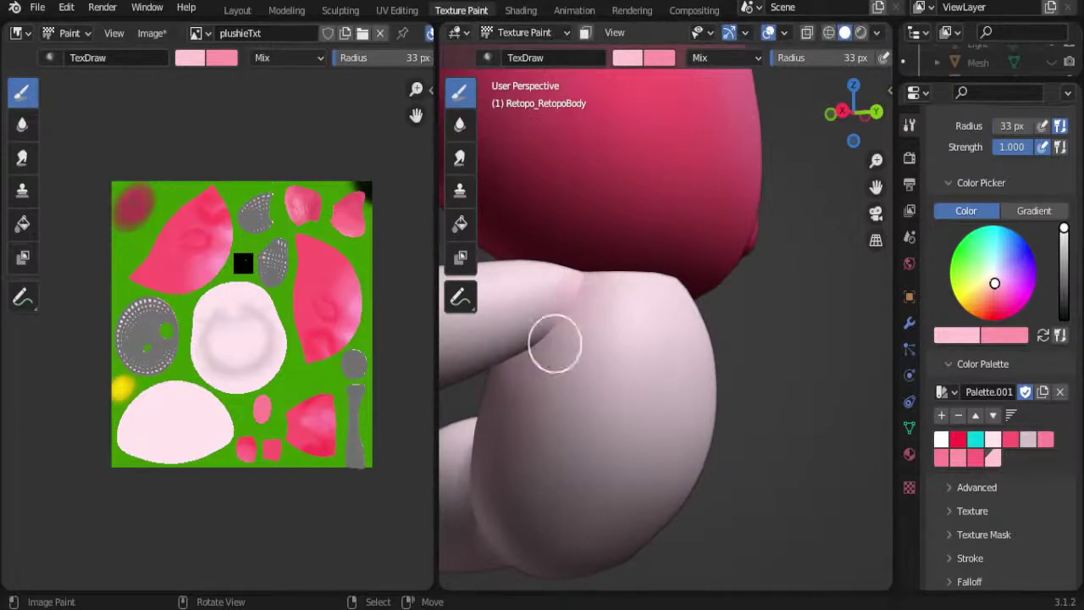
{"action": "mouse_move", "coordinate": [550, 358]}
{"action": "middle_mouse_down"}
{"action": "mouse_move", "coordinate": [600, 334]}
{"action": "mouse_move", "coordinate": [564, 327]}
{"action": "mouse_move", "coordinate": [583, 322]}
{"action": "middle_mouse_up"}
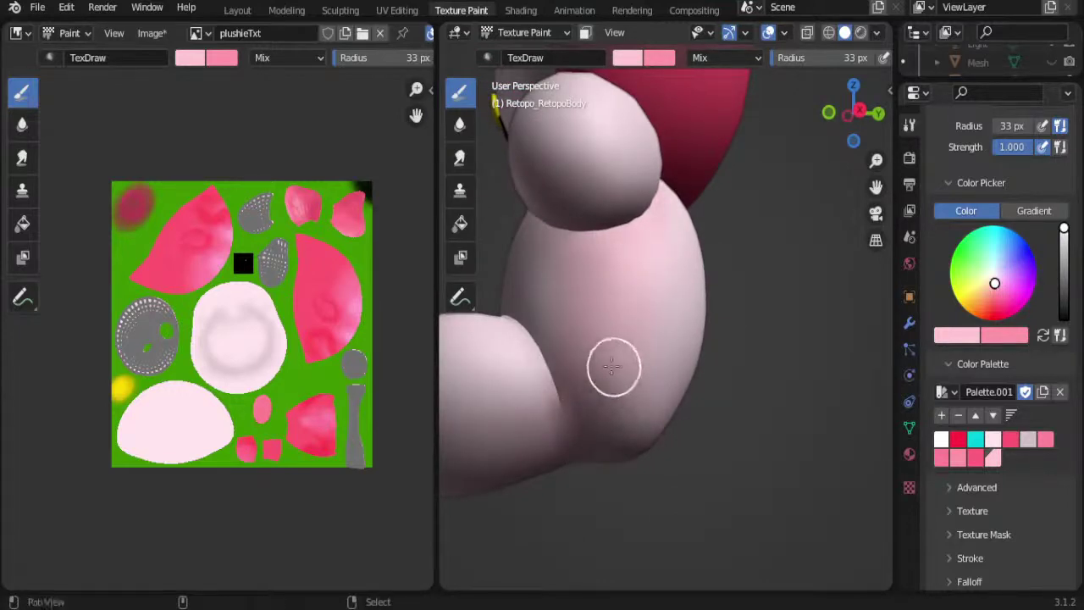
{"action": "mouse_move", "coordinate": [564, 358]}
{"action": "middle_mouse_down", "text": "shift"}
{"action": "mouse_move", "coordinate": [587, 344]}
{"action": "mouse_move", "coordinate": [754, 416]}
{"action": "middle_mouse_up", "text": "shift"}
{"action": "scroll", "coordinate": [586, 343], "scroll_direction": "up", "scroll_amount": 5}
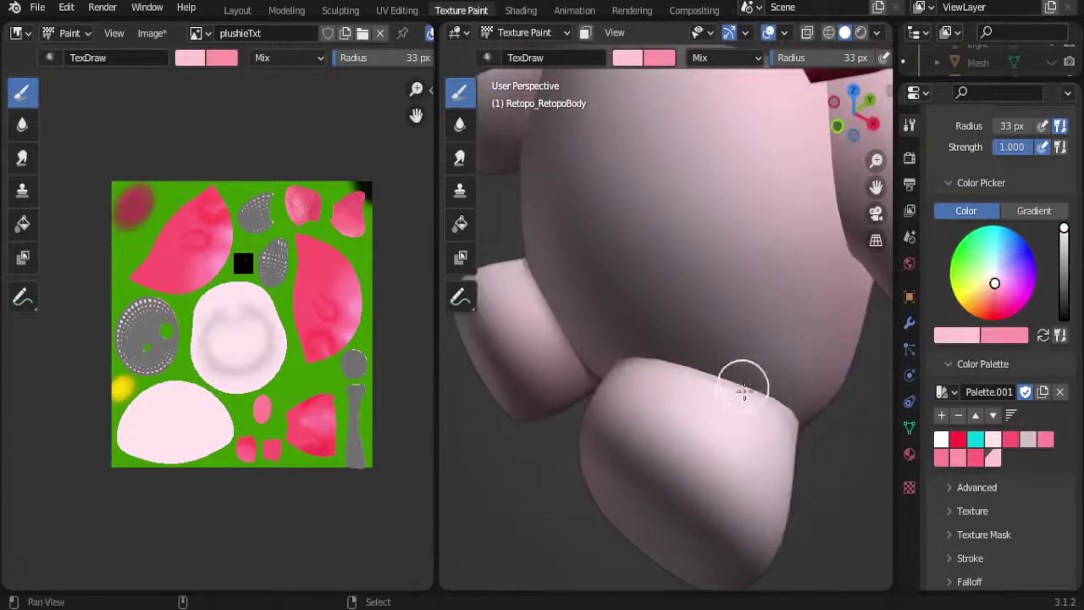
{"action": "left_click_drag", "start_coordinate": [730, 387], "coordinate": [661, 359]}
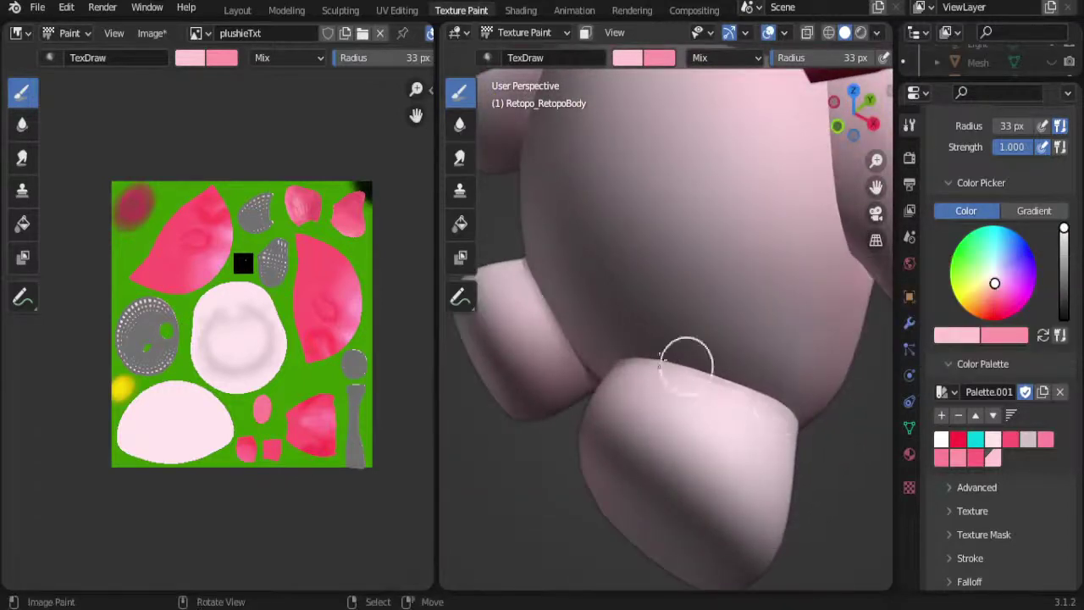
Step: Orbit and zoom around the foot, head and ears, ending centered on body and feet
{"action": "middle_click_drag", "start_coordinate": [689, 370], "coordinate": [701, 343]}
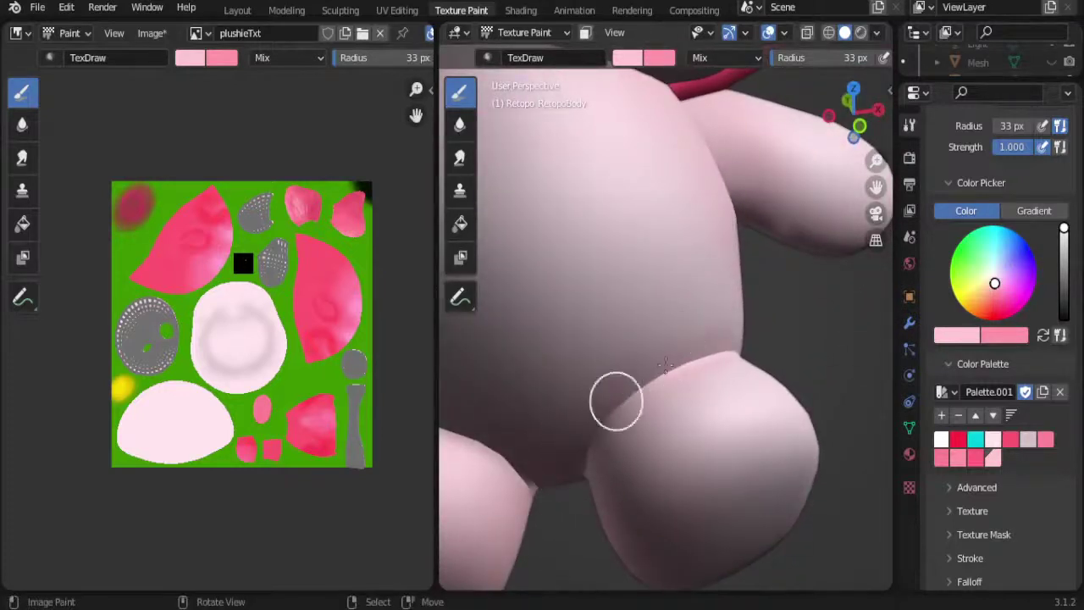
{"action": "mouse_move", "coordinate": [790, 341]}
{"action": "middle_mouse_down"}
{"action": "mouse_move", "coordinate": [677, 327]}
{"action": "mouse_move", "coordinate": [685, 359]}
{"action": "middle_mouse_up"}
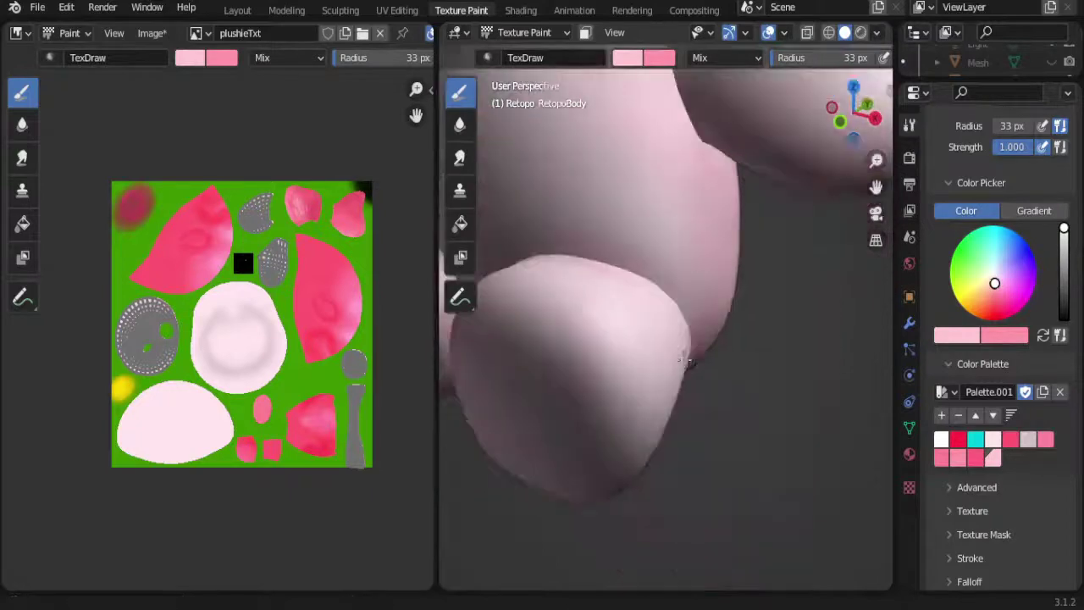
{"action": "scroll", "coordinate": [576, 355], "scroll_direction": "down", "scroll_amount": 2}
{"action": "middle_click_drag", "start_coordinate": [576, 356], "coordinate": [587, 356], "text": "shift"}
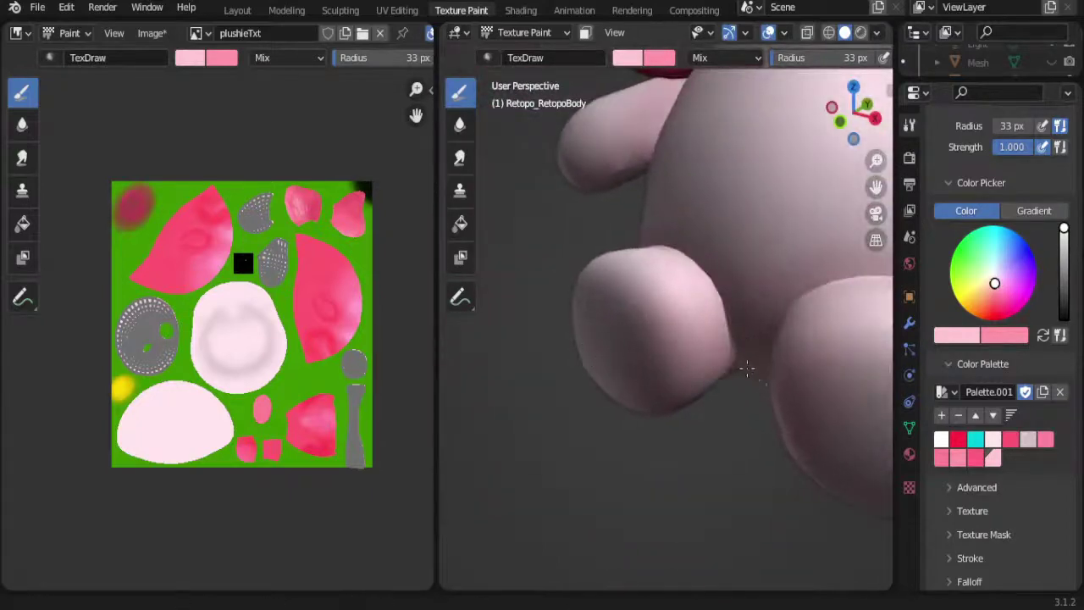
{"action": "scroll", "coordinate": [745, 368], "scroll_direction": "down", "scroll_amount": 3}
{"action": "mouse_move", "coordinate": [743, 375]}
{"action": "middle_mouse_down"}
{"action": "mouse_move", "coordinate": [757, 351]}
{"action": "mouse_move", "coordinate": [694, 351]}
{"action": "middle_mouse_up"}
{"action": "scroll", "coordinate": [675, 413], "scroll_direction": "up", "scroll_amount": 2}
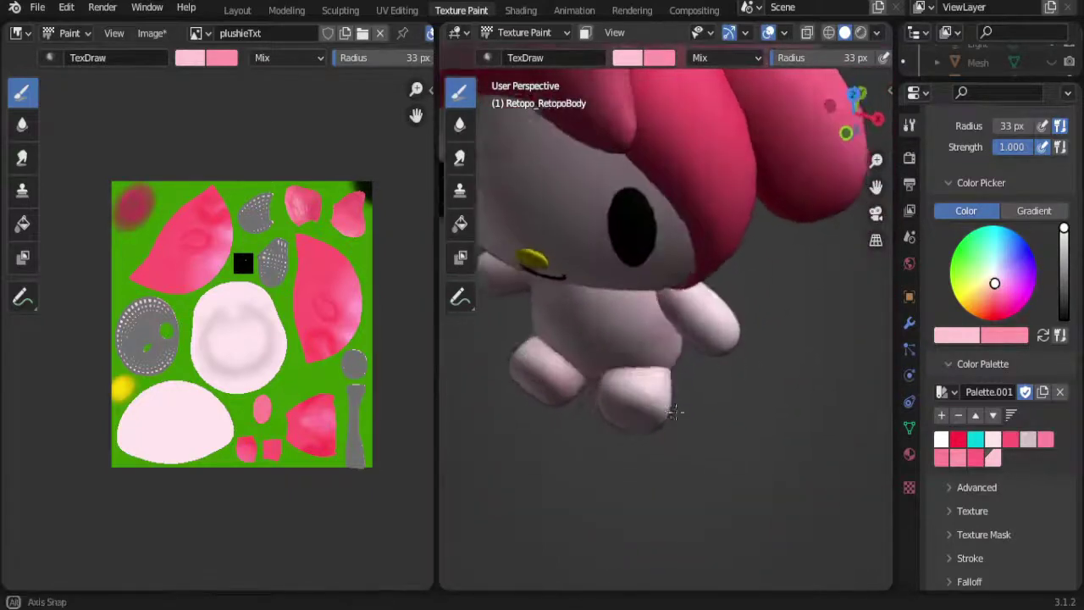
{"action": "scroll", "coordinate": [675, 412], "scroll_direction": "up", "scroll_amount": 3}
{"action": "middle_click_drag", "start_coordinate": [675, 412], "coordinate": [649, 460]}
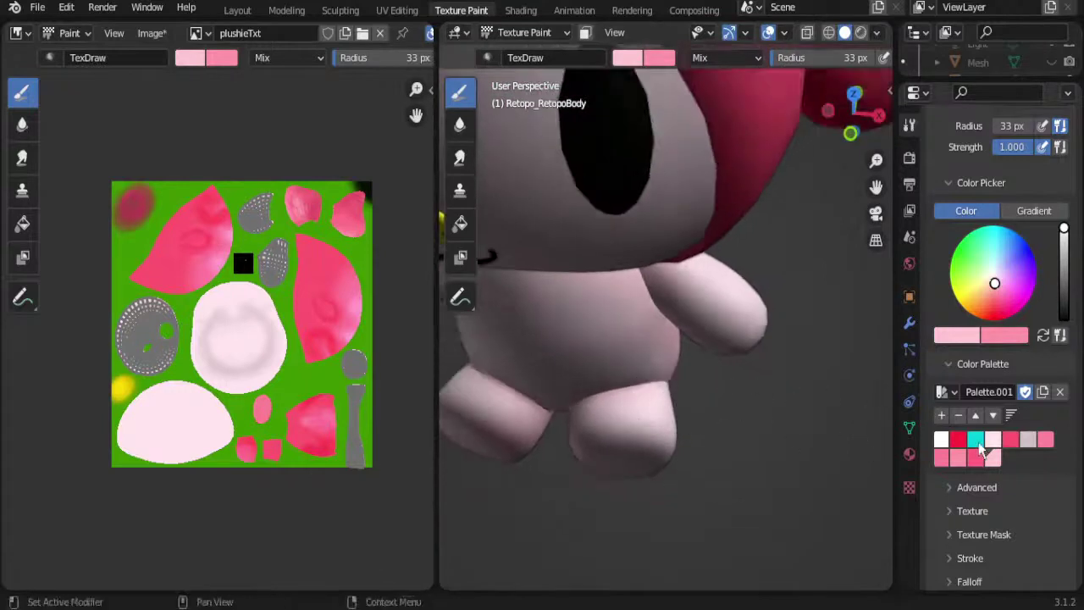
Step: Pick a lighter pink and pan the view up toward the face
{"action": "left_click", "coordinate": [993, 442]}
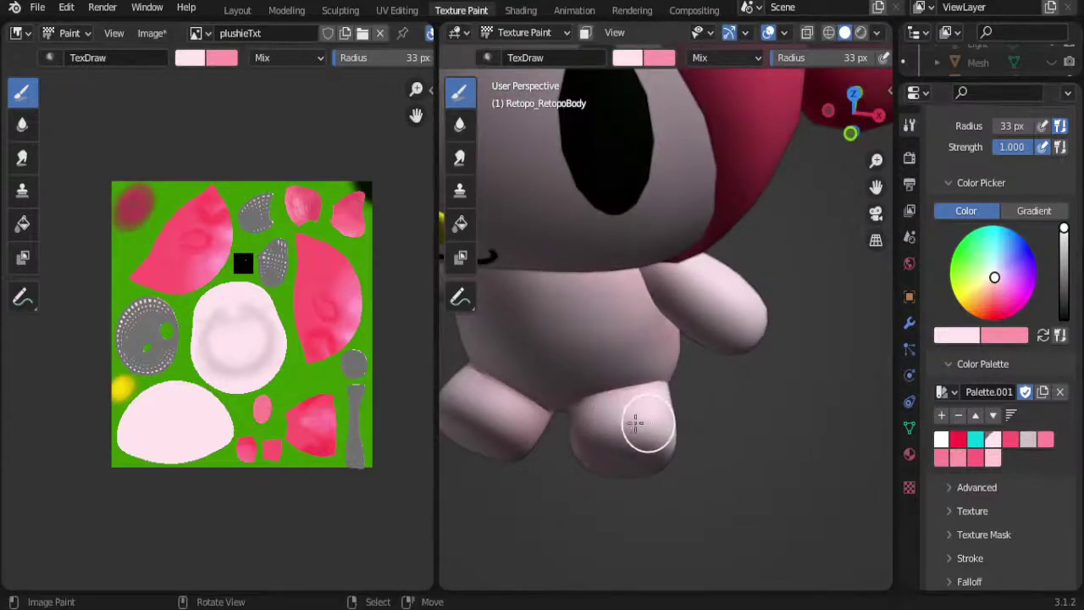
{"action": "middle_click_drag", "start_coordinate": [634, 423], "coordinate": [617, 386], "text": "shift"}
{"action": "scroll", "coordinate": [643, 386], "scroll_direction": "down", "scroll_amount": 2}
{"action": "scroll", "coordinate": [718, 386], "scroll_direction": "down", "scroll_amount": 2}
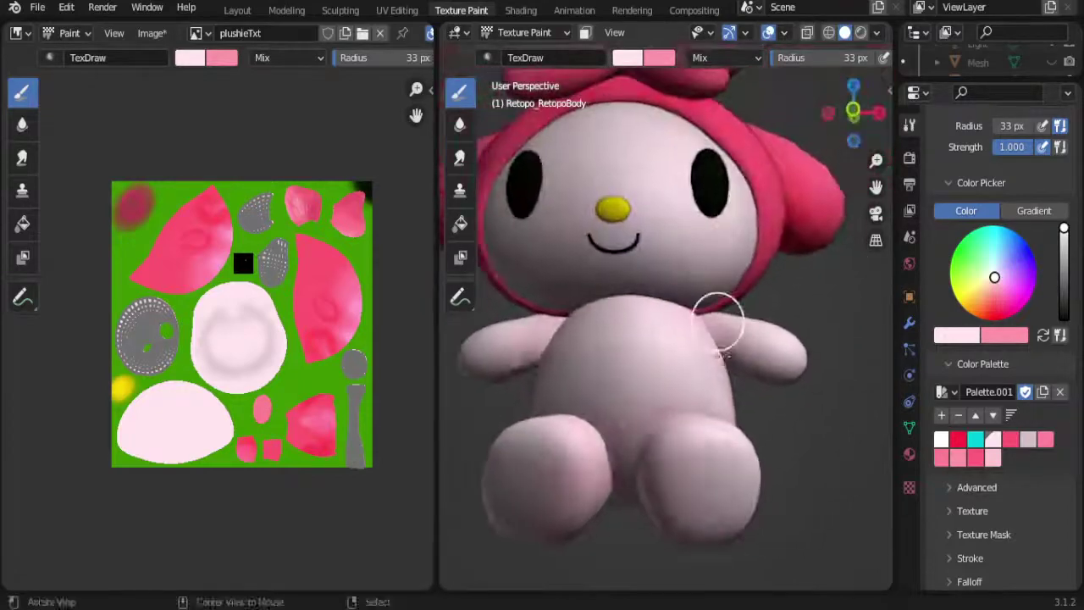
{"action": "scroll", "coordinate": [725, 457], "scroll_direction": "up", "scroll_amount": 4}
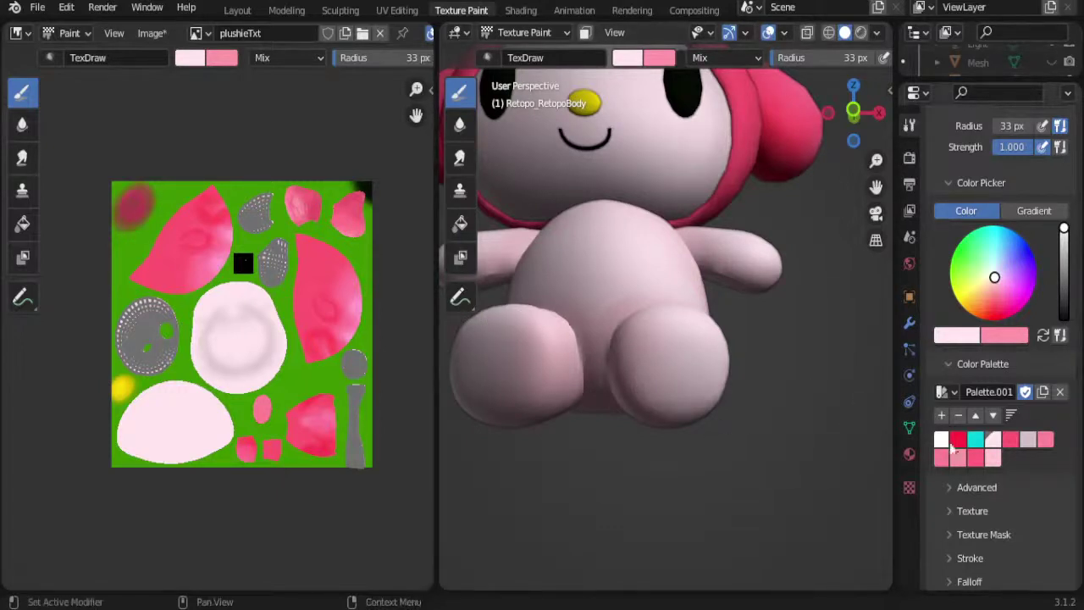
Step: Switch to red at 14 px, undo stray spots, and paint the large right-foot pad
{"action": "left_click", "coordinate": [954, 440]}
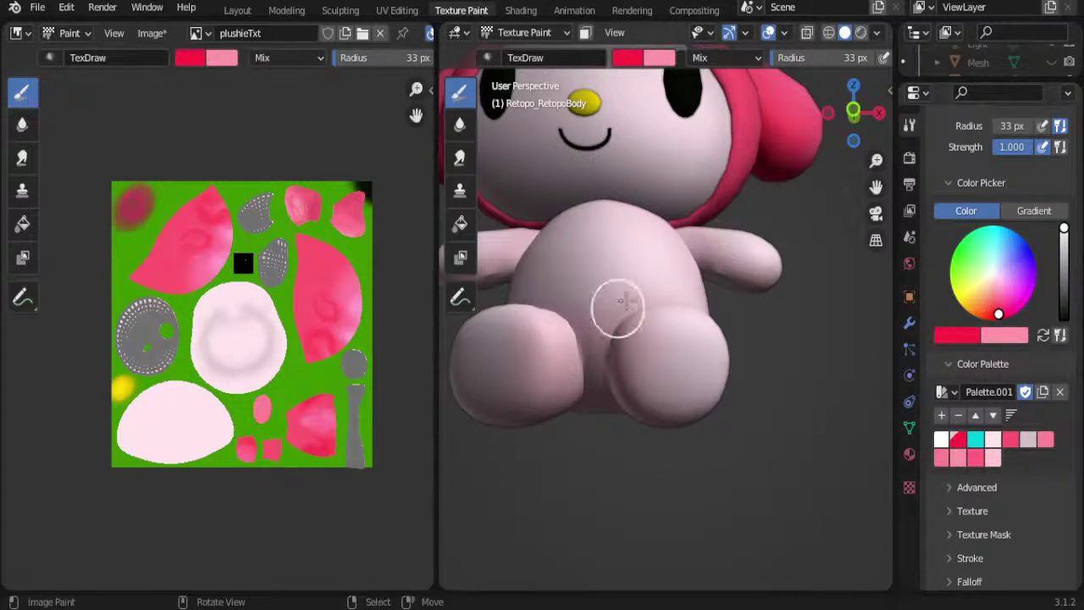
{"action": "key", "text": "f"}
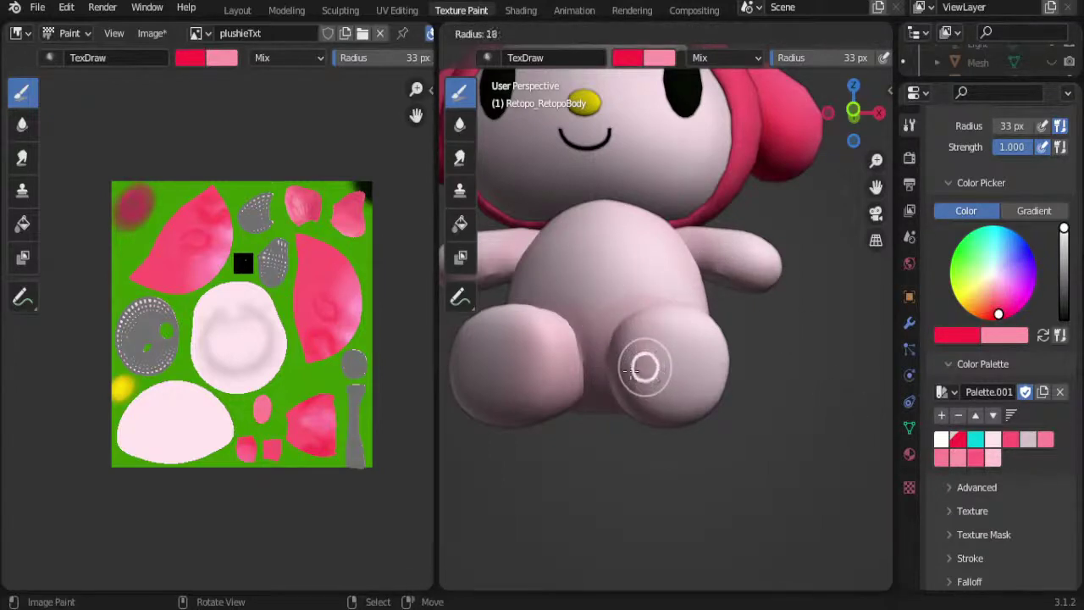
{"action": "left_click", "coordinate": [638, 374]}
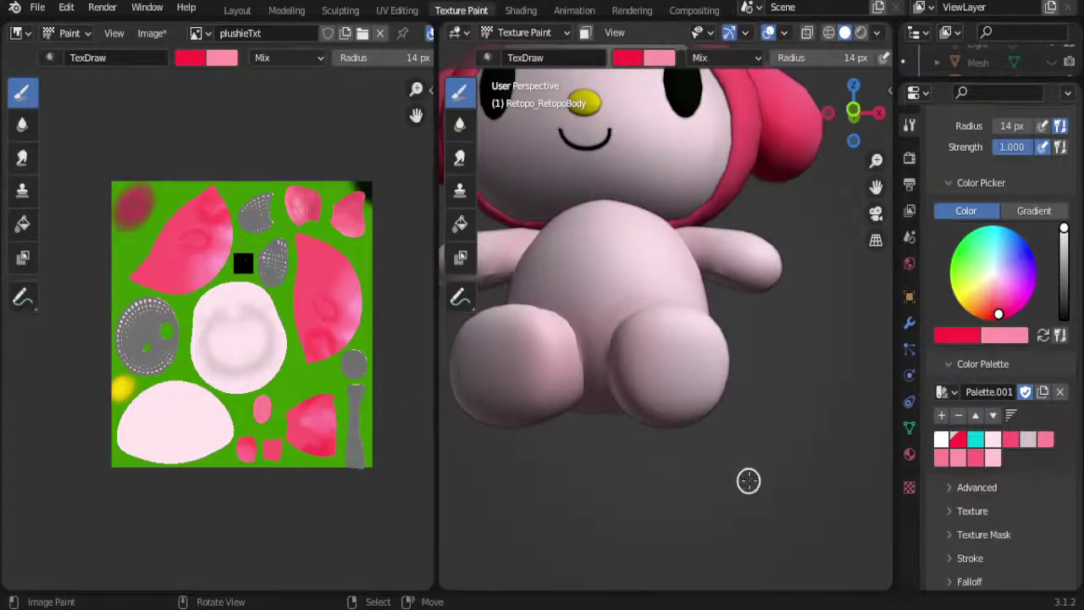
{"action": "middle_click_drag", "start_coordinate": [653, 398], "coordinate": [726, 437]}
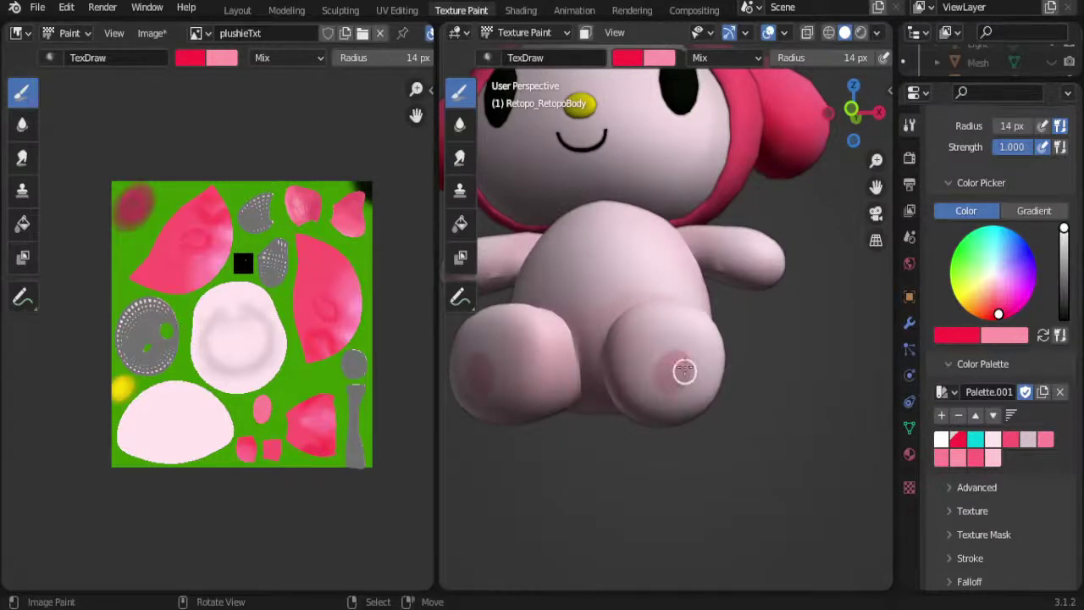
{"action": "key", "text": "ctrl+z"}
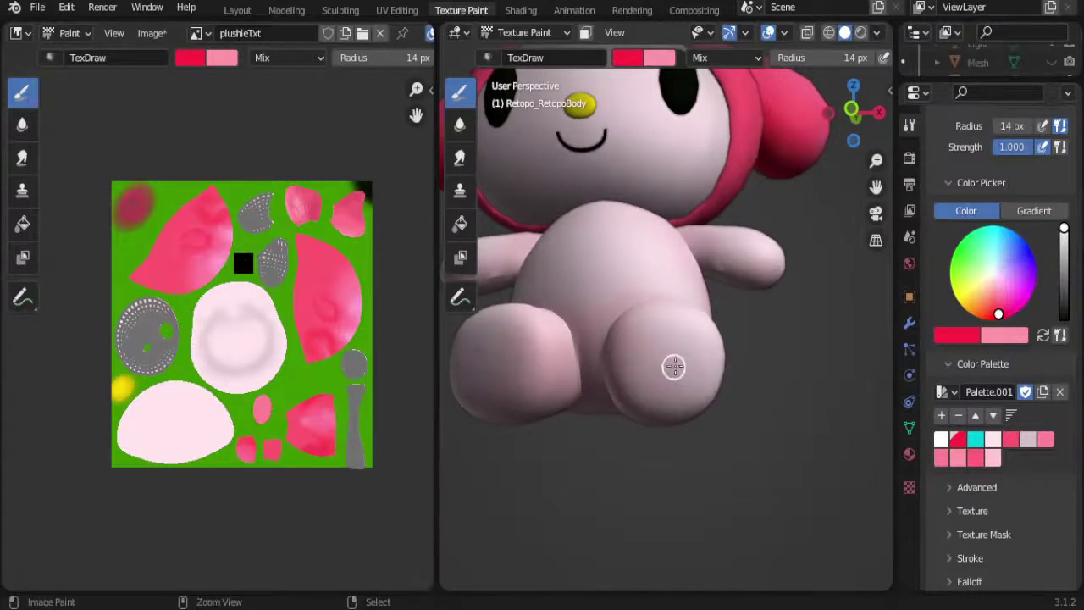
{"action": "left_click_drag", "start_coordinate": [667, 382], "coordinate": [681, 365]}
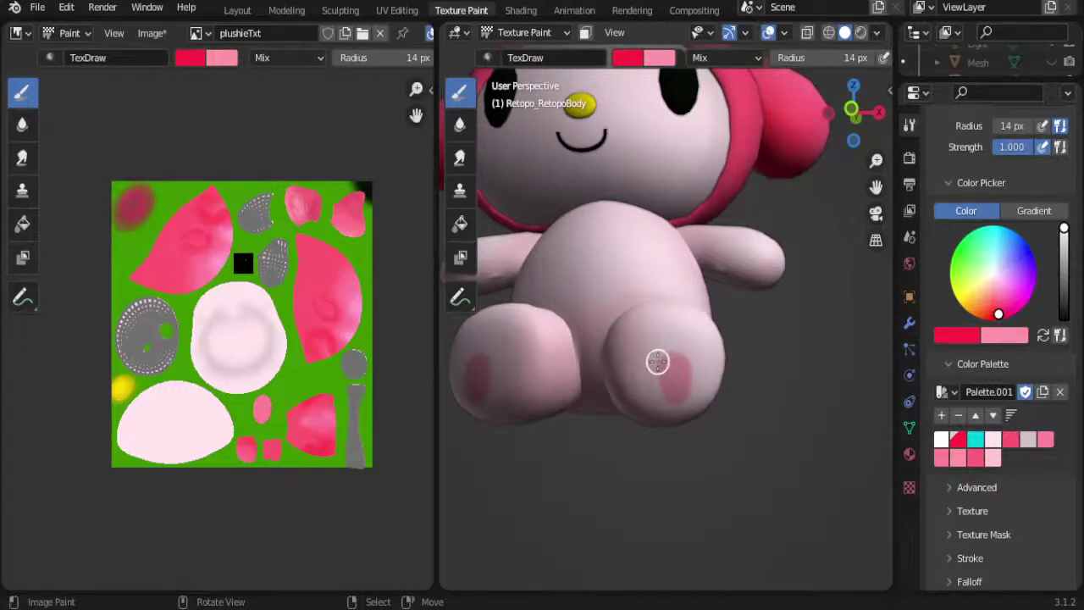
{"action": "scroll", "coordinate": [657, 364], "scroll_direction": "up", "scroll_amount": 1}
{"action": "scroll", "coordinate": [654, 366], "scroll_direction": "up", "scroll_amount": 2}
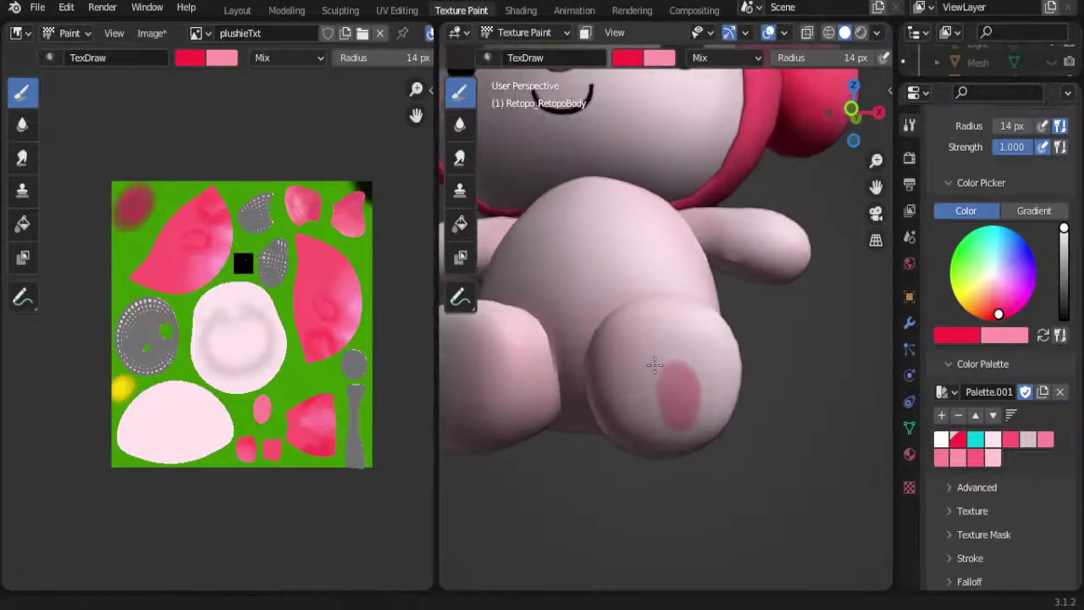
{"action": "scroll", "coordinate": [653, 366], "scroll_direction": "up", "scroll_amount": 1}
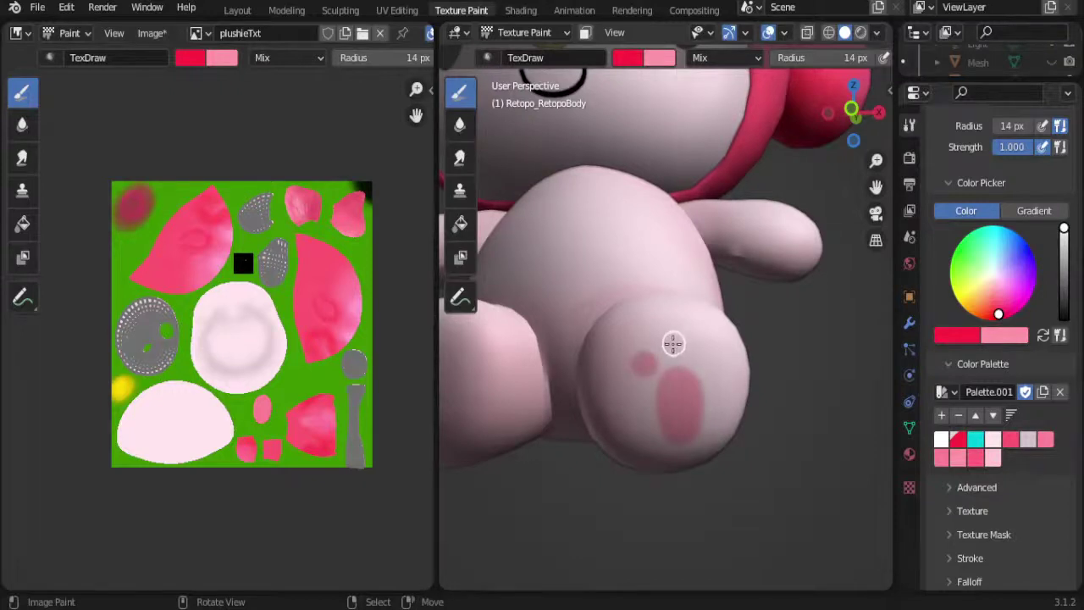
Step: Dab a small pink toe dot on the foot and zoom in close on the paw pad
{"action": "left_click", "coordinate": [678, 345]}
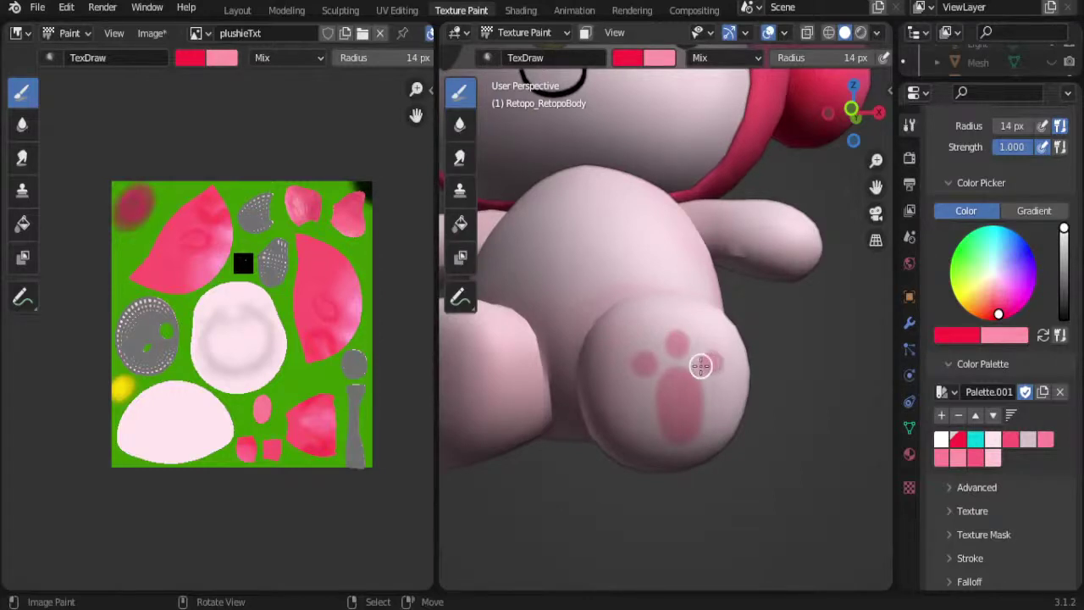
{"action": "scroll", "coordinate": [699, 364], "scroll_direction": "down", "scroll_amount": 6}
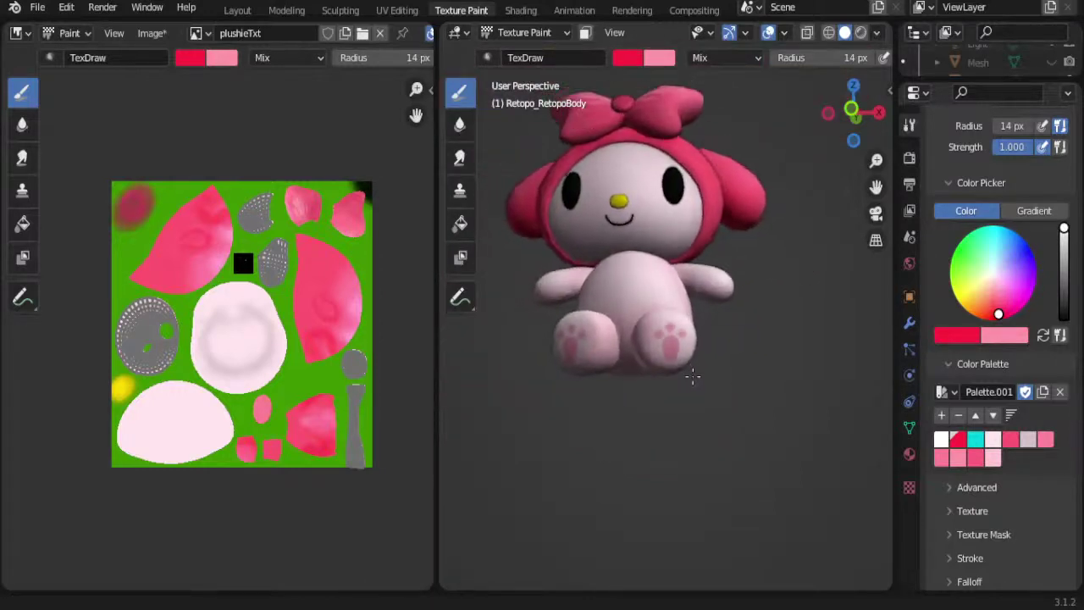
{"action": "scroll", "coordinate": [693, 377], "scroll_direction": "up", "scroll_amount": 4}
{"action": "scroll", "coordinate": [690, 372], "scroll_direction": "up", "scroll_amount": 3}
{"action": "scroll", "coordinate": [688, 368], "scroll_direction": "down", "scroll_amount": 2}
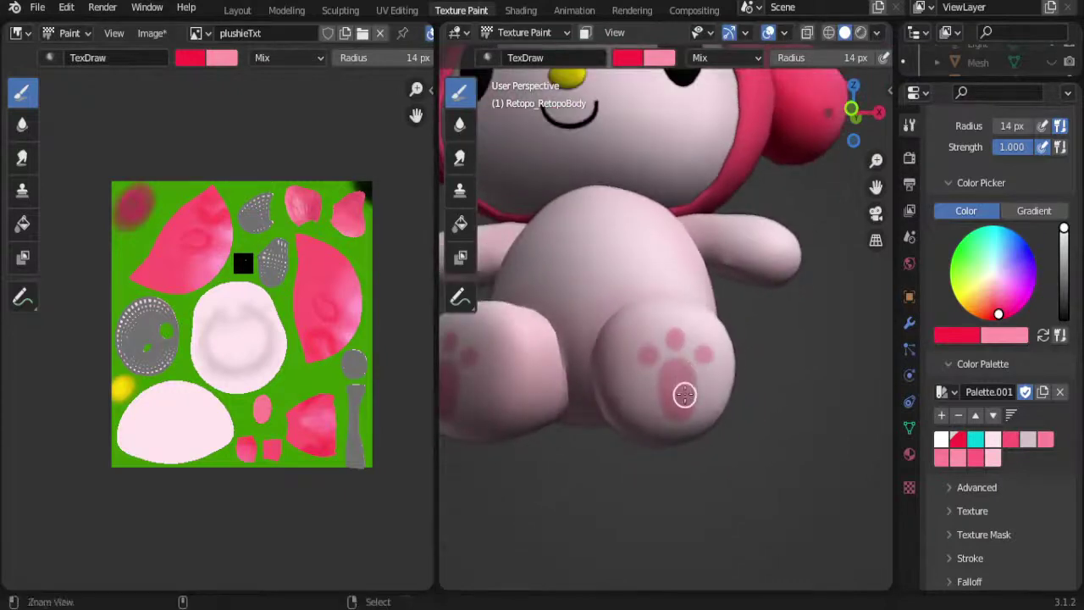
{"action": "scroll", "coordinate": [684, 392], "scroll_direction": "up", "scroll_amount": 2}
{"action": "key", "text": "alt+shift"}
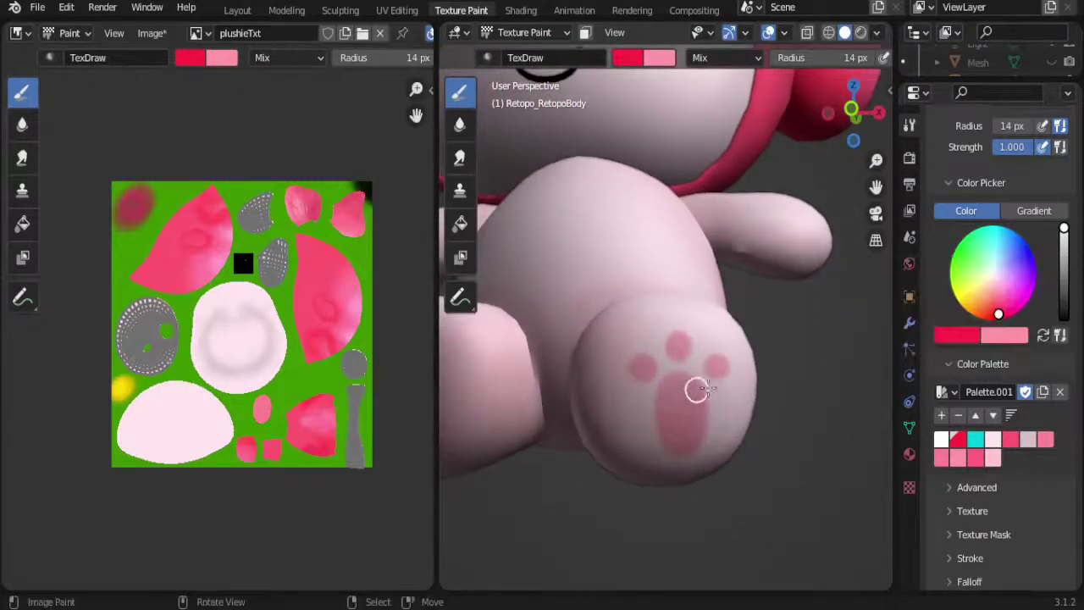
{"action": "middle_click_drag", "start_coordinate": [686, 414], "coordinate": [669, 381]}
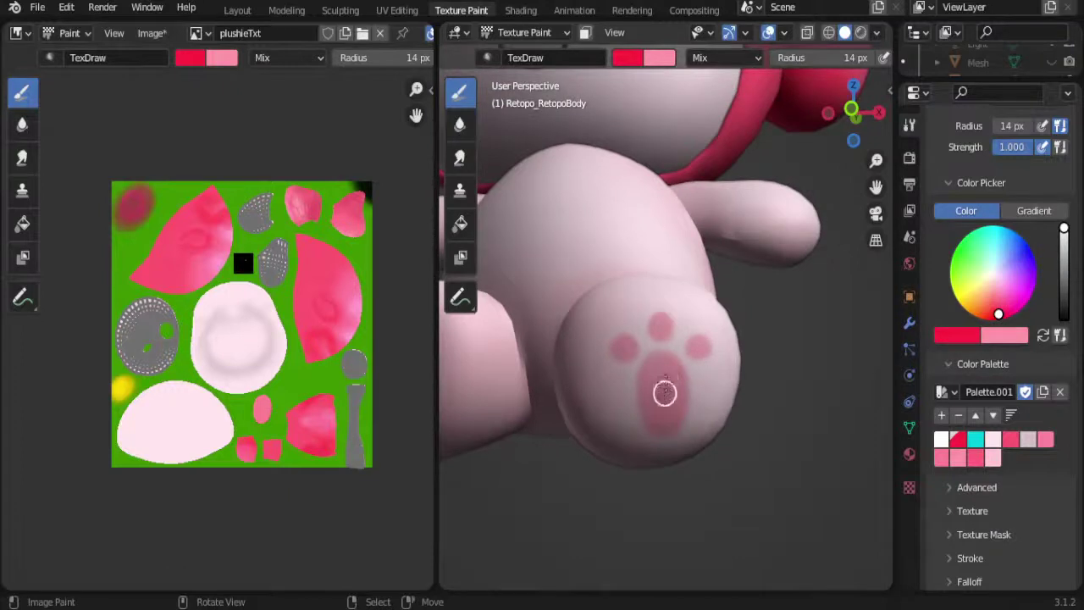
Step: Deepen the central pad and the three toe pads to red, then select the Soften tool
{"action": "mouse_move", "coordinate": [664, 392]}
{"action": "left_mouse_down"}
{"action": "mouse_move", "coordinate": [648, 394]}
{"action": "mouse_move", "coordinate": [655, 370]}
{"action": "mouse_move", "coordinate": [651, 416]}
{"action": "mouse_move", "coordinate": [672, 416]}
{"action": "mouse_move", "coordinate": [673, 372]}
{"action": "mouse_move", "coordinate": [663, 361]}
{"action": "mouse_move", "coordinate": [646, 382]}
{"action": "mouse_move", "coordinate": [651, 423]}
{"action": "mouse_move", "coordinate": [671, 422]}
{"action": "mouse_move", "coordinate": [676, 379]}
{"action": "left_mouse_up"}
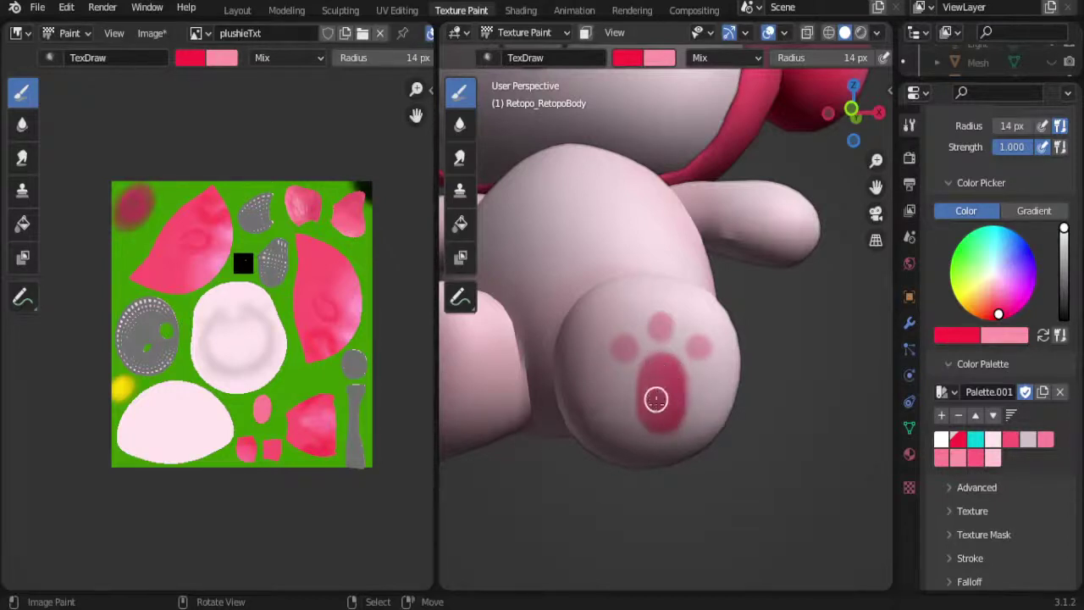
{"action": "mouse_move", "coordinate": [657, 336]}
{"action": "left_mouse_down"}
{"action": "mouse_move", "coordinate": [660, 317]}
{"action": "mouse_move", "coordinate": [657, 332]}
{"action": "mouse_move", "coordinate": [700, 347]}
{"action": "left_mouse_up"}
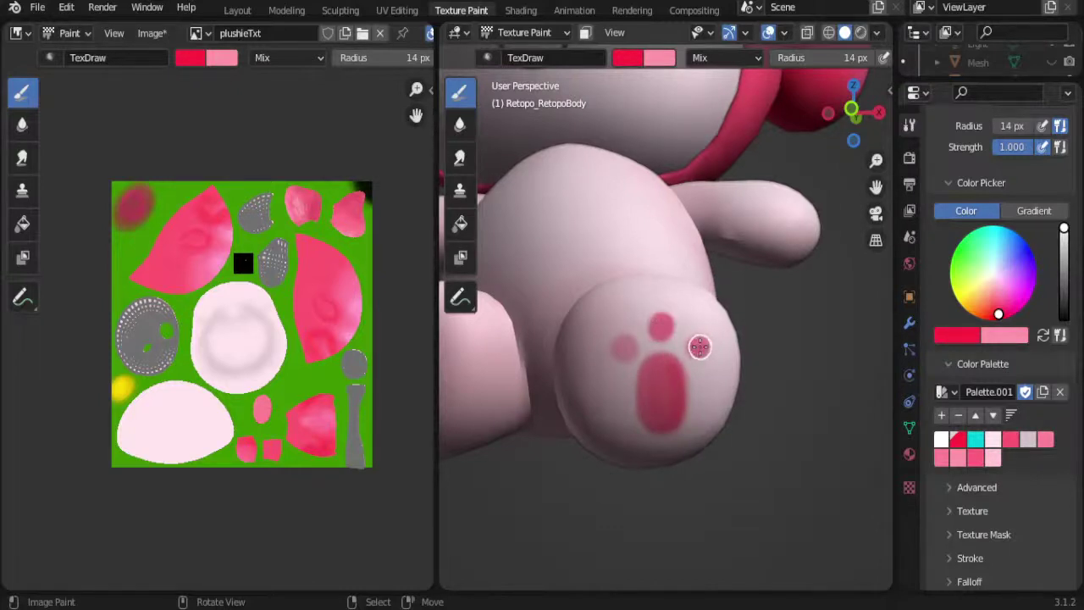
{"action": "left_click", "coordinate": [626, 349]}
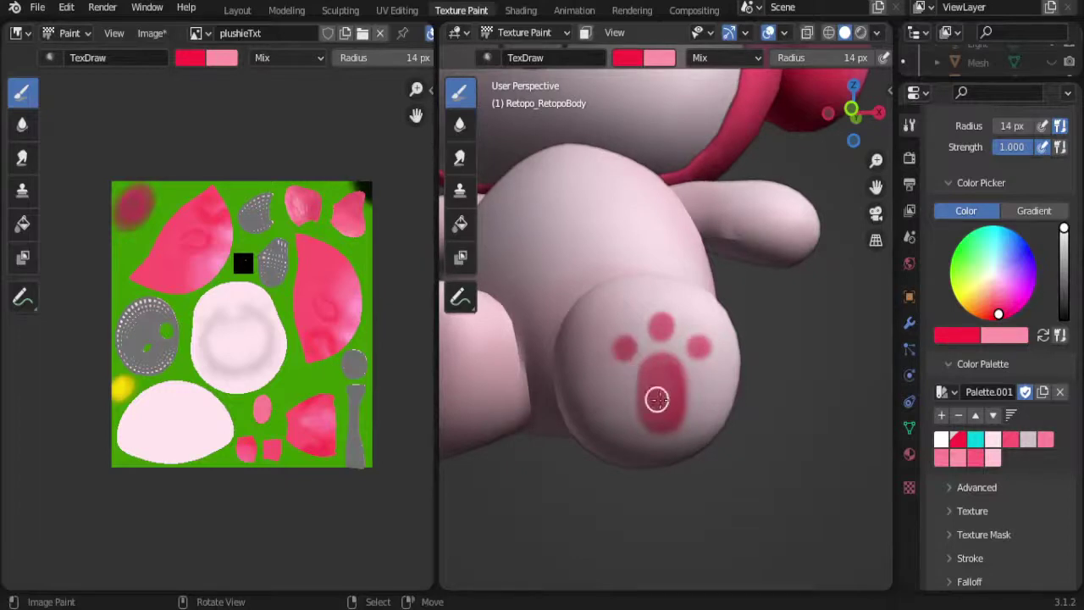
{"action": "mouse_move", "coordinate": [653, 410]}
{"action": "left_mouse_down"}
{"action": "mouse_move", "coordinate": [670, 367]}
{"action": "mouse_move", "coordinate": [650, 394]}
{"action": "mouse_move", "coordinate": [672, 367]}
{"action": "mouse_move", "coordinate": [673, 408]}
{"action": "mouse_move", "coordinate": [652, 395]}
{"action": "mouse_move", "coordinate": [675, 353]}
{"action": "mouse_move", "coordinate": [663, 330]}
{"action": "left_mouse_up"}
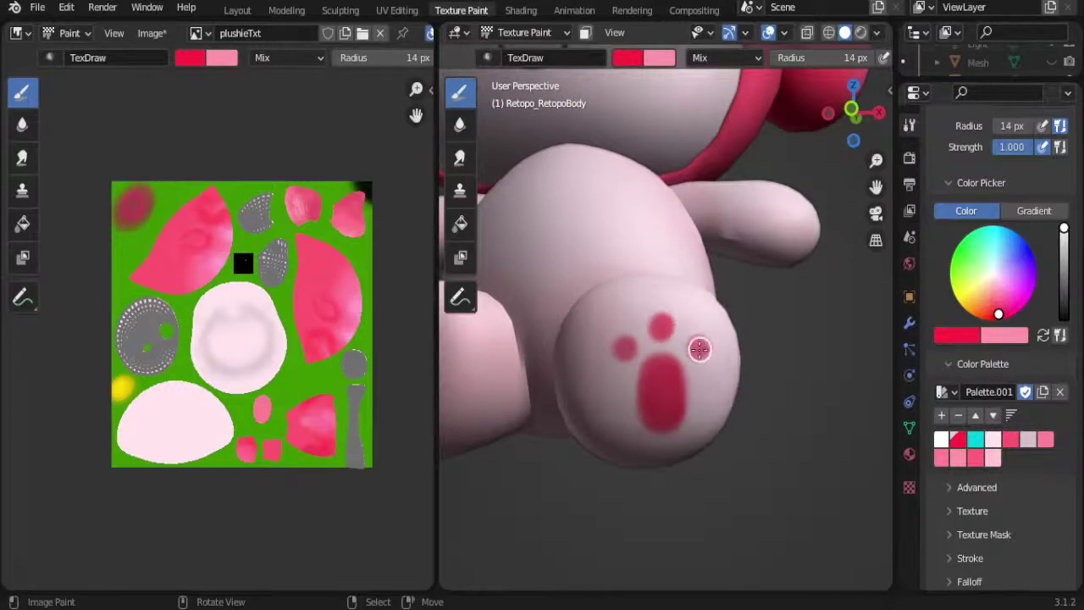
{"action": "left_click", "coordinate": [699, 346]}
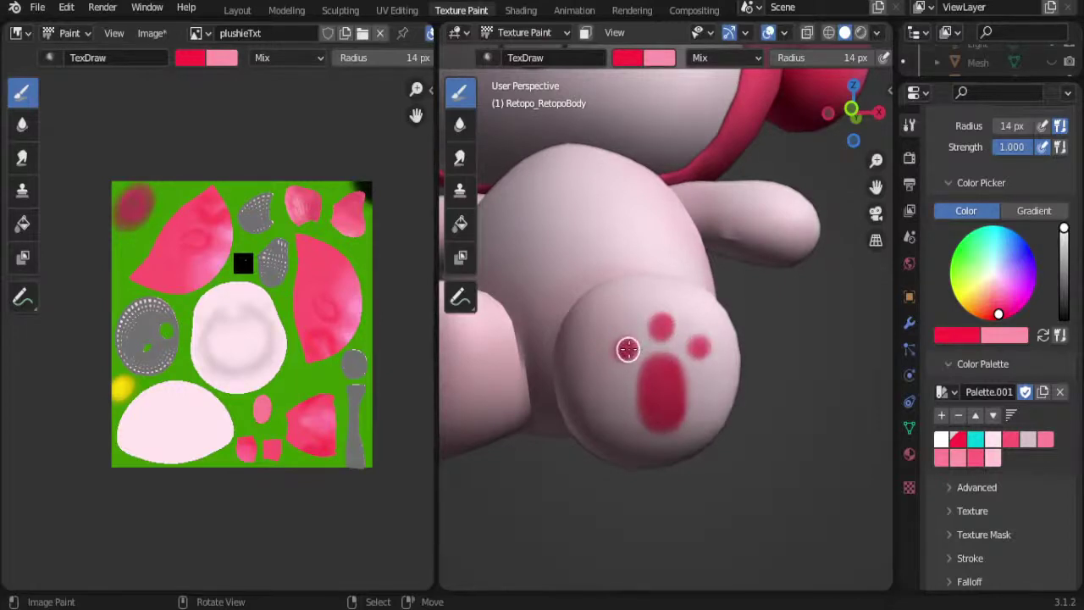
{"action": "left_click", "coordinate": [627, 349]}
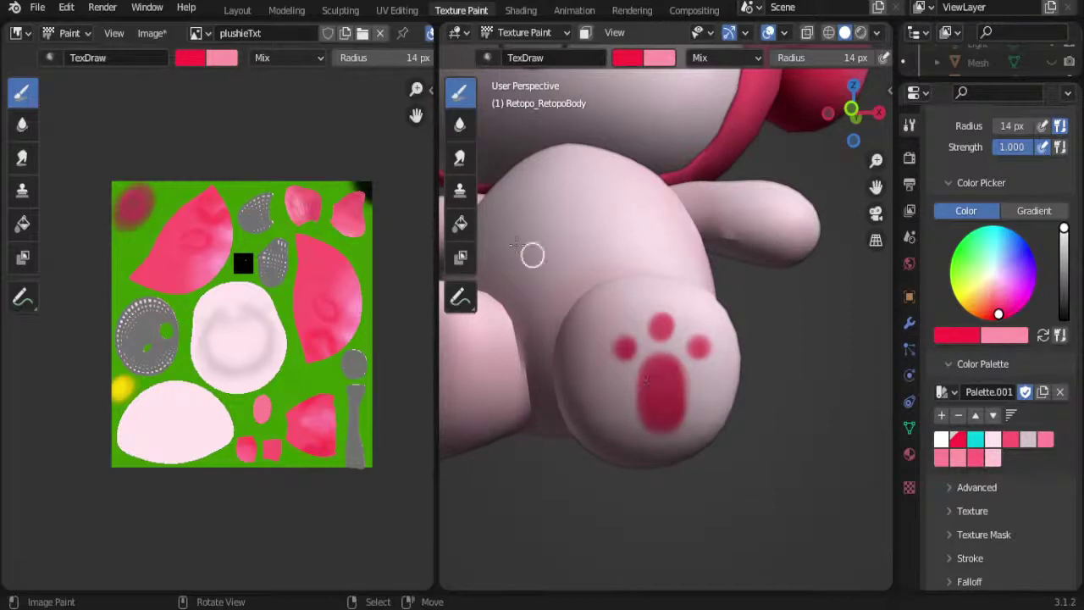
{"action": "left_click", "coordinate": [459, 125]}
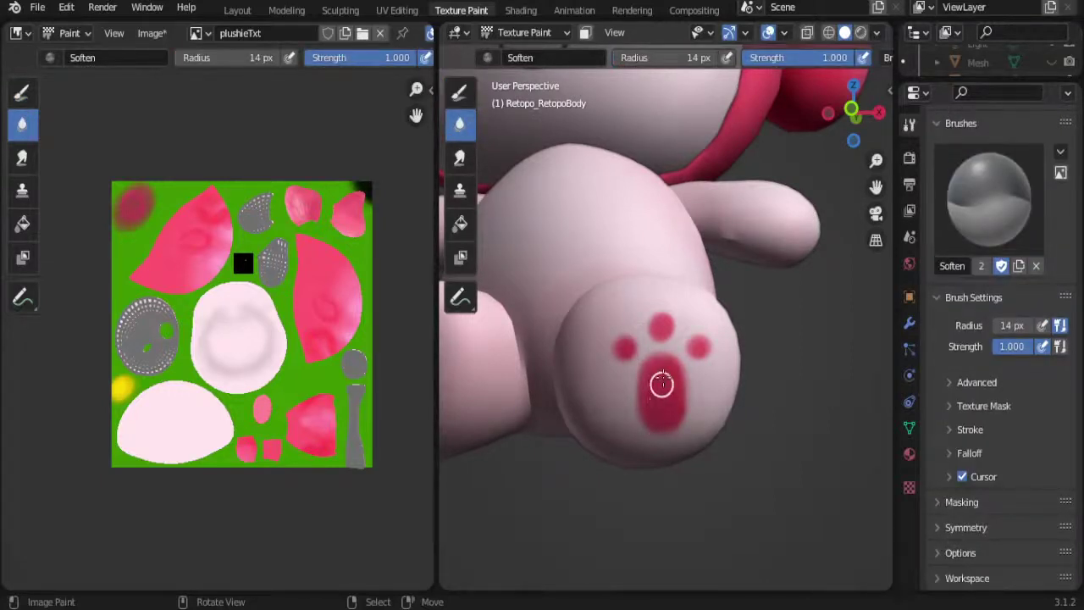
Step: Zoom out and orbit to review the plushie's paw prints, then reselect the TexDraw brush
{"action": "scroll", "coordinate": [672, 398], "scroll_direction": "down", "scroll_amount": 6}
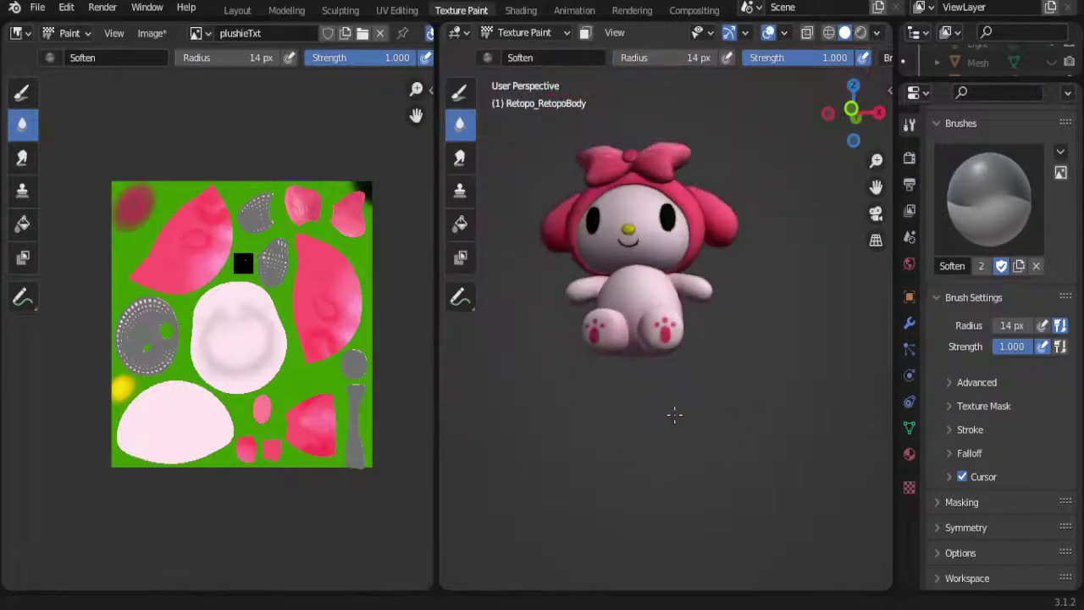
{"action": "middle_click_drag", "start_coordinate": [687, 336], "coordinate": [689, 346], "text": "shift"}
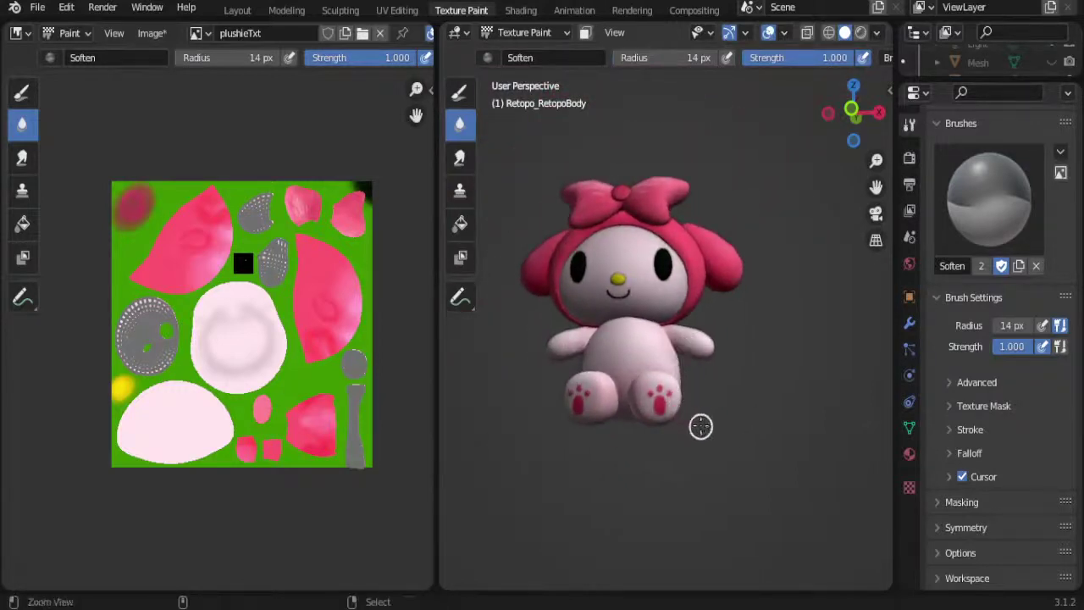
{"action": "middle_click_drag", "start_coordinate": [699, 426], "coordinate": [720, 387], "text": "ctrl"}
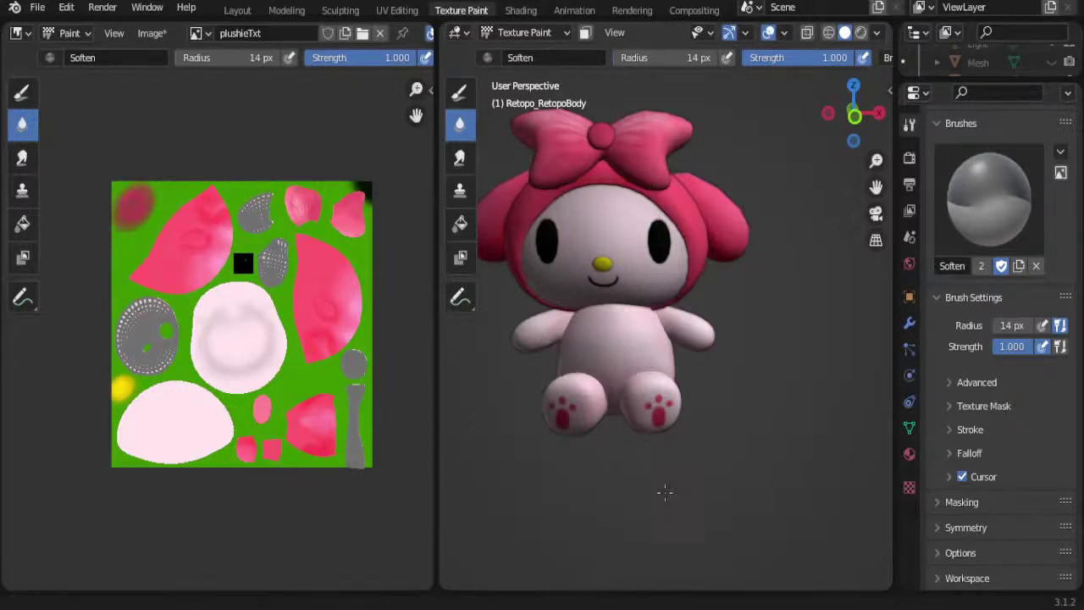
{"action": "mouse_move", "coordinate": [663, 491]}
{"action": "middle_mouse_down"}
{"action": "mouse_move", "coordinate": [649, 483]}
{"action": "mouse_move", "coordinate": [655, 469]}
{"action": "middle_mouse_up"}
{"action": "scroll", "coordinate": [648, 483], "scroll_direction": "up", "scroll_amount": 2}
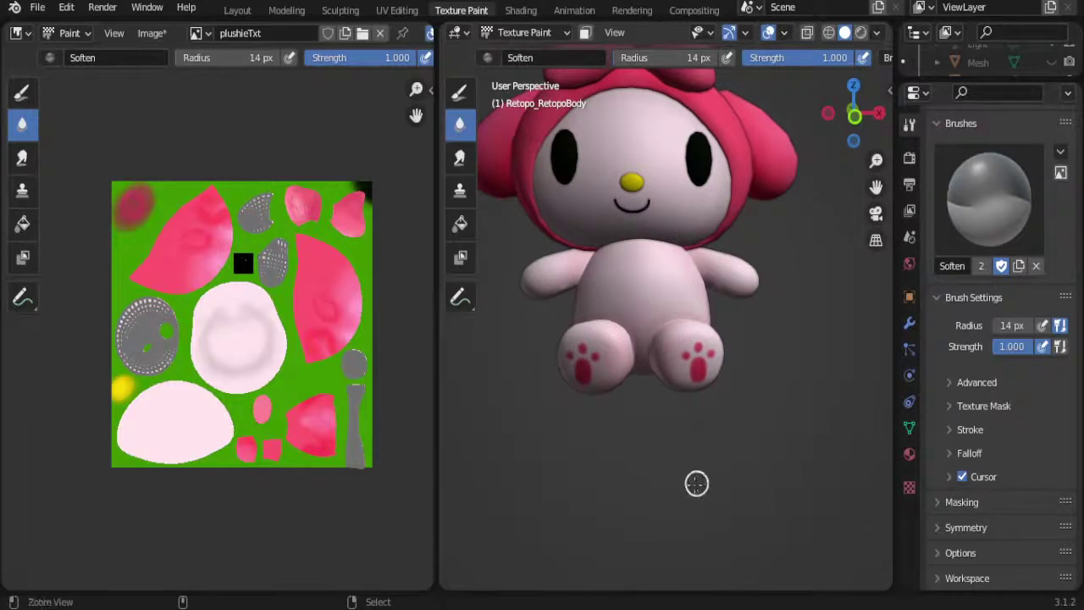
{"action": "scroll", "coordinate": [697, 482], "scroll_direction": "up", "scroll_amount": 2}
{"action": "mouse_move", "coordinate": [694, 476]}
{"action": "middle_mouse_down"}
{"action": "mouse_move", "coordinate": [706, 479]}
{"action": "mouse_move", "coordinate": [634, 496]}
{"action": "mouse_move", "coordinate": [555, 491]}
{"action": "mouse_move", "coordinate": [822, 508]}
{"action": "mouse_move", "coordinate": [643, 489]}
{"action": "mouse_move", "coordinate": [703, 500]}
{"action": "mouse_move", "coordinate": [687, 488]}
{"action": "middle_mouse_up"}
{"action": "scroll", "coordinate": [706, 479], "scroll_direction": "down", "scroll_amount": 2}
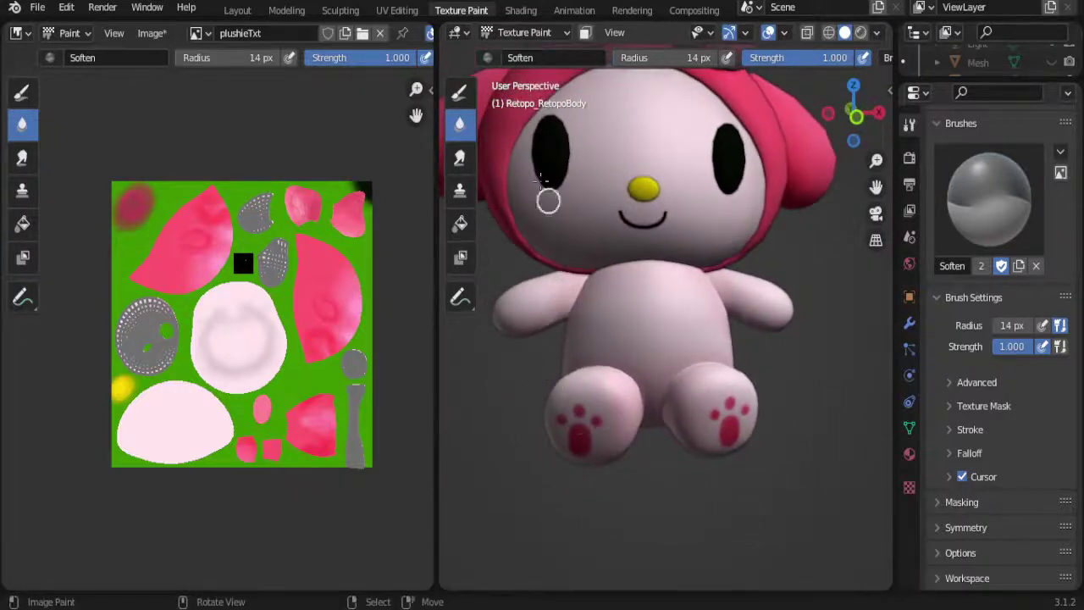
{"action": "left_click", "coordinate": [459, 92]}
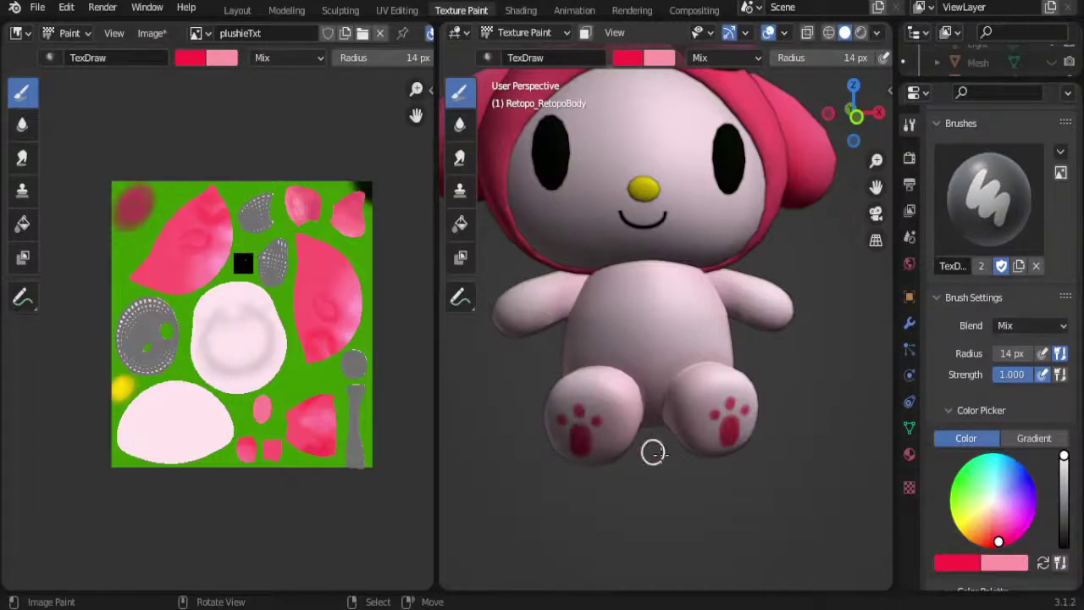
Step: Swap the two brush colours so pink is primary, then pick a light pink palette swatch
{"action": "middle_click_drag", "start_coordinate": [653, 452], "coordinate": [716, 476]}
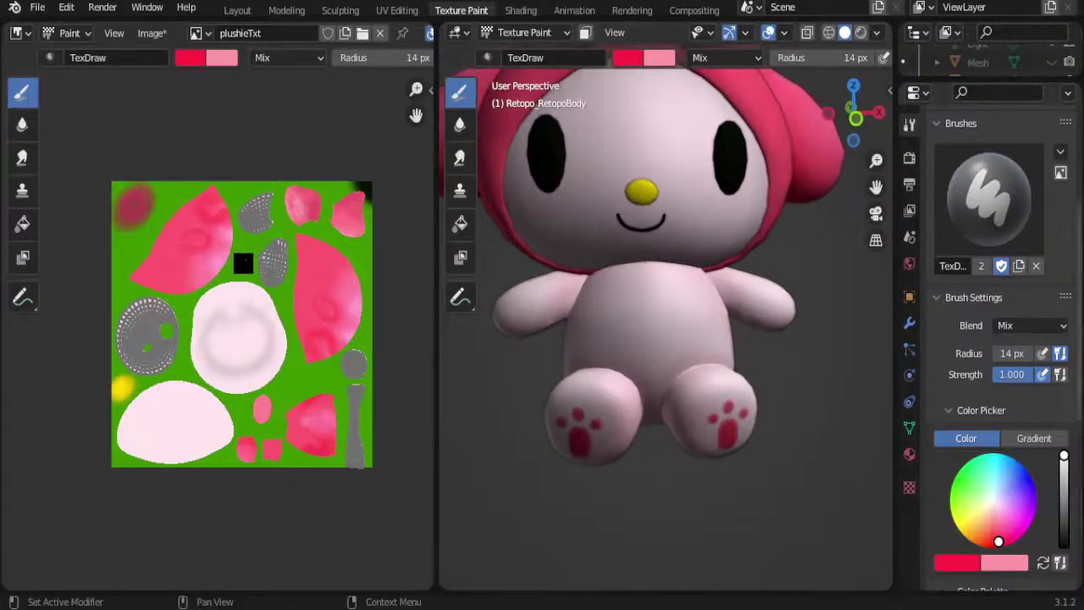
{"action": "left_click", "coordinate": [1041, 563]}
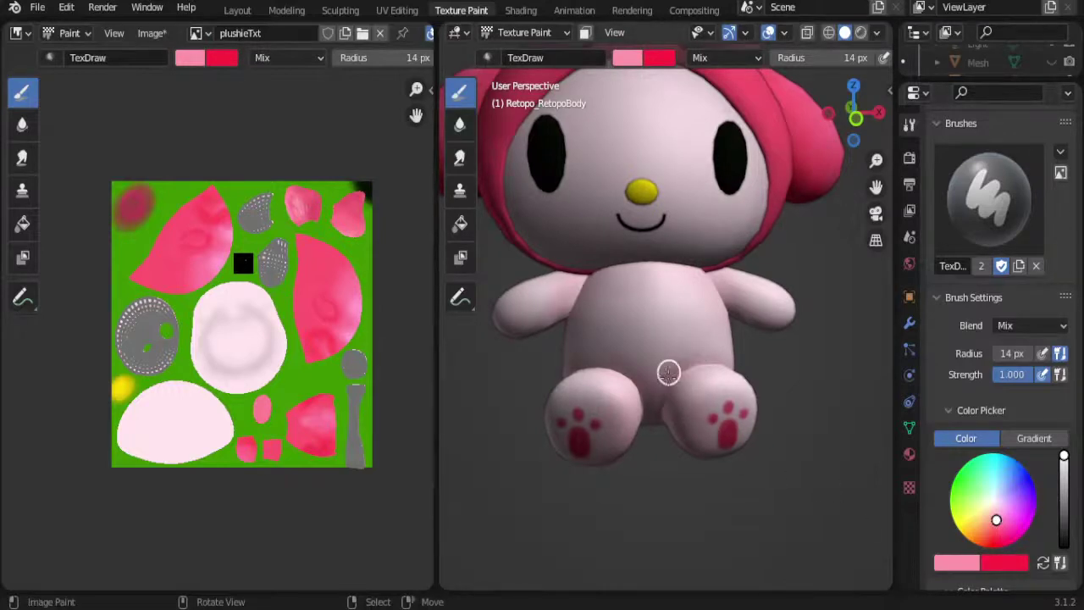
{"action": "mouse_move", "coordinate": [668, 370]}
{"action": "middle_mouse_down"}
{"action": "mouse_move", "coordinate": [720, 380]}
{"action": "mouse_move", "coordinate": [690, 366]}
{"action": "mouse_move", "coordinate": [641, 409]}
{"action": "mouse_move", "coordinate": [684, 437]}
{"action": "middle_mouse_up"}
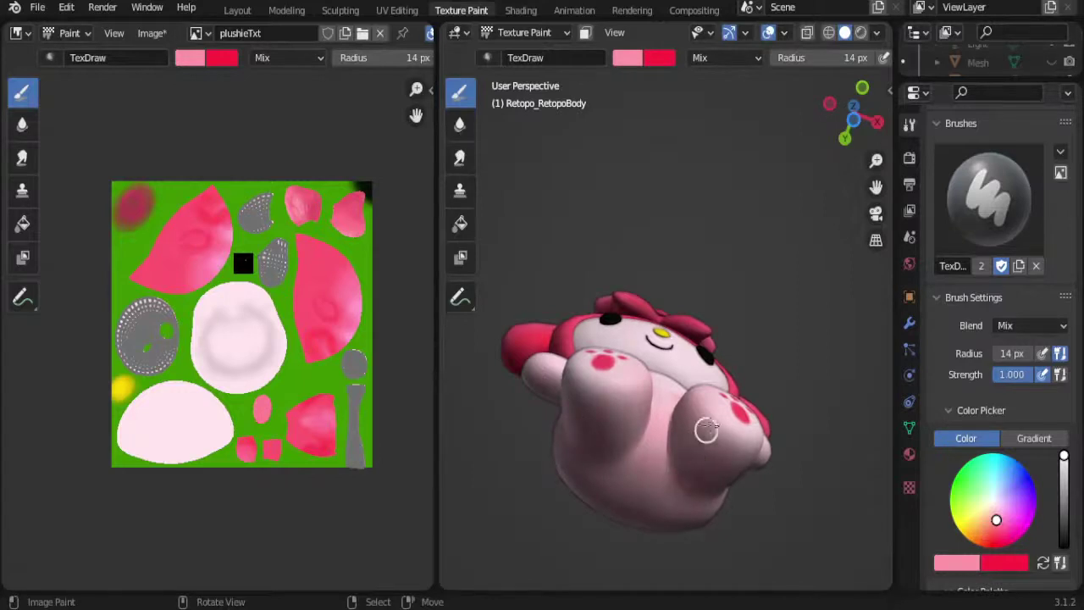
{"action": "middle_click_drag", "start_coordinate": [691, 515], "coordinate": [648, 508]}
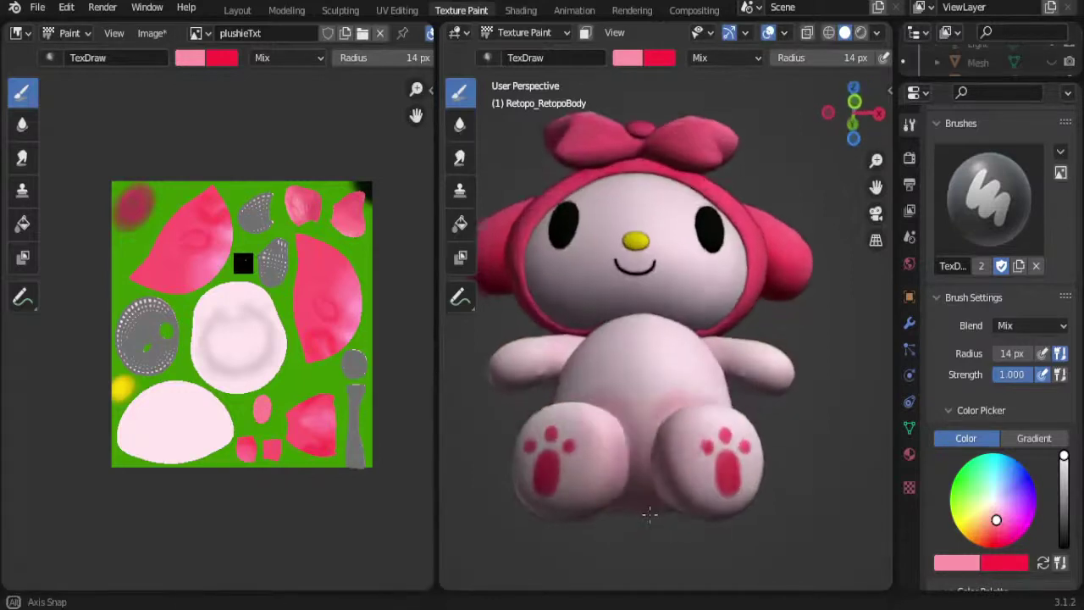
{"action": "middle_click", "coordinate": [655, 387], "text": "alt"}
{"action": "mouse_move", "coordinate": [655, 347]}
{"action": "middle_mouse_down"}
{"action": "mouse_move", "coordinate": [629, 398]}
{"action": "mouse_move", "coordinate": [623, 358]}
{"action": "middle_mouse_up"}
{"action": "scroll", "coordinate": [1034, 533], "scroll_direction": "down", "scroll_amount": 3}
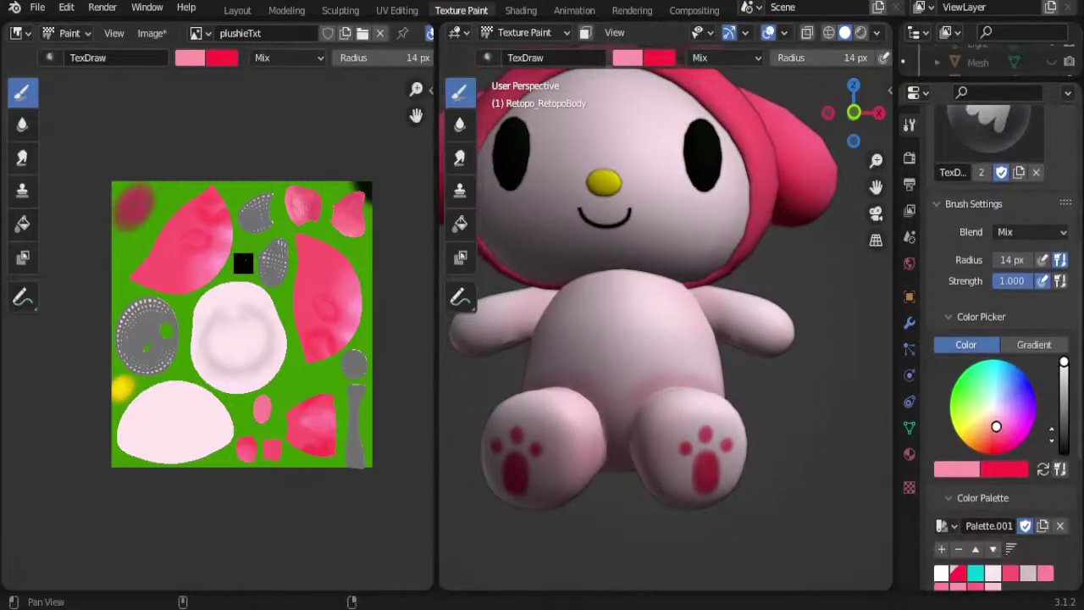
{"action": "scroll", "coordinate": [1012, 505], "scroll_direction": "down", "scroll_amount": 2}
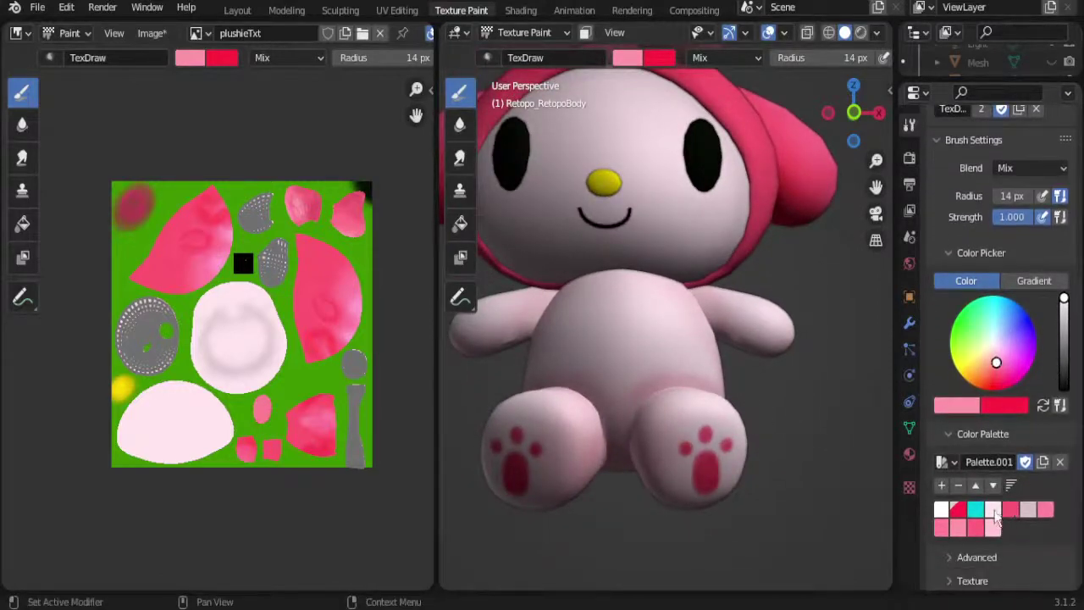
{"action": "left_click", "coordinate": [995, 513]}
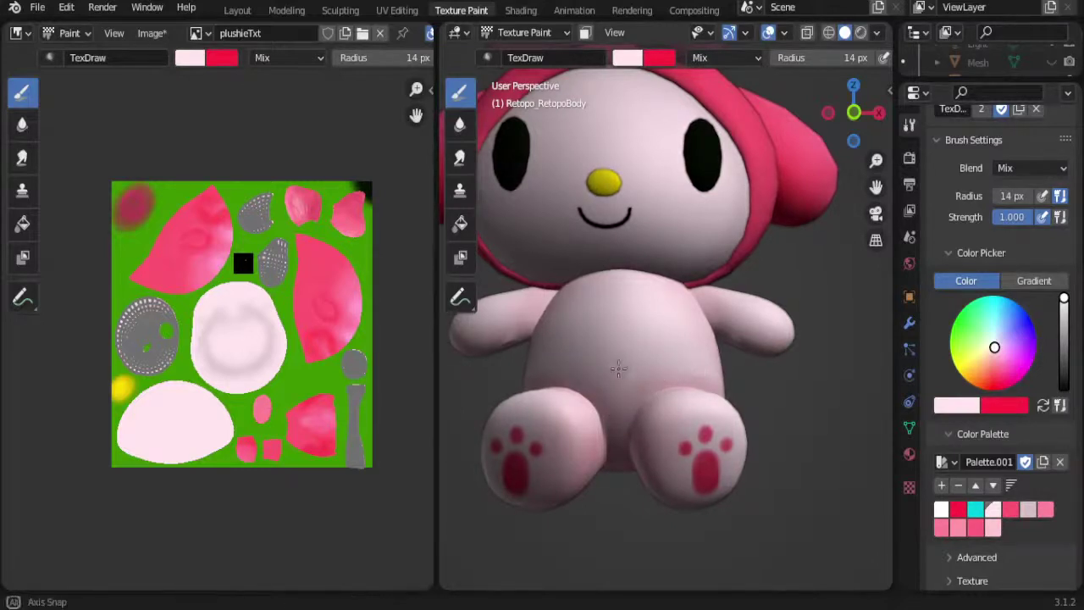
Step: Try a medium pink swatch, then settle on the palest pink swatch
{"action": "middle_click_drag", "start_coordinate": [630, 373], "coordinate": [556, 372]}
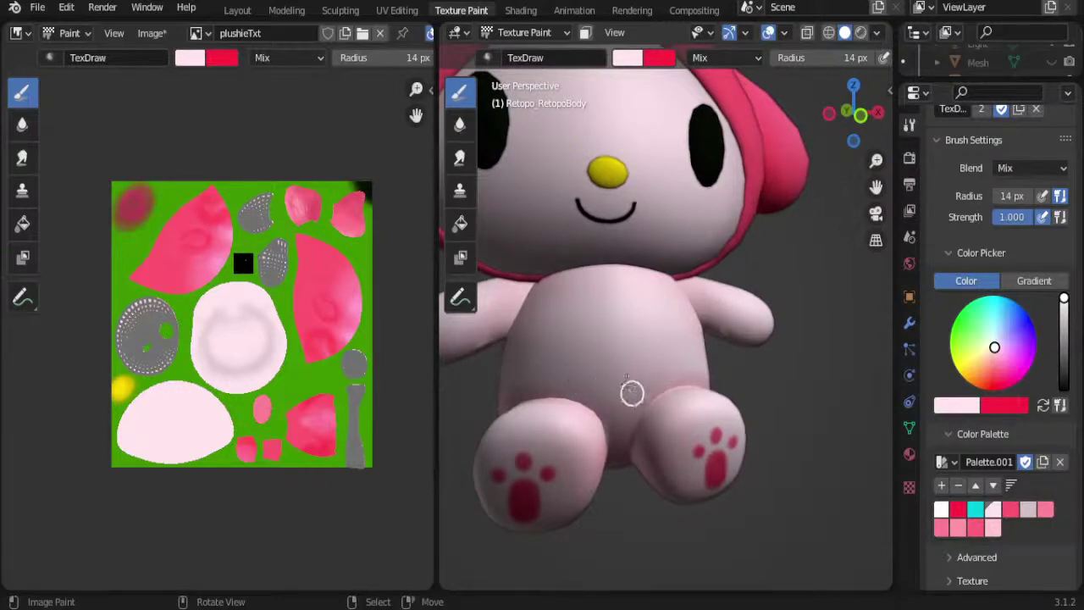
{"action": "middle_click_drag", "start_coordinate": [676, 360], "coordinate": [669, 378]}
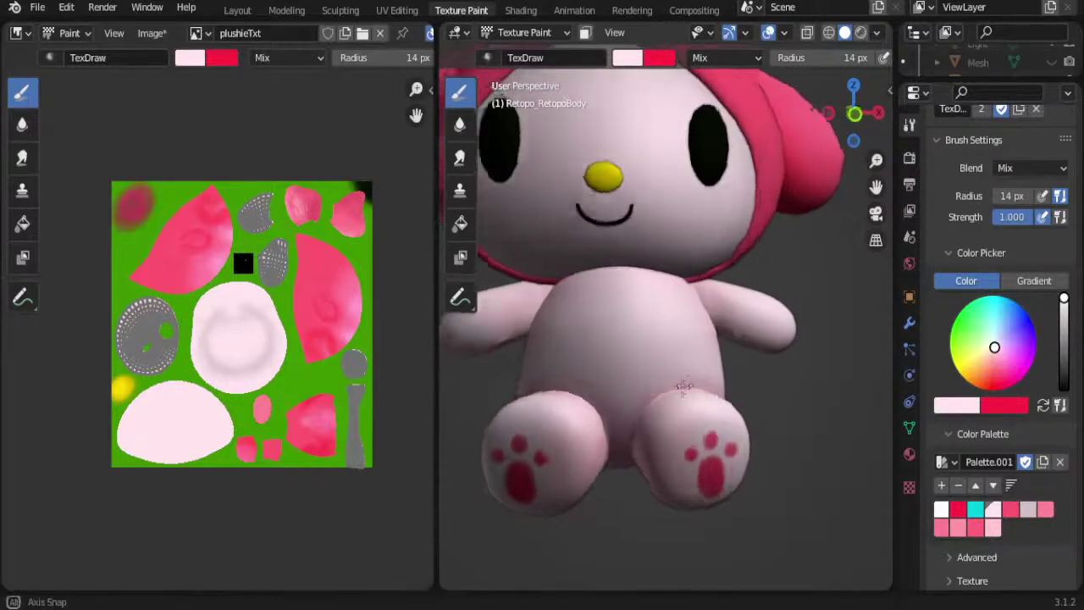
{"action": "middle_click_drag", "start_coordinate": [743, 402], "coordinate": [680, 399]}
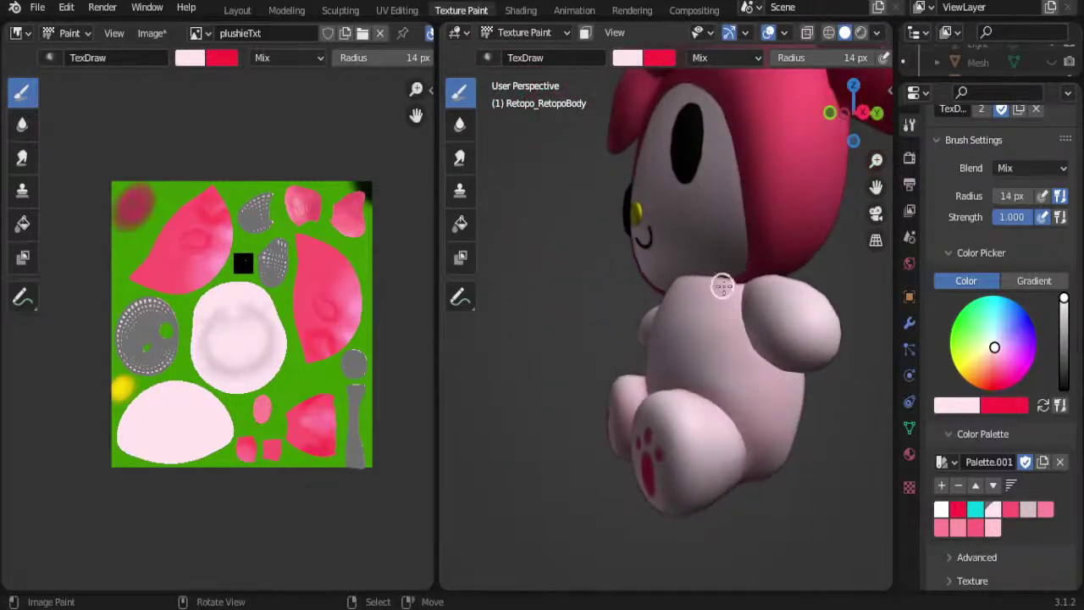
{"action": "mouse_move", "coordinate": [747, 398]}
{"action": "middle_mouse_down"}
{"action": "mouse_move", "coordinate": [756, 375]}
{"action": "mouse_move", "coordinate": [772, 381]}
{"action": "middle_mouse_up"}
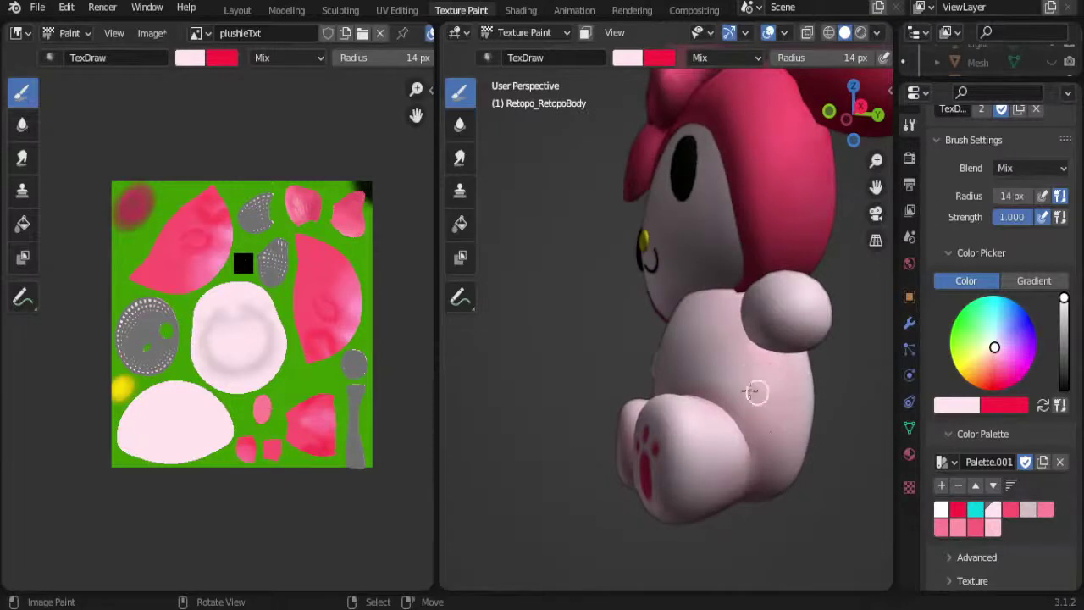
{"action": "left_click", "coordinate": [974, 527]}
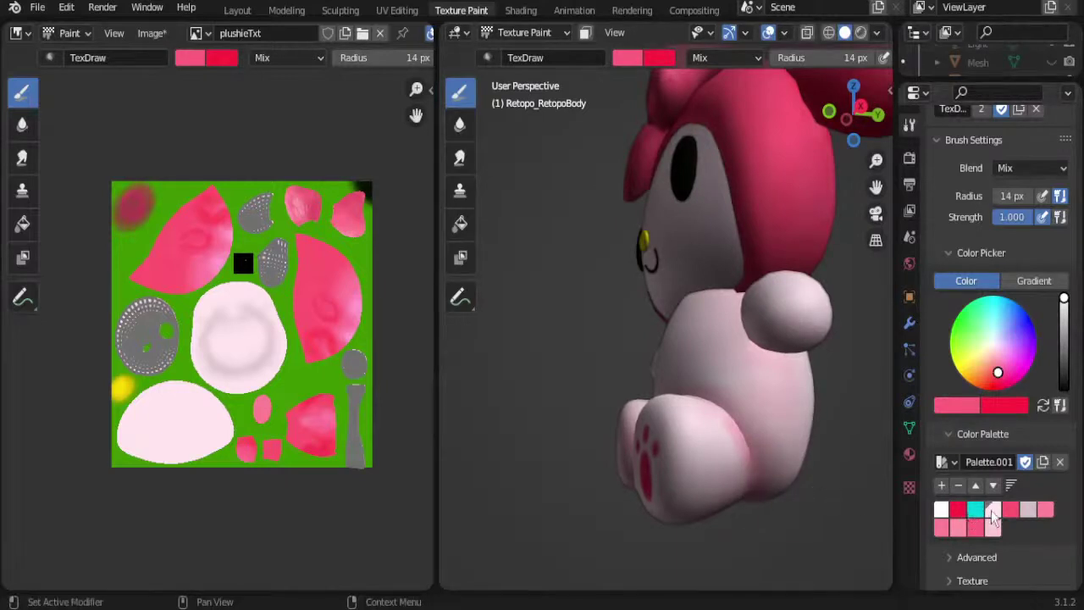
{"action": "left_click", "coordinate": [992, 509]}
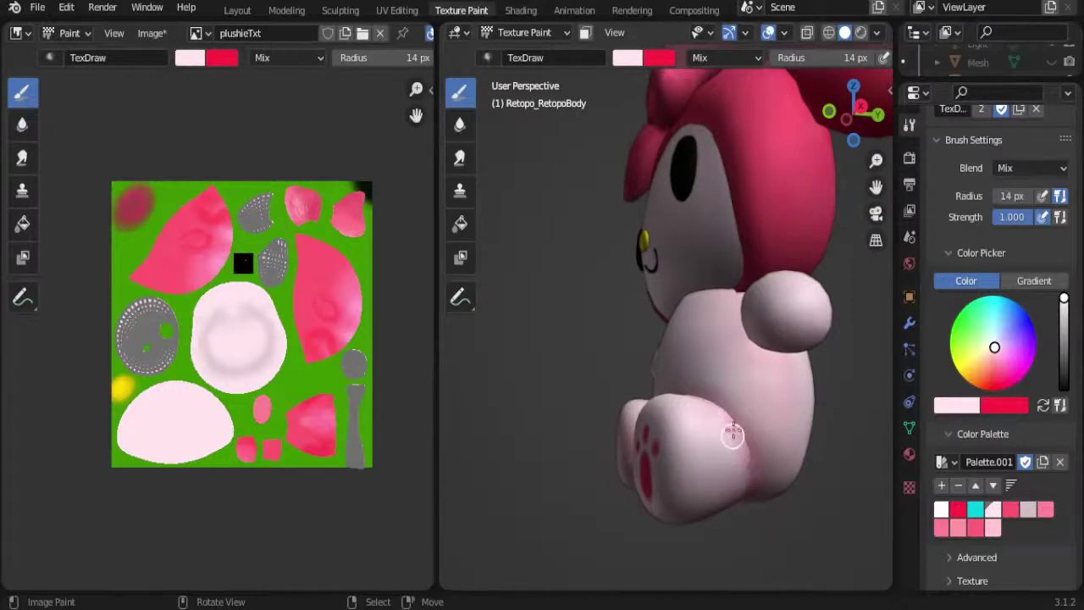
{"action": "mouse_move", "coordinate": [679, 399]}
{"action": "middle_mouse_down"}
{"action": "mouse_move", "coordinate": [709, 496]}
{"action": "mouse_move", "coordinate": [727, 429]}
{"action": "mouse_move", "coordinate": [762, 428]}
{"action": "mouse_move", "coordinate": [649, 426]}
{"action": "mouse_move", "coordinate": [697, 387]}
{"action": "mouse_move", "coordinate": [708, 358]}
{"action": "mouse_move", "coordinate": [661, 321]}
{"action": "mouse_move", "coordinate": [724, 507]}
{"action": "mouse_move", "coordinate": [728, 469]}
{"action": "middle_mouse_up"}
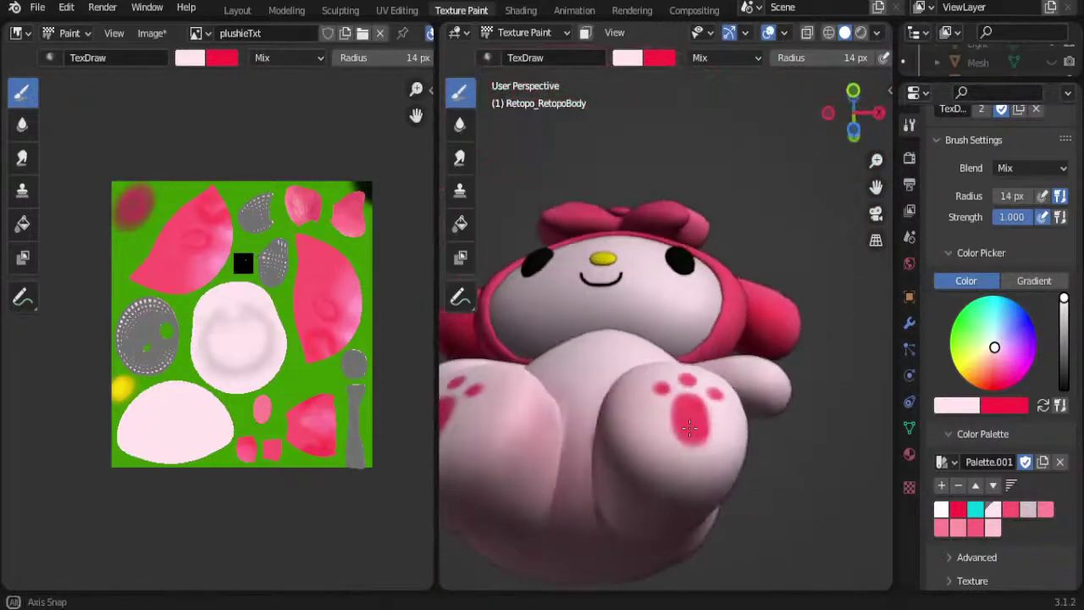
Step: Pick a pink shading swatch and enlarge the brush radius to 29 px
{"action": "left_click", "coordinate": [956, 527]}
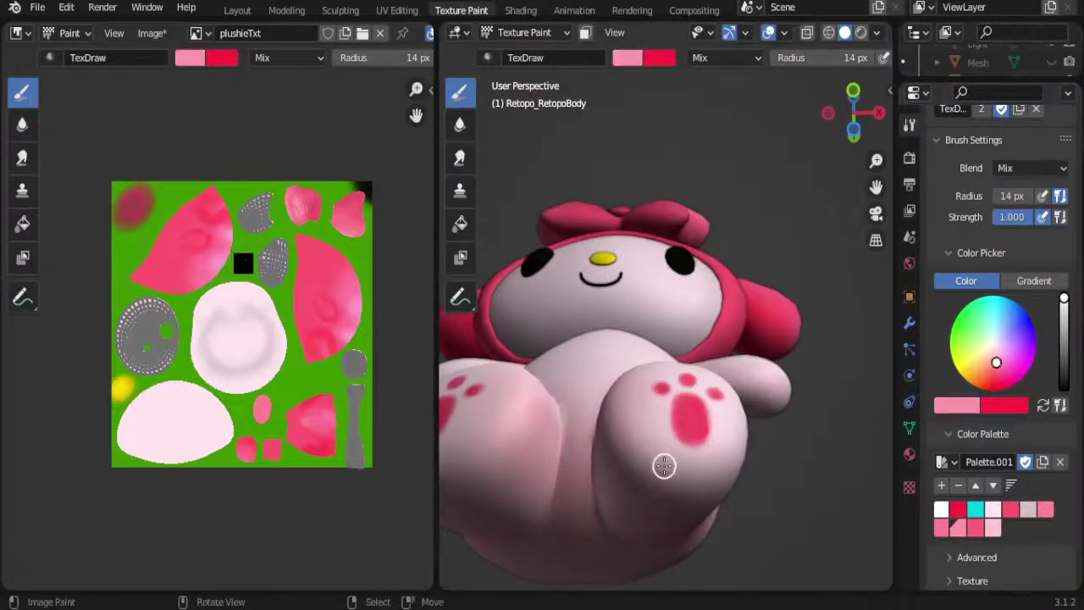
{"action": "key", "text": "f"}
{"action": "left_click", "coordinate": [687, 470]}
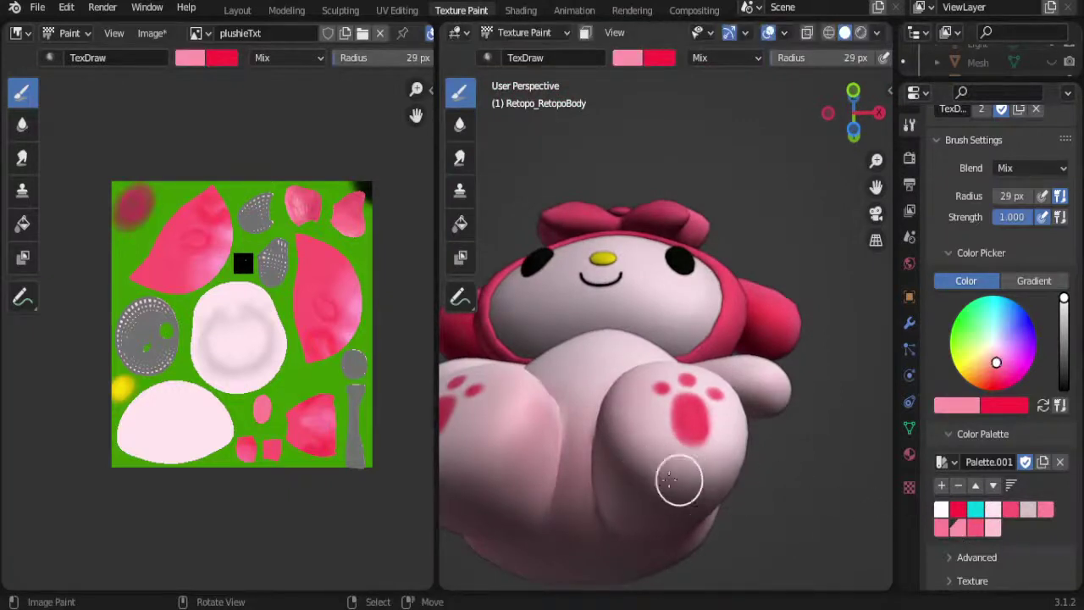
{"action": "mouse_move", "coordinate": [750, 476]}
{"action": "middle_mouse_down"}
{"action": "mouse_move", "coordinate": [743, 456]}
{"action": "mouse_move", "coordinate": [738, 471]}
{"action": "mouse_move", "coordinate": [755, 448]}
{"action": "mouse_move", "coordinate": [748, 457]}
{"action": "mouse_move", "coordinate": [748, 434]}
{"action": "mouse_move", "coordinate": [725, 437]}
{"action": "middle_mouse_up"}
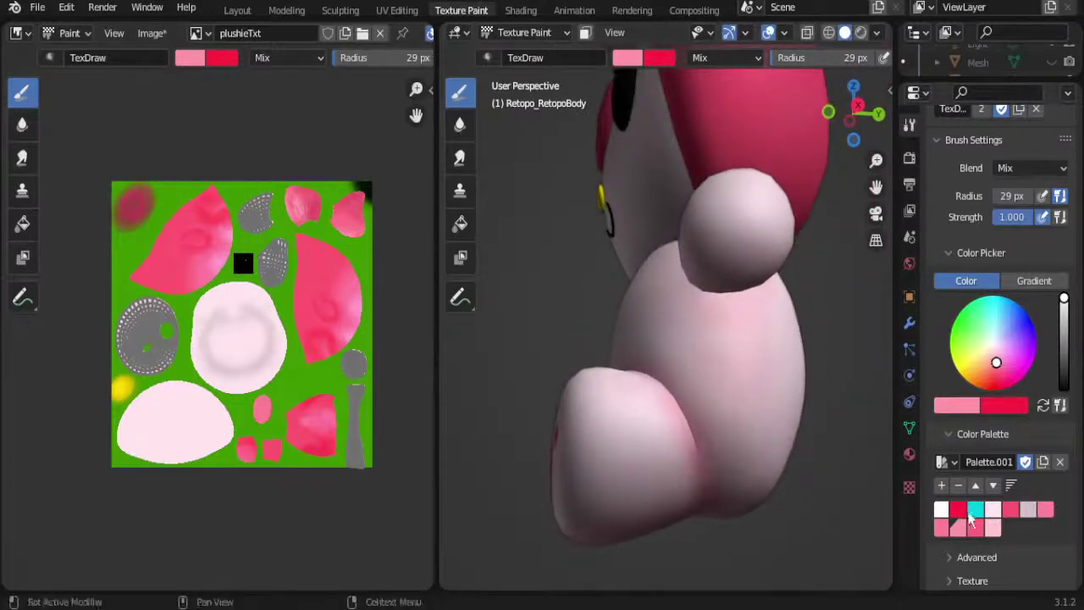
Step: Paint medium pink shading down the crease where the arm meets the body
{"action": "left_click", "coordinate": [993, 509]}
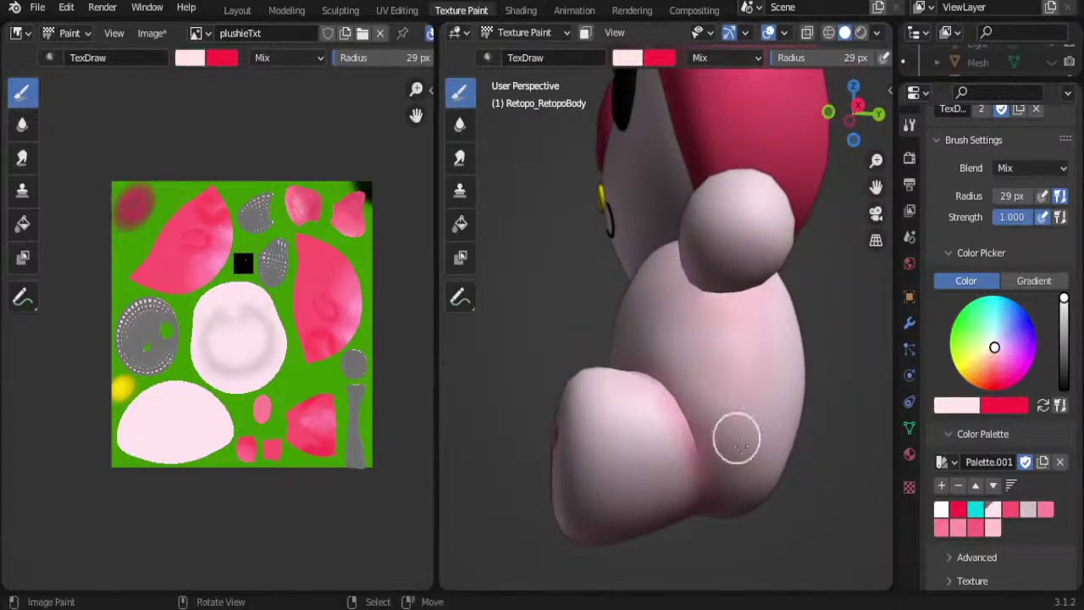
{"action": "mouse_move", "coordinate": [719, 504]}
{"action": "middle_mouse_down"}
{"action": "mouse_move", "coordinate": [738, 447]}
{"action": "mouse_move", "coordinate": [733, 500]}
{"action": "middle_mouse_up"}
{"action": "middle_click_drag", "start_coordinate": [674, 401], "coordinate": [719, 415]}
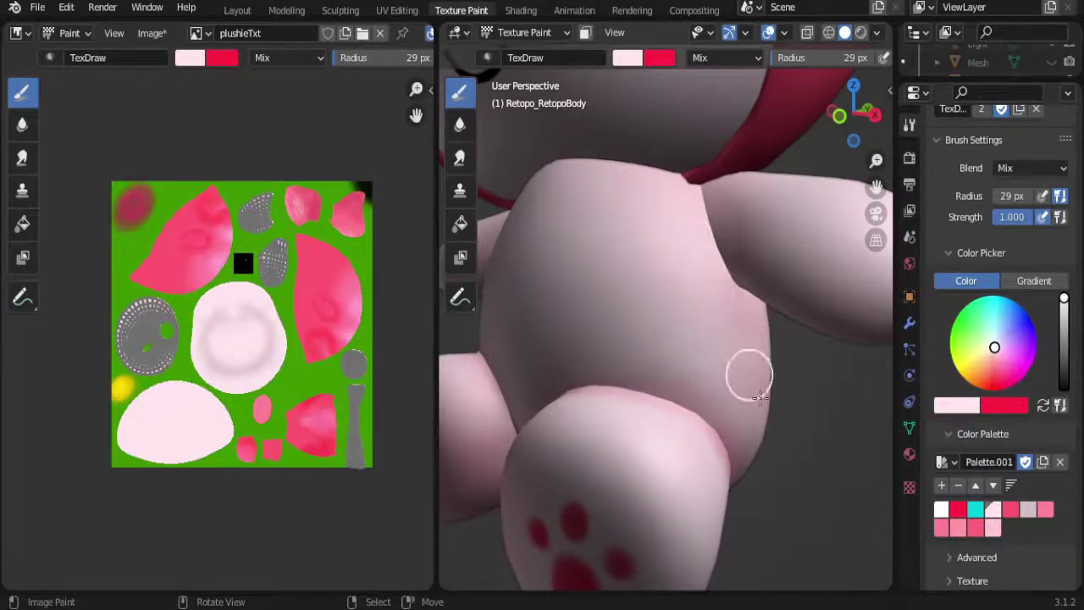
{"action": "left_click", "coordinate": [975, 526]}
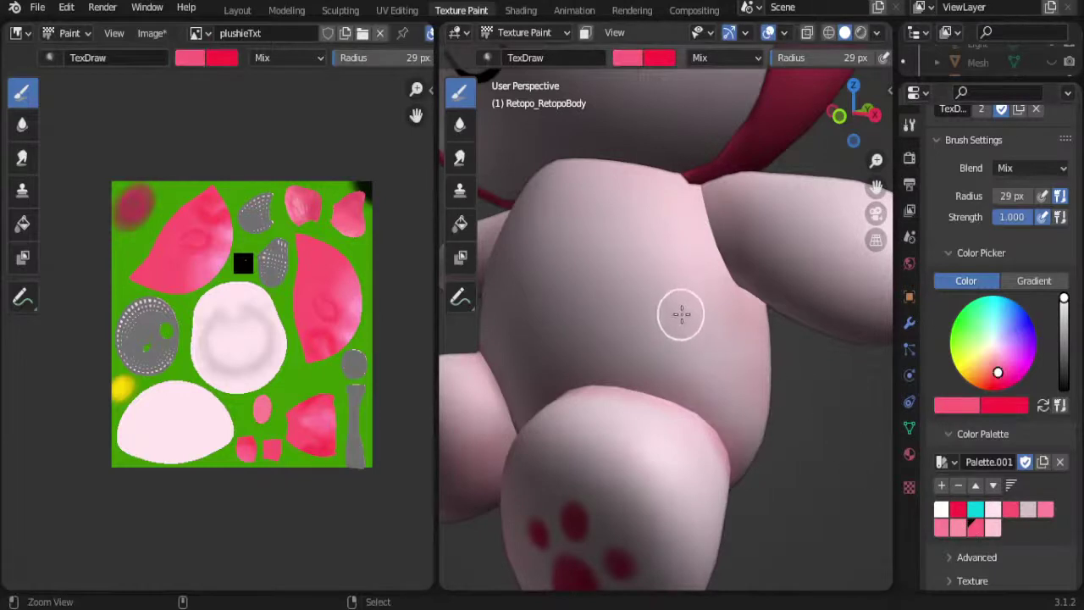
{"action": "middle_click_drag", "start_coordinate": [699, 296], "coordinate": [660, 322]}
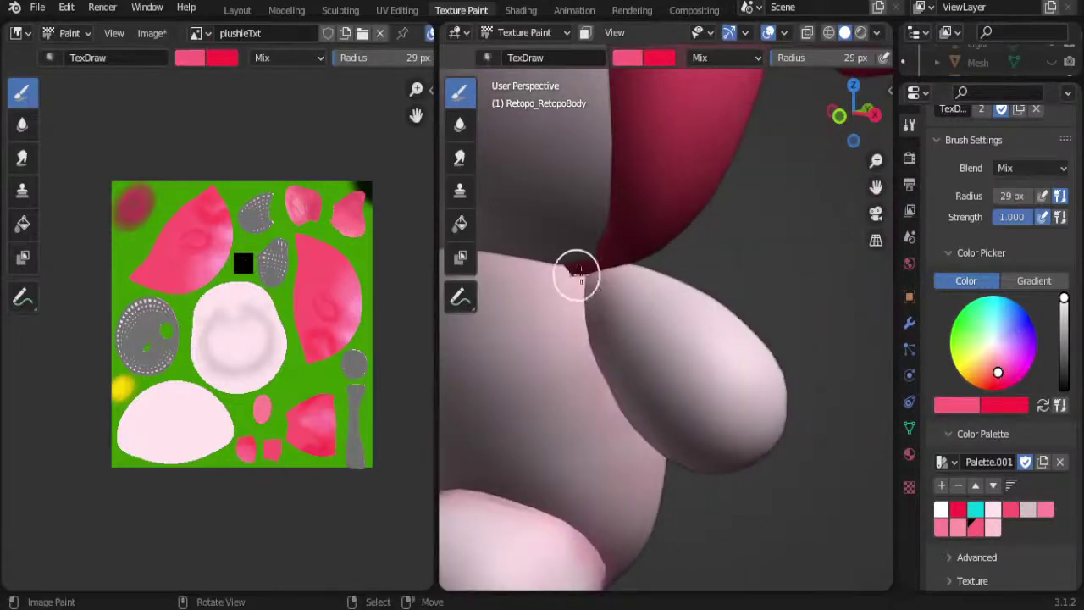
{"action": "left_click_drag", "start_coordinate": [578, 273], "coordinate": [595, 370]}
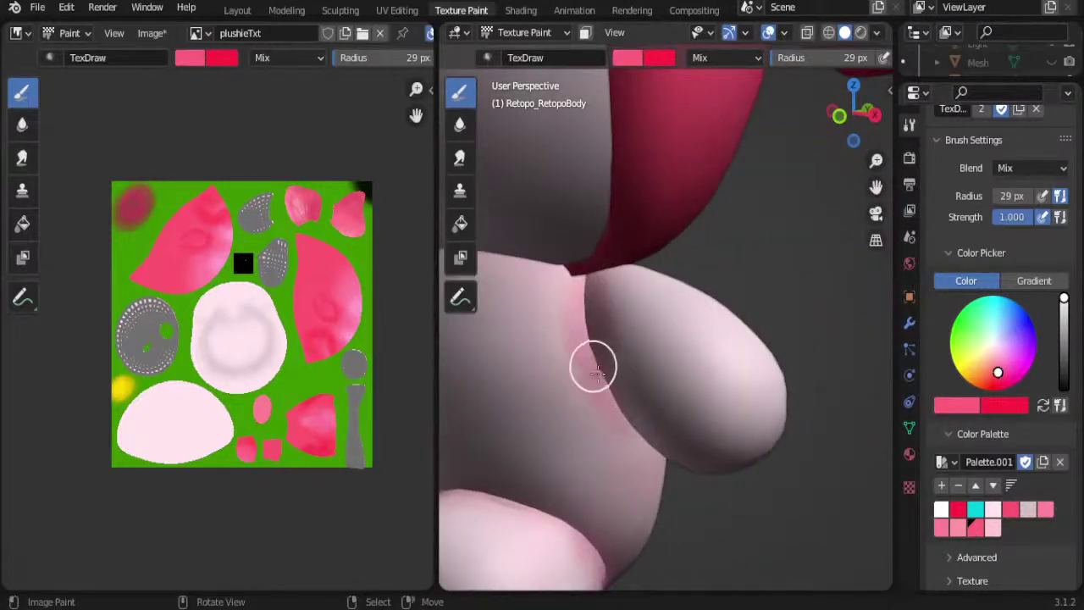
{"action": "middle_click_drag", "start_coordinate": [612, 395], "coordinate": [624, 429]}
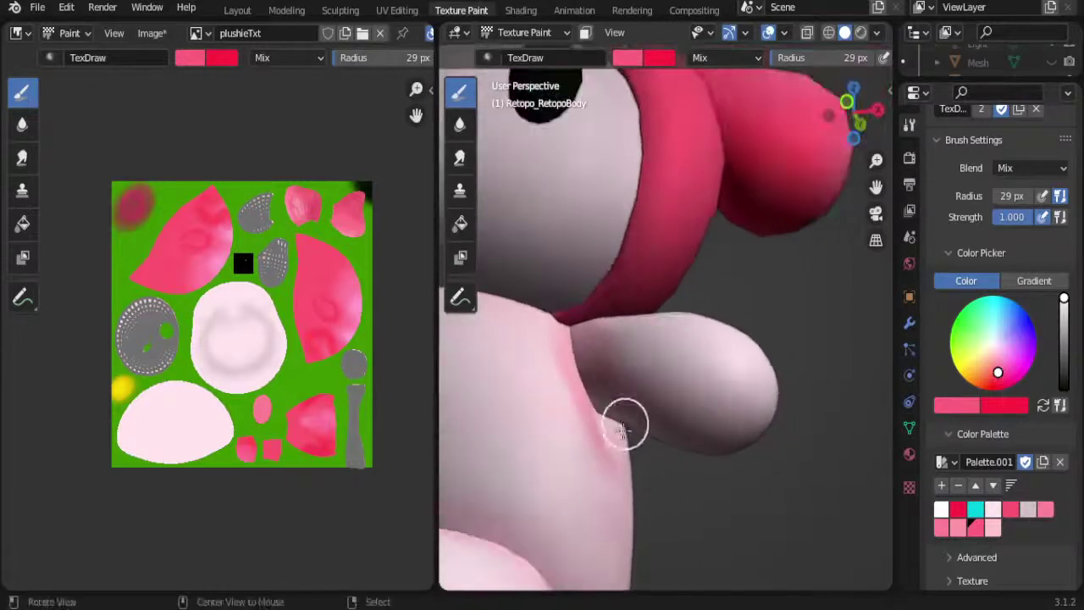
{"action": "left_click_drag", "start_coordinate": [622, 431], "coordinate": [631, 434]}
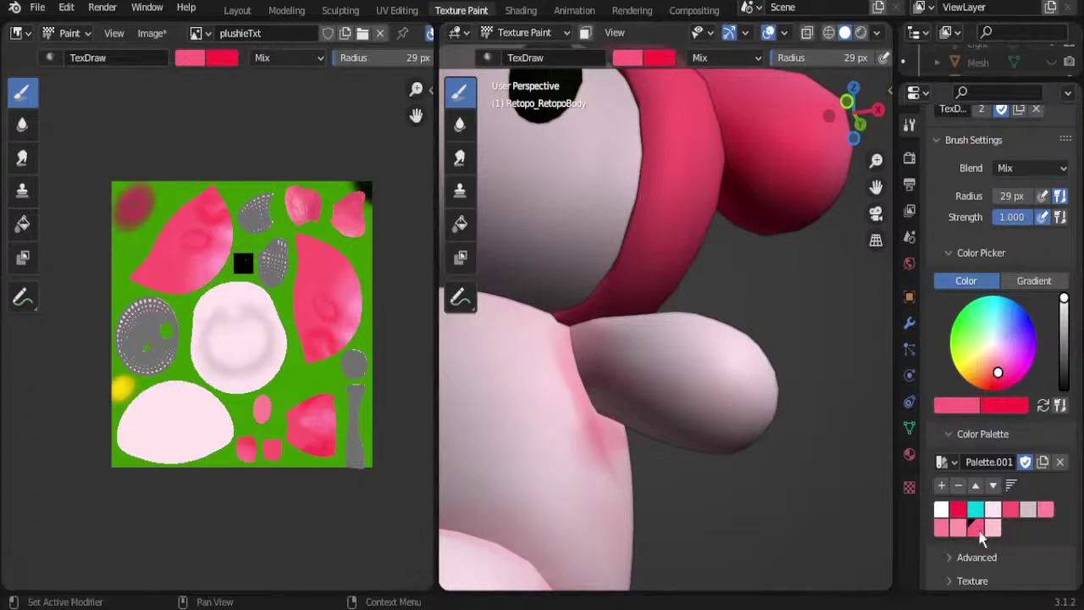
Step: Lighten the pink blush in the arm crease with the light pink swatch
{"action": "left_click", "coordinate": [993, 509]}
{"action": "mouse_move", "coordinate": [660, 460]}
{"action": "middle_mouse_down"}
{"action": "mouse_move", "coordinate": [590, 477]}
{"action": "mouse_move", "coordinate": [624, 472]}
{"action": "mouse_move", "coordinate": [621, 449]}
{"action": "mouse_move", "coordinate": [638, 453]}
{"action": "middle_mouse_up"}
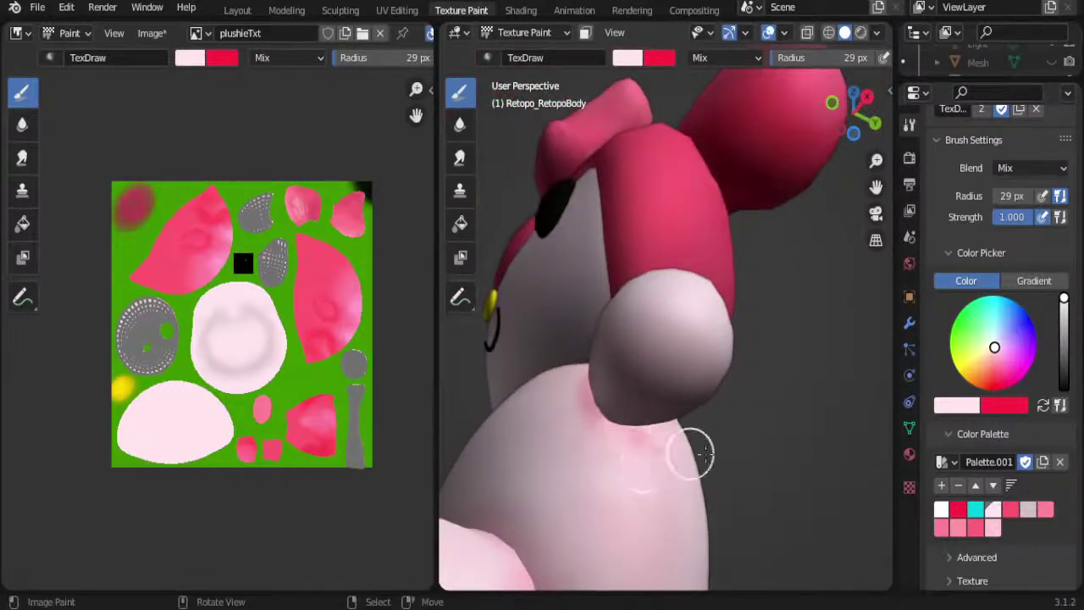
{"action": "mouse_move", "coordinate": [703, 455]}
{"action": "middle_mouse_down"}
{"action": "mouse_move", "coordinate": [631, 467]}
{"action": "mouse_move", "coordinate": [568, 457]}
{"action": "mouse_move", "coordinate": [684, 484]}
{"action": "mouse_move", "coordinate": [573, 444]}
{"action": "middle_mouse_up"}
{"action": "mouse_move", "coordinate": [562, 423]}
{"action": "left_mouse_down"}
{"action": "mouse_move", "coordinate": [561, 362]}
{"action": "mouse_move", "coordinate": [593, 379]}
{"action": "left_mouse_up"}
{"action": "mouse_move", "coordinate": [585, 363]}
{"action": "middle_mouse_down"}
{"action": "mouse_move", "coordinate": [552, 416]}
{"action": "mouse_move", "coordinate": [605, 356]}
{"action": "middle_mouse_up"}
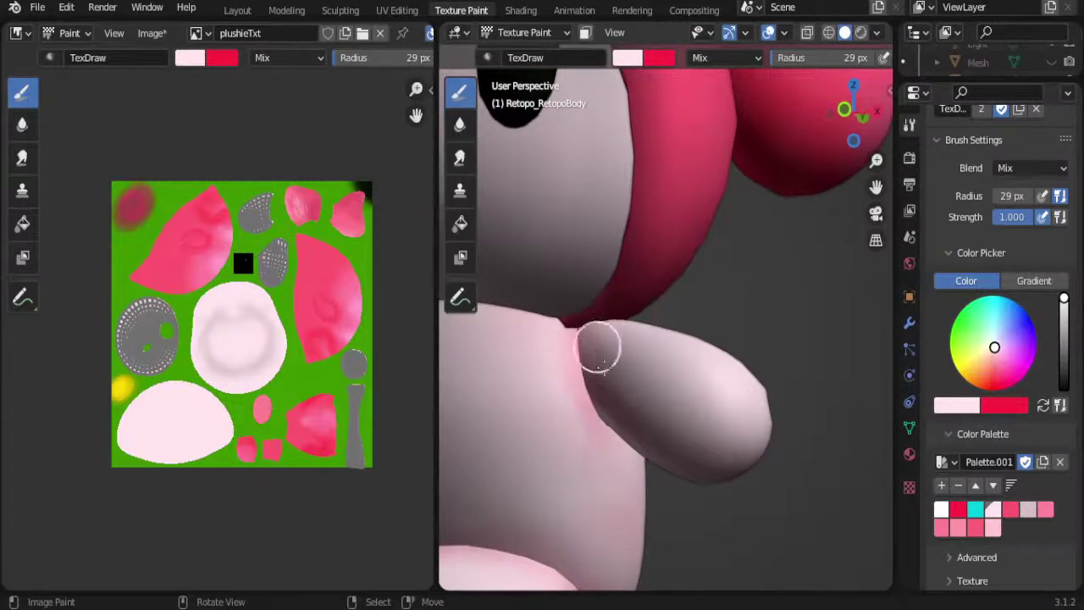
{"action": "mouse_move", "coordinate": [604, 447]}
{"action": "middle_mouse_down"}
{"action": "mouse_move", "coordinate": [624, 410]}
{"action": "mouse_move", "coordinate": [665, 425]}
{"action": "middle_mouse_up"}
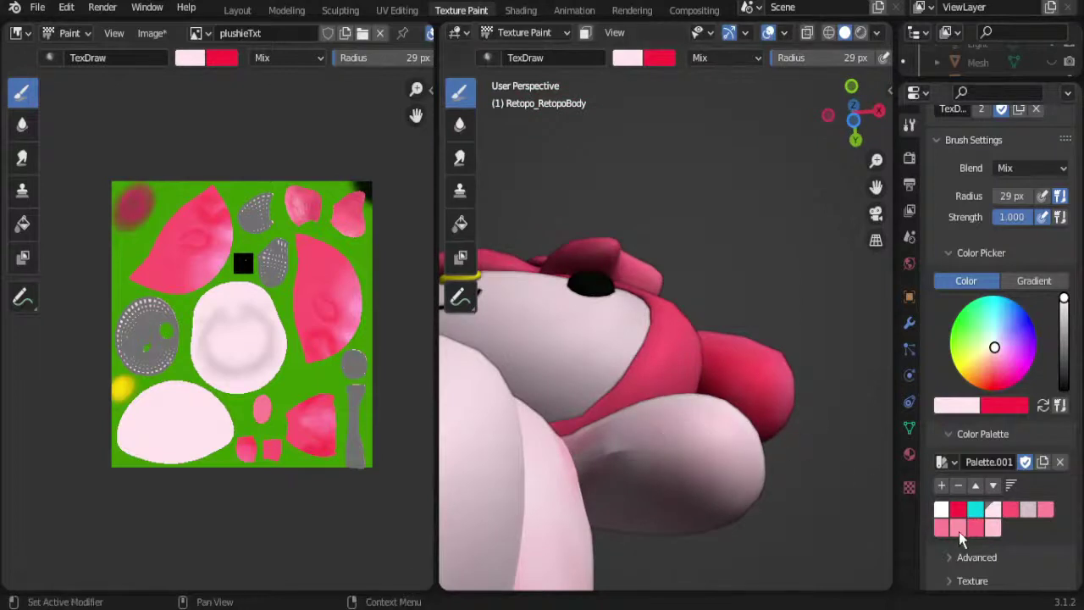
Step: Paint very light pink over the dark pink streak along the arm crease
{"action": "left_click", "coordinate": [958, 528]}
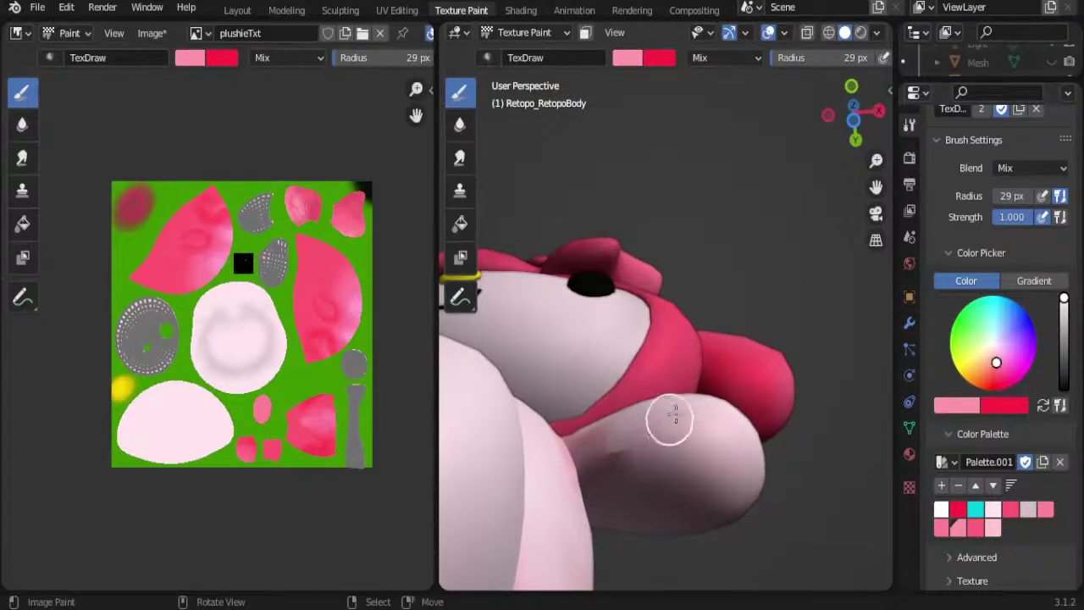
{"action": "mouse_move", "coordinate": [675, 415]}
{"action": "middle_mouse_down"}
{"action": "mouse_move", "coordinate": [634, 455]}
{"action": "mouse_move", "coordinate": [649, 471]}
{"action": "middle_mouse_up"}
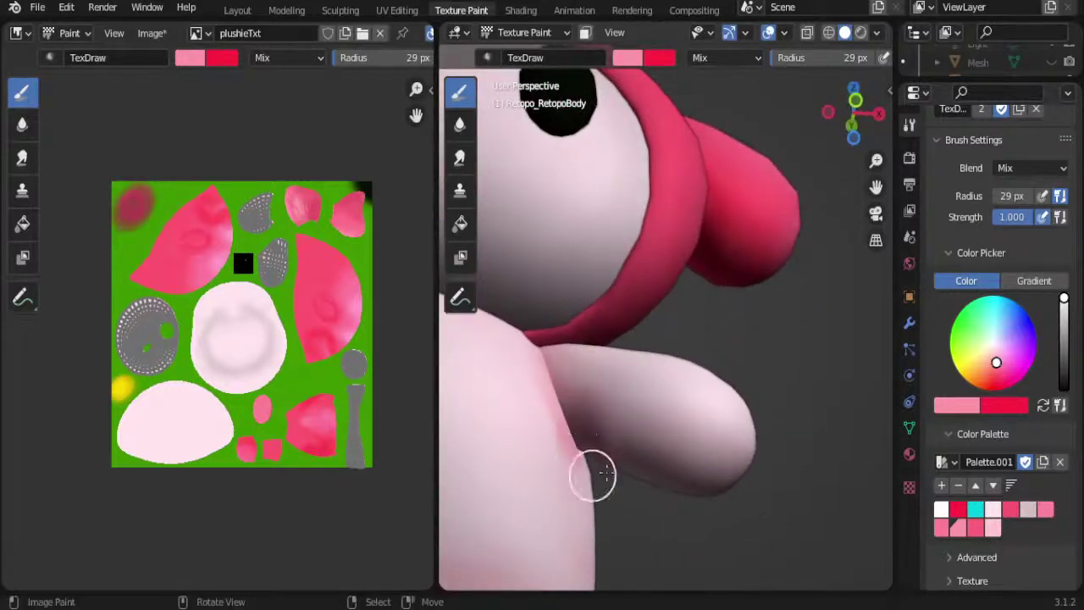
{"action": "left_click", "coordinate": [994, 509]}
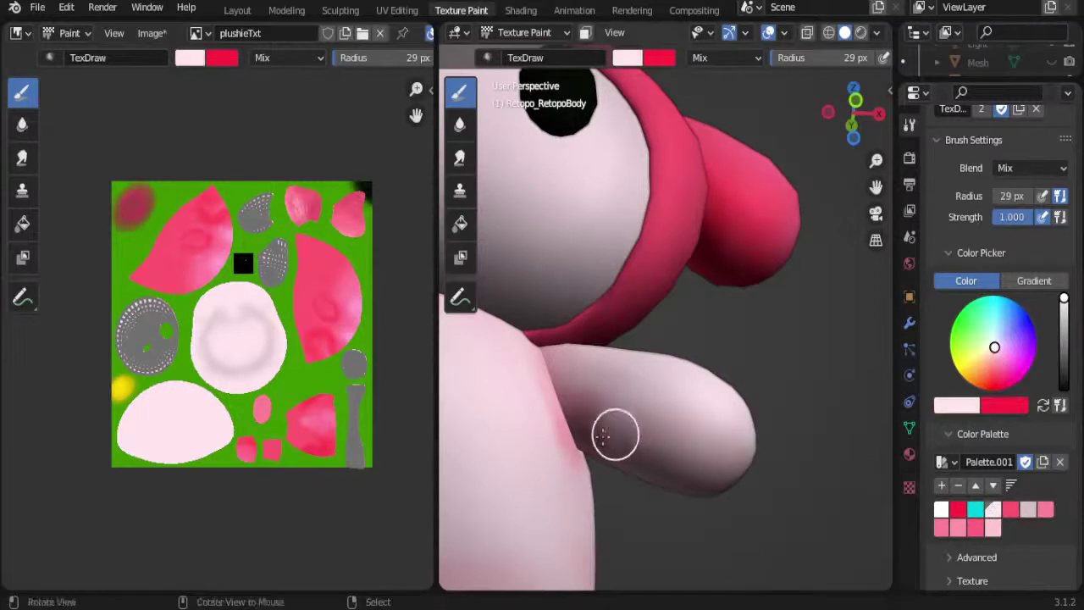
{"action": "mouse_move", "coordinate": [612, 435]}
{"action": "middle_mouse_down"}
{"action": "mouse_move", "coordinate": [561, 466]}
{"action": "mouse_move", "coordinate": [537, 351]}
{"action": "middle_mouse_up"}
{"action": "mouse_move", "coordinate": [560, 444]}
{"action": "left_mouse_down"}
{"action": "mouse_move", "coordinate": [535, 344]}
{"action": "mouse_move", "coordinate": [557, 352]}
{"action": "left_mouse_up"}
{"action": "mouse_move", "coordinate": [557, 351]}
{"action": "middle_mouse_down"}
{"action": "mouse_move", "coordinate": [559, 484]}
{"action": "mouse_move", "coordinate": [559, 435]}
{"action": "mouse_move", "coordinate": [529, 489]}
{"action": "middle_mouse_up"}
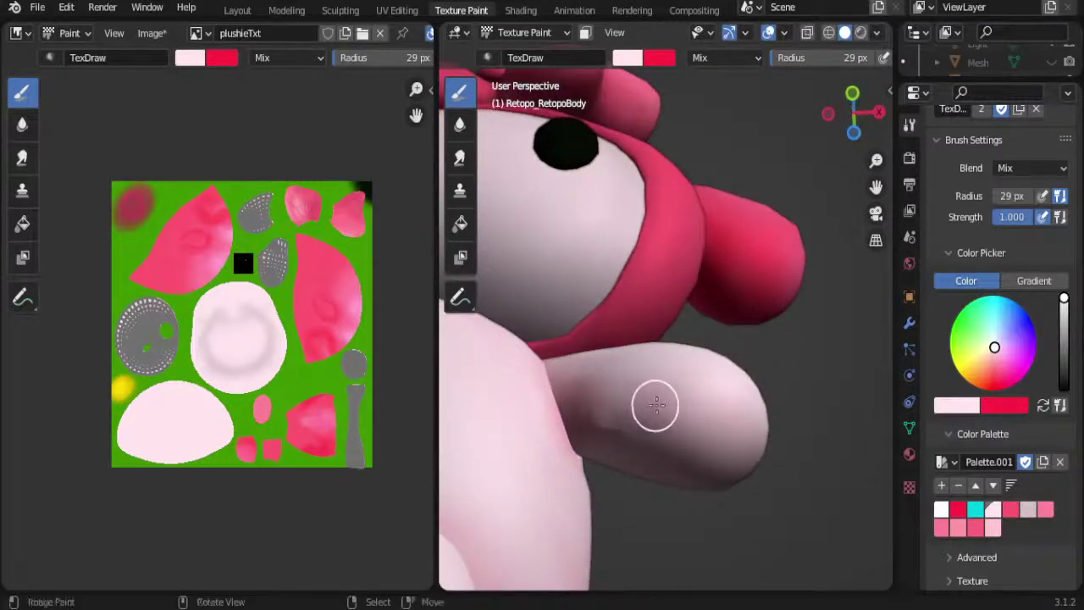
Step: Switch to Sculpt Mode with Ctrl+Tab and orbit to the face and underside
{"action": "key", "text": "ctrl+Tab"}
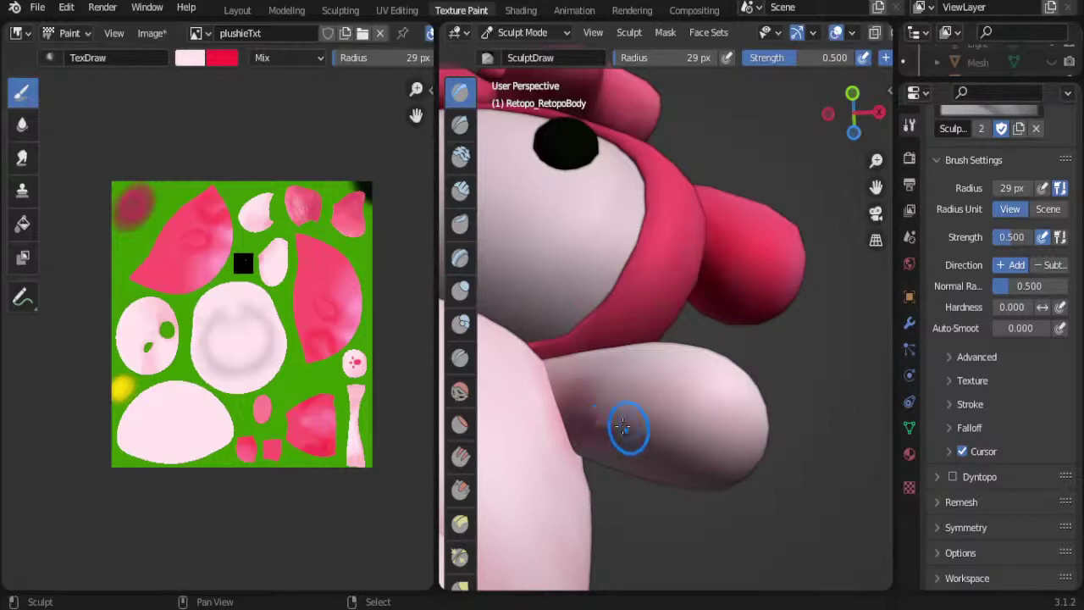
{"action": "mouse_move", "coordinate": [647, 433]}
{"action": "middle_mouse_down"}
{"action": "mouse_move", "coordinate": [638, 443]}
{"action": "mouse_move", "coordinate": [576, 384]}
{"action": "middle_mouse_up"}
{"action": "mouse_move", "coordinate": [660, 459]}
{"action": "middle_mouse_down"}
{"action": "mouse_move", "coordinate": [754, 408]}
{"action": "mouse_move", "coordinate": [715, 461]}
{"action": "mouse_move", "coordinate": [770, 450]}
{"action": "mouse_move", "coordinate": [650, 346]}
{"action": "middle_mouse_up"}
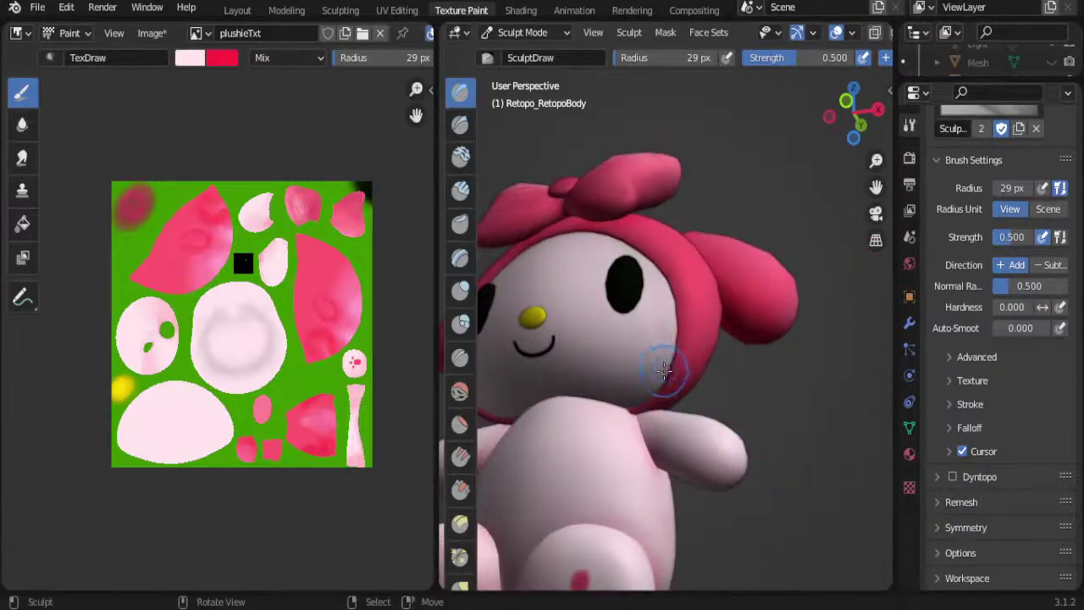
Step: Return from sculpting to Texture Paint and enlarge the brush radius to 55 px
{"action": "key", "text": "ctrl+Tab"}
{"action": "left_click", "coordinate": [790, 300]}
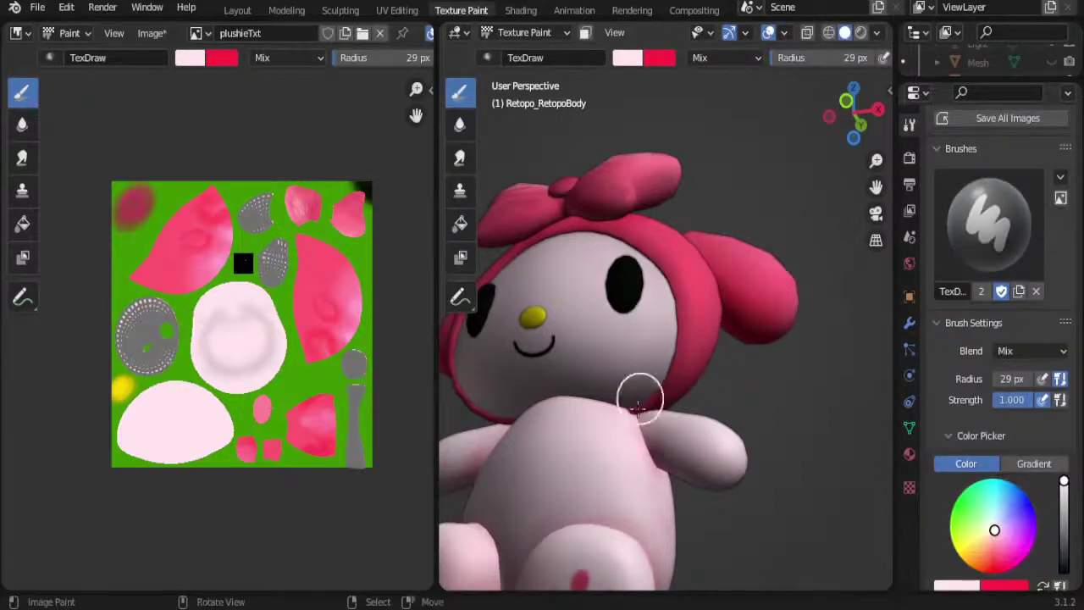
{"action": "mouse_move", "coordinate": [639, 395]}
{"action": "middle_mouse_down"}
{"action": "mouse_move", "coordinate": [644, 451]}
{"action": "mouse_move", "coordinate": [669, 491]}
{"action": "mouse_move", "coordinate": [646, 435]}
{"action": "mouse_move", "coordinate": [835, 501]}
{"action": "middle_mouse_up"}
{"action": "scroll", "coordinate": [646, 435], "scroll_direction": "up", "scroll_amount": 3}
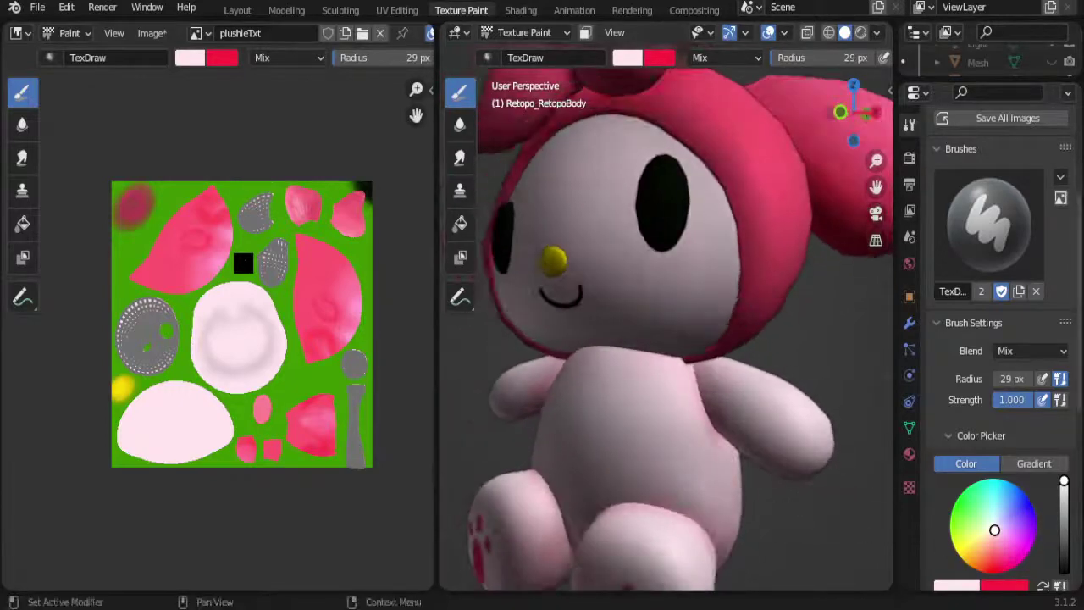
{"action": "scroll", "coordinate": [999, 338], "scroll_direction": "down", "scroll_amount": 10}
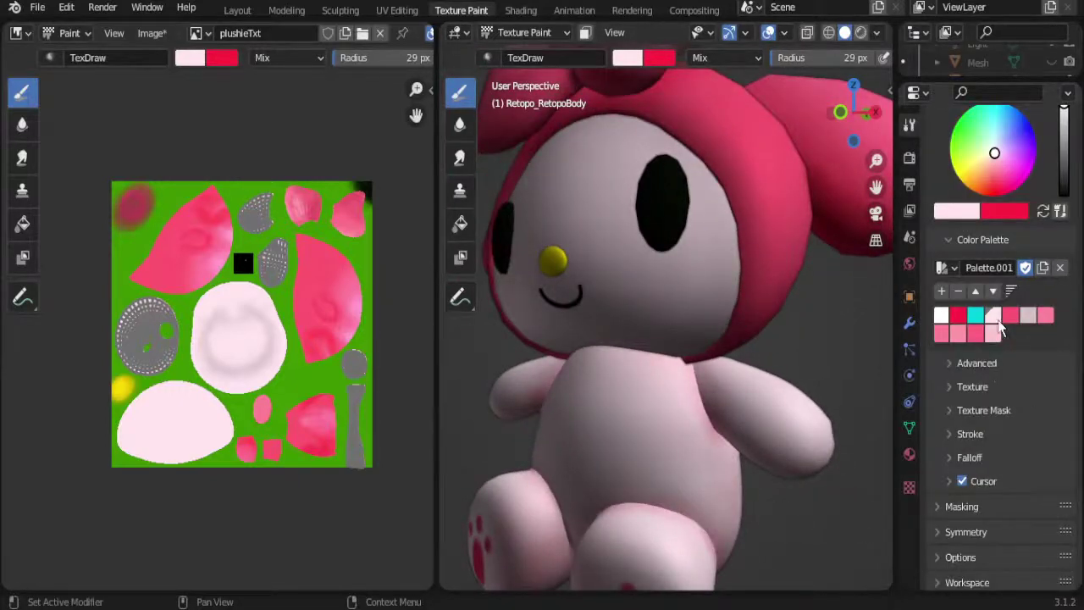
{"action": "key", "text": "f"}
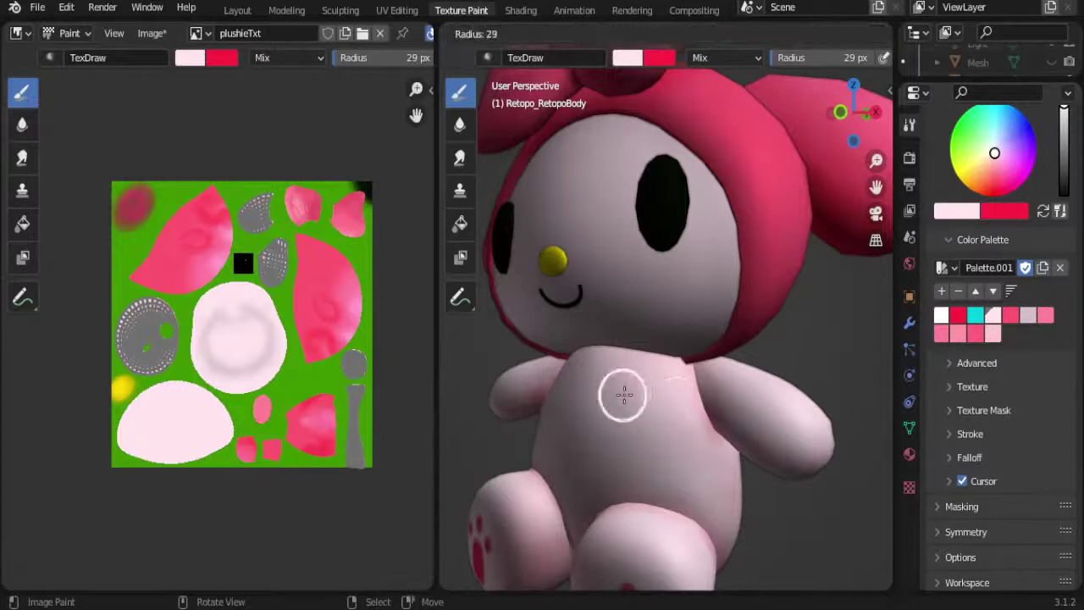
{"action": "left_click", "coordinate": [653, 359]}
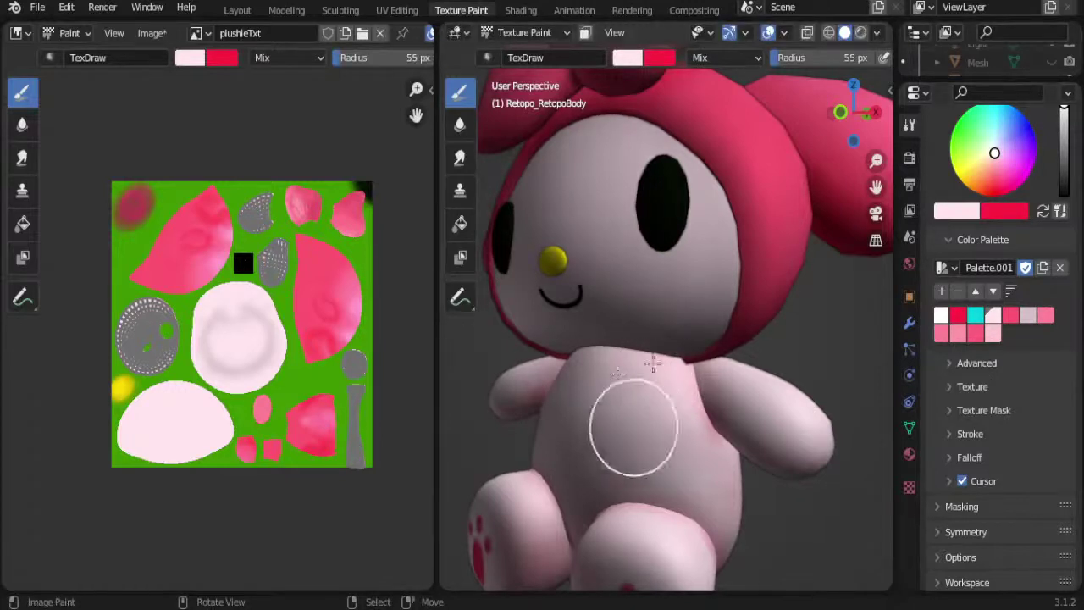
Step: Orbit and pan around the plushie to frame its body, legs and a red-padded paw
{"action": "middle_click_drag", "start_coordinate": [581, 435], "coordinate": [639, 423]}
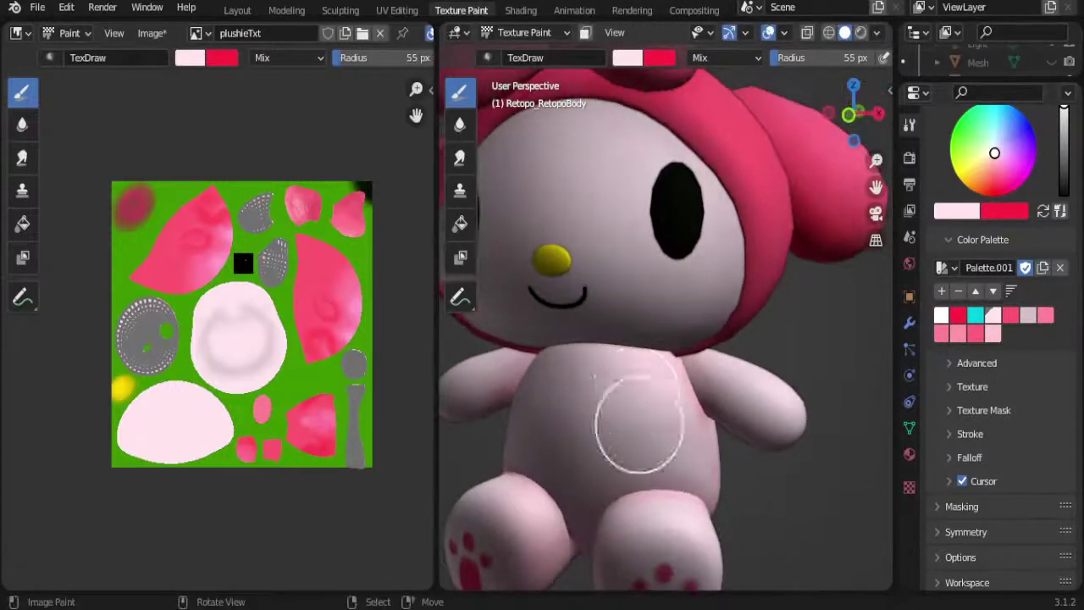
{"action": "middle_click_drag", "start_coordinate": [742, 457], "coordinate": [653, 398]}
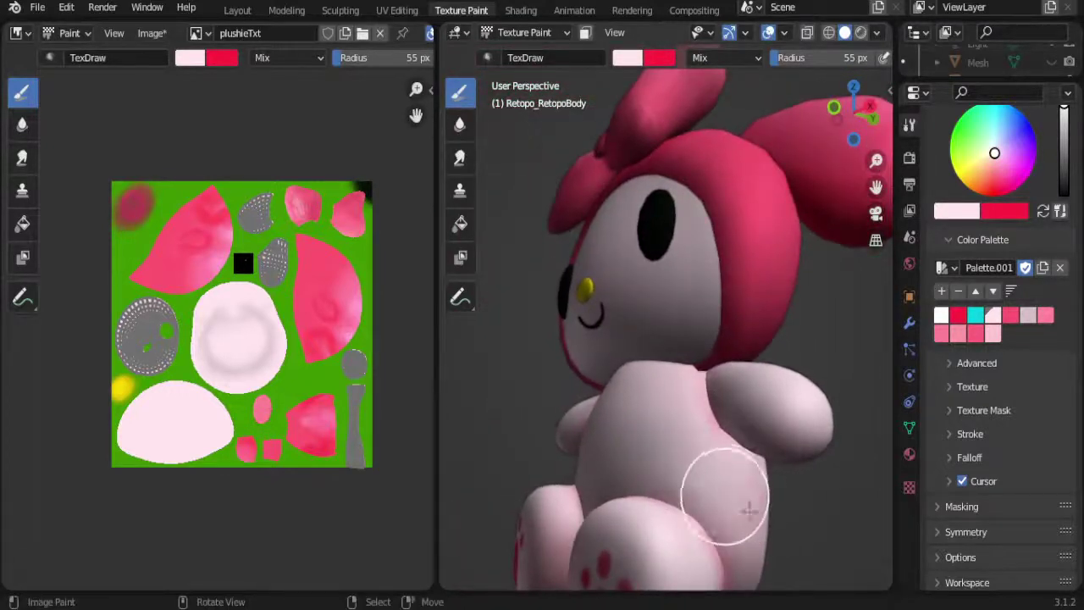
{"action": "mouse_move", "coordinate": [813, 502]}
{"action": "middle_mouse_down"}
{"action": "mouse_move", "coordinate": [745, 477]}
{"action": "mouse_move", "coordinate": [706, 434]}
{"action": "middle_mouse_up"}
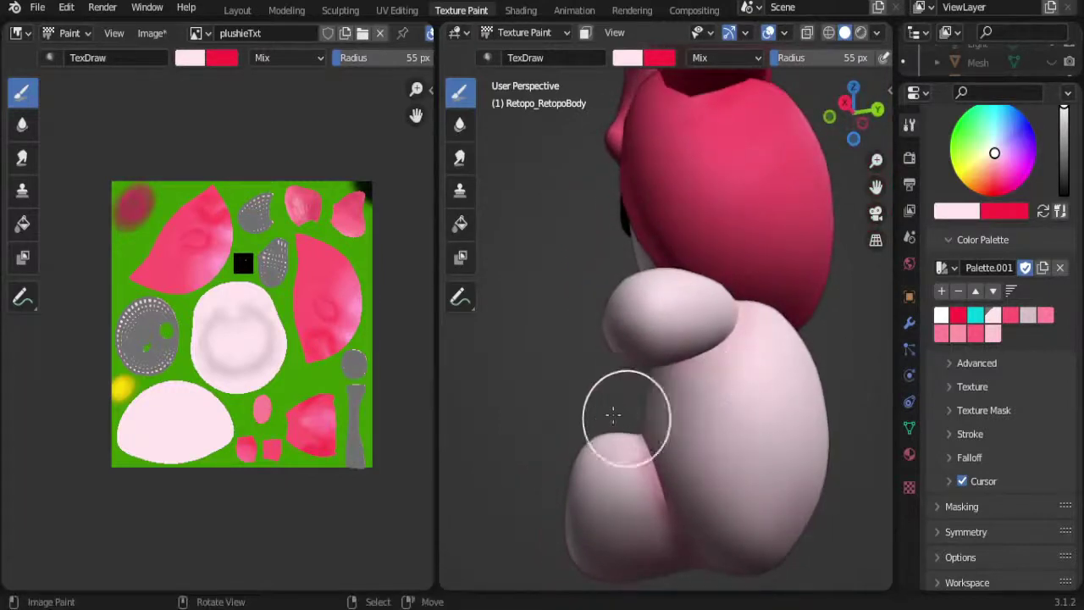
{"action": "mouse_move", "coordinate": [604, 414]}
{"action": "middle_mouse_down"}
{"action": "mouse_move", "coordinate": [701, 460]}
{"action": "mouse_move", "coordinate": [704, 438]}
{"action": "mouse_move", "coordinate": [709, 471]}
{"action": "middle_mouse_up"}
{"action": "mouse_move", "coordinate": [697, 405]}
{"action": "middle_mouse_down"}
{"action": "mouse_move", "coordinate": [682, 364]}
{"action": "mouse_move", "coordinate": [688, 343]}
{"action": "mouse_move", "coordinate": [595, 341]}
{"action": "mouse_move", "coordinate": [625, 379]}
{"action": "mouse_move", "coordinate": [611, 347]}
{"action": "middle_mouse_up"}
{"action": "mouse_move", "coordinate": [614, 354]}
{"action": "middle_mouse_down"}
{"action": "mouse_move", "coordinate": [612, 415]}
{"action": "mouse_move", "coordinate": [595, 394]}
{"action": "middle_mouse_up"}
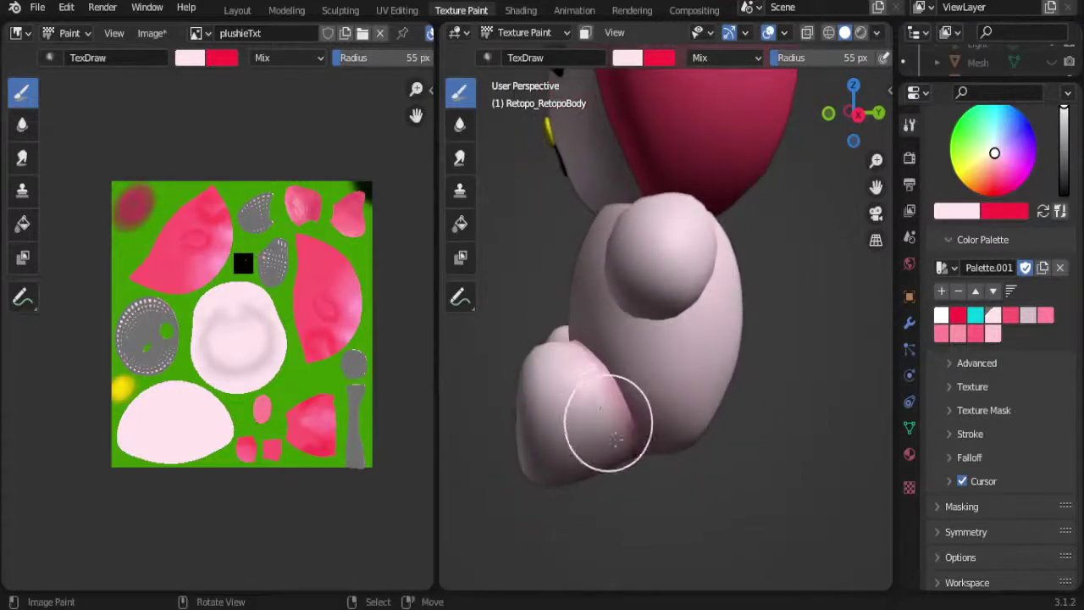
{"action": "mouse_move", "coordinate": [599, 408]}
{"action": "middle_mouse_down"}
{"action": "mouse_move", "coordinate": [573, 387]}
{"action": "mouse_move", "coordinate": [652, 415]}
{"action": "middle_mouse_up"}
{"action": "scroll", "coordinate": [652, 415], "scroll_direction": "up", "scroll_amount": 2}
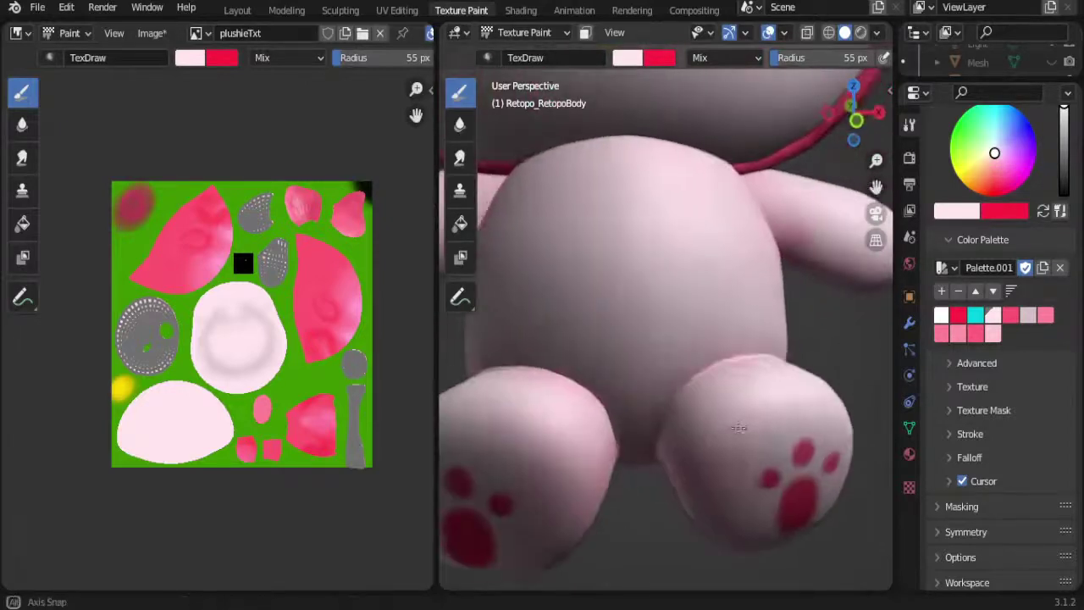
{"action": "scroll", "coordinate": [660, 390], "scroll_direction": "up", "scroll_amount": 2}
{"action": "mouse_move", "coordinate": [677, 351]}
{"action": "middle_mouse_down", "text": "shift"}
{"action": "mouse_move", "coordinate": [623, 343]}
{"action": "mouse_move", "coordinate": [644, 288]}
{"action": "middle_mouse_up", "text": "shift"}
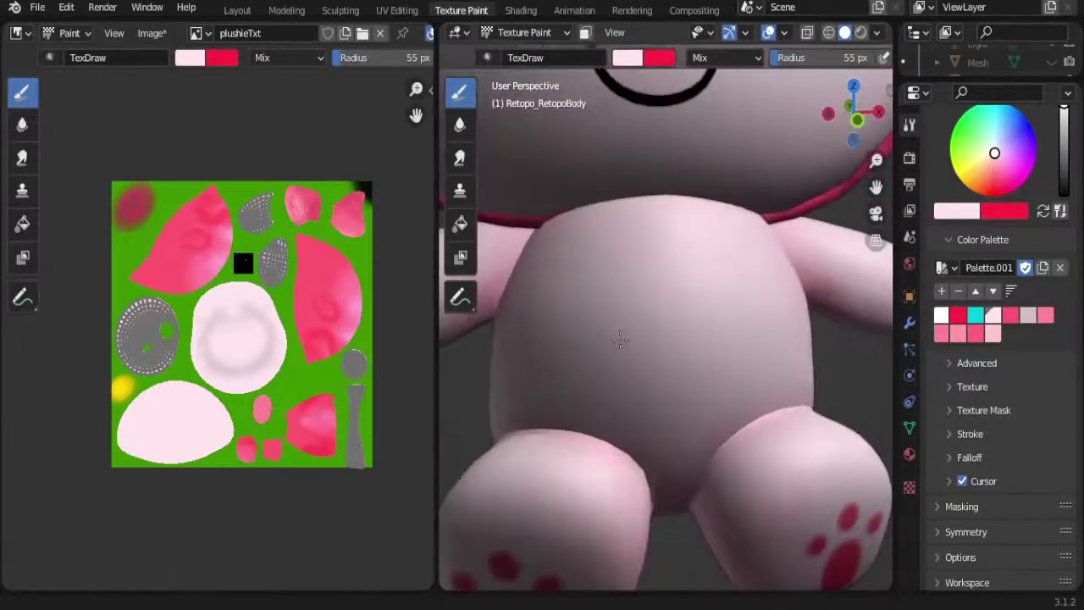
{"action": "mouse_move", "coordinate": [684, 404]}
{"action": "middle_mouse_down", "text": "shift"}
{"action": "mouse_move", "coordinate": [704, 389]}
{"action": "mouse_move", "coordinate": [721, 412]}
{"action": "middle_mouse_up", "text": "shift"}
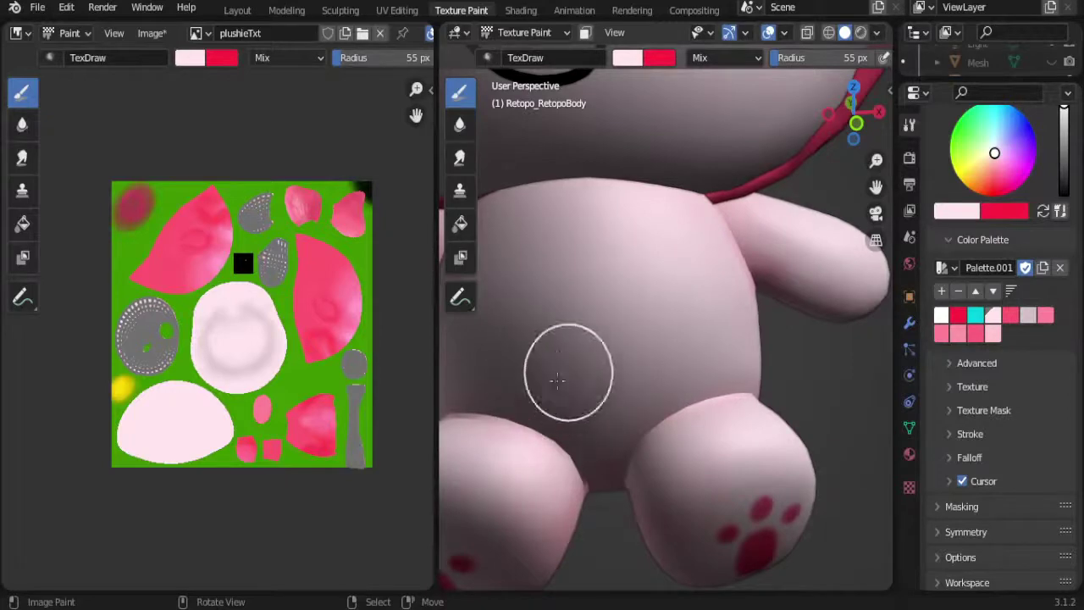
{"action": "mouse_move", "coordinate": [757, 351]}
{"action": "middle_mouse_down"}
{"action": "mouse_move", "coordinate": [756, 375]}
{"action": "mouse_move", "coordinate": [732, 370]}
{"action": "middle_mouse_up"}
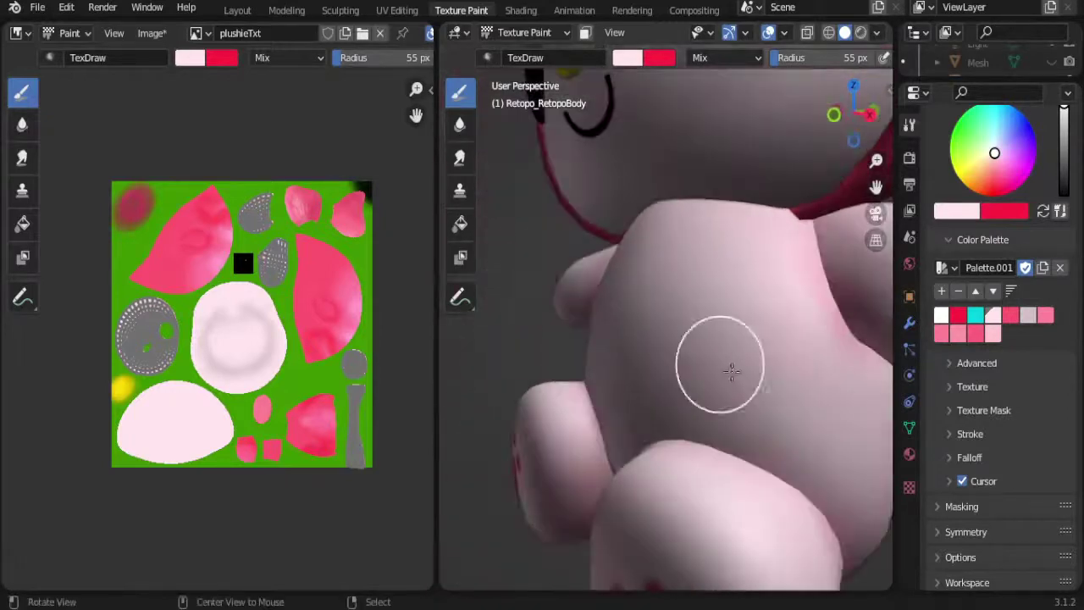
{"action": "middle_click_drag", "start_coordinate": [769, 418], "coordinate": [765, 406], "text": "shift"}
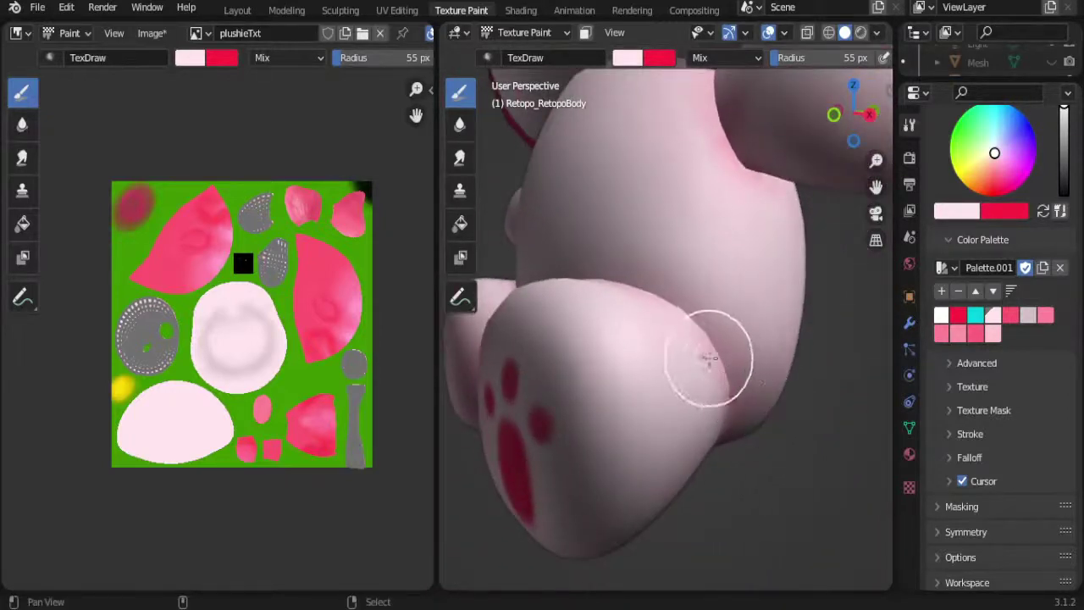
Step: Paint a pale pink shading stroke along the crease between body and leg
{"action": "mouse_move", "coordinate": [793, 290]}
{"action": "middle_mouse_down"}
{"action": "mouse_move", "coordinate": [742, 280]}
{"action": "mouse_move", "coordinate": [759, 129]}
{"action": "middle_mouse_up"}
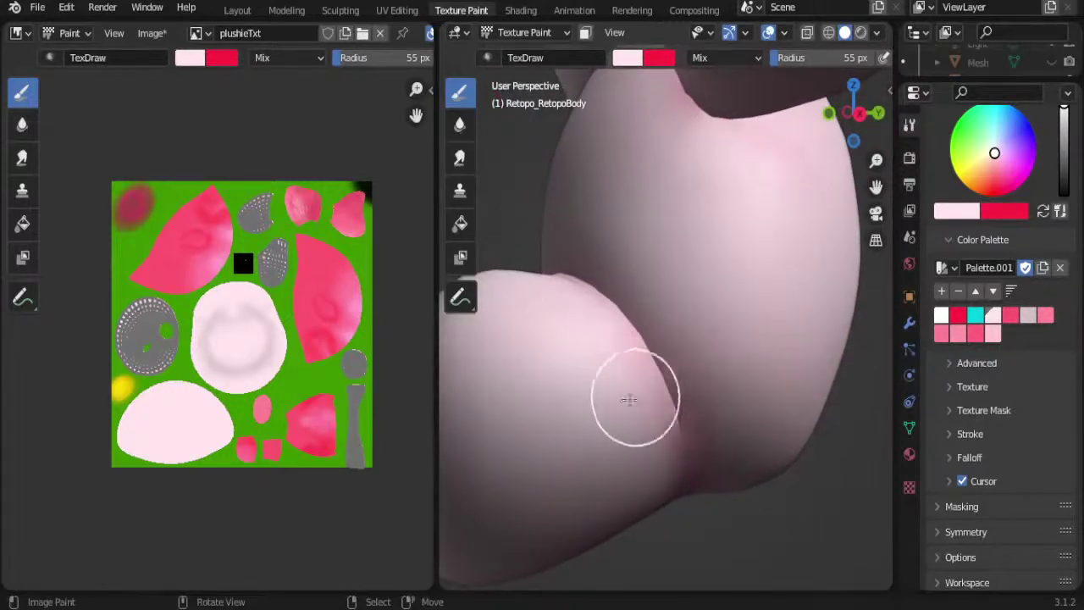
{"action": "left_click_drag", "start_coordinate": [553, 359], "coordinate": [629, 381], "text": "alt"}
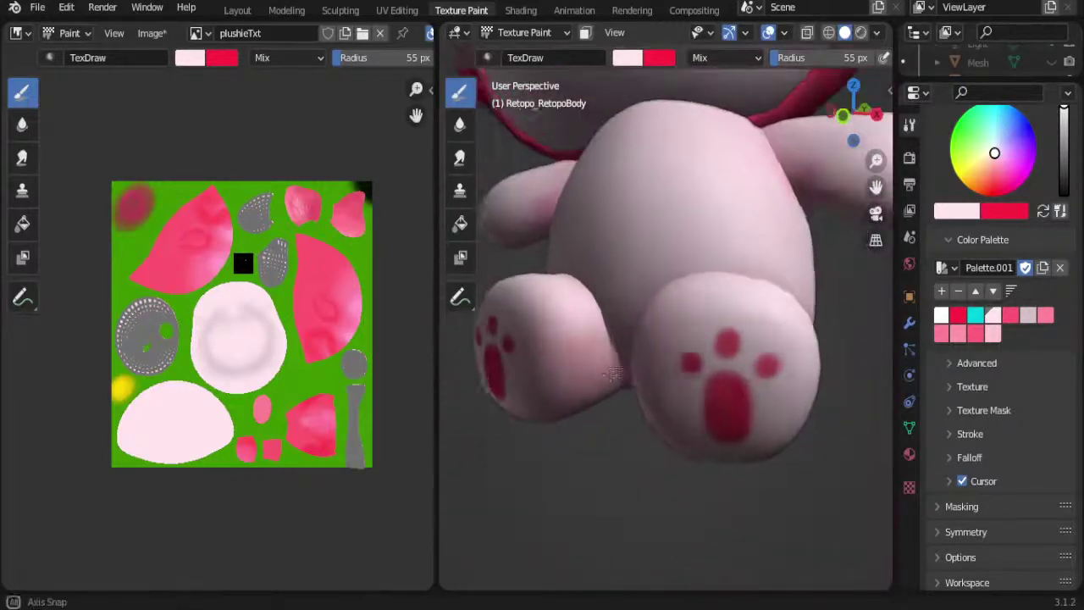
{"action": "middle_click_drag", "start_coordinate": [629, 380], "coordinate": [554, 220]}
{"action": "left_click_drag", "start_coordinate": [554, 220], "coordinate": [615, 266]}
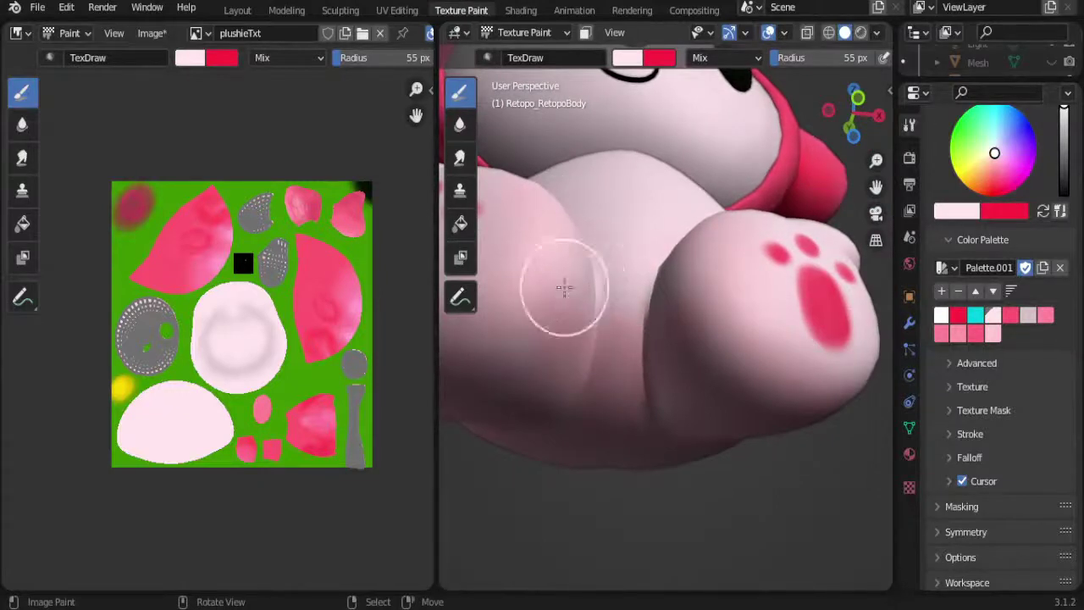
{"action": "mouse_move", "coordinate": [629, 416]}
{"action": "middle_mouse_down"}
{"action": "mouse_move", "coordinate": [638, 343]}
{"action": "mouse_move", "coordinate": [606, 426]}
{"action": "mouse_move", "coordinate": [653, 375]}
{"action": "mouse_move", "coordinate": [663, 387]}
{"action": "mouse_move", "coordinate": [675, 282]}
{"action": "mouse_move", "coordinate": [649, 364]}
{"action": "middle_mouse_up"}
{"action": "scroll", "coordinate": [653, 375], "scroll_direction": "down", "scroll_amount": 5}
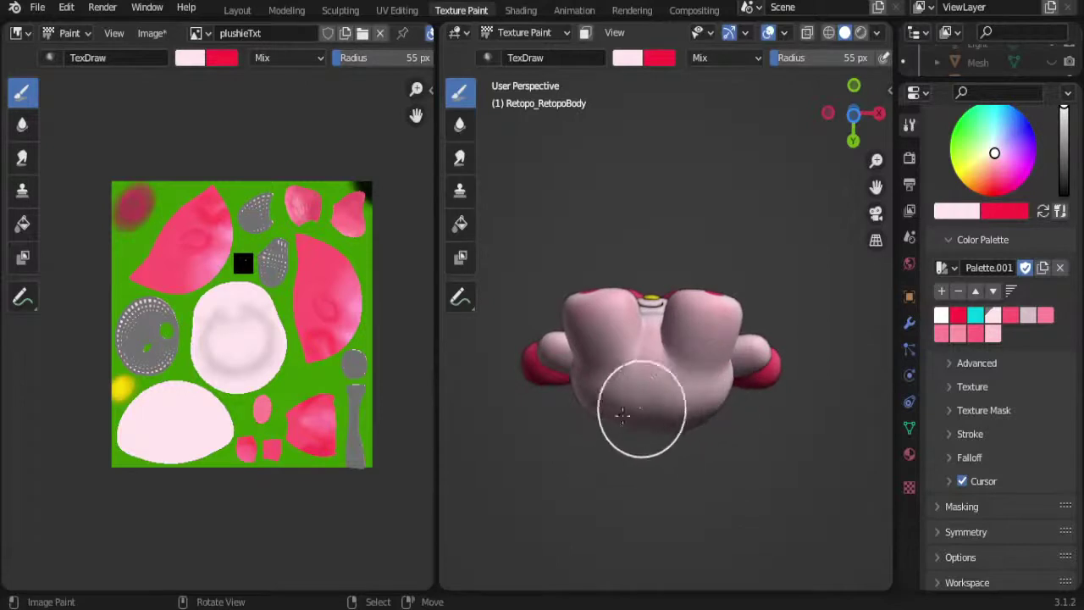
{"action": "mouse_move", "coordinate": [624, 350]}
{"action": "middle_mouse_down"}
{"action": "mouse_move", "coordinate": [624, 415]}
{"action": "mouse_move", "coordinate": [631, 349]}
{"action": "middle_mouse_up"}
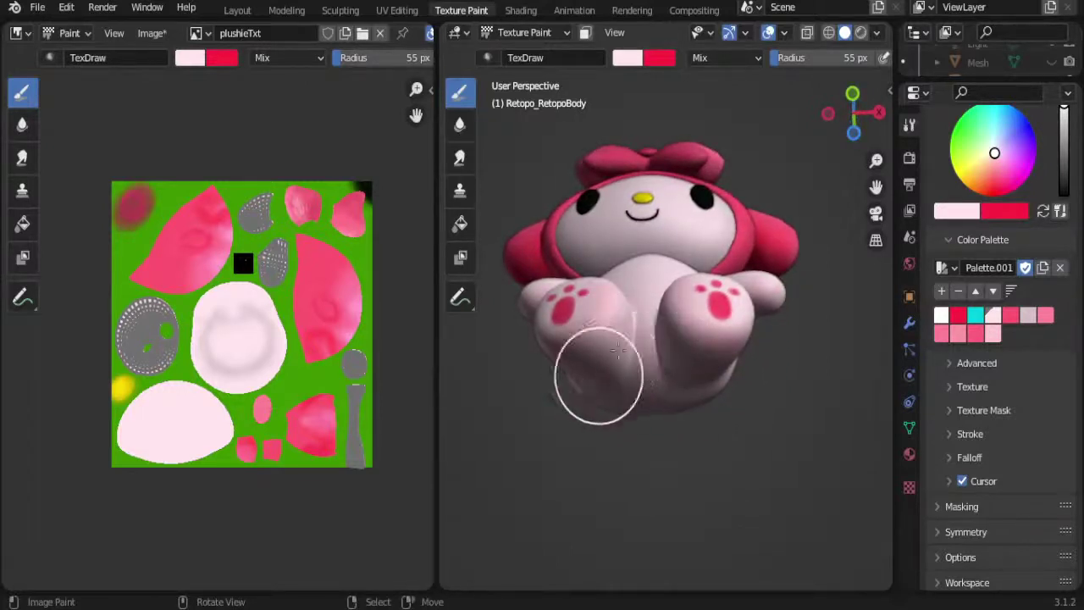
{"action": "mouse_move", "coordinate": [581, 387]}
{"action": "middle_mouse_down"}
{"action": "mouse_move", "coordinate": [621, 423]}
{"action": "mouse_move", "coordinate": [667, 441]}
{"action": "mouse_move", "coordinate": [656, 347]}
{"action": "middle_mouse_up"}
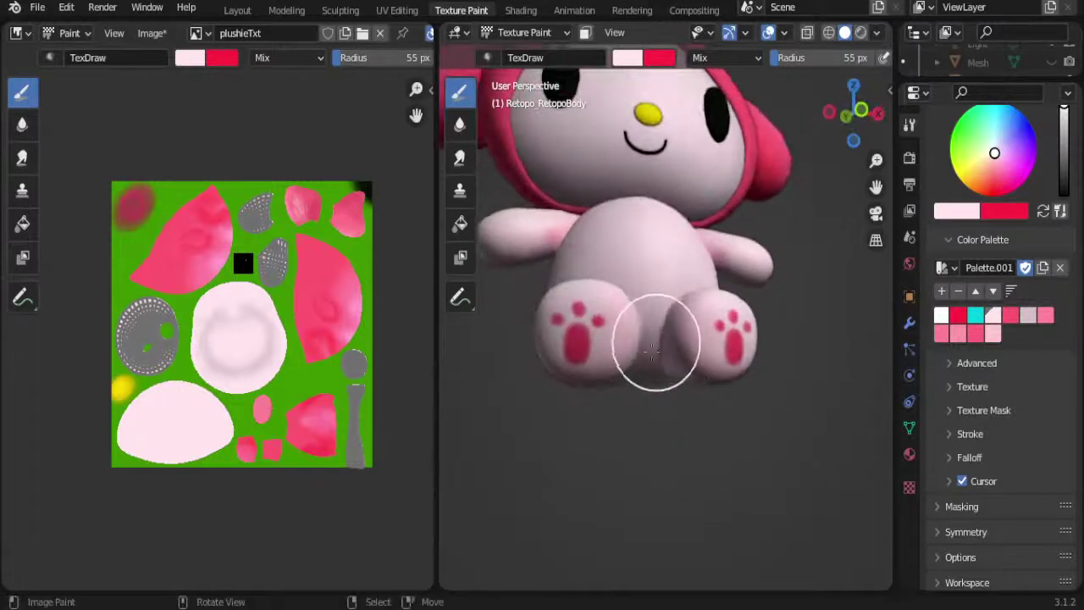
Step: Shrink the brush radius to 31 px and turn the plushie to face forward
{"action": "key", "text": "f"}
{"action": "left_click", "coordinate": [644, 337]}
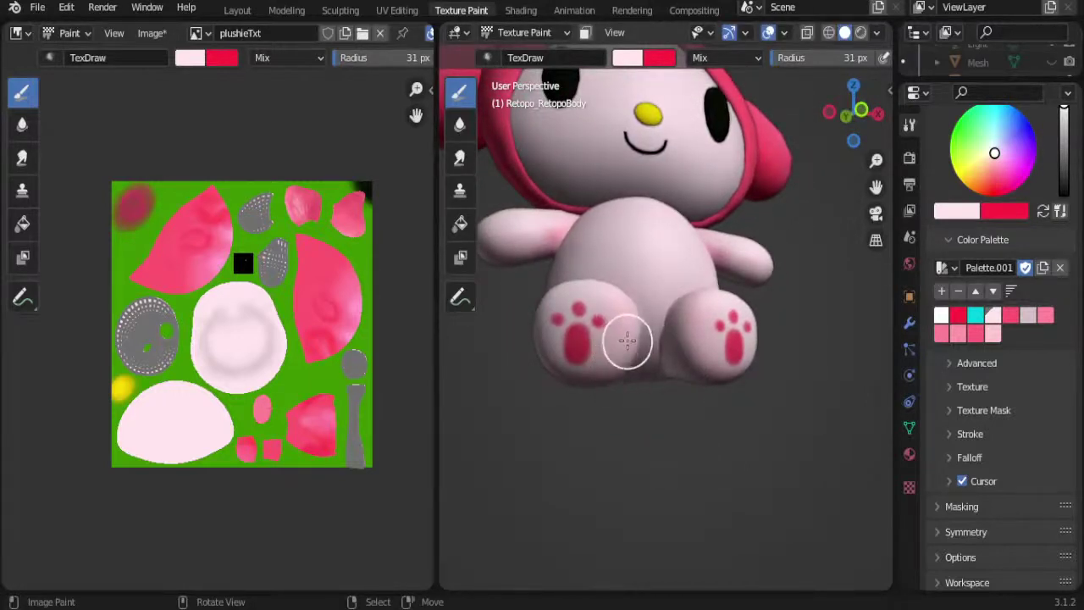
{"action": "middle_click_drag", "start_coordinate": [661, 356], "coordinate": [636, 327]}
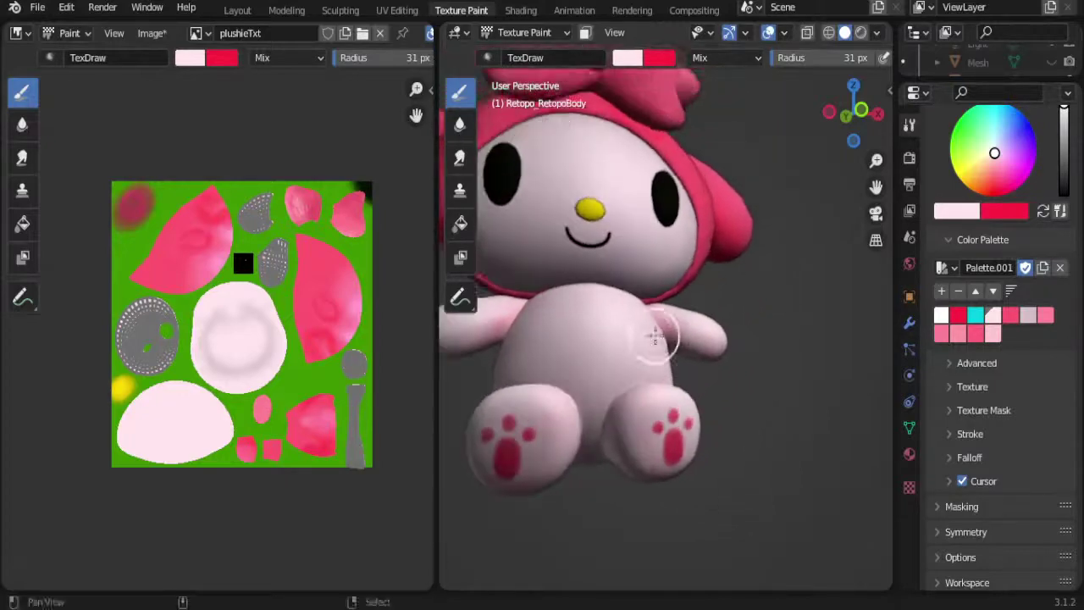
{"action": "scroll", "coordinate": [678, 318], "scroll_direction": "up", "scroll_amount": 5}
{"action": "scroll", "coordinate": [678, 319], "scroll_direction": "down", "scroll_amount": 5}
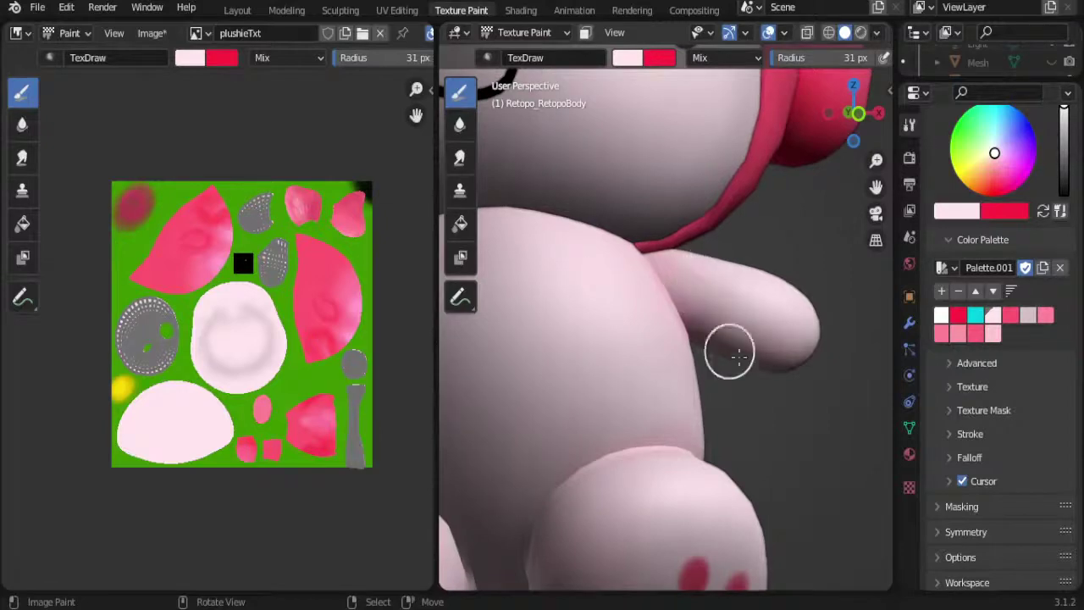
{"action": "scroll", "coordinate": [706, 355], "scroll_direction": "down", "scroll_amount": 3}
{"action": "scroll", "coordinate": [699, 353], "scroll_direction": "down", "scroll_amount": 2}
{"action": "middle_click_drag", "start_coordinate": [699, 354], "coordinate": [660, 330]}
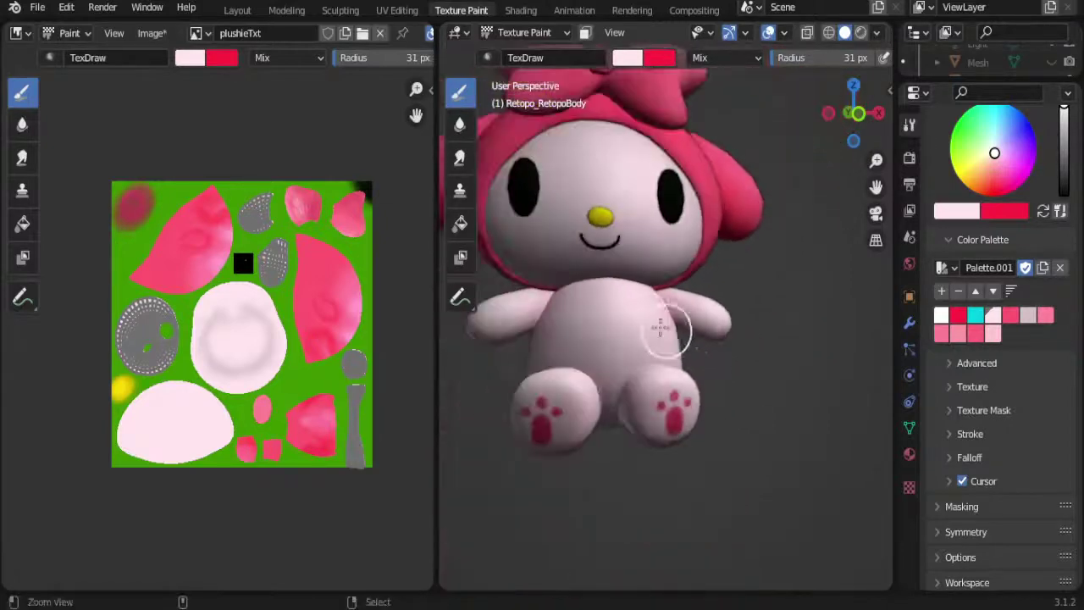
{"action": "scroll", "coordinate": [615, 302], "scroll_direction": "up", "scroll_amount": 3}
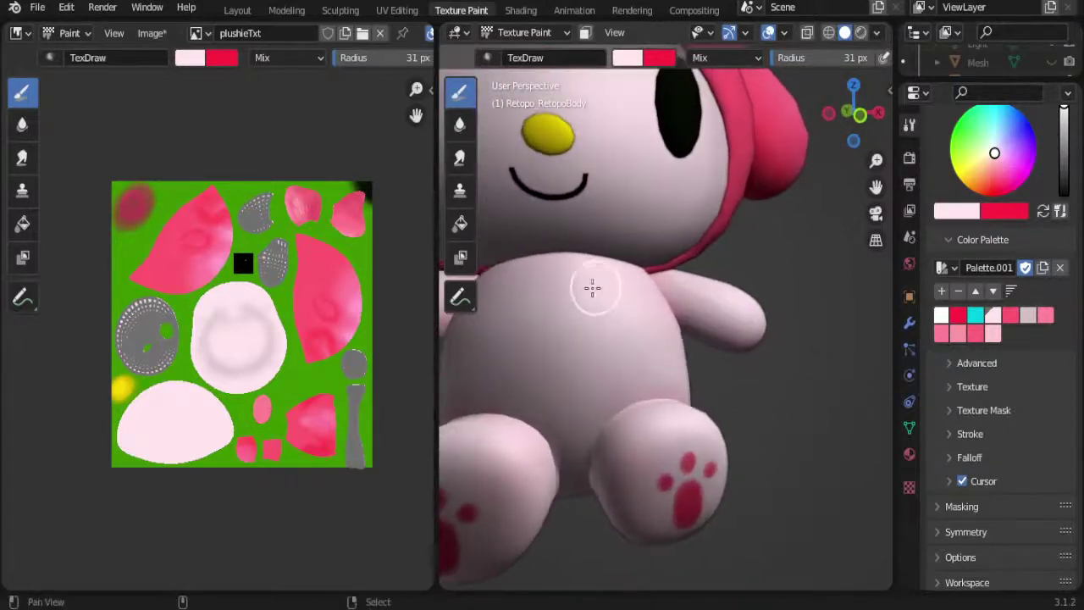
{"action": "scroll", "coordinate": [590, 285], "scroll_direction": "up", "scroll_amount": 2}
{"action": "middle_click_drag", "start_coordinate": [594, 291], "coordinate": [626, 296]}
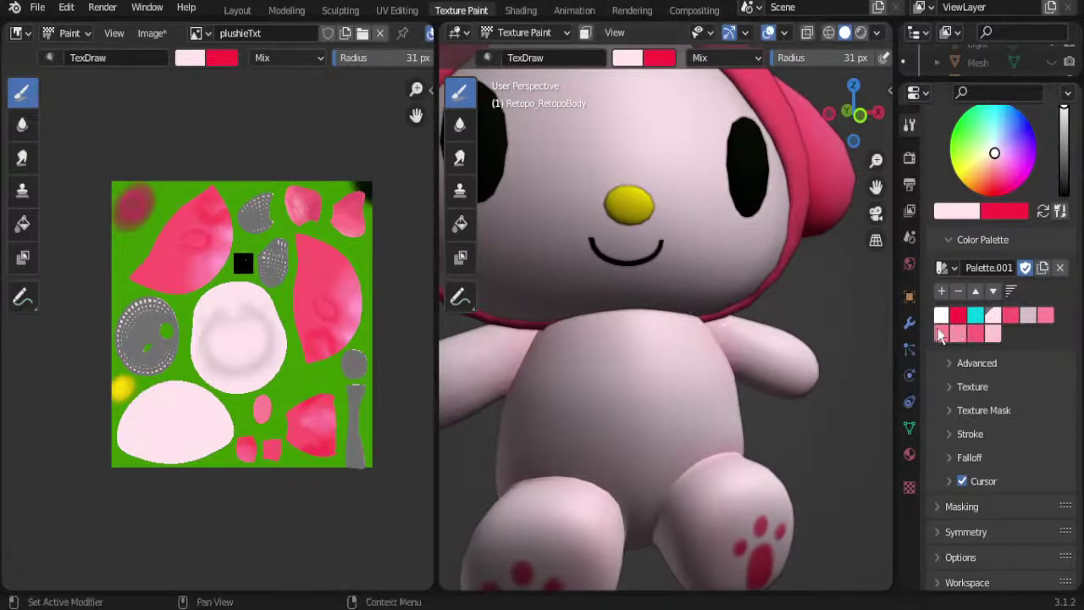
Step: Try medium and darker pink swatches, return to light pink, then select the Soften tool
{"action": "left_click", "coordinate": [942, 333]}
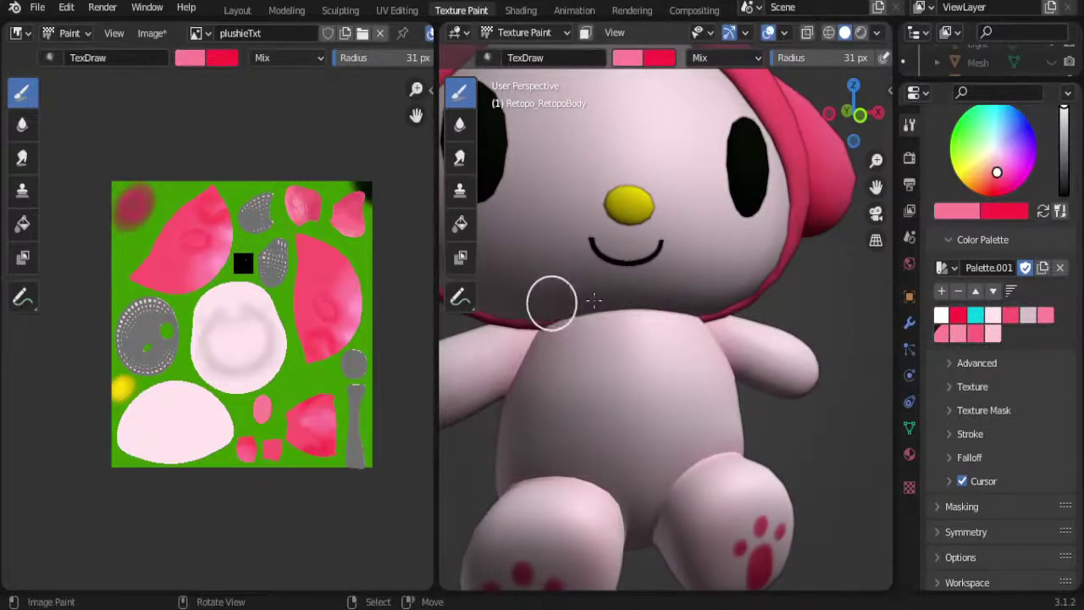
{"action": "left_click", "coordinate": [973, 335]}
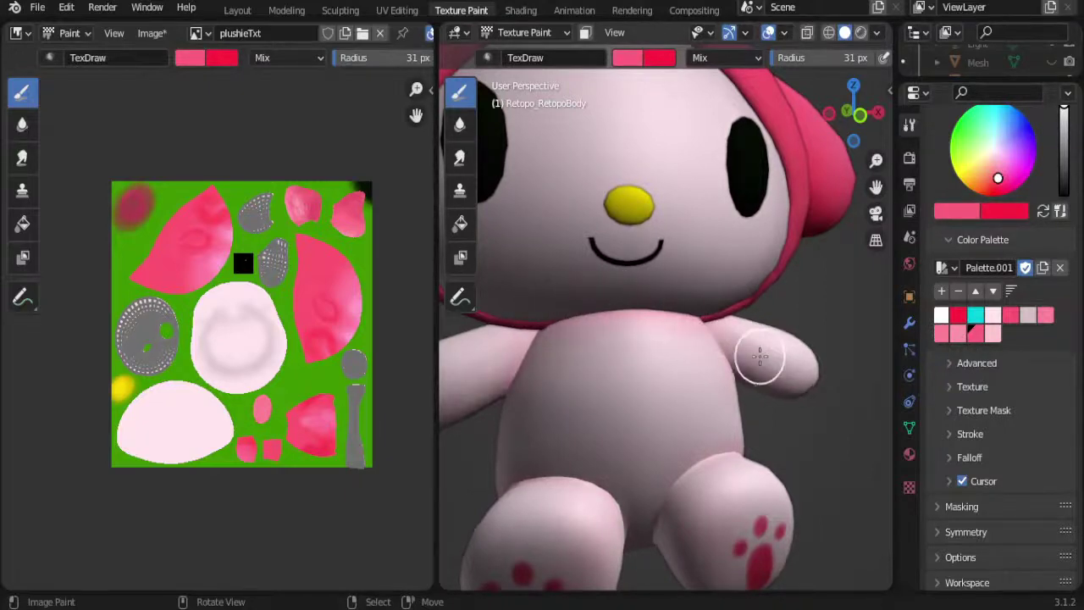
{"action": "left_click_drag", "start_coordinate": [805, 375], "coordinate": [649, 355], "text": "alt"}
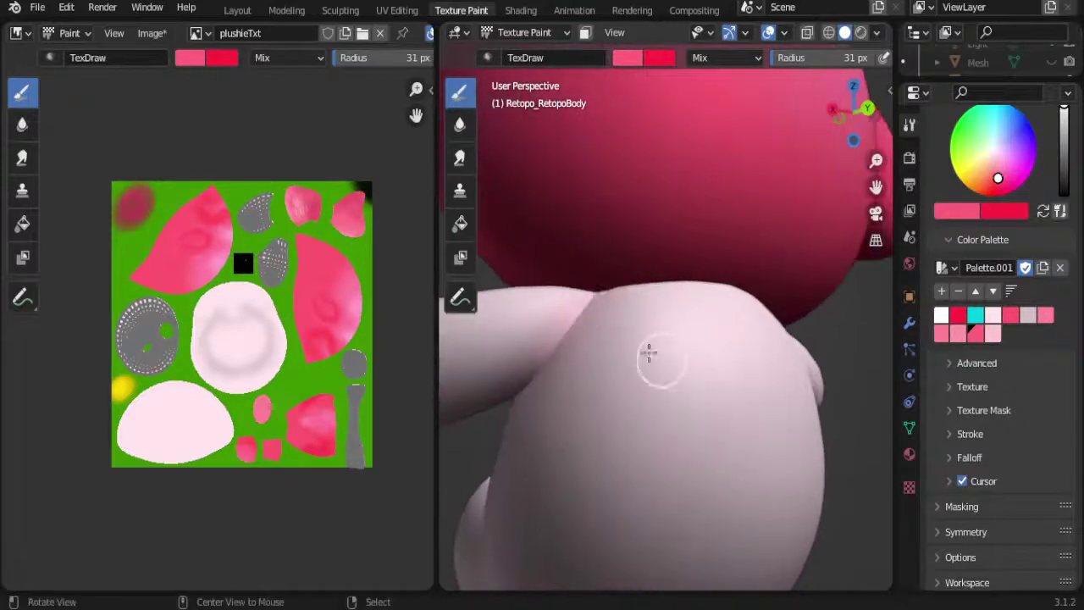
{"action": "mouse_move", "coordinate": [764, 295]}
{"action": "left_mouse_down", "text": "alt"}
{"action": "mouse_move", "coordinate": [706, 335]}
{"action": "mouse_move", "coordinate": [774, 285]}
{"action": "left_mouse_up", "text": "alt"}
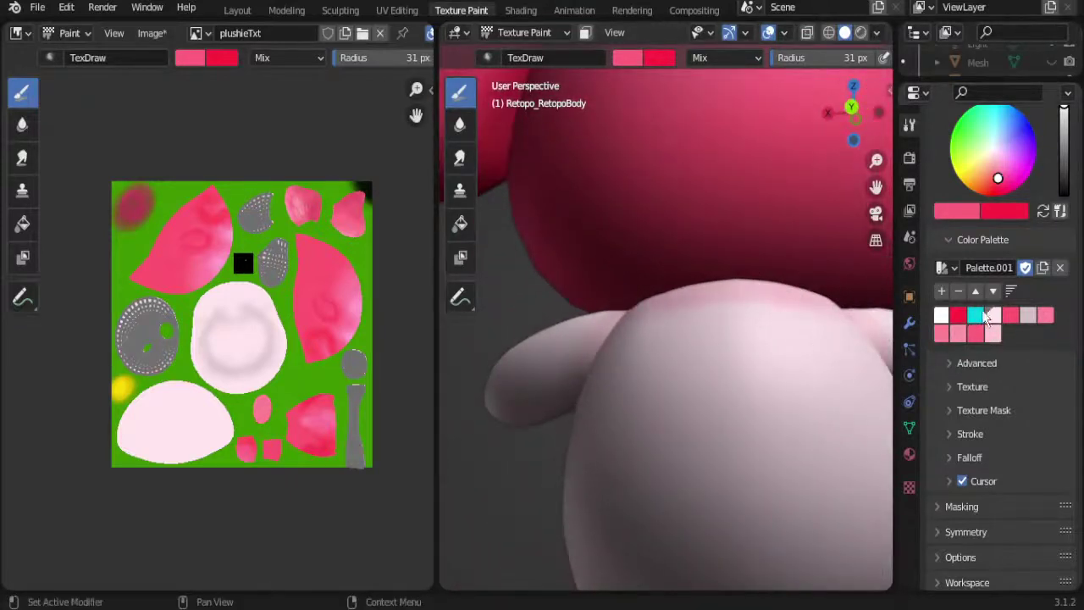
{"action": "left_click", "coordinate": [988, 315]}
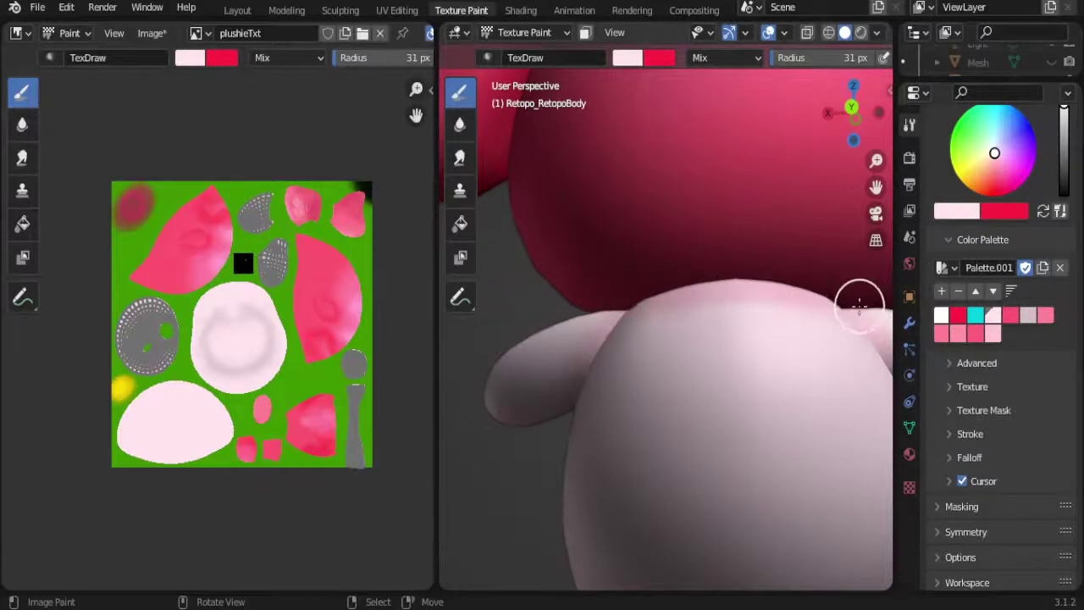
{"action": "left_click_drag", "start_coordinate": [535, 308], "coordinate": [648, 336], "text": "alt"}
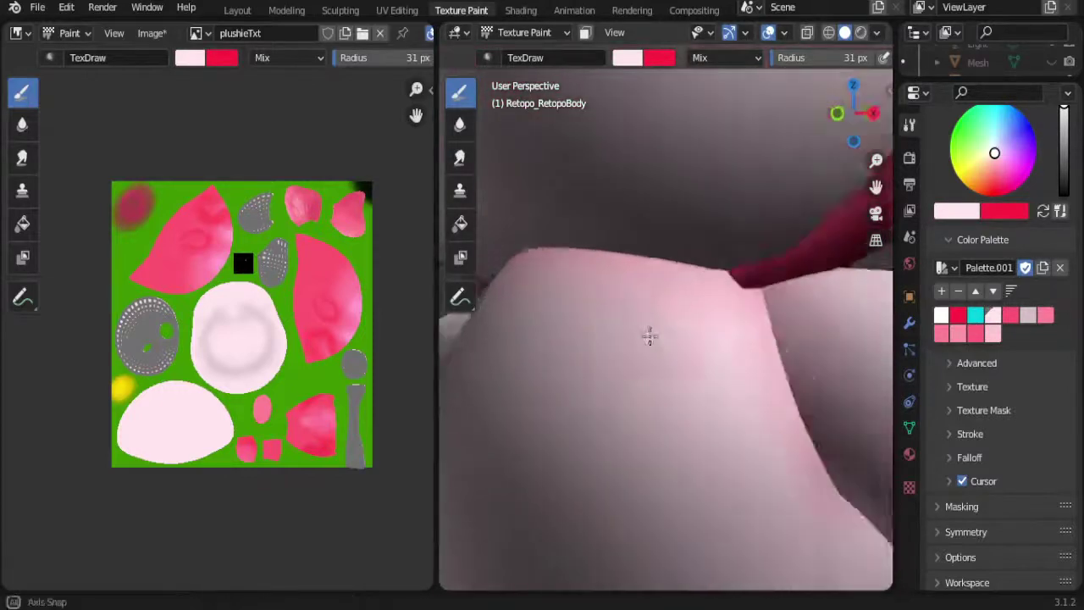
{"action": "scroll", "coordinate": [693, 341], "scroll_direction": "down", "scroll_amount": 5}
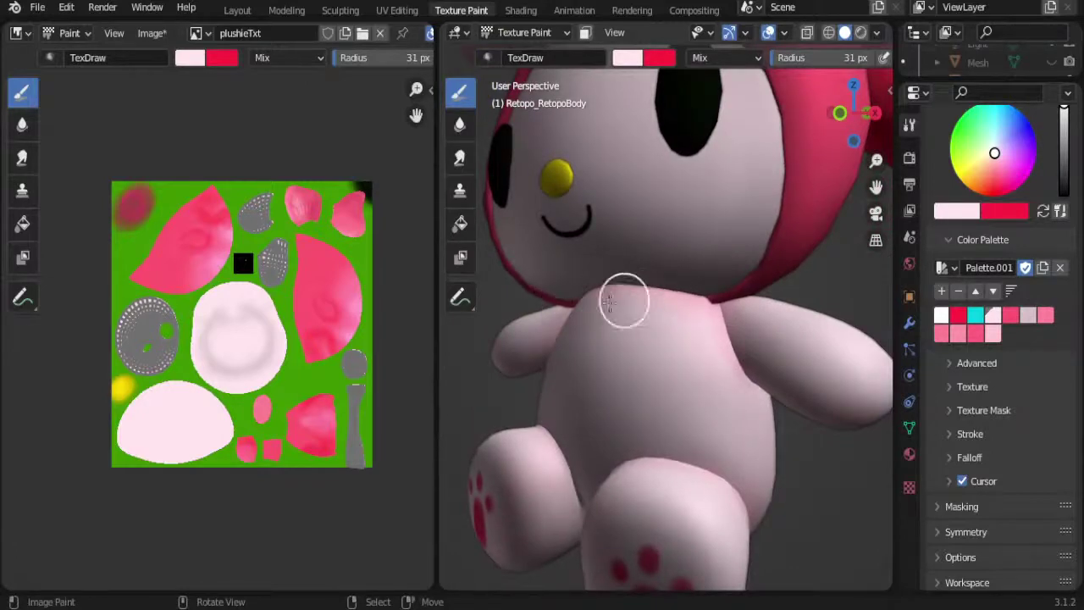
{"action": "middle_click_drag", "start_coordinate": [625, 301], "coordinate": [624, 324]}
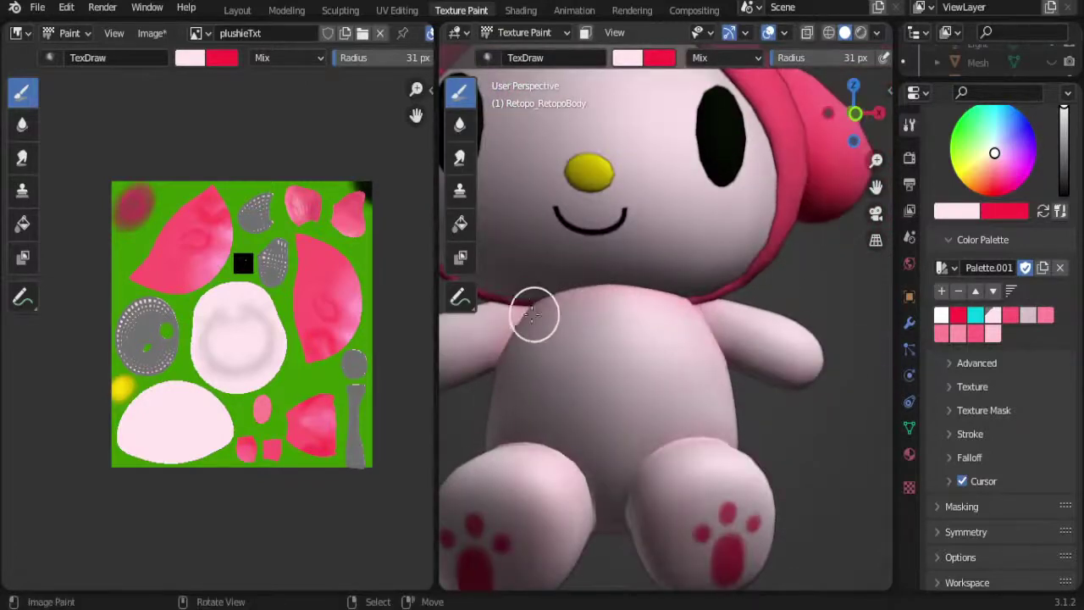
{"action": "left_click", "coordinate": [457, 134]}
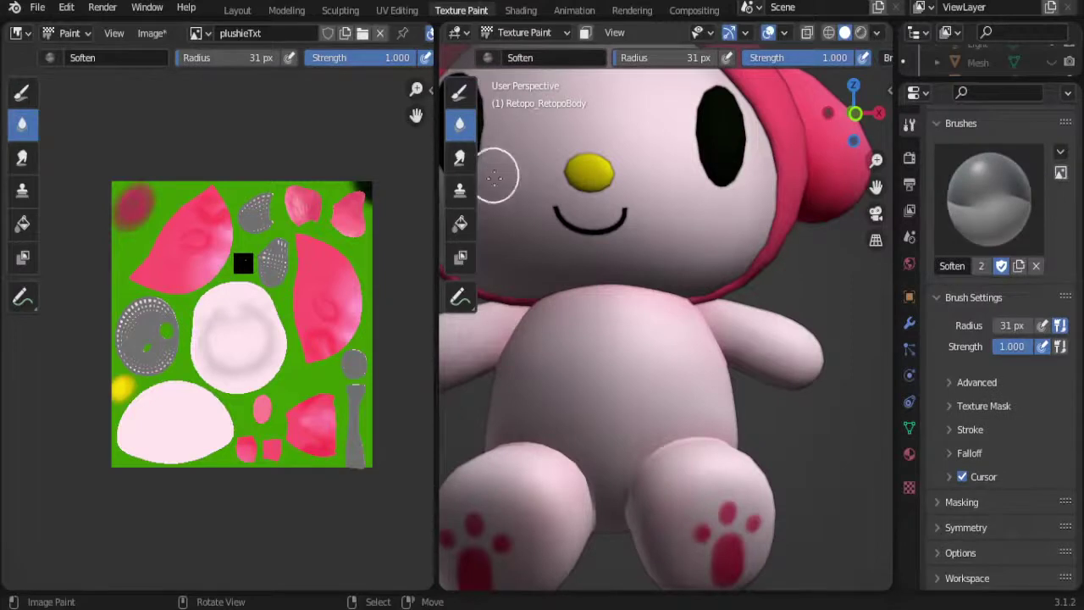
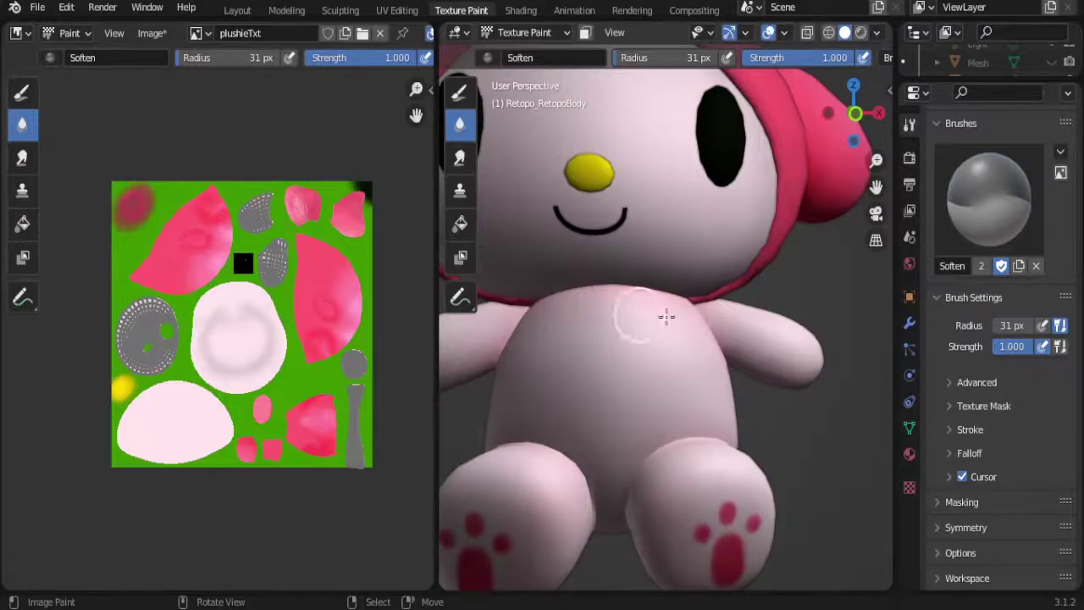
Step: Orbit and zoom around the softened plushie body, checking it from below, behind and front three-quarter
{"action": "mouse_move", "coordinate": [666, 317]}
{"action": "middle_mouse_down"}
{"action": "mouse_move", "coordinate": [685, 334]}
{"action": "mouse_move", "coordinate": [537, 305]}
{"action": "mouse_move", "coordinate": [496, 338]}
{"action": "mouse_move", "coordinate": [628, 293]}
{"action": "mouse_move", "coordinate": [668, 330]}
{"action": "middle_mouse_up"}
{"action": "mouse_move", "coordinate": [542, 455]}
{"action": "middle_mouse_down"}
{"action": "mouse_move", "coordinate": [634, 360]}
{"action": "mouse_move", "coordinate": [669, 358]}
{"action": "mouse_move", "coordinate": [604, 363]}
{"action": "middle_mouse_up"}
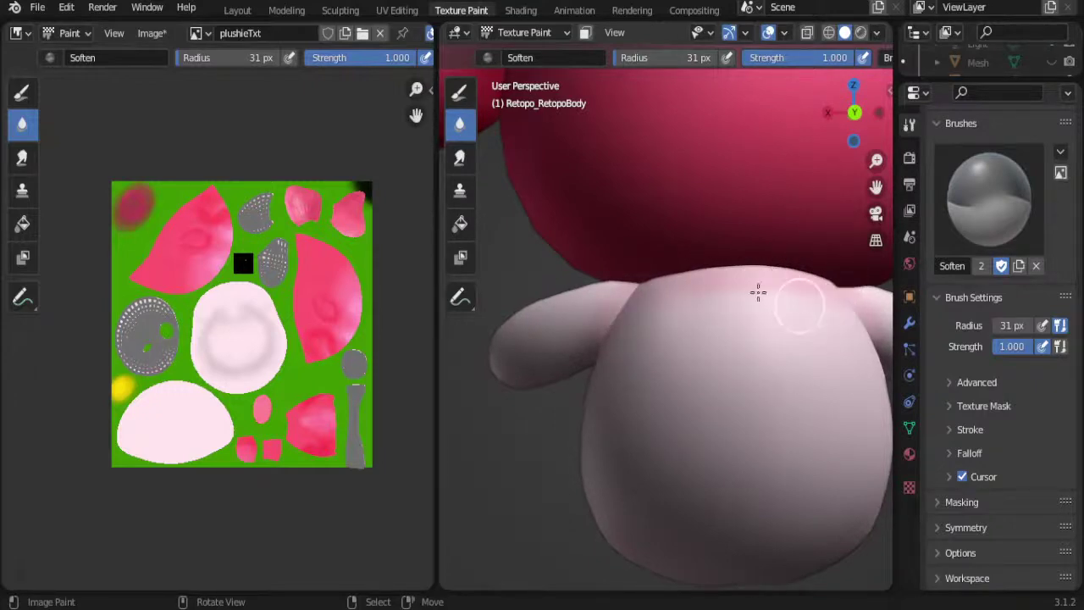
{"action": "middle_click_drag", "start_coordinate": [758, 388], "coordinate": [745, 365]}
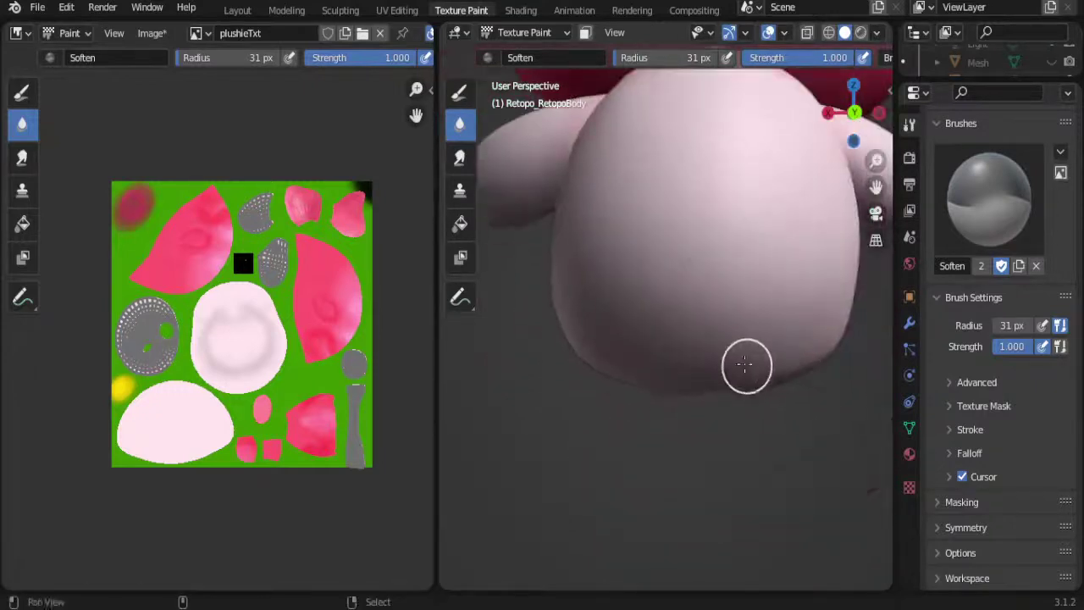
{"action": "scroll", "coordinate": [721, 353], "scroll_direction": "down", "scroll_amount": 3}
{"action": "middle_click_drag", "start_coordinate": [658, 292], "coordinate": [686, 350]}
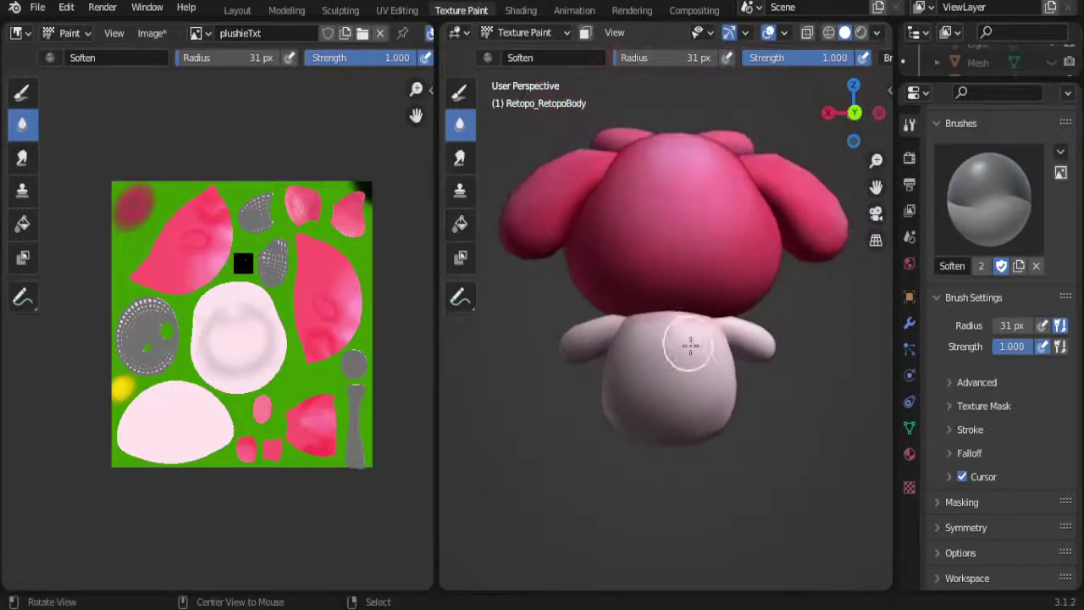
{"action": "scroll", "coordinate": [686, 351], "scroll_direction": "up", "scroll_amount": 3}
{"action": "scroll", "coordinate": [685, 336], "scroll_direction": "up", "scroll_amount": 4}
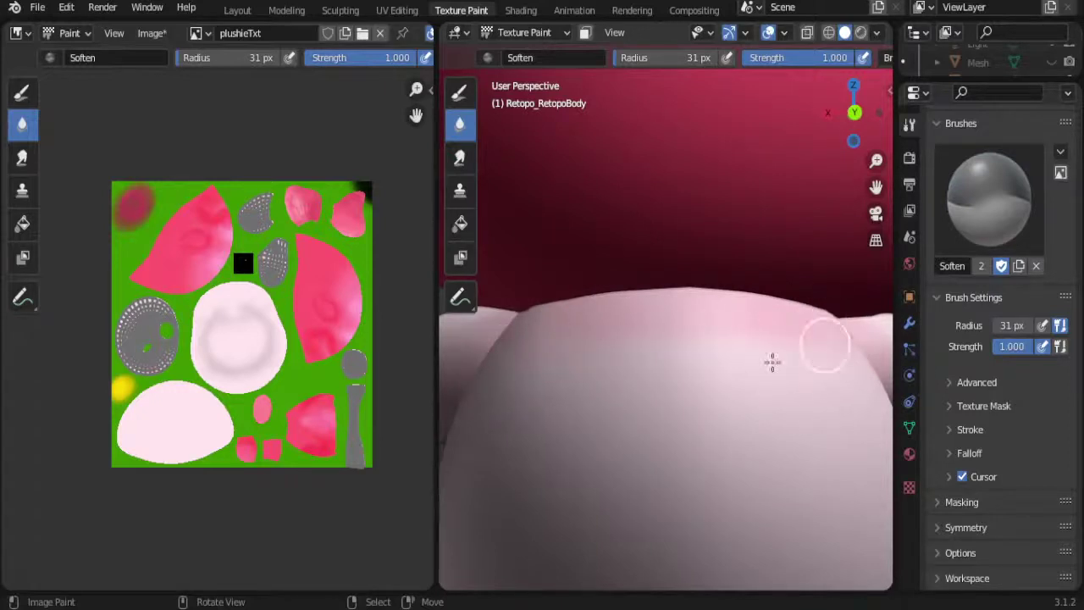
{"action": "scroll", "coordinate": [771, 362], "scroll_direction": "down", "scroll_amount": 4}
{"action": "scroll", "coordinate": [673, 336], "scroll_direction": "down", "scroll_amount": 3}
{"action": "middle_click_drag", "start_coordinate": [648, 339], "coordinate": [662, 316], "text": "alt"}
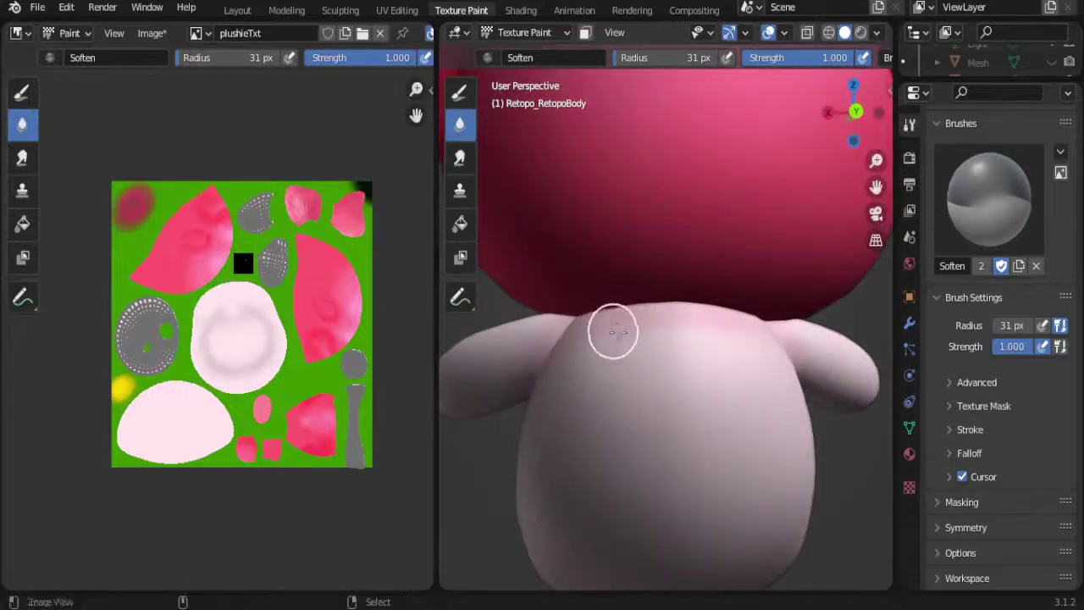
{"action": "scroll", "coordinate": [611, 329], "scroll_direction": "down", "scroll_amount": 4}
{"action": "mouse_move", "coordinate": [610, 339]}
{"action": "middle_mouse_down", "text": "alt"}
{"action": "mouse_move", "coordinate": [674, 345]}
{"action": "mouse_move", "coordinate": [628, 343]}
{"action": "middle_mouse_up", "text": "alt"}
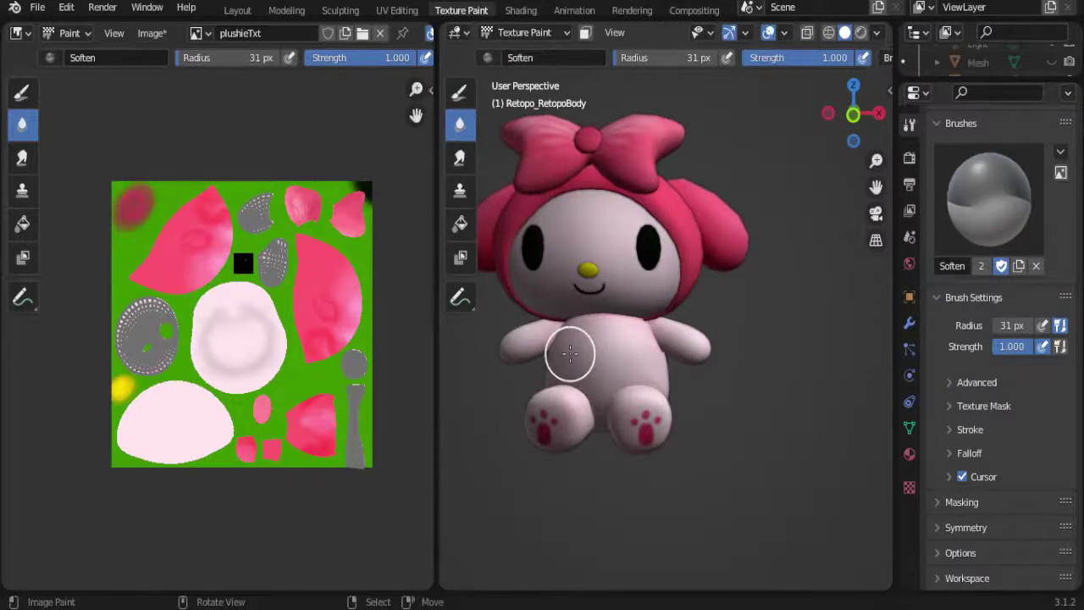
Step: Switch the body back to Object Mode and enlarge the Outliner to list more objects
{"action": "left_click", "coordinate": [508, 40]}
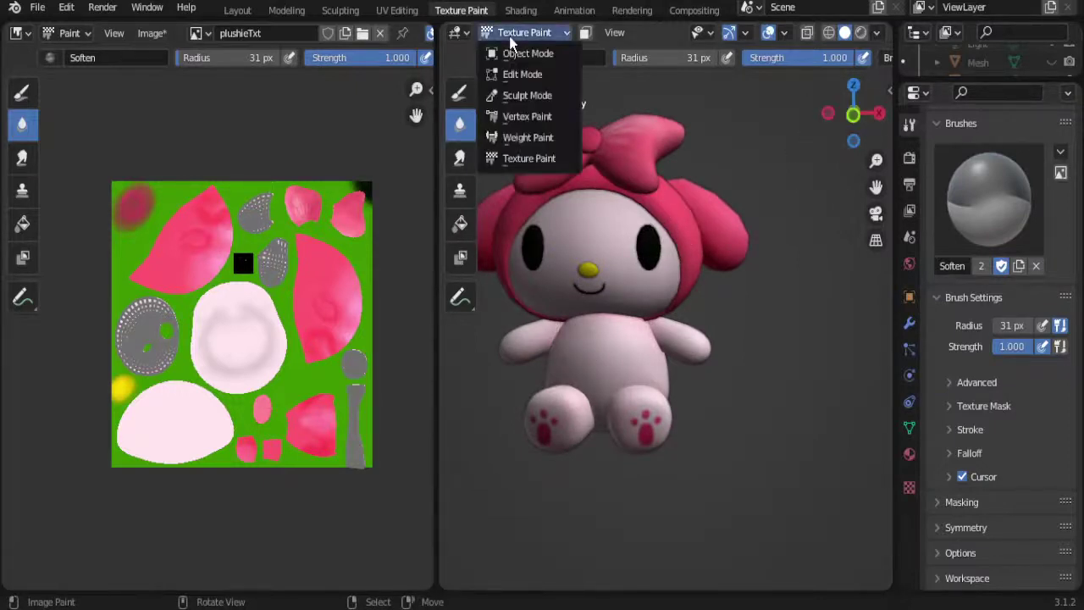
{"action": "left_click", "coordinate": [509, 49]}
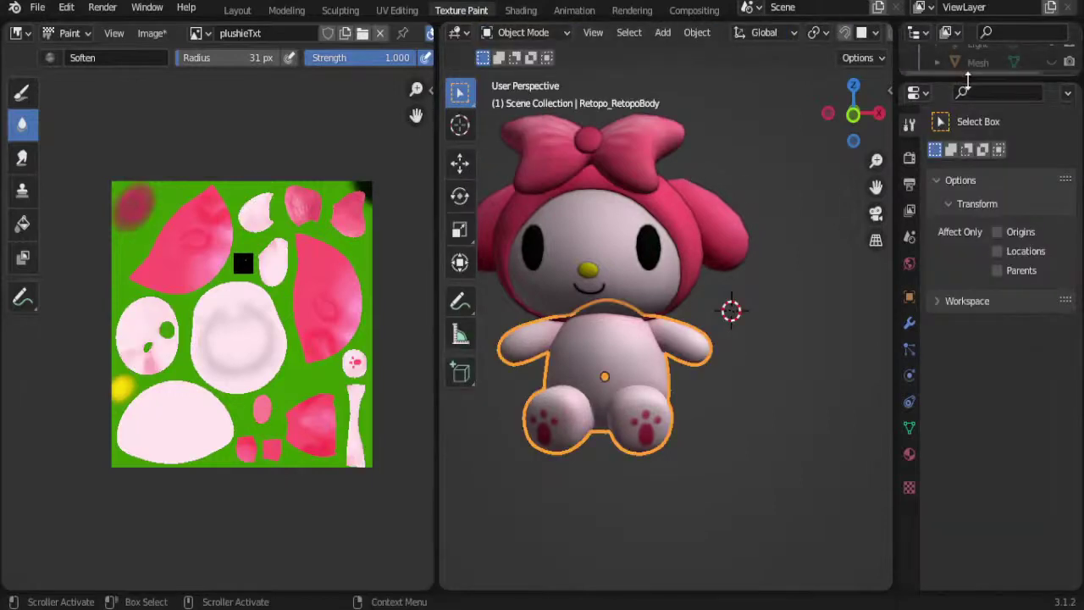
{"action": "left_click_drag", "start_coordinate": [952, 78], "coordinate": [997, 397]}
{"action": "scroll", "coordinate": [997, 314], "scroll_direction": "down", "scroll_amount": 2}
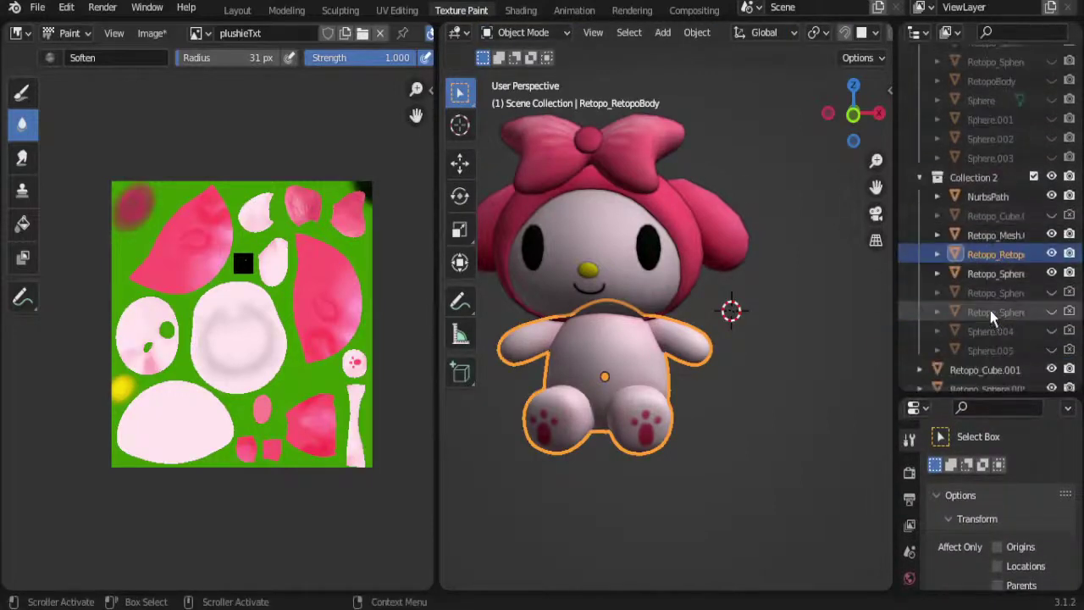
Step: Briefly hide and reshow Outliner objects, including Sphere.005, to identify the eye and bow parts
{"action": "left_click", "coordinate": [1052, 216]}
{"action": "left_click", "coordinate": [1051, 216]}
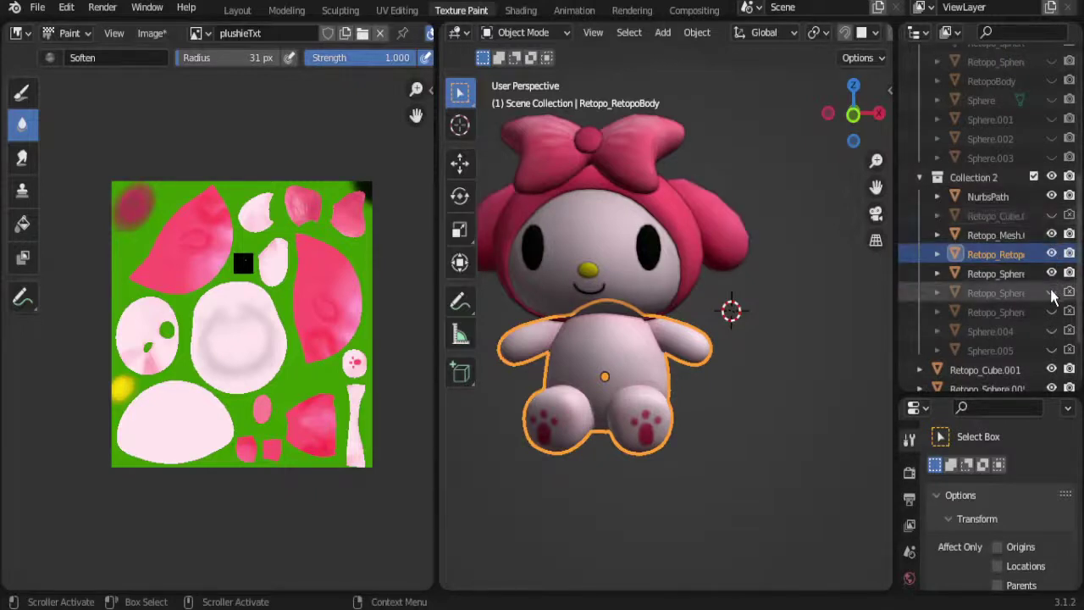
{"action": "double_click", "coordinate": [1051, 293]}
{"action": "double_click", "coordinate": [1051, 312]}
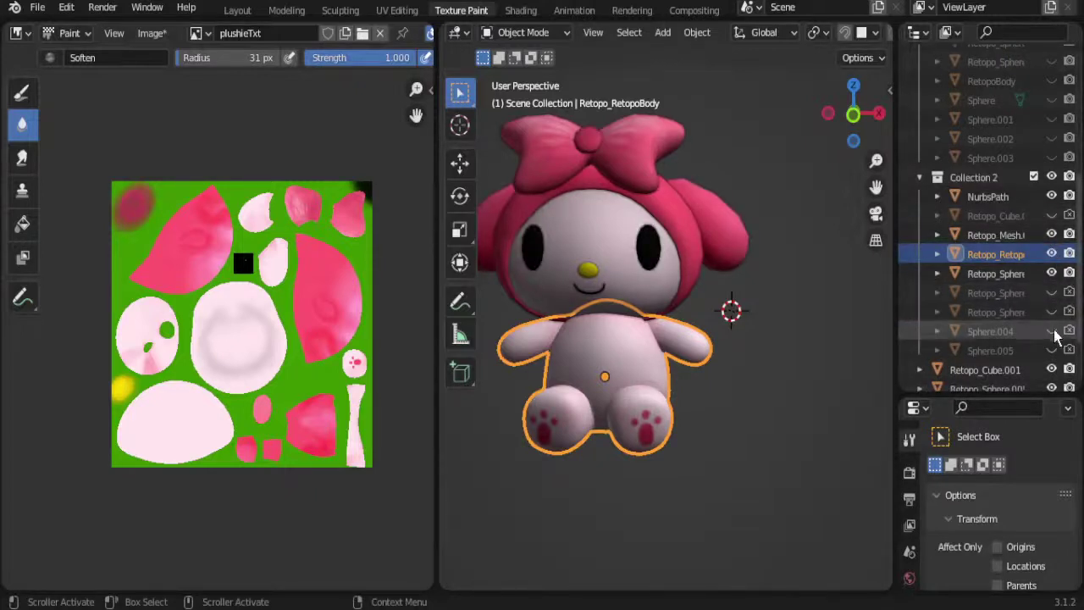
{"action": "left_click", "coordinate": [1052, 351]}
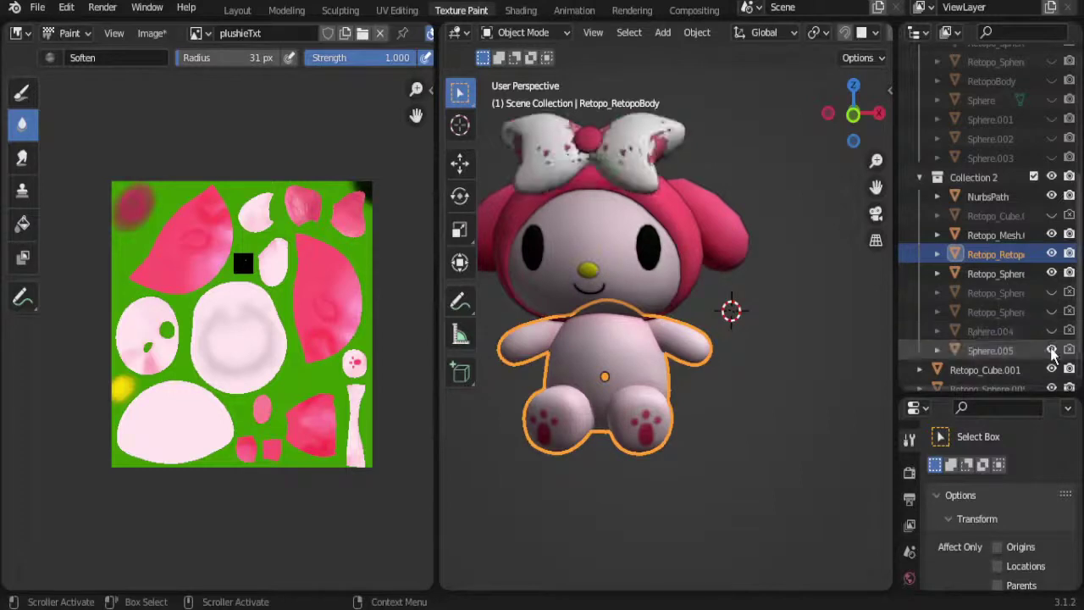
{"action": "left_click", "coordinate": [1051, 351]}
{"action": "scroll", "coordinate": [1026, 328], "scroll_direction": "up", "scroll_amount": 2}
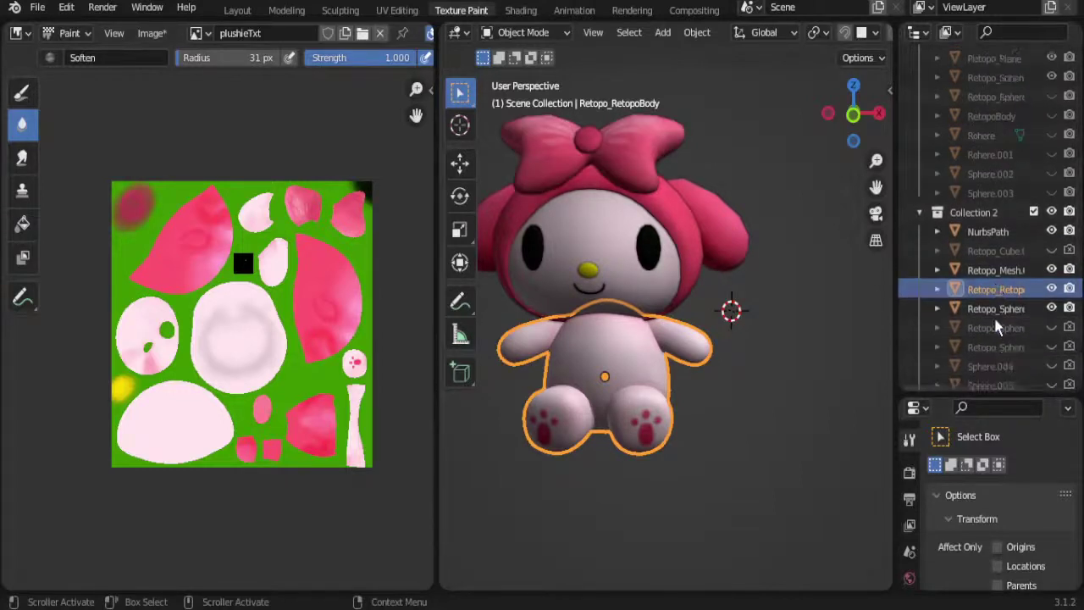
{"action": "scroll", "coordinate": [993, 316], "scroll_direction": "down", "scroll_amount": 2}
{"action": "scroll", "coordinate": [994, 326], "scroll_direction": "down", "scroll_amount": 4}
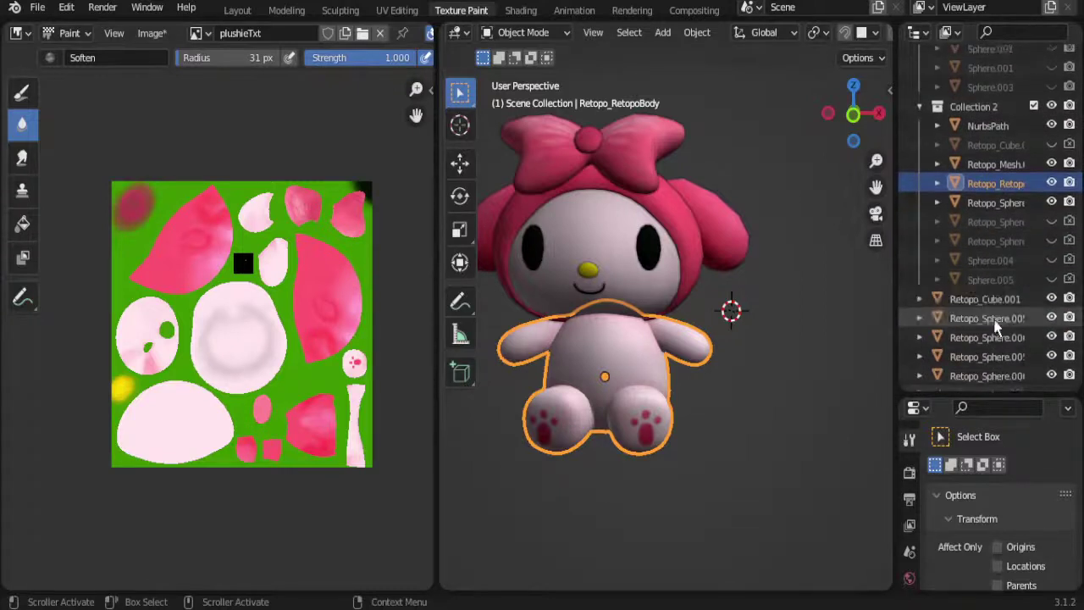
{"action": "scroll", "coordinate": [995, 327], "scroll_direction": "up", "scroll_amount": 4}
{"action": "scroll", "coordinate": [991, 315], "scroll_direction": "up", "scroll_amount": 4}
{"action": "scroll", "coordinate": [996, 320], "scroll_direction": "up", "scroll_amount": 2}
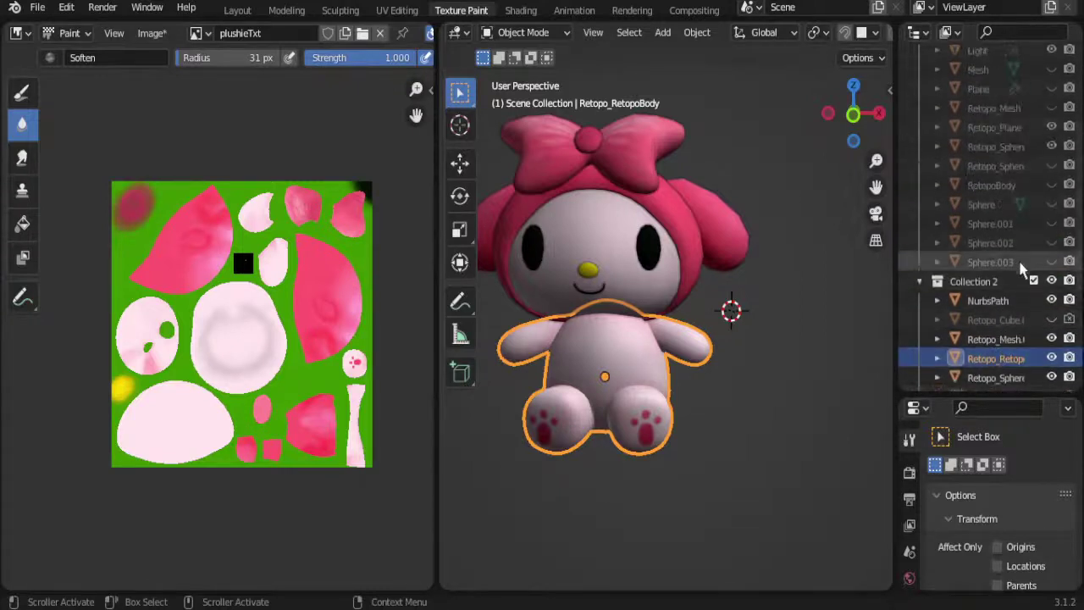
Step: Hide Sphere.003, Sphere.002 and Sphere.001 in the viewport
{"action": "left_click", "coordinate": [1053, 263]}
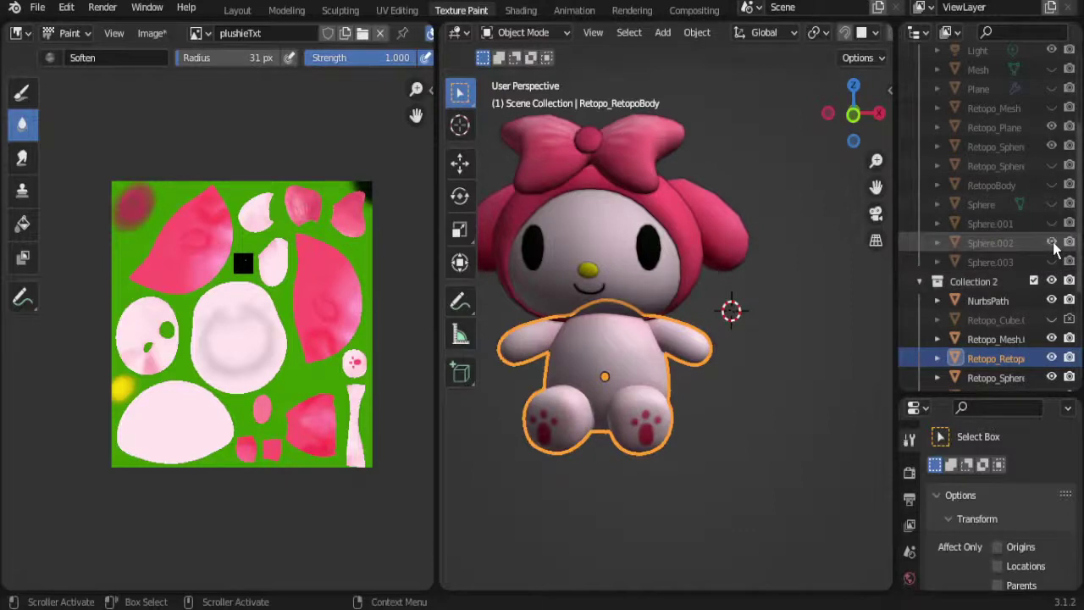
{"action": "left_click", "coordinate": [1052, 243]}
{"action": "left_click", "coordinate": [1051, 225]}
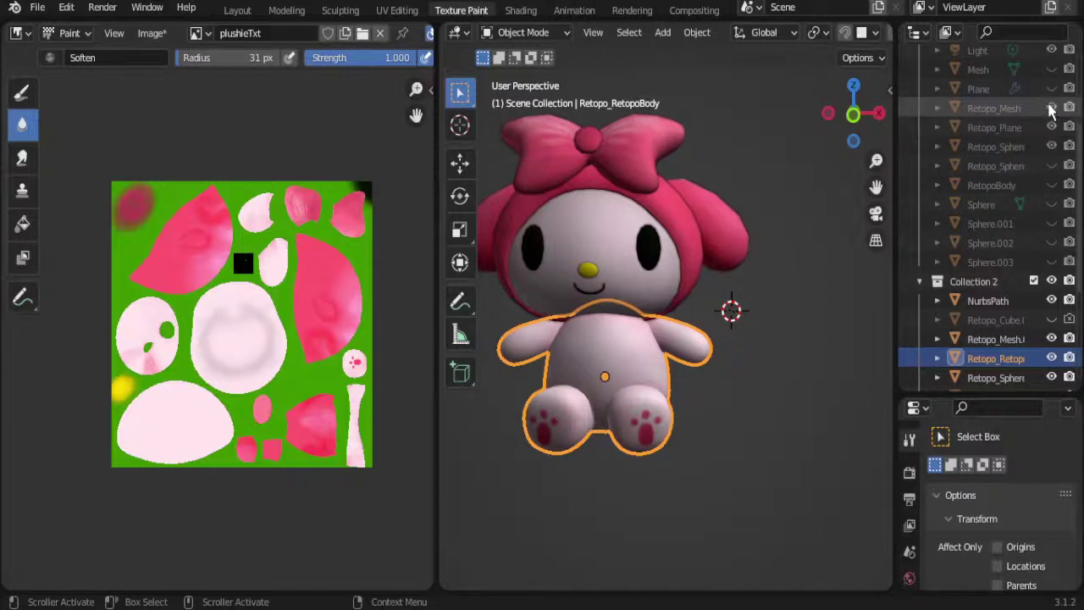
{"action": "scroll", "coordinate": [1008, 190], "scroll_direction": "up", "scroll_amount": 4}
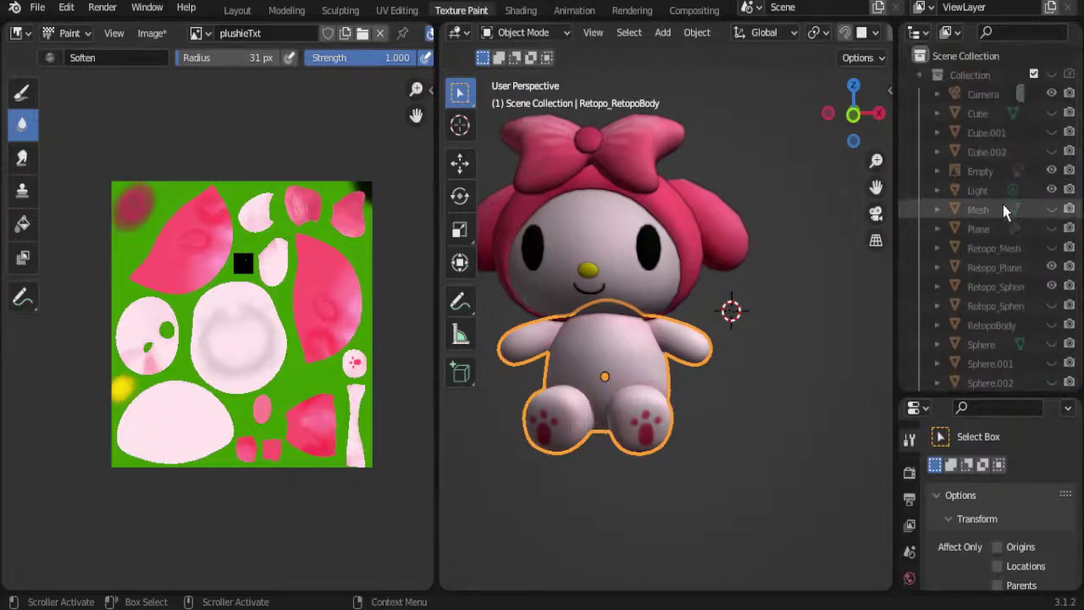
Step: Move the collar object Retopo_Plane into Collection 2
{"action": "left_click", "coordinate": [1050, 75]}
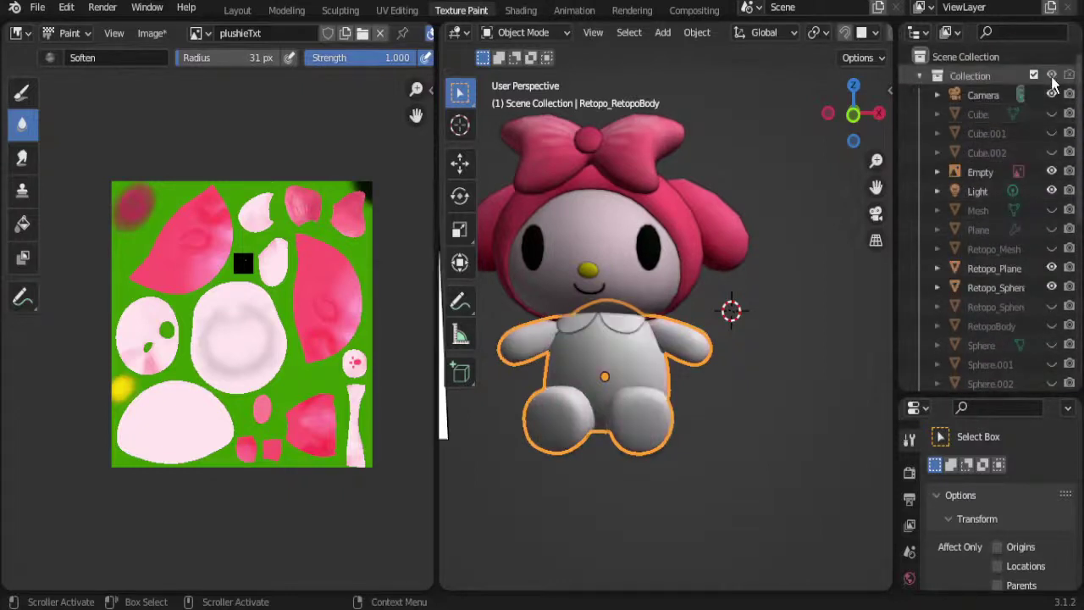
{"action": "left_click", "coordinate": [619, 327]}
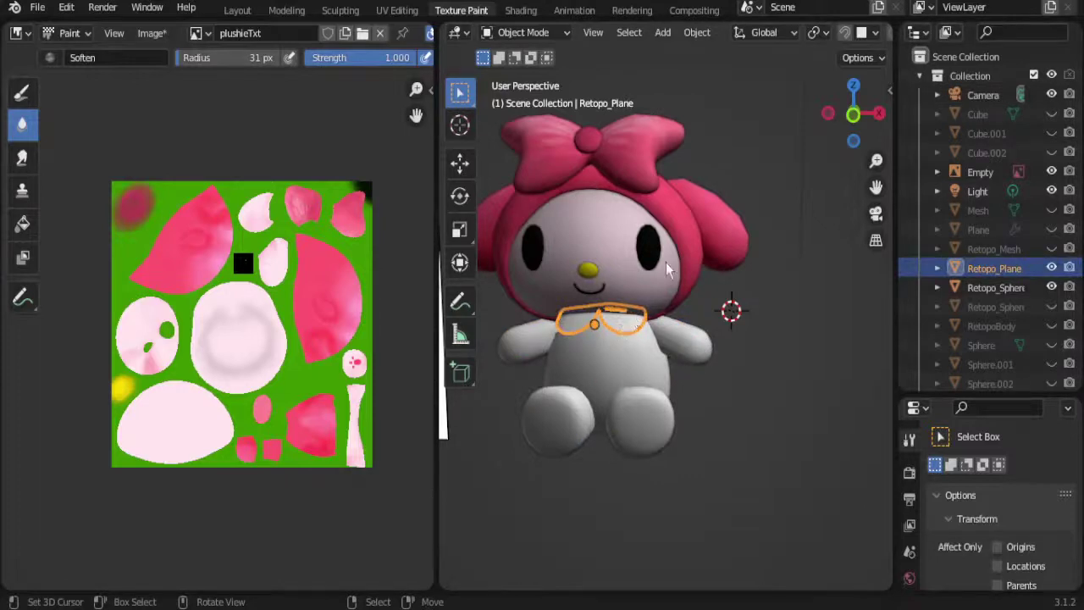
{"action": "key", "text": "m"}
{"action": "left_click", "coordinate": [624, 357]}
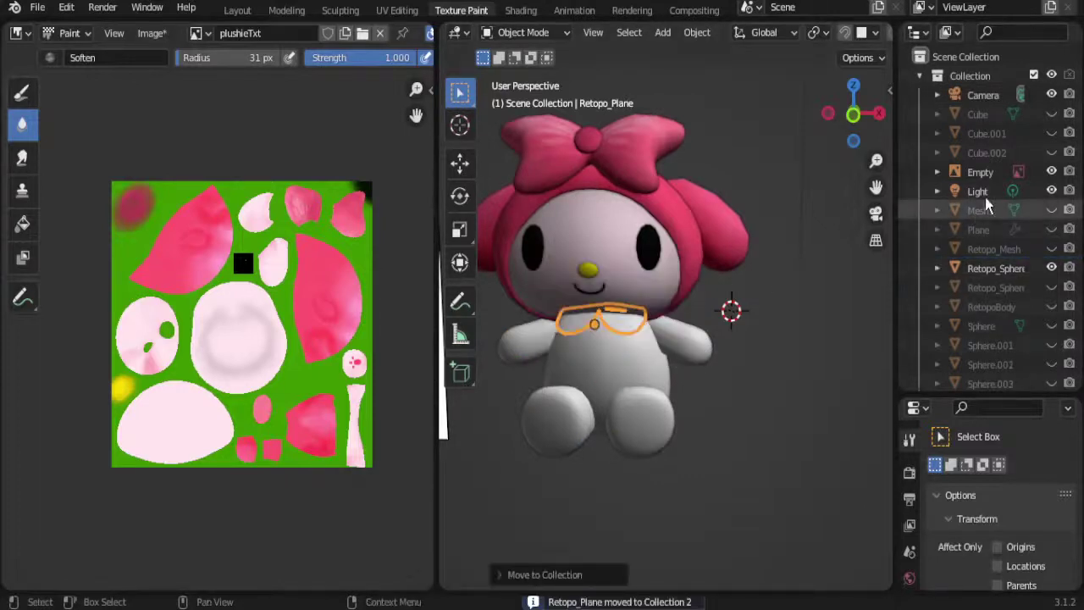
{"action": "scroll", "coordinate": [1008, 245], "scroll_direction": "down", "scroll_amount": 5}
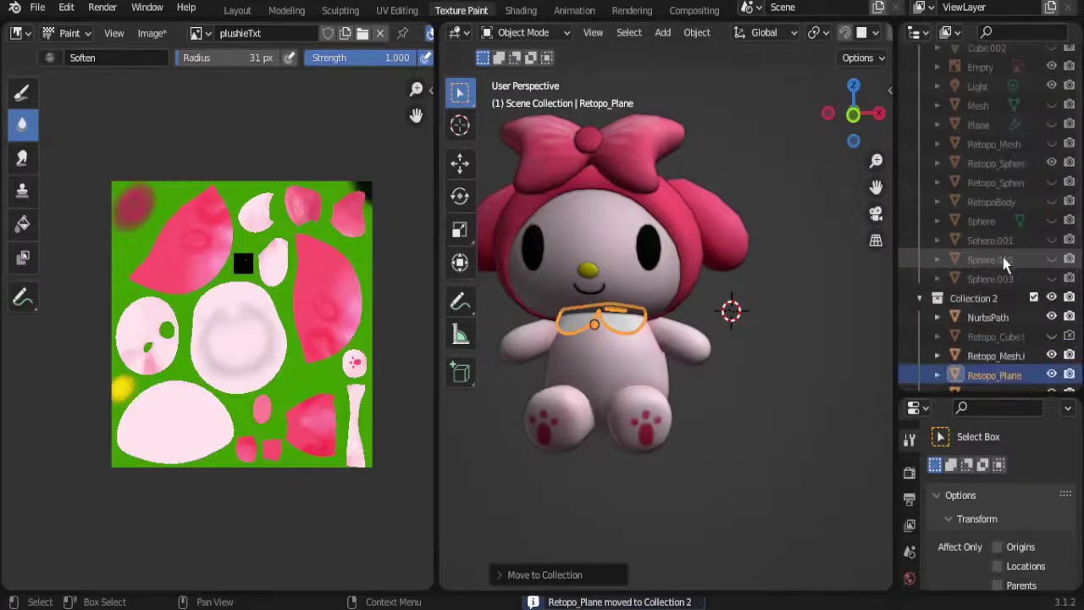
{"action": "scroll", "coordinate": [995, 334], "scroll_direction": "down", "scroll_amount": 2}
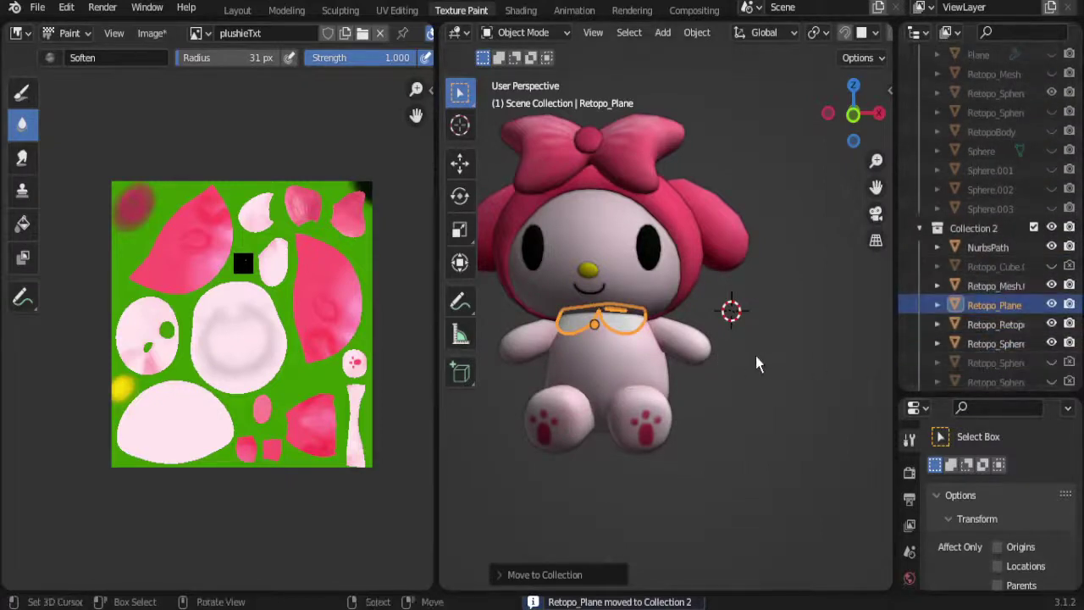
Step: Reselect the collar and put it in Edit Mode to show its mesh
{"action": "left_click", "coordinate": [732, 389]}
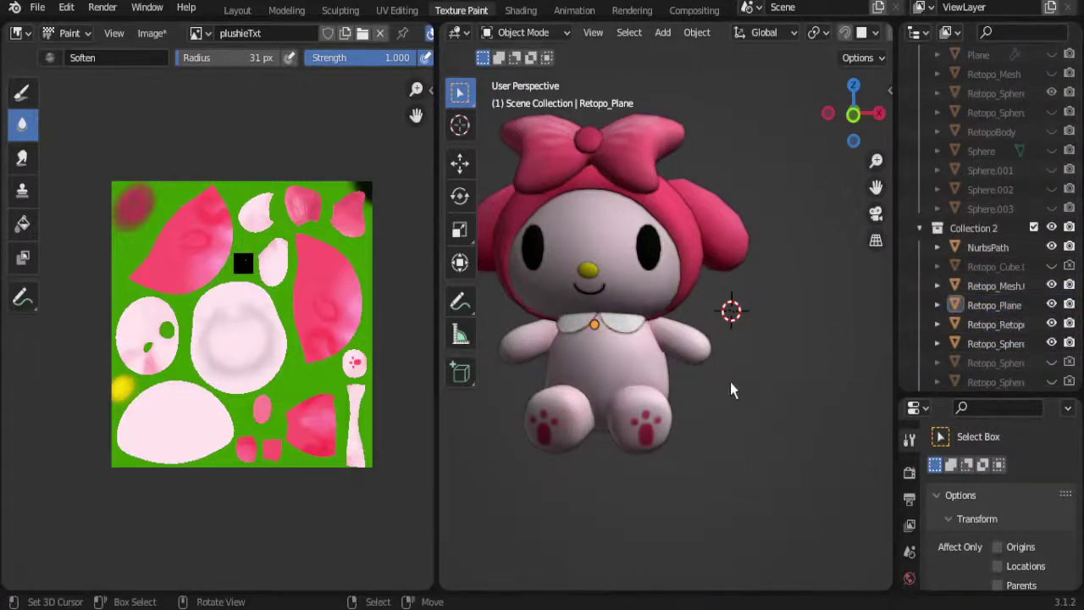
{"action": "left_click", "coordinate": [631, 332]}
{"action": "key", "text": "Tab"}
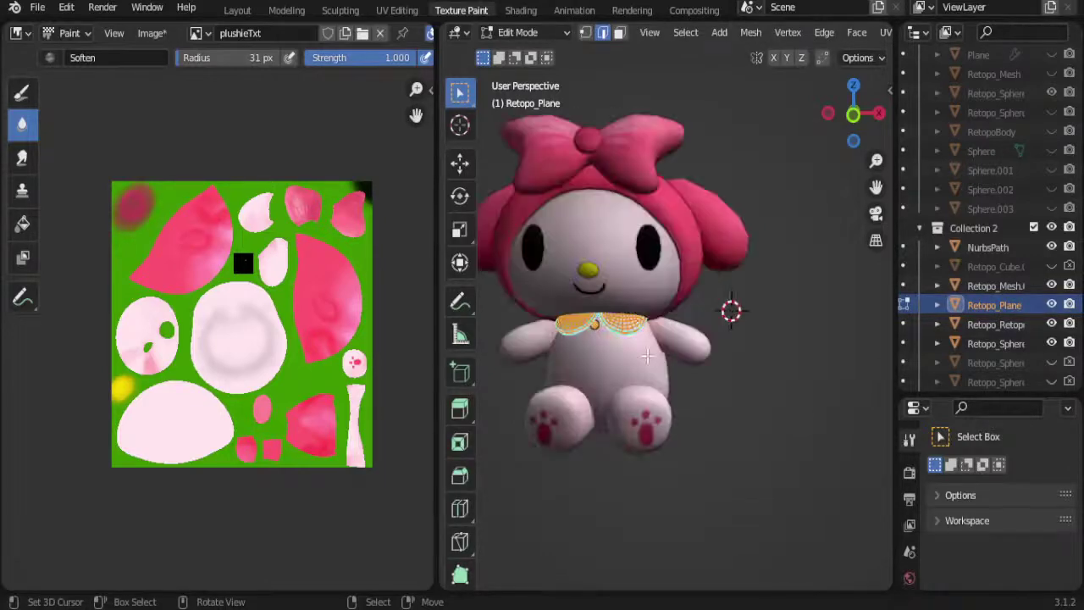
{"action": "scroll", "coordinate": [692, 362], "scroll_direction": "up", "scroll_amount": 3}
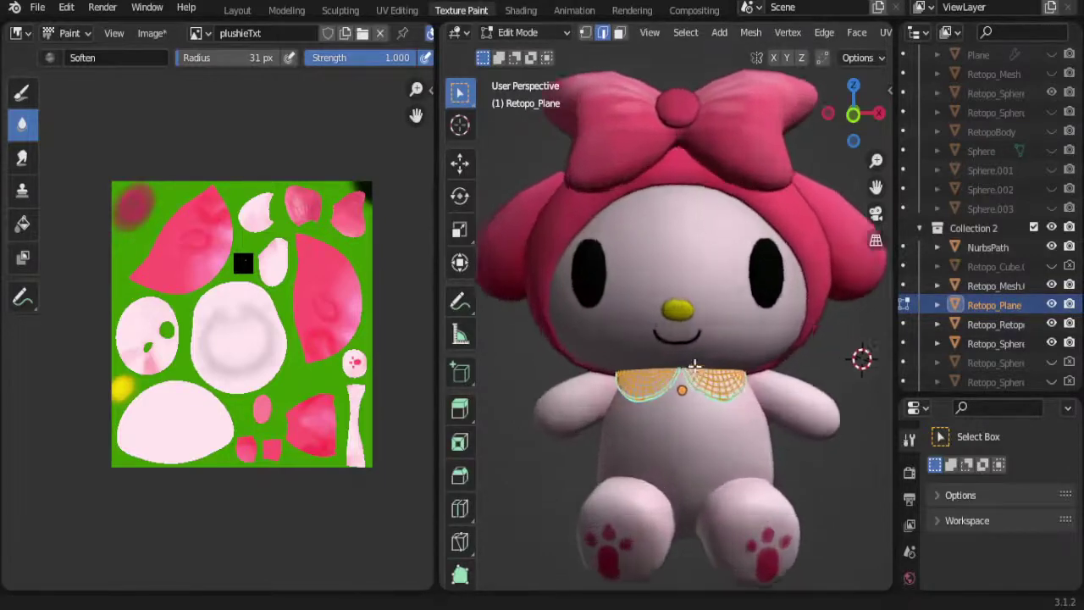
{"action": "scroll", "coordinate": [695, 362], "scroll_direction": "up", "scroll_amount": 4}
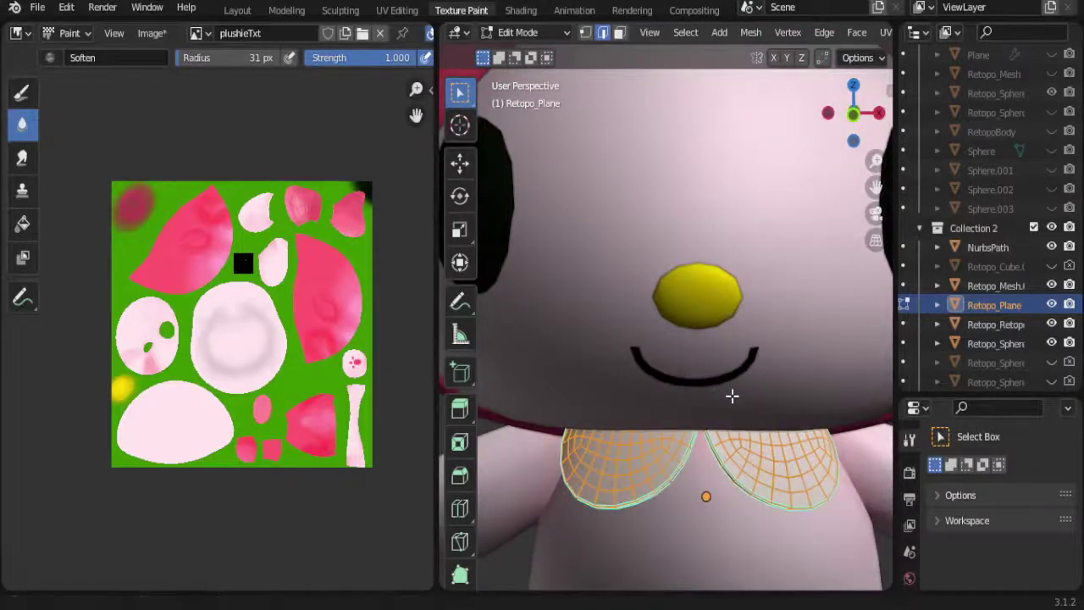
Step: In the Layout workspace, leave local view and frame the collar's mesh from the right side
{"action": "left_click", "coordinate": [237, 10]}
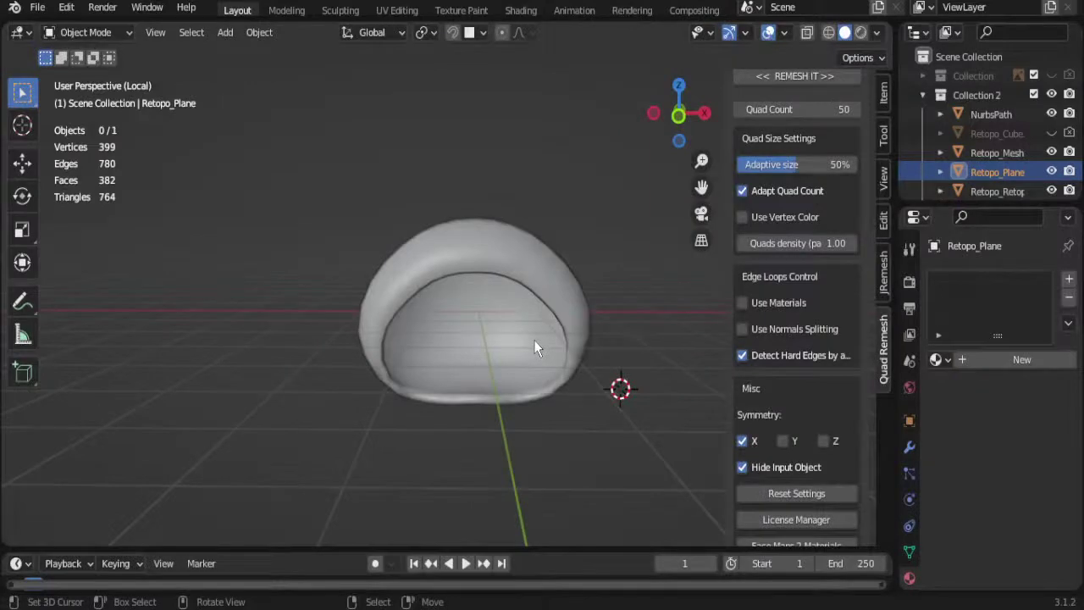
{"action": "key", "text": "KP_Divide"}
{"action": "key", "text": "KP_1"}
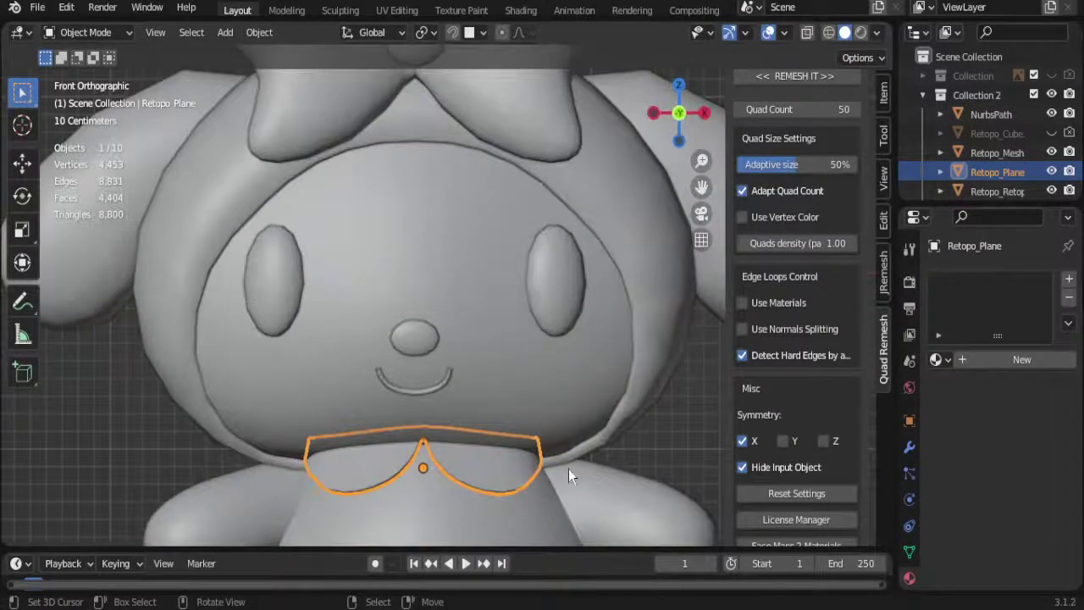
{"action": "key", "text": "Tab"}
{"action": "mouse_move", "coordinate": [563, 464]}
{"action": "middle_mouse_down"}
{"action": "mouse_move", "coordinate": [306, 413]}
{"action": "mouse_move", "coordinate": [235, 423]}
{"action": "mouse_move", "coordinate": [310, 452]}
{"action": "mouse_move", "coordinate": [404, 447]}
{"action": "middle_mouse_up"}
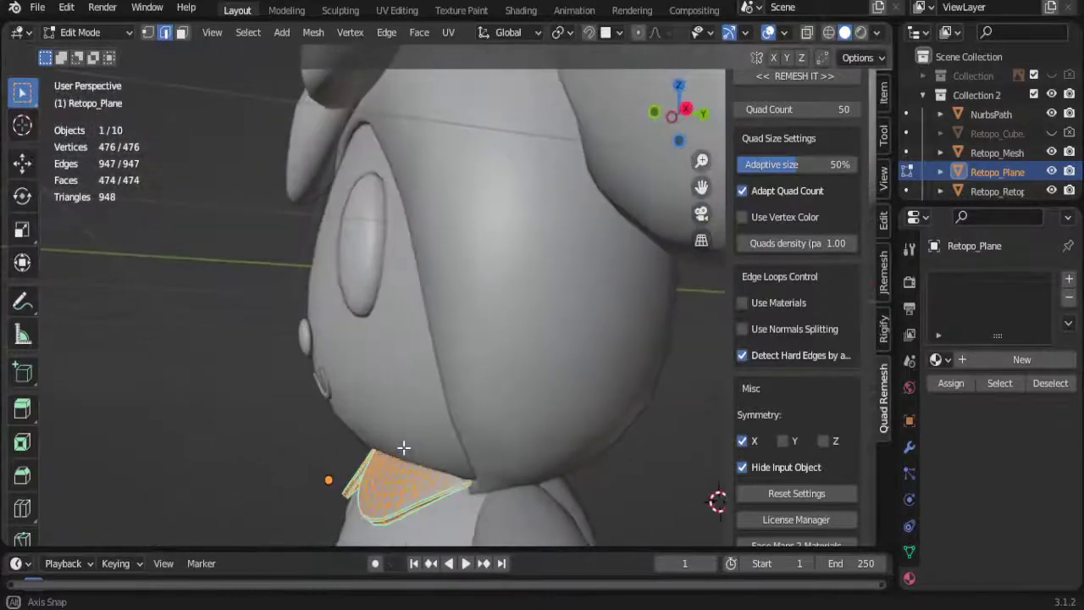
{"action": "key", "text": "Tab"}
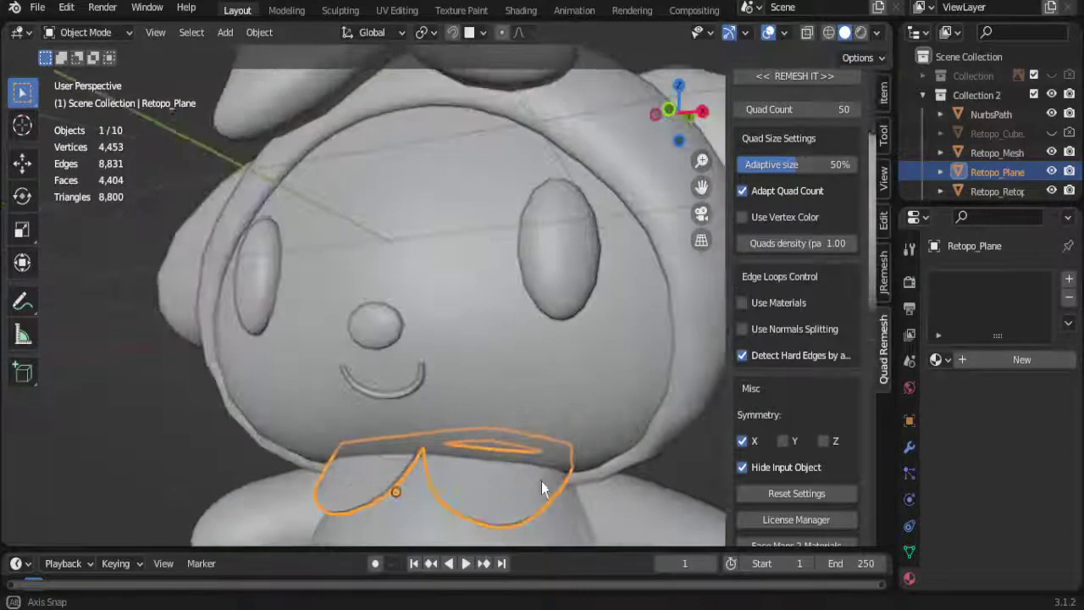
{"action": "middle_click_drag", "start_coordinate": [493, 484], "coordinate": [385, 463], "text": "alt"}
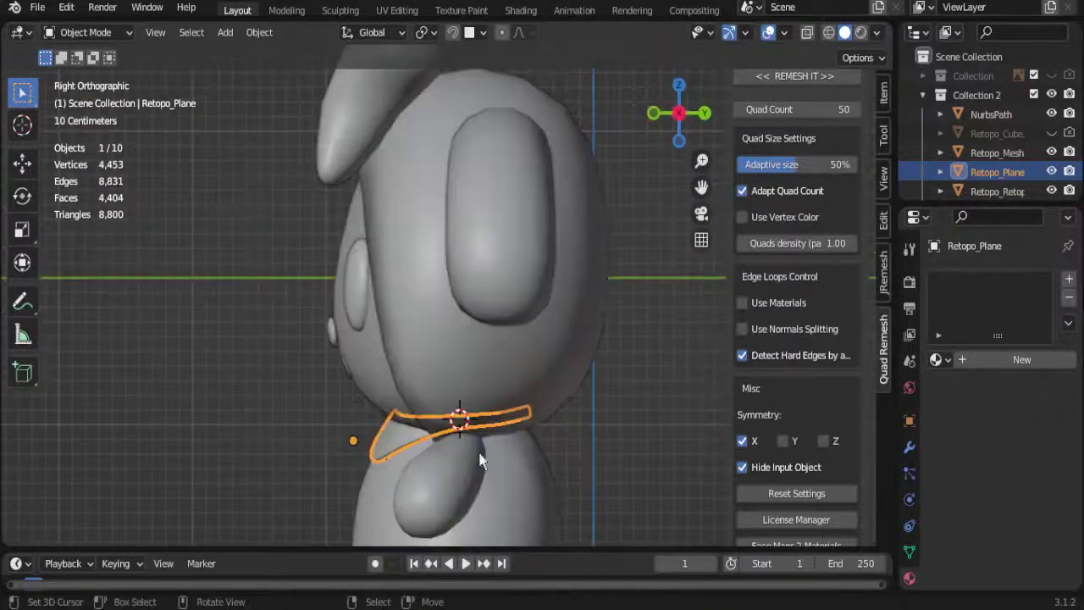
{"action": "key", "text": "Tab"}
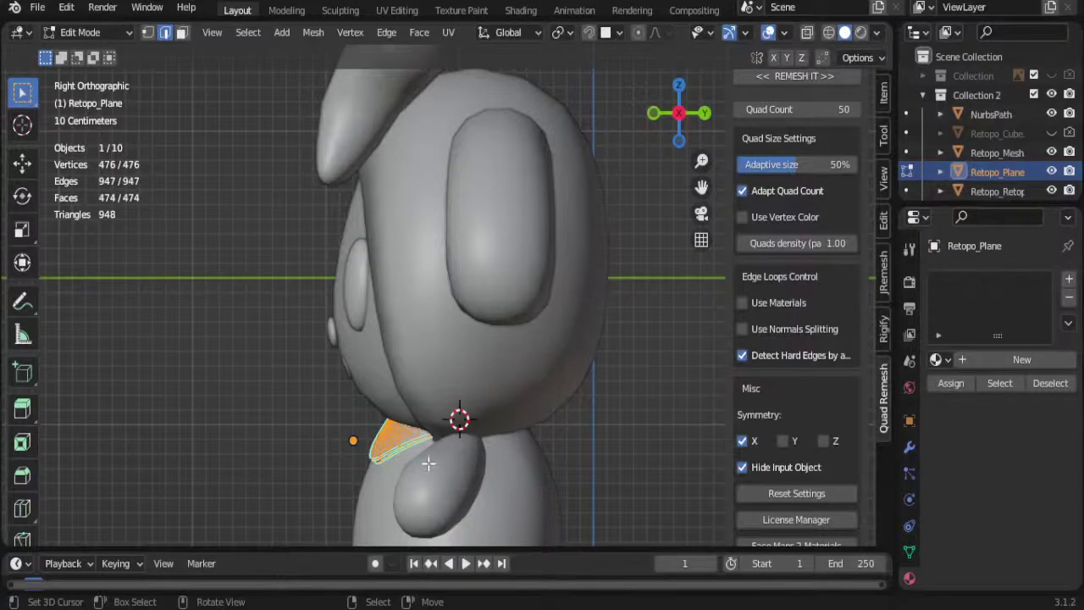
{"action": "mouse_move", "coordinate": [428, 462]}
{"action": "middle_mouse_down"}
{"action": "mouse_move", "coordinate": [551, 465]}
{"action": "mouse_move", "coordinate": [404, 434]}
{"action": "middle_mouse_up"}
{"action": "key", "text": "KP_3"}
Step: With X-ray on, box-select the collar band's rear vertices and reshape them using proportional editing
{"action": "left_click", "coordinate": [809, 33]}
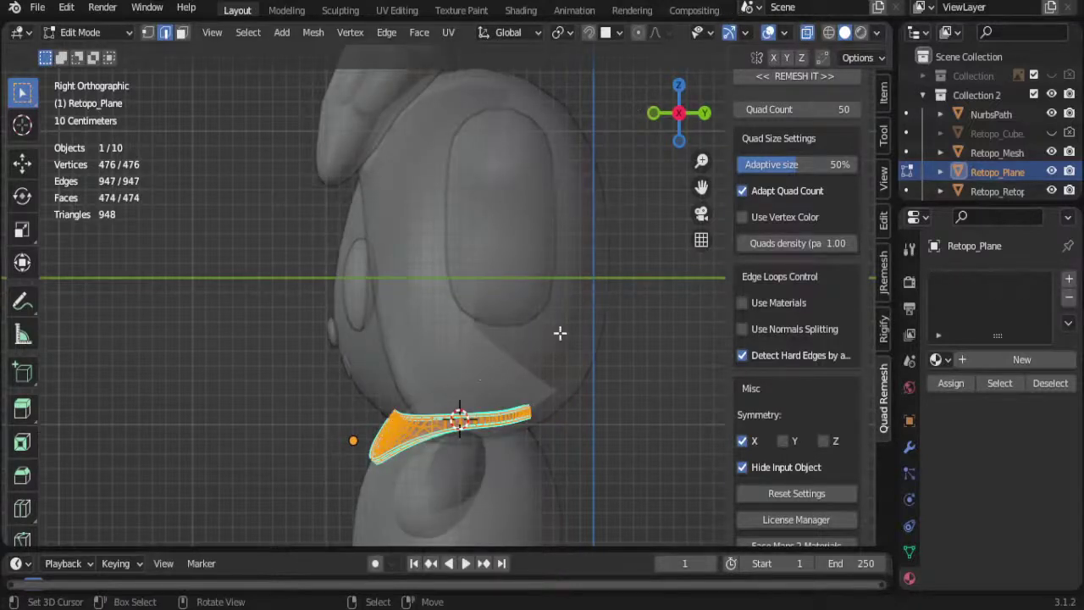
{"action": "key", "text": "1"}
{"action": "left_click_drag", "start_coordinate": [485, 356], "coordinate": [581, 454]}
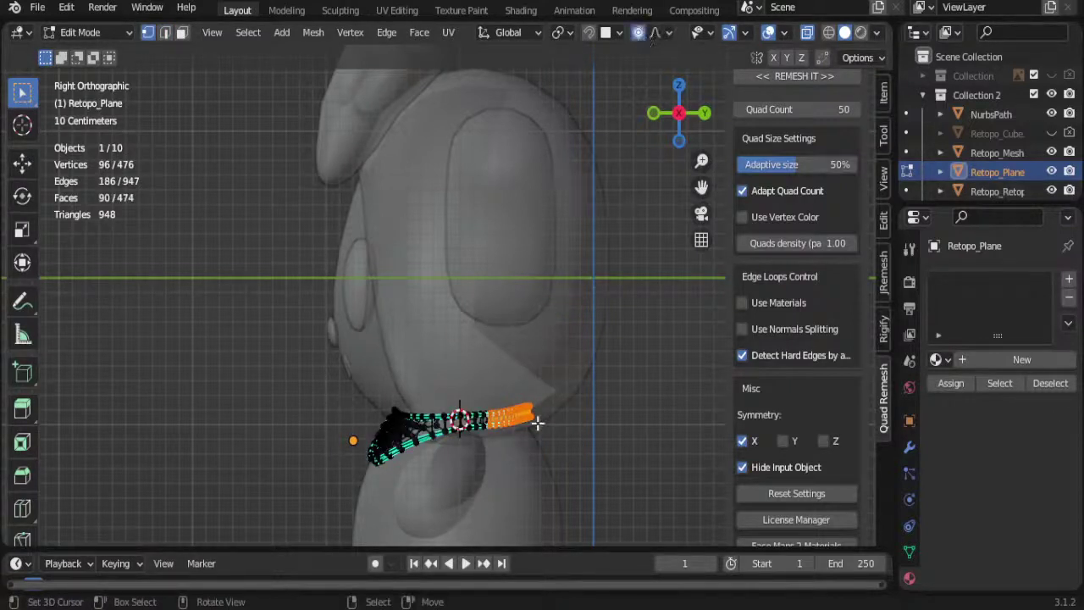
{"action": "key", "text": "g"}
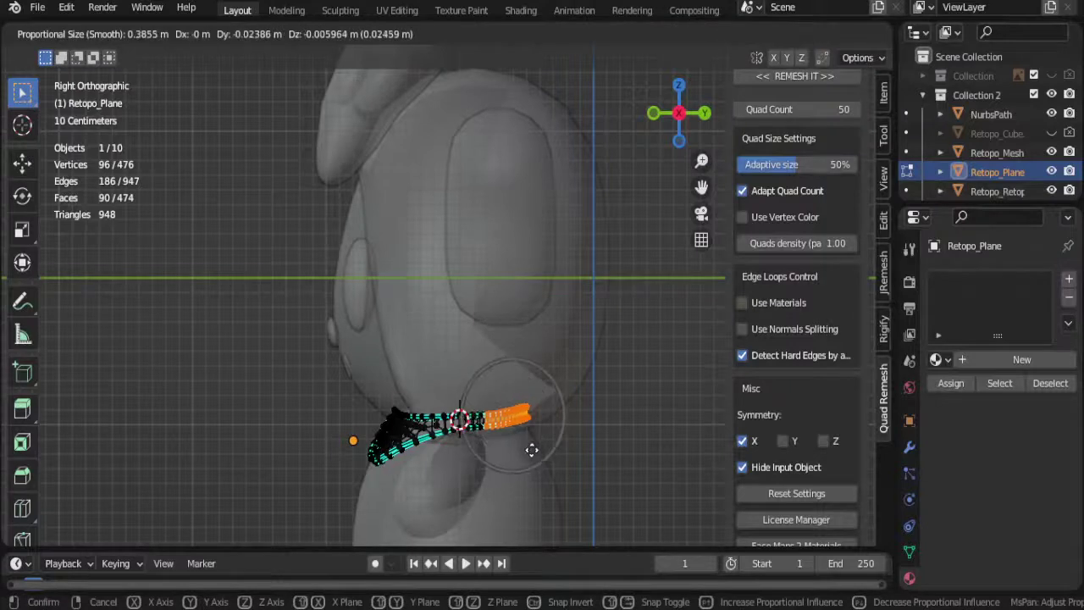
{"action": "scroll", "coordinate": [532, 450], "scroll_direction": "down", "scroll_amount": 8}
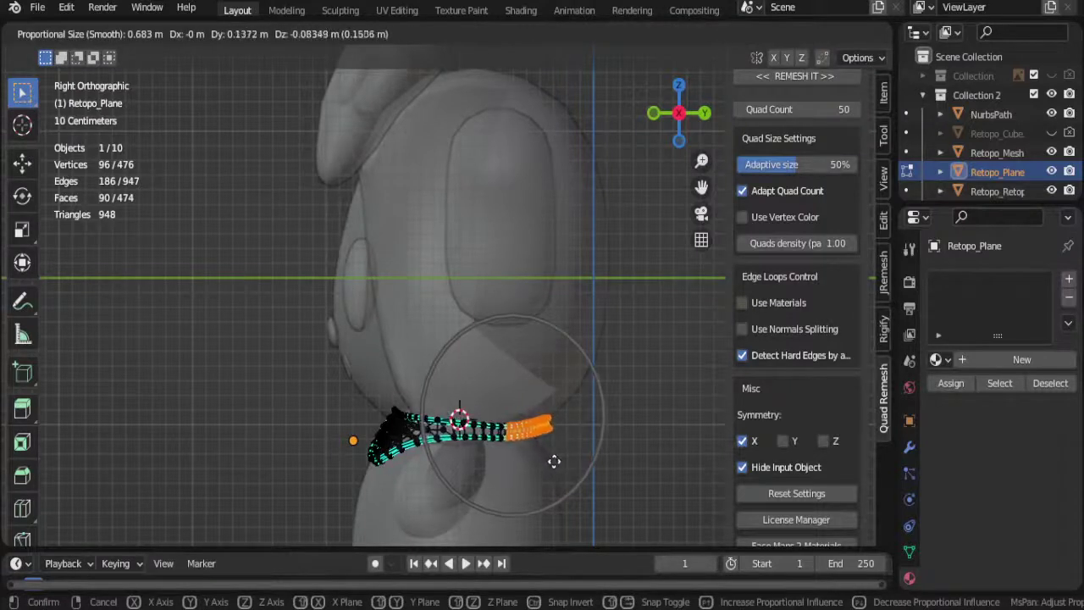
{"action": "left_click", "coordinate": [558, 462]}
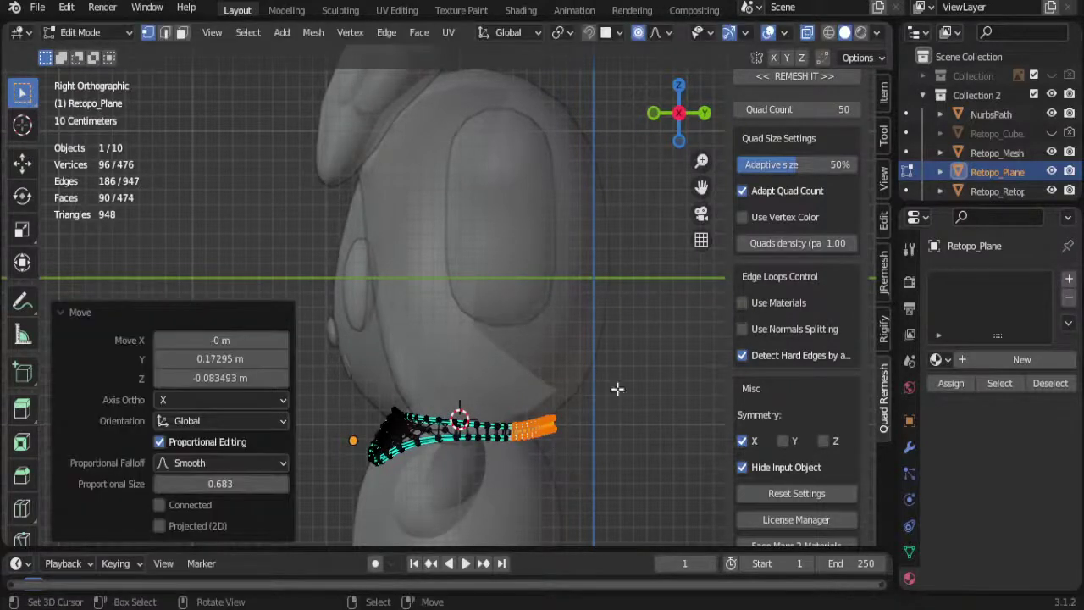
{"action": "left_click", "coordinate": [807, 32]}
Step: Deselect everything, frame head and body, and select the collar strip for mesh editing
{"action": "key", "text": "Tab"}
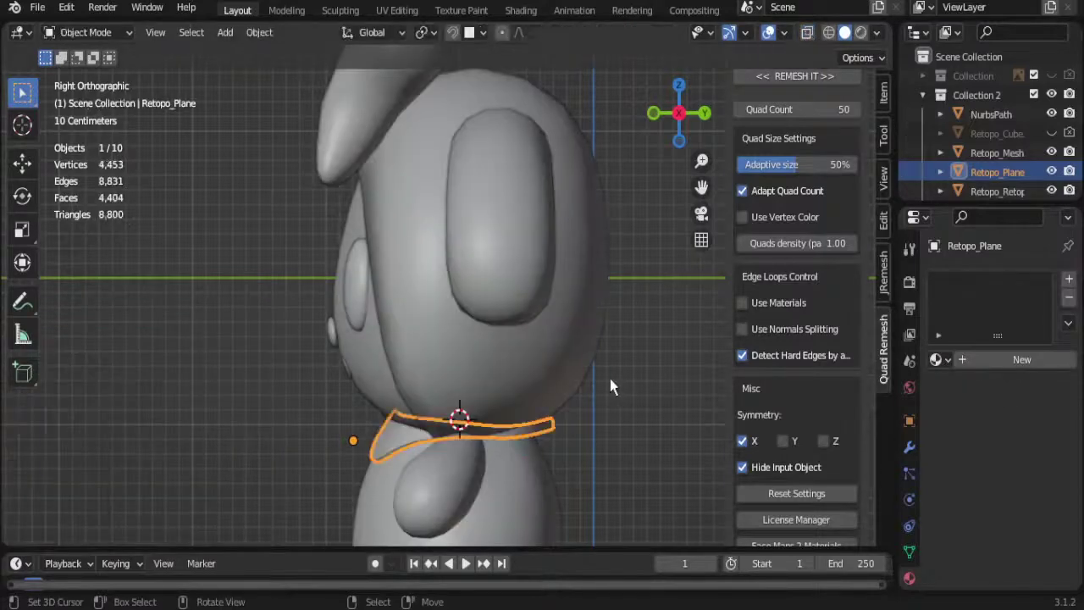
{"action": "key", "text": "alt+a"}
{"action": "scroll", "coordinate": [617, 408], "scroll_direction": "up", "scroll_amount": 5}
{"action": "middle_click_drag", "start_coordinate": [617, 408], "coordinate": [575, 415]}
{"action": "scroll", "coordinate": [575, 414], "scroll_direction": "down", "scroll_amount": 4}
{"action": "mouse_move", "coordinate": [507, 378]}
{"action": "middle_mouse_down"}
{"action": "mouse_move", "coordinate": [467, 368]}
{"action": "mouse_move", "coordinate": [453, 322]}
{"action": "mouse_move", "coordinate": [402, 327]}
{"action": "middle_mouse_up"}
{"action": "left_click", "coordinate": [484, 376]}
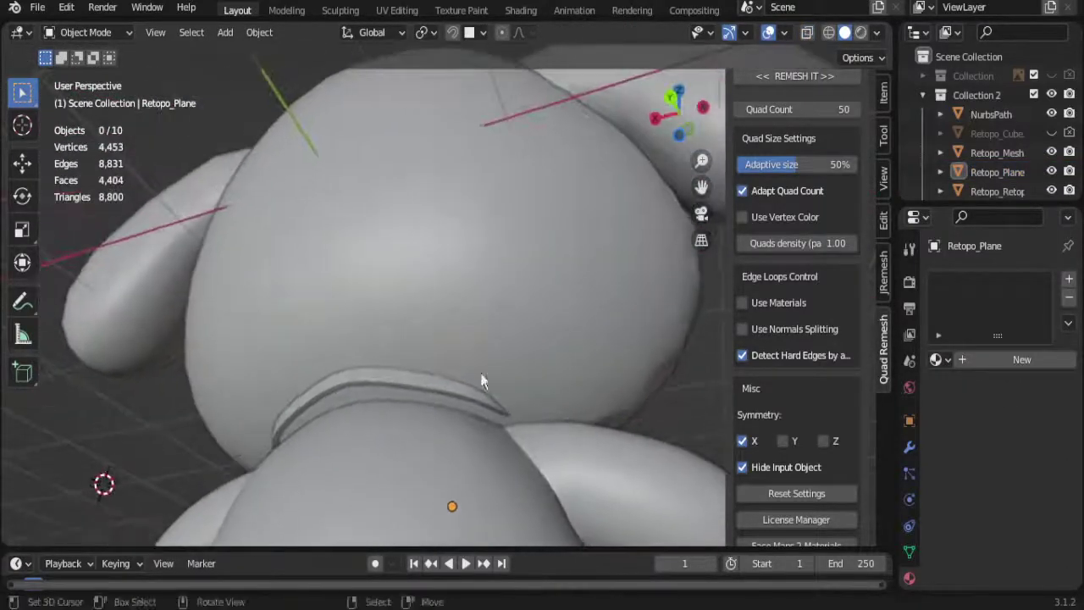
{"action": "key", "text": "Tab"}
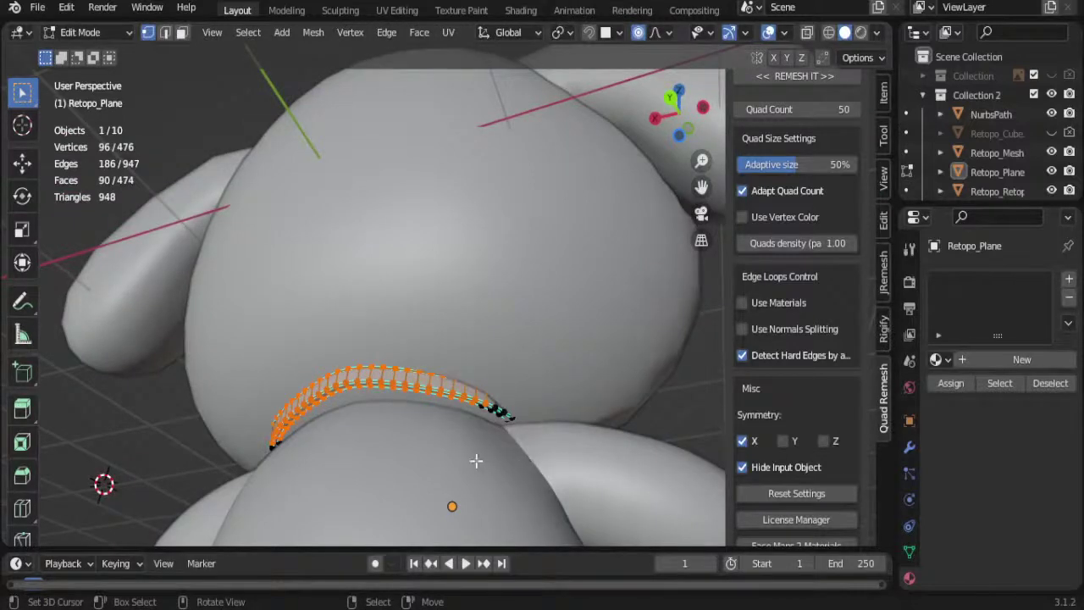
Step: Lower the collar strip along the Z axis and fine-tune its position
{"action": "key", "text": "g"}
{"action": "key", "text": "z"}
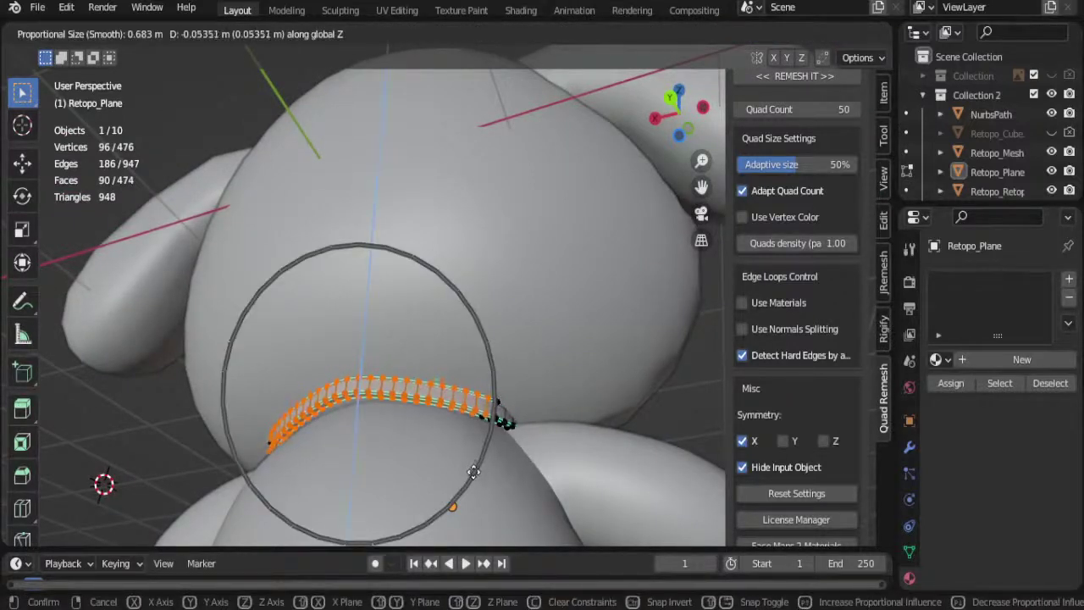
{"action": "left_click", "coordinate": [472, 474]}
{"action": "mouse_move", "coordinate": [472, 474]}
{"action": "middle_mouse_down"}
{"action": "mouse_move", "coordinate": [686, 494]}
{"action": "mouse_move", "coordinate": [445, 438]}
{"action": "mouse_move", "coordinate": [429, 448]}
{"action": "mouse_move", "coordinate": [497, 471]}
{"action": "mouse_move", "coordinate": [499, 443]}
{"action": "mouse_move", "coordinate": [467, 440]}
{"action": "mouse_move", "coordinate": [496, 440]}
{"action": "middle_mouse_up"}
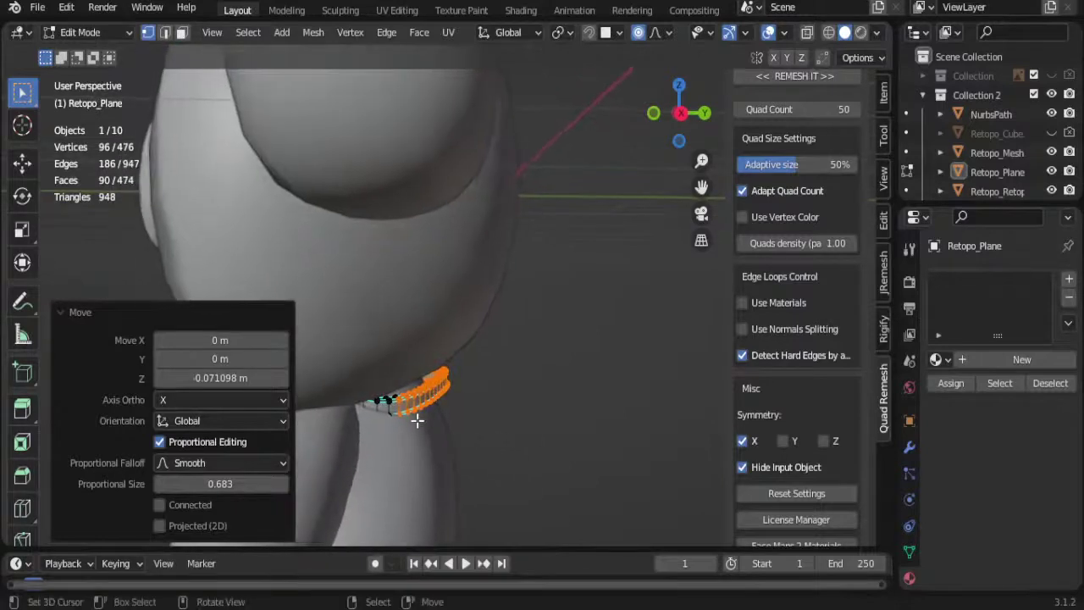
{"action": "key", "text": "g"}
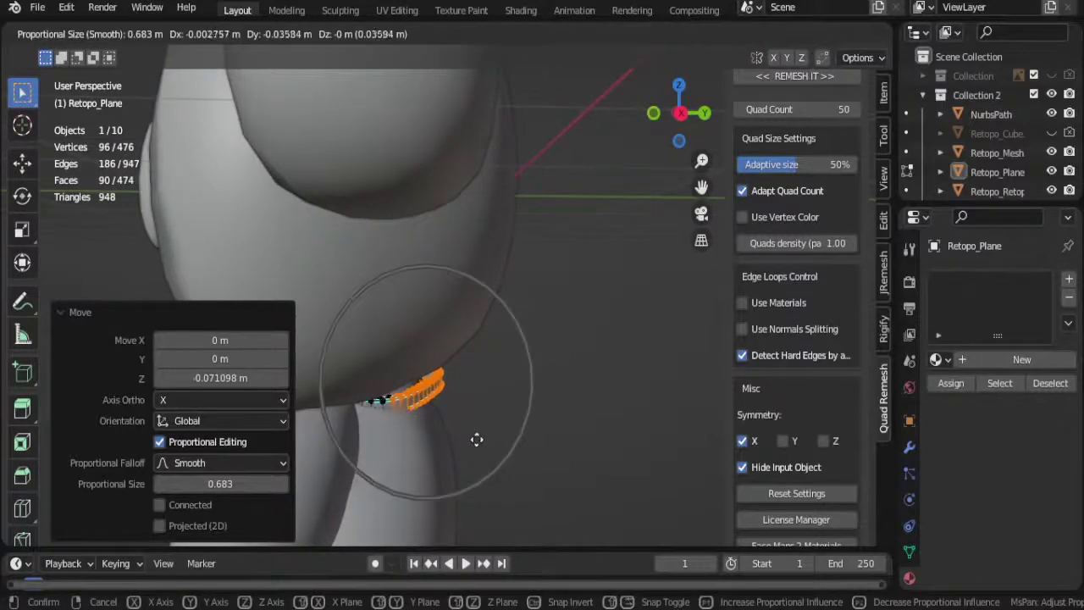
{"action": "left_click", "coordinate": [472, 432]}
{"action": "mouse_move", "coordinate": [469, 428]}
{"action": "middle_mouse_down"}
{"action": "mouse_move", "coordinate": [416, 414]}
{"action": "mouse_move", "coordinate": [423, 420]}
{"action": "middle_mouse_up"}
Step: Stretch the collar strip taller along Z by a factor of 1.509
{"action": "key", "text": "s"}
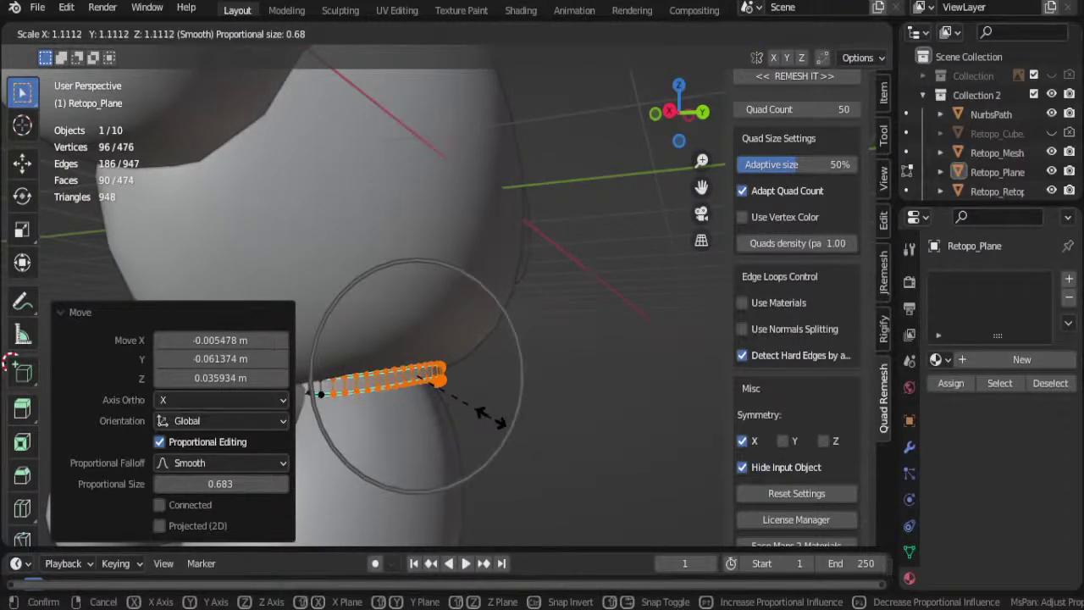
{"action": "key", "text": "z"}
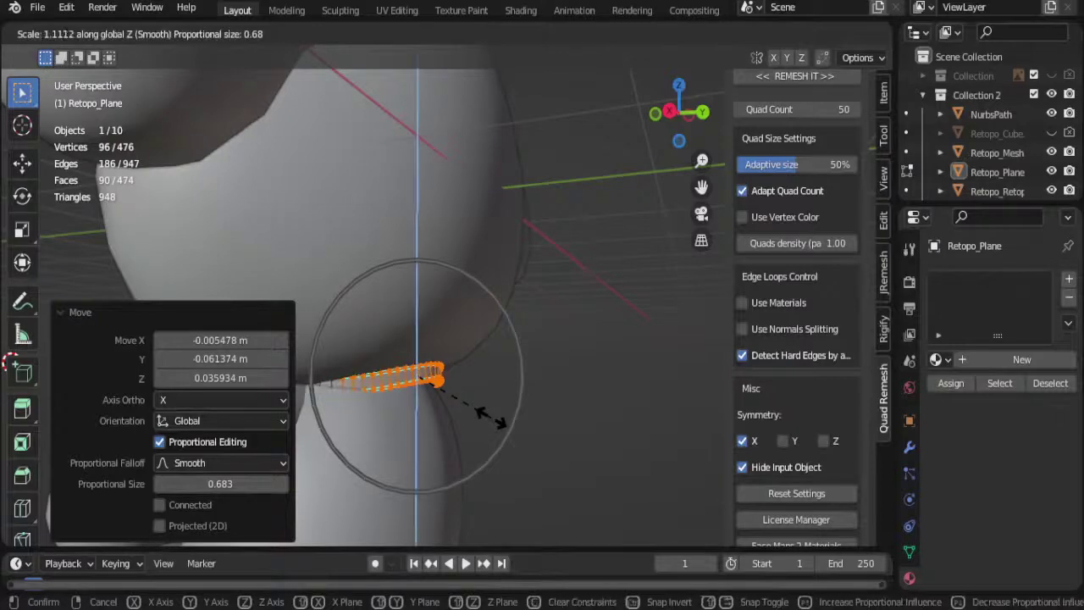
{"action": "left_click", "coordinate": [508, 431]}
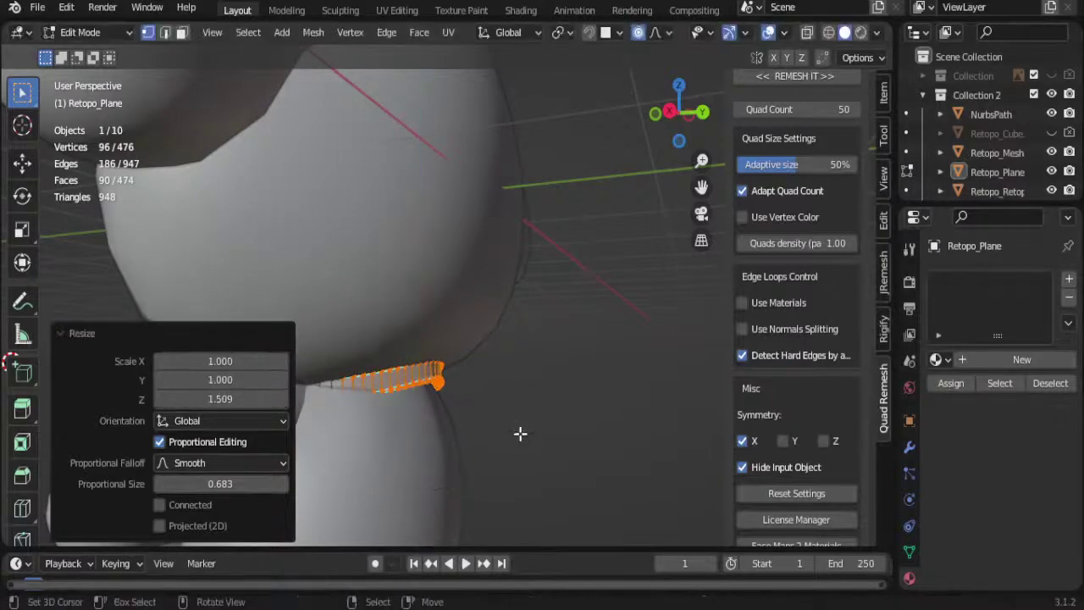
{"action": "mouse_move", "coordinate": [520, 432]}
{"action": "middle_mouse_down"}
{"action": "mouse_move", "coordinate": [393, 431]}
{"action": "mouse_move", "coordinate": [408, 426]}
{"action": "mouse_move", "coordinate": [378, 386]}
{"action": "mouse_move", "coordinate": [513, 393]}
{"action": "mouse_move", "coordinate": [355, 400]}
{"action": "mouse_move", "coordinate": [330, 389]}
{"action": "mouse_move", "coordinate": [334, 398]}
{"action": "middle_mouse_up"}
{"action": "key", "text": "Tab"}
{"action": "key", "text": "Tab"}
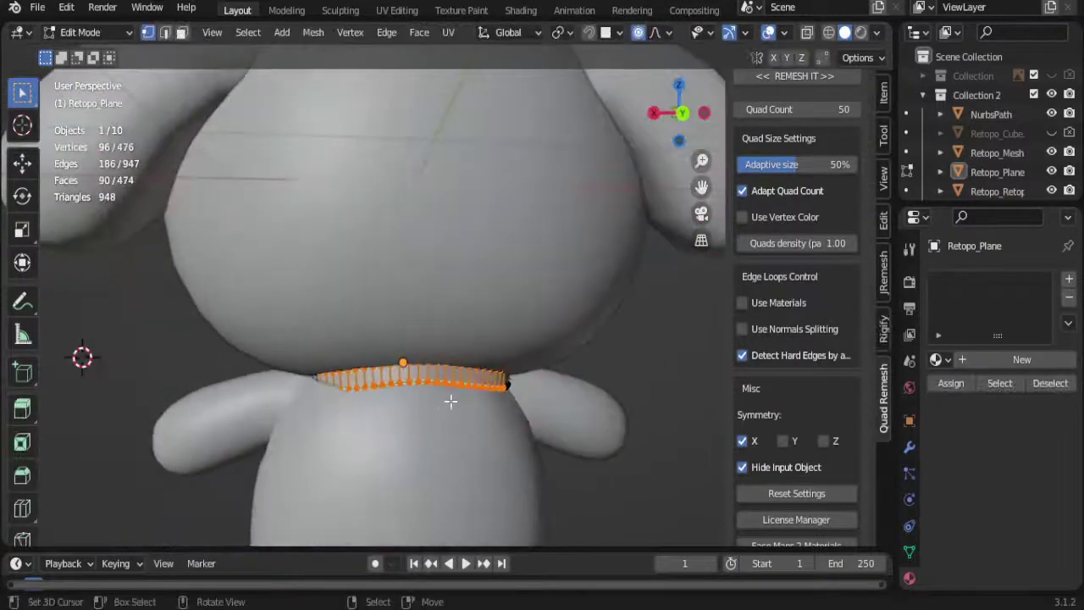
Step: Widen the collar ring along X by 1.115, then view the character from the front
{"action": "key", "text": "s"}
{"action": "key", "text": "x"}
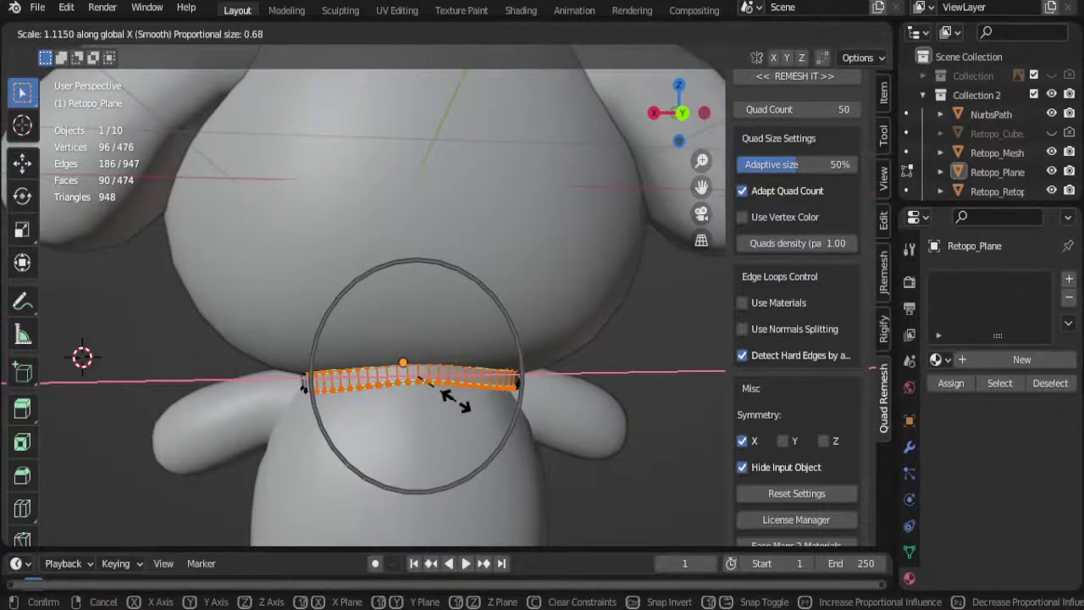
{"action": "left_click", "coordinate": [453, 398]}
{"action": "key", "text": "Tab"}
{"action": "mouse_move", "coordinate": [386, 401]}
{"action": "middle_mouse_down"}
{"action": "mouse_move", "coordinate": [620, 395]}
{"action": "mouse_move", "coordinate": [411, 395]}
{"action": "mouse_move", "coordinate": [554, 395]}
{"action": "mouse_move", "coordinate": [439, 411]}
{"action": "mouse_move", "coordinate": [449, 387]}
{"action": "middle_mouse_up"}
{"action": "key", "text": "KP_1"}
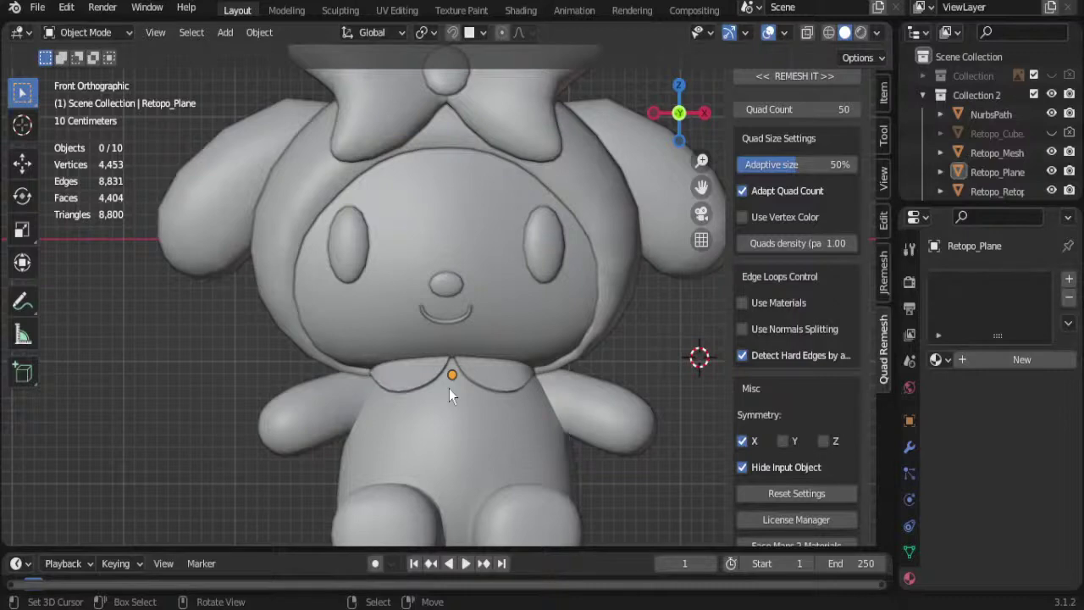
Step: Select the collar's middle vertices under the chin and lower them along Z with smooth falloff
{"action": "left_click", "coordinate": [494, 389]}
{"action": "scroll", "coordinate": [495, 390], "scroll_direction": "up", "scroll_amount": 3}
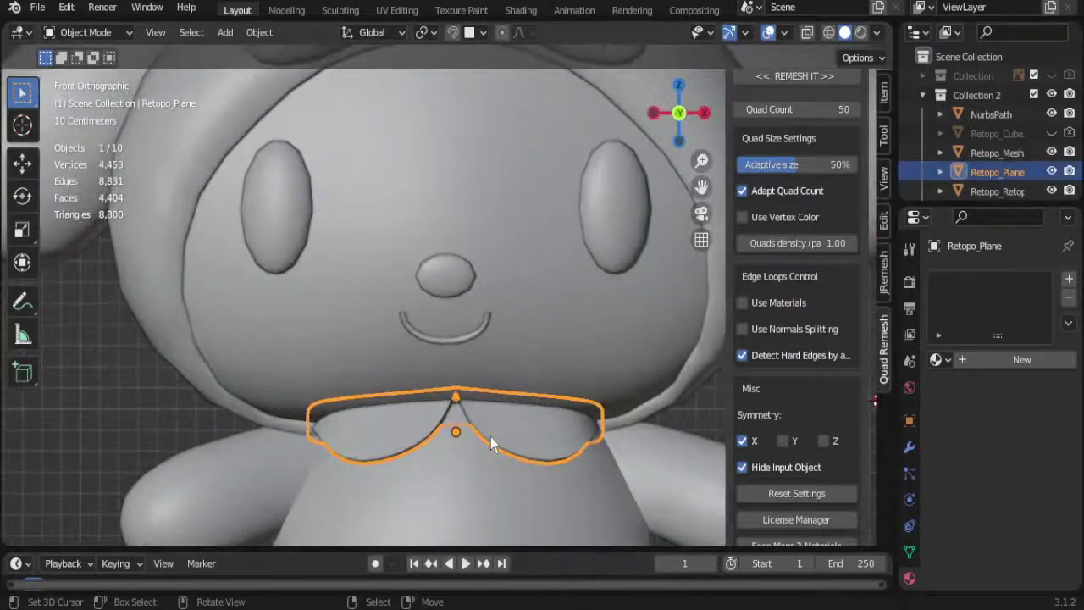
{"action": "key", "text": "Tab"}
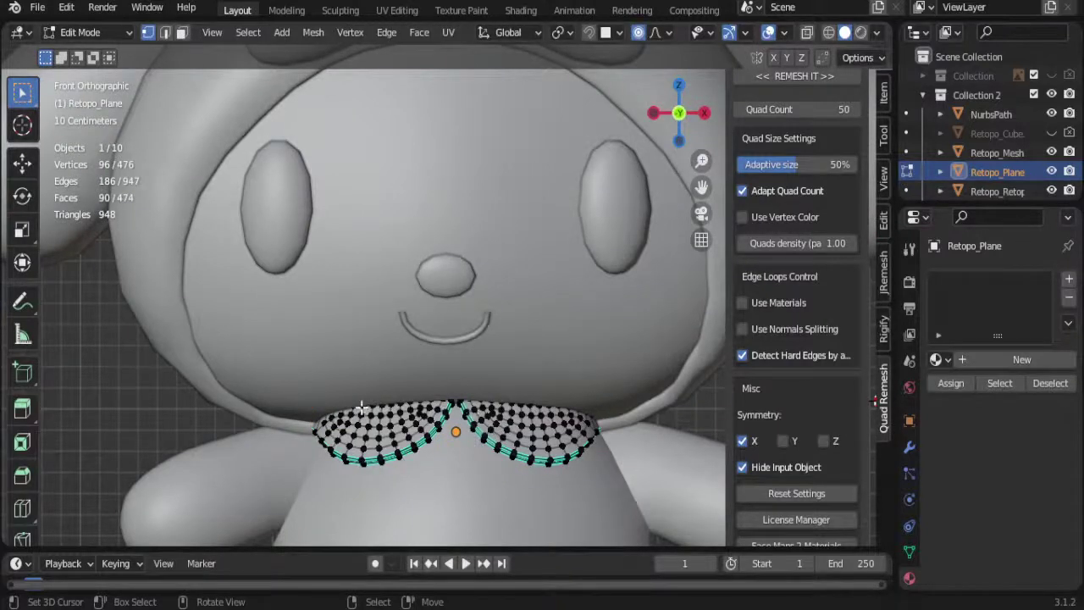
{"action": "left_click_drag", "start_coordinate": [362, 408], "coordinate": [522, 458]}
{"action": "key", "text": "g"}
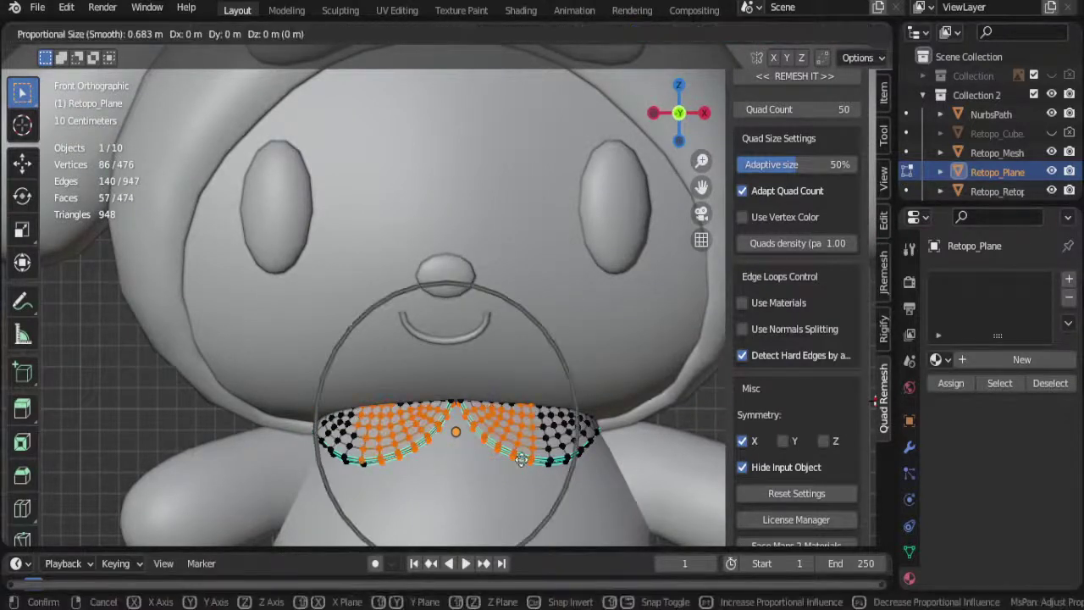
{"action": "scroll", "coordinate": [522, 458], "scroll_direction": "up", "scroll_amount": 3}
{"action": "scroll", "coordinate": [522, 458], "scroll_direction": "up", "scroll_amount": 1}
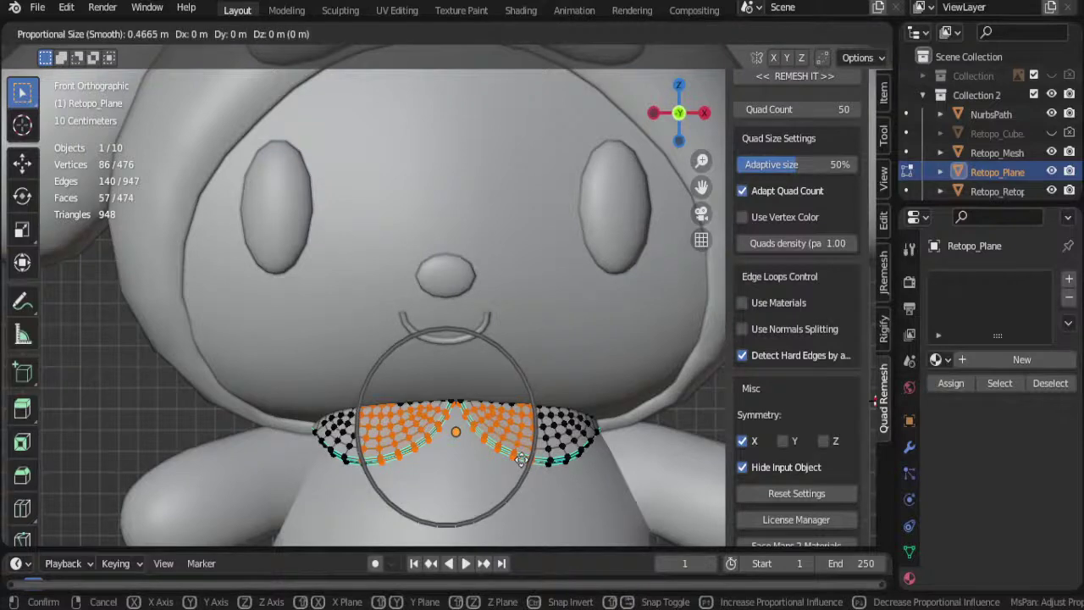
{"action": "key", "text": "z"}
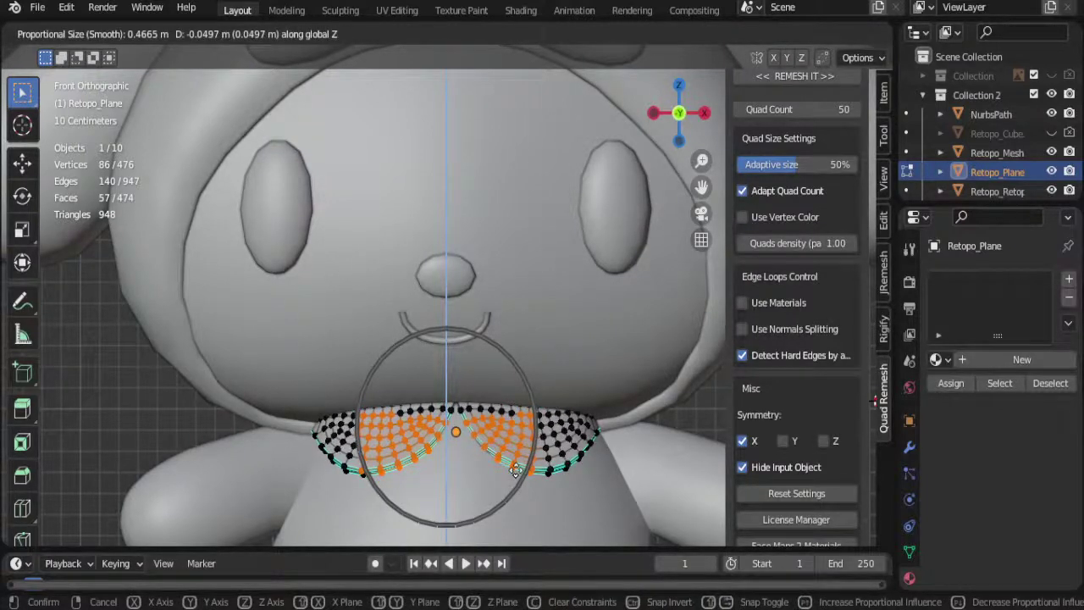
{"action": "left_click", "coordinate": [515, 470]}
{"action": "key", "text": "Tab"}
{"action": "key", "text": "alt+a"}
Step: Adjust the collar's front vertices with a smooth proportional move
{"action": "scroll", "coordinate": [656, 366], "scroll_direction": "up", "scroll_amount": 4}
{"action": "mouse_move", "coordinate": [655, 366]}
{"action": "middle_mouse_down"}
{"action": "mouse_move", "coordinate": [655, 389]}
{"action": "mouse_move", "coordinate": [503, 397]}
{"action": "mouse_move", "coordinate": [508, 337]}
{"action": "mouse_move", "coordinate": [525, 317]}
{"action": "mouse_move", "coordinate": [570, 365]}
{"action": "mouse_move", "coordinate": [600, 375]}
{"action": "mouse_move", "coordinate": [508, 349]}
{"action": "mouse_move", "coordinate": [359, 378]}
{"action": "middle_mouse_up"}
{"action": "scroll", "coordinate": [656, 390], "scroll_direction": "down", "scroll_amount": 3}
{"action": "scroll", "coordinate": [610, 392], "scroll_direction": "down", "scroll_amount": 3}
{"action": "scroll", "coordinate": [503, 397], "scroll_direction": "up", "scroll_amount": 3}
{"action": "key", "text": "Tab"}
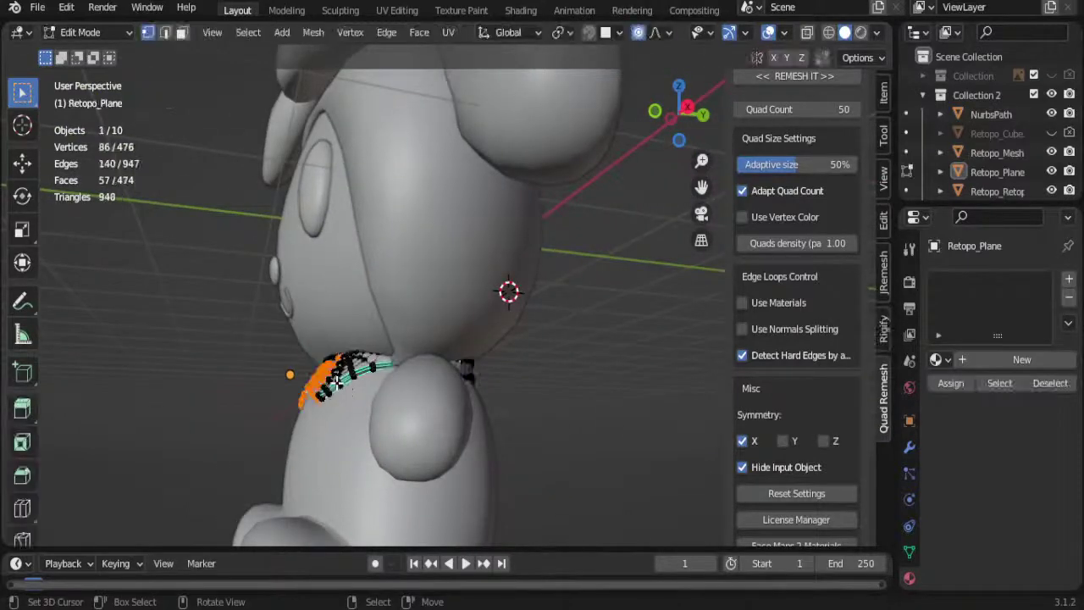
{"action": "key", "text": "g"}
{"action": "scroll", "coordinate": [389, 397], "scroll_direction": "down", "scroll_amount": 2}
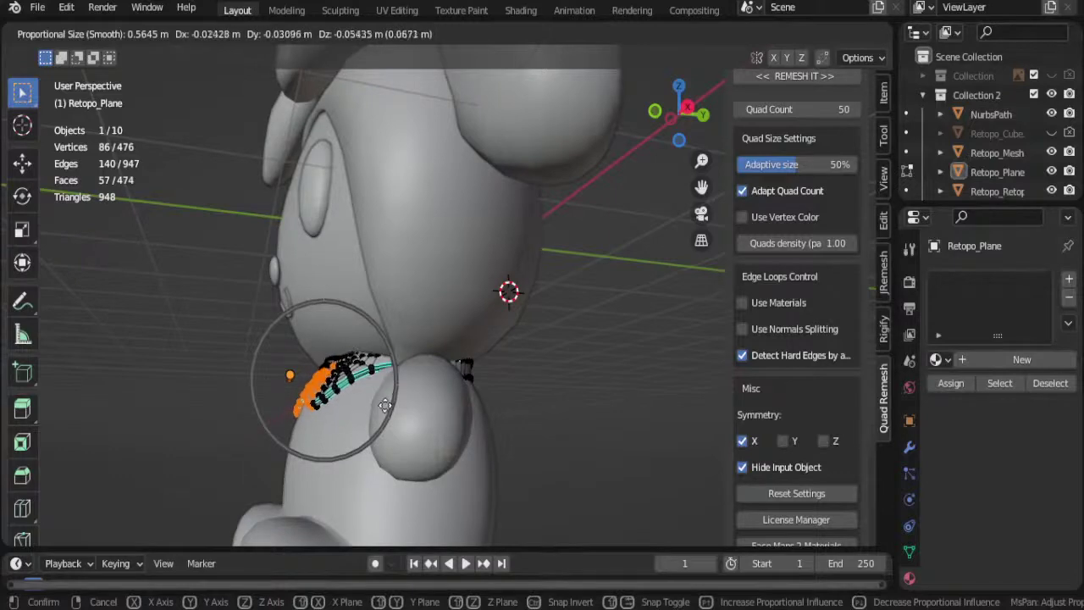
{"action": "left_click", "coordinate": [386, 405]}
{"action": "mouse_move", "coordinate": [385, 406]}
{"action": "middle_mouse_down"}
{"action": "mouse_move", "coordinate": [494, 449]}
{"action": "mouse_move", "coordinate": [377, 468]}
{"action": "middle_mouse_up"}
{"action": "key", "text": "Tab"}
Step: Make further small proportional nudges to the collar's side, ending with the collar selected in Object Mode
{"action": "key", "text": "Tab"}
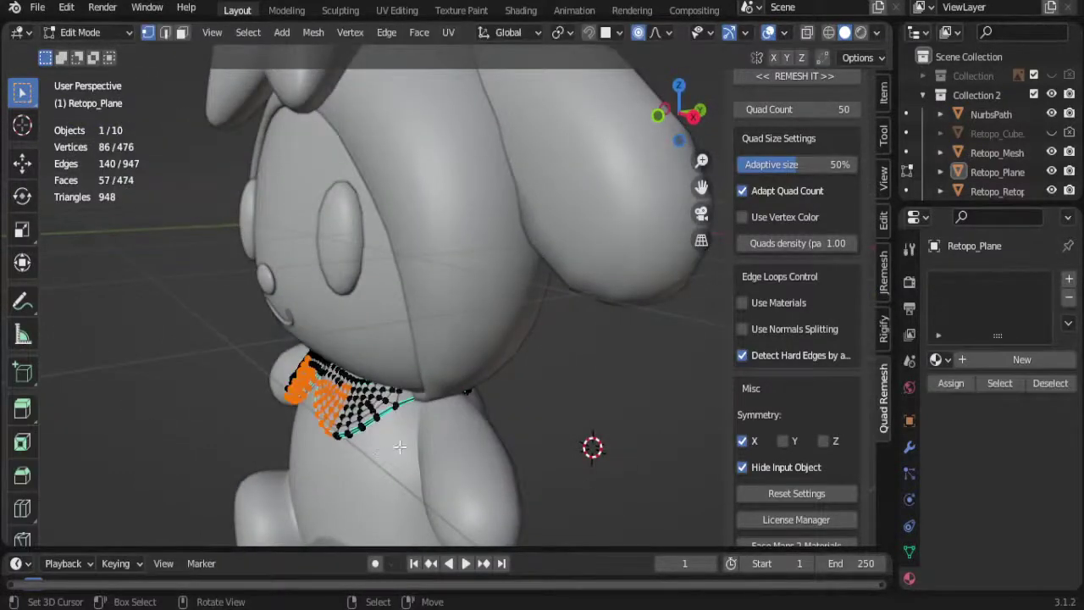
{"action": "key", "text": "g"}
{"action": "left_click", "coordinate": [402, 447]}
{"action": "key", "text": "Tab"}
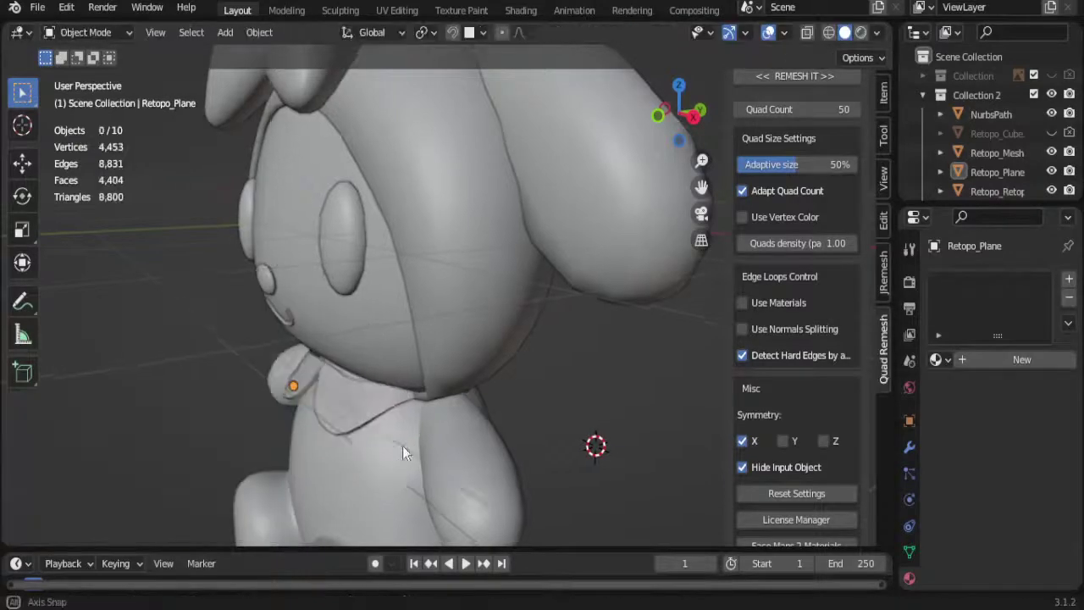
{"action": "mouse_move", "coordinate": [402, 446]}
{"action": "middle_mouse_down"}
{"action": "mouse_move", "coordinate": [443, 440]}
{"action": "mouse_move", "coordinate": [418, 437]}
{"action": "middle_mouse_up"}
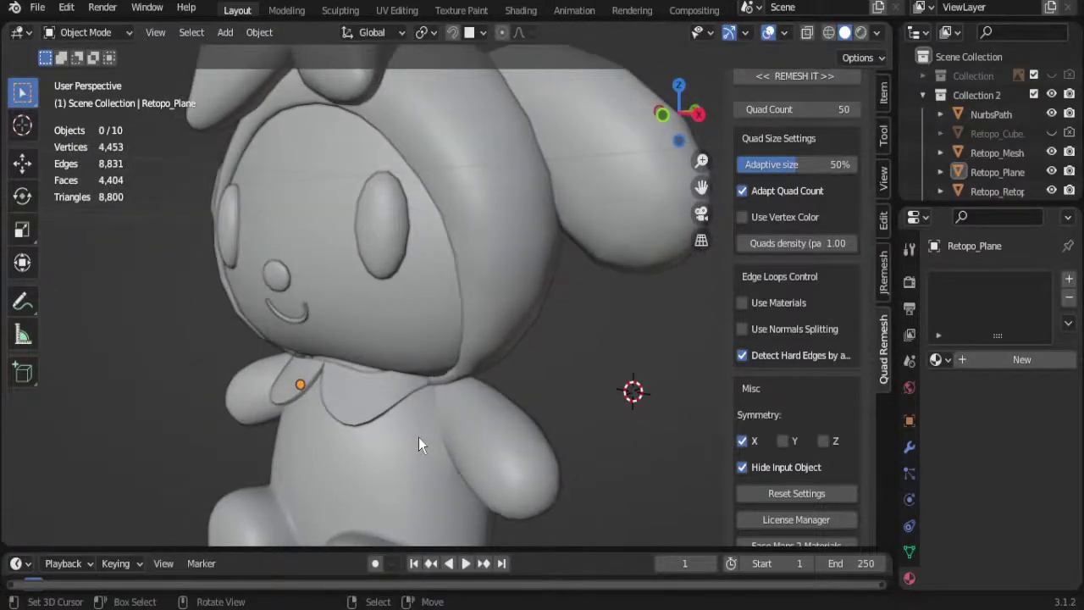
{"action": "key", "text": "Tab"}
{"action": "key", "text": "g"}
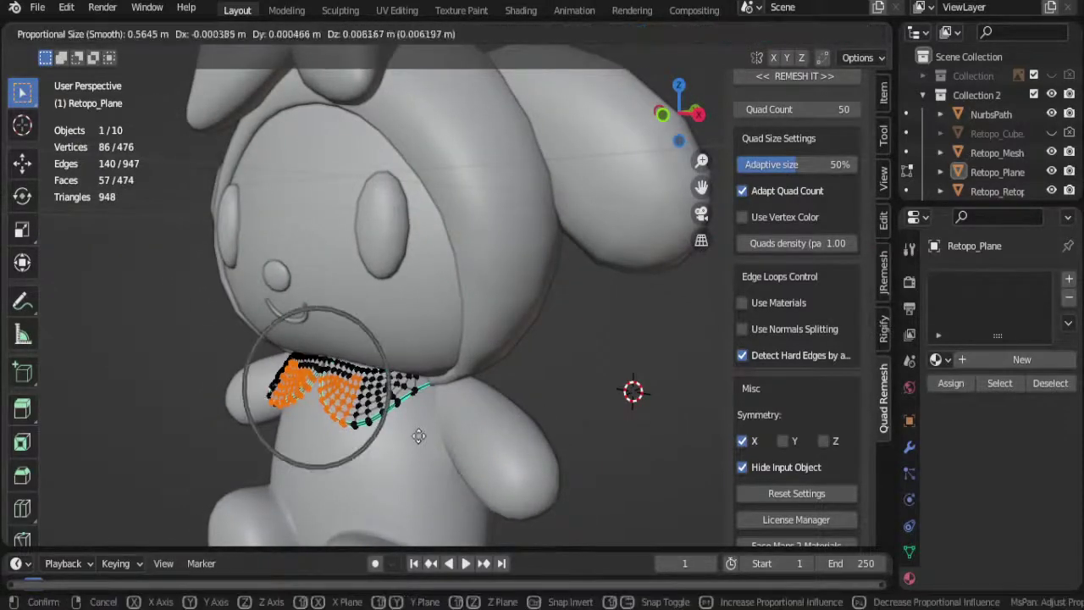
{"action": "left_click", "coordinate": [418, 435]}
{"action": "key", "text": "Tab"}
{"action": "mouse_move", "coordinate": [418, 434]}
{"action": "middle_mouse_down"}
{"action": "mouse_move", "coordinate": [594, 409]}
{"action": "mouse_move", "coordinate": [399, 412]}
{"action": "mouse_move", "coordinate": [426, 437]}
{"action": "mouse_move", "coordinate": [551, 396]}
{"action": "mouse_move", "coordinate": [569, 440]}
{"action": "middle_mouse_up"}
{"action": "key", "text": "Tab"}
{"action": "key", "text": "Tab"}
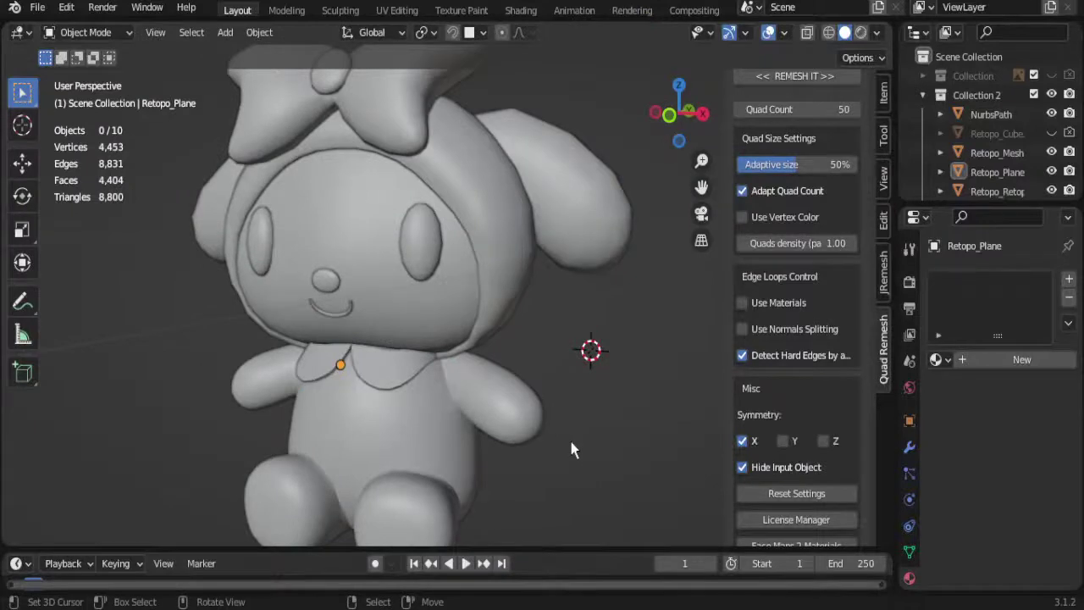
{"action": "left_click", "coordinate": [388, 360]}
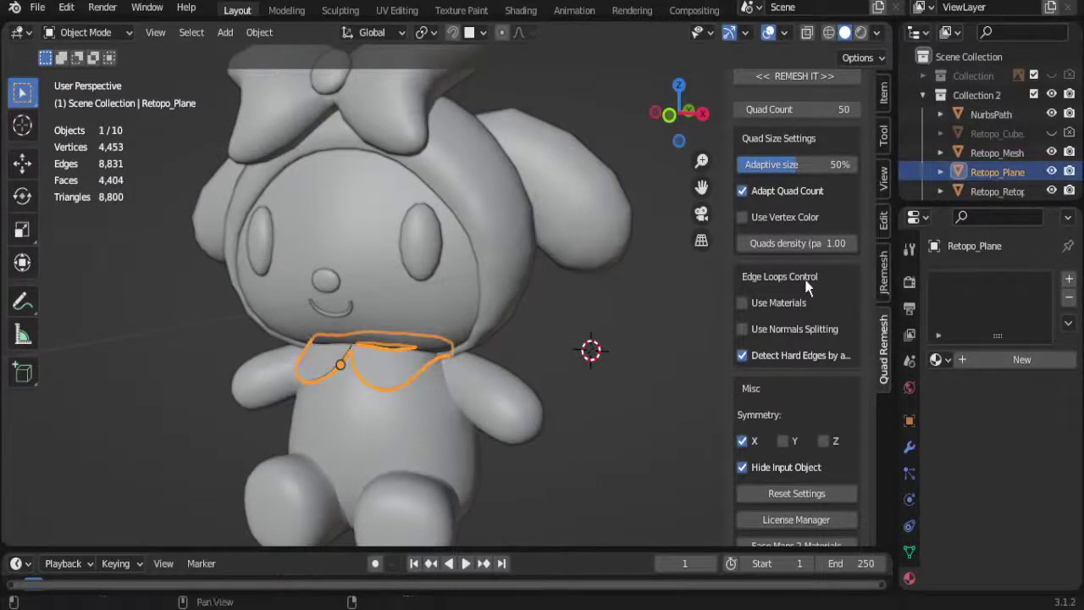
Step: Quad-remesh the collar at 50 quads, inspect its topology, then undo it
{"action": "left_click", "coordinate": [805, 78]}
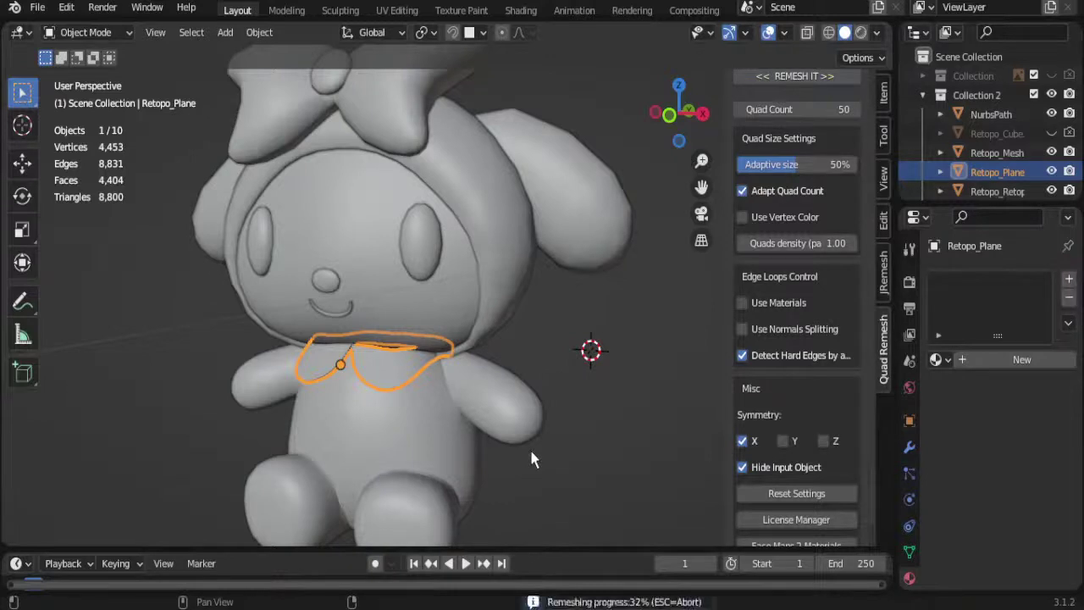
{"action": "key", "text": "Tab"}
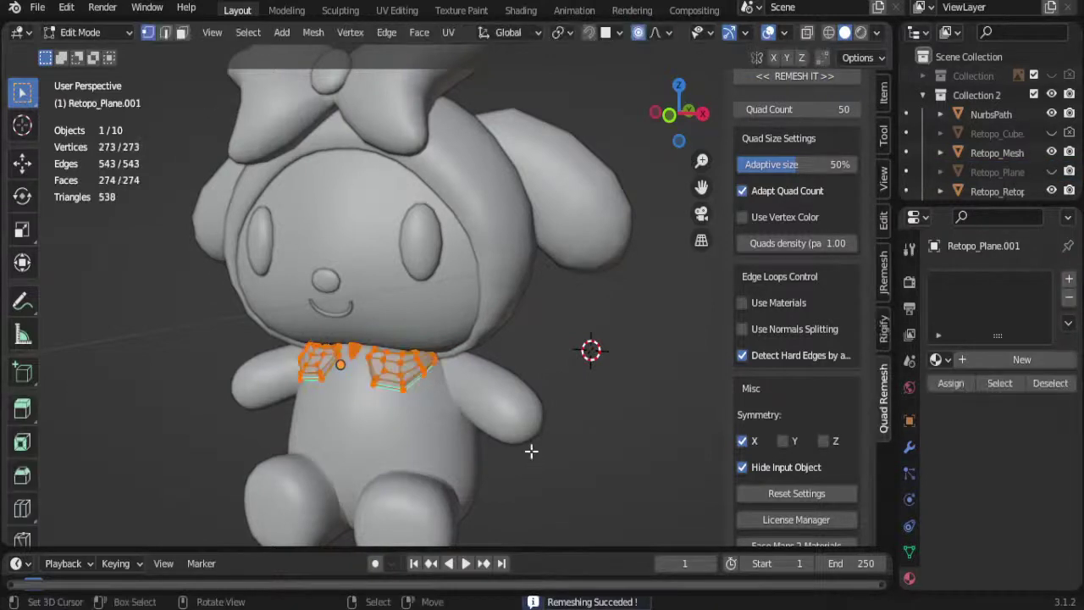
{"action": "key", "text": "Tab"}
{"action": "key", "text": "ctrl+z"}
{"action": "key", "text": "ctrl+z"}
{"action": "key", "text": "ctrl+z"}
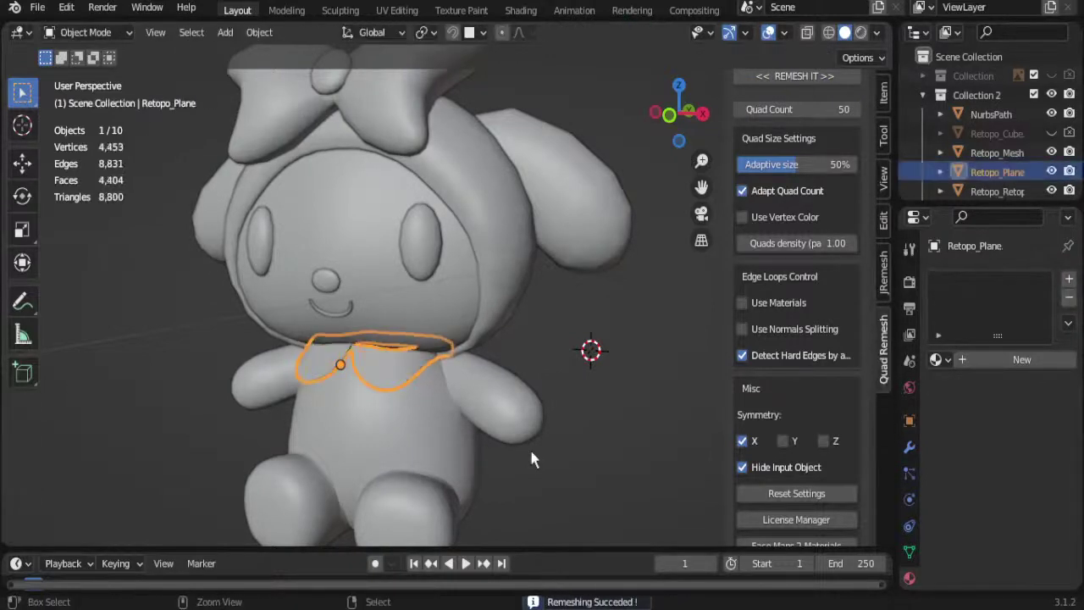
Step: Remesh the collar at 100 quads, view it from the front, and undo
{"action": "left_click", "coordinate": [800, 105]}
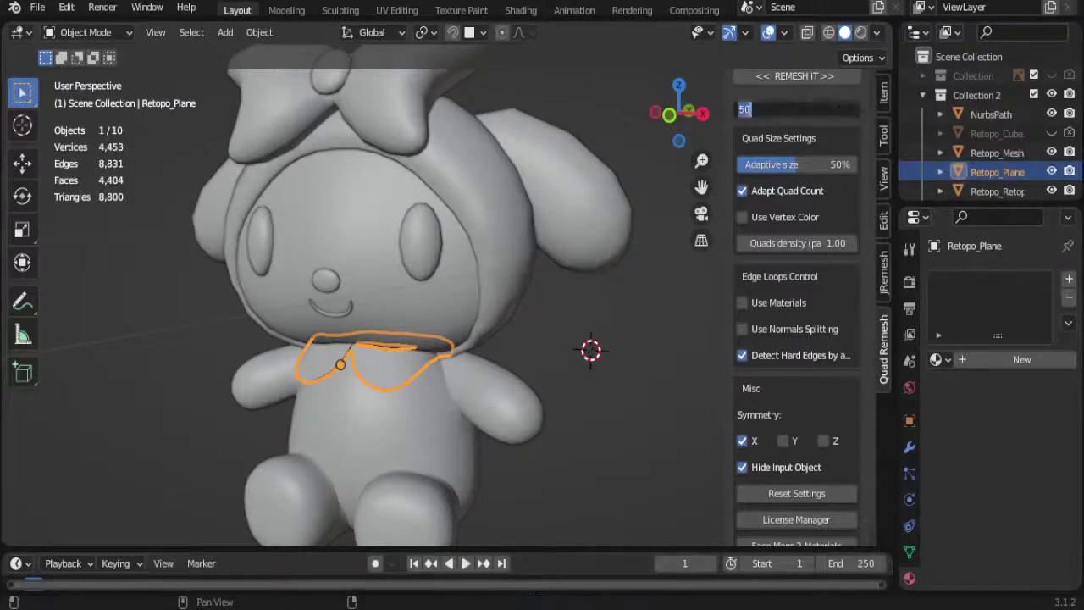
{"action": "type", "text": "100"}
{"action": "key", "text": "Return"}
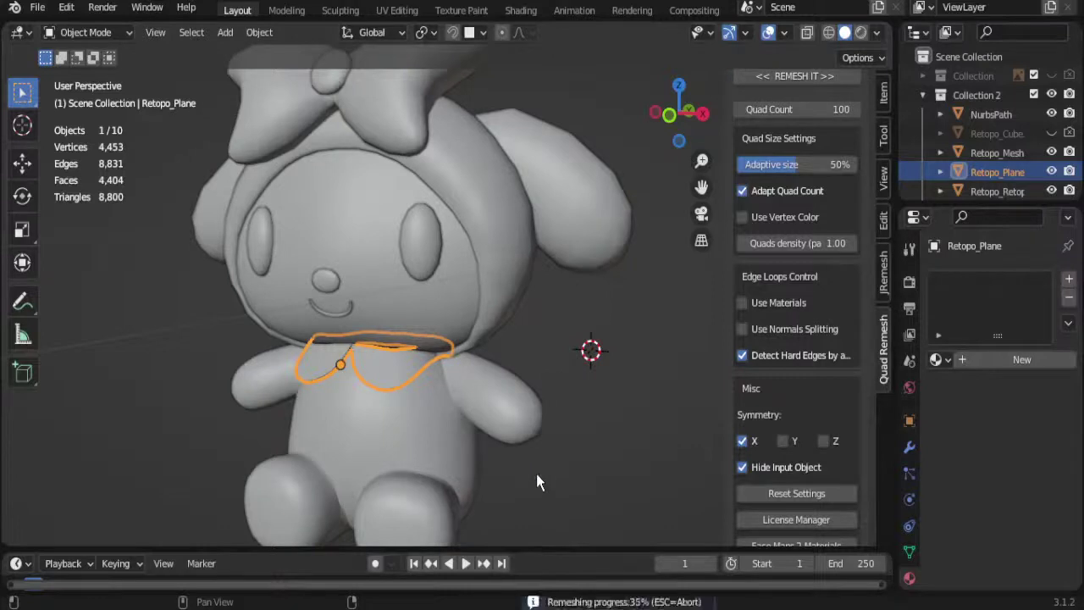
{"action": "middle_click_drag", "start_coordinate": [536, 473], "coordinate": [539, 456]}
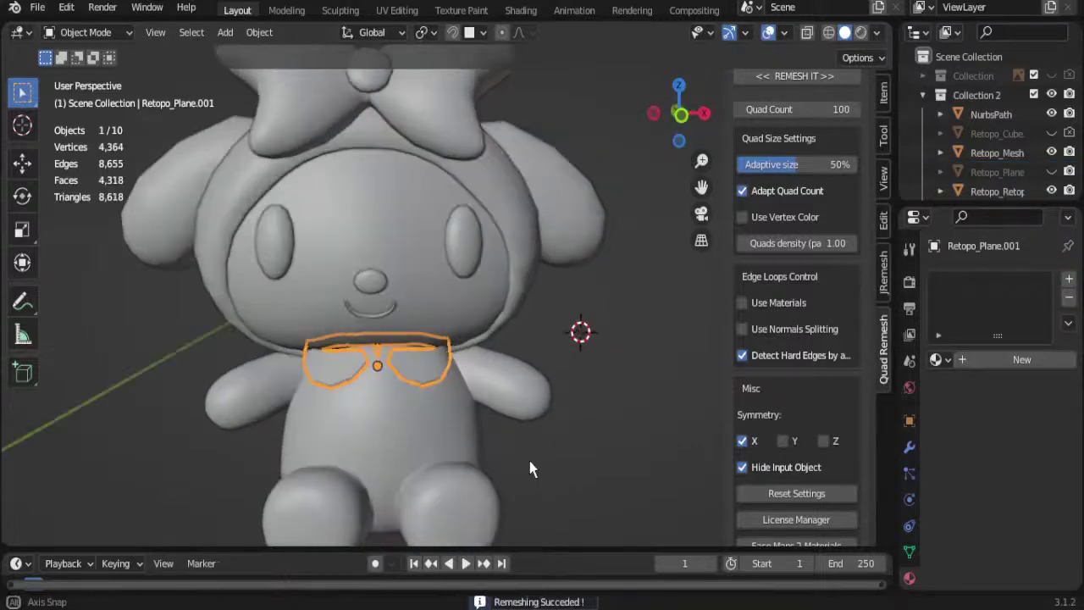
{"action": "key", "text": "ctrl+z"}
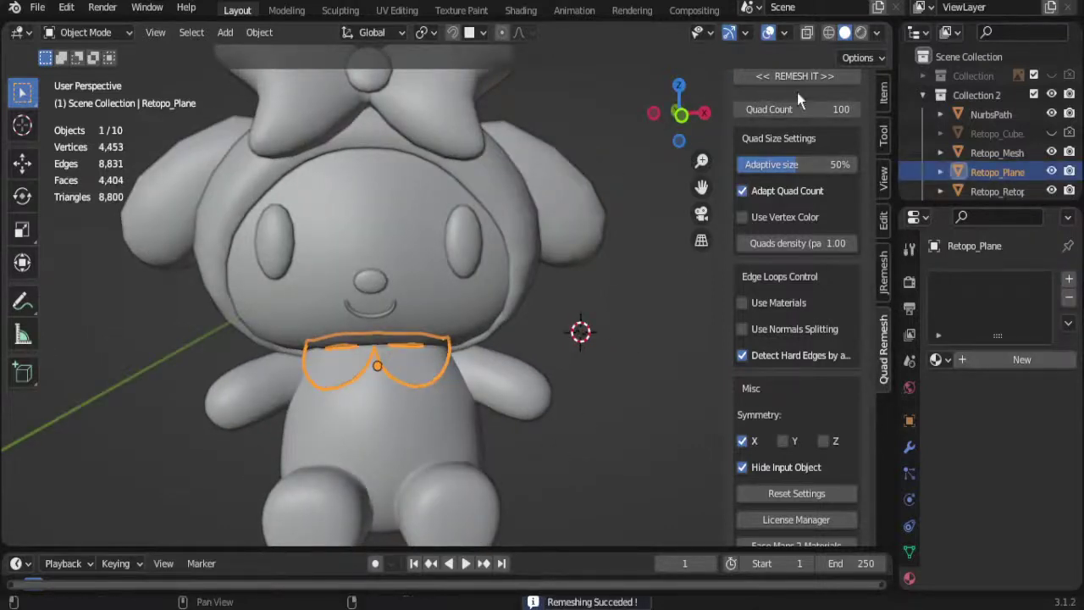
Step: Remesh the collar at 200 quads and compare its outline and wireframe in Edit Mode
{"action": "left_click", "coordinate": [804, 108]}
{"action": "type", "text": "2"}
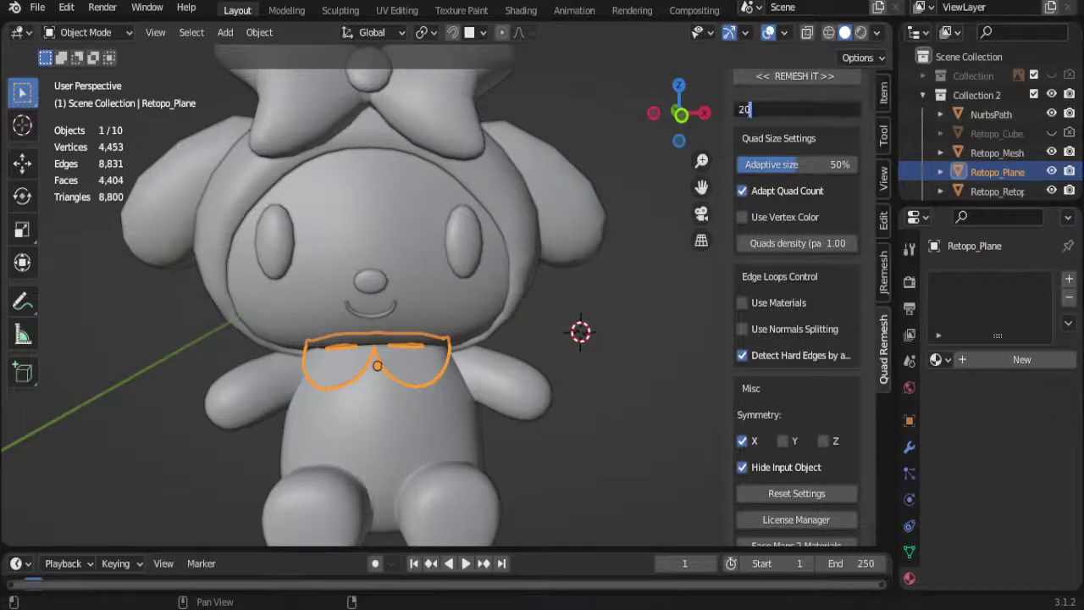
{"action": "type", "text": "0"}
{"action": "key", "text": "Return"}
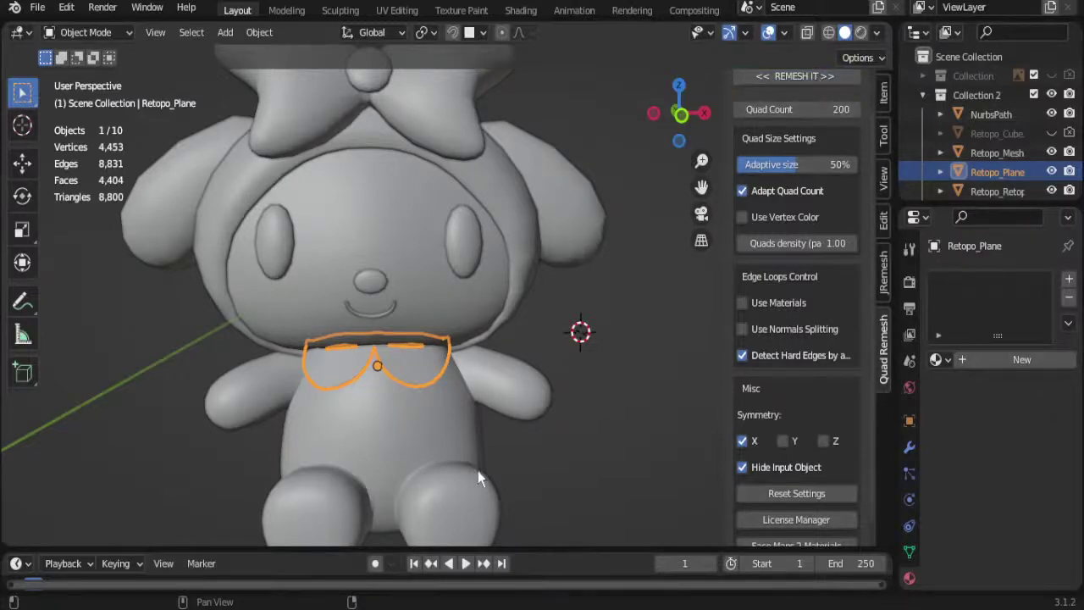
{"action": "mouse_move", "coordinate": [556, 481]}
{"action": "middle_mouse_down"}
{"action": "mouse_move", "coordinate": [458, 501]}
{"action": "mouse_move", "coordinate": [569, 483]}
{"action": "middle_mouse_up"}
{"action": "key", "text": "Tab"}
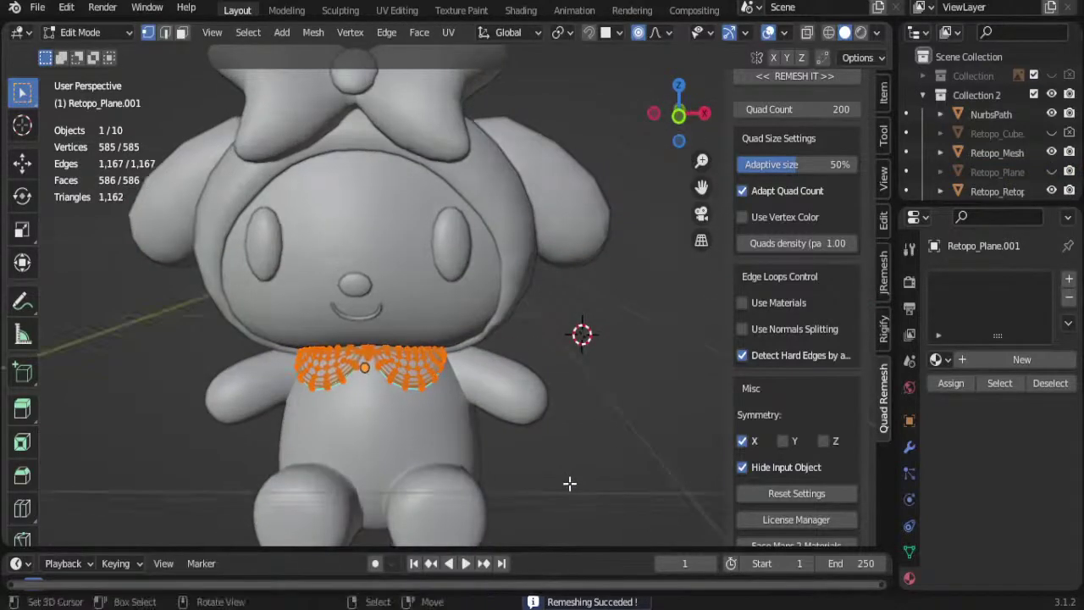
{"action": "key", "text": "Tab"}
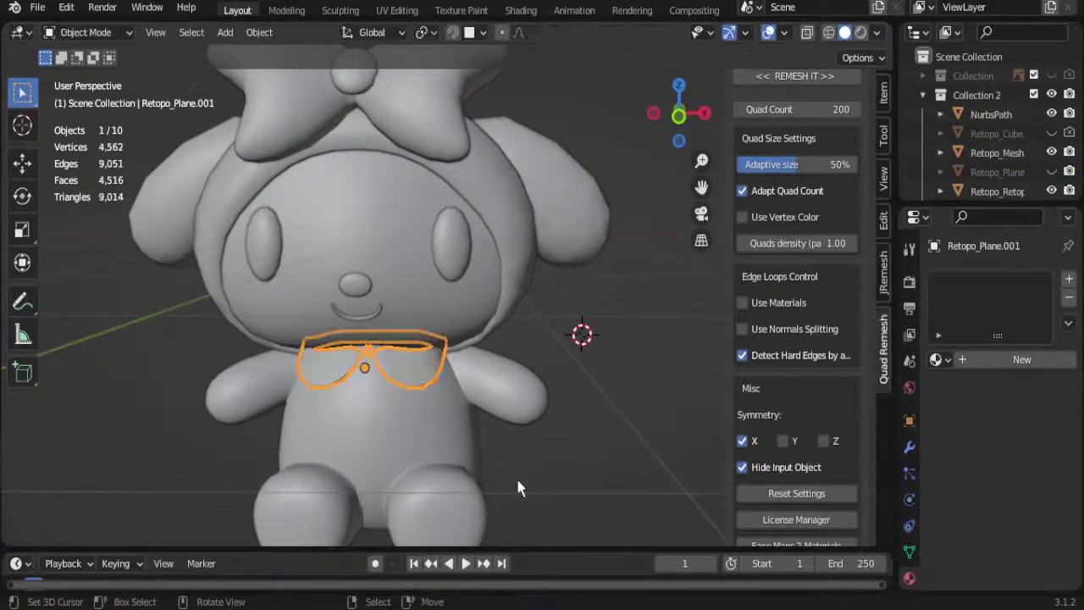
{"action": "key", "text": "Tab"}
{"action": "key", "text": "Tab"}
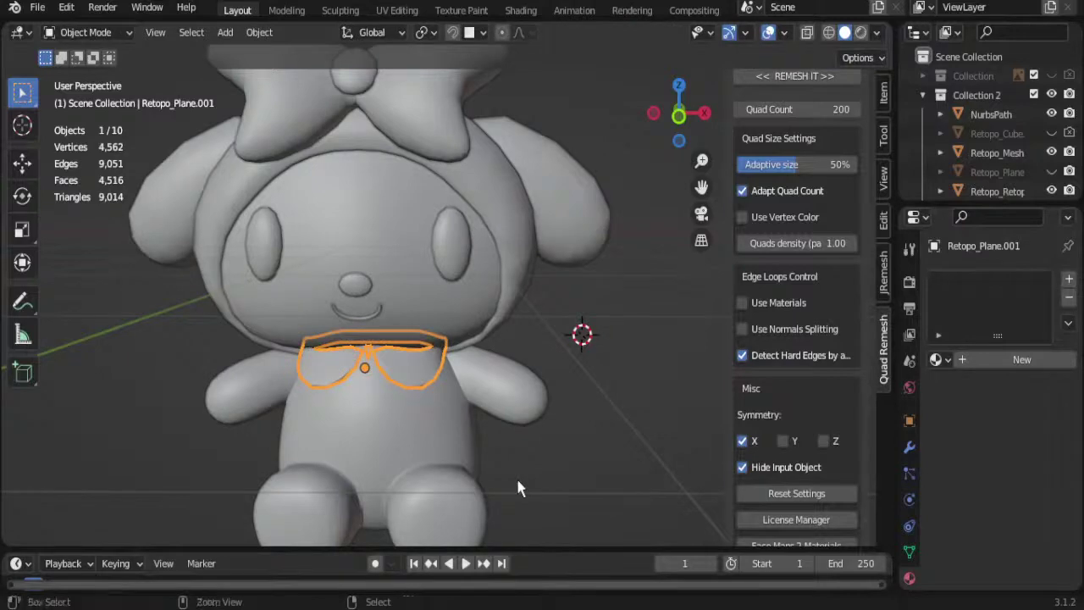
{"action": "key", "text": "Tab"}
{"action": "key", "text": "Tab"}
Step: Undo the 200-quad remesh back to the original collar and open it for editing
{"action": "key", "text": "Tab"}
{"action": "key", "text": "ctrl+z"}
{"action": "key", "text": "ctrl+z"}
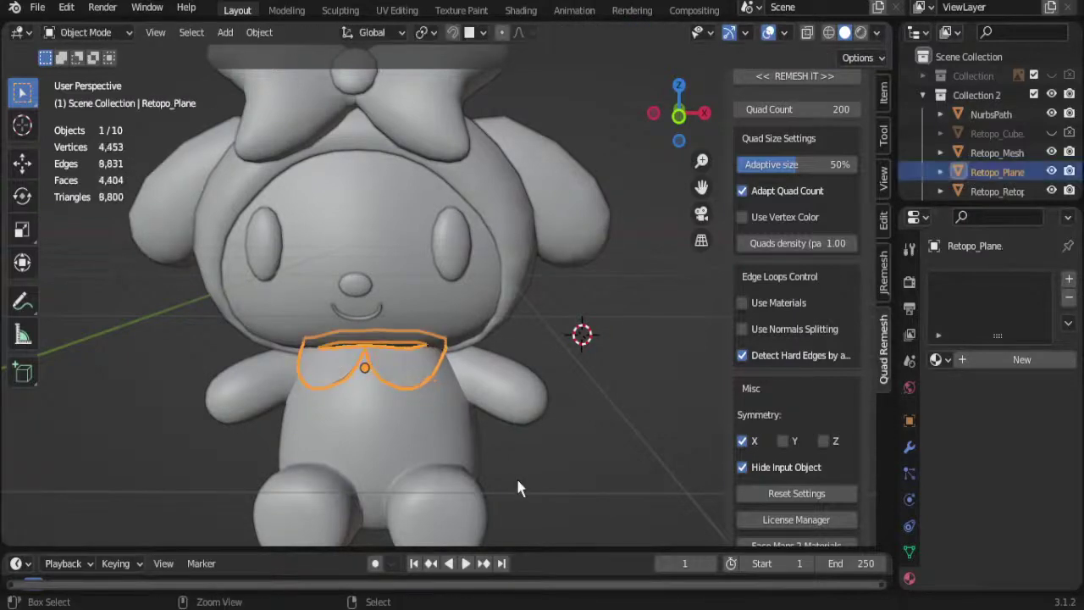
{"action": "key", "text": "ctrl+z"}
{"action": "key", "text": "Tab"}
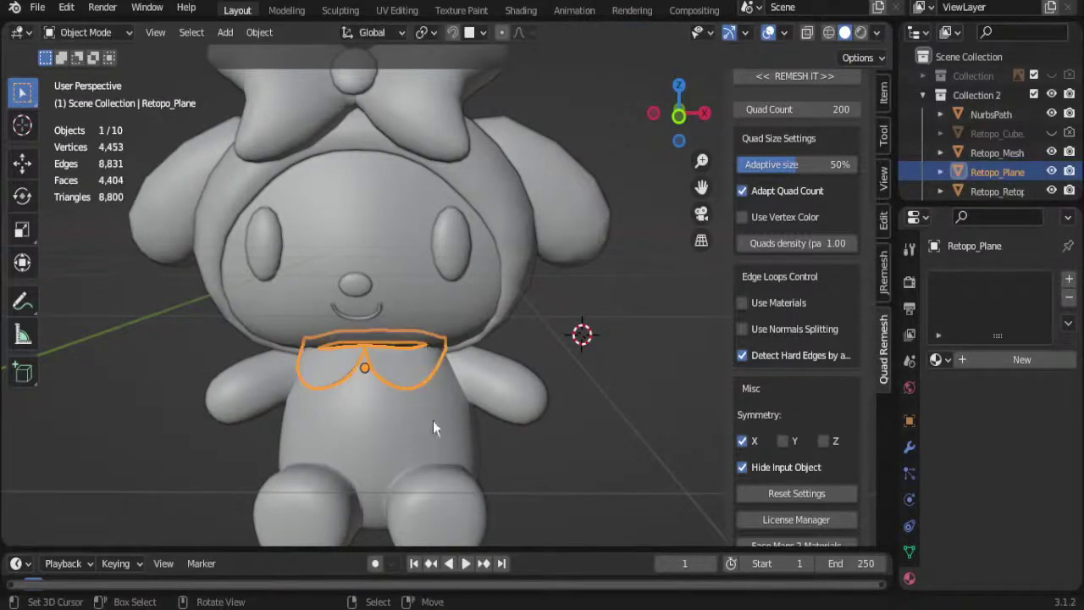
{"action": "middle_click_drag", "start_coordinate": [413, 383], "coordinate": [282, 368]}
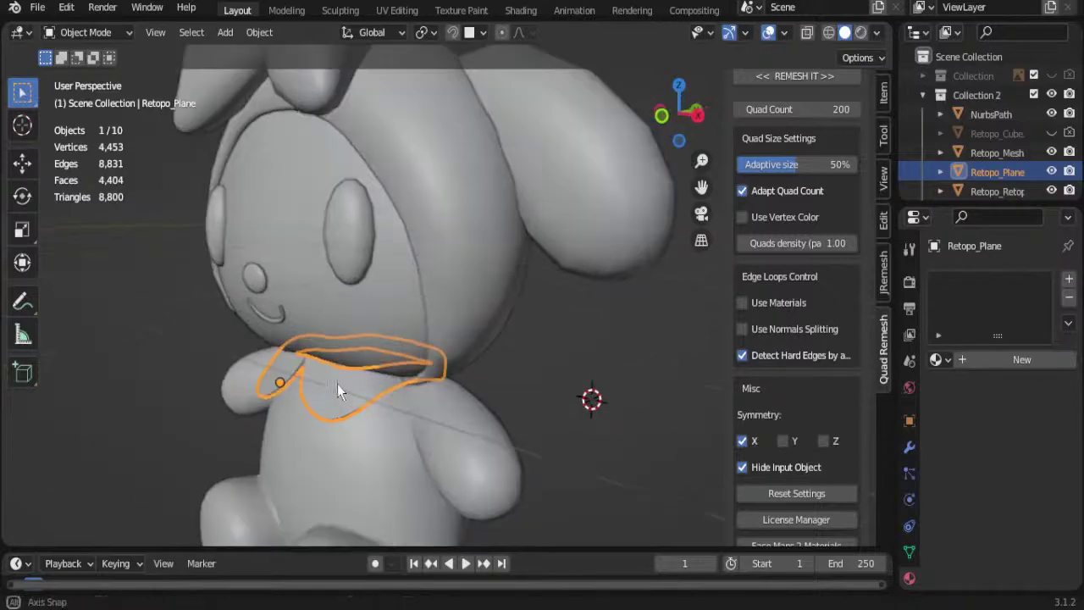
{"action": "mouse_move", "coordinate": [282, 368]}
{"action": "middle_mouse_down"}
{"action": "mouse_move", "coordinate": [486, 378]}
{"action": "mouse_move", "coordinate": [415, 370]}
{"action": "mouse_move", "coordinate": [389, 421]}
{"action": "mouse_move", "coordinate": [370, 418]}
{"action": "middle_mouse_up"}
{"action": "key", "text": "Tab"}
{"action": "key", "text": "Tab"}
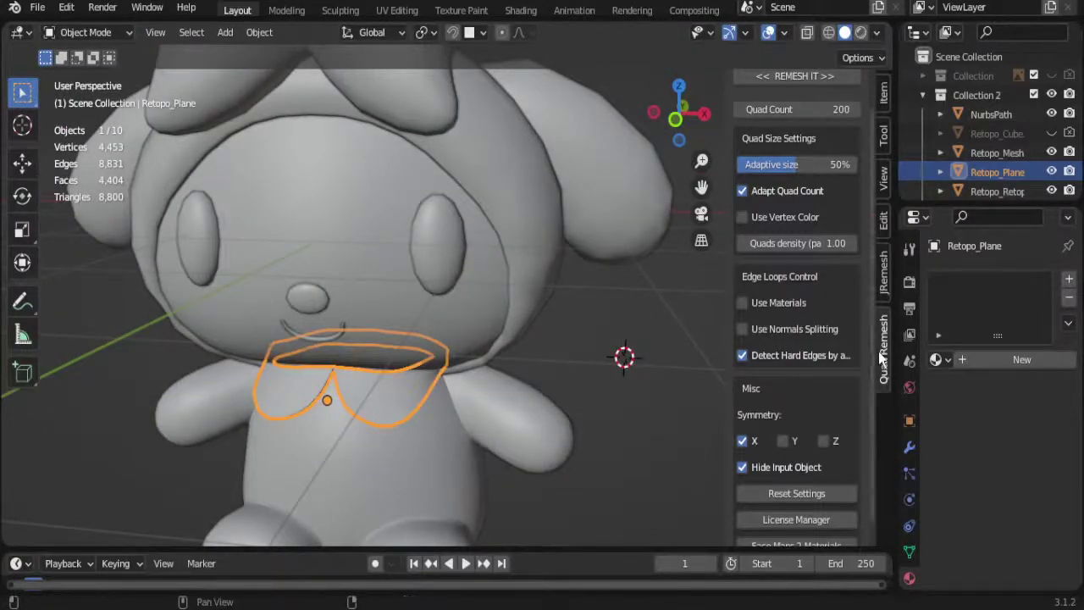
Step: Remesh the collar with JRemesh at a 500-vertex target and inspect its topology
{"action": "left_click", "coordinate": [883, 288]}
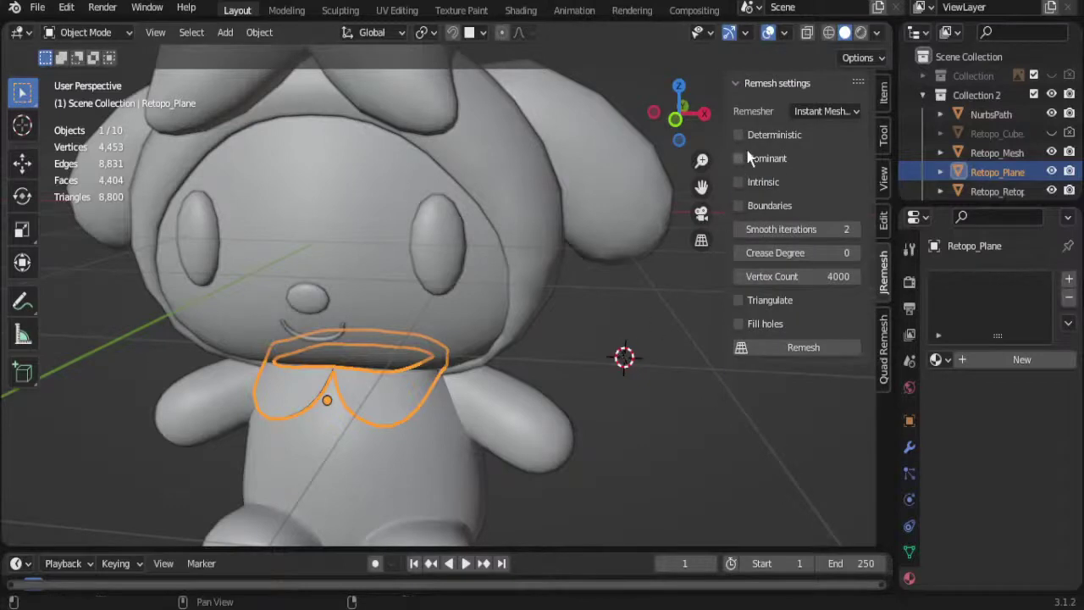
{"action": "left_click", "coordinate": [788, 276]}
{"action": "type", "text": "500"}
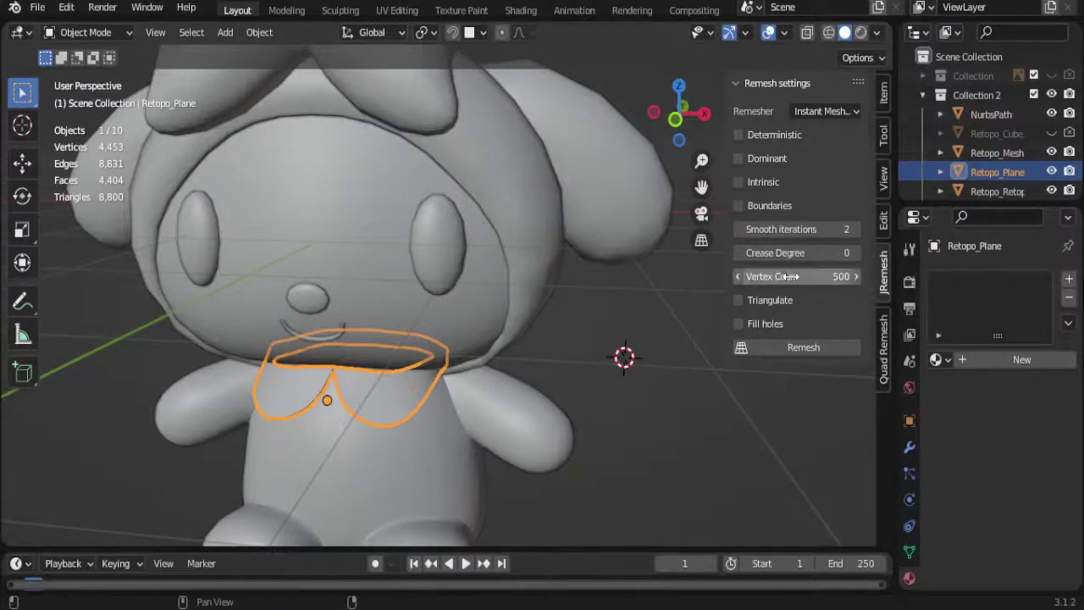
{"action": "key", "text": "Return"}
{"action": "left_click", "coordinate": [783, 346]}
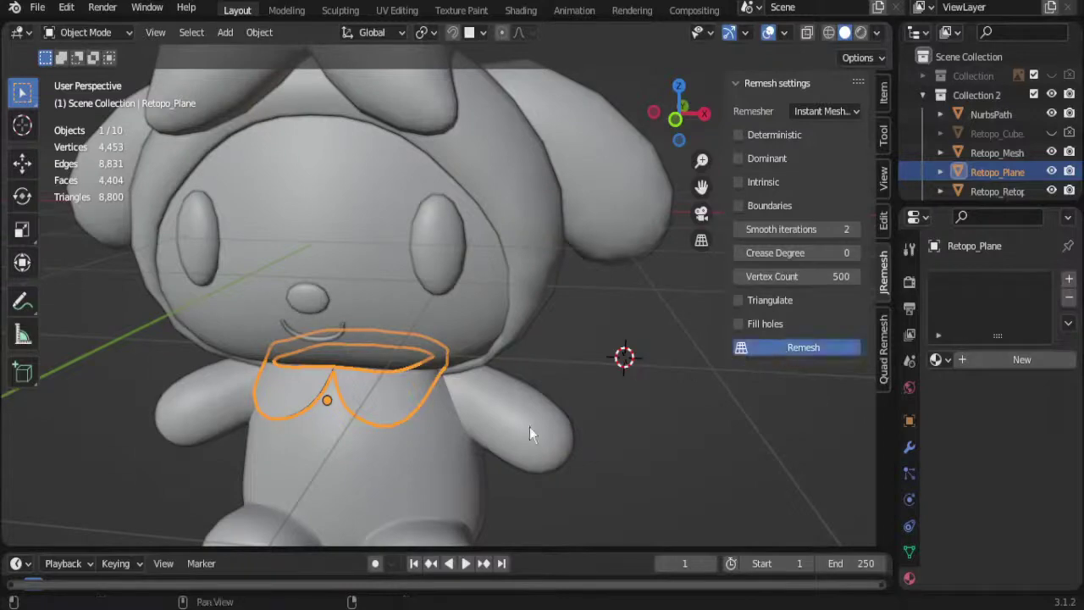
{"action": "key", "text": "Tab"}
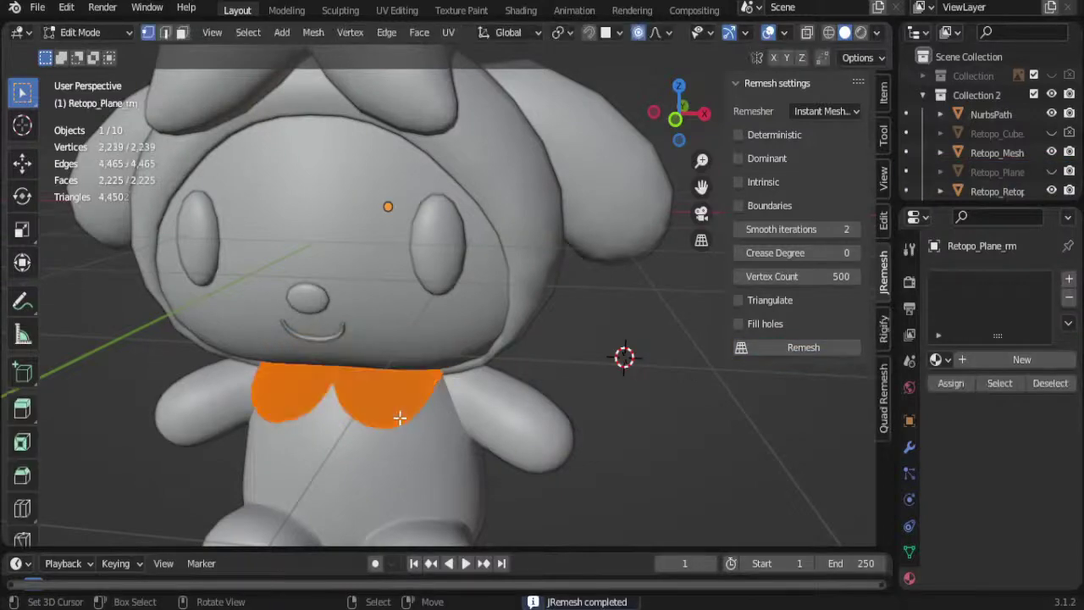
{"action": "middle_click_drag", "start_coordinate": [394, 419], "coordinate": [409, 409]}
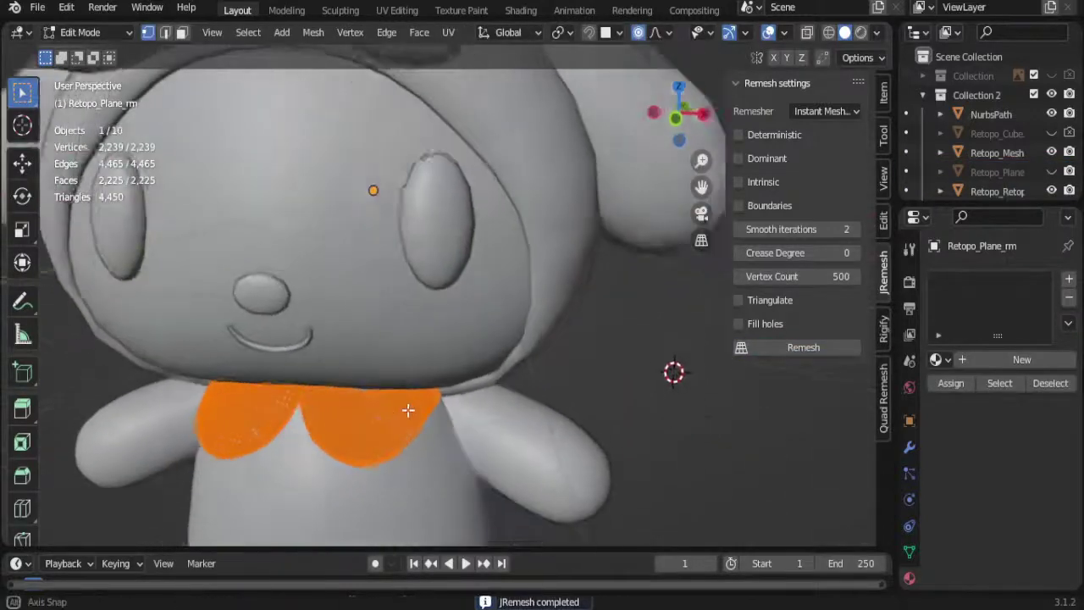
{"action": "key", "text": "Tab"}
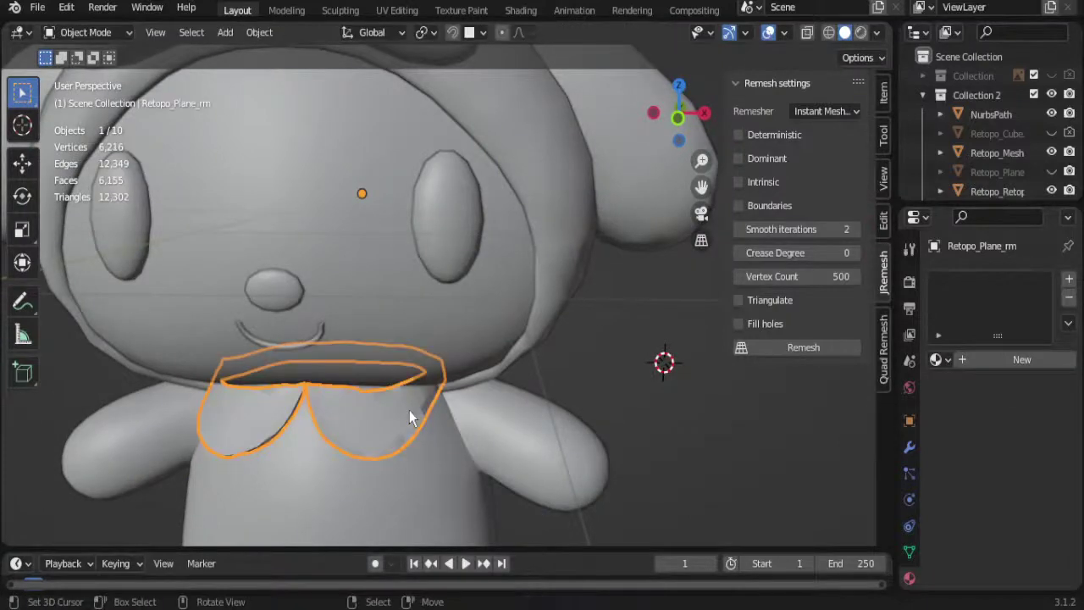
Step: Apply smooth shading to the remeshed collar
{"action": "left_click", "coordinate": [259, 32]}
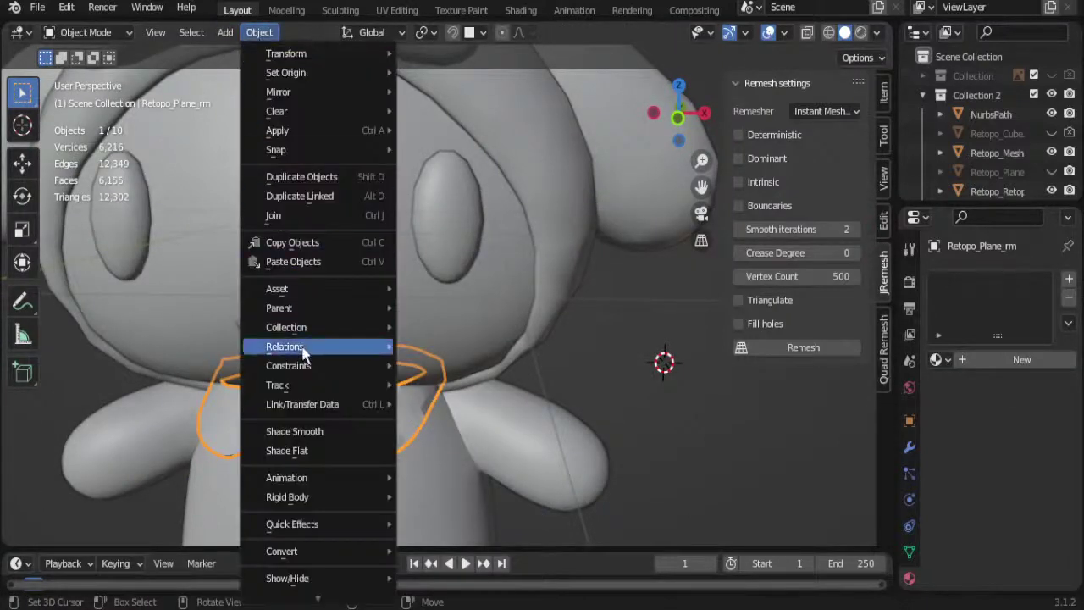
{"action": "left_click", "coordinate": [327, 428]}
{"action": "middle_click_drag", "start_coordinate": [337, 426], "coordinate": [363, 425]}
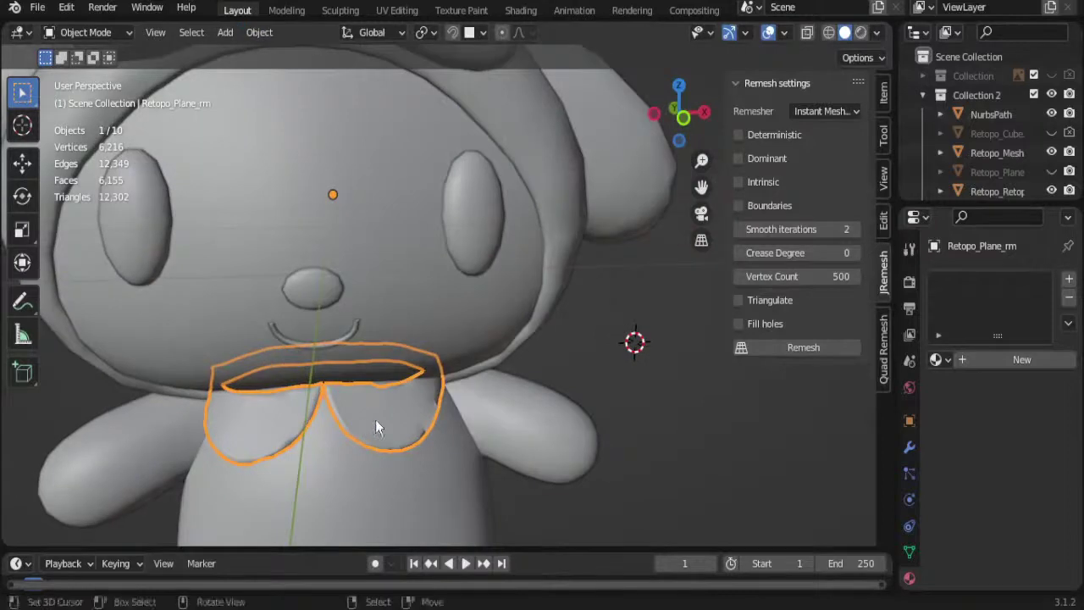
Step: Reselect the original collar plane, Retopo_Plane, in Object Mode
{"action": "left_click", "coordinate": [390, 423]}
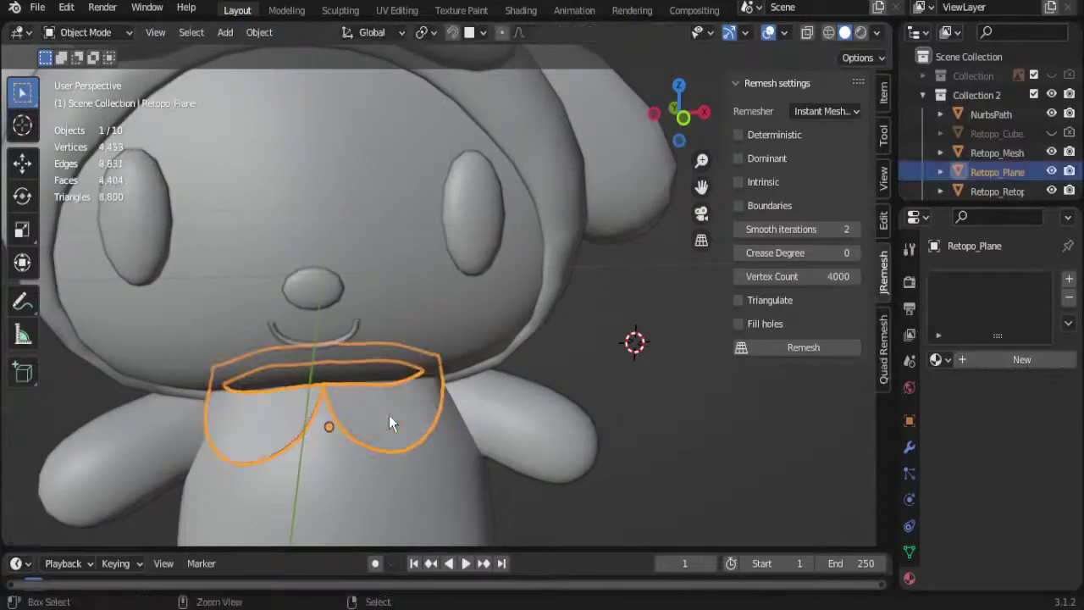
{"action": "middle_click_drag", "start_coordinate": [389, 417], "coordinate": [334, 423]}
{"action": "left_click", "coordinate": [333, 424]}
{"action": "left_click", "coordinate": [333, 424]}
{"action": "key", "text": "Tab"}
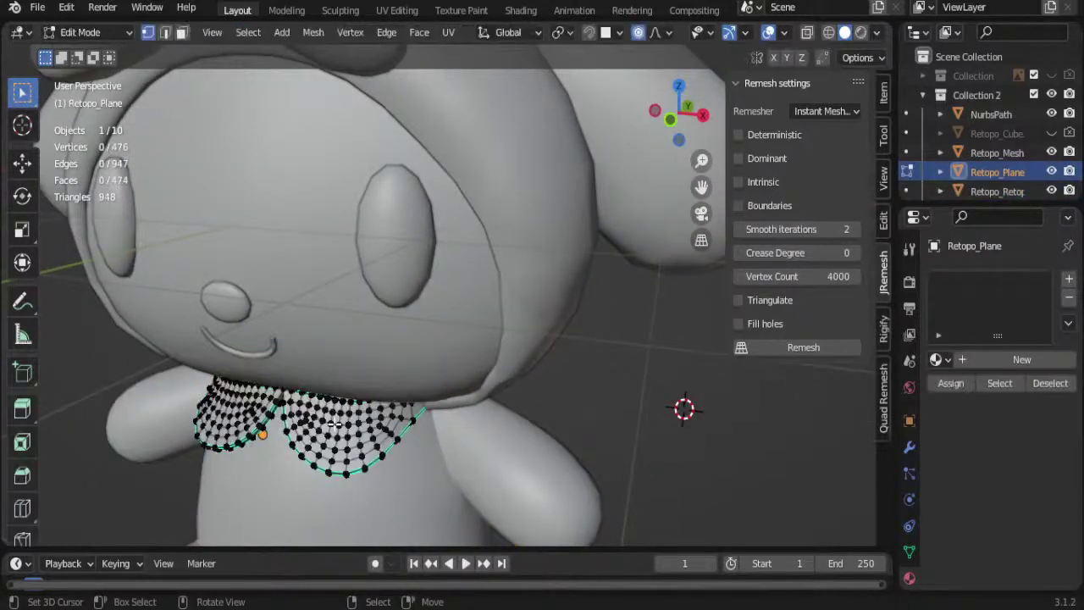
{"action": "key", "text": "Tab"}
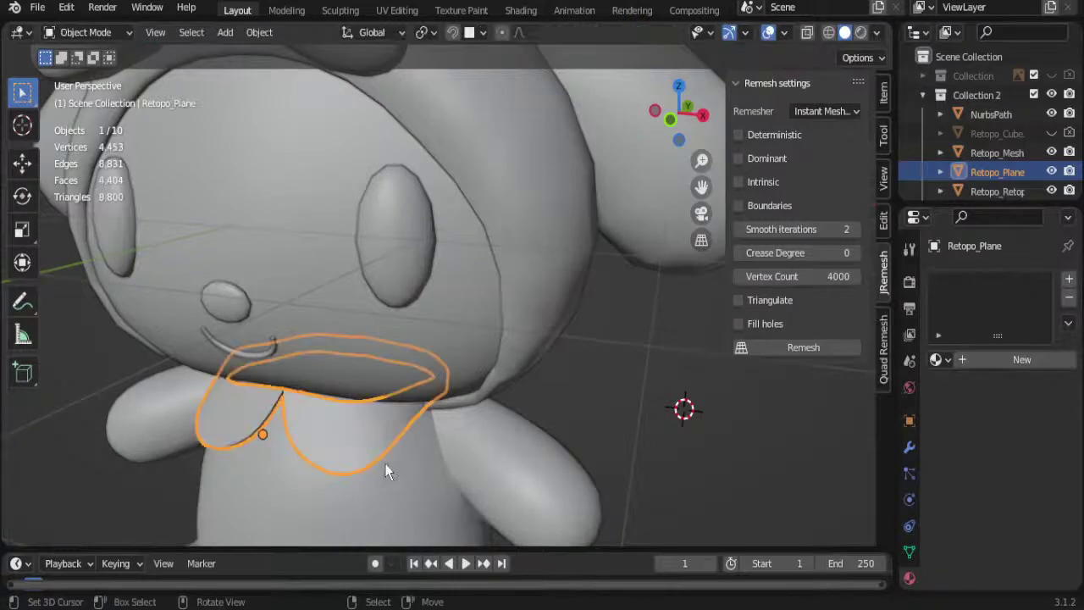
{"action": "left_click", "coordinate": [344, 447]}
{"action": "left_click", "coordinate": [342, 444]}
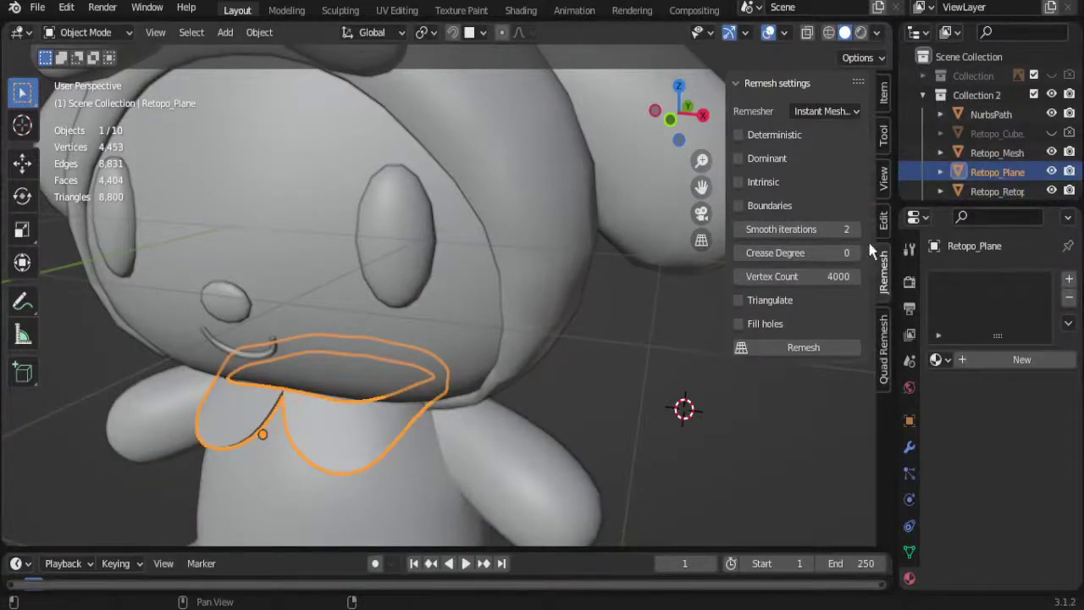
Step: Set the Quad Remesher target quad count to 100
{"action": "left_click", "coordinate": [882, 348]}
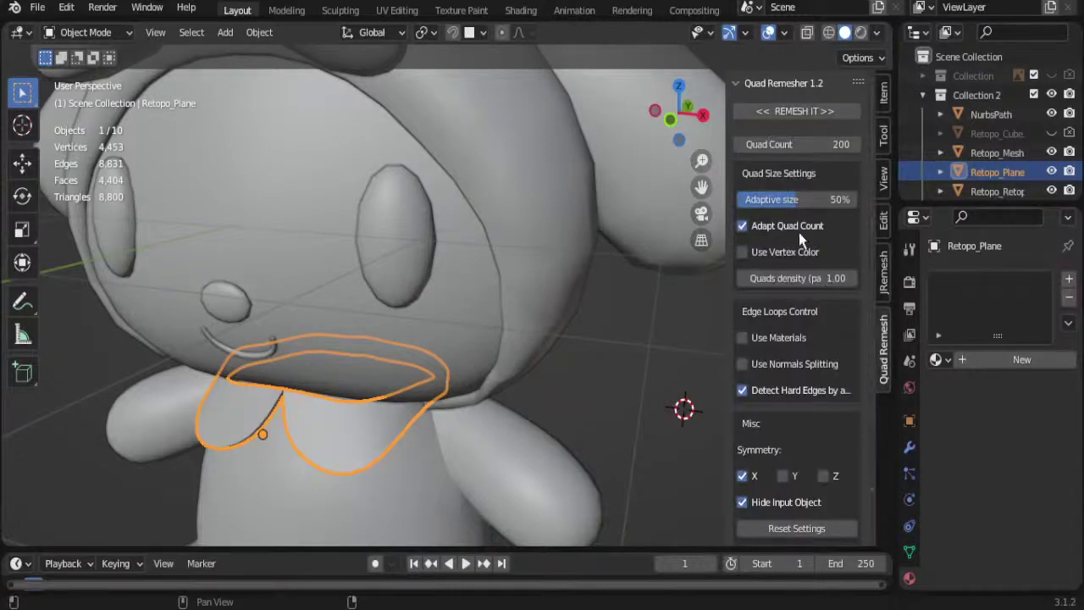
{"action": "left_click", "coordinate": [800, 144]}
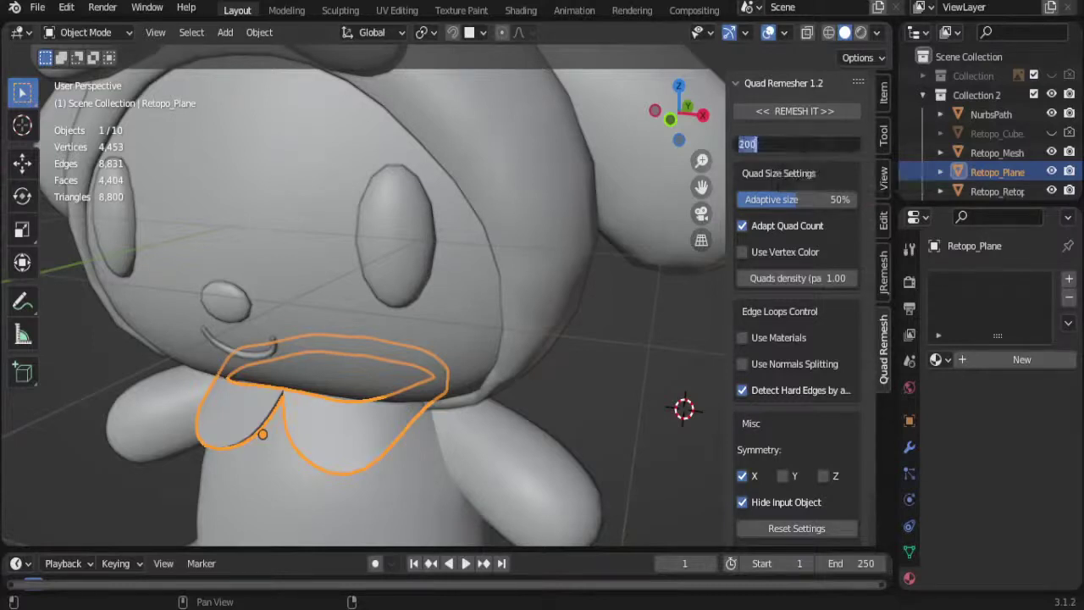
{"action": "type", "text": "100"}
{"action": "key", "text": "Return"}
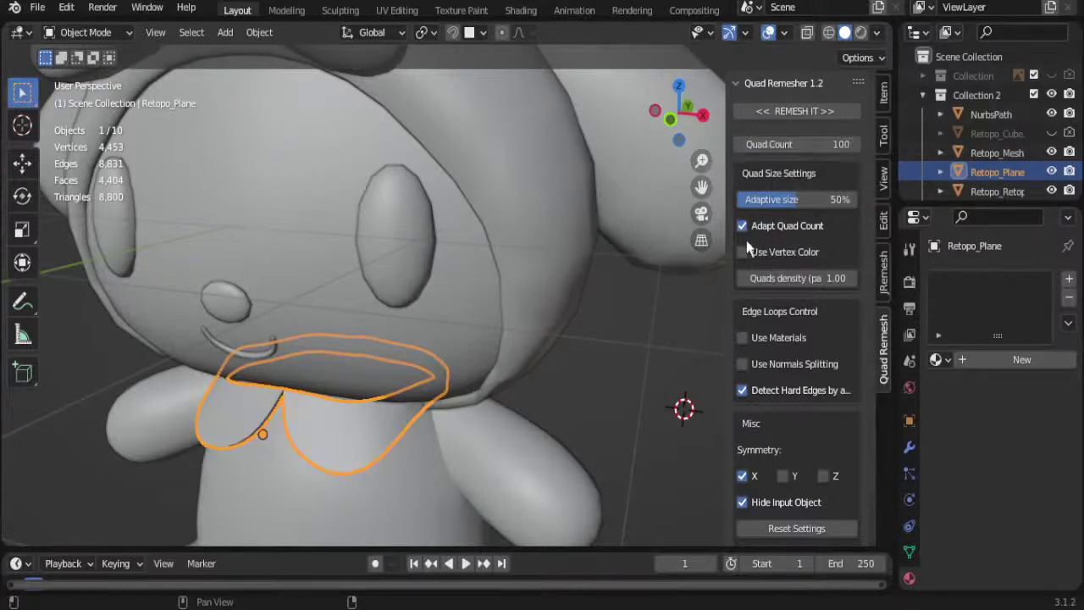
Step: Lower Adaptive size to 7%, quad-remesh the collar, and inspect the new mesh
{"action": "left_click_drag", "start_coordinate": [796, 199], "coordinate": [743, 199]}
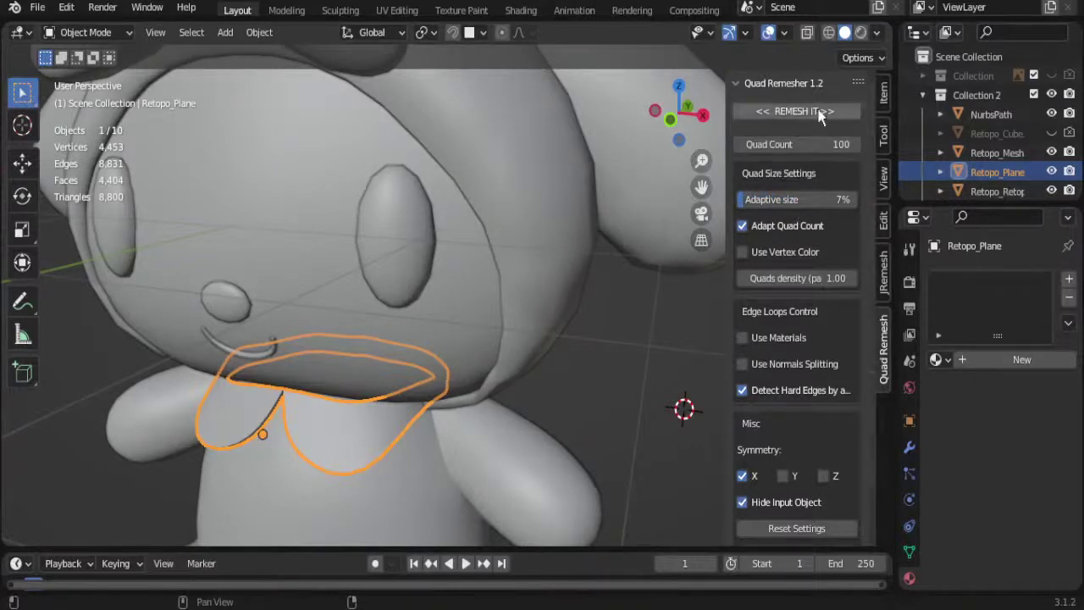
{"action": "left_click", "coordinate": [820, 116]}
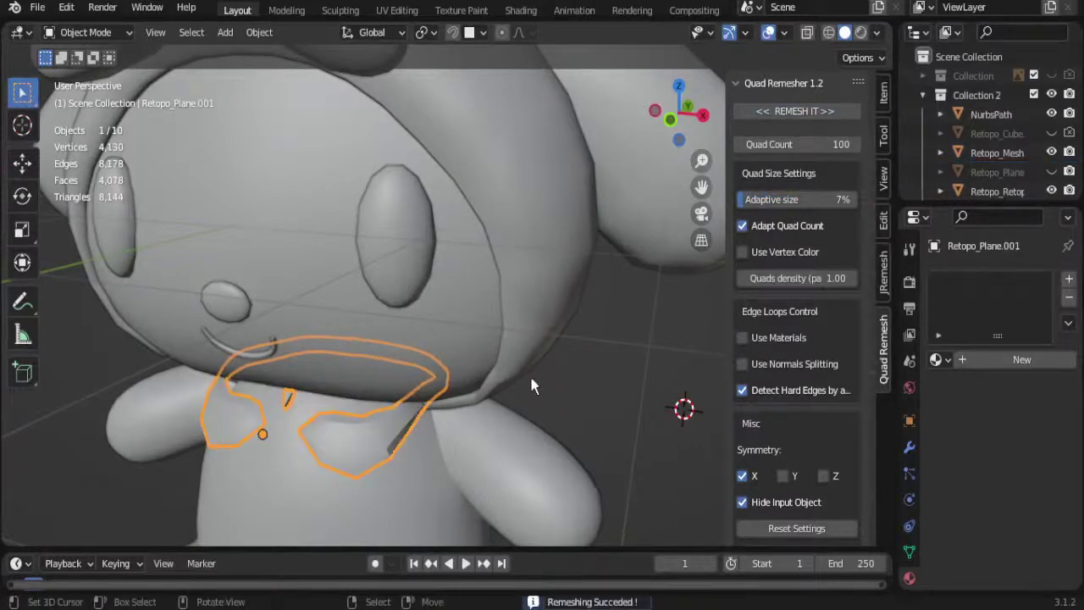
{"action": "key", "text": "Tab"}
{"action": "mouse_move", "coordinate": [452, 452]}
{"action": "middle_mouse_down"}
{"action": "mouse_move", "coordinate": [313, 411]}
{"action": "mouse_move", "coordinate": [510, 430]}
{"action": "middle_mouse_up"}
Step: Undo the remesh, restoring the original collar, and reselect it in Object Mode
{"action": "key", "text": "ctrl+z"}
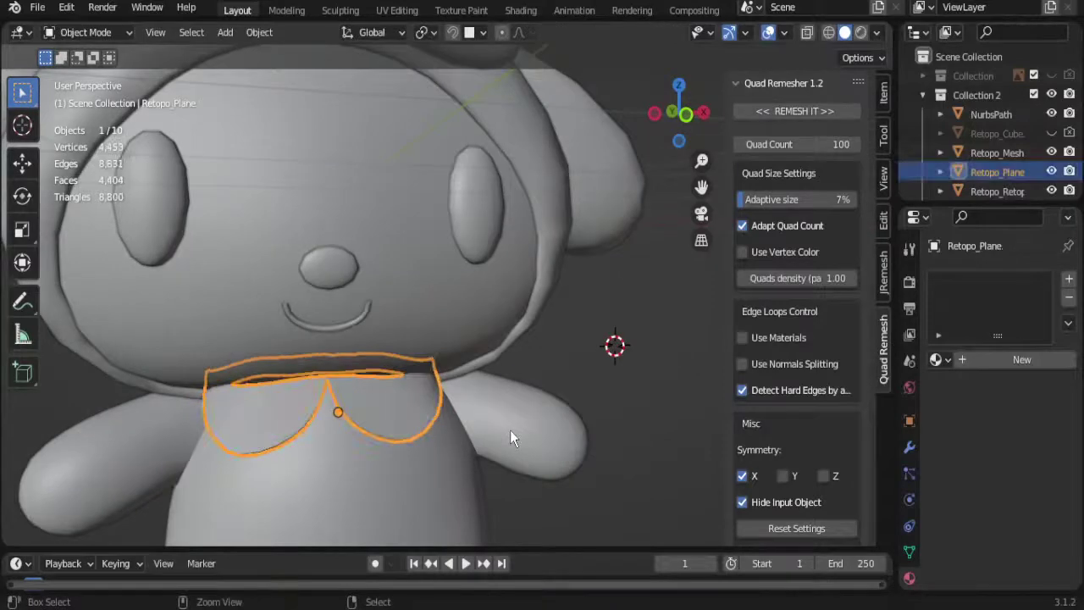
{"action": "key", "text": "Tab"}
{"action": "mouse_move", "coordinate": [509, 430]}
{"action": "middle_mouse_down"}
{"action": "mouse_move", "coordinate": [456, 441]}
{"action": "mouse_move", "coordinate": [496, 438]}
{"action": "mouse_move", "coordinate": [372, 421]}
{"action": "middle_mouse_up"}
{"action": "key", "text": "Tab"}
{"action": "key", "text": "Tab"}
{"action": "key", "text": "Tab"}
{"action": "left_click", "coordinate": [605, 361]}
{"action": "left_click", "coordinate": [315, 415]}
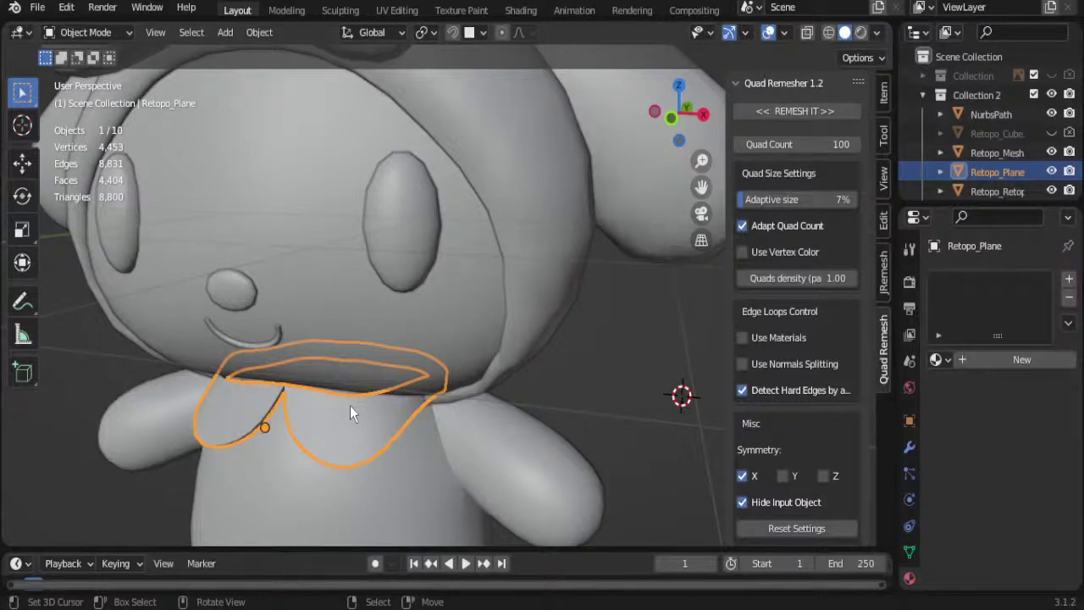
{"action": "middle_click_drag", "start_coordinate": [351, 406], "coordinate": [369, 406]}
Step: Select all the collar's vertices and apply Decimate Geometry, adjusting the ratio
{"action": "key", "text": "Tab"}
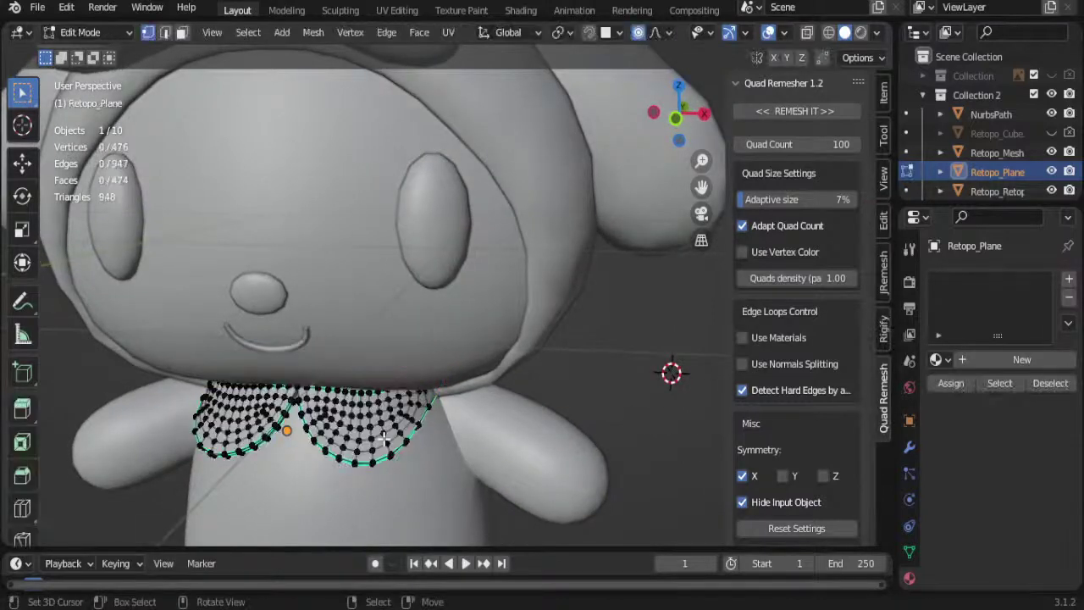
{"action": "key", "text": "a"}
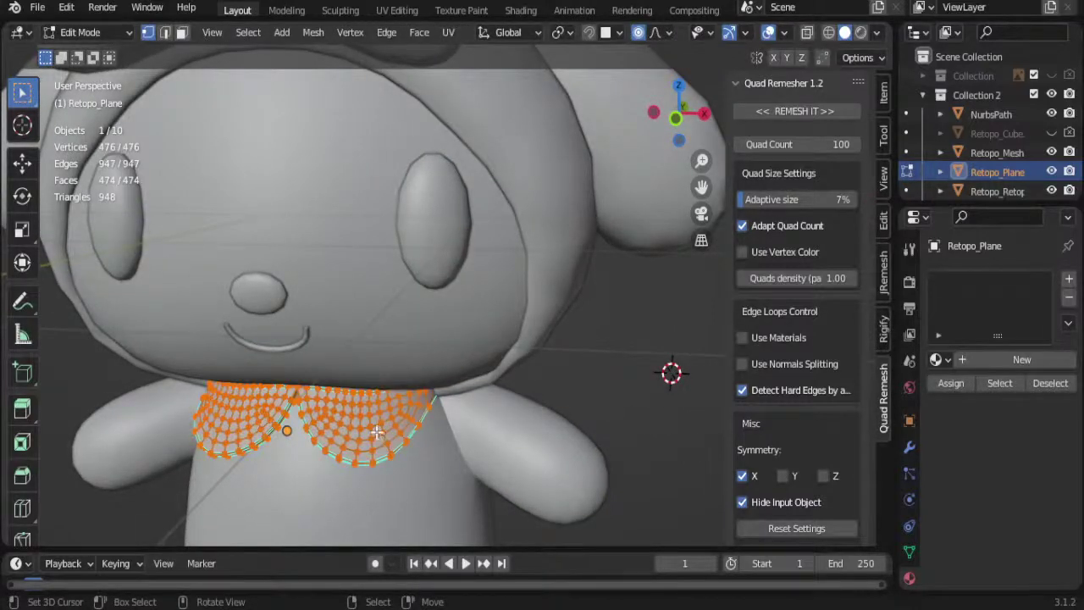
{"action": "key", "text": "Tab"}
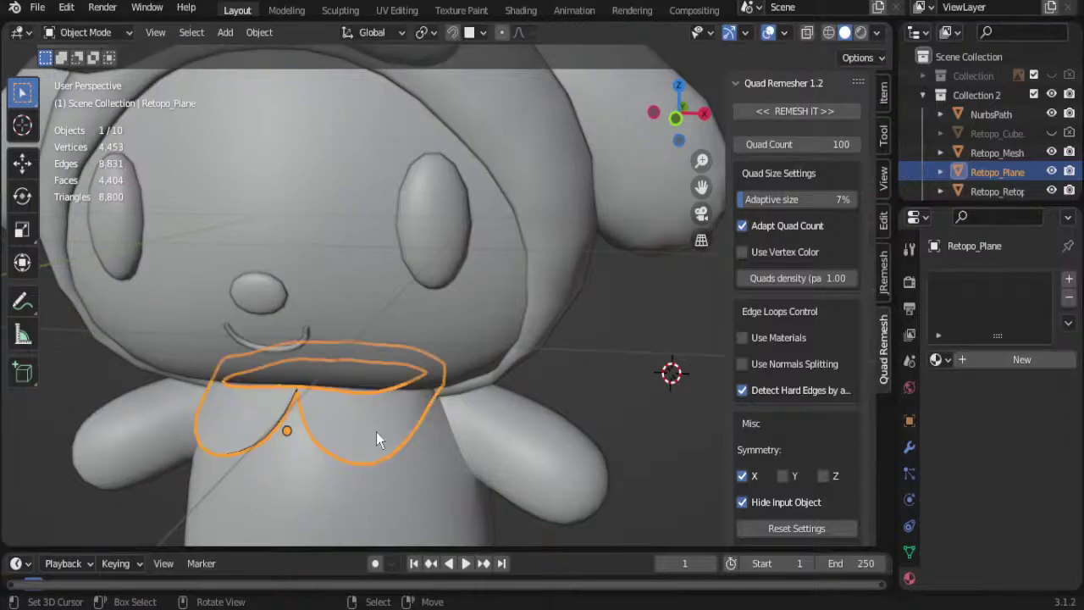
{"action": "key", "text": "Tab"}
{"action": "left_click", "coordinate": [317, 34]}
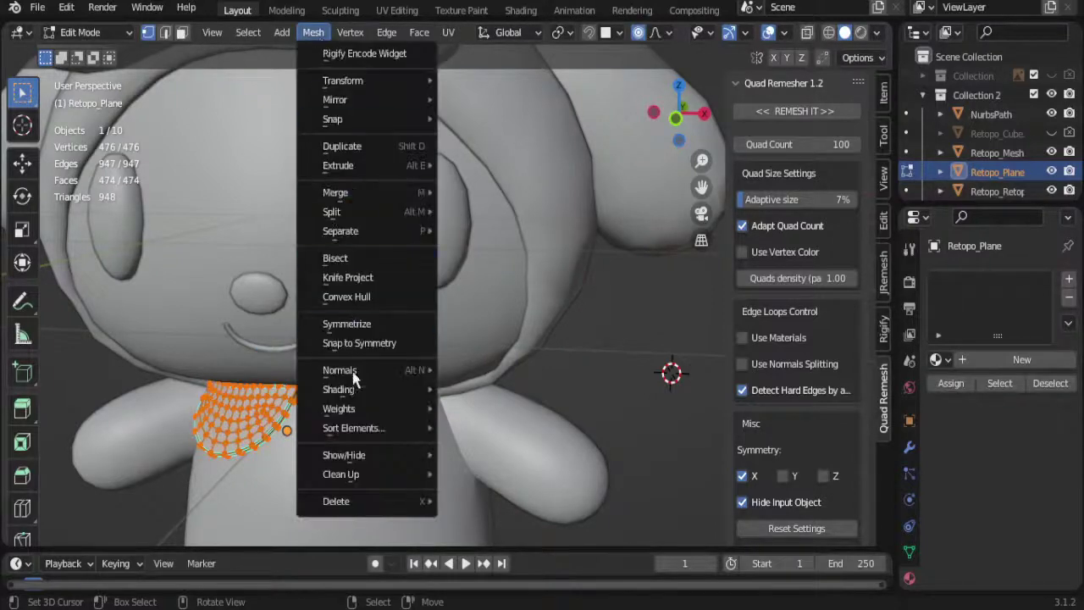
{"action": "mouse_move", "coordinate": [340, 474]}
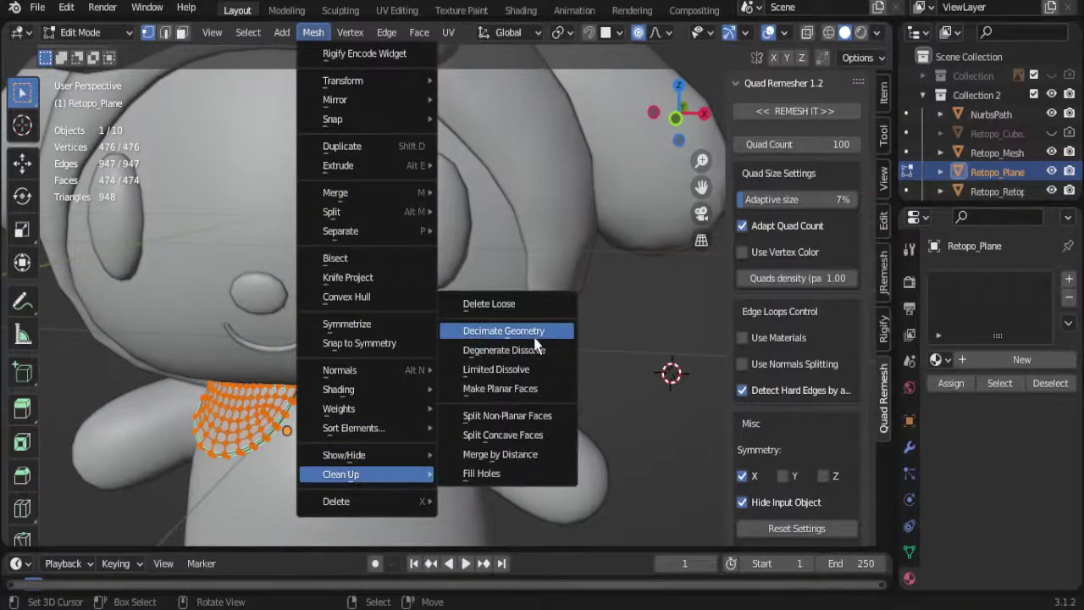
{"action": "left_click", "coordinate": [535, 338]}
{"action": "mouse_move", "coordinate": [209, 441]}
{"action": "left_mouse_down"}
{"action": "mouse_move", "coordinate": [169, 441]}
{"action": "mouse_move", "coordinate": [200, 441]}
{"action": "left_mouse_up"}
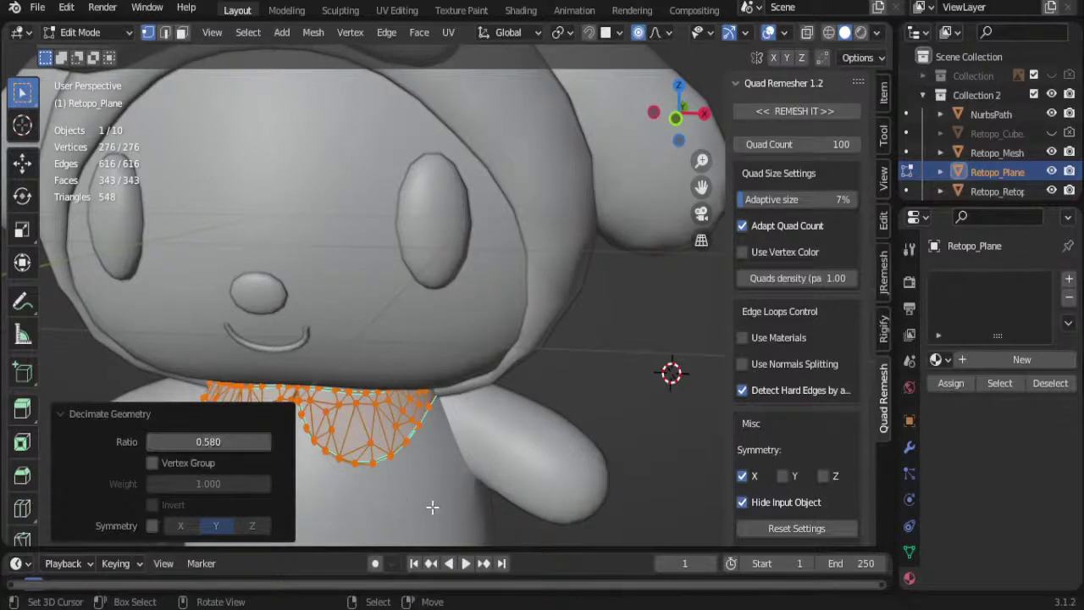
Step: Undo the decimation to restore the 476-vertex collar and re-enter Edit Mode
{"action": "key", "text": "Tab"}
{"action": "key", "text": "ctrl+z"}
{"action": "key", "text": "ctrl+z"}
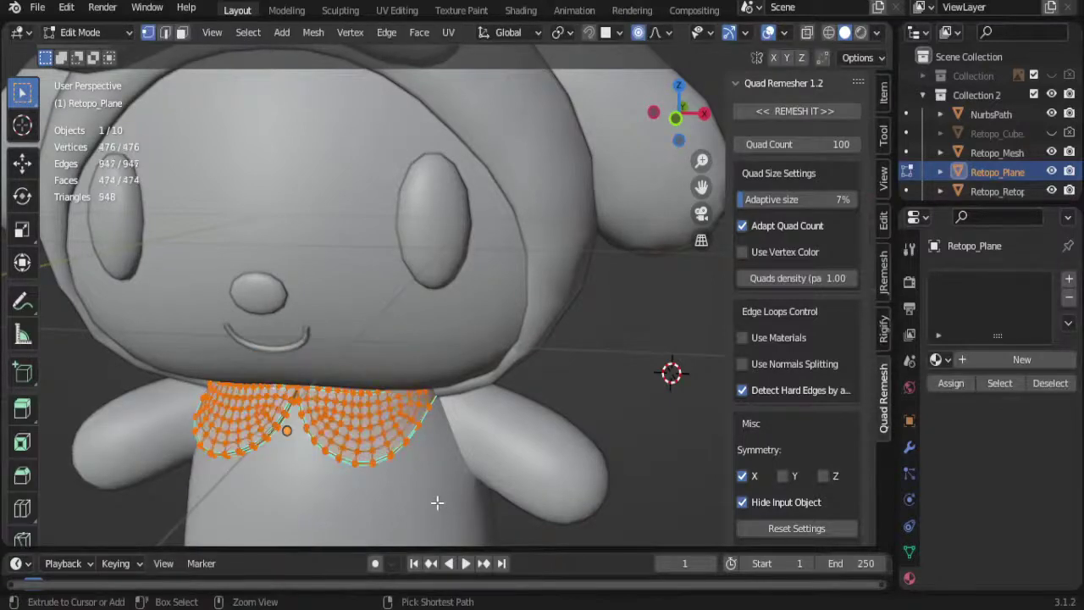
{"action": "key", "text": "ctrl+z"}
{"action": "middle_click_drag", "start_coordinate": [387, 486], "coordinate": [413, 541]}
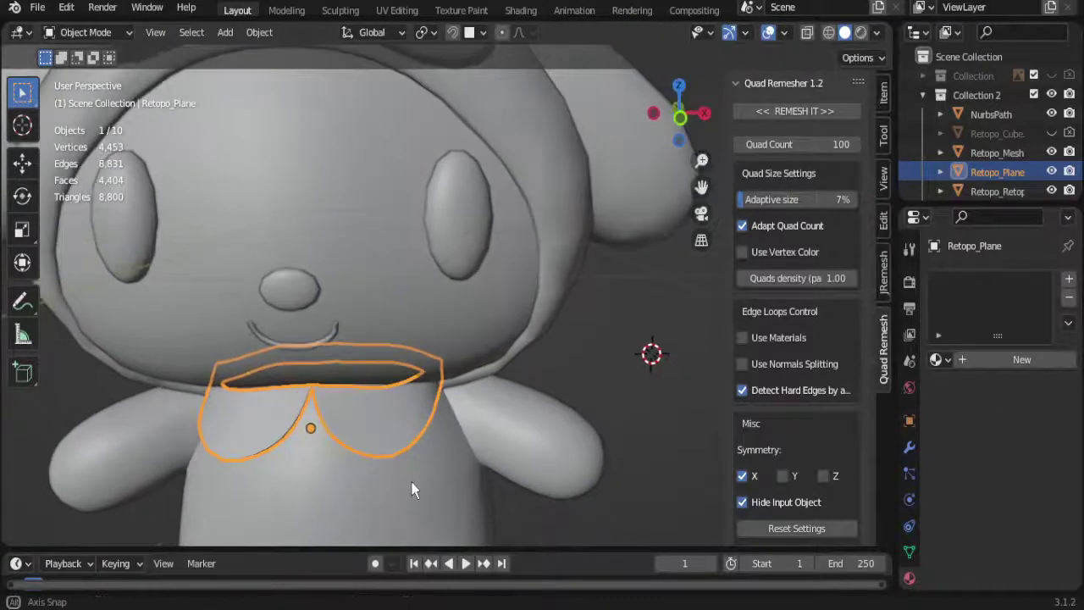
{"action": "key", "text": "Tab"}
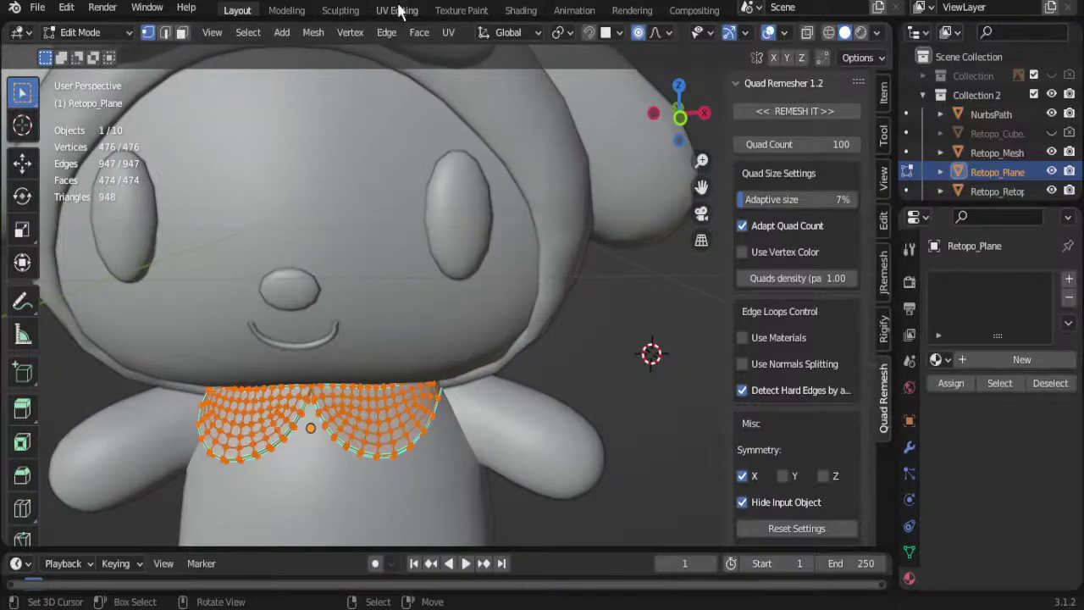
Step: In the UV Editing workspace, unwrap the collar's UVs
{"action": "left_click", "coordinate": [398, 10]}
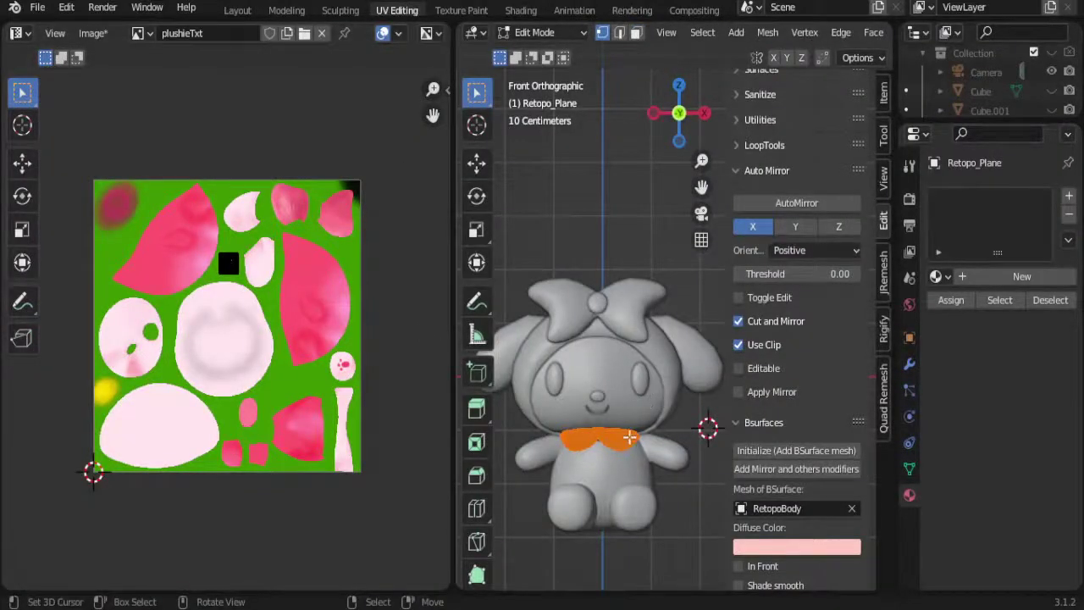
{"action": "scroll", "coordinate": [621, 483], "scroll_direction": "up", "scroll_amount": 2}
{"action": "scroll", "coordinate": [614, 445], "scroll_direction": "up", "scroll_amount": 2}
{"action": "scroll", "coordinate": [627, 444], "scroll_direction": "up", "scroll_amount": 2}
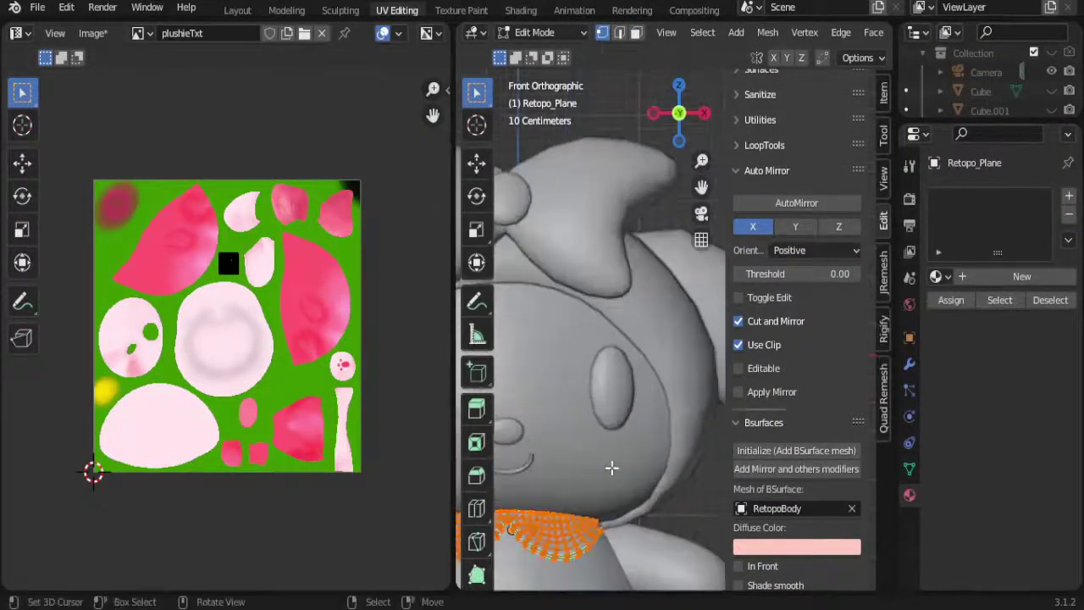
{"action": "scroll", "coordinate": [627, 446], "scroll_direction": "up", "scroll_amount": 2}
{"action": "scroll", "coordinate": [627, 446], "scroll_direction": "down", "scroll_amount": 2}
{"action": "scroll", "coordinate": [608, 493], "scroll_direction": "up", "scroll_amount": 1}
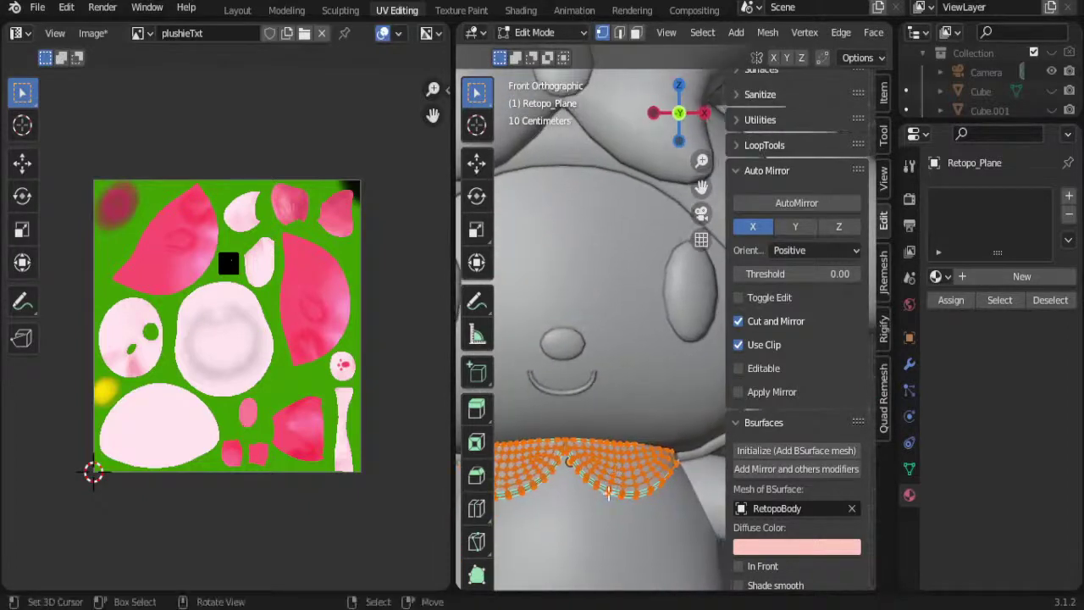
{"action": "key", "text": "u"}
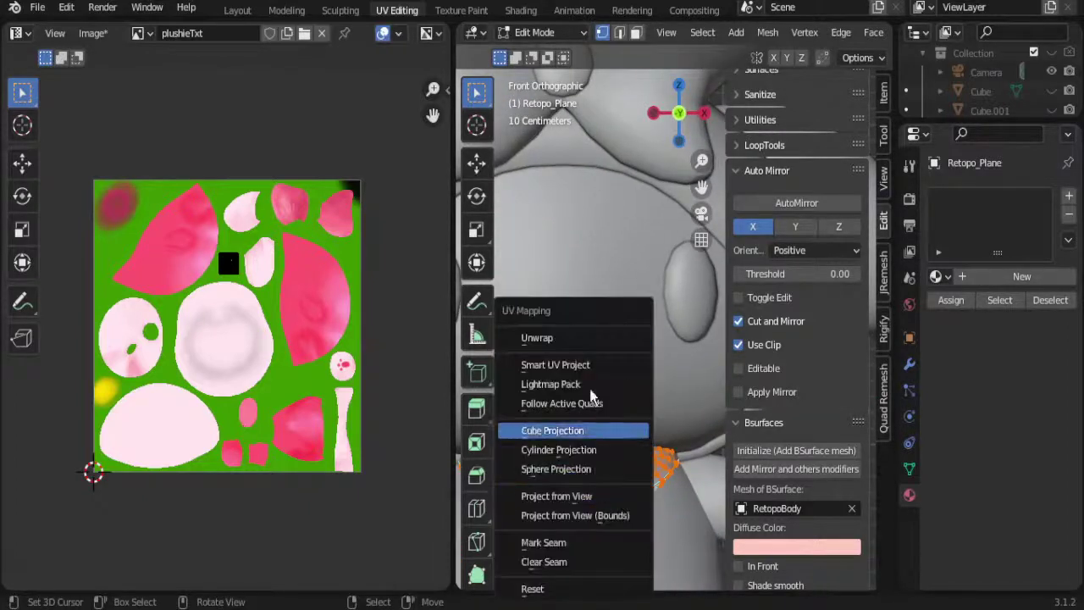
{"action": "left_click", "coordinate": [562, 349]}
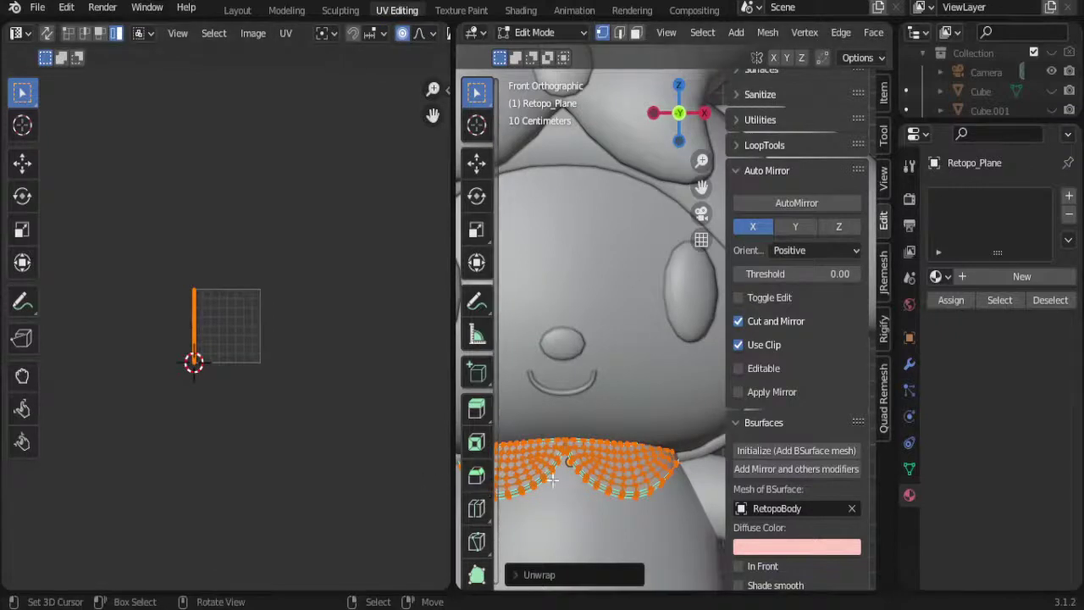
Step: Switch to edge select and apply Smart UV Project to the collar
{"action": "scroll", "coordinate": [568, 483], "scroll_direction": "up", "scroll_amount": 2}
{"action": "scroll", "coordinate": [164, 460], "scroll_direction": "up", "scroll_amount": 2}
{"action": "scroll", "coordinate": [165, 460], "scroll_direction": "up", "scroll_amount": 2}
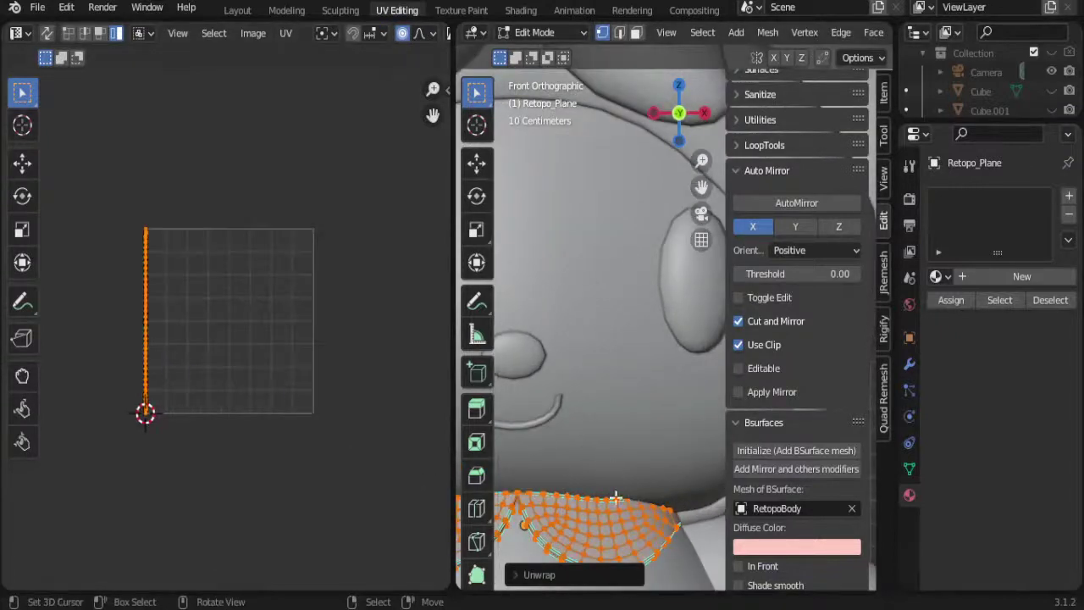
{"action": "scroll", "coordinate": [635, 452], "scroll_direction": "up", "scroll_amount": 1}
{"action": "middle_click_drag", "start_coordinate": [636, 452], "coordinate": [649, 415], "text": "shift"}
{"action": "scroll", "coordinate": [127, 371], "scroll_direction": "up", "scroll_amount": 2}
{"action": "scroll", "coordinate": [127, 370], "scroll_direction": "up", "scroll_amount": 2}
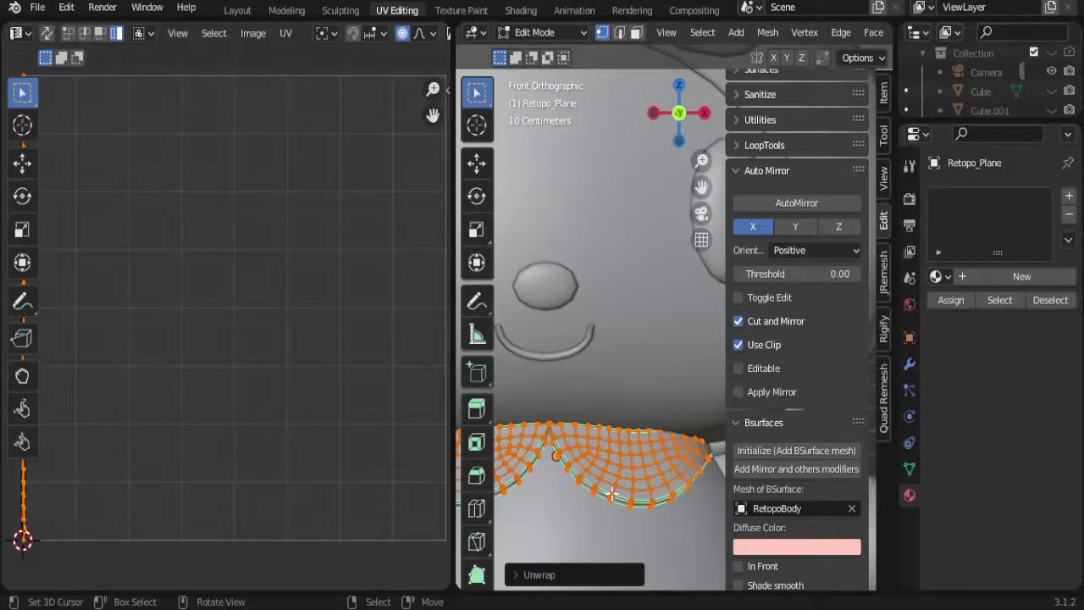
{"action": "key", "text": "2"}
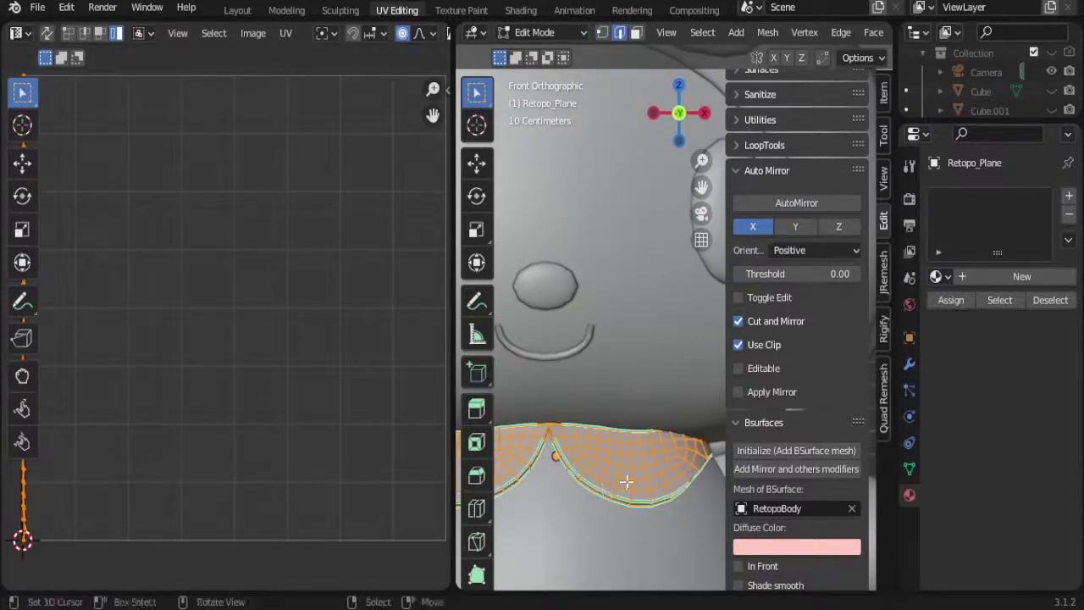
{"action": "key", "text": "u"}
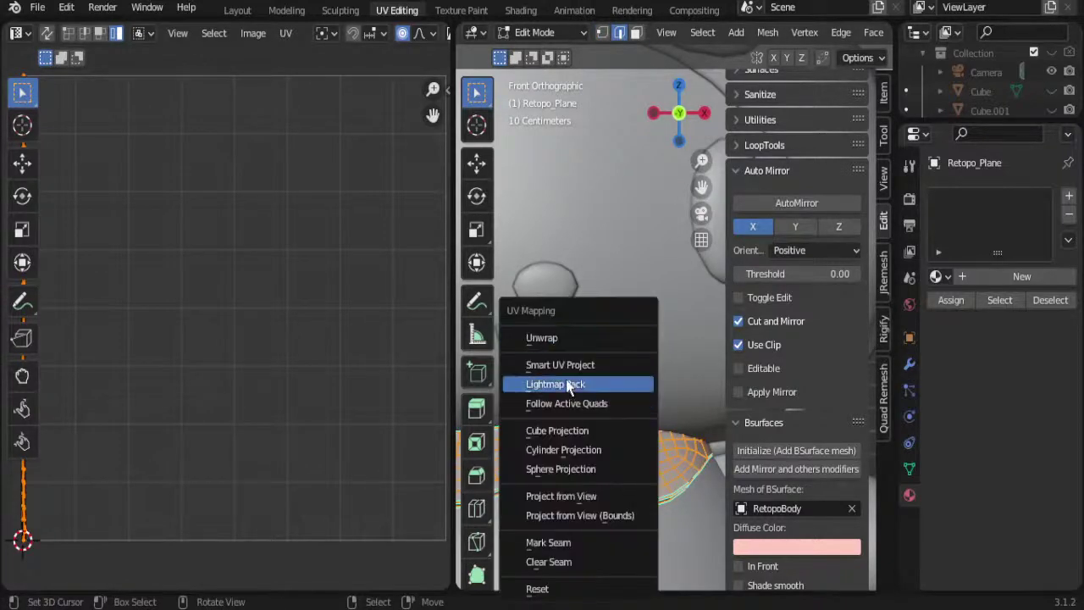
{"action": "left_click", "coordinate": [562, 366]}
{"action": "left_click", "coordinate": [564, 517]}
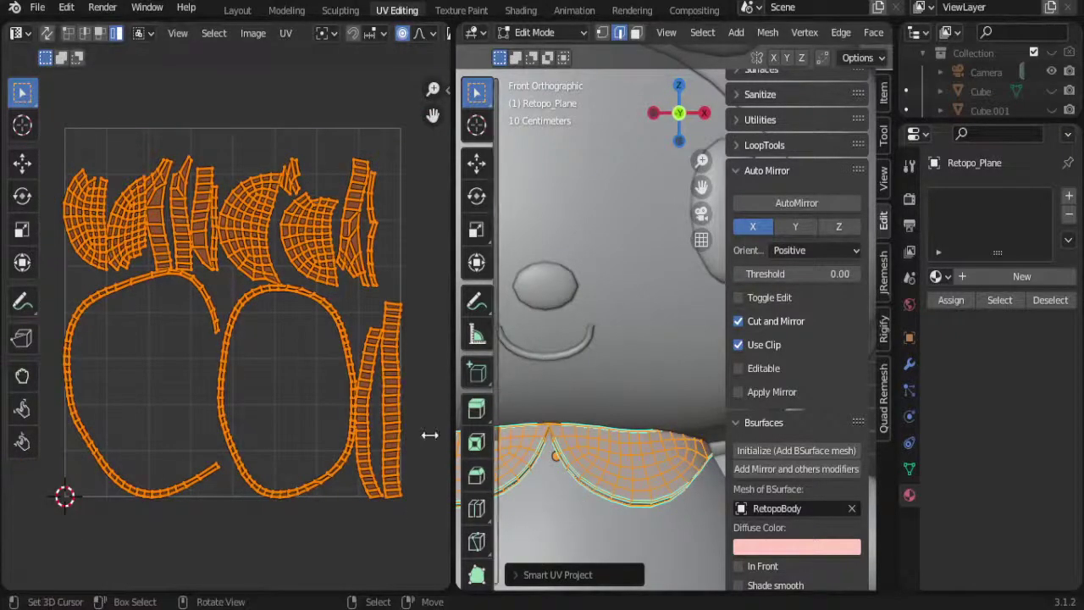
Step: Straighten the UVs into a grid of squares and reposition the islands
{"action": "key", "text": "q"}
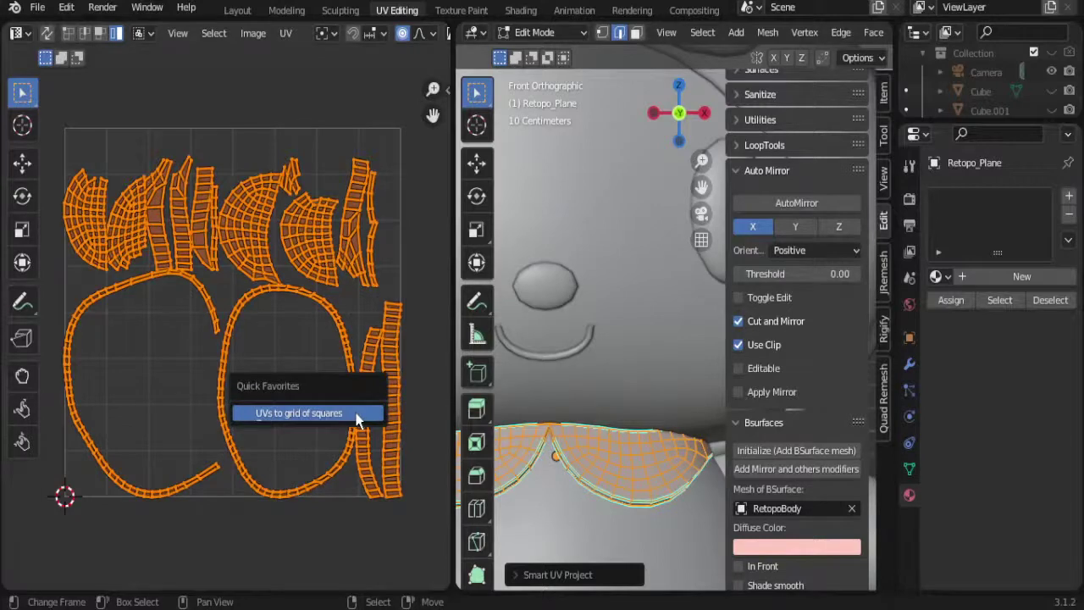
{"action": "left_click", "coordinate": [356, 419]}
{"action": "key", "text": "g"}
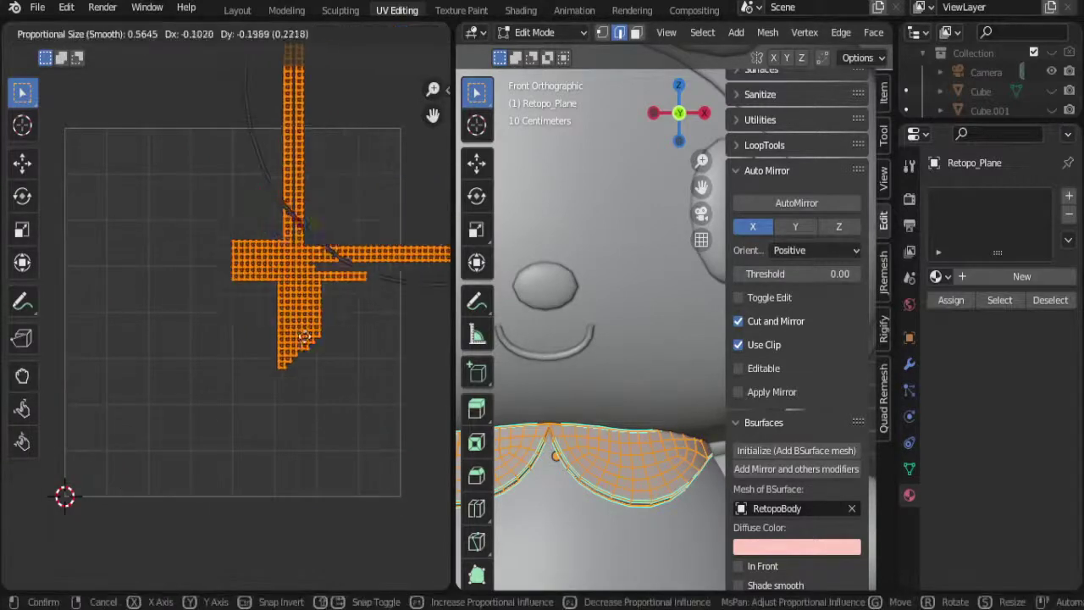
{"action": "left_click", "coordinate": [218, 474]}
Step: Scale and move the UV islands with proportional falloff, then undo those transforms
{"action": "scroll", "coordinate": [218, 474], "scroll_direction": "up", "scroll_amount": 2}
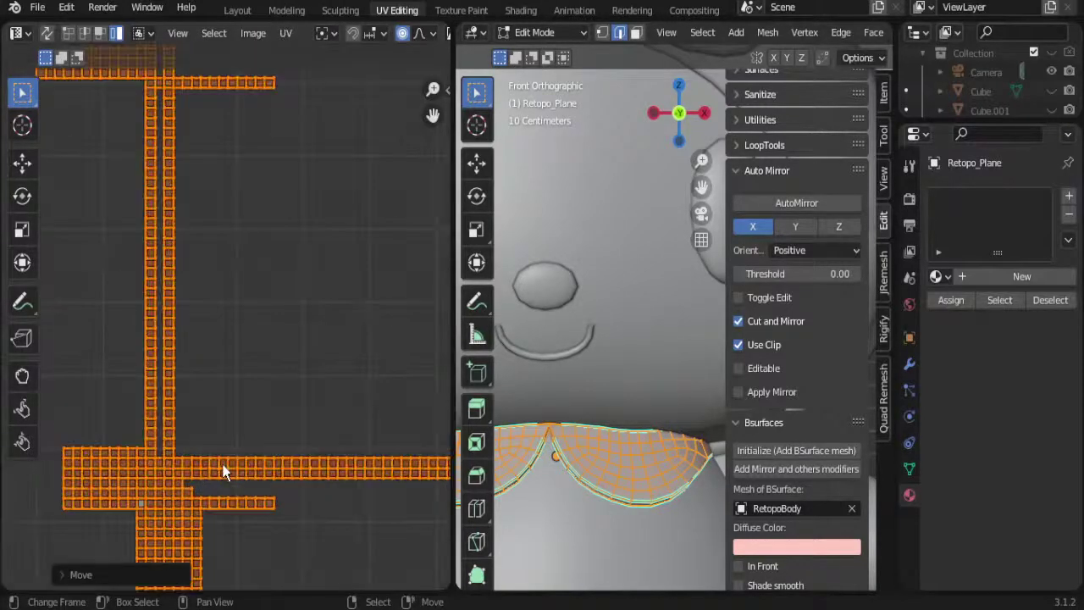
{"action": "scroll", "coordinate": [224, 471], "scroll_direction": "down", "scroll_amount": 3}
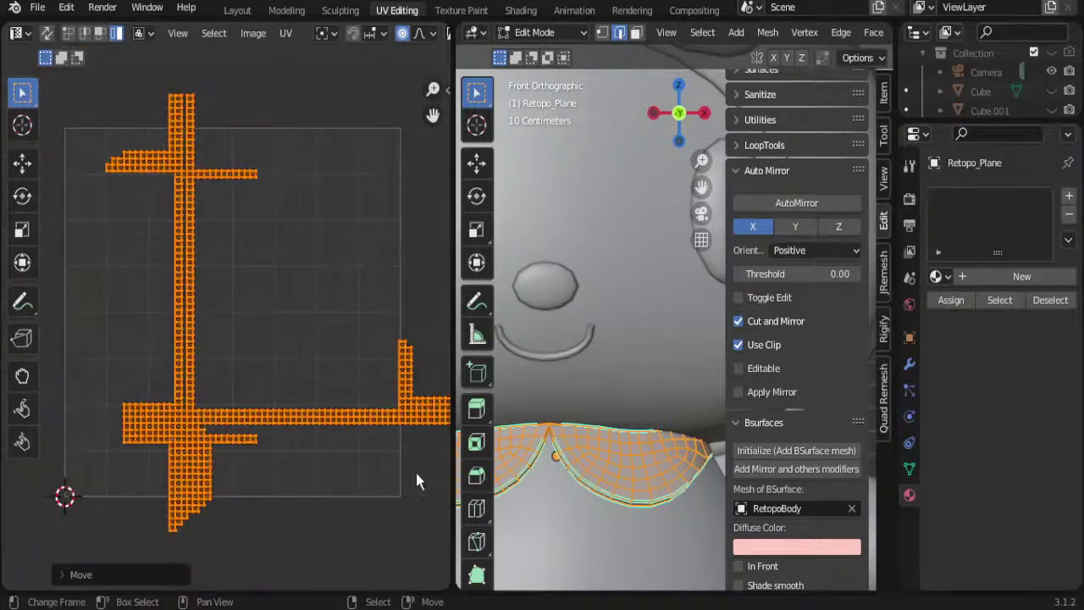
{"action": "key", "text": "s"}
{"action": "left_click", "coordinate": [353, 446]}
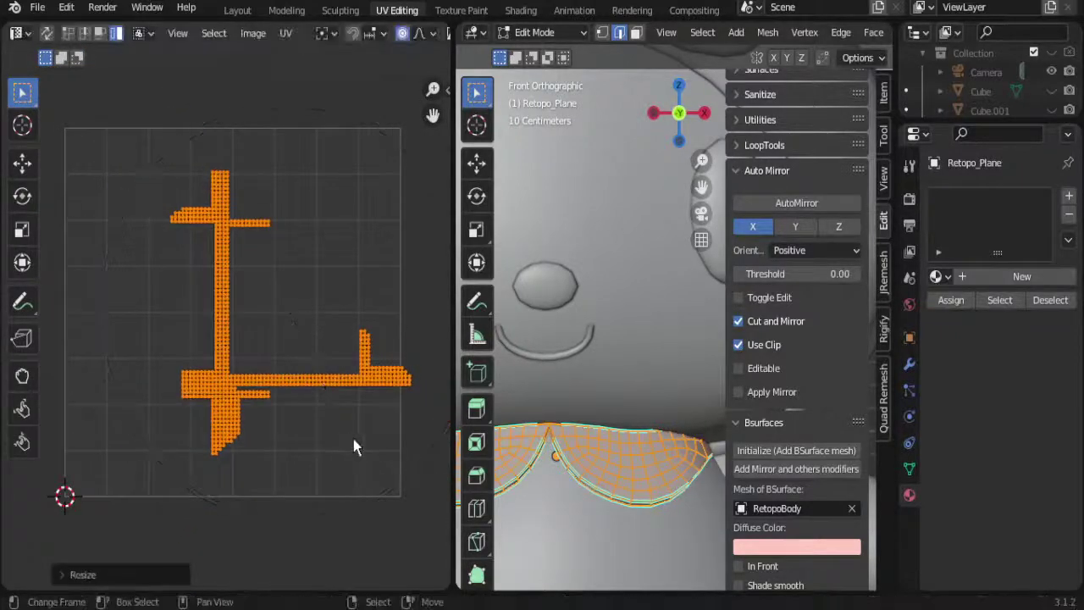
{"action": "key", "text": "g"}
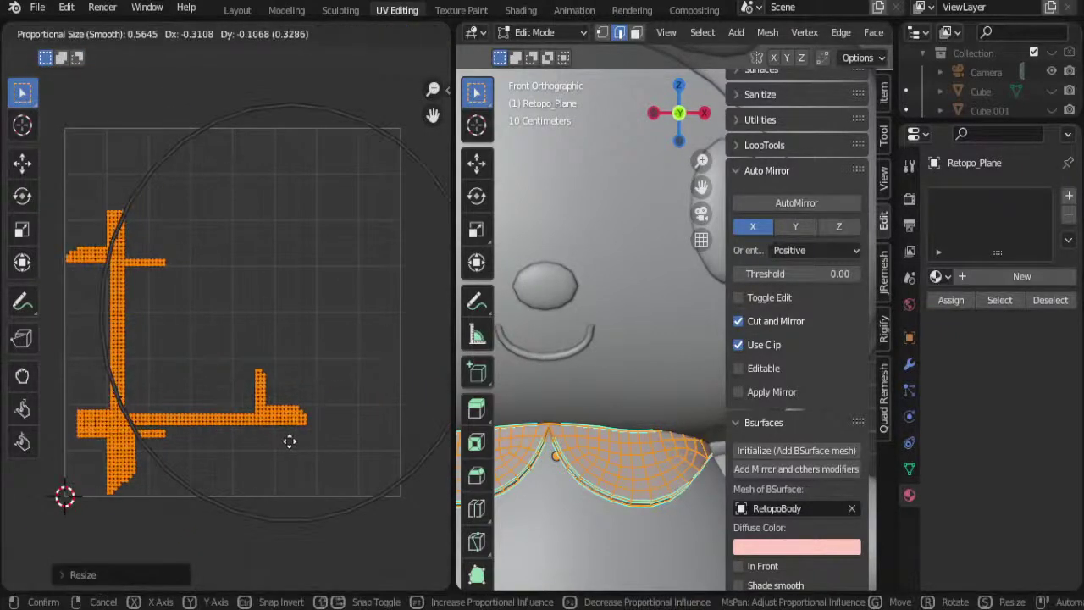
{"action": "left_click", "coordinate": [301, 445]}
{"action": "key", "text": "ctrl+z"}
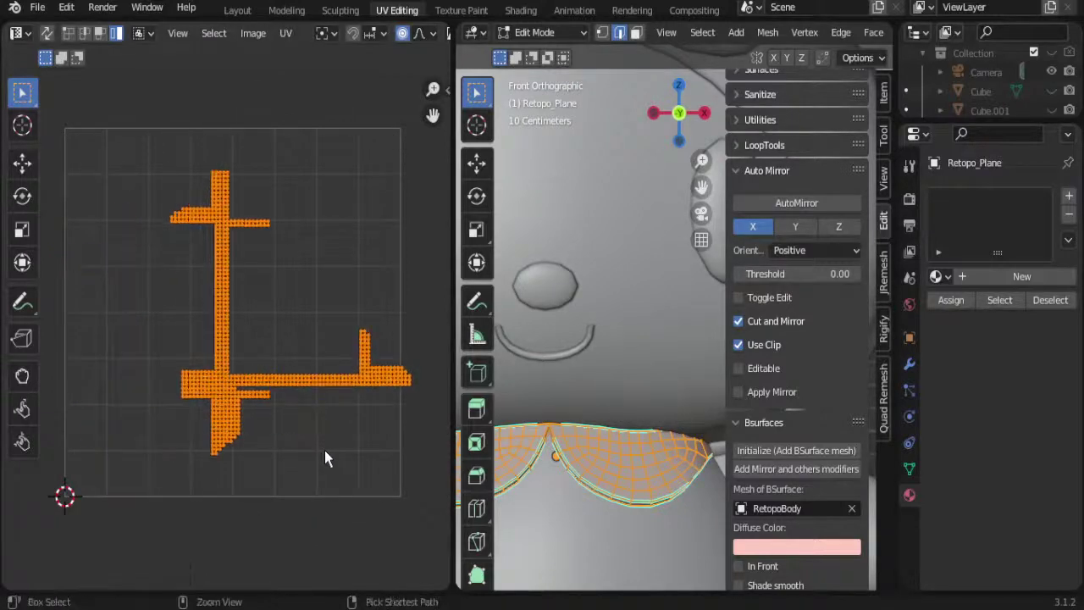
{"action": "key", "text": "ctrl+z"}
{"action": "key", "text": "ctrl+z"}
Step: Isolate Retopo_Plane in local view, AutoMirror it across X, and orbit to inspect
{"action": "key", "text": "Tab"}
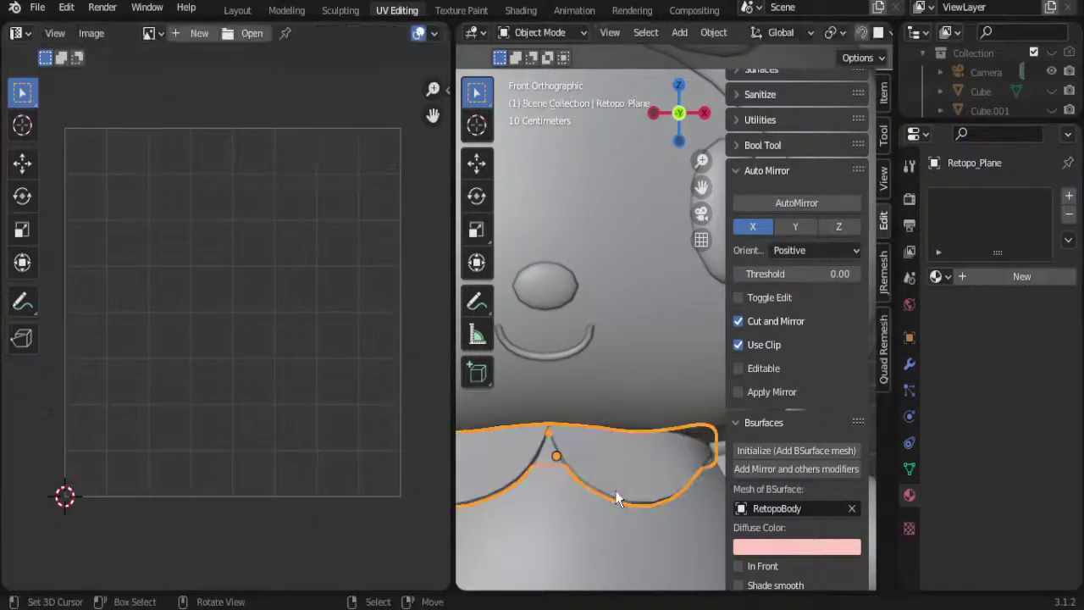
{"action": "key", "text": "KP_Divide"}
{"action": "key", "text": "Tab"}
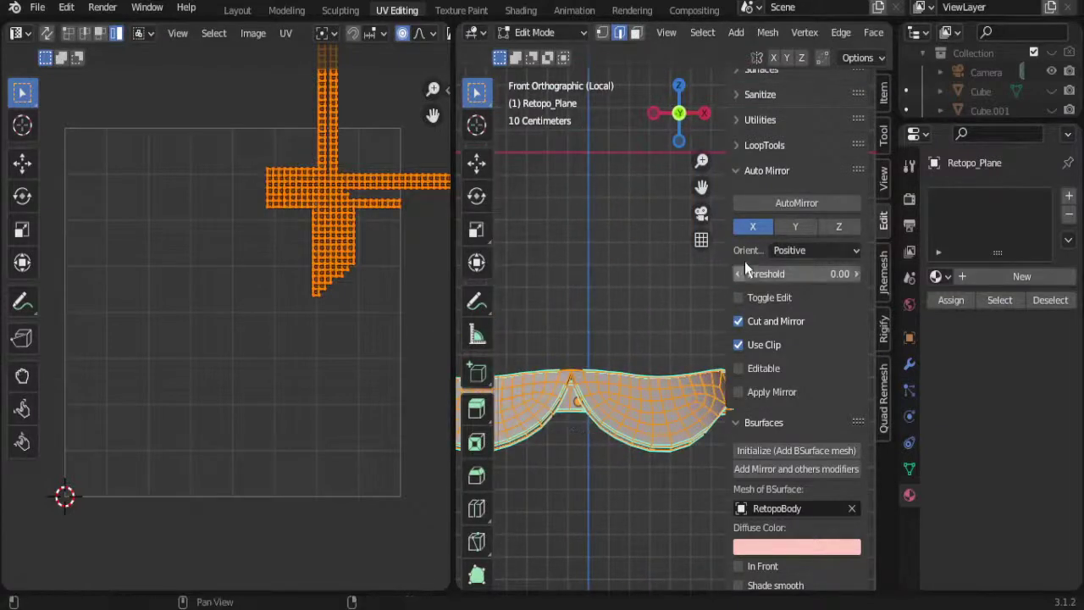
{"action": "left_click", "coordinate": [778, 202]}
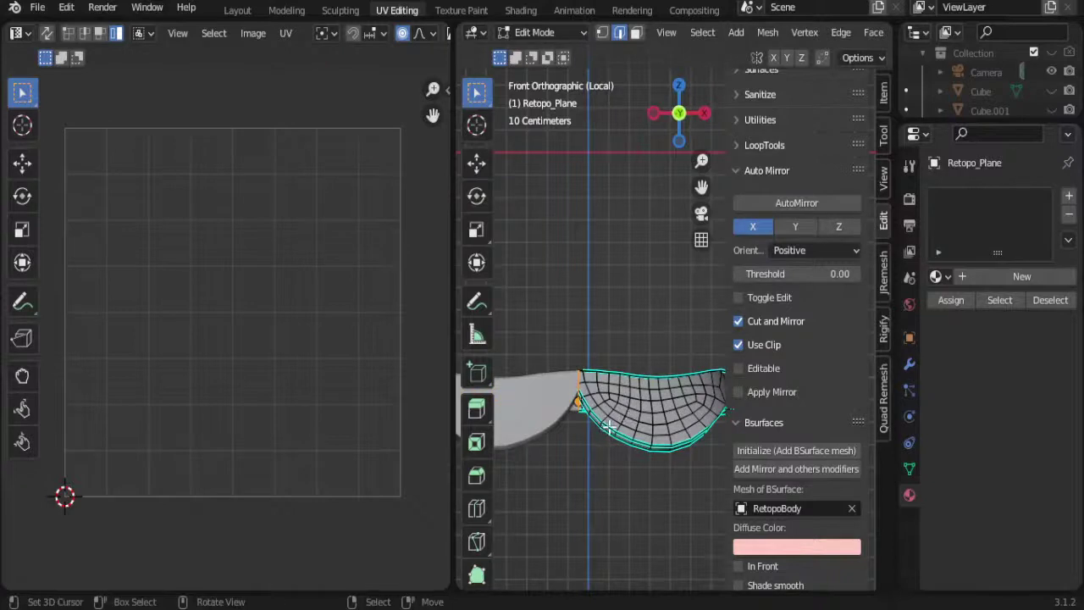
{"action": "left_click_drag", "start_coordinate": [606, 381], "coordinate": [574, 480], "text": "alt"}
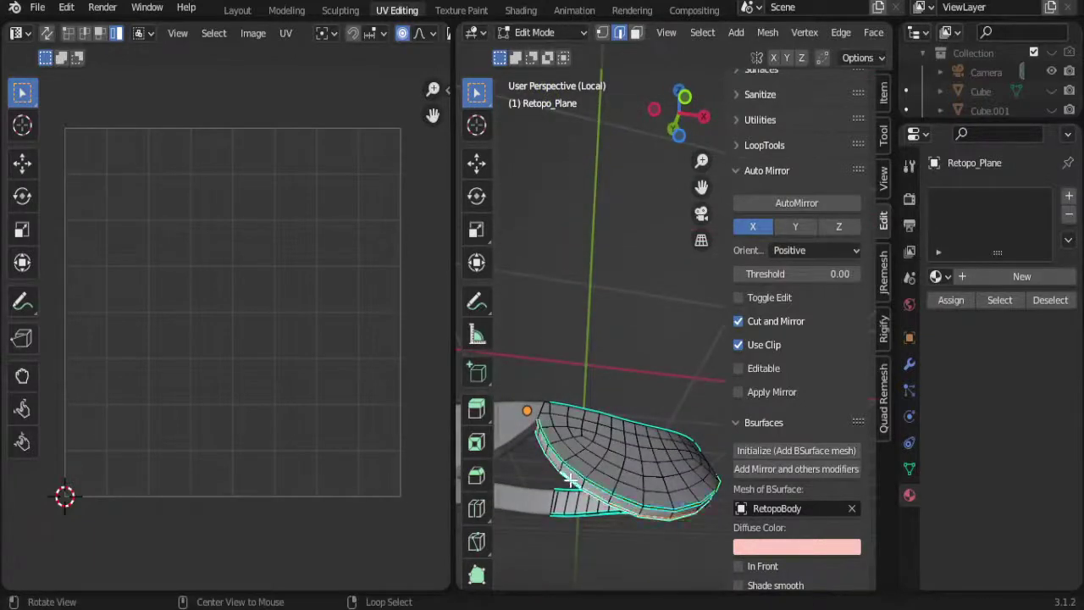
{"action": "left_click_drag", "start_coordinate": [617, 483], "coordinate": [478, 503], "text": "alt"}
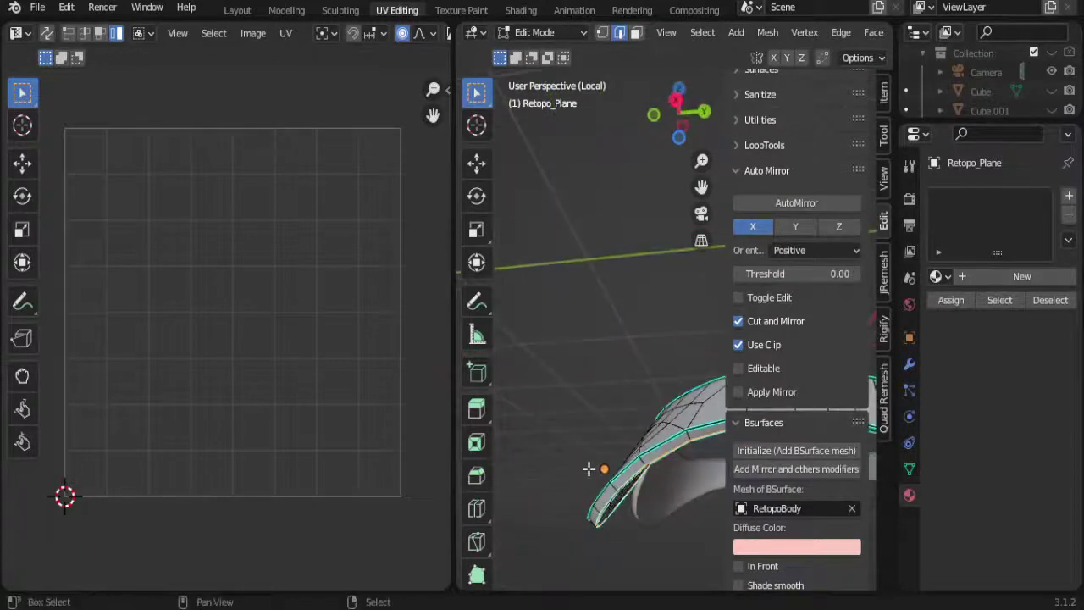
{"action": "mouse_move", "coordinate": [587, 466]}
{"action": "left_mouse_down", "text": "alt"}
{"action": "mouse_move", "coordinate": [614, 447]}
{"action": "mouse_move", "coordinate": [583, 426]}
{"action": "mouse_move", "coordinate": [601, 381]}
{"action": "left_mouse_up", "text": "alt"}
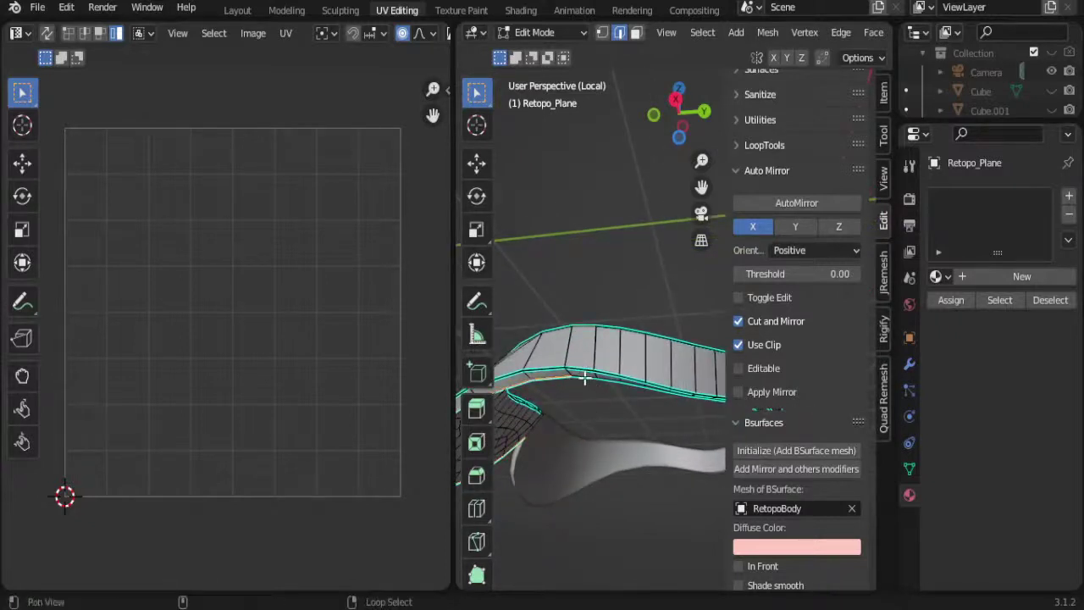
{"action": "mouse_move", "coordinate": [584, 379]}
{"action": "left_mouse_down", "text": "alt"}
{"action": "mouse_move", "coordinate": [600, 442]}
{"action": "mouse_move", "coordinate": [502, 409]}
{"action": "mouse_move", "coordinate": [595, 380]}
{"action": "mouse_move", "coordinate": [561, 403]}
{"action": "mouse_move", "coordinate": [618, 436]}
{"action": "left_mouse_up", "text": "alt"}
Step: Mark the chosen collar edges as a seam and unwrap the whole collar mesh
{"action": "key", "text": "u"}
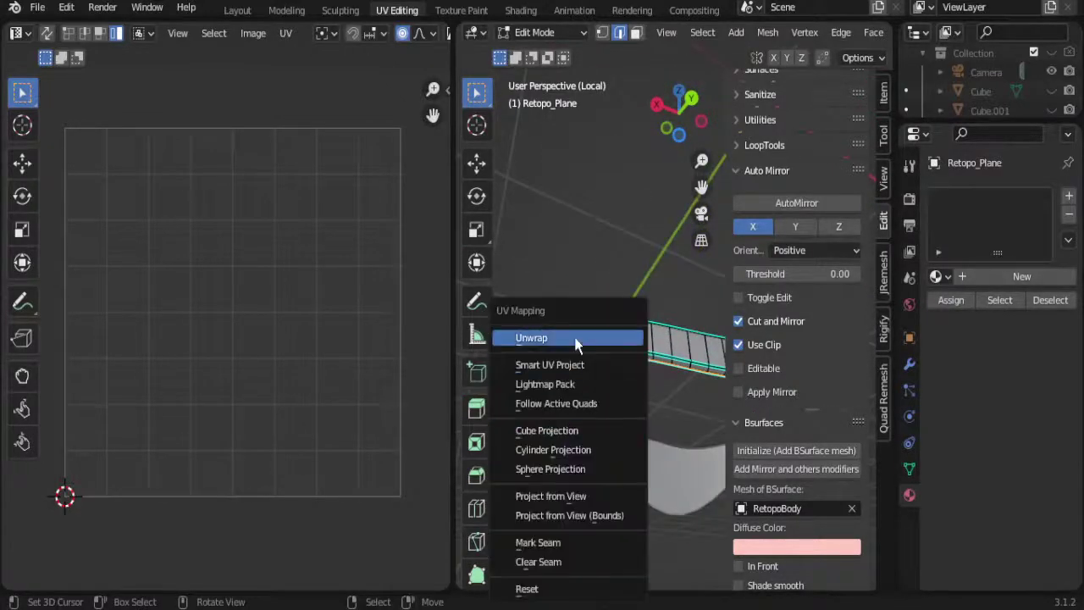
{"action": "left_click", "coordinate": [576, 542]}
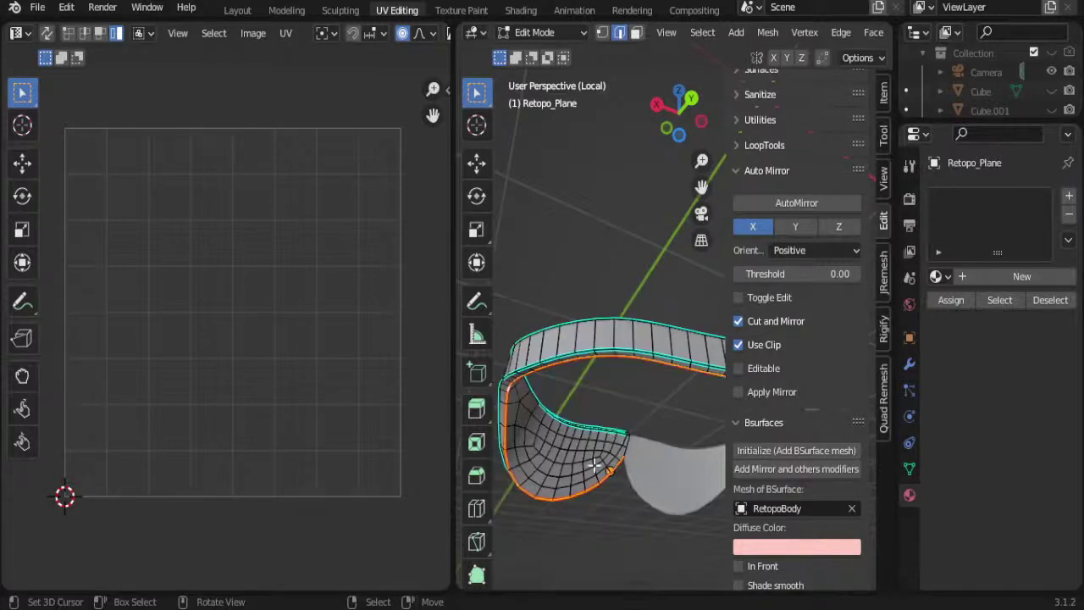
{"action": "key", "text": "a"}
{"action": "left_click_drag", "start_coordinate": [592, 414], "coordinate": [653, 466], "text": "alt"}
{"action": "mouse_move", "coordinate": [654, 466]}
{"action": "middle_mouse_down"}
{"action": "mouse_move", "coordinate": [563, 462]}
{"action": "mouse_move", "coordinate": [699, 469]}
{"action": "mouse_move", "coordinate": [564, 462]}
{"action": "mouse_move", "coordinate": [657, 467]}
{"action": "mouse_move", "coordinate": [581, 466]}
{"action": "mouse_move", "coordinate": [605, 475]}
{"action": "middle_mouse_up"}
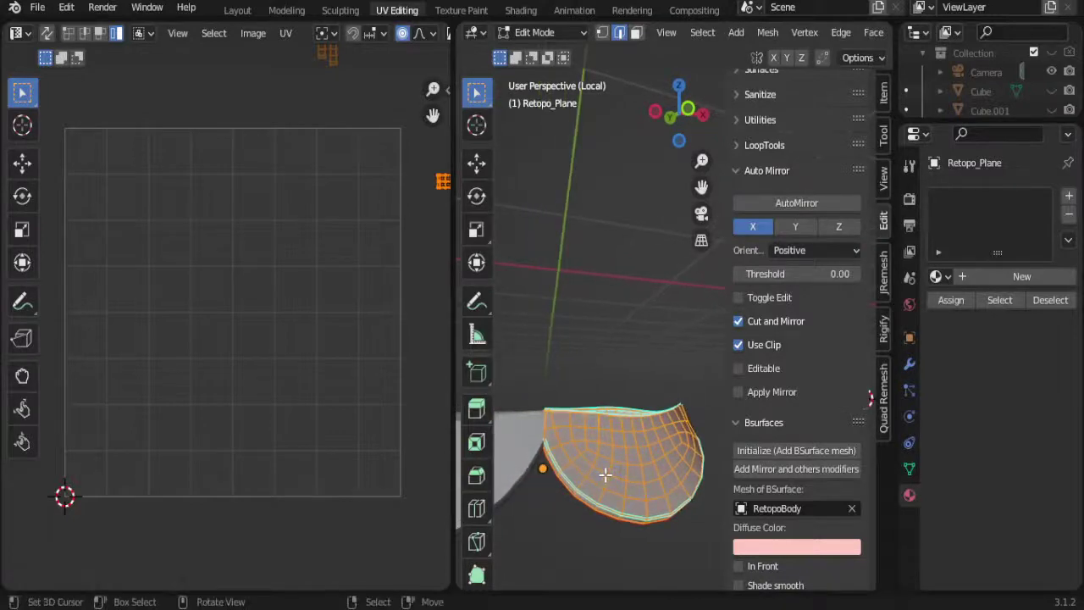
{"action": "key", "text": "u"}
{"action": "left_click", "coordinate": [559, 268]}
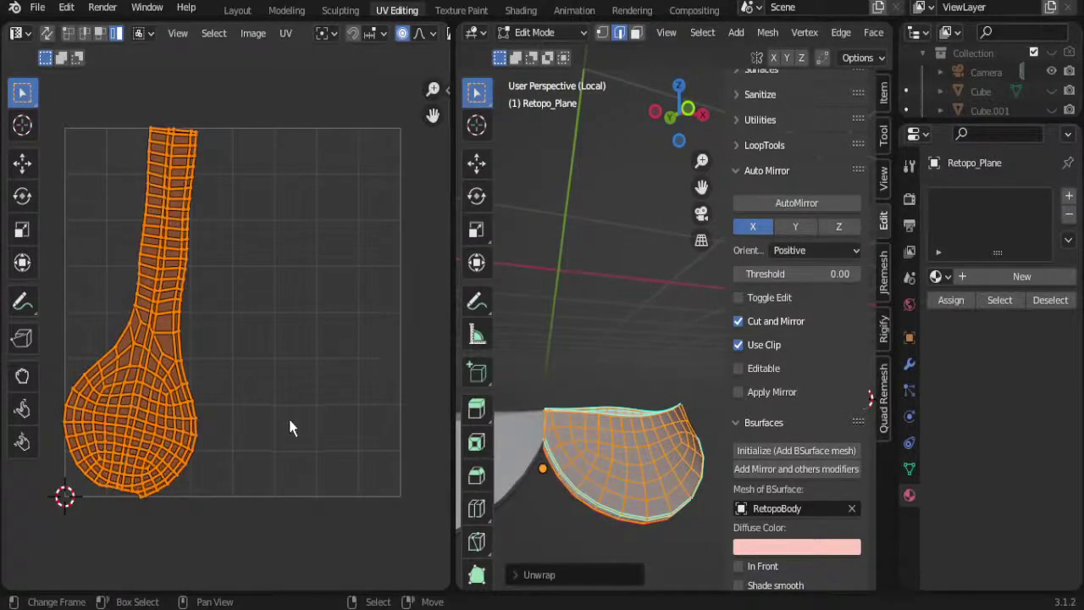
Step: Reshape the collar UVs into a grid of squares via Quick Favorites, redoing it until it holds
{"action": "scroll", "coordinate": [224, 417], "scroll_direction": "up", "scroll_amount": 1}
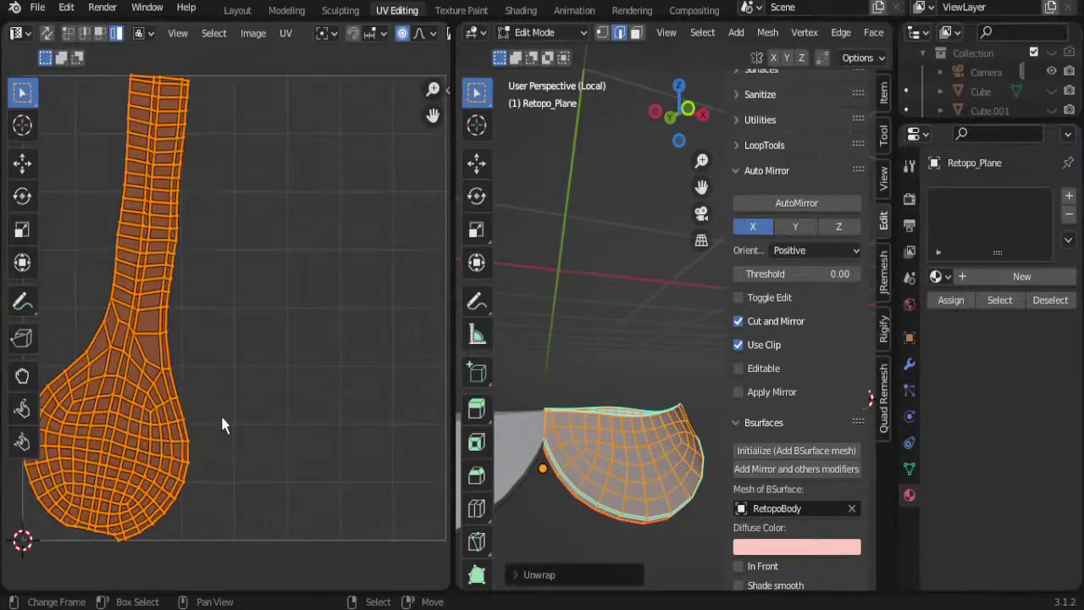
{"action": "key", "text": "q"}
{"action": "left_click", "coordinate": [224, 427]}
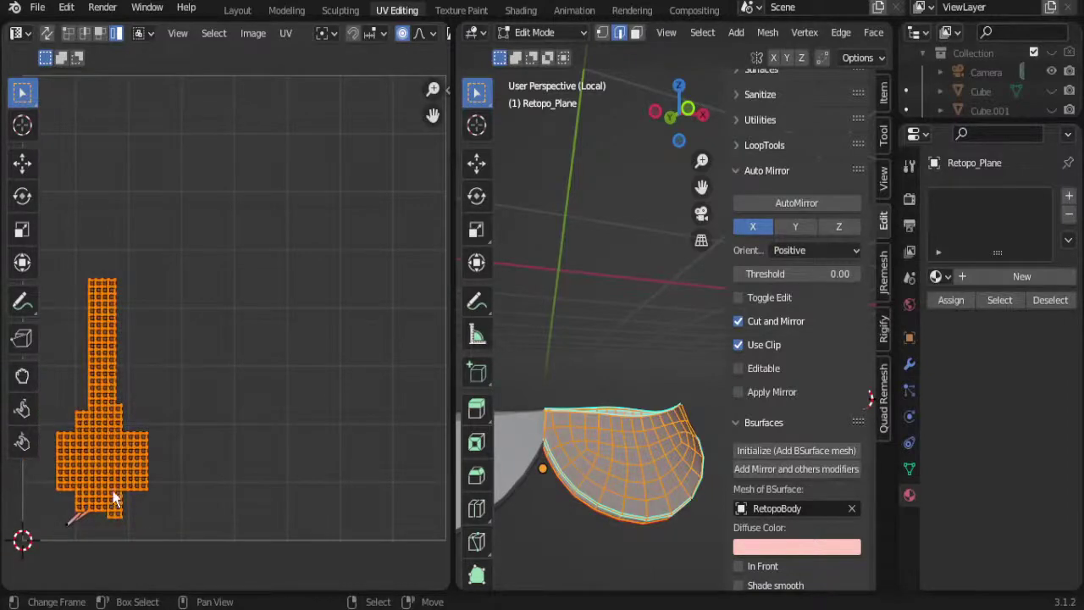
{"action": "key", "text": "ctrl+z"}
{"action": "middle_click_drag", "start_coordinate": [117, 486], "coordinate": [193, 452]}
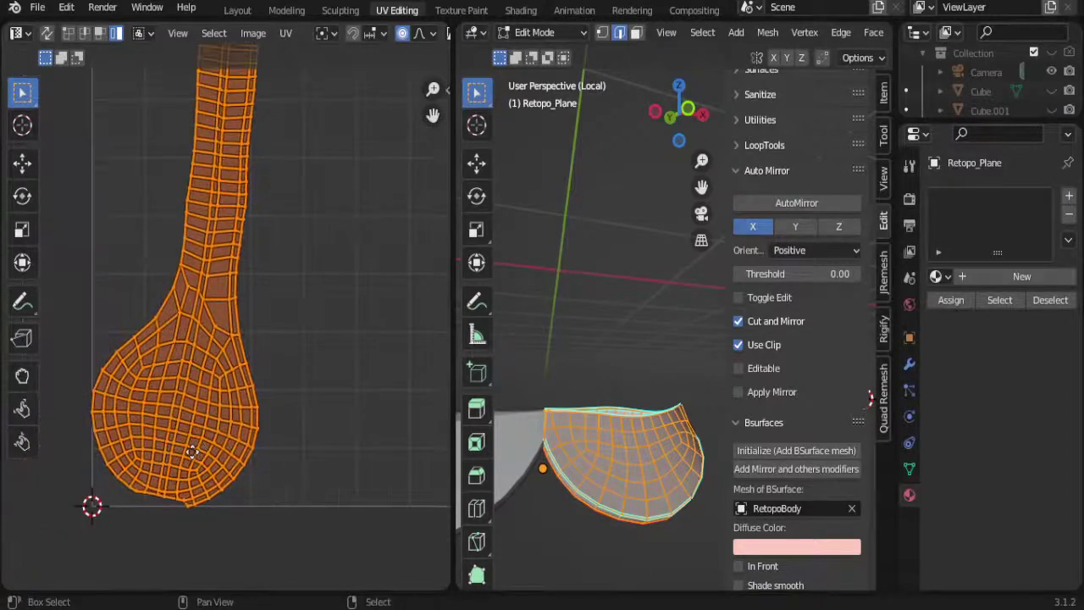
{"action": "key", "text": "q"}
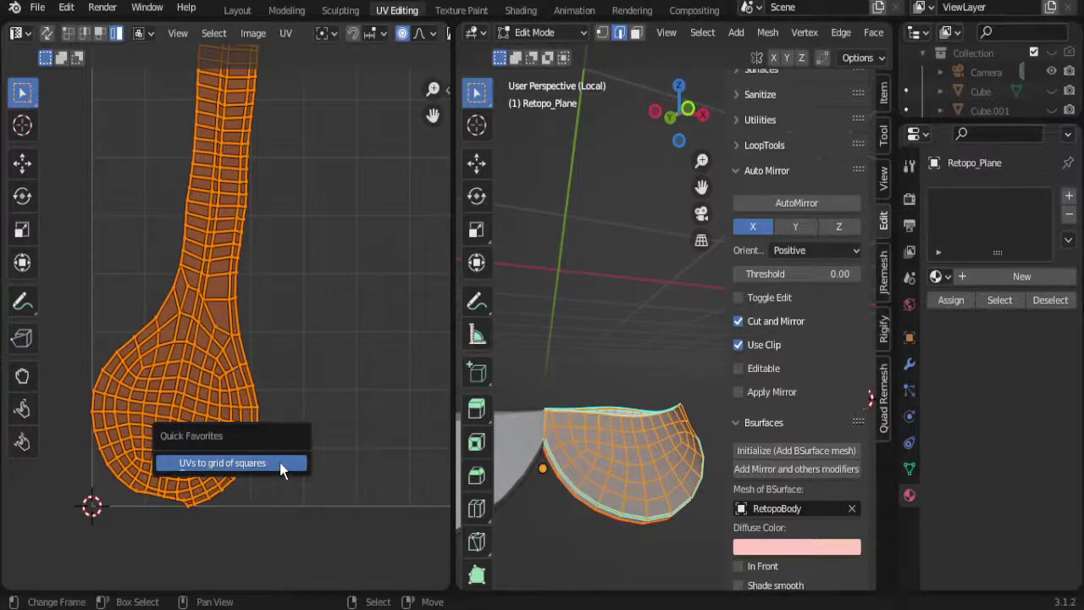
{"action": "left_click", "coordinate": [265, 462]}
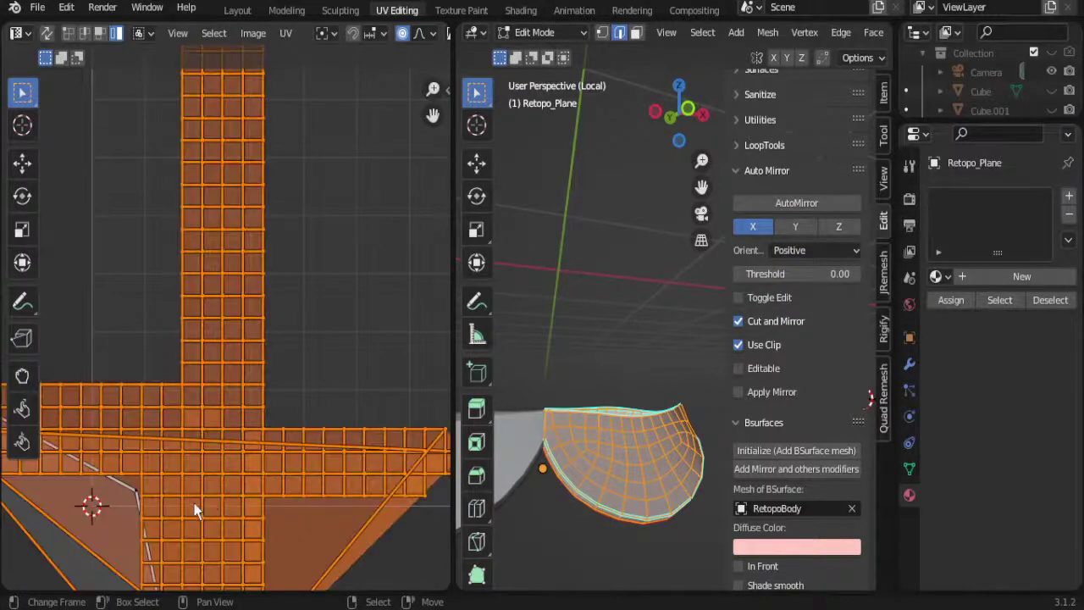
{"action": "scroll", "coordinate": [199, 499], "scroll_direction": "down", "scroll_amount": 3}
{"action": "key", "text": "ctrl+z"}
{"action": "key", "text": "q"}
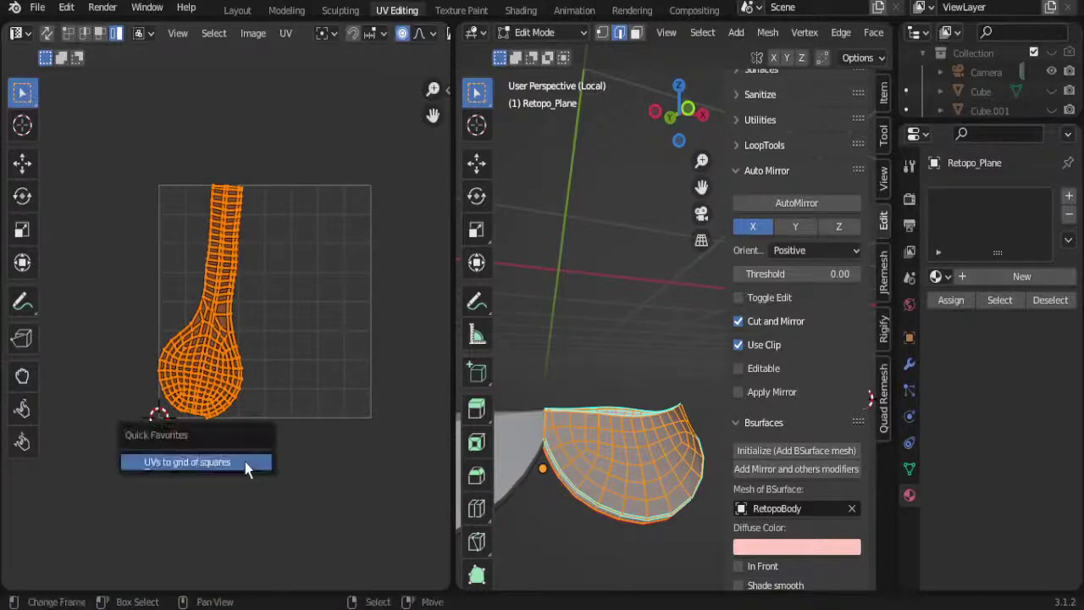
{"action": "left_click", "coordinate": [244, 461]}
{"action": "scroll", "coordinate": [195, 433], "scroll_direction": "up", "scroll_amount": 4}
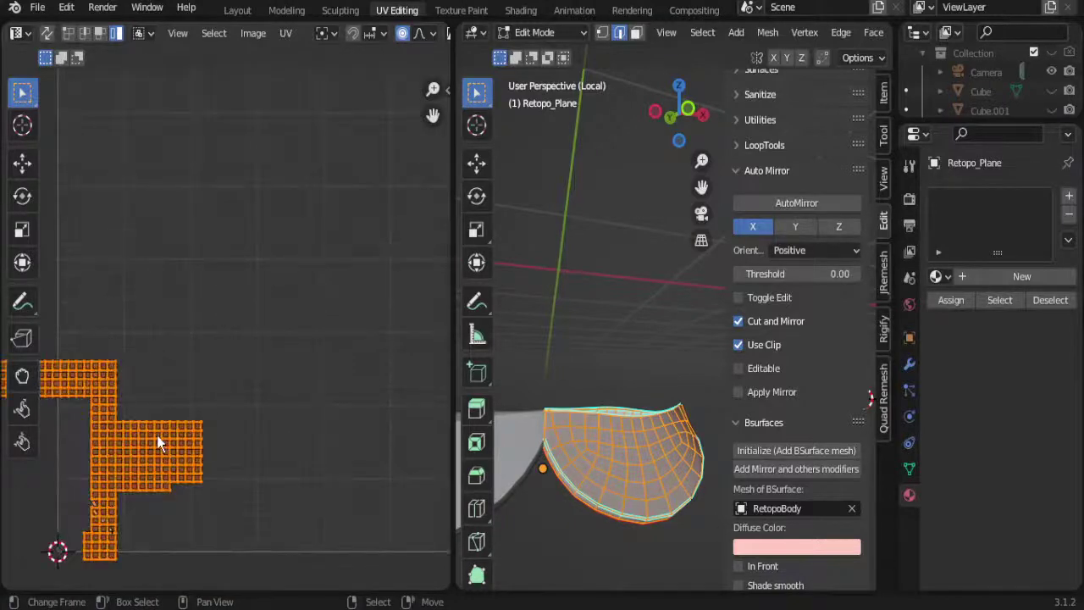
Step: Move the gridded UV block toward the centre of UV space
{"action": "key", "text": "g"}
{"action": "left_click", "coordinate": [307, 455]}
{"action": "scroll", "coordinate": [307, 456], "scroll_direction": "up", "scroll_amount": 1}
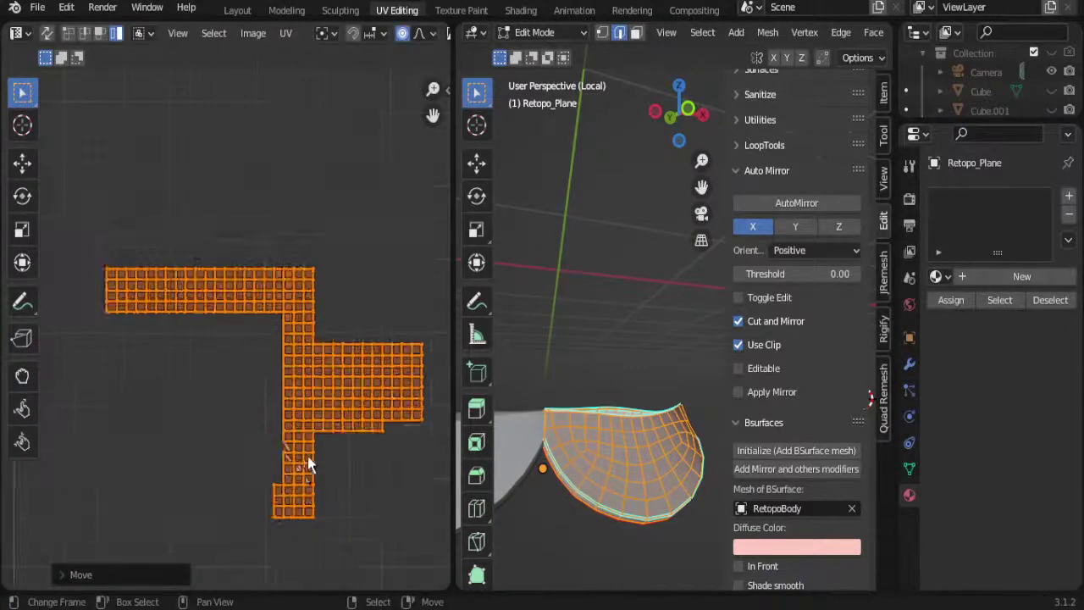
{"action": "scroll", "coordinate": [309, 455], "scroll_direction": "up", "scroll_amount": 1}
{"action": "scroll", "coordinate": [305, 462], "scroll_direction": "up", "scroll_amount": 1}
{"action": "scroll", "coordinate": [297, 468], "scroll_direction": "up", "scroll_amount": 1}
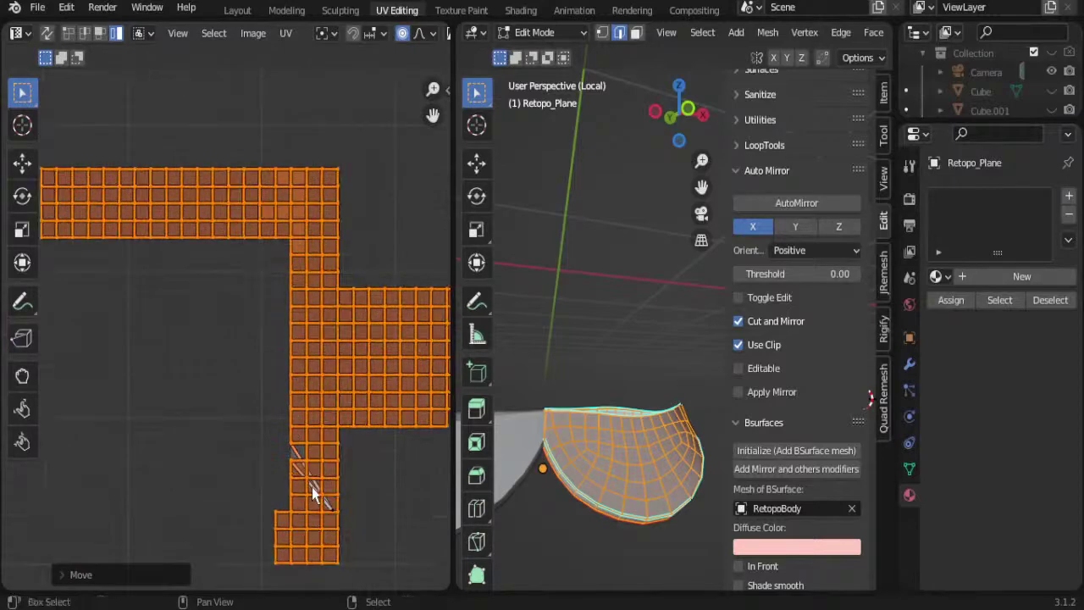
{"action": "scroll", "coordinate": [312, 487], "scroll_direction": "down", "scroll_amount": 1, "text": "shift"}
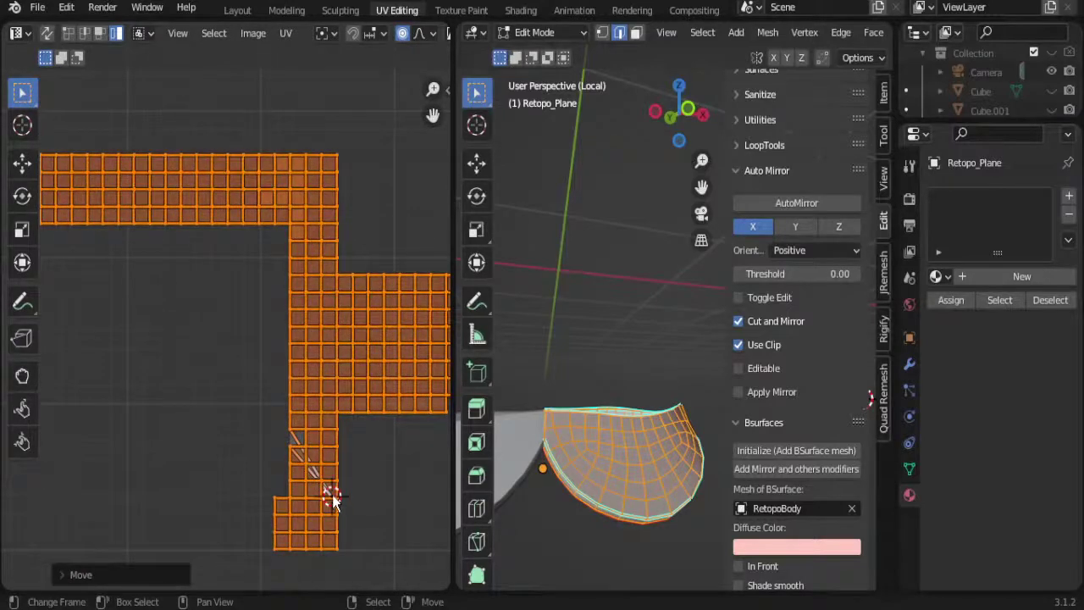
Step: Straighten a stray UV edge in vertex mode, then reposition the whole collar island
{"action": "key", "text": "1"}
{"action": "key", "text": "alt+a"}
{"action": "key", "text": "g"}
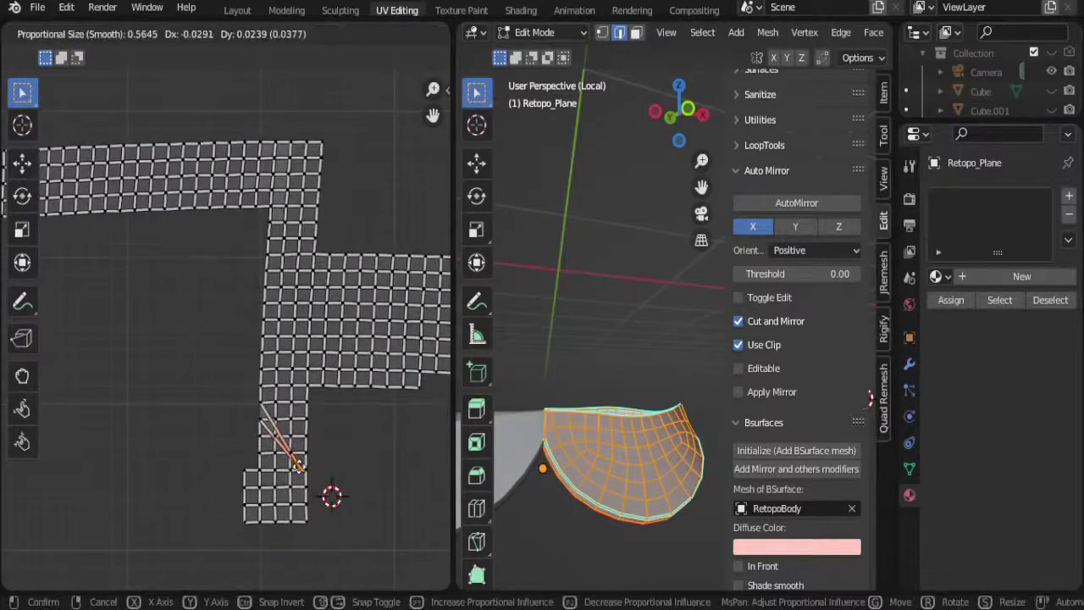
{"action": "key", "text": "Escape"}
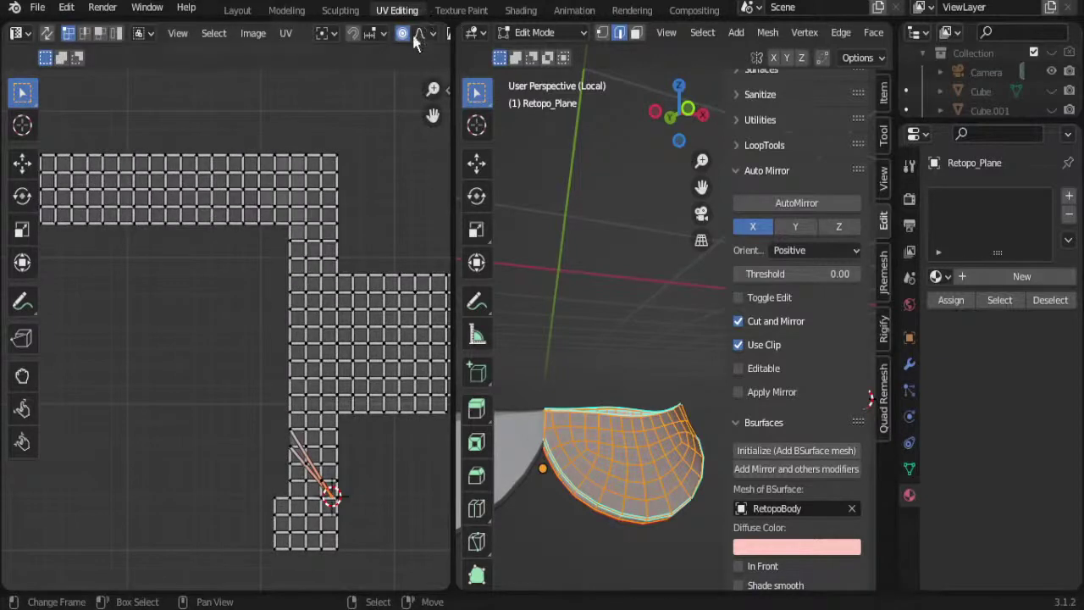
{"action": "key", "text": "g"}
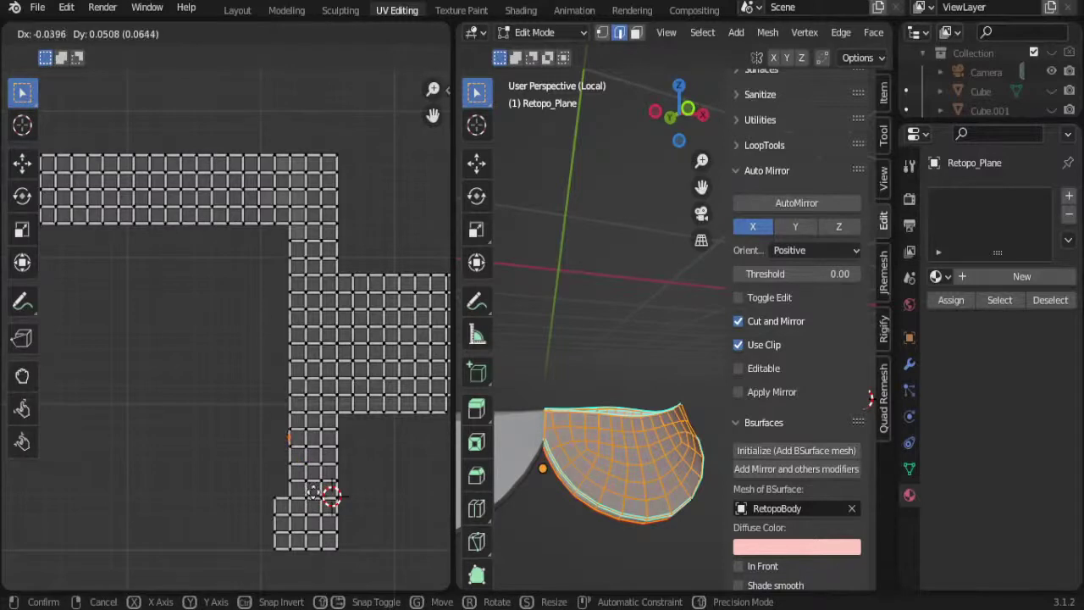
{"action": "left_click", "coordinate": [314, 496]}
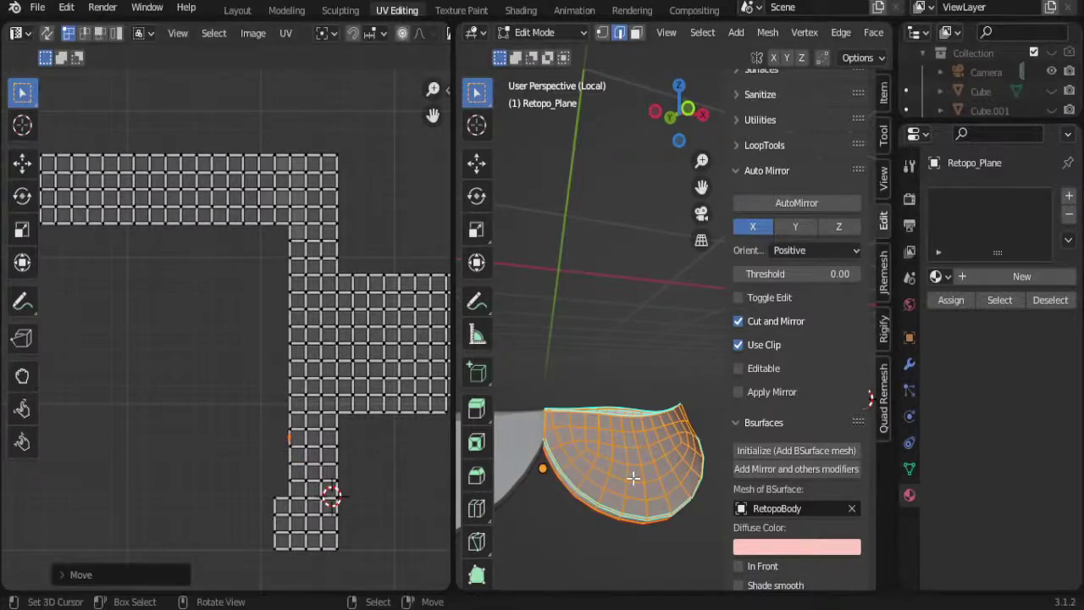
{"action": "scroll", "coordinate": [375, 429], "scroll_direction": "down", "scroll_amount": 1}
{"action": "scroll", "coordinate": [374, 434], "scroll_direction": "down", "scroll_amount": 2}
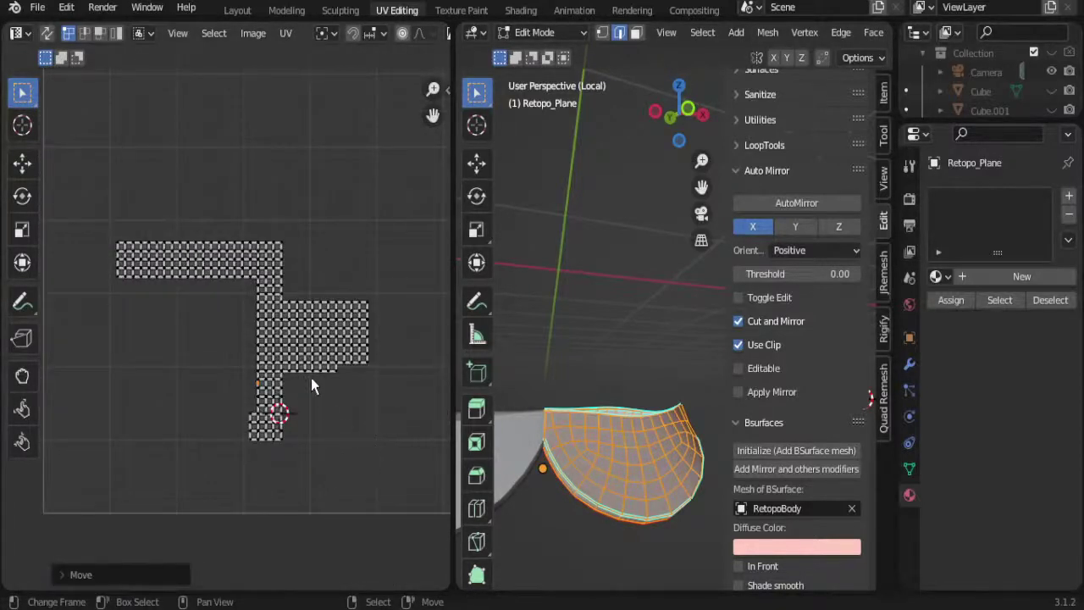
{"action": "key", "text": "a"}
{"action": "key", "text": "g"}
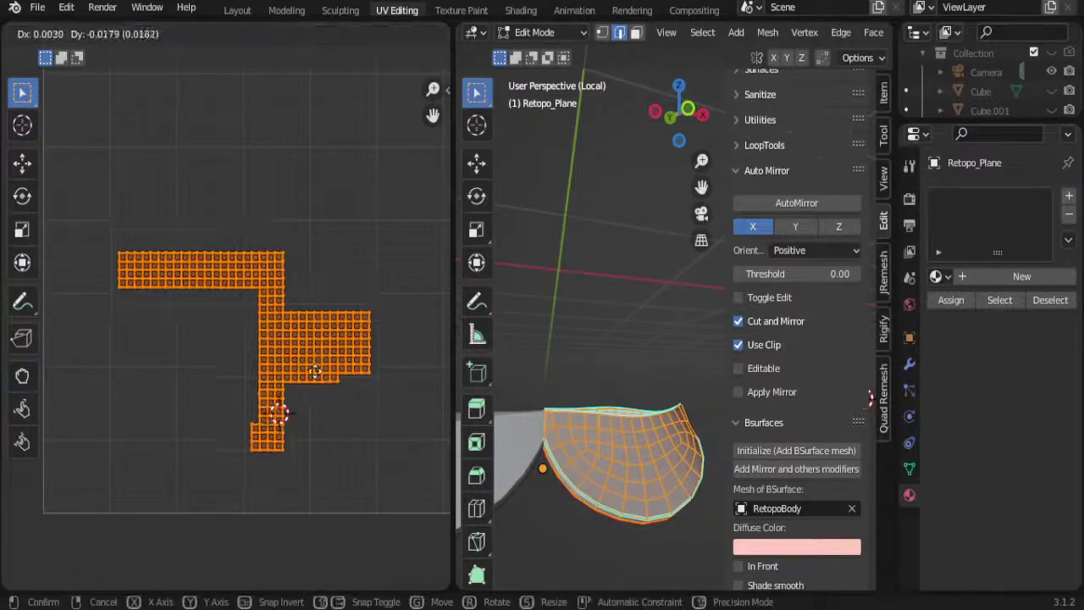
{"action": "left_click", "coordinate": [338, 424]}
Step: Assign the existing mmmmmmm material to the collar in Edit Mode and zoom out over the texture
{"action": "key", "text": "Tab"}
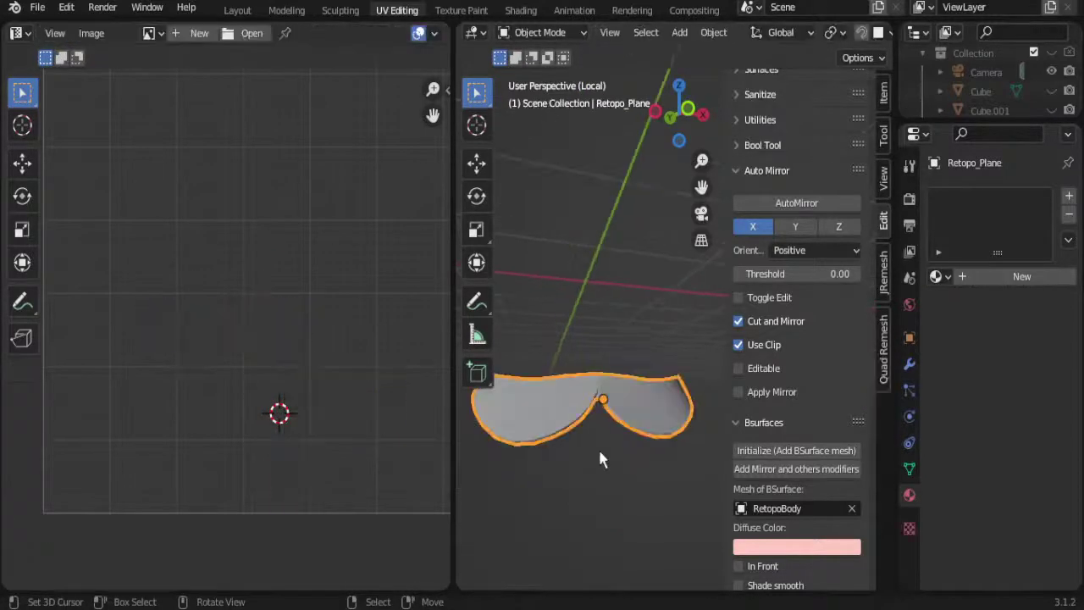
{"action": "middle_click_drag", "start_coordinate": [598, 457], "coordinate": [582, 477]}
{"action": "key", "text": "Tab"}
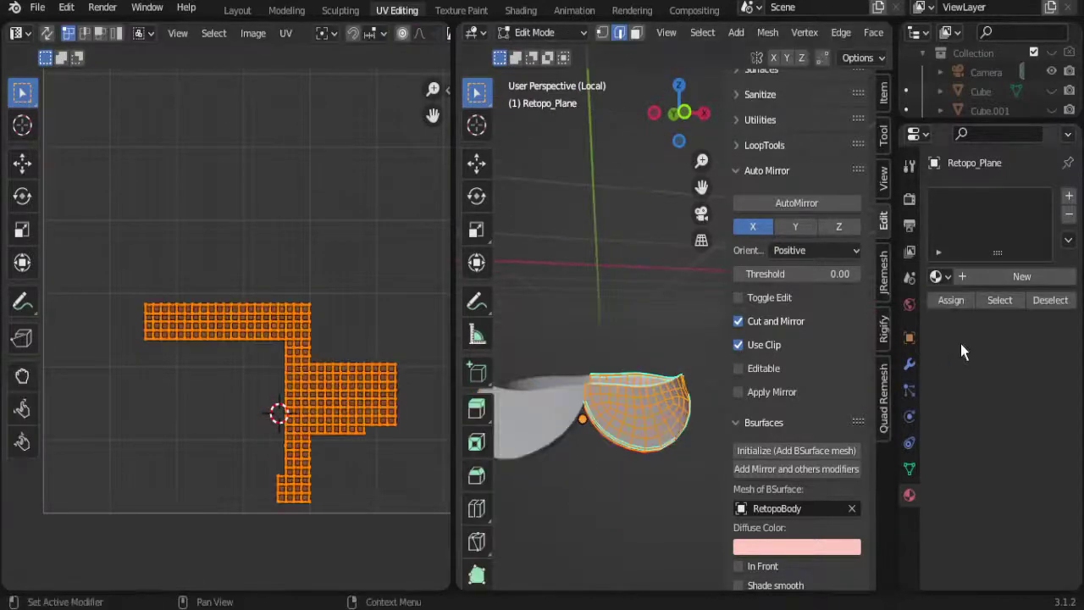
{"action": "left_click", "coordinate": [938, 277]}
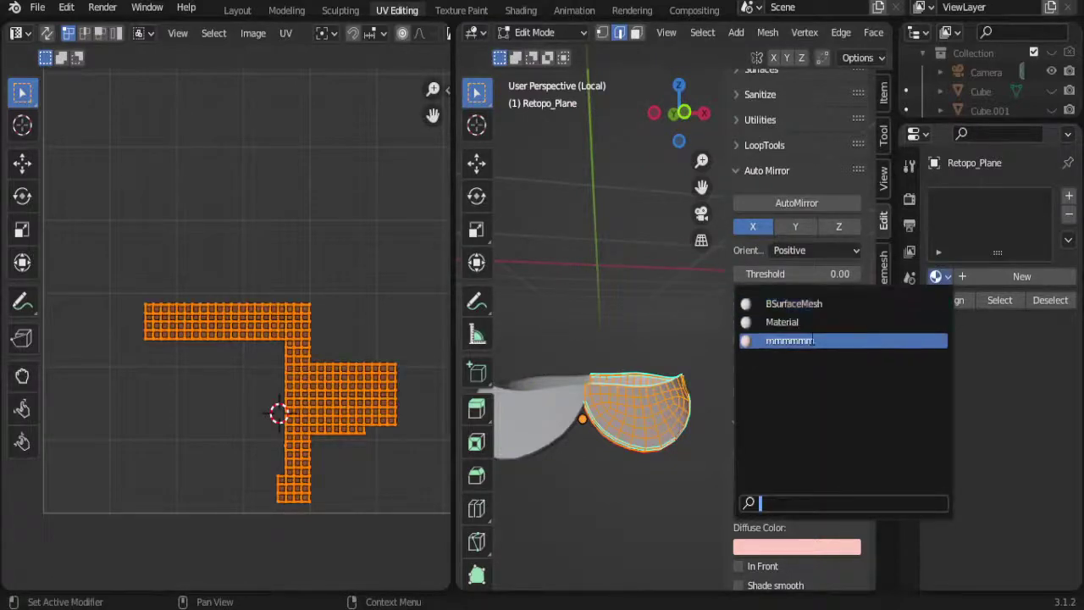
{"action": "left_click", "coordinate": [804, 341]}
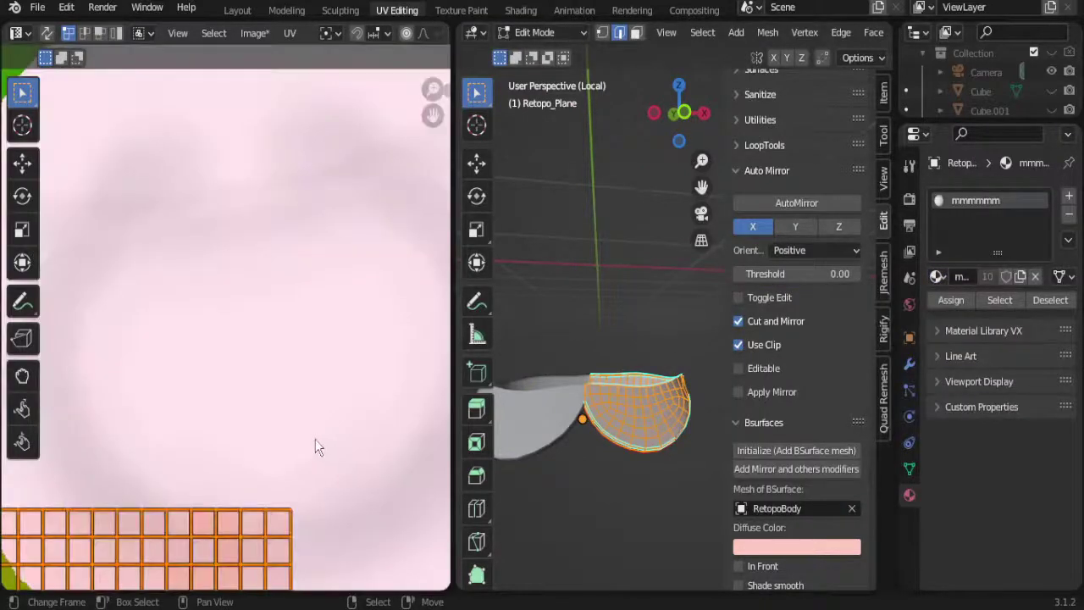
{"action": "scroll", "coordinate": [312, 438], "scroll_direction": "down", "scroll_amount": 2}
{"action": "scroll", "coordinate": [309, 440], "scroll_direction": "down", "scroll_amount": 2}
{"action": "scroll", "coordinate": [305, 447], "scroll_direction": "down", "scroll_amount": 1}
{"action": "scroll", "coordinate": [282, 449], "scroll_direction": "down", "scroll_amount": 2}
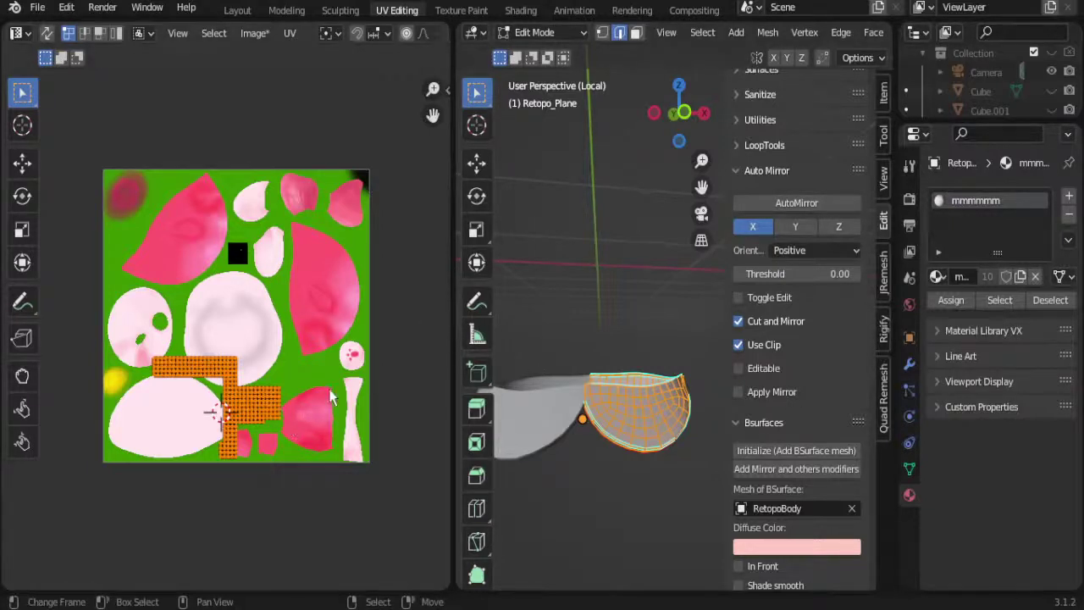
Step: Box-select the collar's L-shaped UV island, then move and shrink it step by step
{"action": "key", "text": "alt+a"}
{"action": "left_click_drag", "start_coordinate": [127, 347], "coordinate": [284, 463]}
{"action": "key", "text": "g"}
{"action": "left_click", "coordinate": [347, 411]}
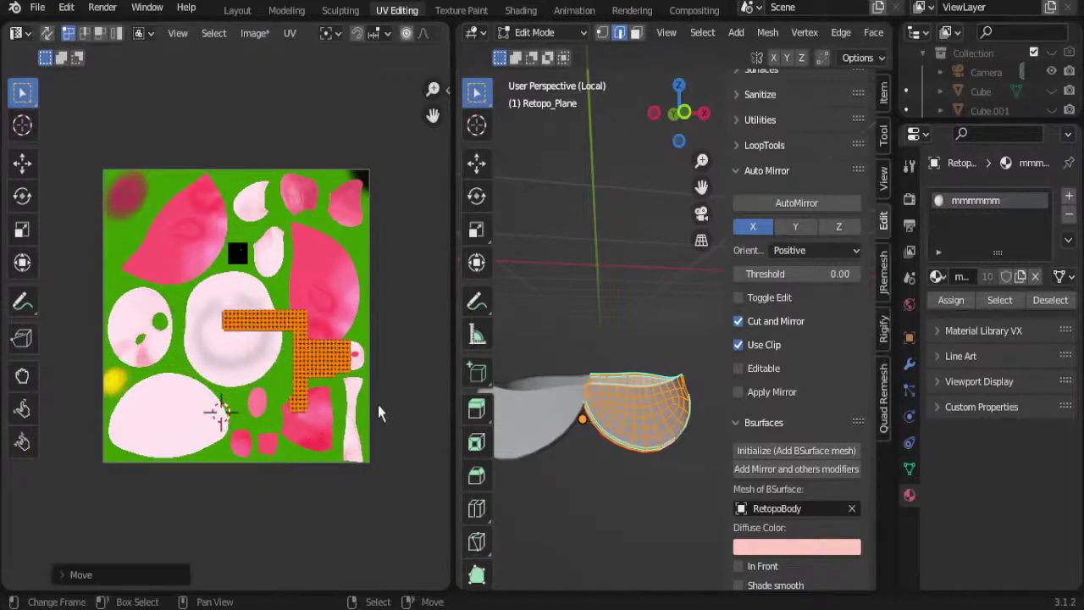
{"action": "key", "text": "s"}
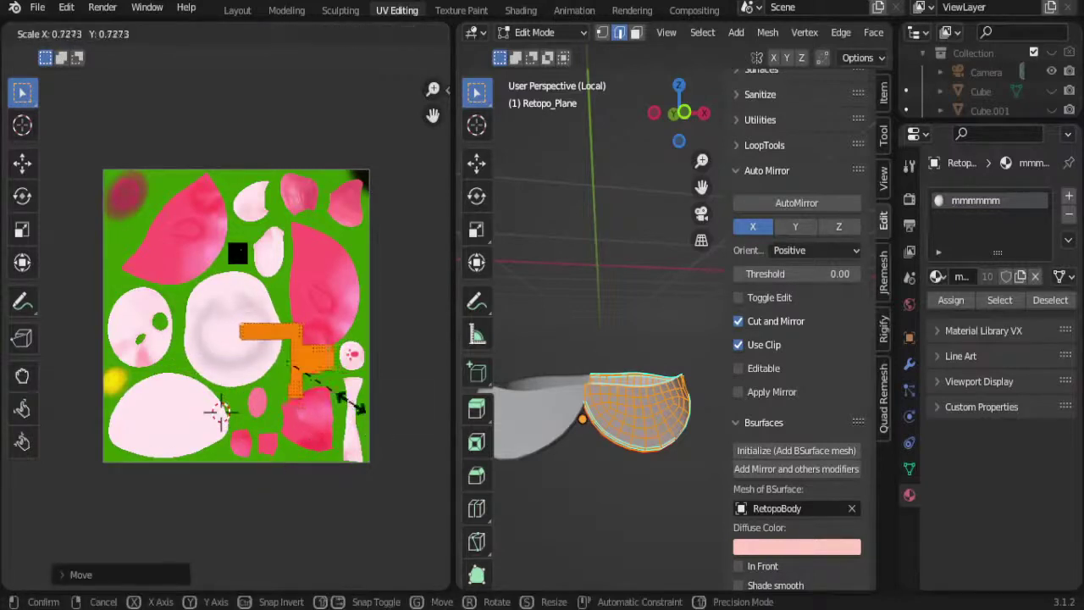
{"action": "left_click", "coordinate": [338, 398]}
{"action": "key", "text": "g"}
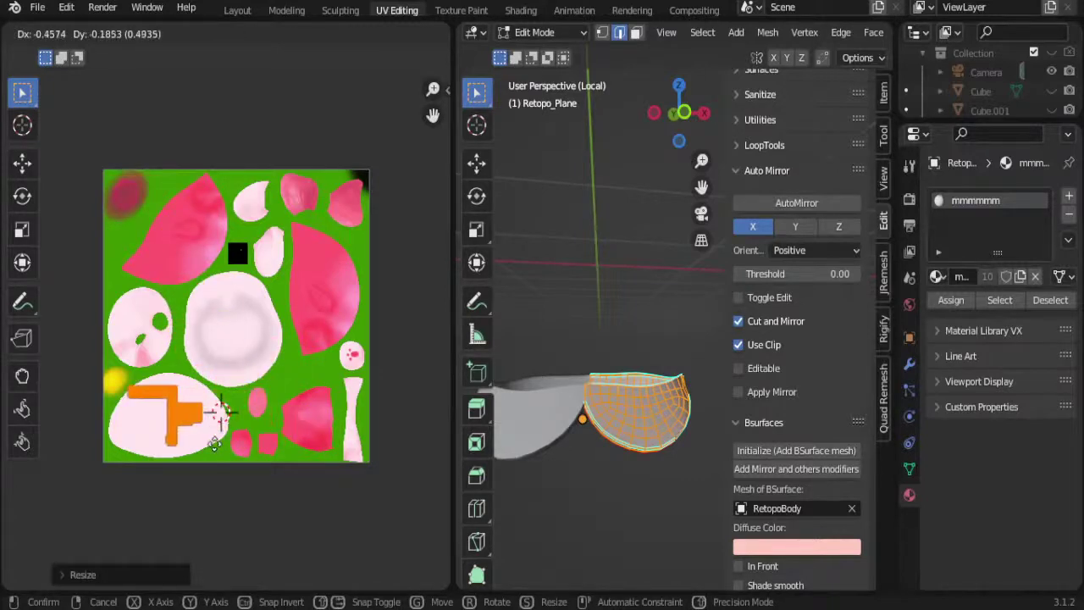
{"action": "left_click", "coordinate": [330, 319]}
{"action": "key", "text": "s"}
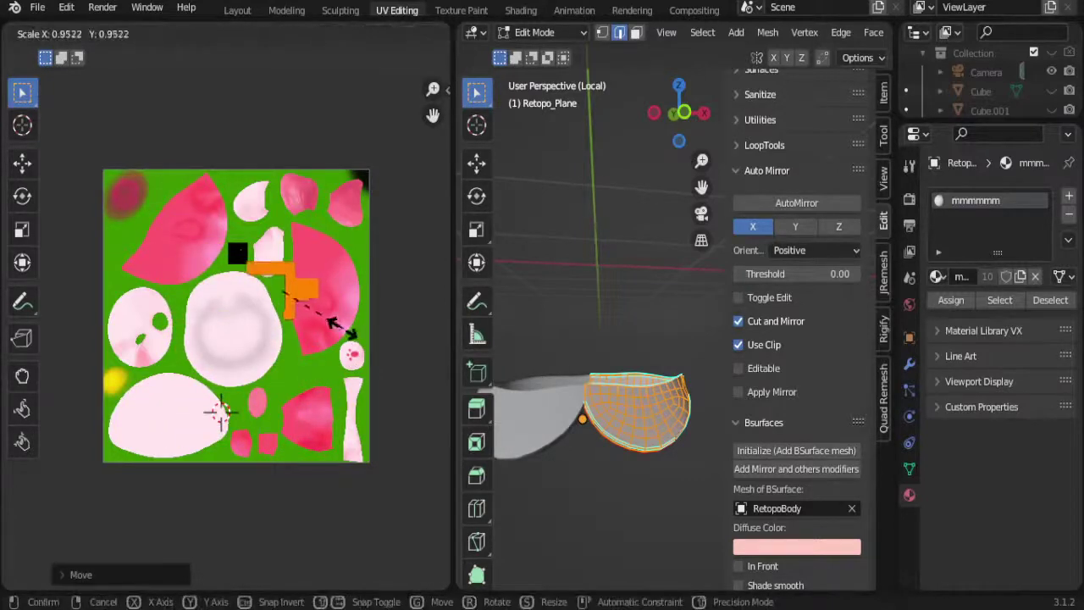
{"action": "left_click", "coordinate": [338, 326]}
{"action": "key", "text": "g"}
{"action": "left_click", "coordinate": [337, 405]}
Step: Place the collar UVs inside the pink texture island and return to Texture Paint
{"action": "scroll", "coordinate": [342, 434], "scroll_direction": "up", "scroll_amount": 4}
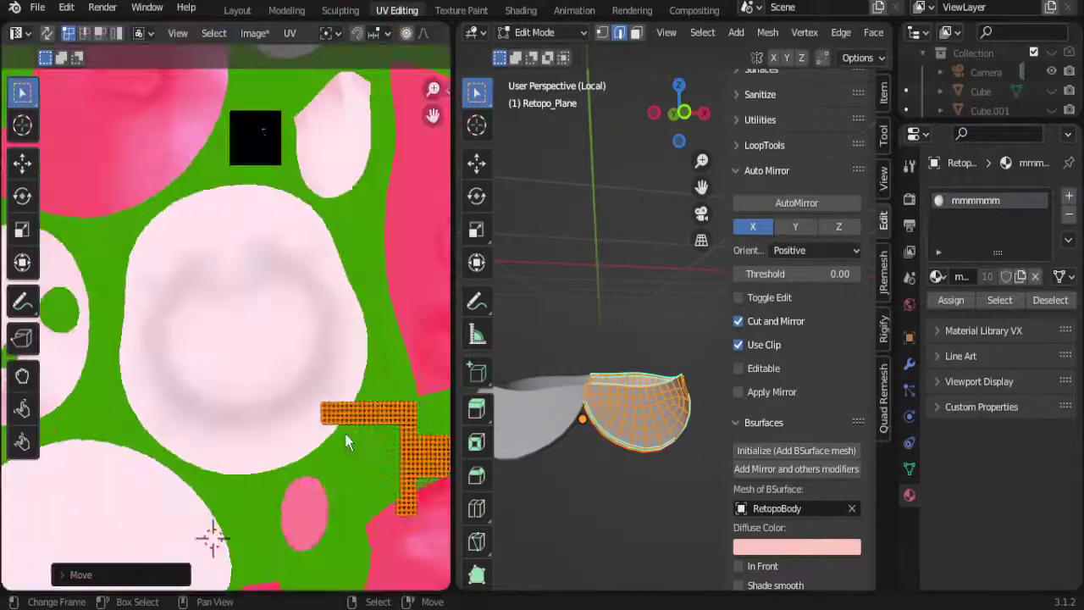
{"action": "middle_click_drag", "start_coordinate": [342, 434], "coordinate": [148, 432]}
{"action": "key", "text": "g"}
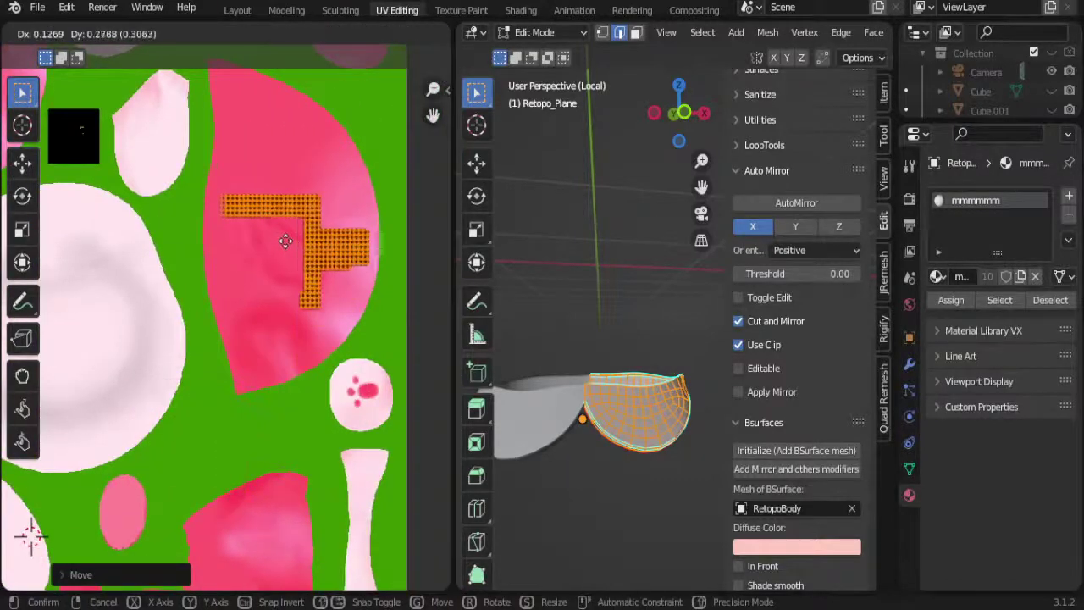
{"action": "left_click", "coordinate": [278, 239]}
{"action": "key", "text": "Tab"}
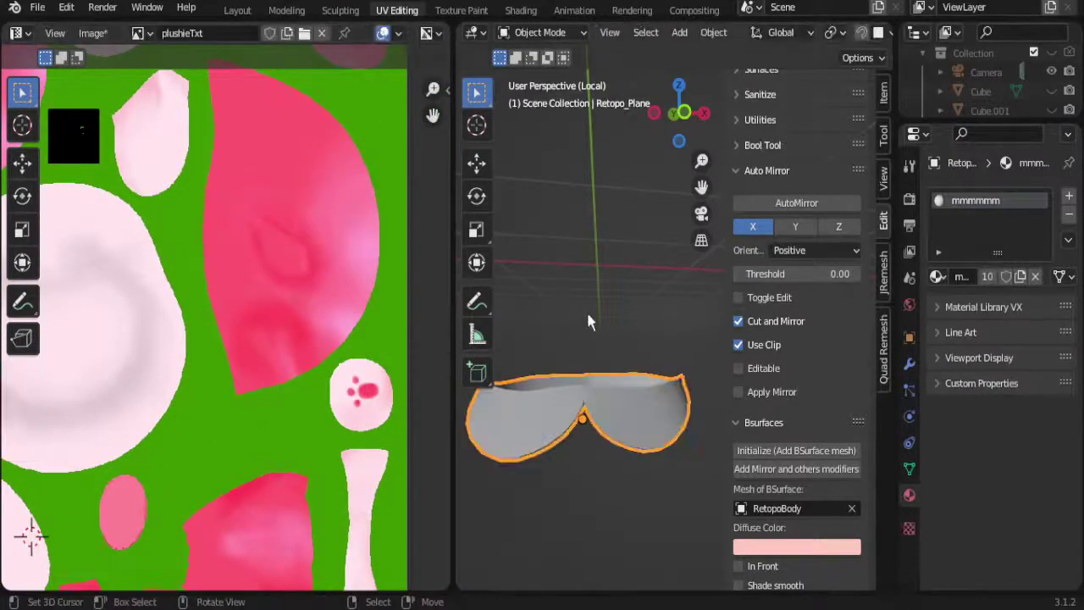
{"action": "left_click", "coordinate": [487, 12]}
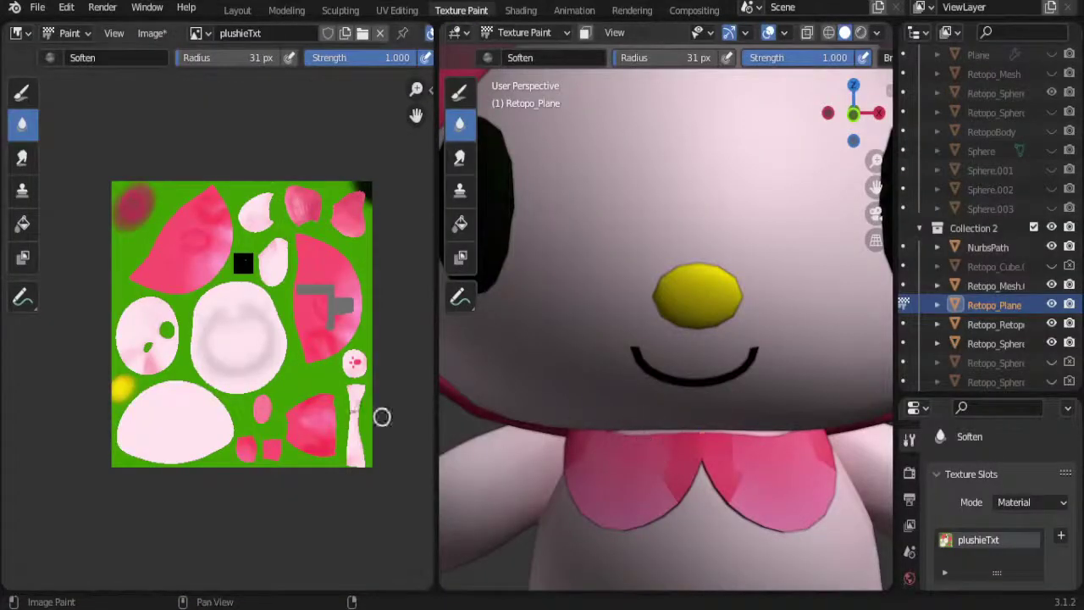
Step: Put the collar back in Edit Mode within the UV Editing workspace
{"action": "key", "text": "Tab"}
{"action": "key", "text": "Tab"}
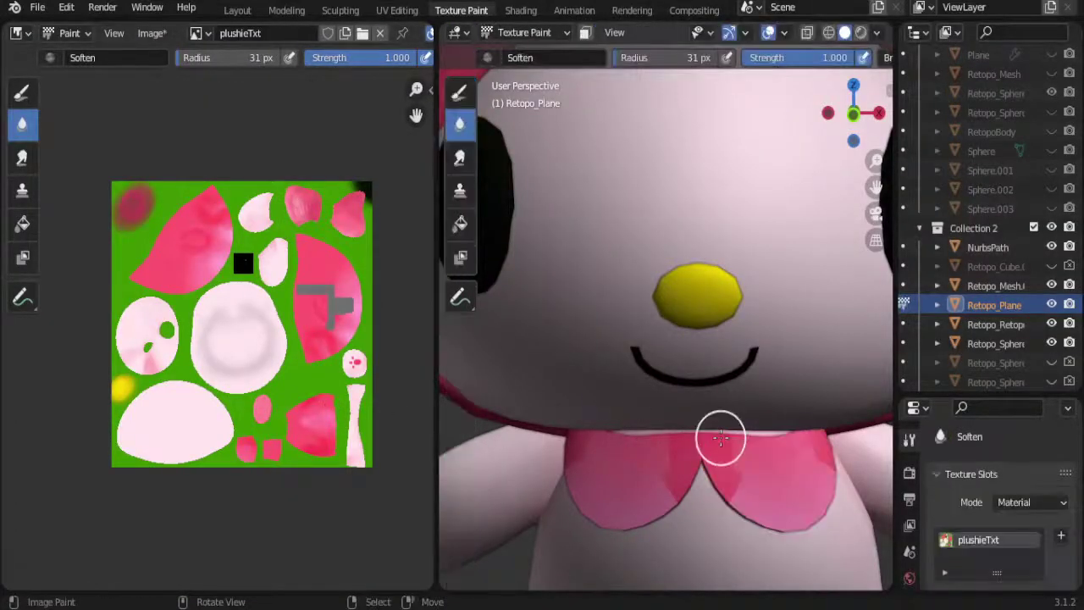
{"action": "scroll", "coordinate": [706, 438], "scroll_direction": "down", "scroll_amount": 6}
{"action": "scroll", "coordinate": [709, 438], "scroll_direction": "up", "scroll_amount": 6}
{"action": "key", "text": "Tab"}
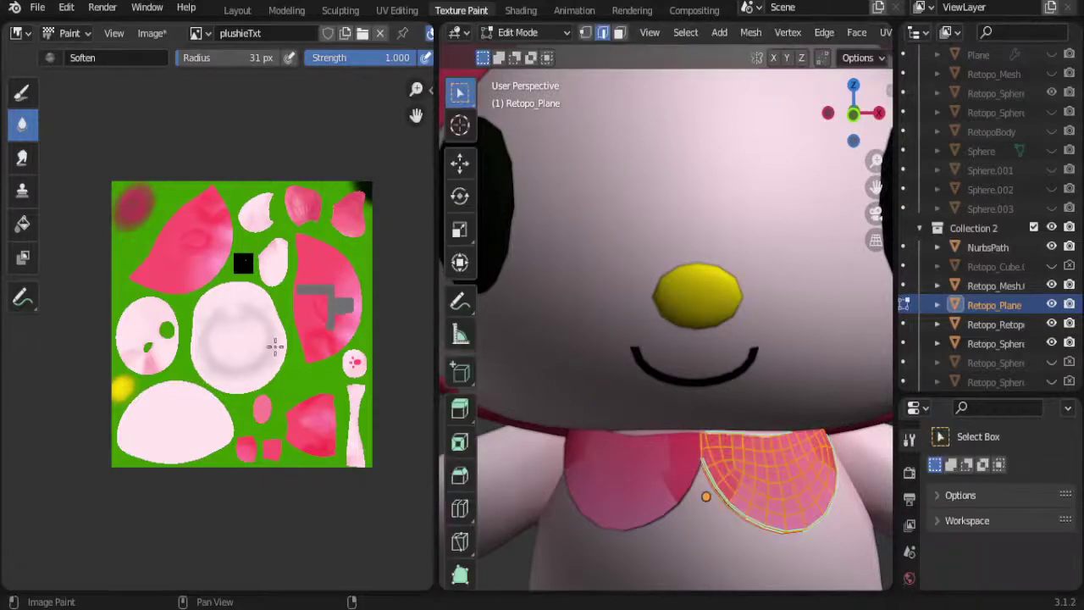
{"action": "key", "text": "Tab"}
{"action": "key", "text": "Tab"}
{"action": "left_click", "coordinate": [400, 11]}
Step: Rotate the collar UVs about -32°, scale to 0.83, and move them onto the green area
{"action": "key", "text": "g"}
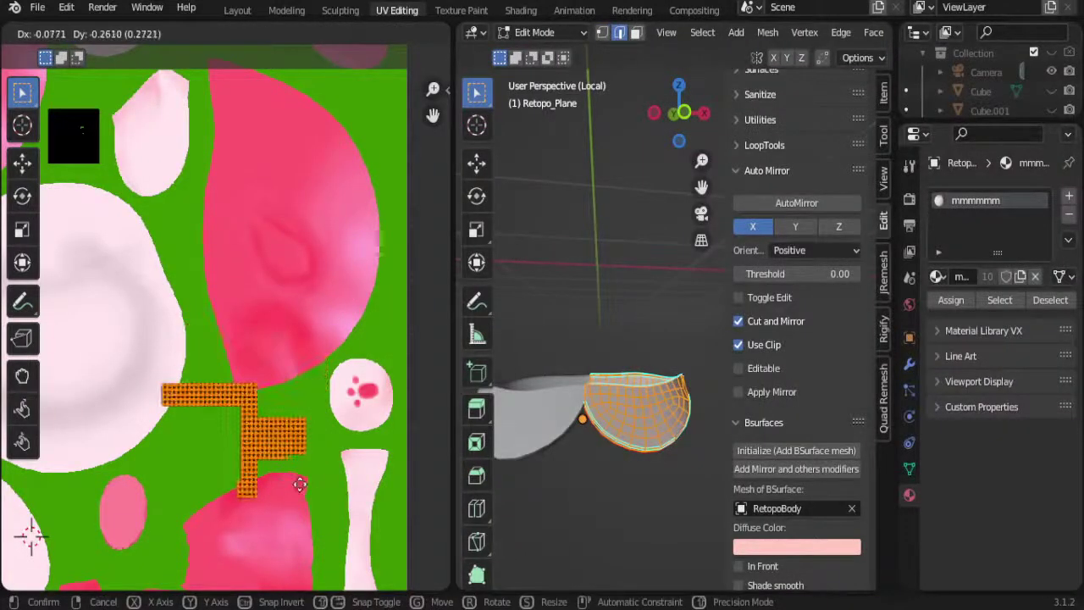
{"action": "key", "text": "r"}
{"action": "left_click", "coordinate": [322, 404]}
{"action": "key", "text": "s"}
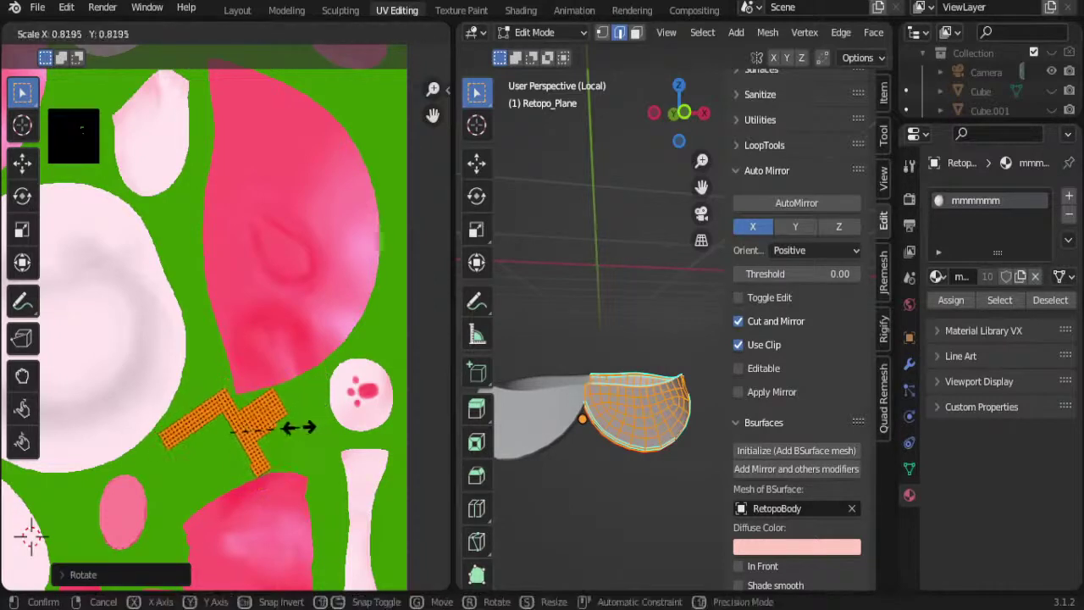
{"action": "left_click", "coordinate": [300, 426]}
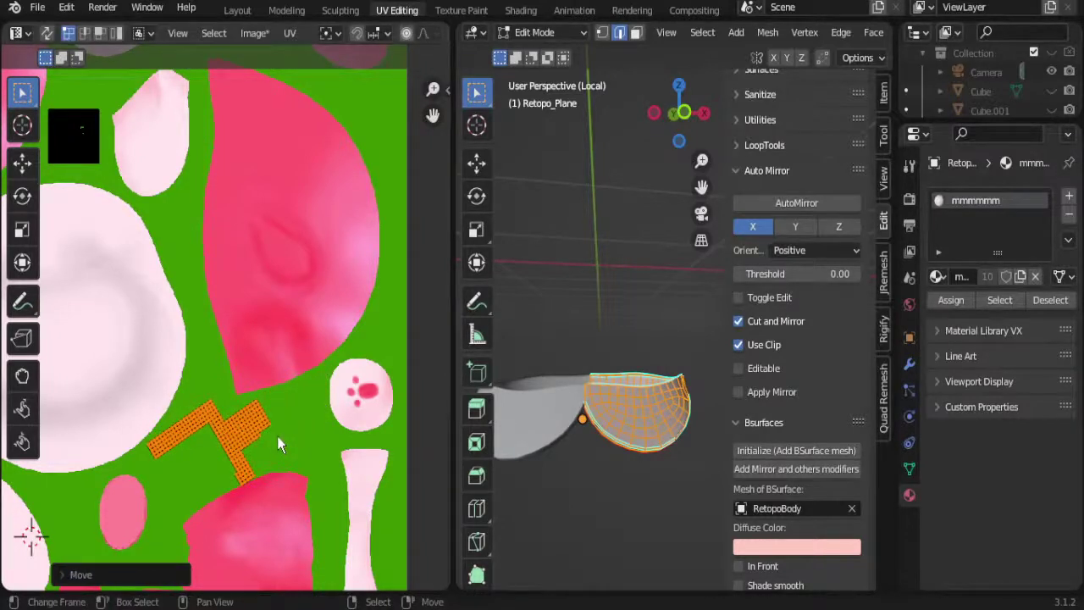
{"action": "key", "text": "r"}
{"action": "left_click", "coordinate": [262, 419]}
{"action": "scroll", "coordinate": [263, 418], "scroll_direction": "down", "scroll_amount": 1}
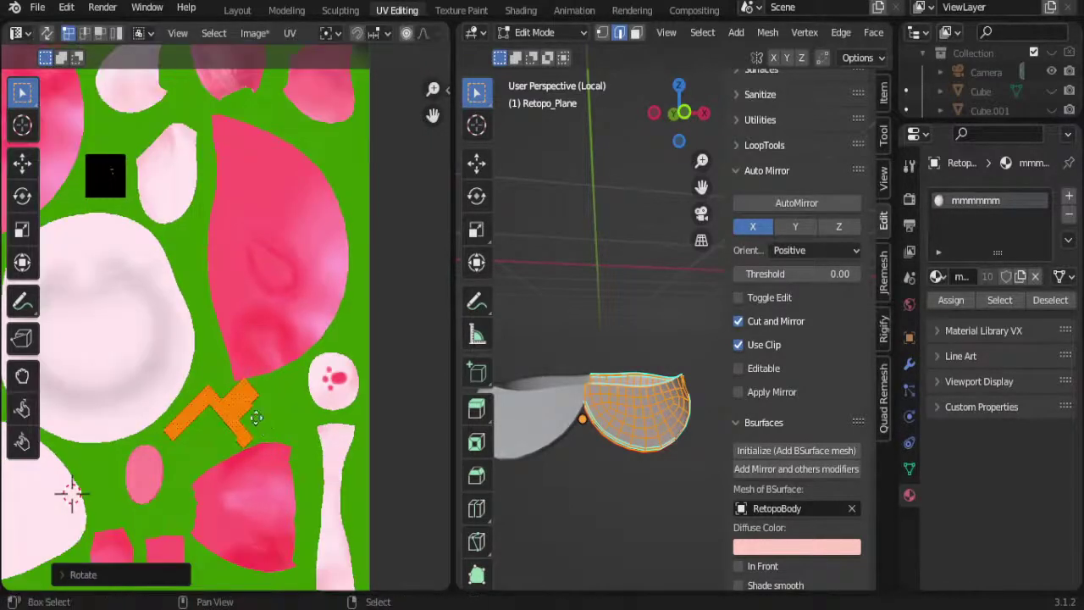
{"action": "scroll", "coordinate": [252, 406], "scroll_direction": "down", "scroll_amount": 1}
{"action": "scroll", "coordinate": [246, 398], "scroll_direction": "up", "scroll_amount": 1}
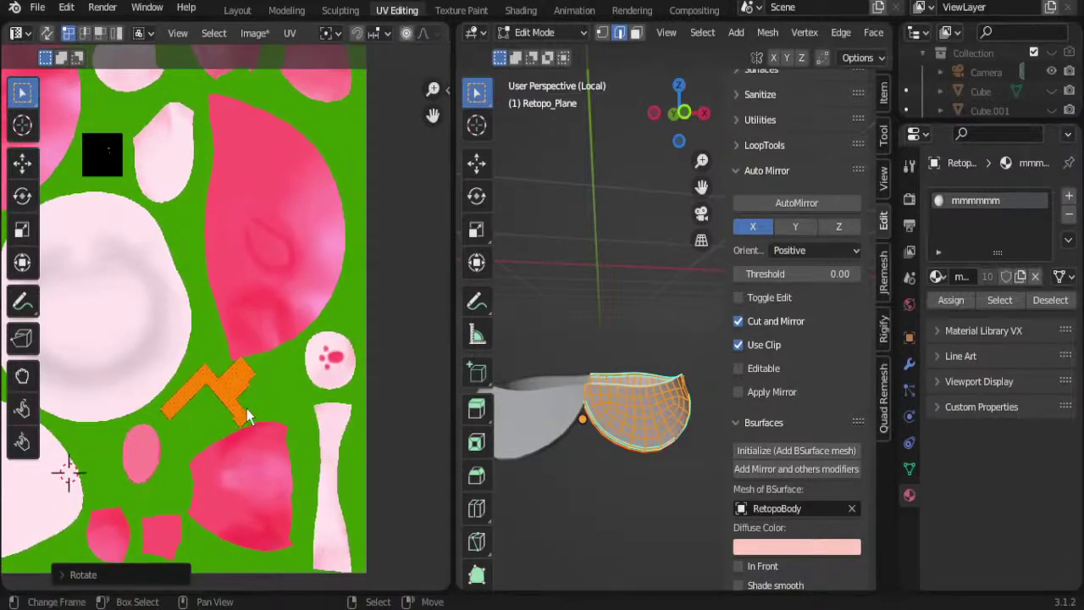
{"action": "key", "text": "g"}
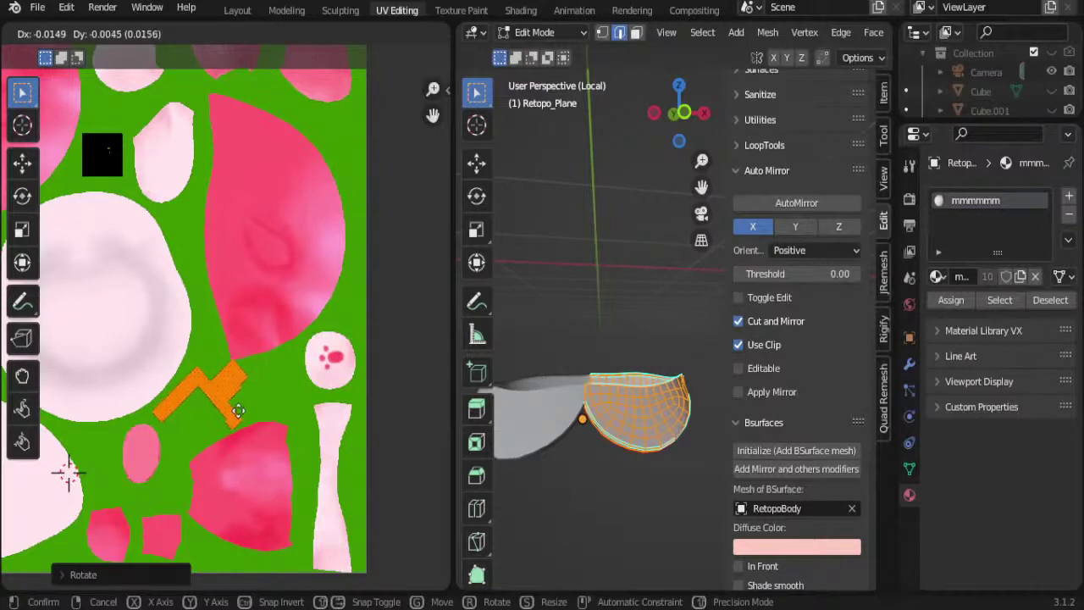
{"action": "left_click", "coordinate": [240, 419]}
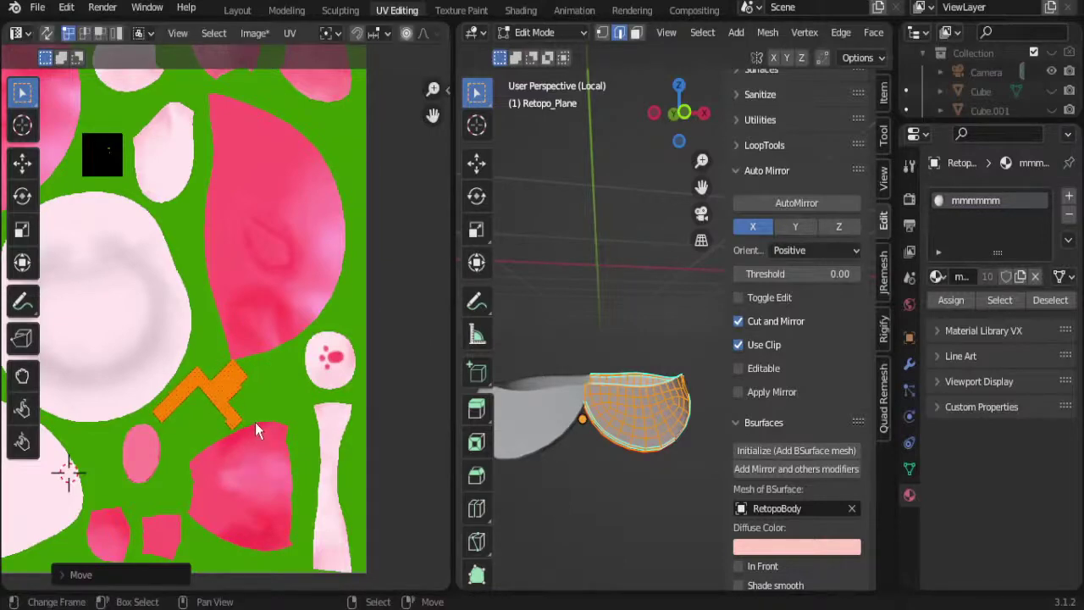
Step: In Texture Paint, activate the Fill brush and enlarge Properties to reach Color Picker and Color Palette
{"action": "left_click", "coordinate": [460, 10]}
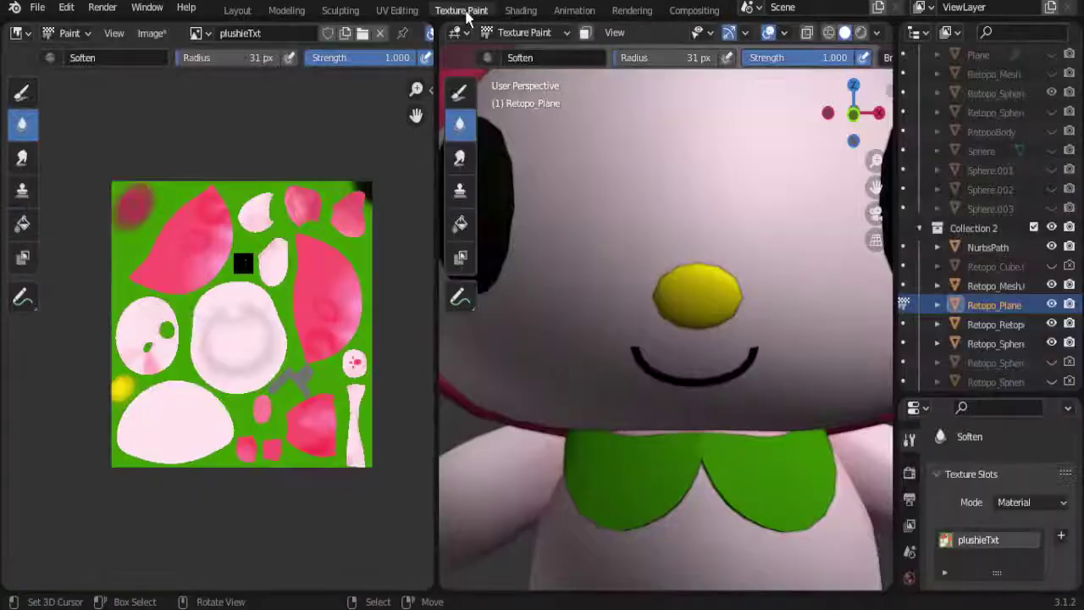
{"action": "scroll", "coordinate": [639, 309], "scroll_direction": "down", "scroll_amount": 6}
{"action": "scroll", "coordinate": [639, 309], "scroll_direction": "up", "scroll_amount": 6}
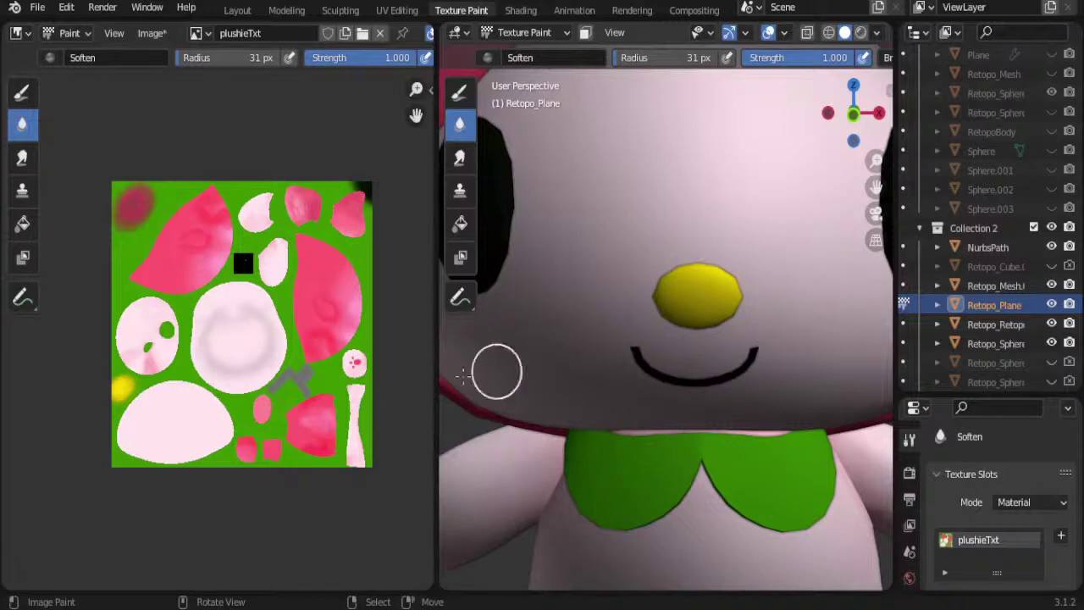
{"action": "left_click", "coordinate": [461, 226]}
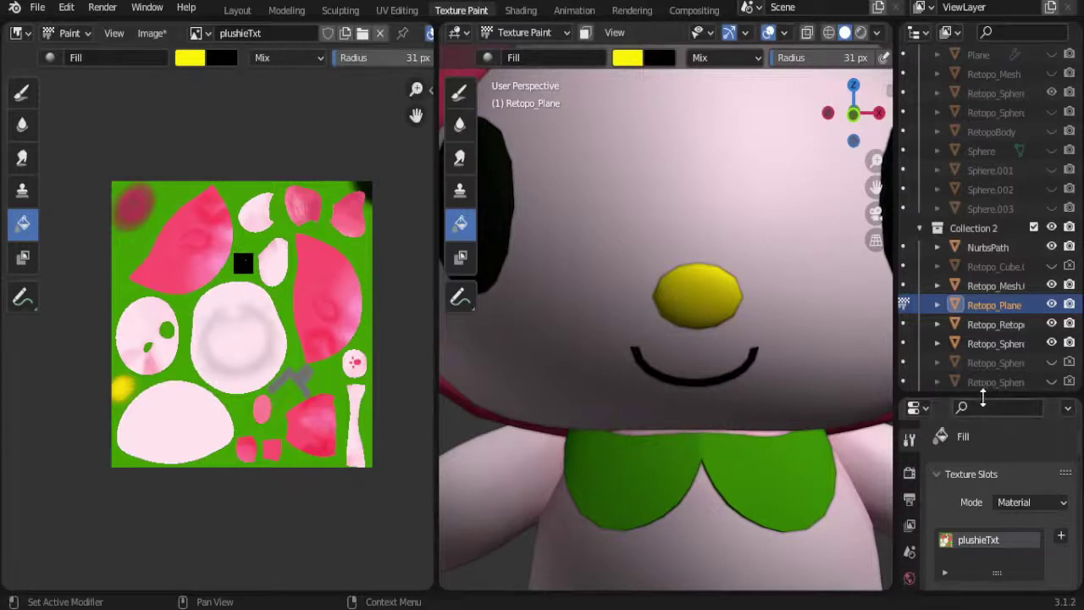
{"action": "left_click_drag", "start_coordinate": [982, 397], "coordinate": [982, 75]}
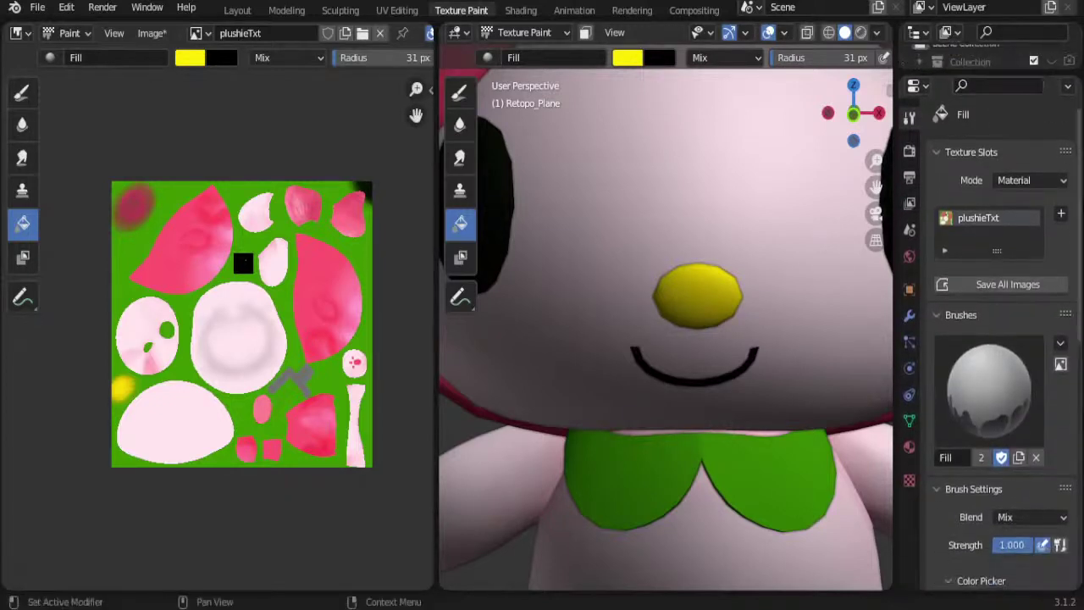
{"action": "scroll", "coordinate": [1072, 356], "scroll_direction": "down", "scroll_amount": 3}
{"action": "scroll", "coordinate": [999, 389], "scroll_direction": "down", "scroll_amount": 5}
{"action": "scroll", "coordinate": [950, 413], "scroll_direction": "down", "scroll_amount": 2}
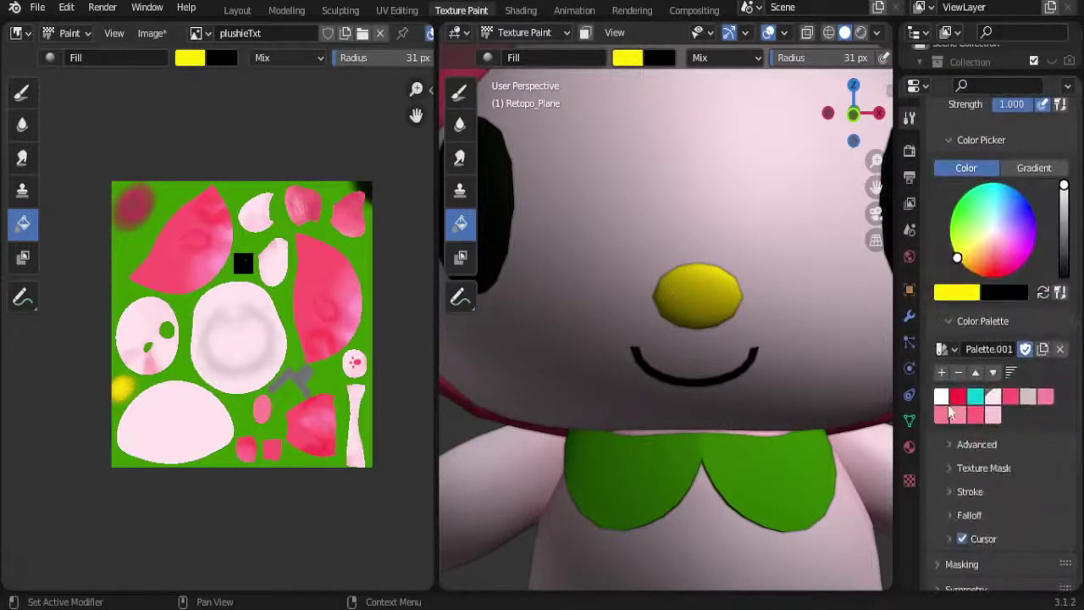
Step: Fill the green collar with pink, then with palette red
{"action": "left_click", "coordinate": [941, 415]}
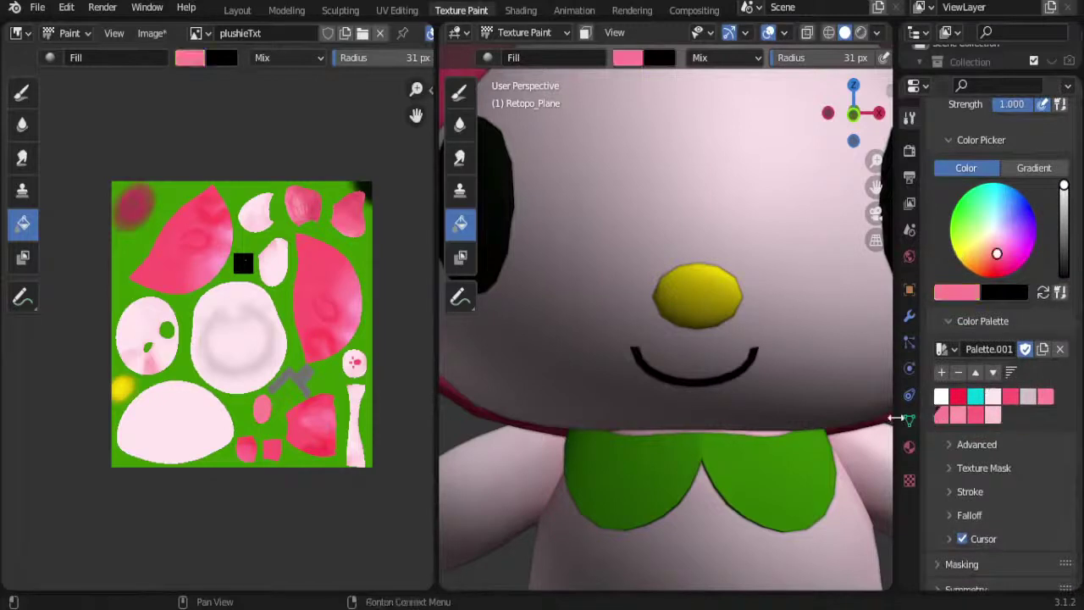
{"action": "left_click", "coordinate": [779, 451]}
{"action": "scroll", "coordinate": [769, 466], "scroll_direction": "down", "scroll_amount": 8}
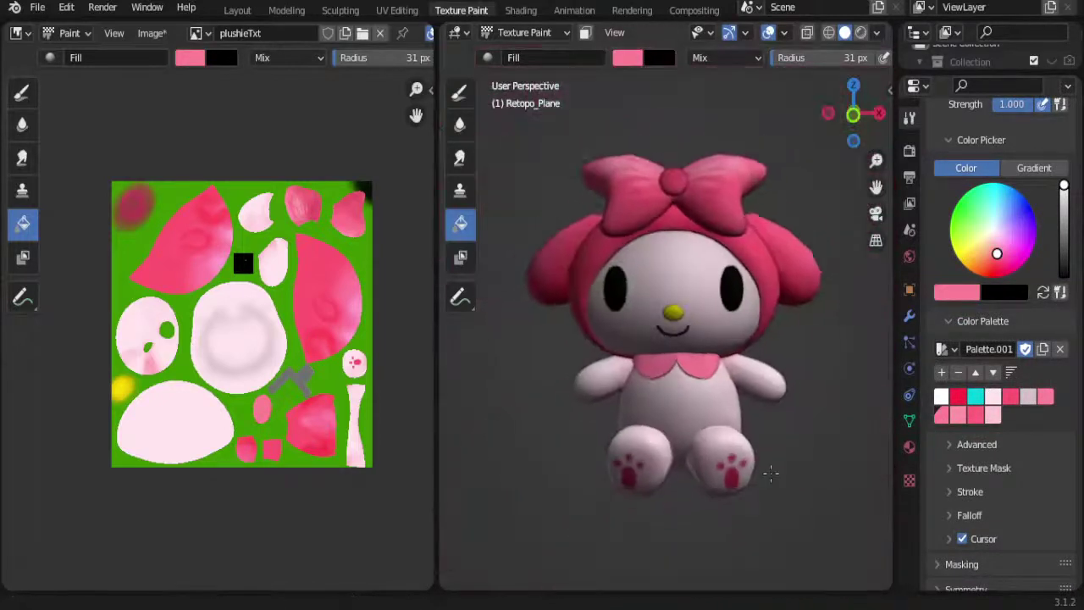
{"action": "scroll", "coordinate": [773, 466], "scroll_direction": "up", "scroll_amount": 2}
{"action": "scroll", "coordinate": [773, 466], "scroll_direction": "up", "scroll_amount": 3}
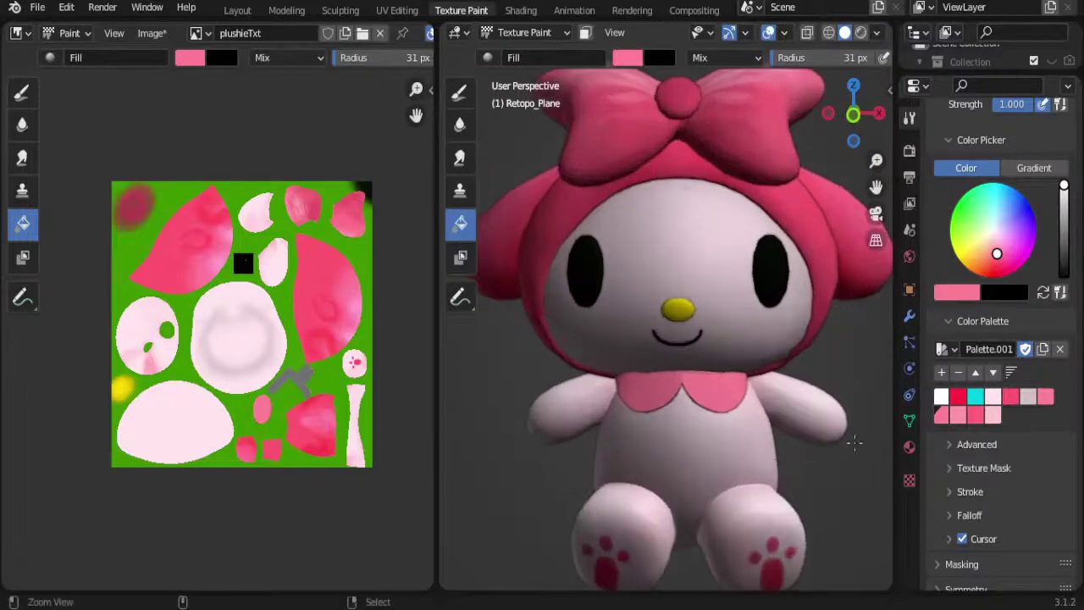
{"action": "left_click", "coordinate": [955, 397]}
{"action": "left_click", "coordinate": [731, 400]}
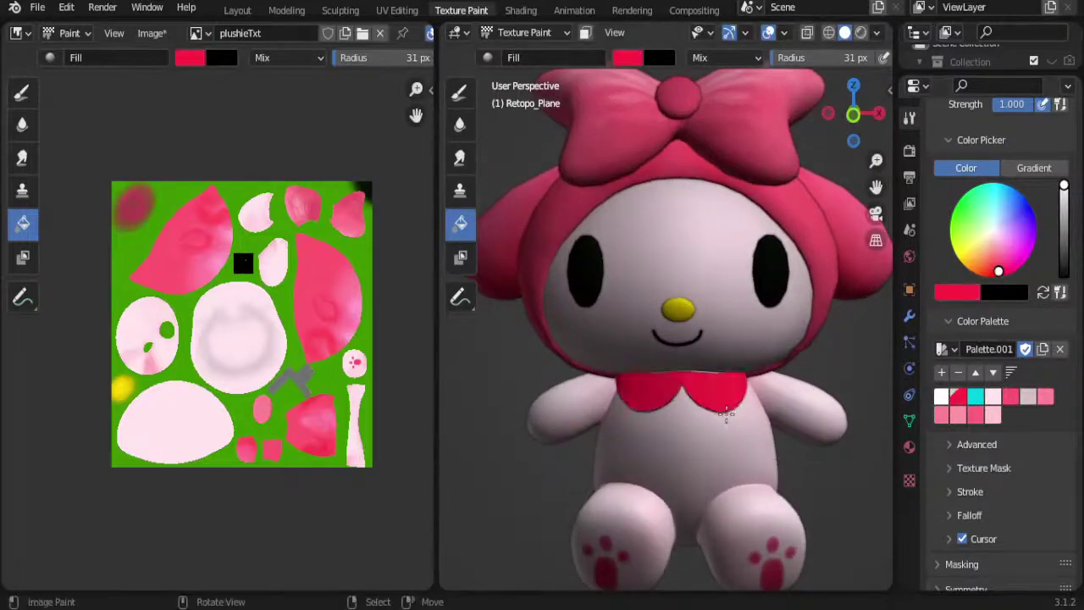
Step: Sample the head's pink with S and fill the collar with it
{"action": "mouse_move", "coordinate": [769, 415]}
{"action": "middle_mouse_down"}
{"action": "mouse_move", "coordinate": [708, 427]}
{"action": "mouse_move", "coordinate": [853, 248]}
{"action": "middle_mouse_up"}
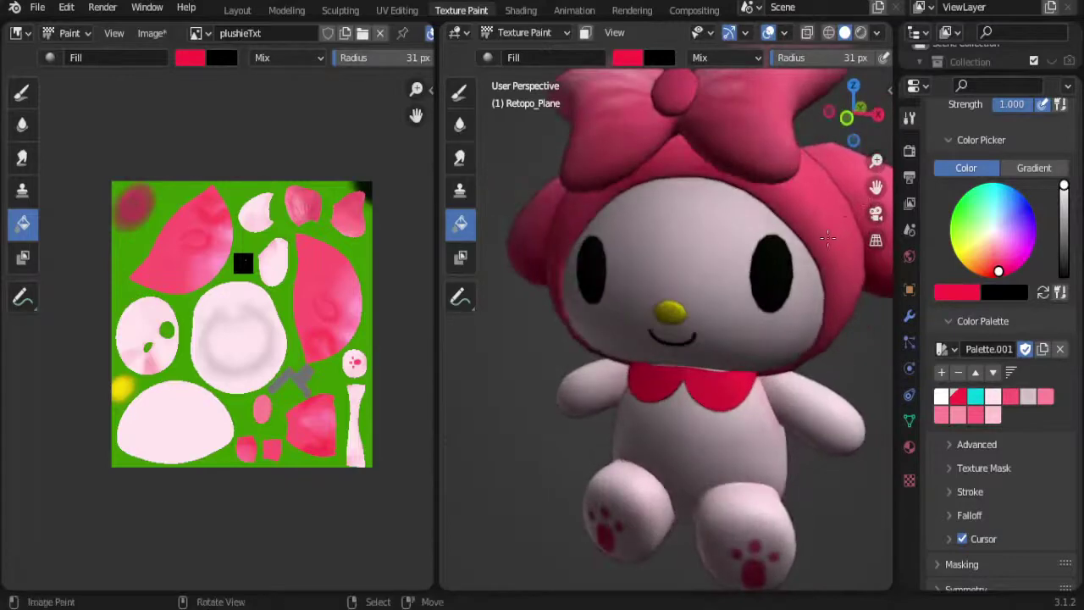
{"action": "key", "text": "s"}
{"action": "left_click", "coordinate": [825, 232]}
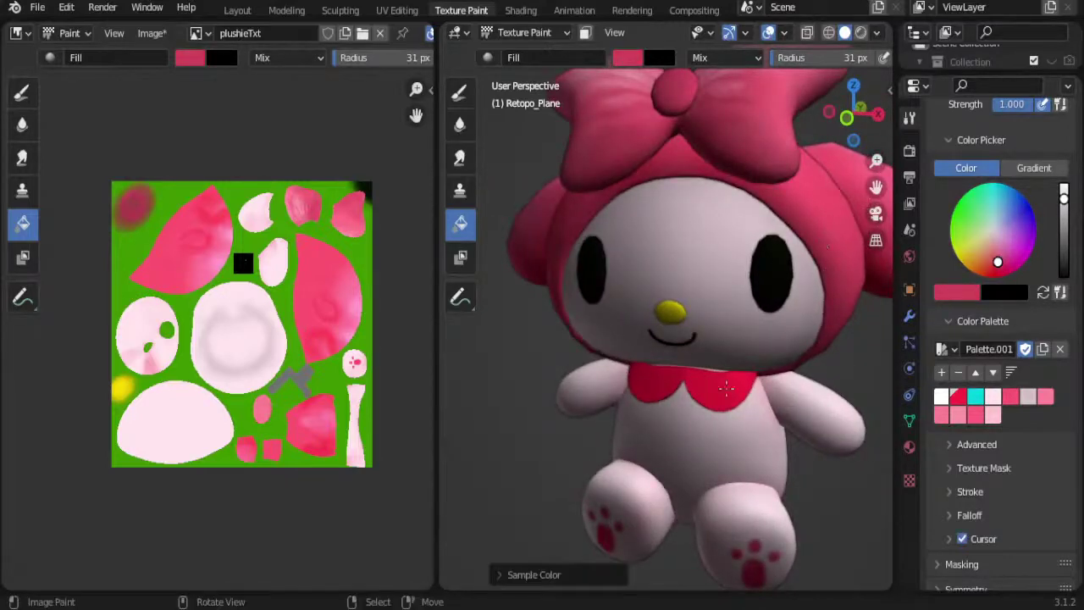
{"action": "left_click", "coordinate": [712, 398]}
{"action": "mouse_move", "coordinate": [706, 411]}
{"action": "middle_mouse_down"}
{"action": "mouse_move", "coordinate": [762, 392]}
{"action": "mouse_move", "coordinate": [727, 378]}
{"action": "middle_mouse_up"}
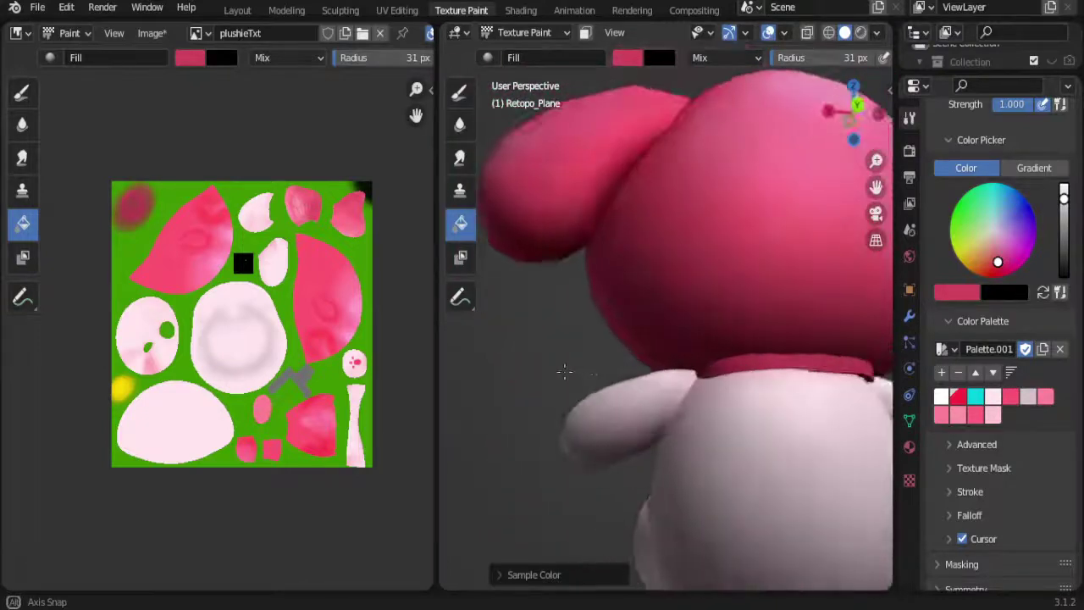
{"action": "scroll", "coordinate": [726, 378], "scroll_direction": "up", "scroll_amount": 2}
{"action": "scroll", "coordinate": [720, 380], "scroll_direction": "down", "scroll_amount": 4}
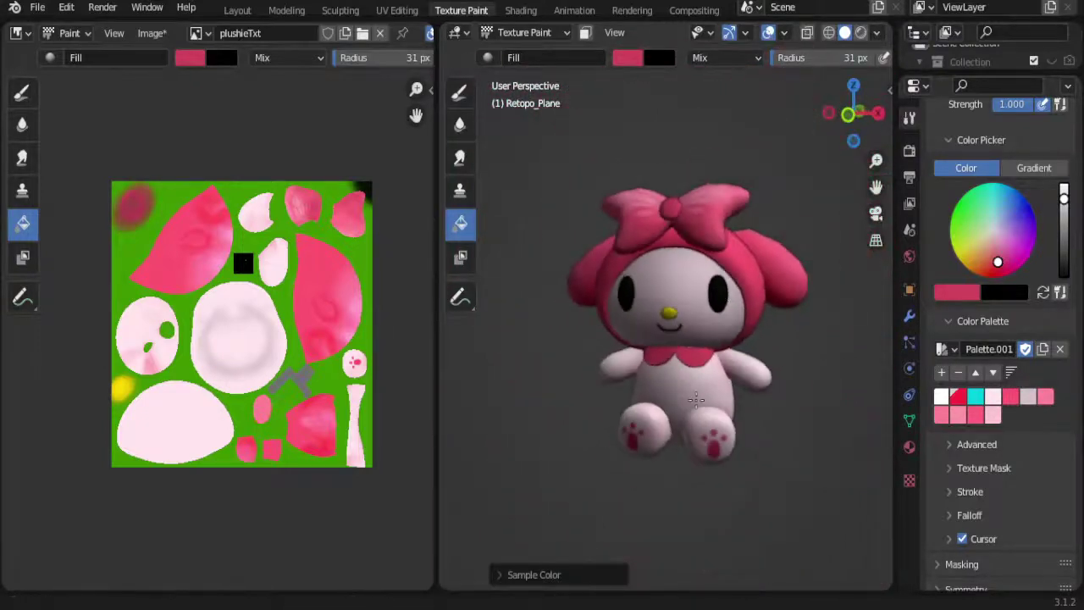
{"action": "scroll", "coordinate": [712, 381], "scroll_direction": "up", "scroll_amount": 4}
{"action": "scroll", "coordinate": [701, 382], "scroll_direction": "up", "scroll_amount": 3}
{"action": "middle_click_drag", "start_coordinate": [701, 382], "coordinate": [696, 397]}
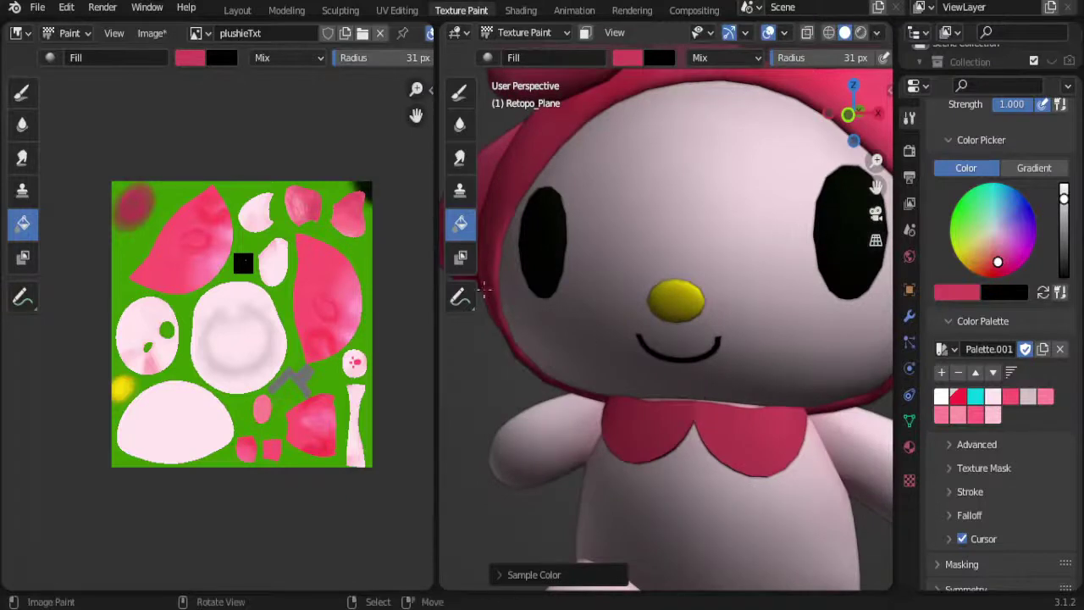
Step: Switch to the Draw brush, try a darkened red, then pick light pink from the palette
{"action": "left_click", "coordinate": [461, 92]}
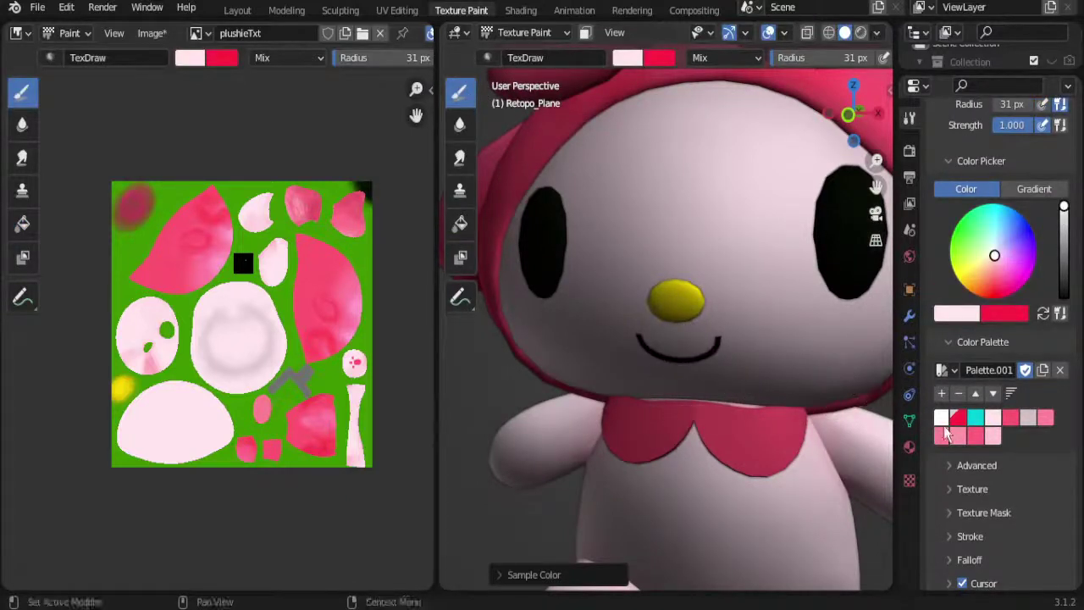
{"action": "left_click", "coordinate": [956, 418]}
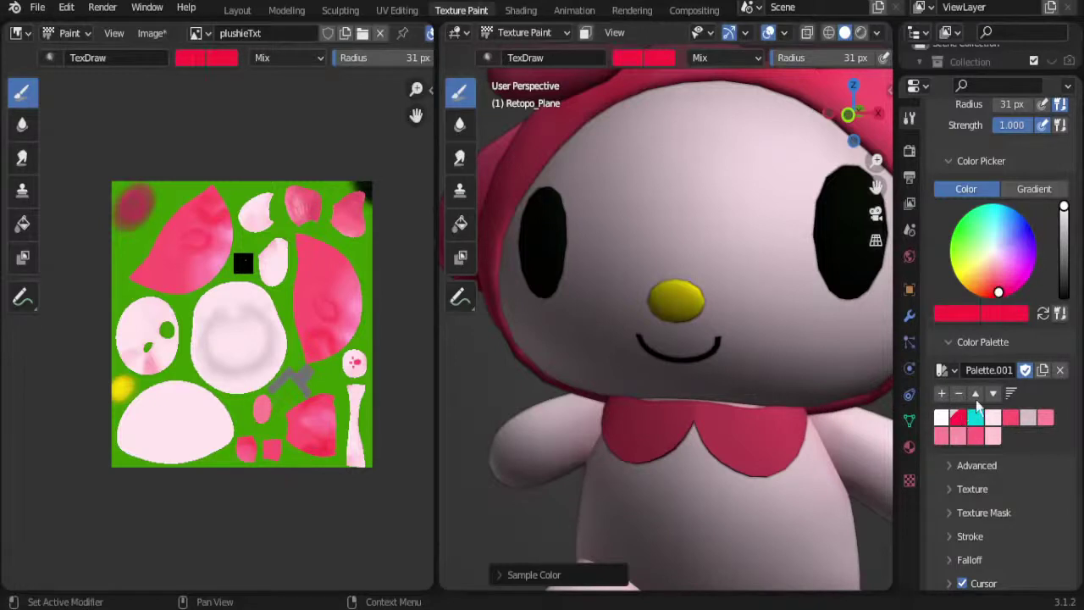
{"action": "left_click", "coordinate": [1065, 221]}
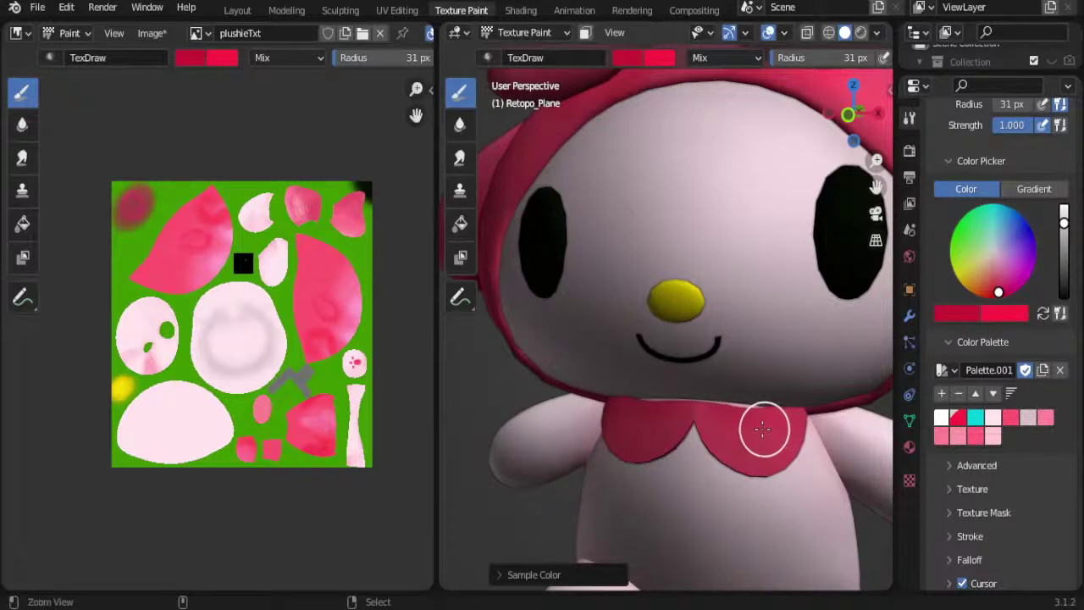
{"action": "scroll", "coordinate": [762, 427], "scroll_direction": "up", "scroll_amount": 2}
{"action": "scroll", "coordinate": [760, 430], "scroll_direction": "up", "scroll_amount": 1}
{"action": "scroll", "coordinate": [762, 436], "scroll_direction": "down", "scroll_amount": 1}
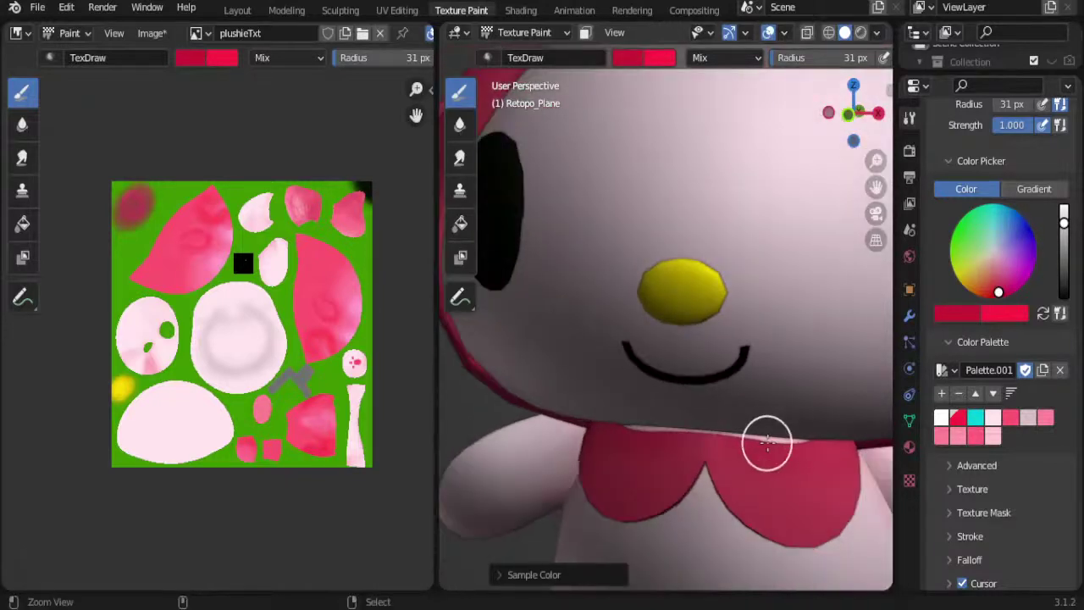
{"action": "left_click", "coordinate": [951, 439]}
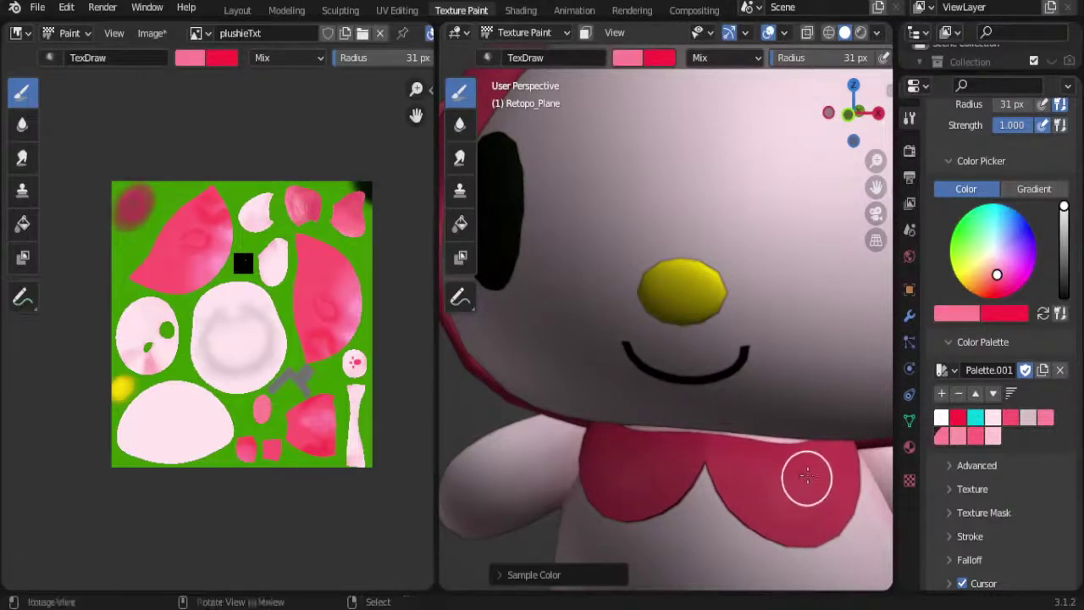
{"action": "scroll", "coordinate": [806, 476], "scroll_direction": "down", "scroll_amount": 6}
{"action": "middle_click_drag", "start_coordinate": [804, 431], "coordinate": [815, 434]}
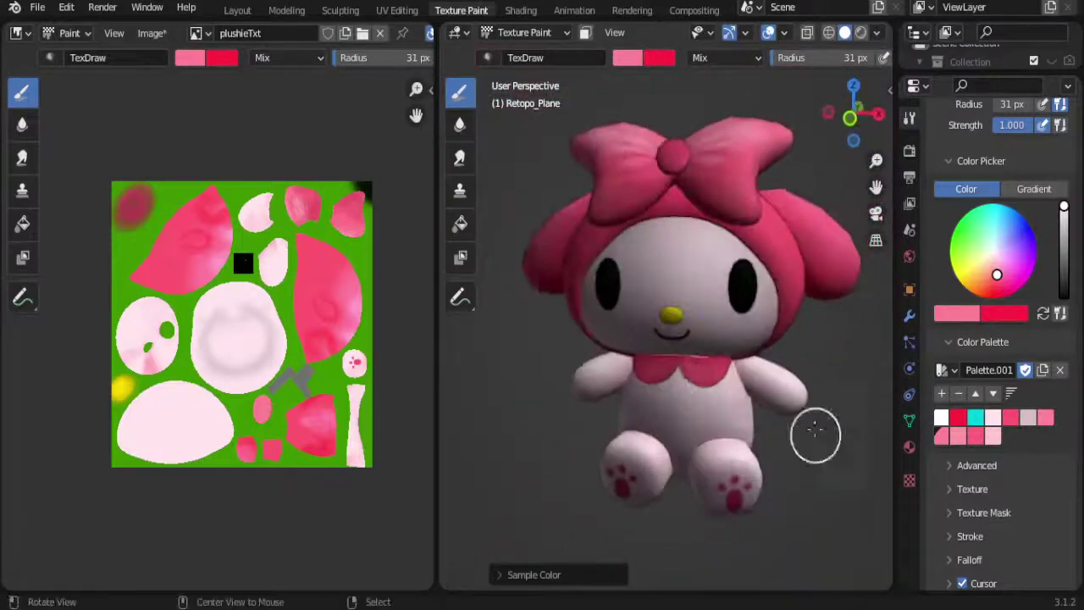
{"action": "mouse_move", "coordinate": [717, 356]}
{"action": "middle_mouse_down", "text": "ctrl"}
{"action": "mouse_move", "coordinate": [741, 356]}
{"action": "mouse_move", "coordinate": [669, 302]}
{"action": "mouse_move", "coordinate": [691, 296]}
{"action": "middle_mouse_up", "text": "ctrl"}
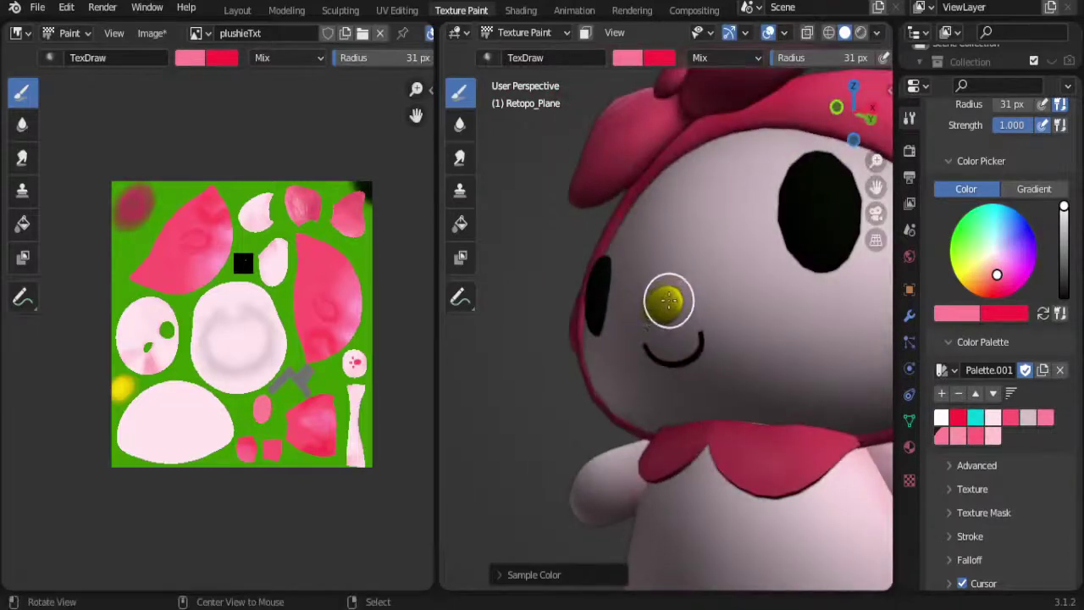
Step: Make the nose Retopo_Sphere.008 the paint target, choose yellow, and activate the Fill tool
{"action": "key", "text": "alt+q"}
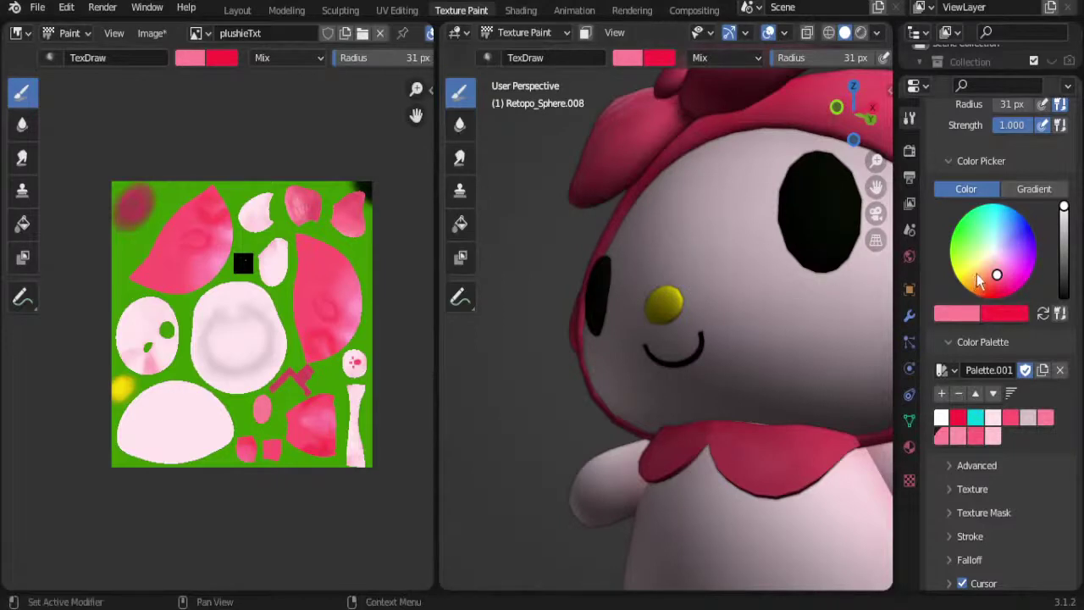
{"action": "left_click", "coordinate": [973, 274]}
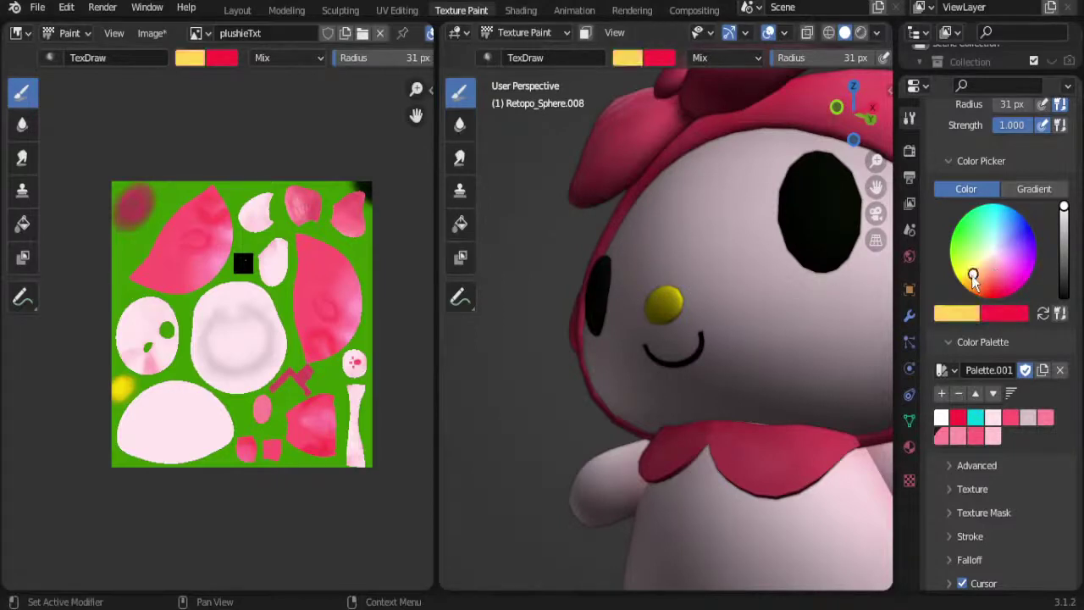
{"action": "left_click", "coordinate": [460, 223]}
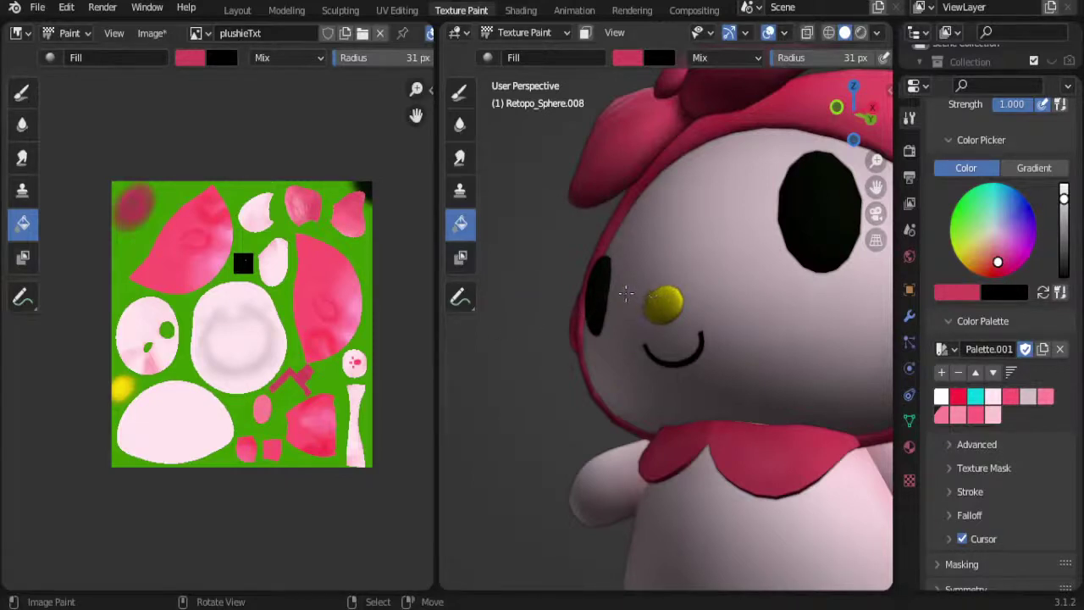
{"action": "mouse_move", "coordinate": [645, 307]}
{"action": "middle_mouse_down"}
{"action": "mouse_move", "coordinate": [567, 362]}
{"action": "mouse_move", "coordinate": [738, 358]}
{"action": "middle_mouse_up"}
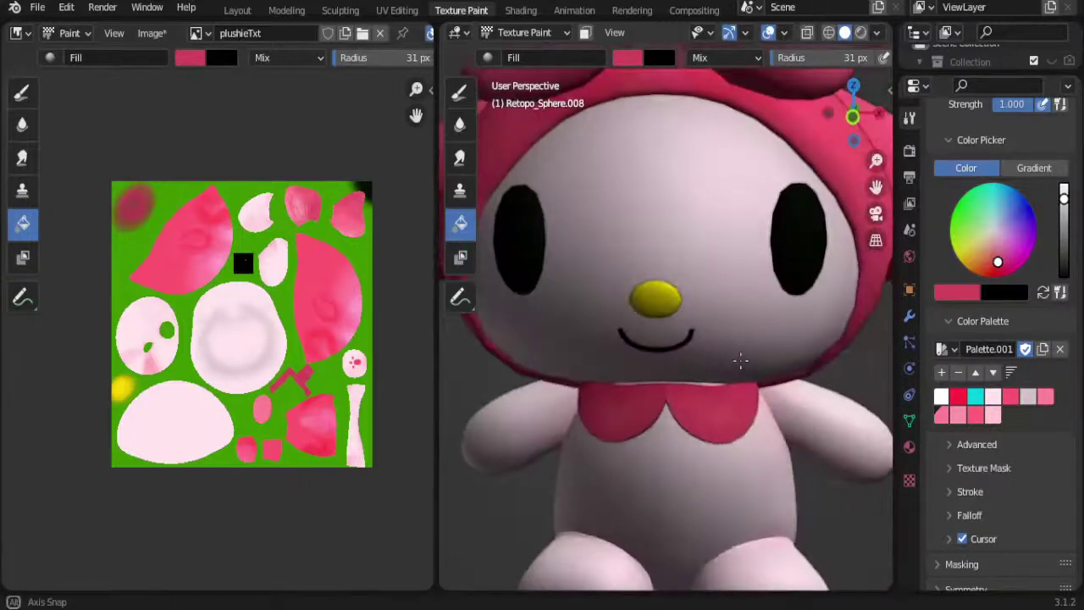
{"action": "scroll", "coordinate": [732, 351], "scroll_direction": "down", "scroll_amount": 3}
{"action": "scroll", "coordinate": [728, 348], "scroll_direction": "down", "scroll_amount": 2}
{"action": "scroll", "coordinate": [726, 341], "scroll_direction": "up", "scroll_amount": 4}
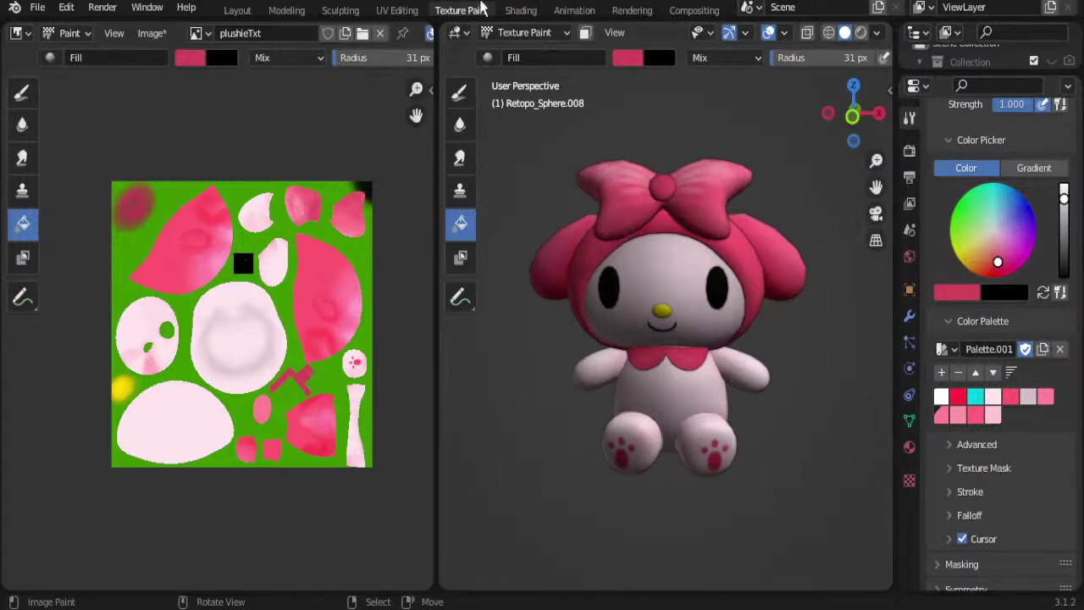
Step: Return to Object Mode, select the eyes object, and enter Edit Mode on it
{"action": "left_click", "coordinate": [514, 34]}
{"action": "left_click", "coordinate": [527, 48]}
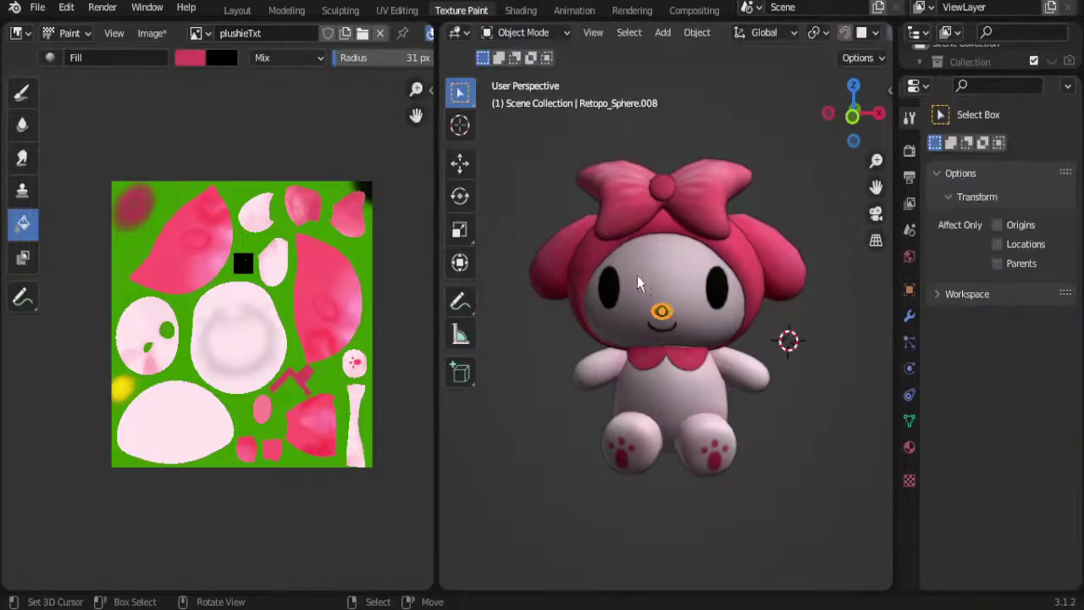
{"action": "left_click", "coordinate": [718, 292]}
{"action": "key", "text": "Tab"}
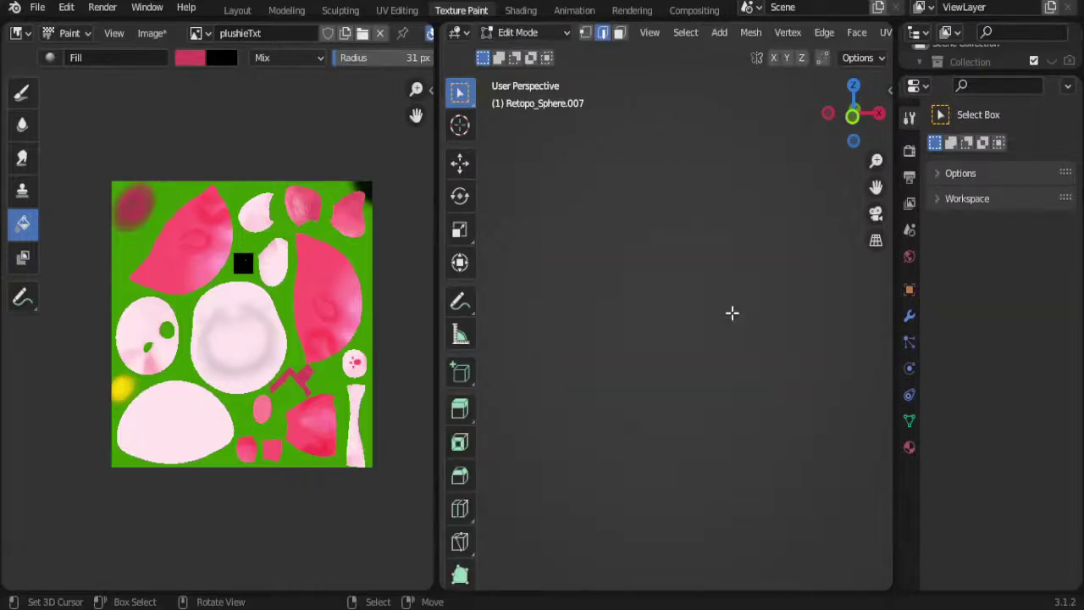
Step: Project the eye UVs from the front orthographic view and show them in UV Editing
{"action": "middle_click_drag", "start_coordinate": [732, 314], "coordinate": [696, 330]}
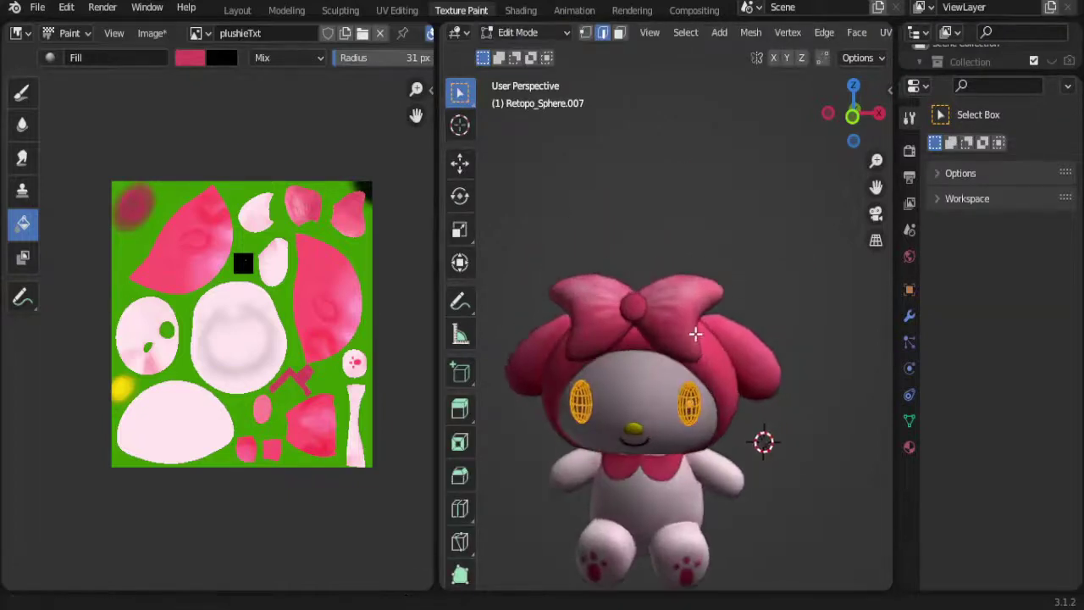
{"action": "key", "text": "KP_1"}
{"action": "scroll", "coordinate": [704, 331], "scroll_direction": "up", "scroll_amount": 2}
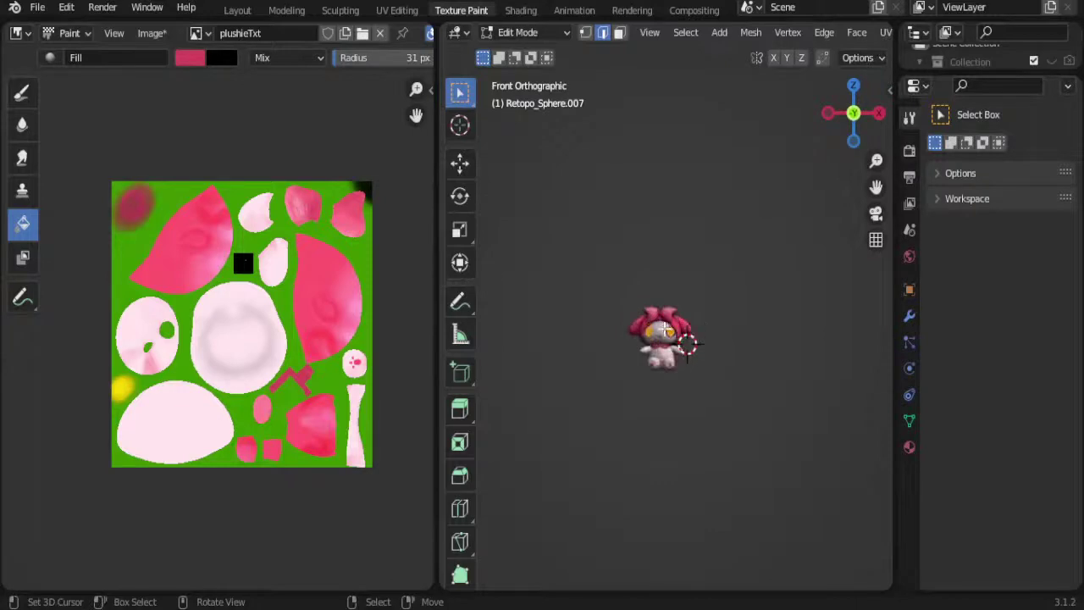
{"action": "scroll", "coordinate": [704, 338], "scroll_direction": "up", "scroll_amount": 8}
{"action": "scroll", "coordinate": [703, 364], "scroll_direction": "up", "scroll_amount": 1}
{"action": "scroll", "coordinate": [704, 372], "scroll_direction": "up", "scroll_amount": 2}
{"action": "scroll", "coordinate": [704, 377], "scroll_direction": "up", "scroll_amount": 2}
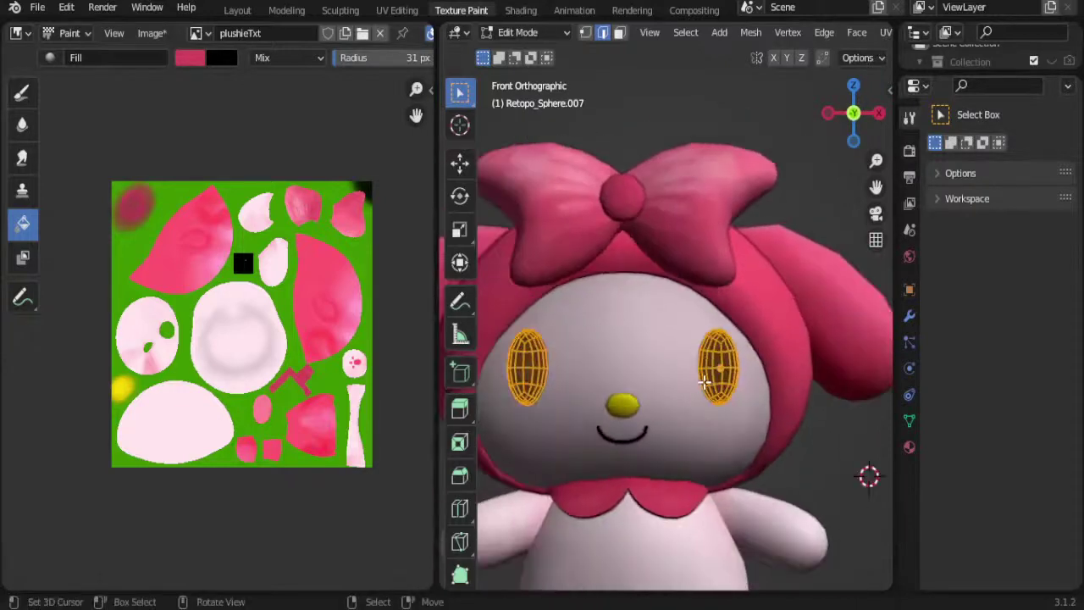
{"action": "key", "text": "u"}
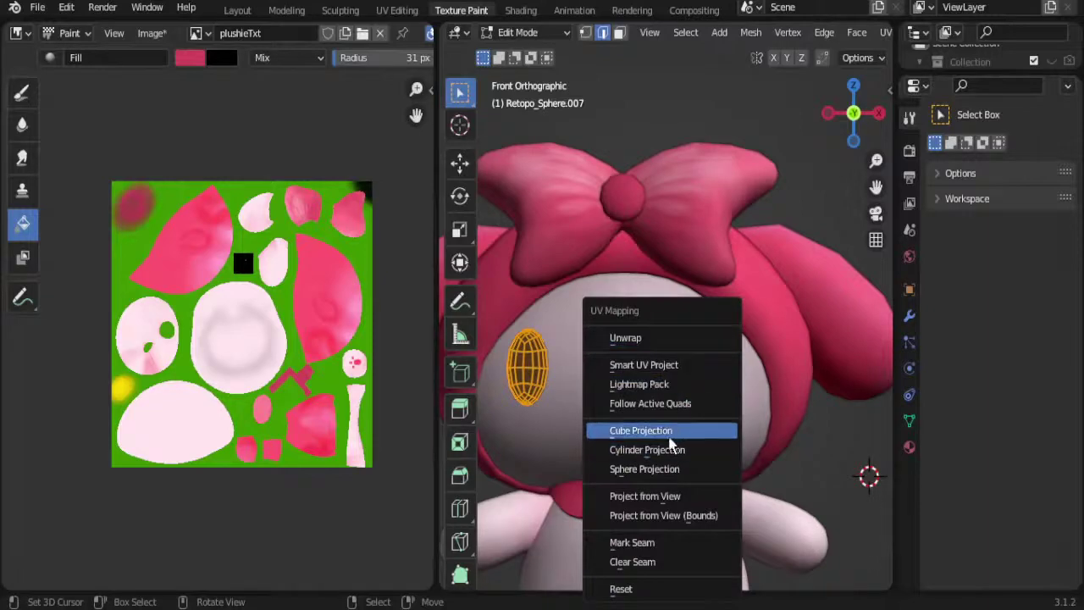
{"action": "left_click", "coordinate": [659, 505]}
{"action": "left_click", "coordinate": [398, 11]}
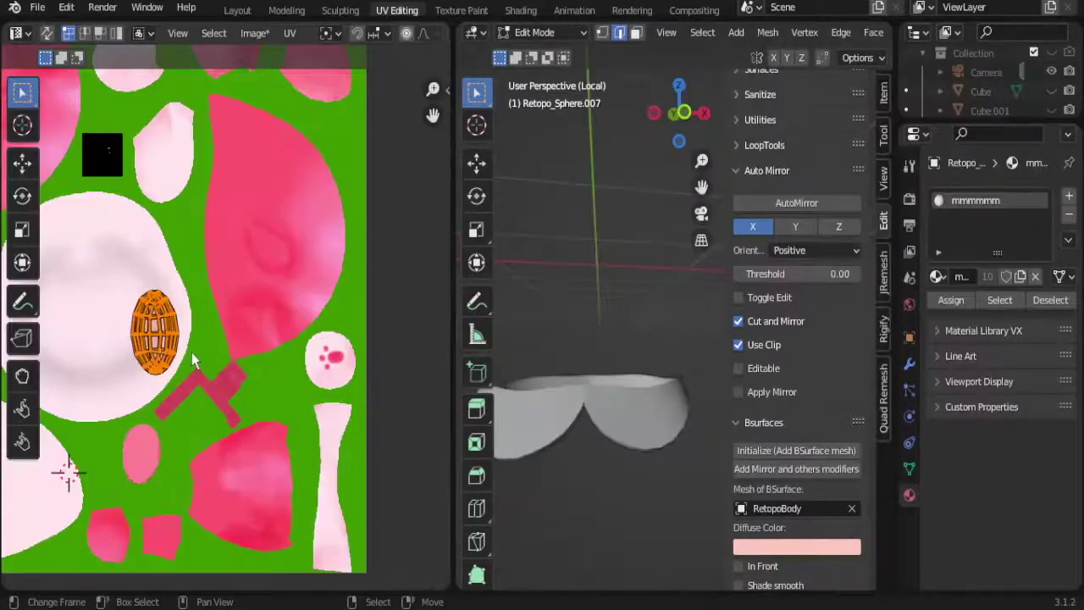
Step: Move both eye UV islands to the texture's top-left, stacking the second below the first
{"action": "key", "text": "Home"}
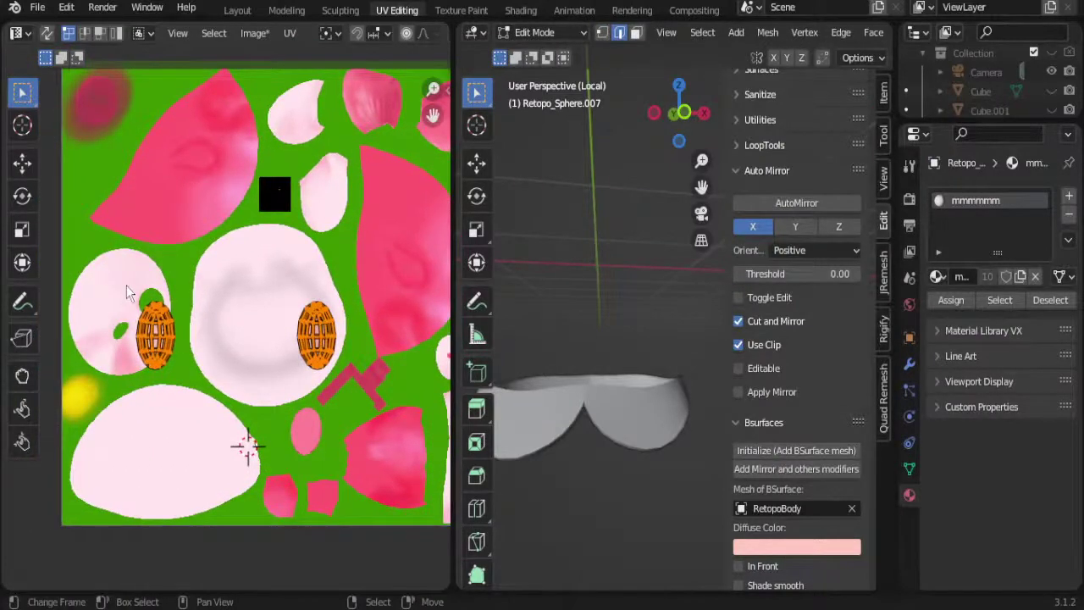
{"action": "left_click_drag", "start_coordinate": [131, 283], "coordinate": [178, 370]}
{"action": "key", "text": "g"}
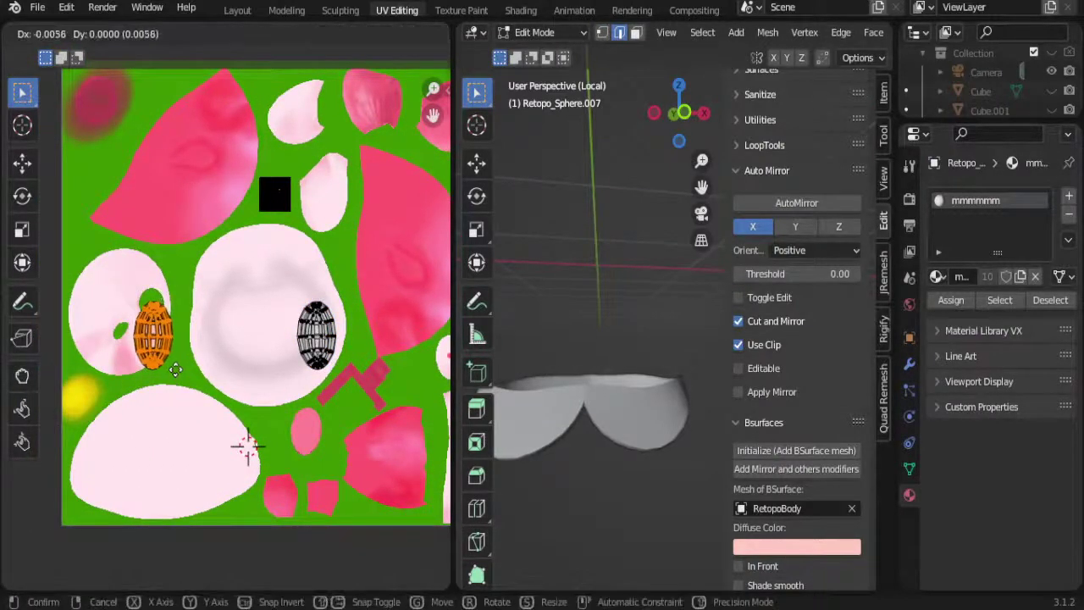
{"action": "left_click", "coordinate": [105, 213]}
{"action": "left_click_drag", "start_coordinate": [276, 286], "coordinate": [351, 379]}
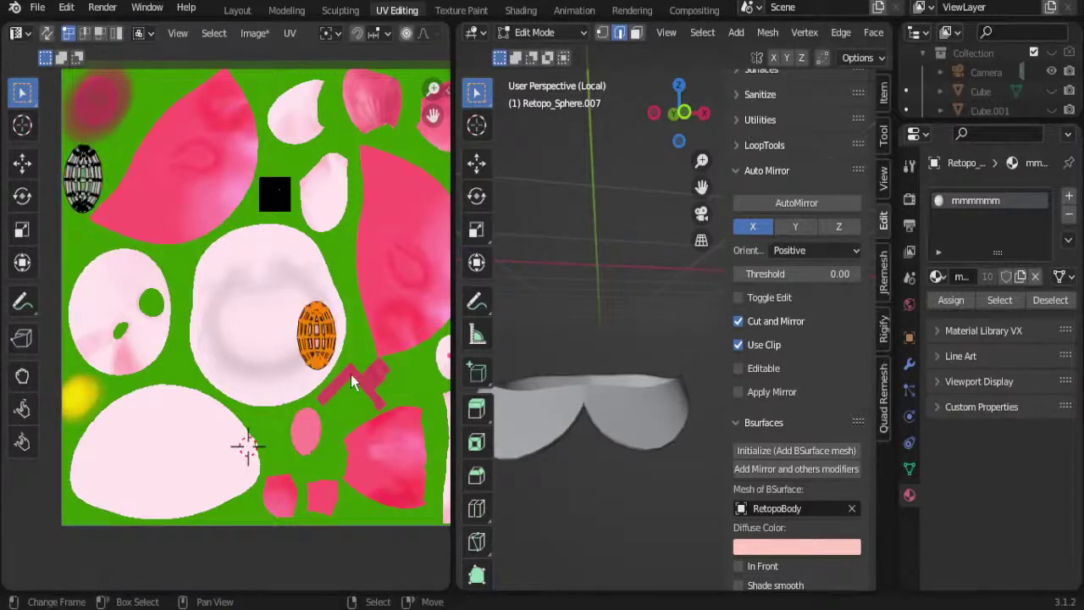
{"action": "key", "text": "g"}
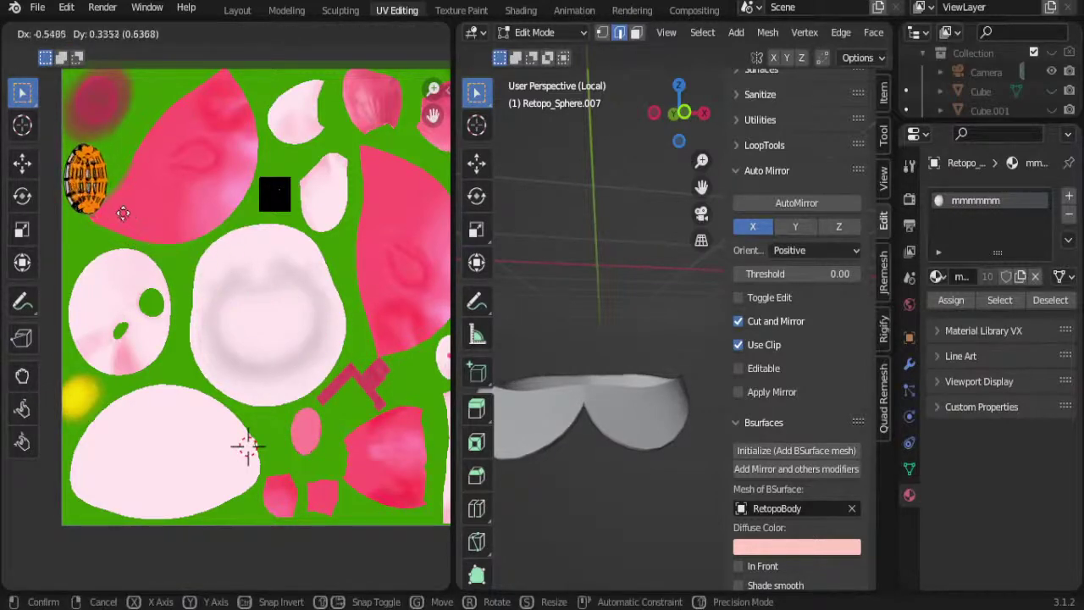
{"action": "left_click", "coordinate": [119, 303]}
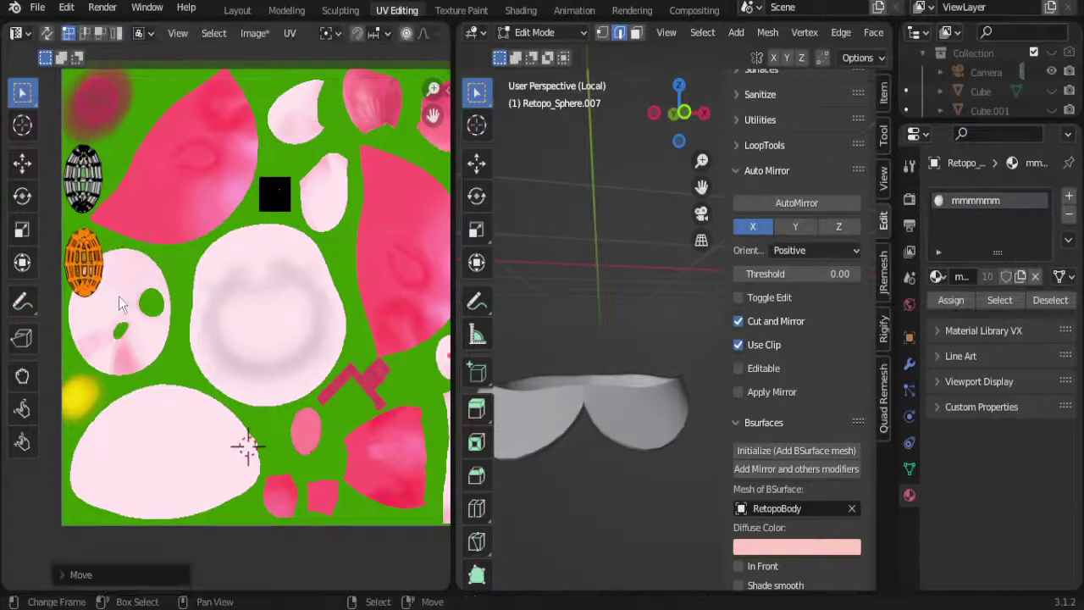
Step: Narrow the orange eye UV island horizontally and move it higher onto the green area
{"action": "key", "text": "s"}
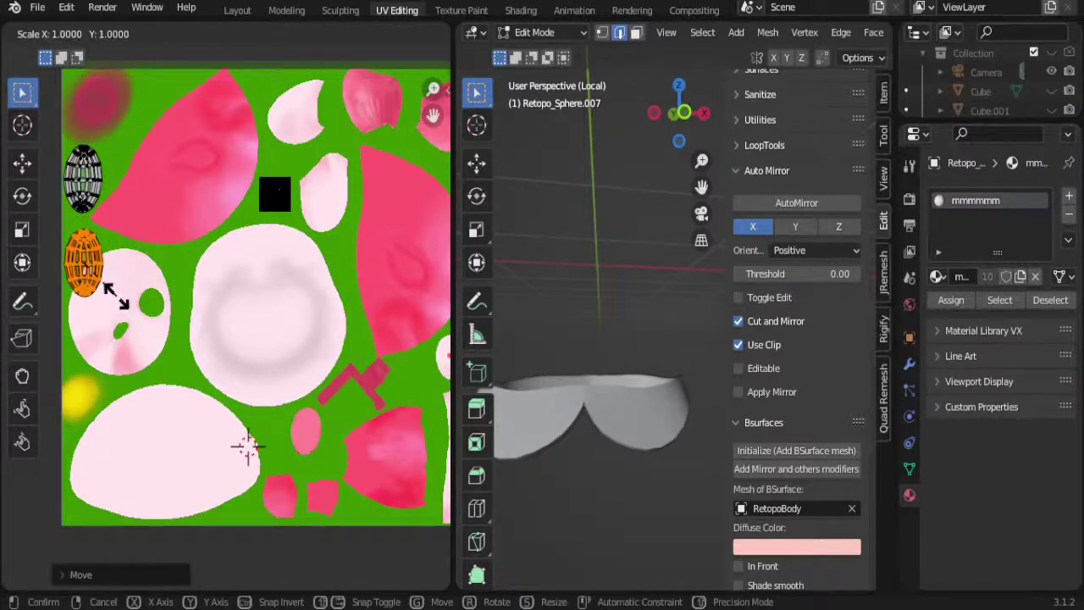
{"action": "key", "text": "x"}
{"action": "left_click", "coordinate": [118, 304]}
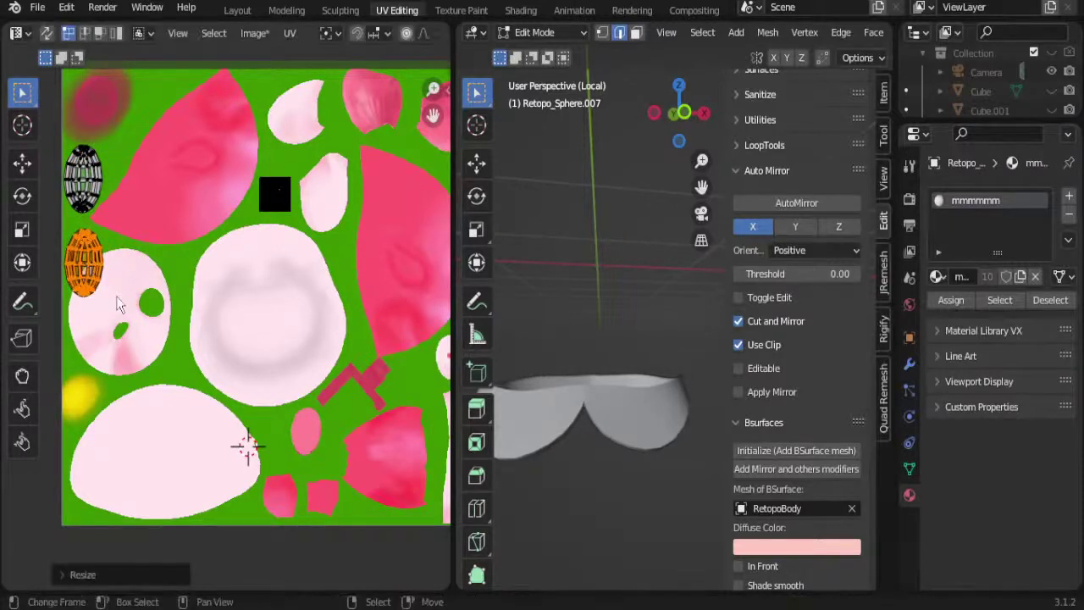
{"action": "key", "text": "g"}
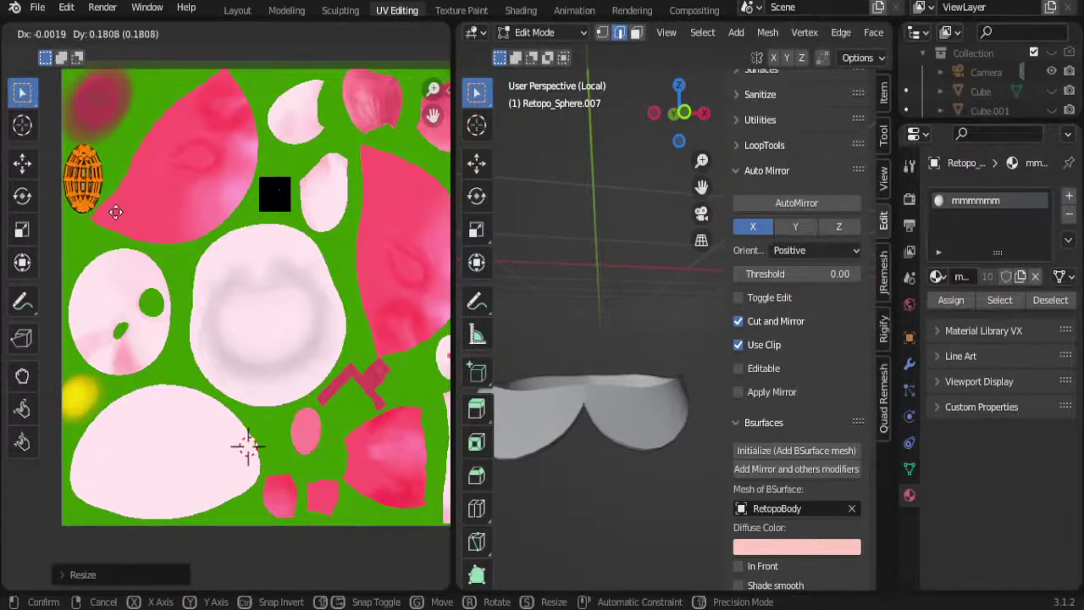
{"action": "left_click", "coordinate": [117, 221]}
{"action": "left_click", "coordinate": [460, 10]}
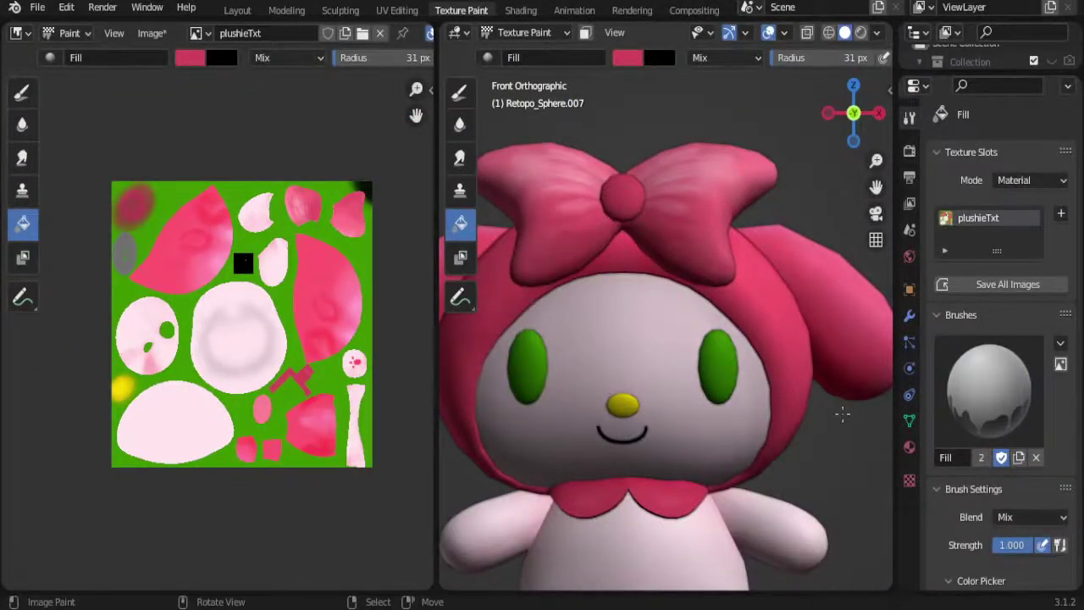
Step: Fill both of the plushie's green eyes with solid black
{"action": "scroll", "coordinate": [1068, 394], "scroll_direction": "down", "scroll_amount": 10}
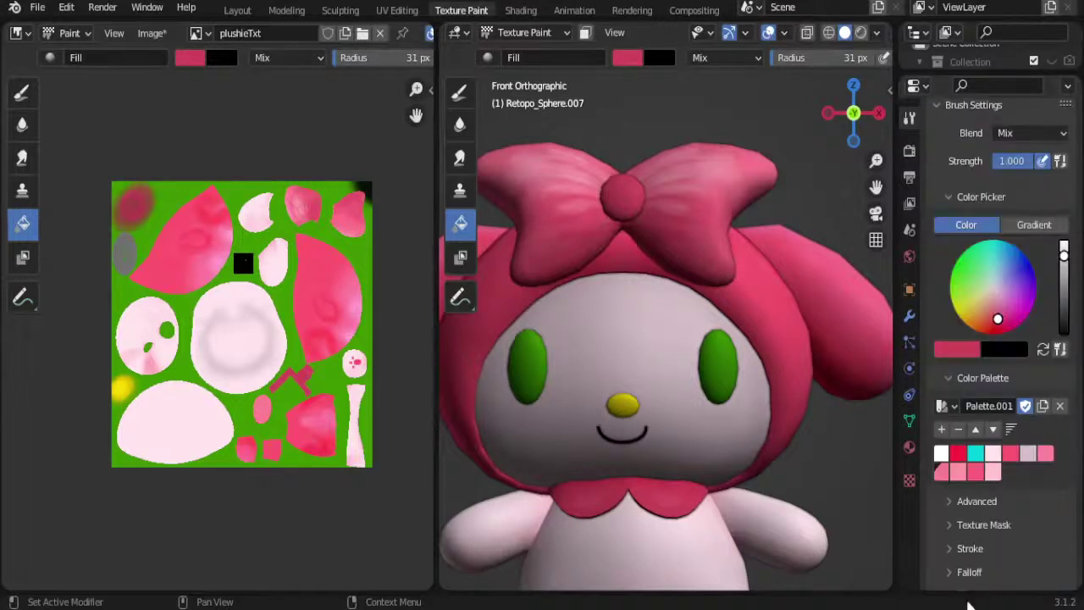
{"action": "left_click", "coordinate": [1042, 350]}
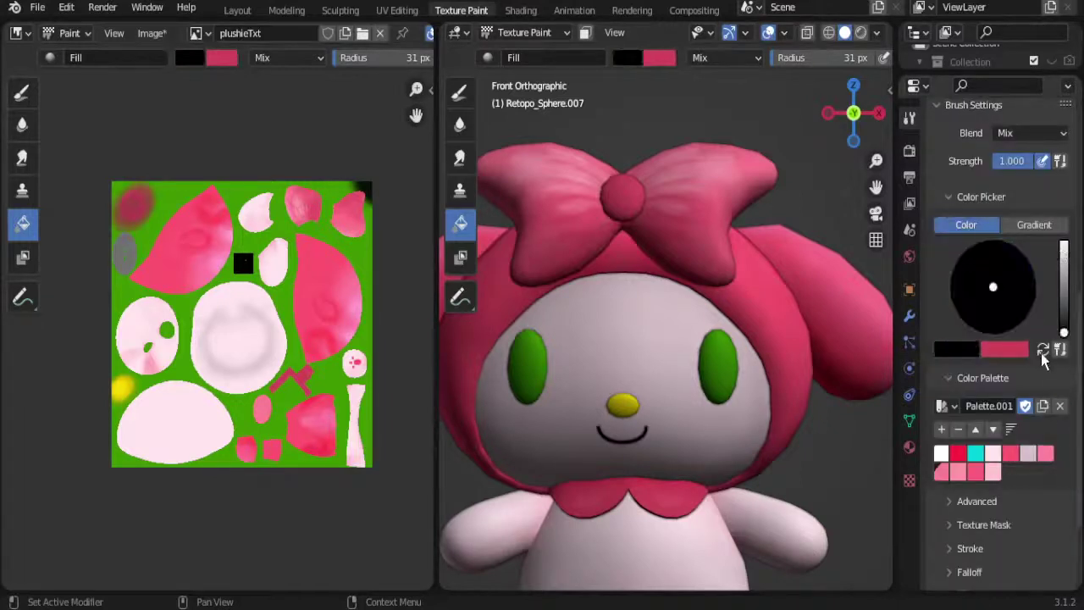
{"action": "left_click", "coordinate": [722, 365]}
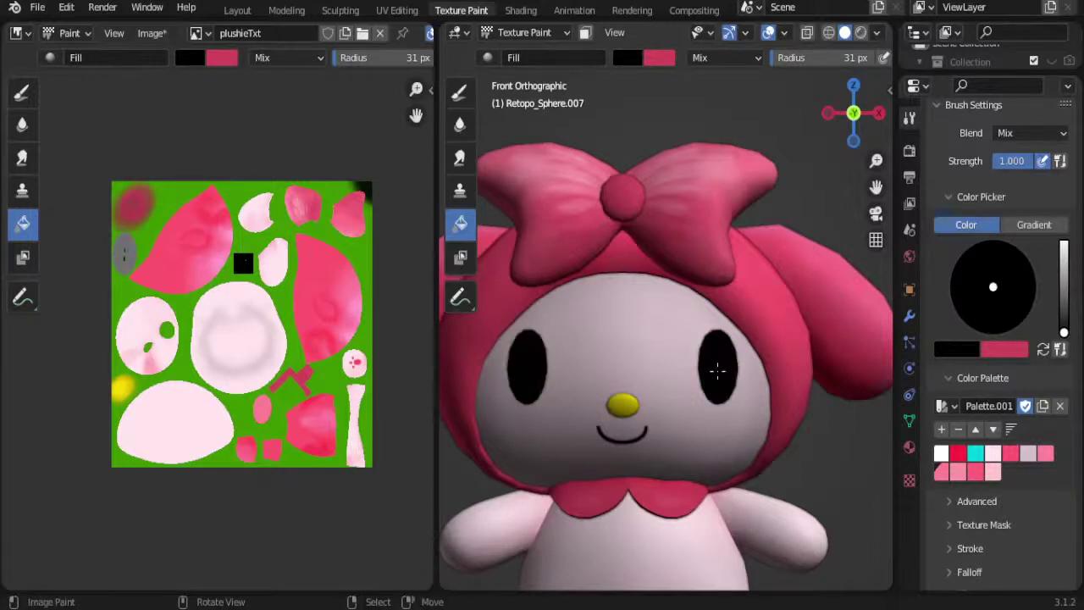
Step: Paint a light highlight into the eyes with the draw brush at 12 px radius
{"action": "left_click", "coordinate": [460, 91]}
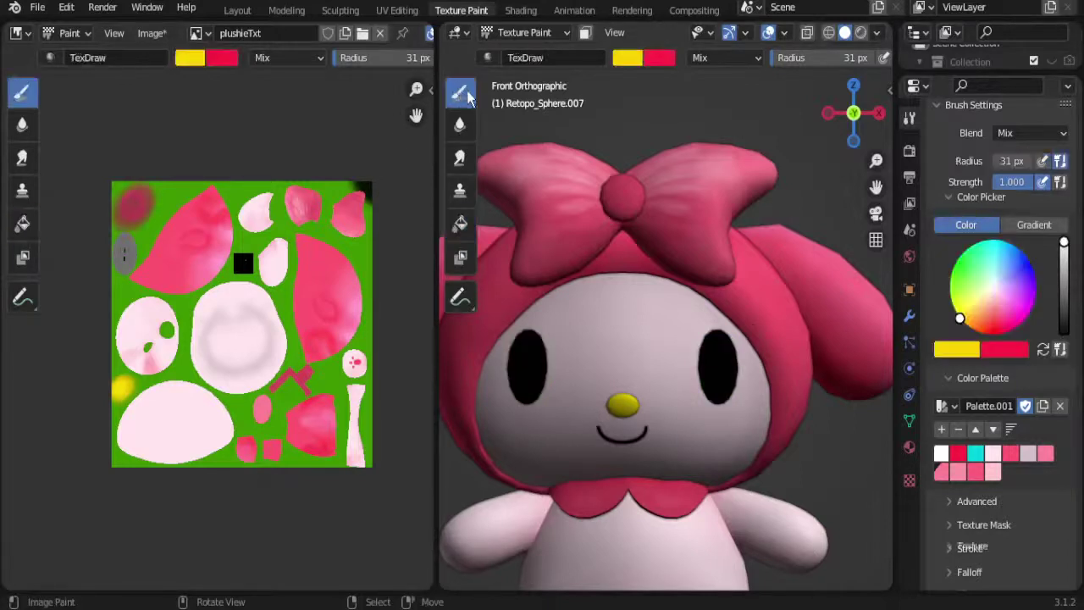
{"action": "left_click", "coordinate": [996, 311]}
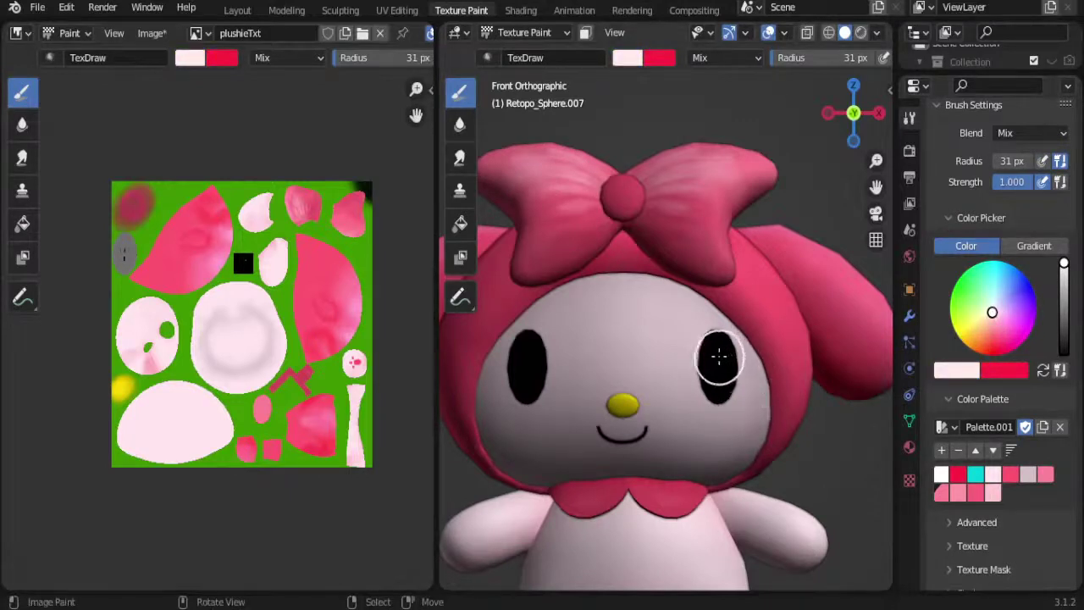
{"action": "key", "text": "f"}
{"action": "left_click", "coordinate": [714, 356]}
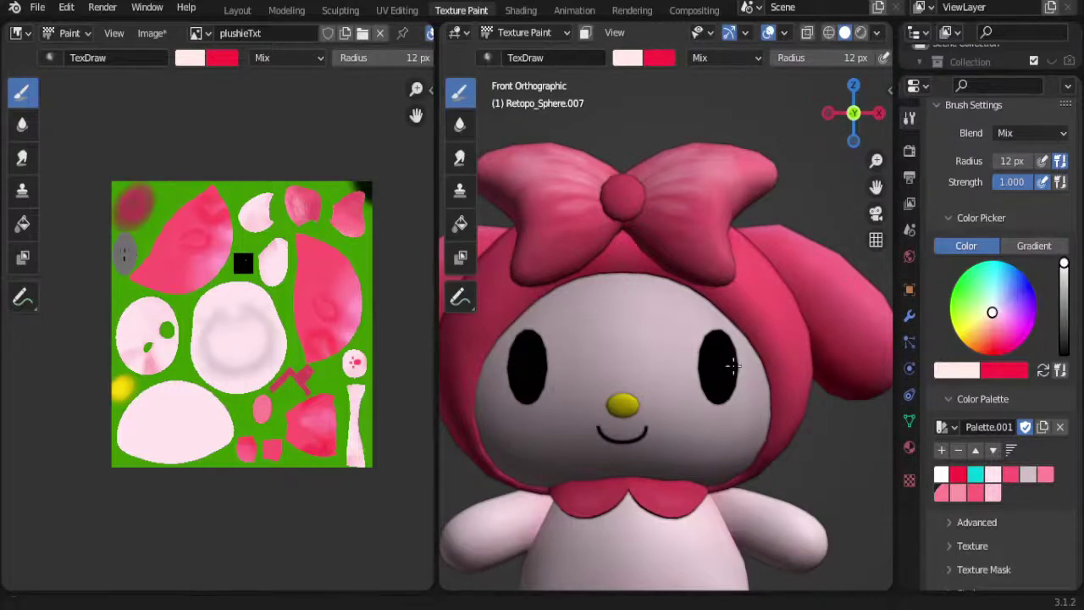
{"action": "scroll", "coordinate": [729, 354], "scroll_direction": "up", "scroll_amount": 1}
{"action": "scroll", "coordinate": [729, 354], "scroll_direction": "up", "scroll_amount": 2}
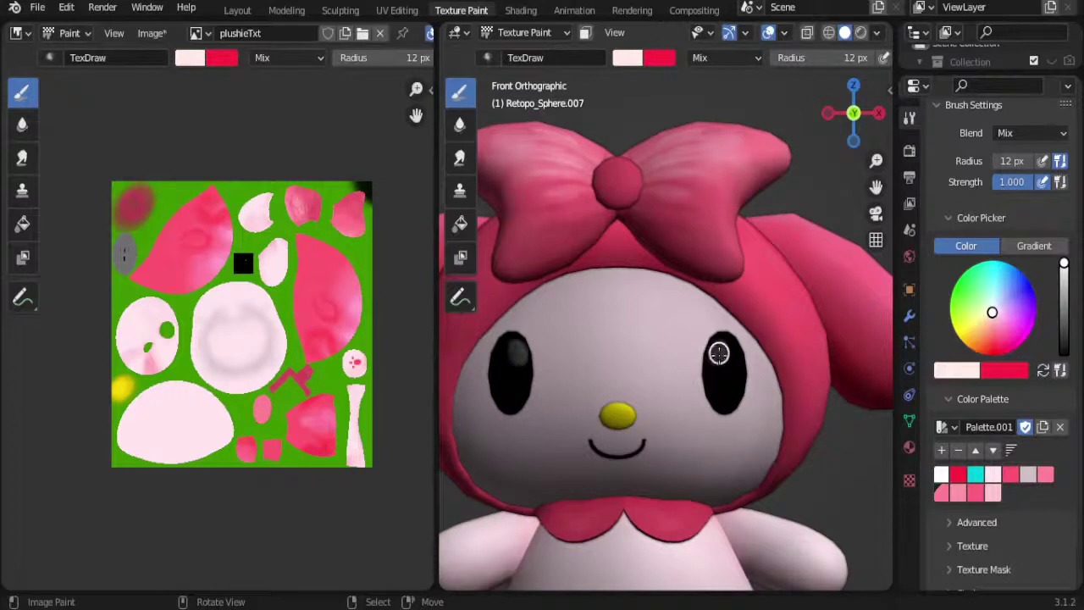
{"action": "mouse_move", "coordinate": [718, 352]}
{"action": "left_mouse_down"}
{"action": "mouse_move", "coordinate": [726, 381]}
{"action": "mouse_move", "coordinate": [725, 354]}
{"action": "left_mouse_up"}
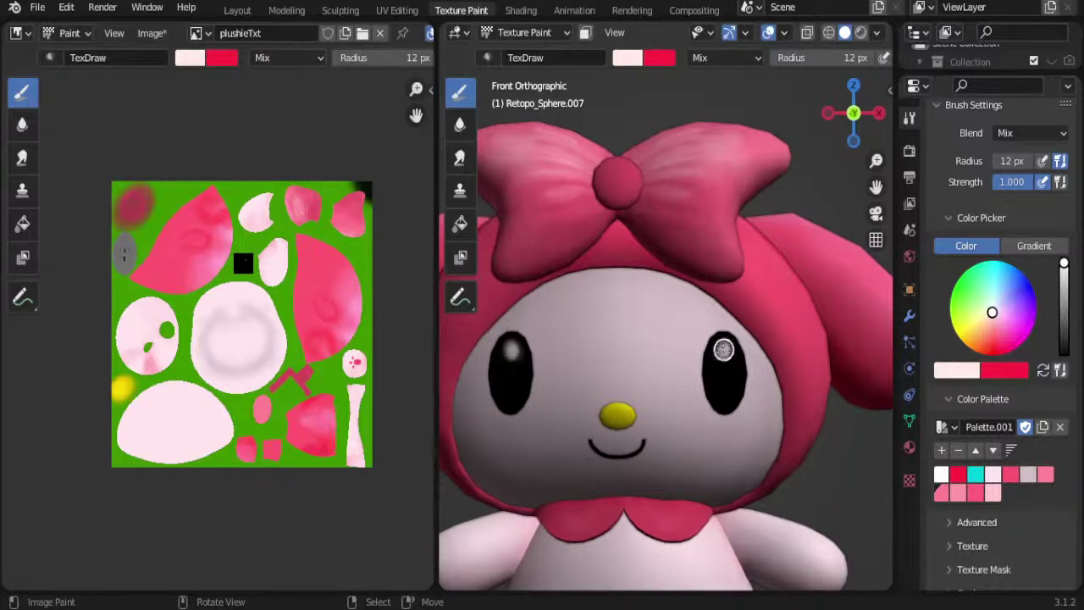
Step: Turn the head to face the view and enlarge the white highlight in the eye
{"action": "middle_click_drag", "start_coordinate": [728, 402], "coordinate": [716, 398]}
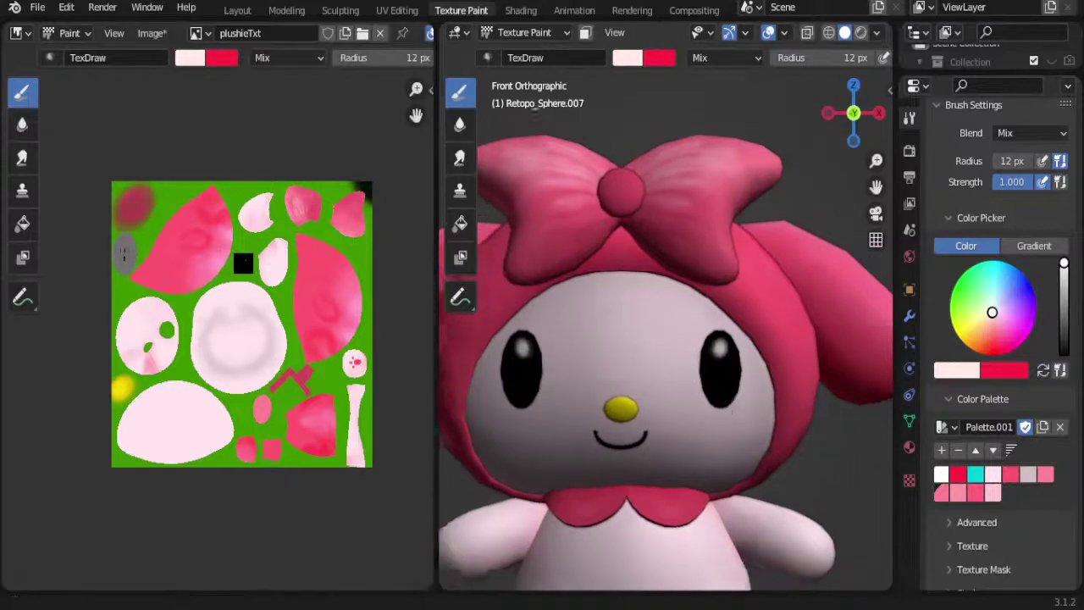
{"action": "scroll", "coordinate": [702, 440], "scroll_direction": "down", "scroll_amount": 3}
{"action": "scroll", "coordinate": [703, 440], "scroll_direction": "down", "scroll_amount": 2}
{"action": "scroll", "coordinate": [703, 441], "scroll_direction": "down", "scroll_amount": 1}
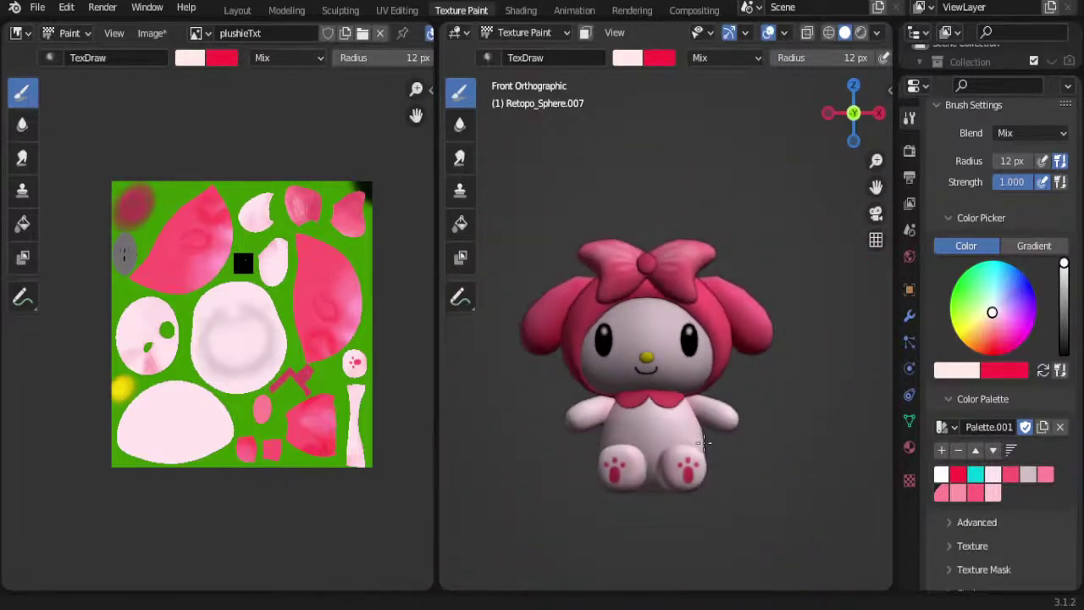
{"action": "scroll", "coordinate": [703, 339], "scroll_direction": "up", "scroll_amount": 3}
{"action": "scroll", "coordinate": [707, 330], "scroll_direction": "up", "scroll_amount": 2}
{"action": "scroll", "coordinate": [721, 356], "scroll_direction": "up", "scroll_amount": 2}
{"action": "scroll", "coordinate": [729, 337], "scroll_direction": "up", "scroll_amount": 2}
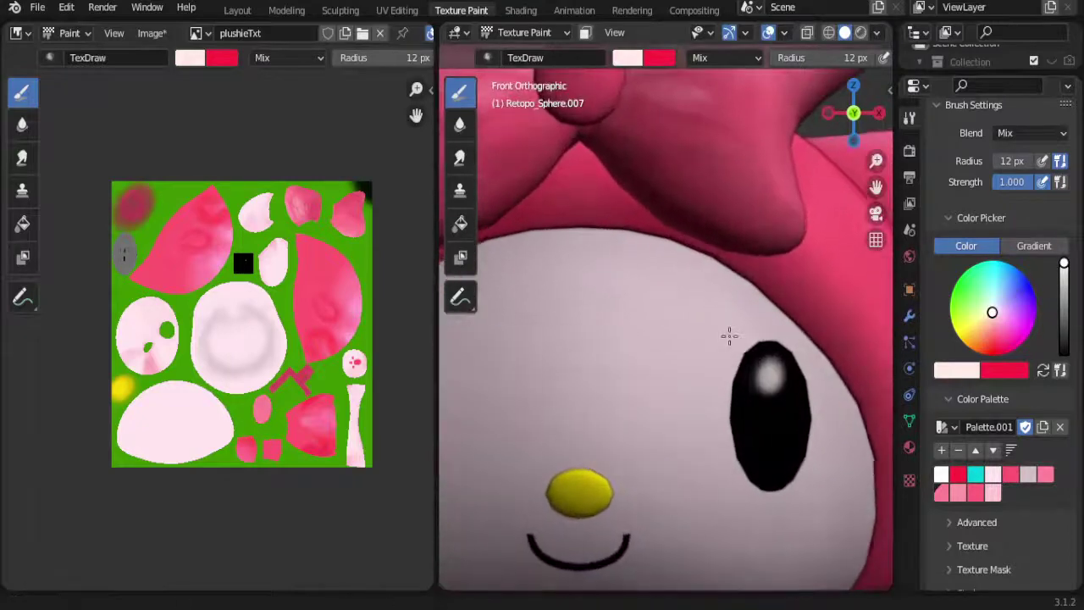
{"action": "left_click_drag", "start_coordinate": [769, 369], "coordinate": [760, 374]}
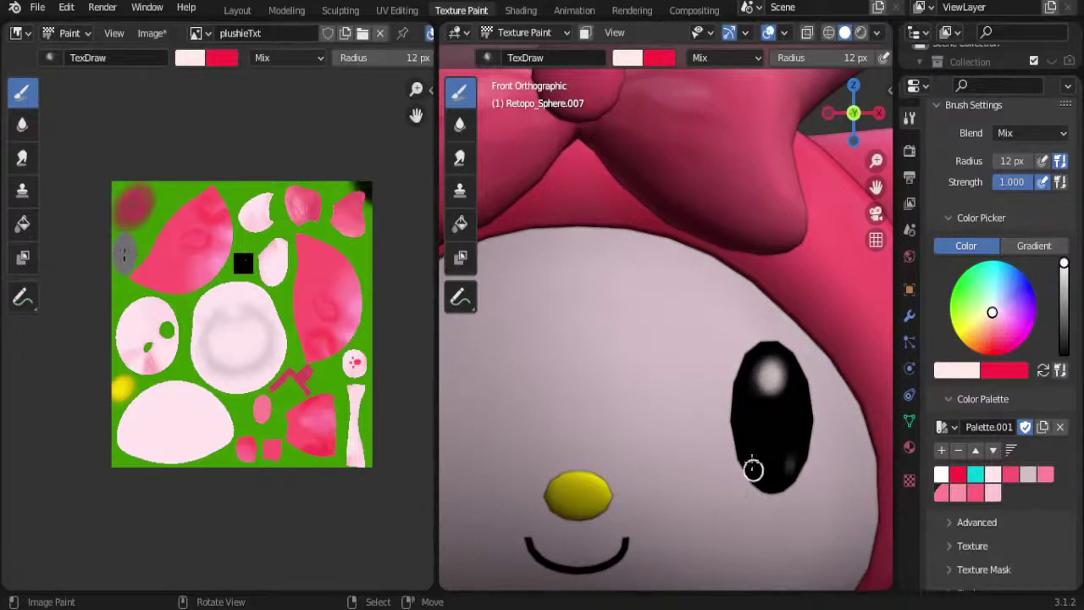
Step: Sample the eye's black as the paint colour to touch up the glint's edges
{"action": "mouse_move", "coordinate": [752, 467]}
{"action": "middle_mouse_down", "text": "ctrl"}
{"action": "mouse_move", "coordinate": [748, 479]}
{"action": "mouse_move", "coordinate": [739, 468]}
{"action": "middle_mouse_up", "text": "ctrl"}
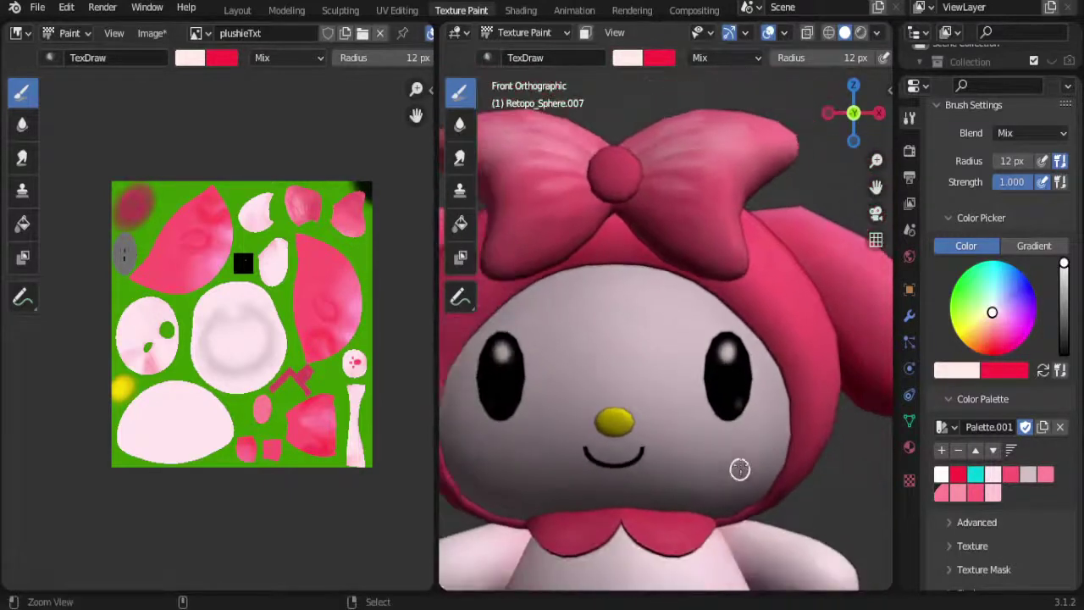
{"action": "key", "text": "s"}
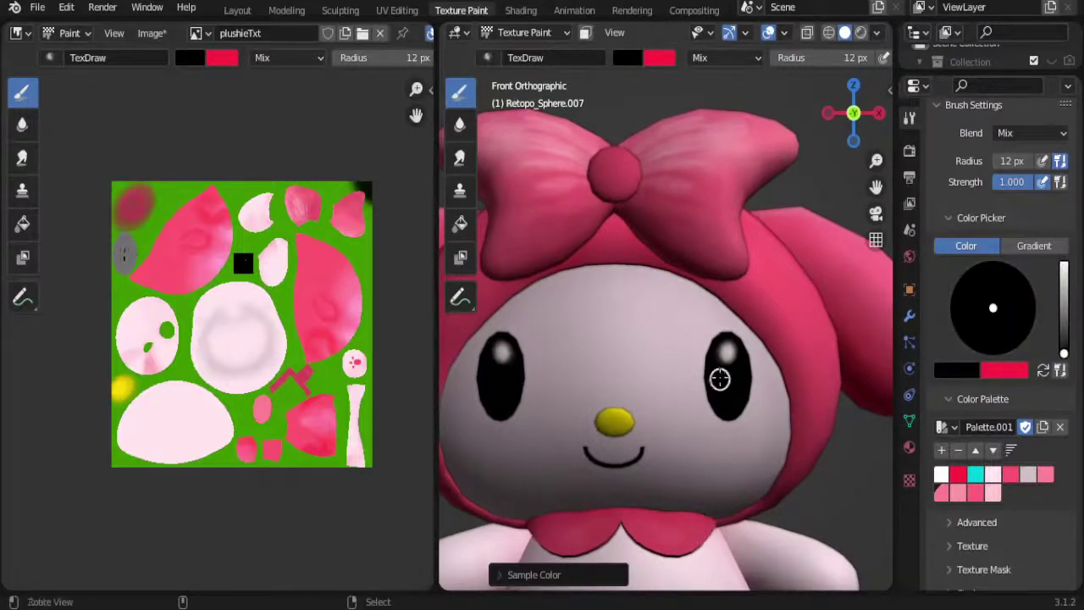
{"action": "mouse_move", "coordinate": [719, 377]}
{"action": "middle_mouse_down"}
{"action": "mouse_move", "coordinate": [707, 415]}
{"action": "mouse_move", "coordinate": [718, 364]}
{"action": "middle_mouse_up"}
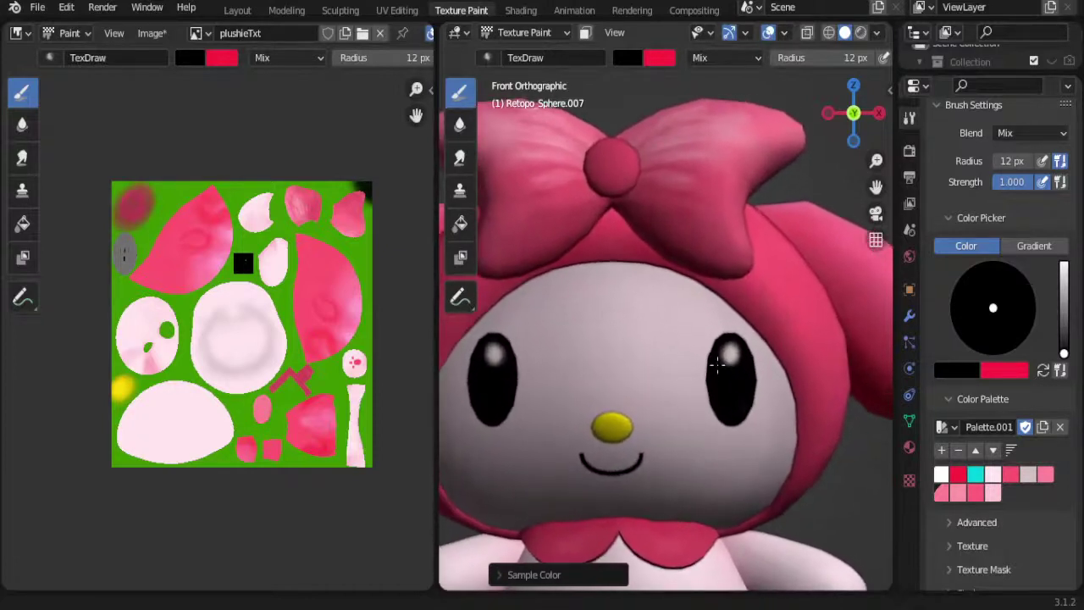
{"action": "scroll", "coordinate": [721, 348], "scroll_direction": "up", "scroll_amount": 1}
{"action": "scroll", "coordinate": [728, 317], "scroll_direction": "up", "scroll_amount": 1}
{"action": "middle_click_drag", "start_coordinate": [728, 317], "coordinate": [725, 315]}
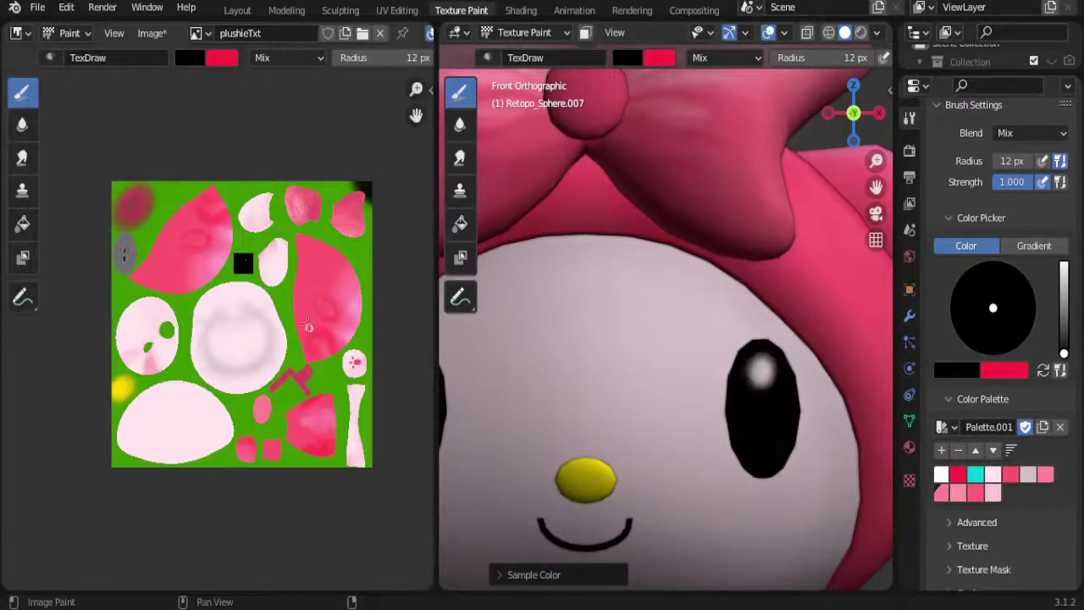
{"action": "middle_click_drag", "start_coordinate": [260, 283], "coordinate": [145, 252], "text": "ctrl"}
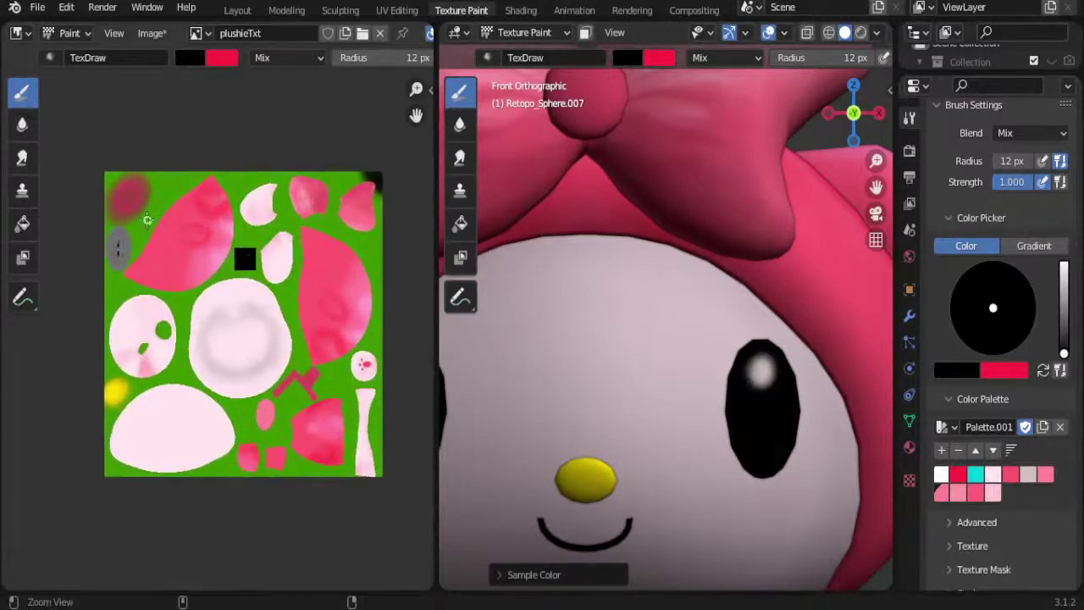
Step: Save the painted texture image as plushieTxt.png
{"action": "mouse_move", "coordinate": [165, 215]}
{"action": "middle_mouse_down", "text": "ctrl"}
{"action": "mouse_move", "coordinate": [241, 356]}
{"action": "mouse_move", "coordinate": [338, 254]}
{"action": "mouse_move", "coordinate": [387, 322]}
{"action": "mouse_move", "coordinate": [297, 313]}
{"action": "mouse_move", "coordinate": [269, 293]}
{"action": "mouse_move", "coordinate": [339, 303]}
{"action": "mouse_move", "coordinate": [339, 212]}
{"action": "mouse_move", "coordinate": [359, 308]}
{"action": "mouse_move", "coordinate": [285, 350]}
{"action": "mouse_move", "coordinate": [274, 259]}
{"action": "mouse_move", "coordinate": [312, 356]}
{"action": "middle_mouse_up", "text": "ctrl"}
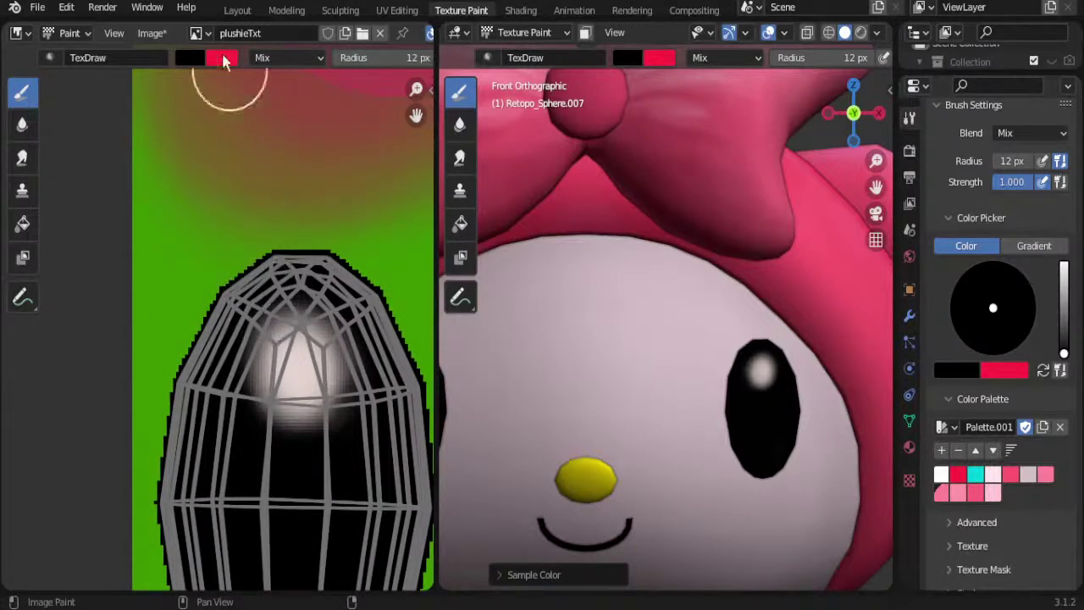
{"action": "left_click", "coordinate": [152, 38]}
{"action": "left_click", "coordinate": [170, 186]}
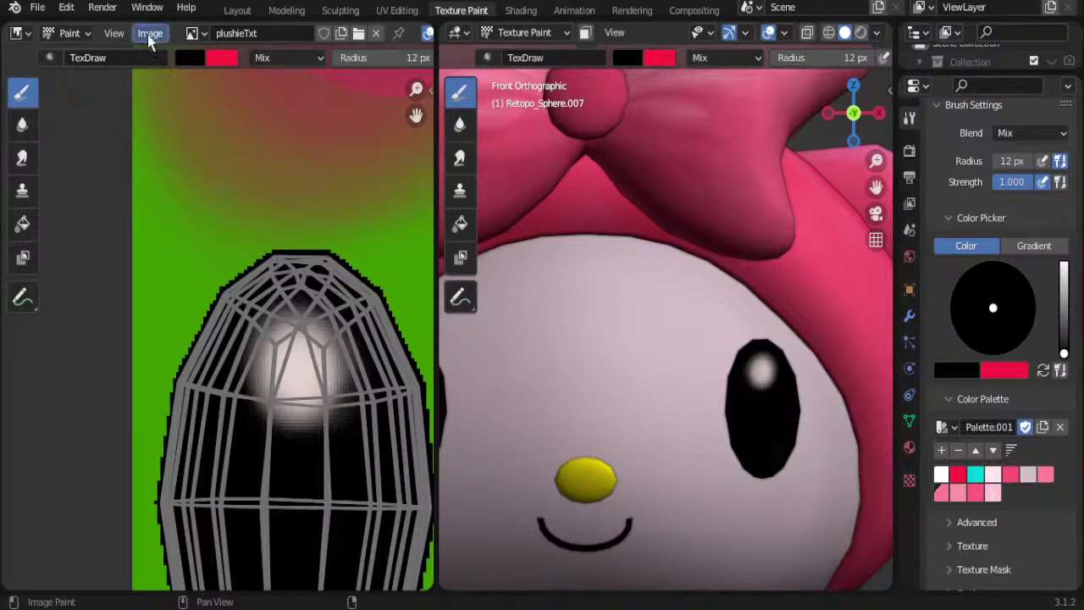
{"action": "left_click", "coordinate": [151, 38]}
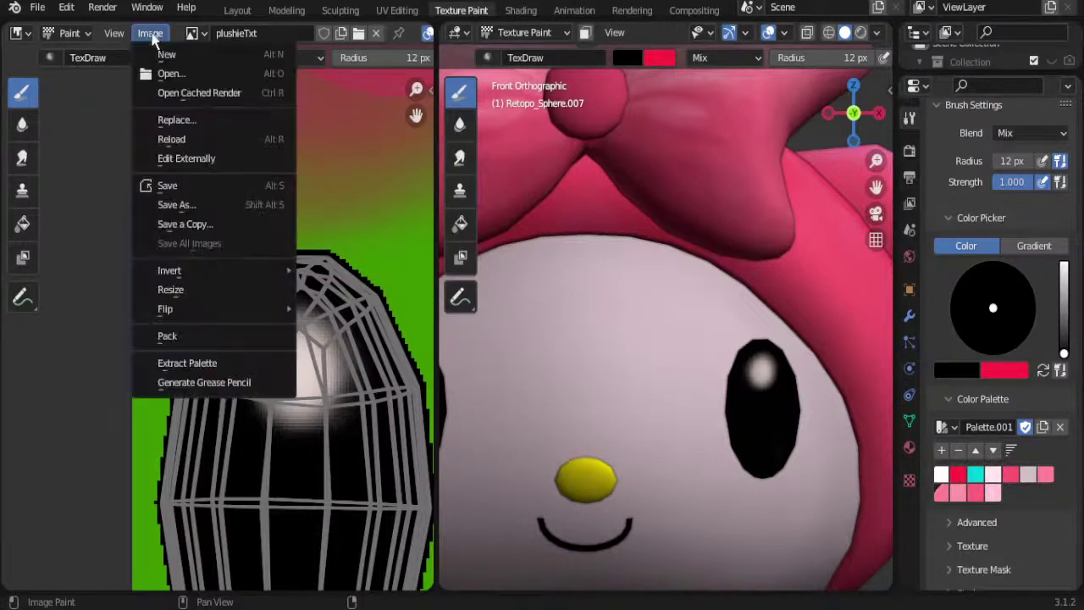
{"action": "left_click", "coordinate": [194, 156]}
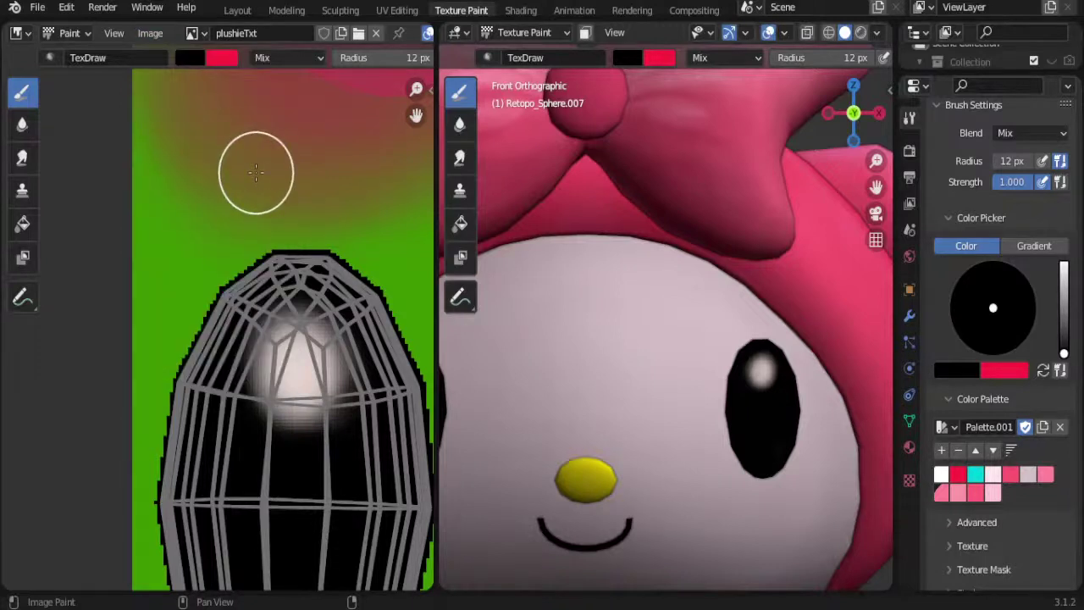
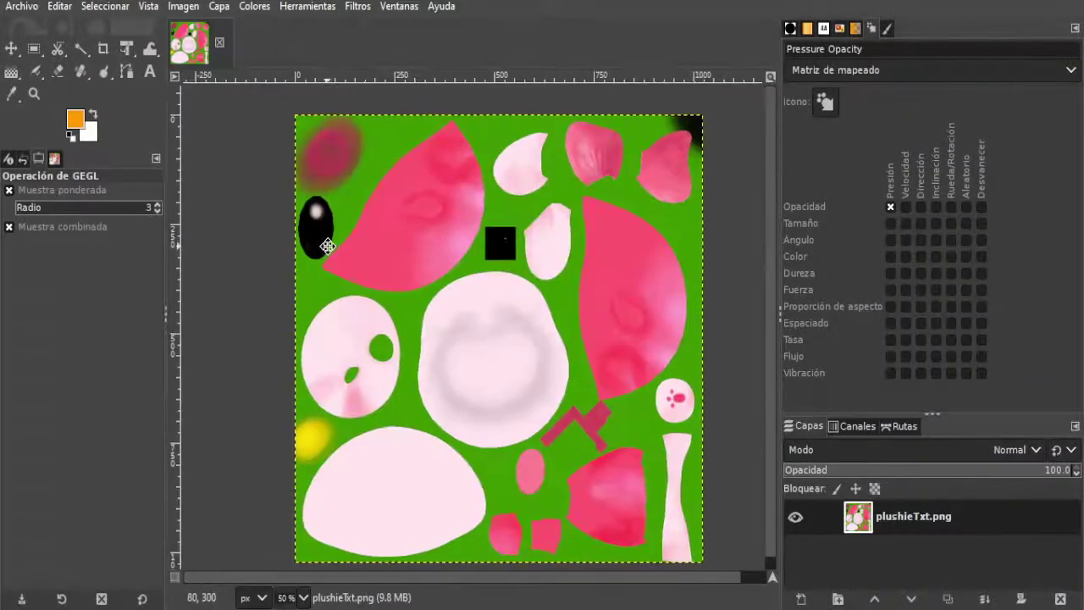
Step: Zoom to the black eye and draw a 55×55 px elliptical selection around its white highlight
{"action": "middle_click_drag", "start_coordinate": [407, 344], "coordinate": [425, 307]}
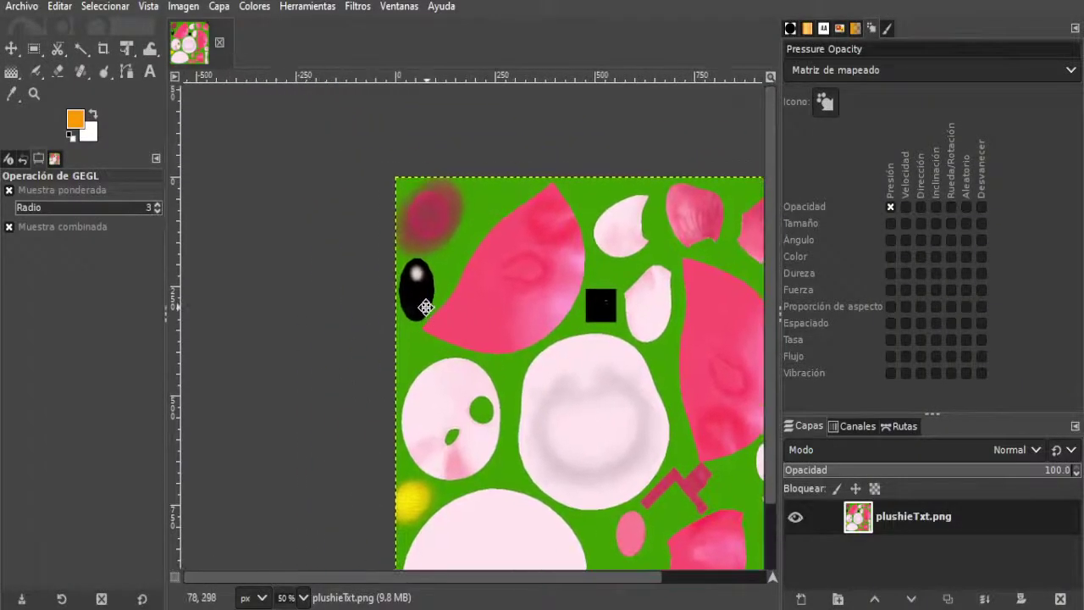
{"action": "scroll", "coordinate": [425, 307], "scroll_direction": "up", "scroll_amount": 1, "text": "ctrl"}
{"action": "scroll", "coordinate": [426, 307], "scroll_direction": "up", "scroll_amount": 2, "text": "ctrl"}
{"action": "scroll", "coordinate": [429, 307], "scroll_direction": "up", "scroll_amount": 1, "text": "ctrl"}
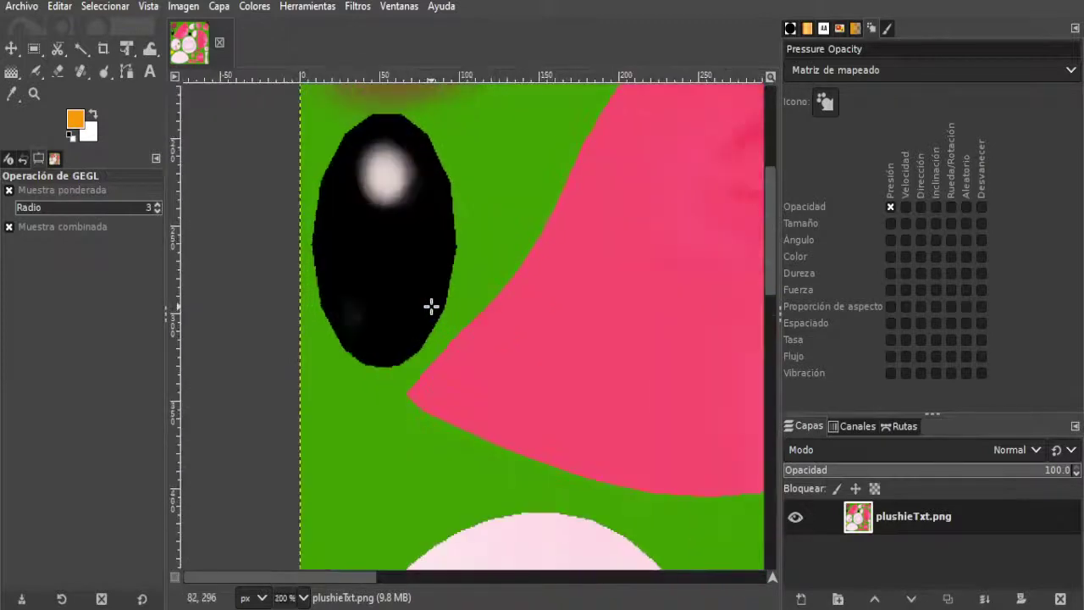
{"action": "scroll", "coordinate": [422, 245], "scroll_direction": "down", "scroll_amount": 2}
{"action": "middle_click_drag", "start_coordinate": [421, 244], "coordinate": [399, 319]}
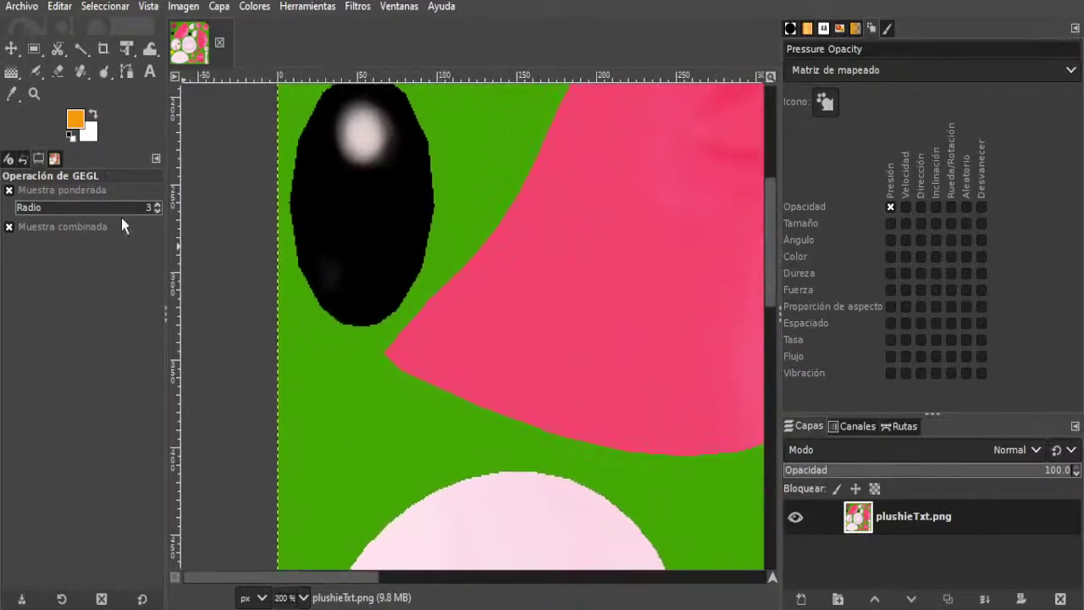
{"action": "left_click", "coordinate": [34, 50]}
{"action": "left_click", "coordinate": [93, 75]}
{"action": "middle_click_drag", "start_coordinate": [375, 250], "coordinate": [378, 278]}
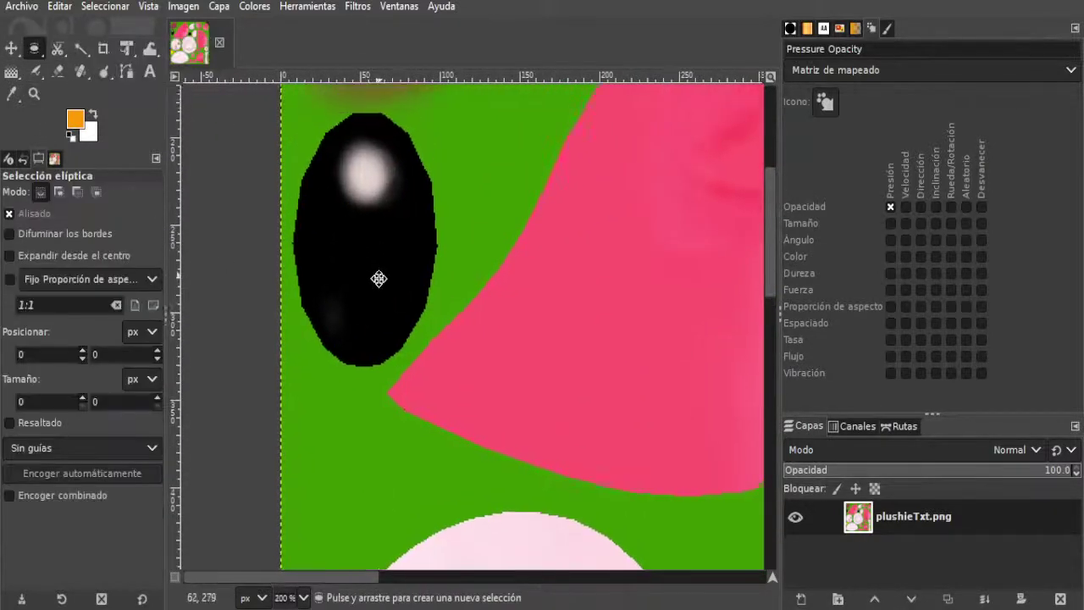
{"action": "scroll", "coordinate": [352, 234], "scroll_direction": "up", "scroll_amount": 2}
{"action": "left_click_drag", "start_coordinate": [336, 193], "coordinate": [411, 282]}
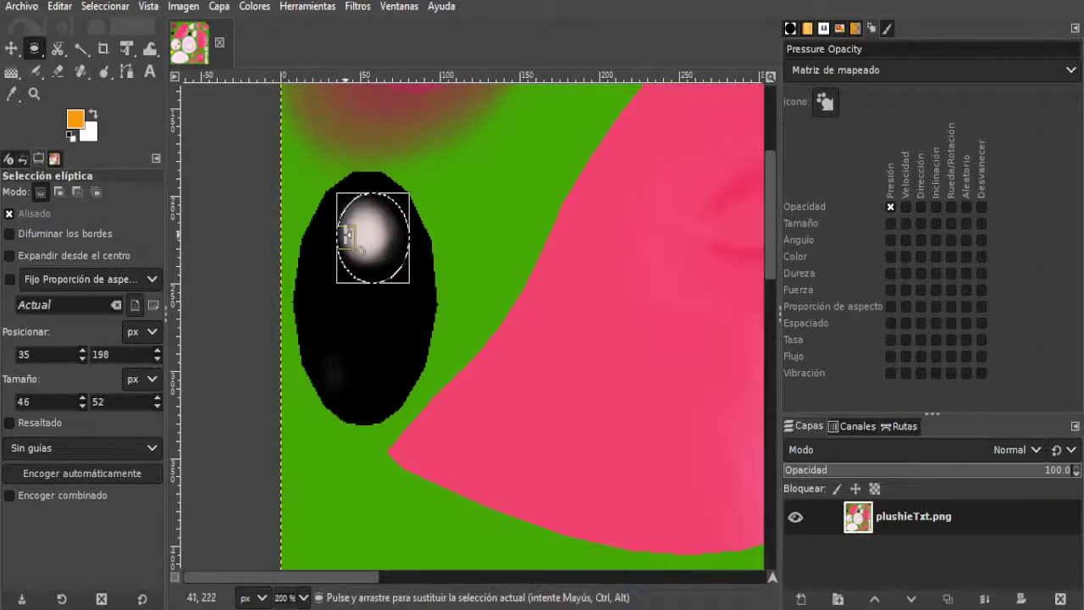
{"action": "mouse_move", "coordinate": [351, 227]}
{"action": "left_mouse_down"}
{"action": "mouse_move", "coordinate": [336, 225]}
{"action": "mouse_move", "coordinate": [362, 199]}
{"action": "left_mouse_up"}
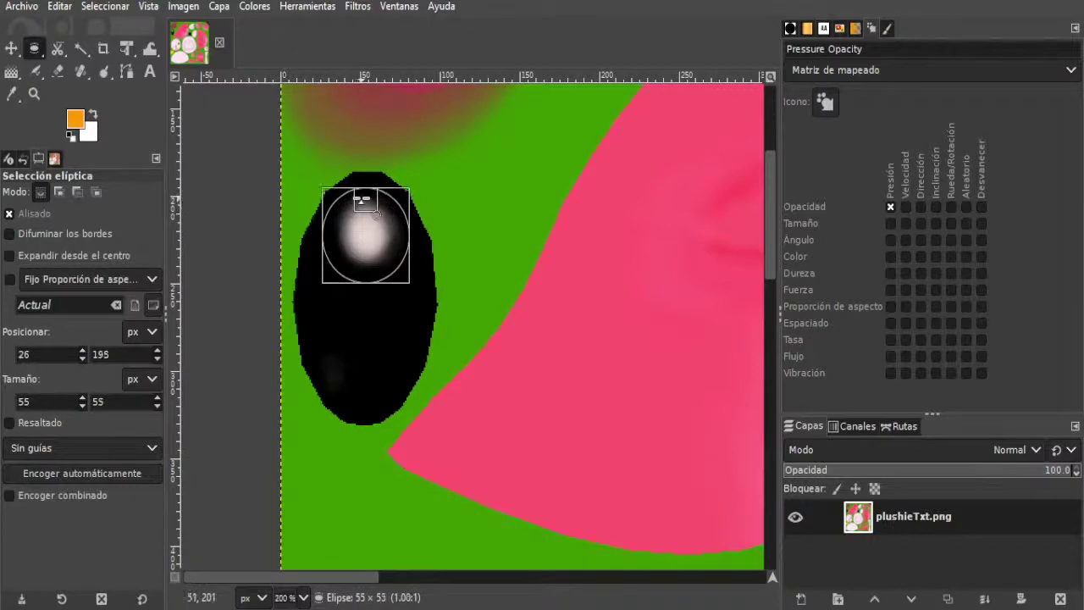
Step: Reset the painting colours so the foreground is black
{"action": "left_click", "coordinate": [76, 119]}
{"action": "key", "text": "d"}
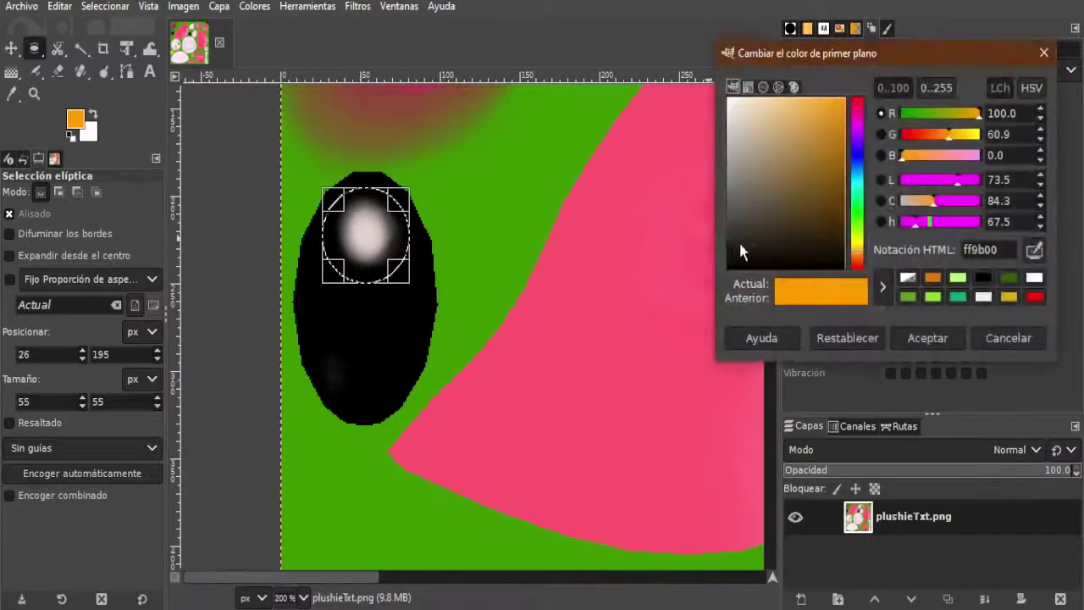
{"action": "left_click", "coordinate": [927, 338]}
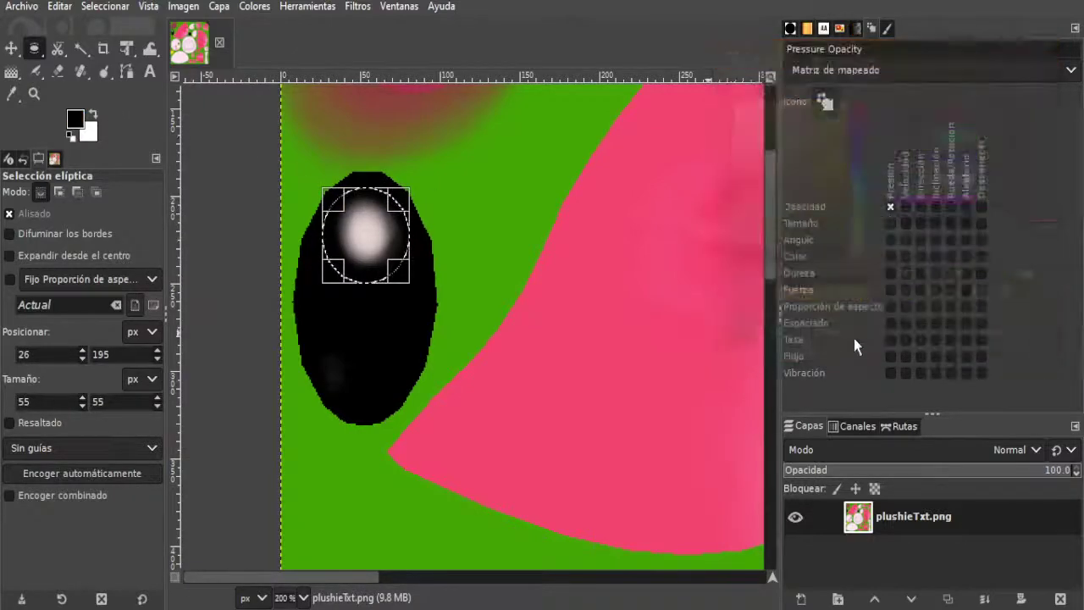
Step: Add a new transparent layer and fill the highlight selection with black
{"action": "left_click", "coordinate": [800, 598]}
{"action": "left_click", "coordinate": [963, 581]}
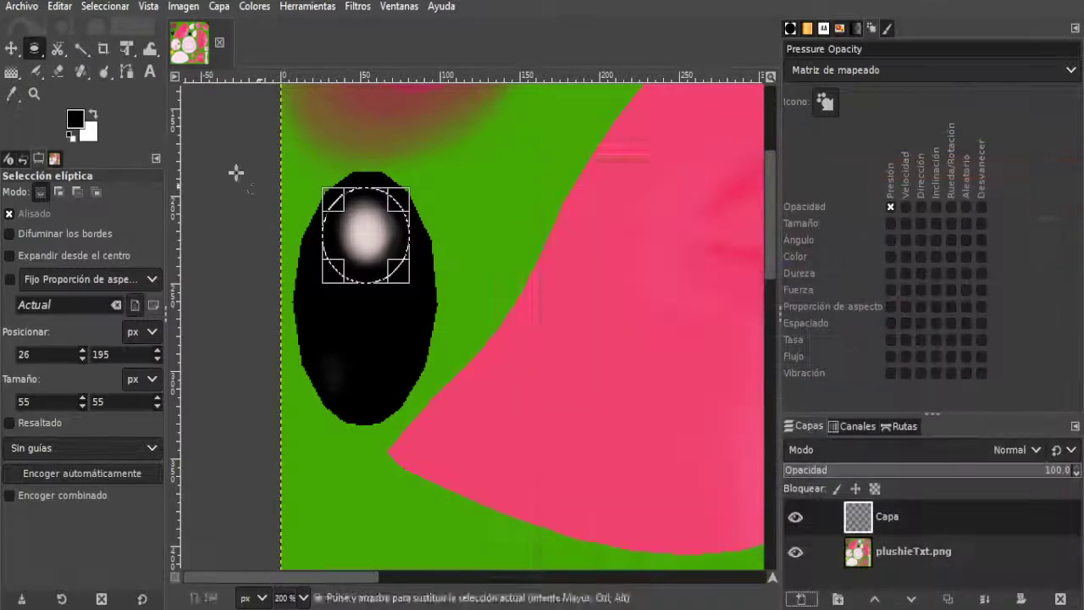
{"action": "left_click", "coordinate": [60, 6]}
{"action": "left_click", "coordinate": [118, 319]}
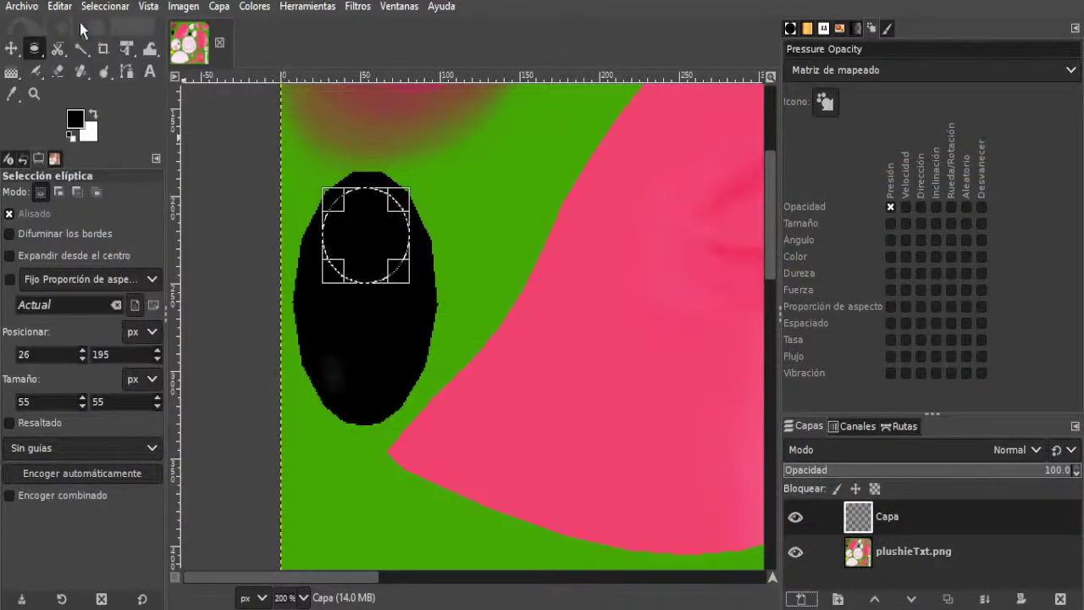
Step: Shrink the selection to a 33×33 px circle and fill it with white
{"action": "mouse_move", "coordinate": [370, 268]}
{"action": "left_mouse_down"}
{"action": "mouse_move", "coordinate": [371, 255]}
{"action": "mouse_move", "coordinate": [337, 237]}
{"action": "mouse_move", "coordinate": [396, 228]}
{"action": "mouse_move", "coordinate": [382, 263]}
{"action": "left_mouse_up"}
{"action": "mouse_move", "coordinate": [384, 213]}
{"action": "left_mouse_down"}
{"action": "mouse_move", "coordinate": [345, 222]}
{"action": "mouse_move", "coordinate": [386, 220]}
{"action": "left_mouse_up"}
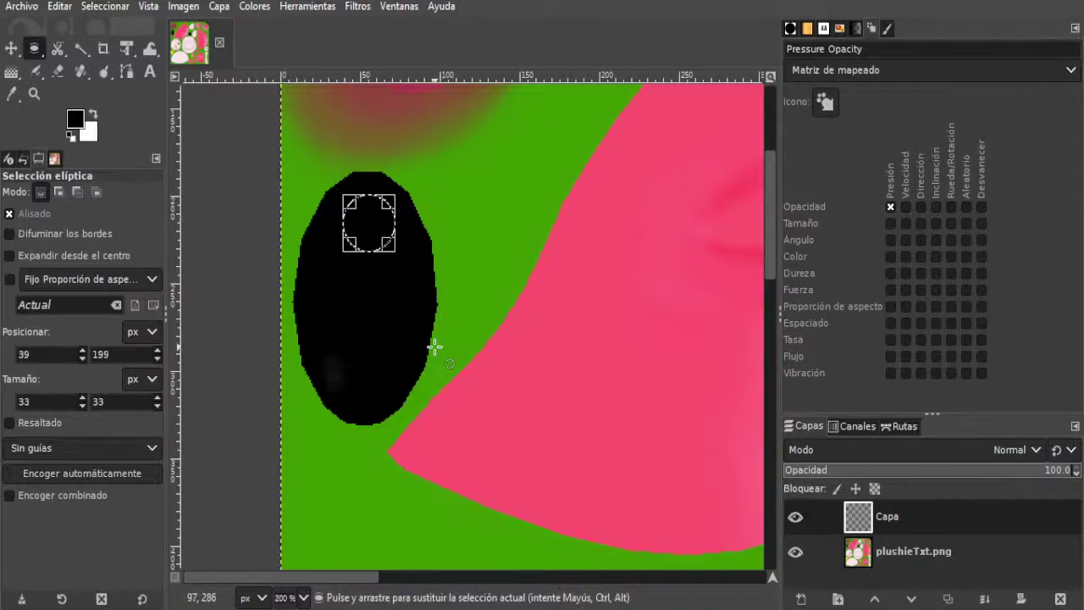
{"action": "left_click", "coordinate": [57, 10]}
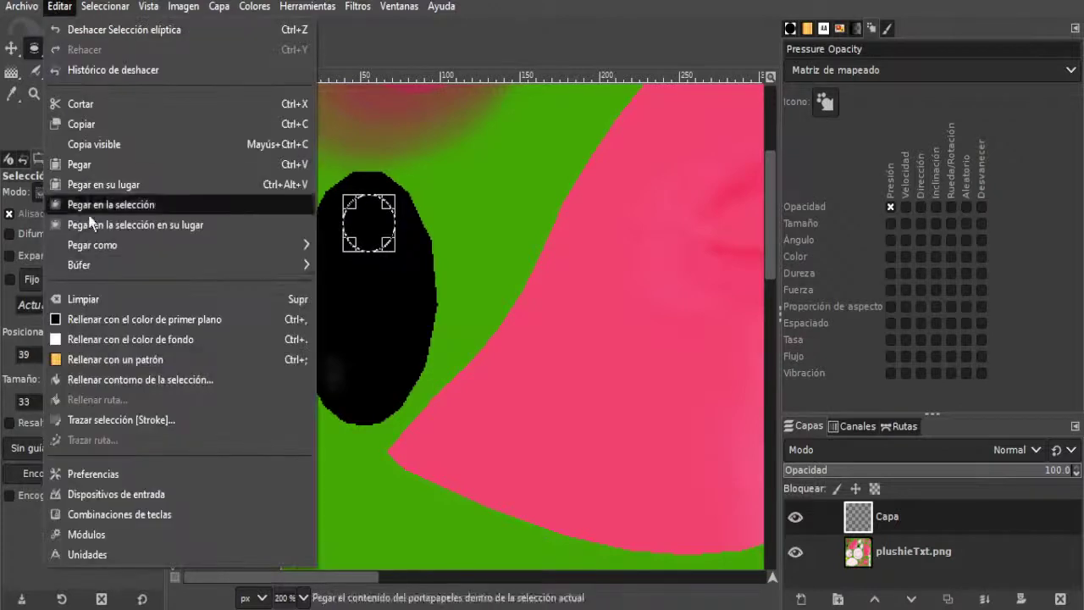
{"action": "left_click", "coordinate": [89, 340]}
Step: Clear the selection, overwrite plushieTxt.png, and switch back to Blender
{"action": "left_click", "coordinate": [96, 9]}
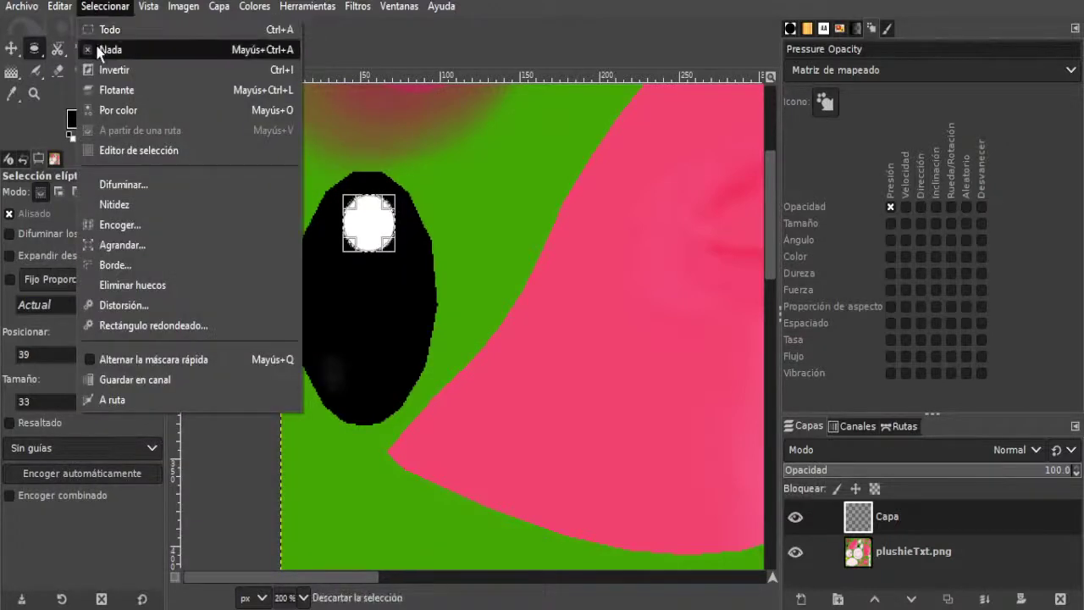
{"action": "left_click", "coordinate": [94, 49]}
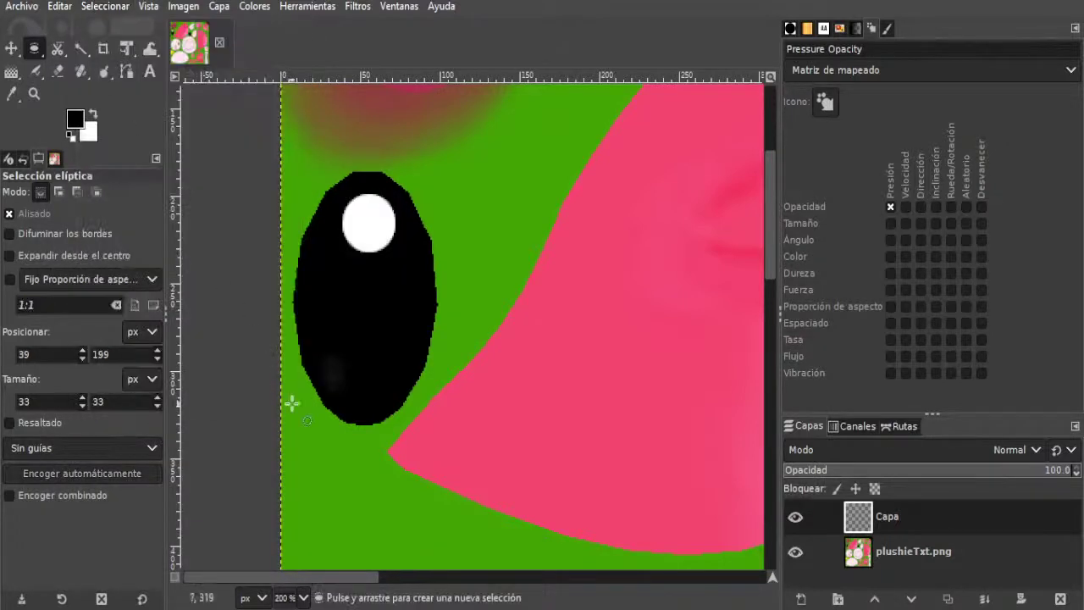
{"action": "left_click", "coordinate": [24, 8]}
{"action": "left_click", "coordinate": [51, 252]}
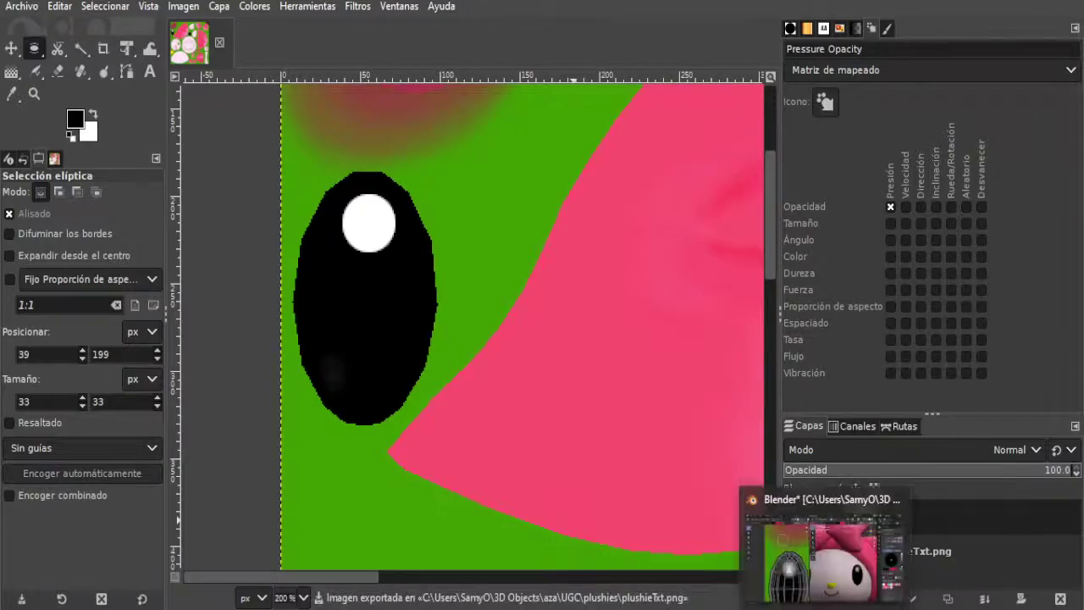
{"action": "left_click", "coordinate": [825, 551]}
Step: Reload the edited texture in the Image Editor and zoom out to check both eyes
{"action": "left_click", "coordinate": [148, 36]}
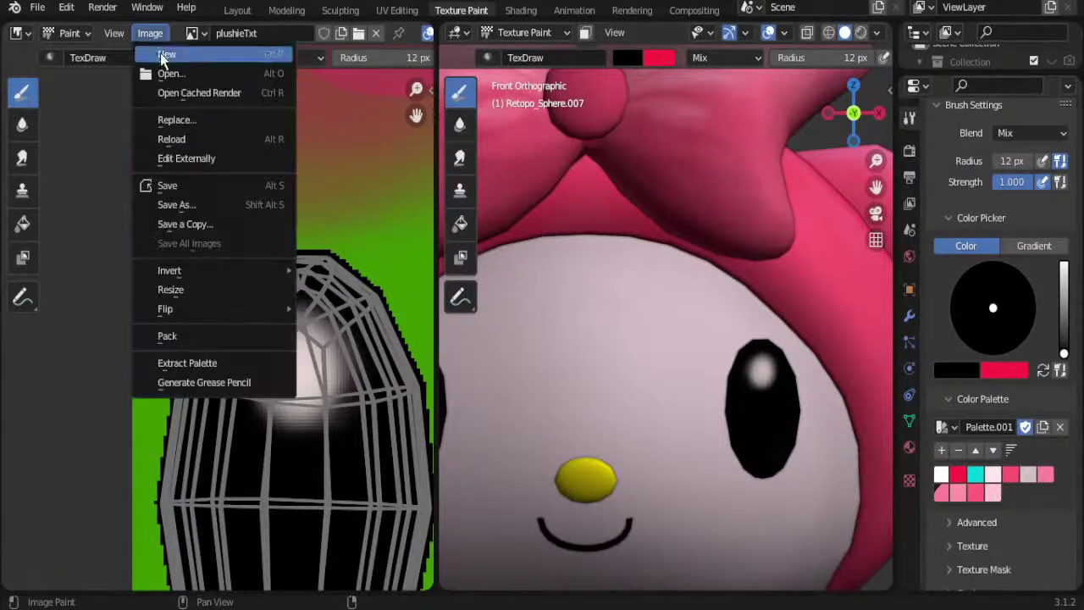
{"action": "left_click", "coordinate": [161, 138]}
{"action": "scroll", "coordinate": [786, 451], "scroll_direction": "down", "scroll_amount": 3}
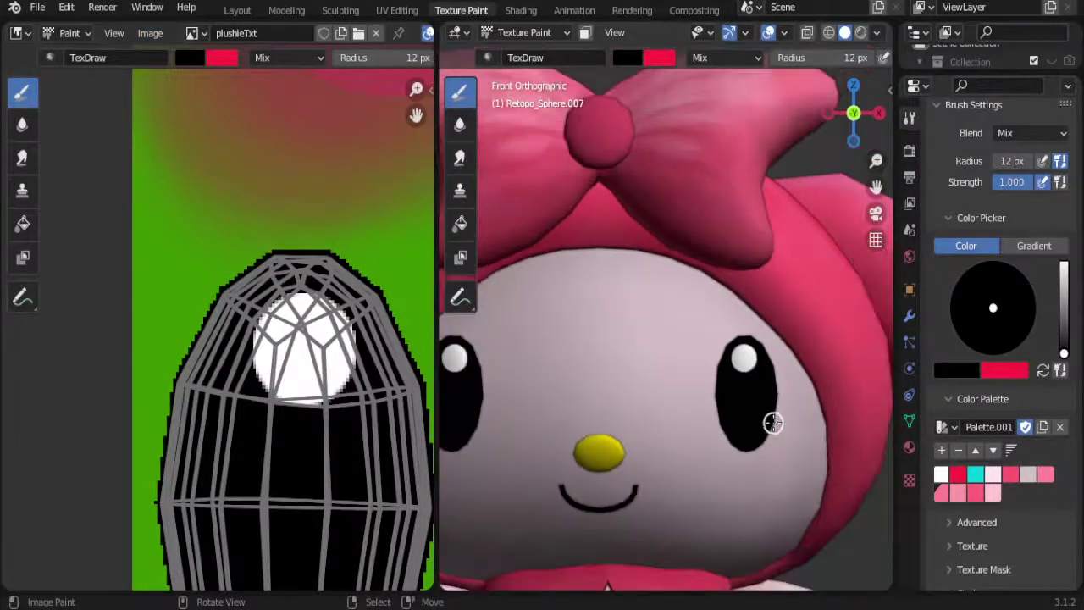
{"action": "scroll", "coordinate": [771, 423], "scroll_direction": "down", "scroll_amount": 3}
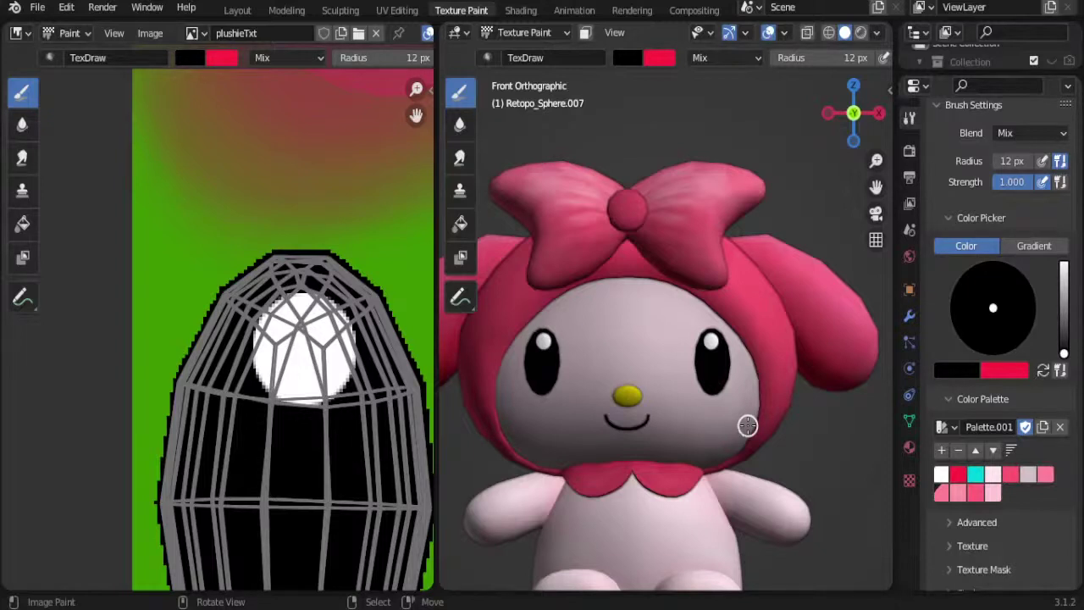
{"action": "key", "text": "ctrl"}
{"action": "scroll", "coordinate": [629, 311], "scroll_direction": "down", "scroll_amount": 3}
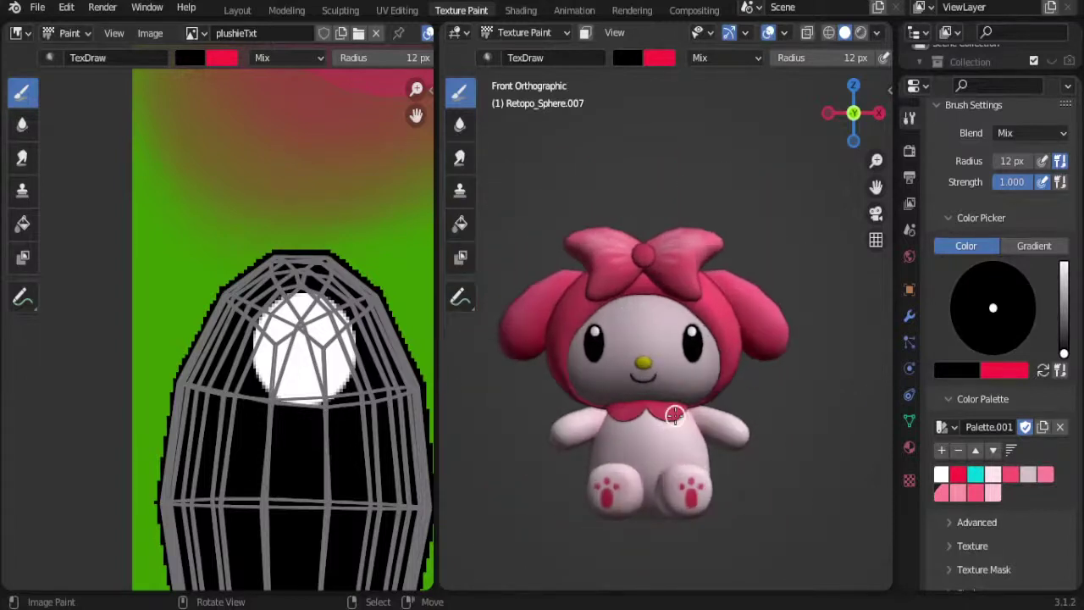
Step: Switch to Object Mode, deselect the eye objects, and go to the Layout workspace
{"action": "left_click", "coordinate": [503, 34]}
{"action": "left_click", "coordinate": [520, 53]}
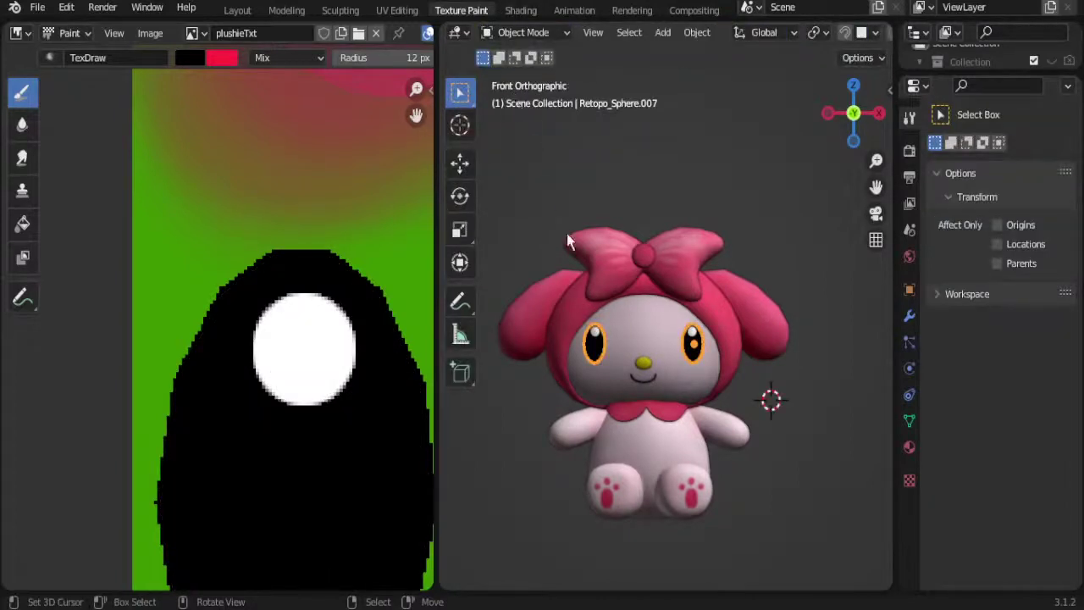
{"action": "left_click", "coordinate": [536, 158]}
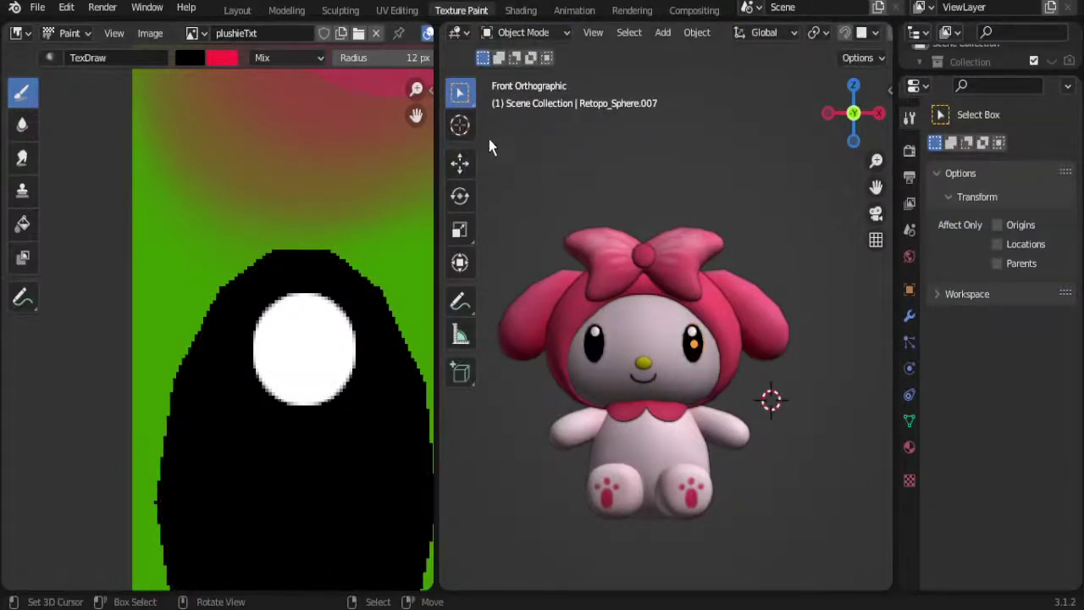
{"action": "left_click", "coordinate": [248, 17]}
{"action": "scroll", "coordinate": [415, 254], "scroll_direction": "down", "scroll_amount": 2}
Step: Set the viewport shading to MatCap lighting with a white matcap
{"action": "scroll", "coordinate": [415, 254], "scroll_direction": "down", "scroll_amount": 2}
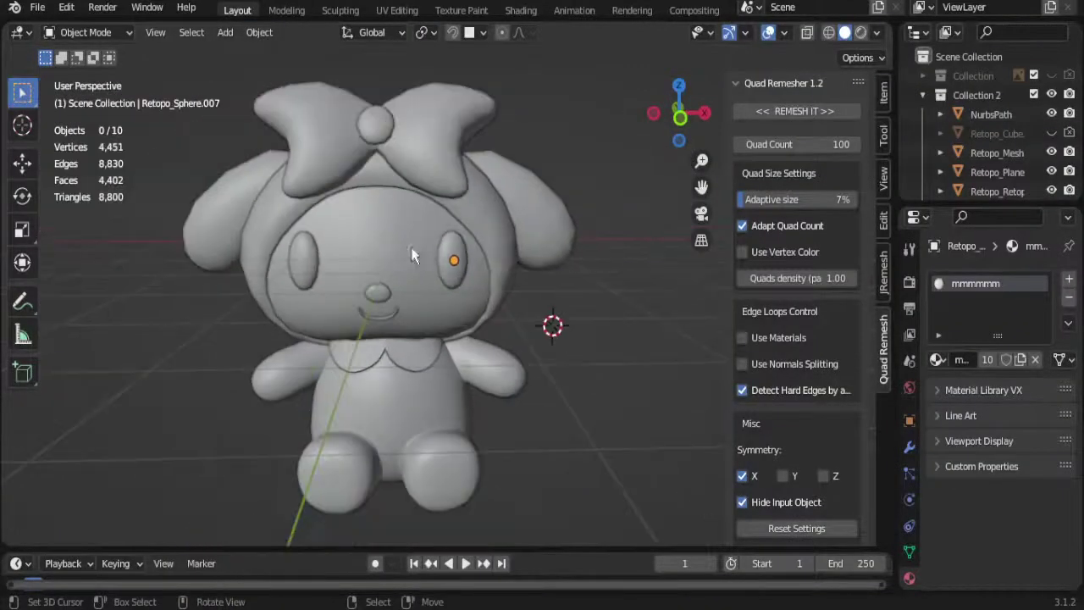
{"action": "left_click", "coordinate": [877, 33]}
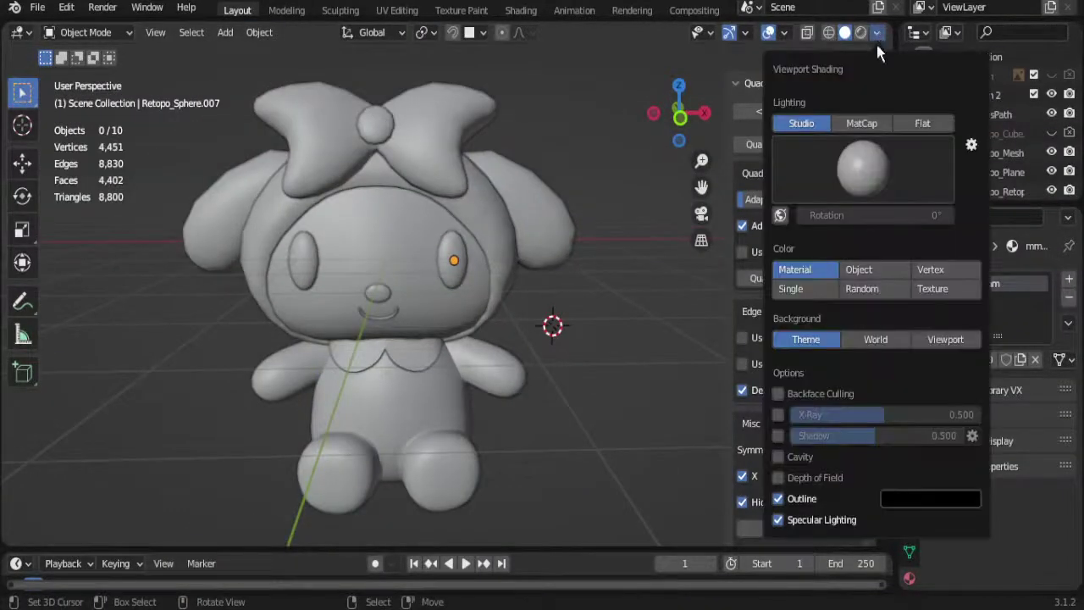
{"action": "left_click", "coordinate": [861, 123]}
{"action": "left_click", "coordinate": [859, 163]}
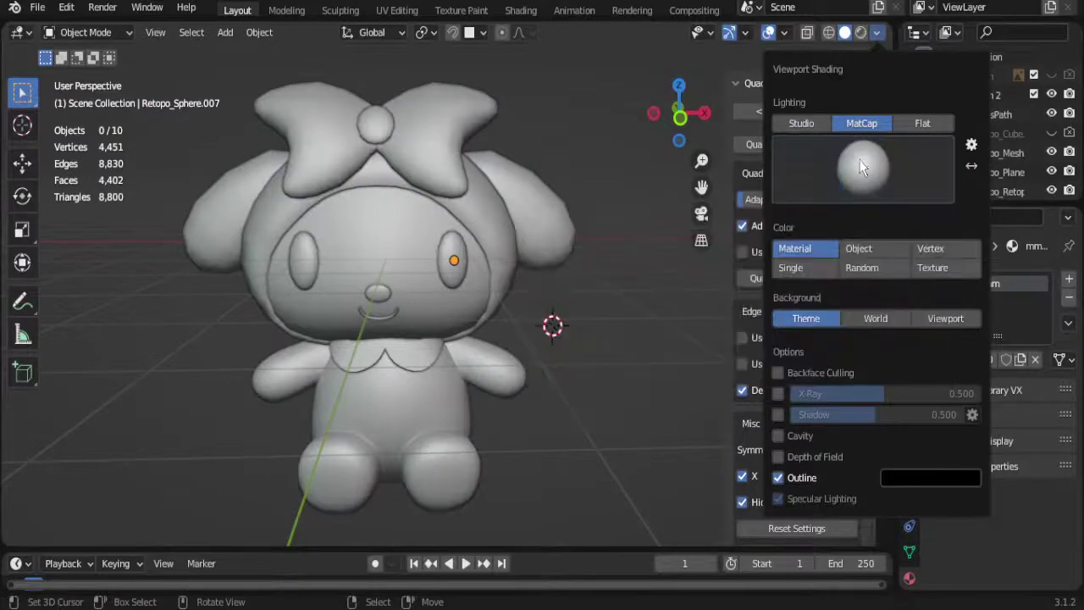
{"action": "left_click", "coordinate": [932, 268]}
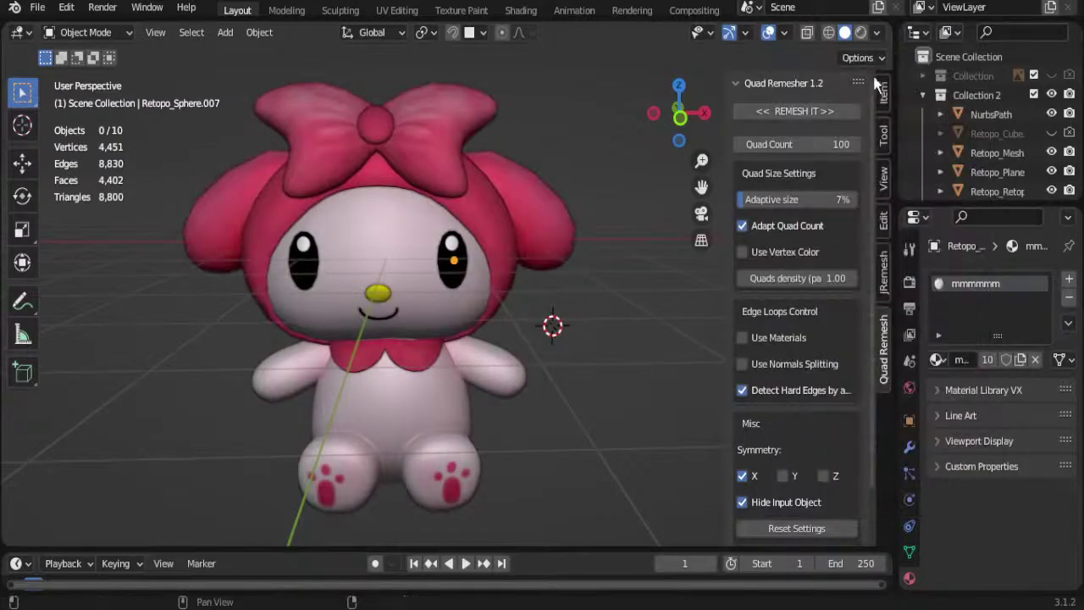
{"action": "left_click", "coordinate": [877, 33]}
{"action": "left_click", "coordinate": [864, 159]}
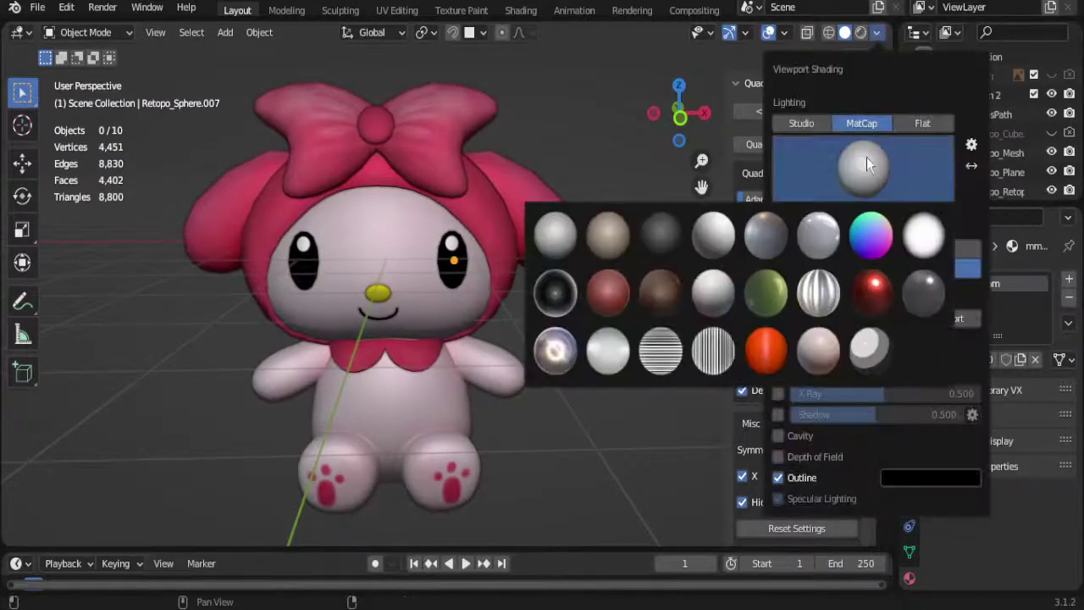
{"action": "left_click", "coordinate": [717, 239]}
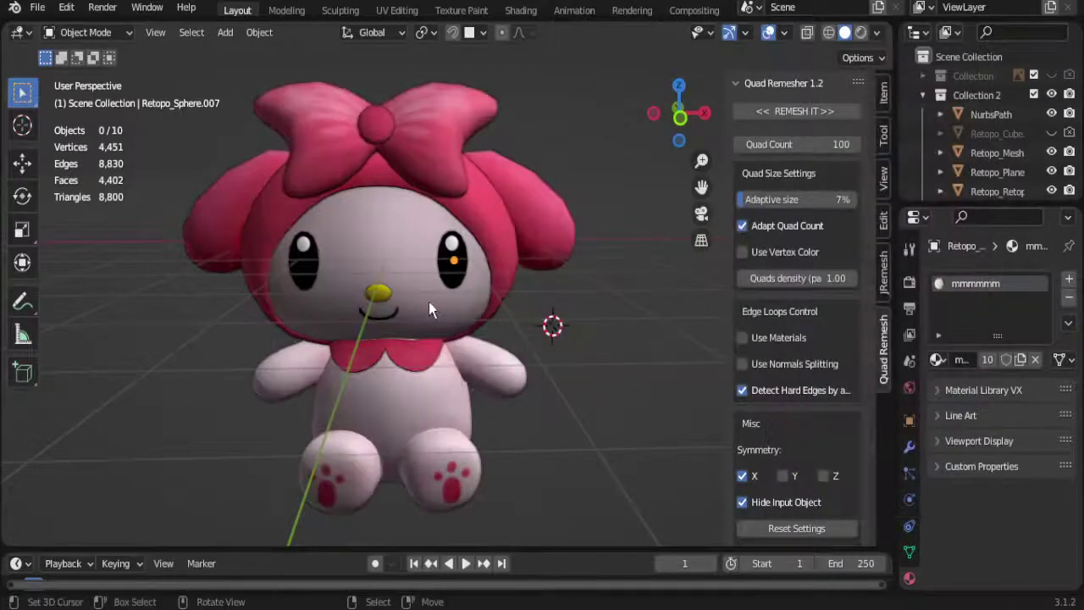
Step: Snap to front view, box-select all ten plush parts, and toggle Edit Mode in and out
{"action": "middle_click_drag", "start_coordinate": [428, 301], "coordinate": [432, 281]}
{"action": "key", "text": "KP_1"}
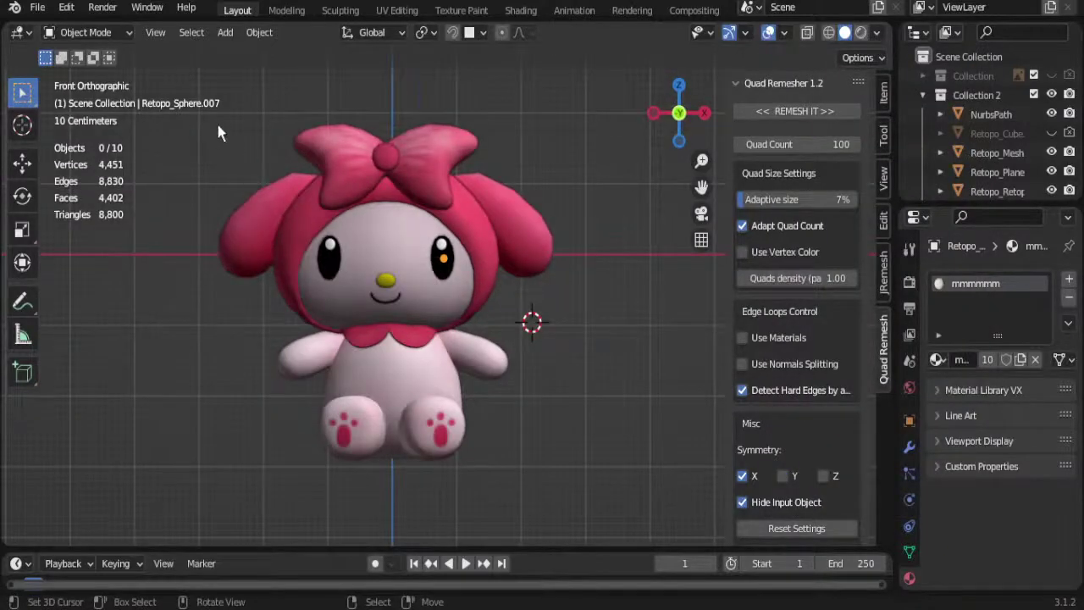
{"action": "left_click_drag", "start_coordinate": [209, 116], "coordinate": [587, 461]}
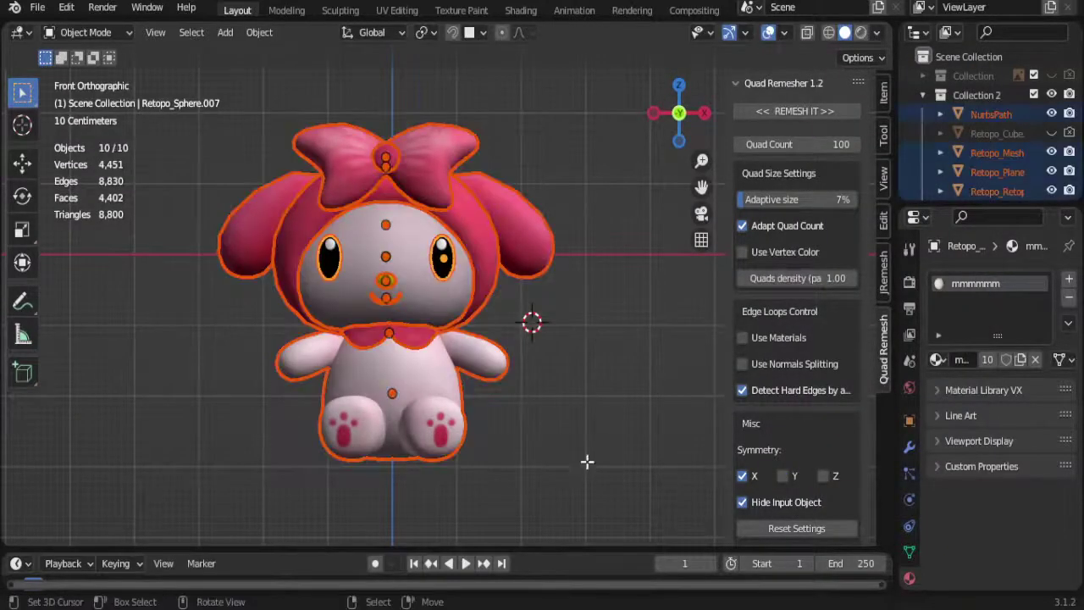
{"action": "key", "text": "Tab"}
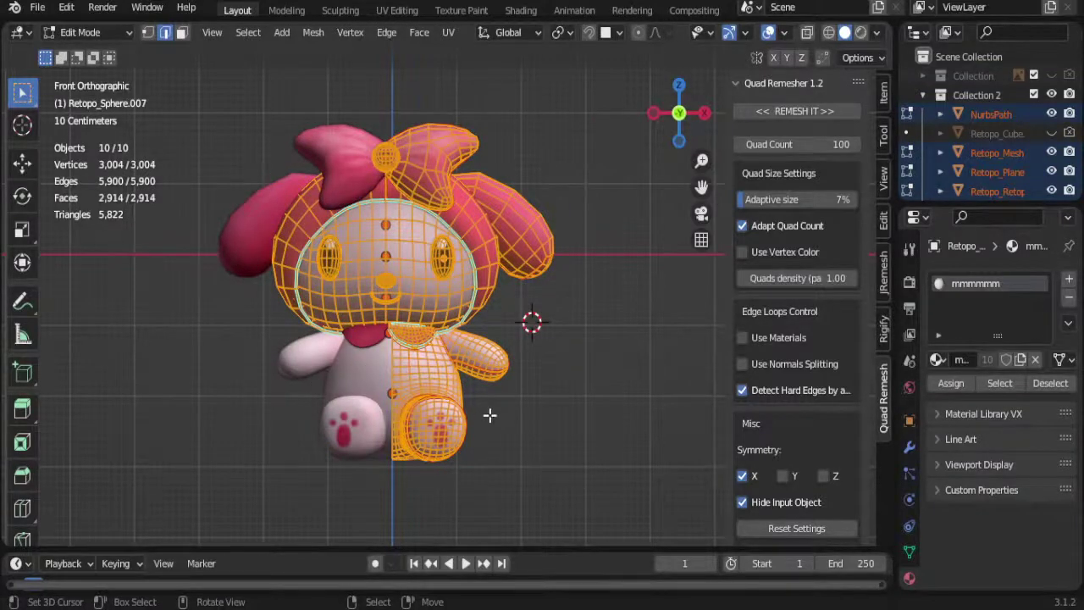
{"action": "scroll", "coordinate": [491, 415], "scroll_direction": "down", "scroll_amount": 3}
{"action": "key", "text": "Tab"}
{"action": "scroll", "coordinate": [489, 415], "scroll_direction": "down", "scroll_amount": 3}
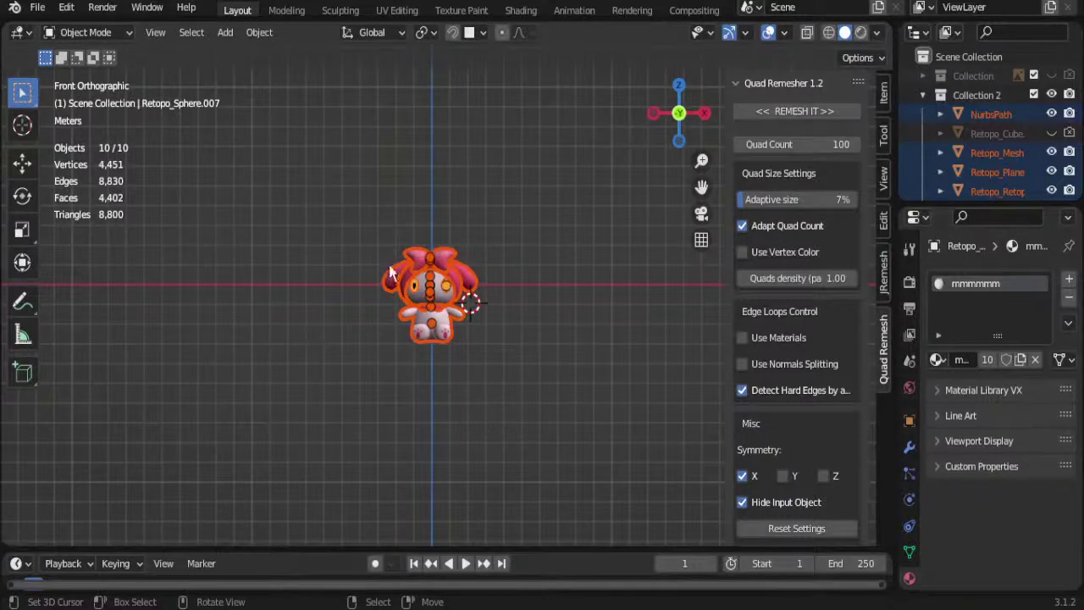
Step: Duplicate the plush pieces and move the copy 6.5138 m straight up along Z
{"action": "key", "text": "shift+d"}
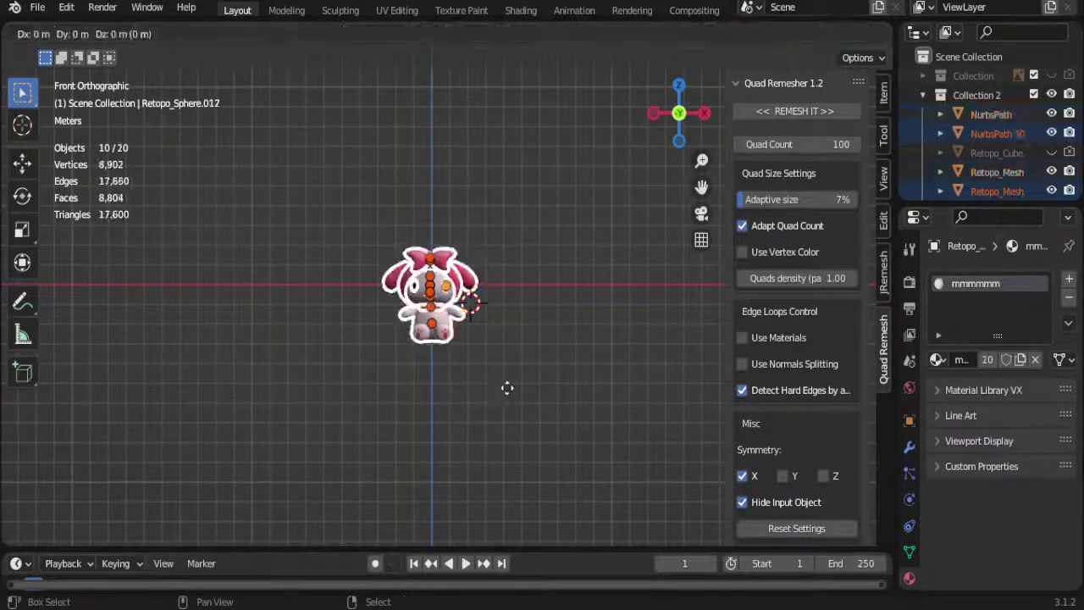
{"action": "key", "text": "z"}
{"action": "left_click", "coordinate": [473, 263]}
{"action": "key", "text": "KP_Decimal"}
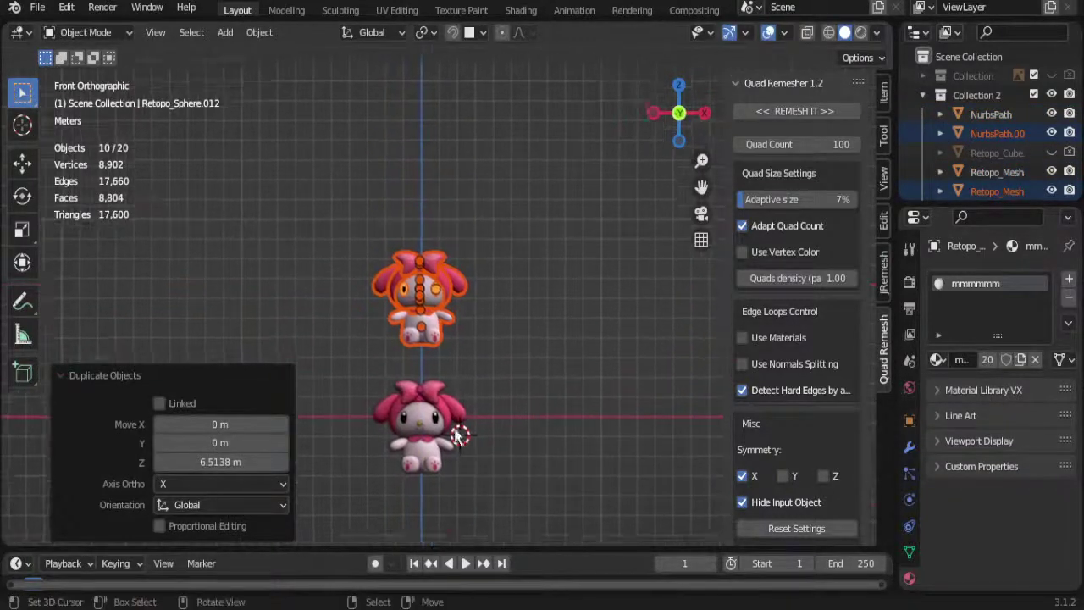
Step: Enter Edit Mode on the copy through Quick Favorites and zoom in on its wireframe
{"action": "key", "text": "Tab"}
{"action": "key", "text": "Tab"}
{"action": "key", "text": "q"}
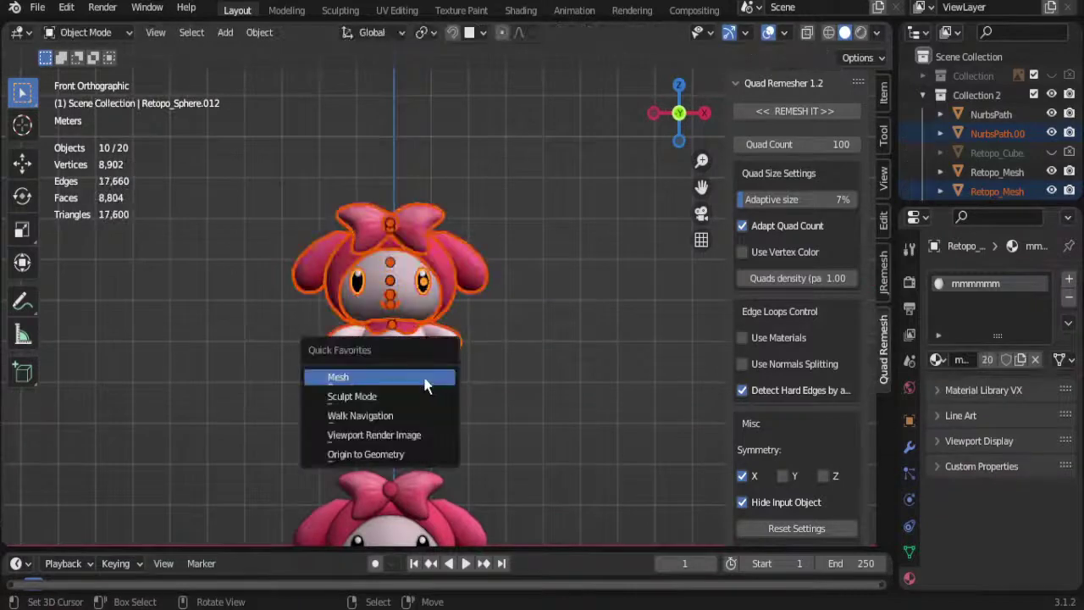
{"action": "left_click", "coordinate": [427, 382]}
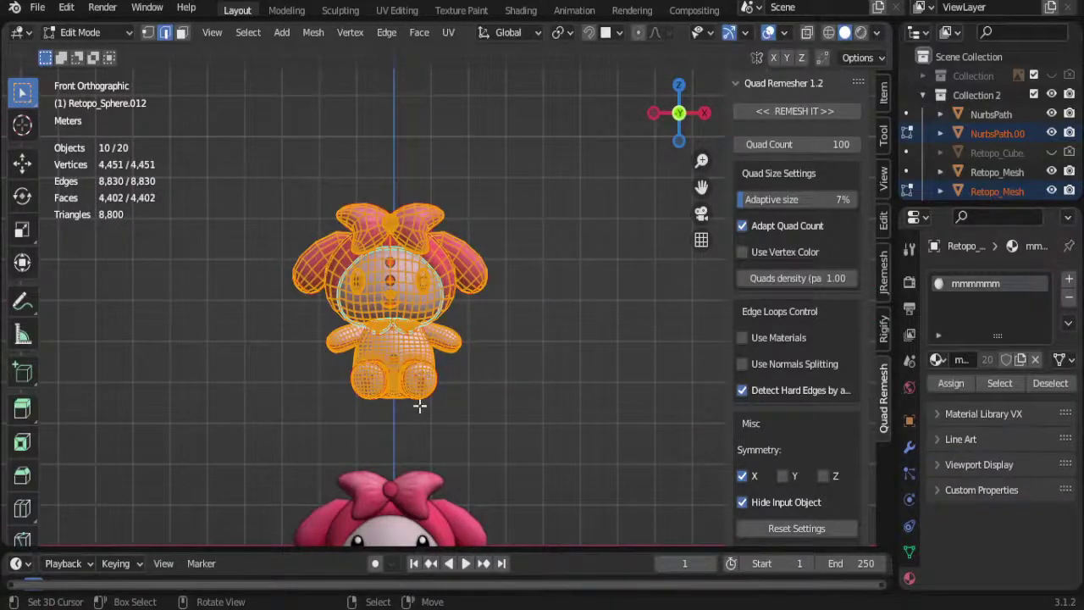
{"action": "key", "text": "Tab"}
{"action": "scroll", "coordinate": [438, 384], "scroll_direction": "up", "scroll_amount": 2}
{"action": "key", "text": "Tab"}
{"action": "scroll", "coordinate": [438, 384], "scroll_direction": "up", "scroll_amount": 1}
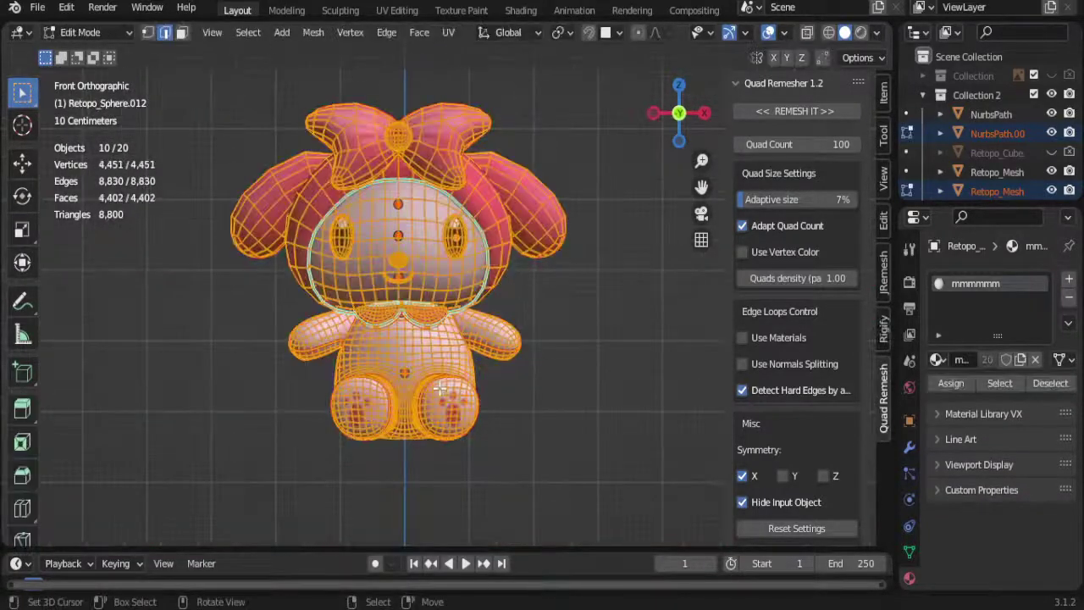
{"action": "scroll", "coordinate": [441, 388], "scroll_direction": "up", "scroll_amount": 1}
{"action": "scroll", "coordinate": [440, 388], "scroll_direction": "up", "scroll_amount": 1}
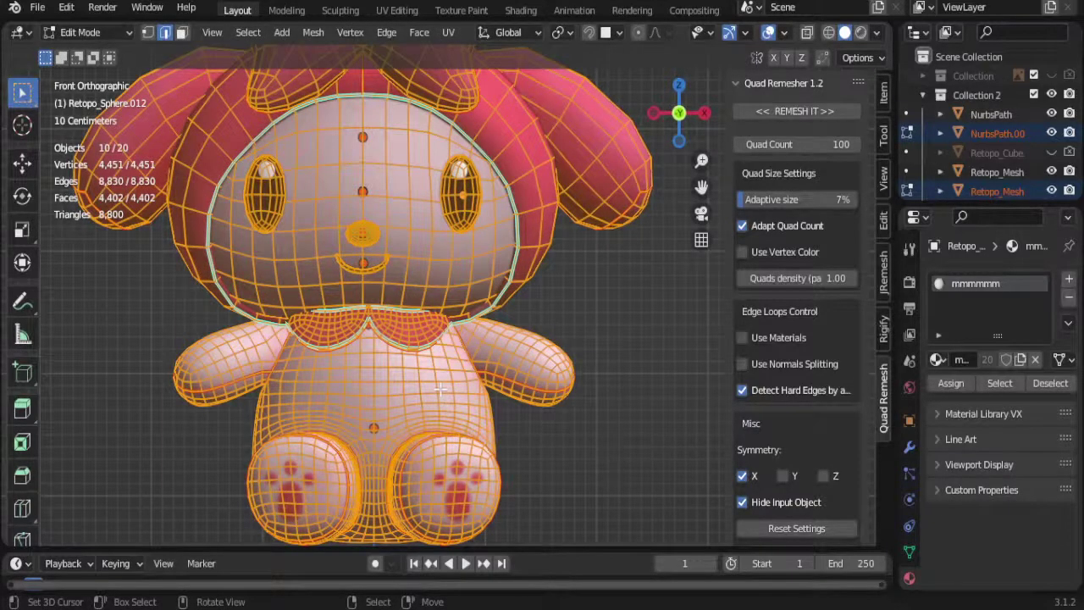
Step: Toggle between Edit and Object Mode to inspect the copy's mesh, then deselect everything
{"action": "key", "text": "Tab"}
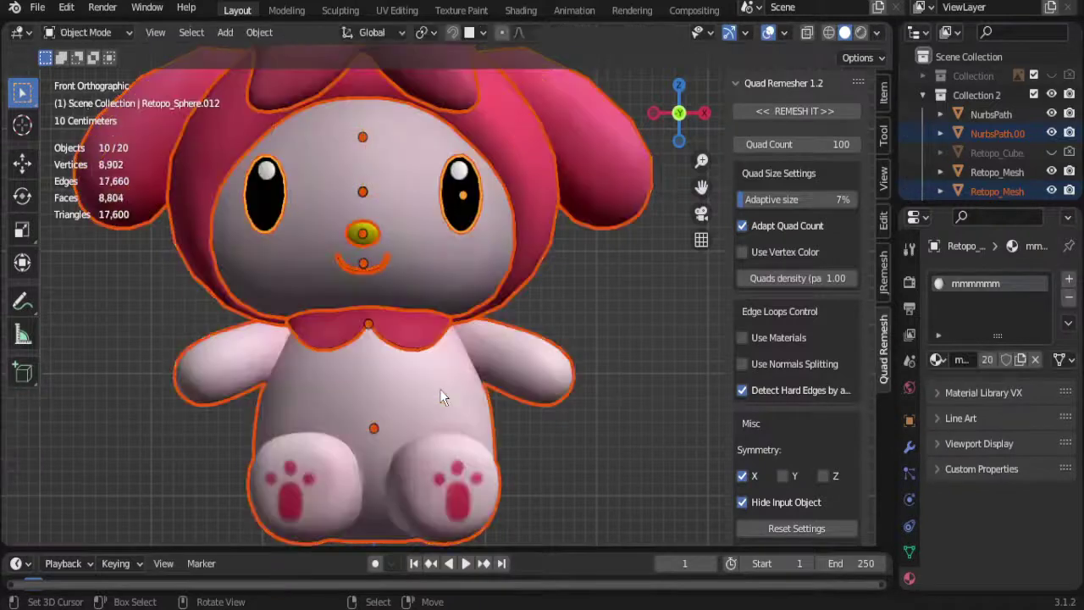
{"action": "key", "text": "Tab"}
{"action": "scroll", "coordinate": [437, 397], "scroll_direction": "up", "scroll_amount": 1}
{"action": "key", "text": "Tab"}
{"action": "scroll", "coordinate": [434, 404], "scroll_direction": "down", "scroll_amount": 1}
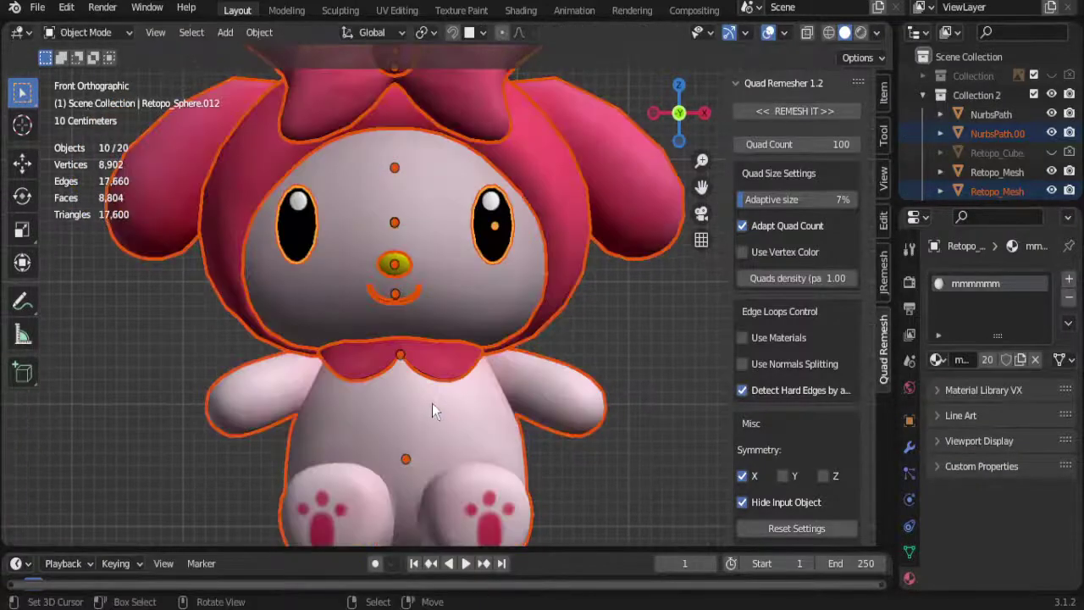
{"action": "scroll", "coordinate": [430, 400], "scroll_direction": "down", "scroll_amount": 2}
{"action": "scroll", "coordinate": [419, 373], "scroll_direction": "up", "scroll_amount": 1}
{"action": "key", "text": "Tab"}
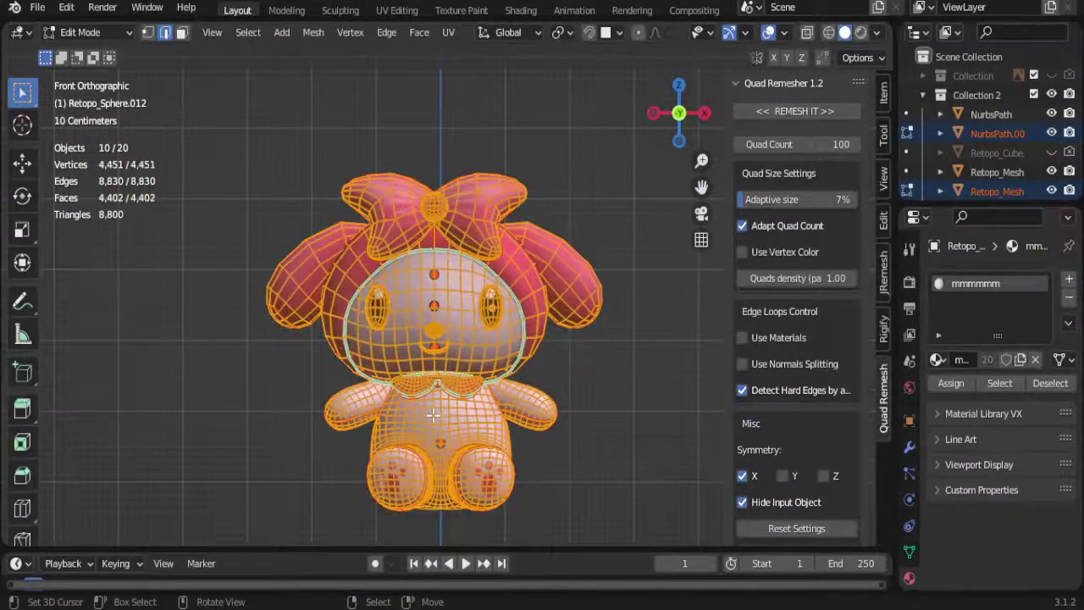
{"action": "key", "text": "Tab"}
{"action": "key", "text": "alt+a"}
{"action": "scroll", "coordinate": [361, 394], "scroll_direction": "up", "scroll_amount": 3}
Step: Select the nose and decimate its geometry at ratio 0.58, from 142 to 83 vertices
{"action": "middle_click_drag", "start_coordinate": [361, 398], "coordinate": [376, 401], "text": "shift"}
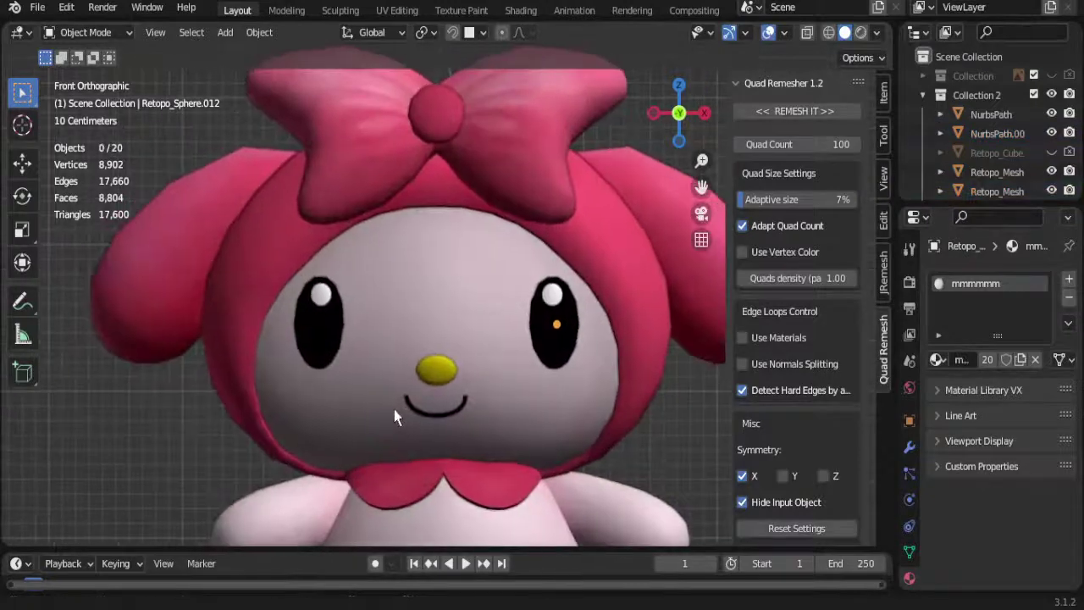
{"action": "left_click", "coordinate": [437, 371]}
{"action": "key", "text": "Tab"}
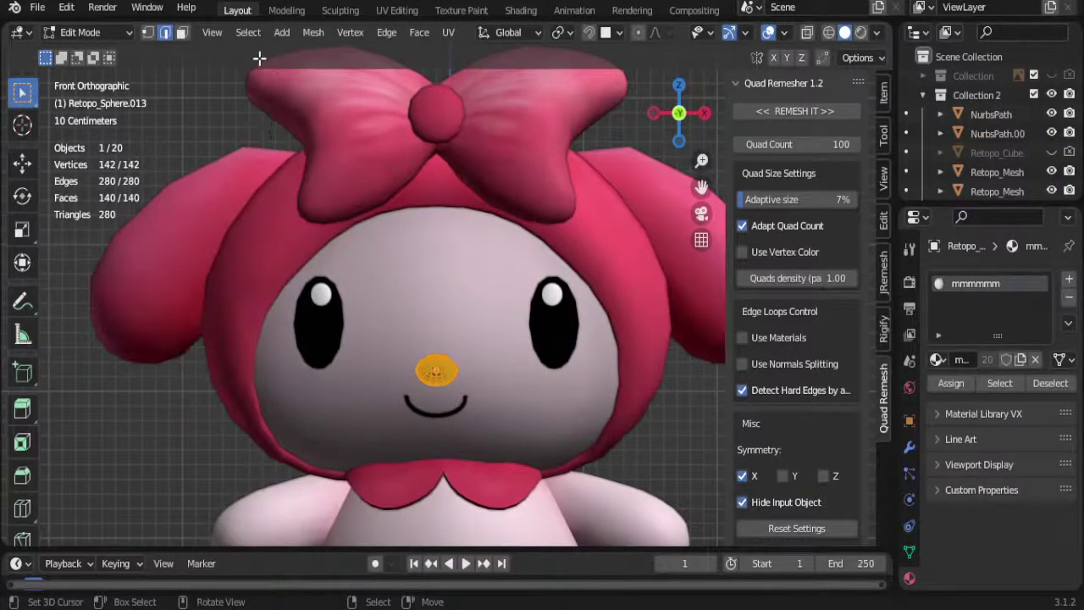
{"action": "left_click", "coordinate": [312, 35]}
{"action": "mouse_move", "coordinate": [341, 474]}
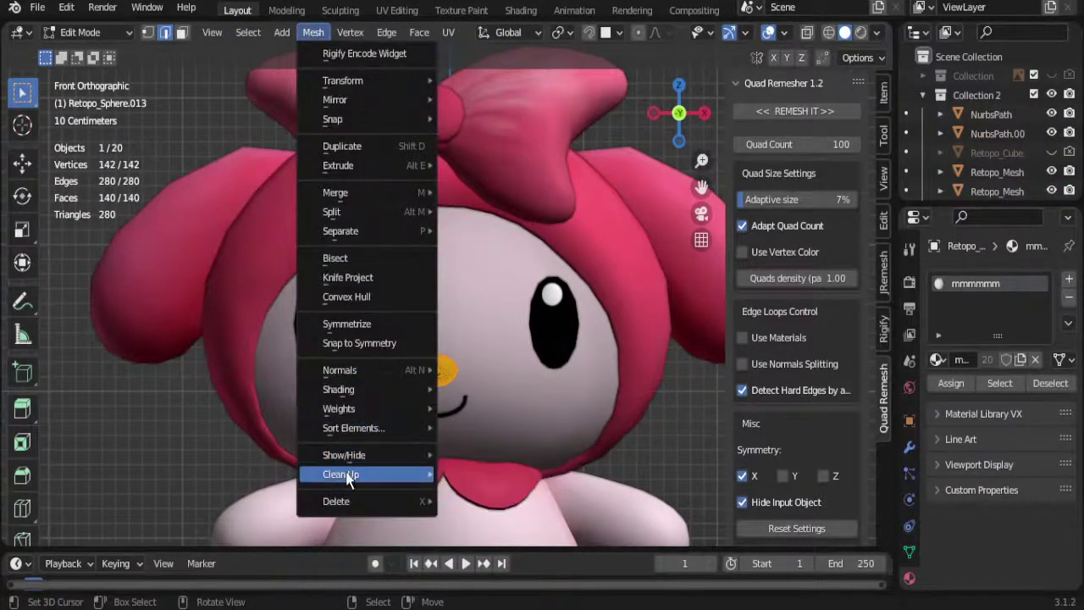
{"action": "left_click", "coordinate": [501, 331]}
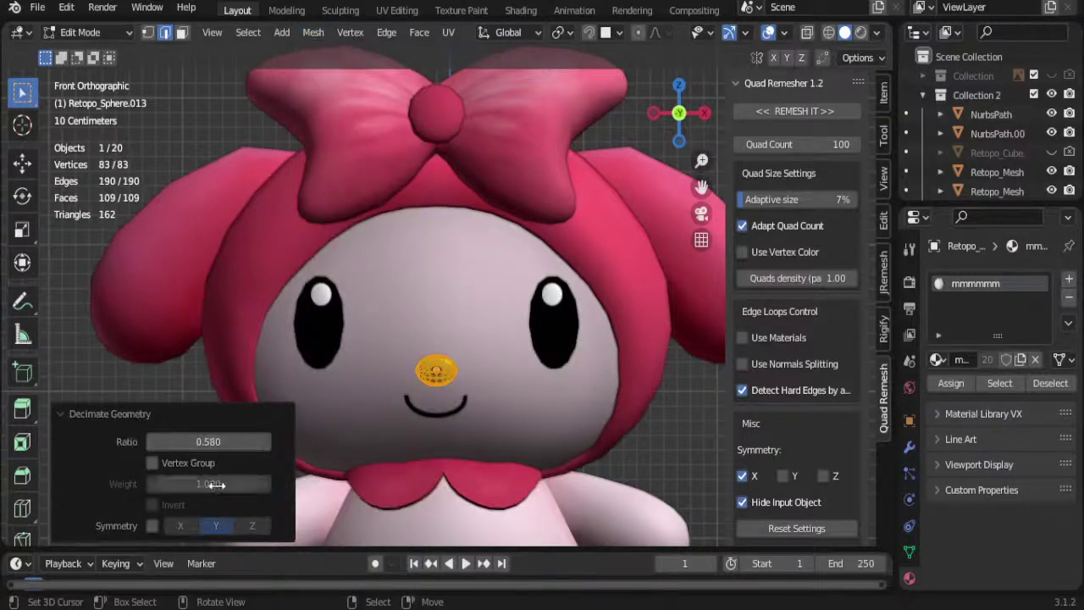
{"action": "key", "text": "Tab"}
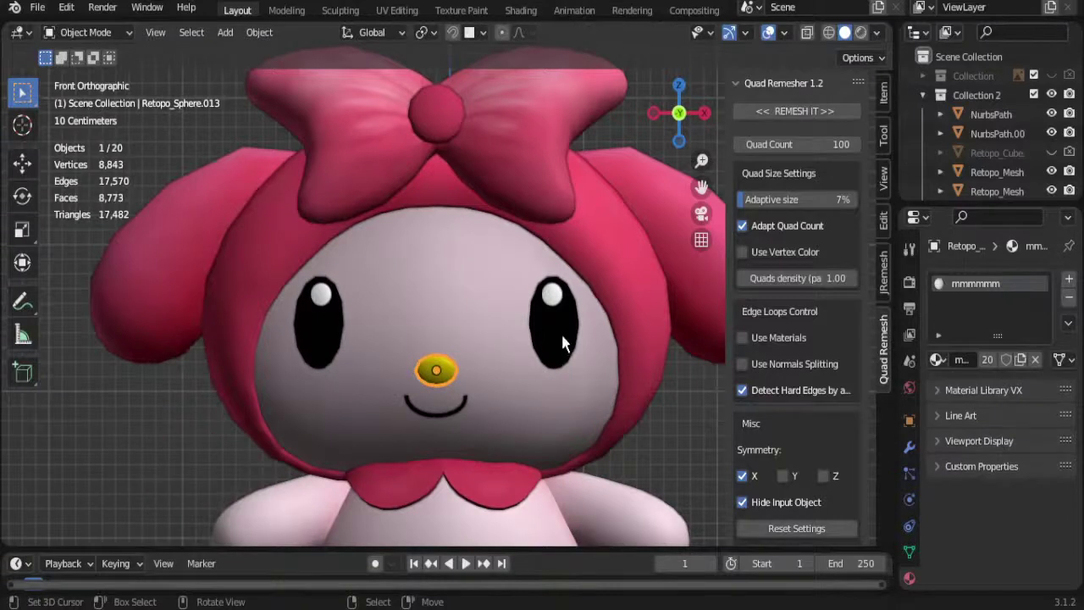
Step: Inspect the eyes mesh, then select the bow and open it in Edit Mode
{"action": "left_click", "coordinate": [563, 343]}
{"action": "key", "text": "Tab"}
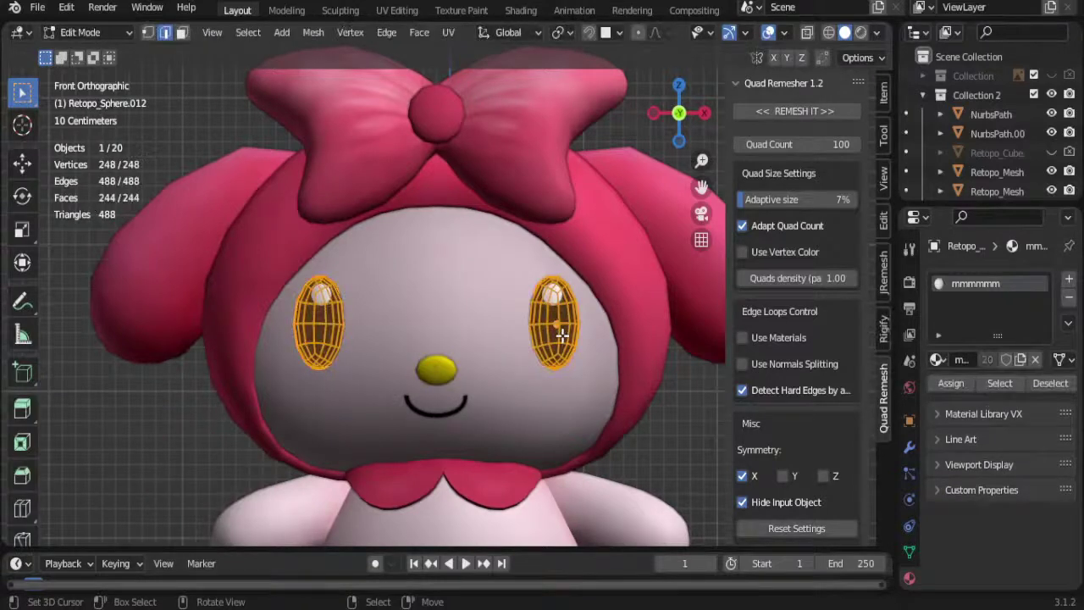
{"action": "key", "text": "Tab"}
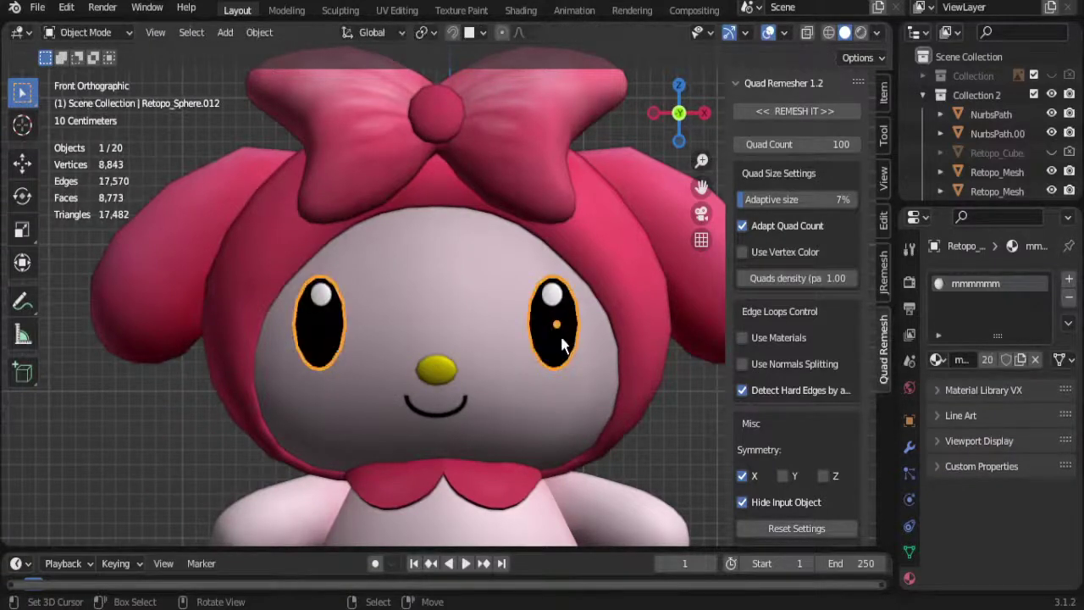
{"action": "left_click", "coordinate": [512, 123]}
{"action": "key", "text": "Tab"}
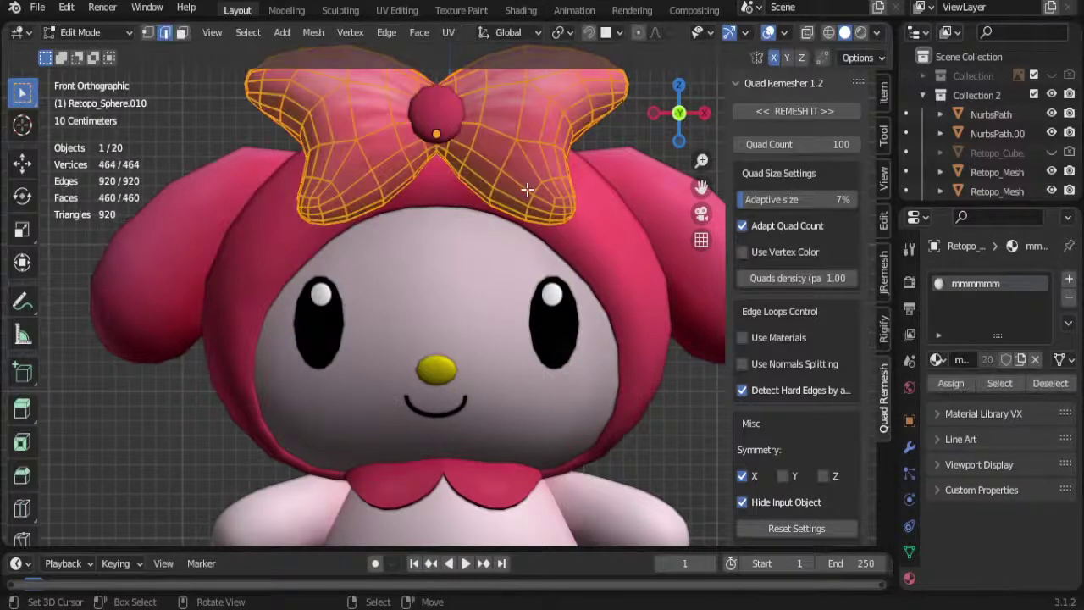
{"action": "left_click", "coordinate": [399, 12]}
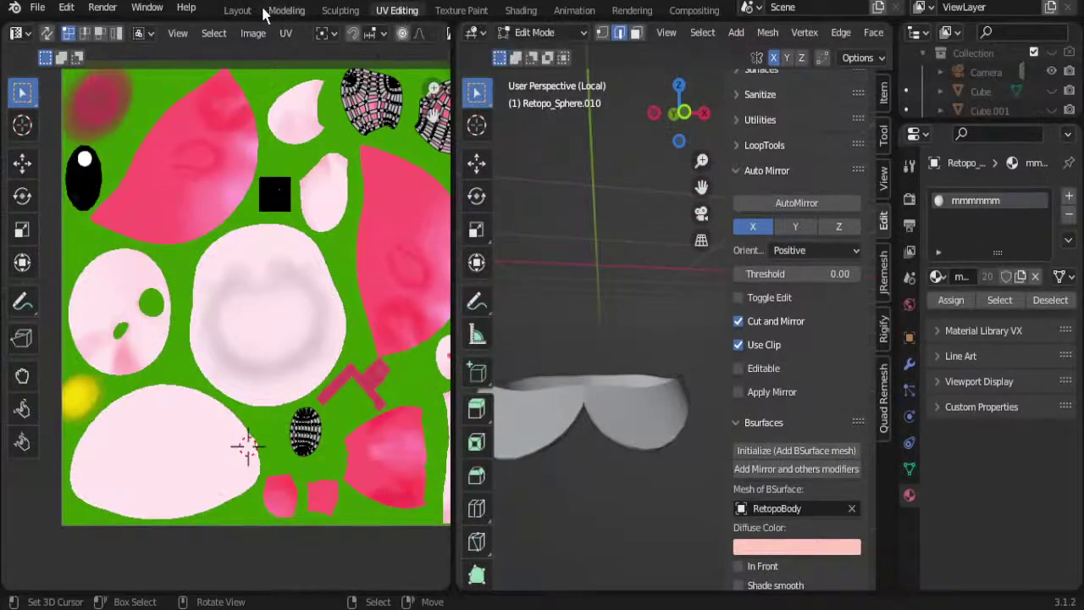
{"action": "left_click", "coordinate": [237, 10]}
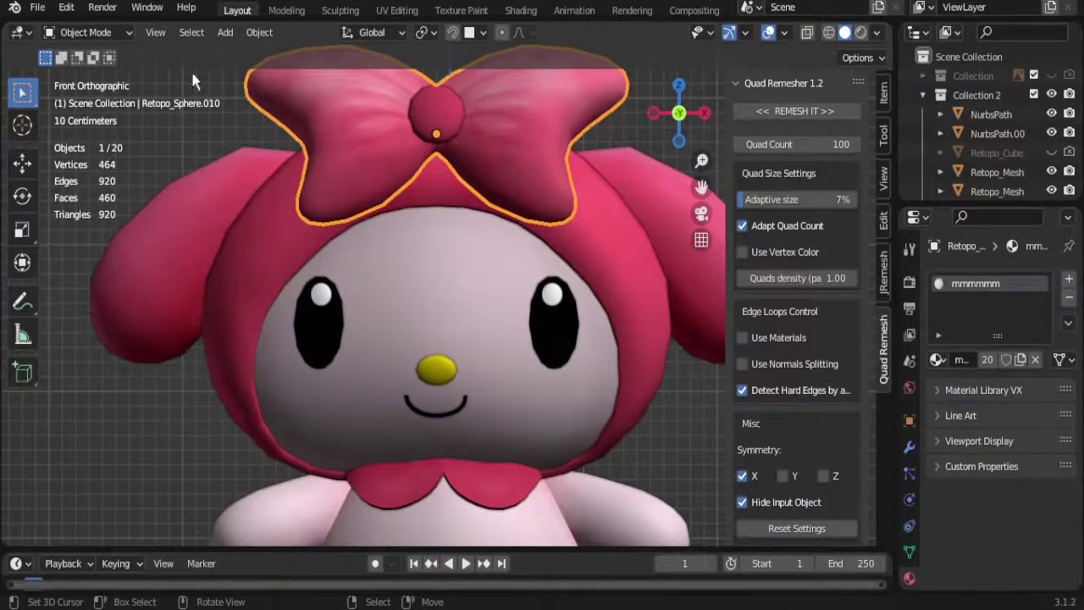
{"action": "key", "text": "Tab"}
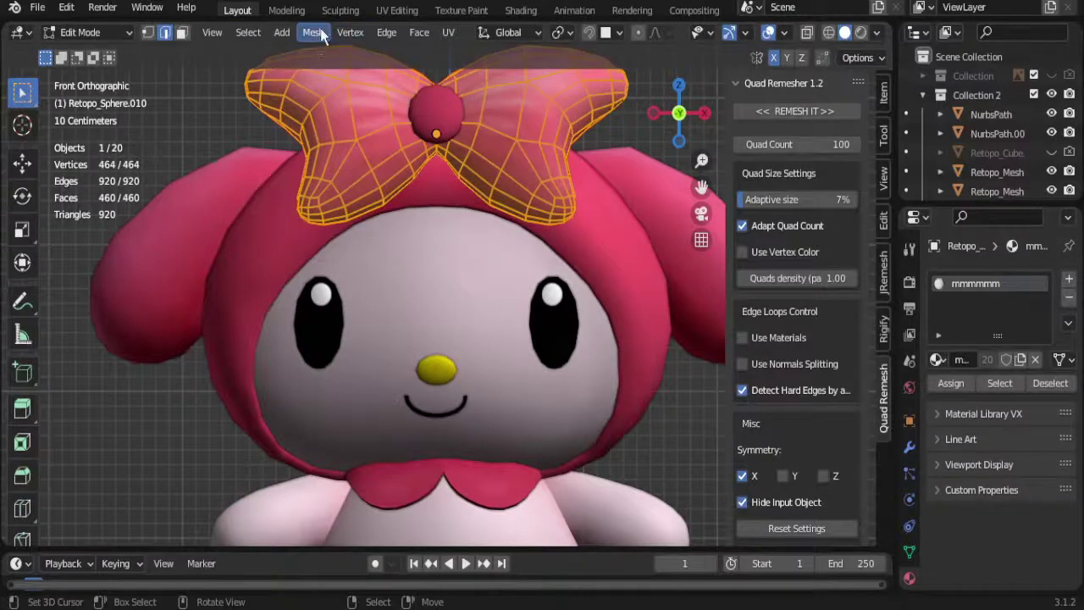
Step: Decimate the bow geometry, then select the bow-knot sphere and toggle its Edit Mode
{"action": "left_click", "coordinate": [320, 35]}
{"action": "mouse_move", "coordinate": [341, 473]}
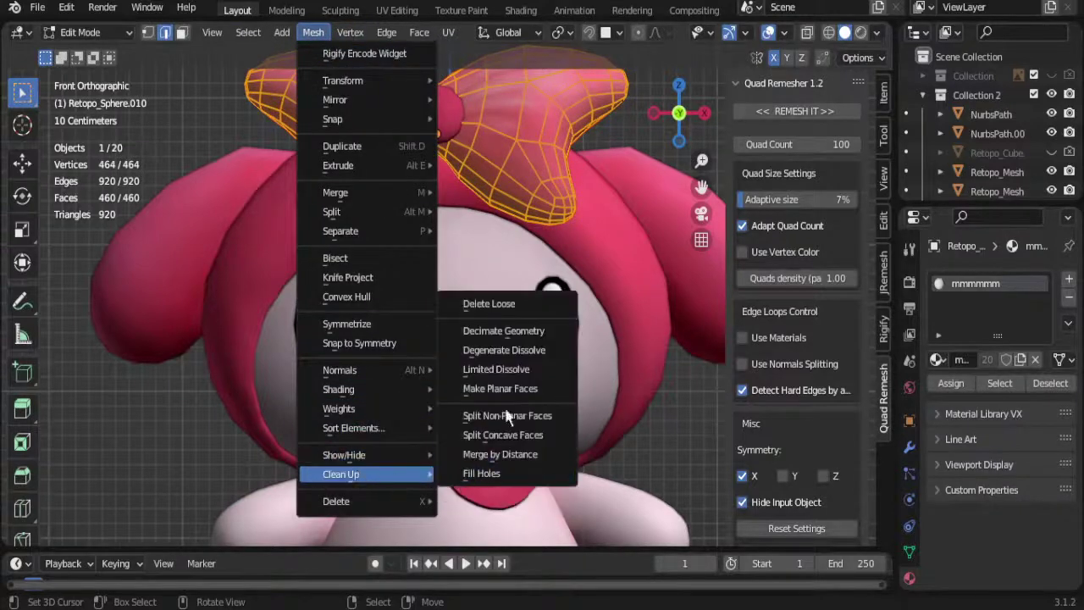
{"action": "left_click", "coordinate": [506, 331]}
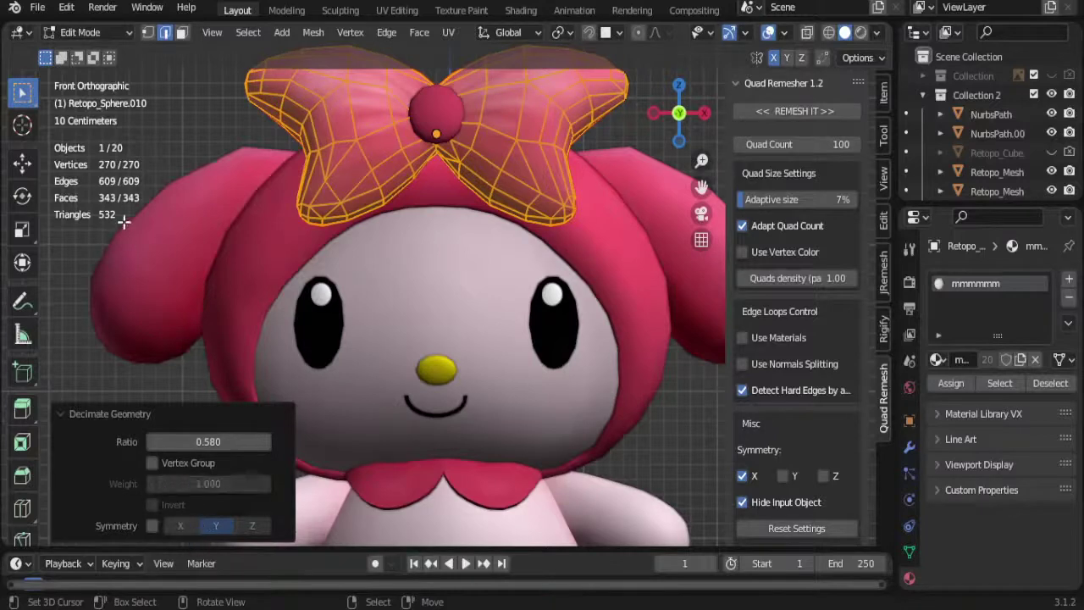
{"action": "key", "text": "Tab"}
{"action": "left_click", "coordinate": [436, 114]}
{"action": "key", "text": "Tab"}
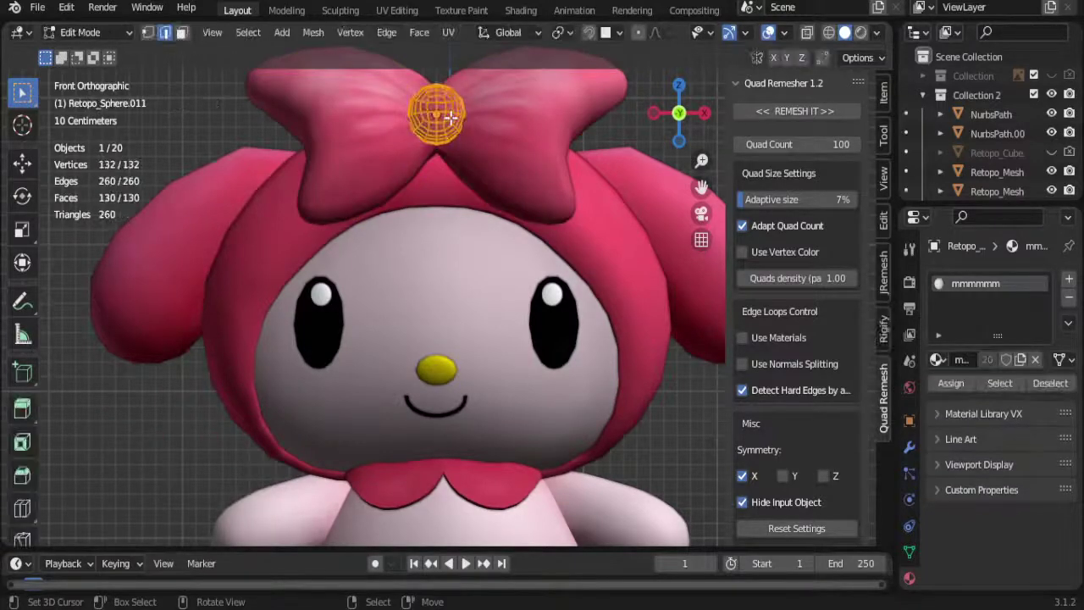
{"action": "key", "text": "Tab"}
{"action": "key", "text": "Tab"}
{"action": "key", "text": "Tab"}
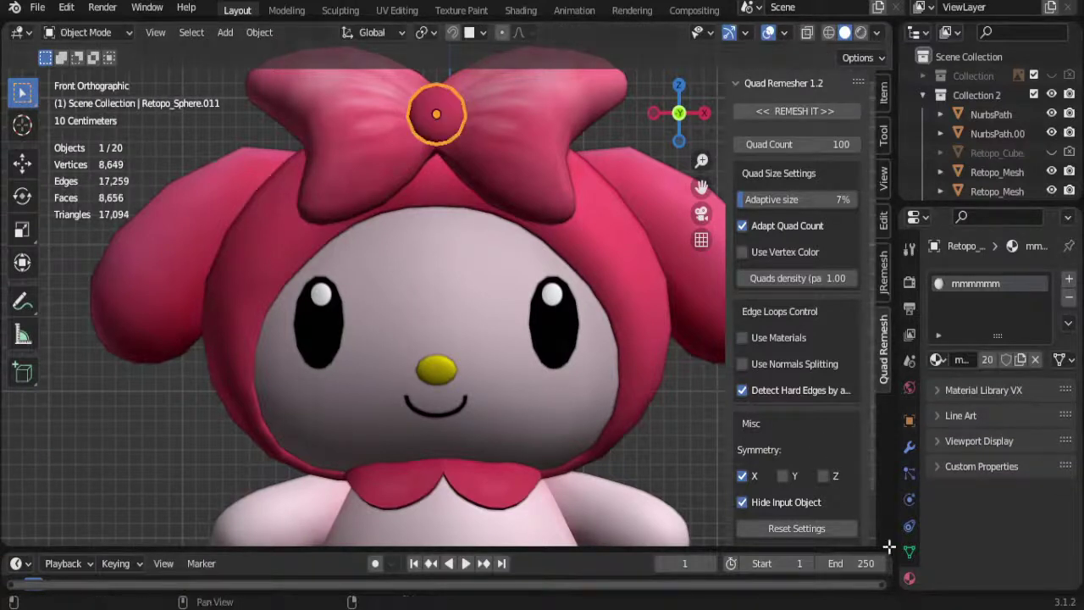
{"action": "key", "text": "Tab"}
{"action": "key", "text": "Tab"}
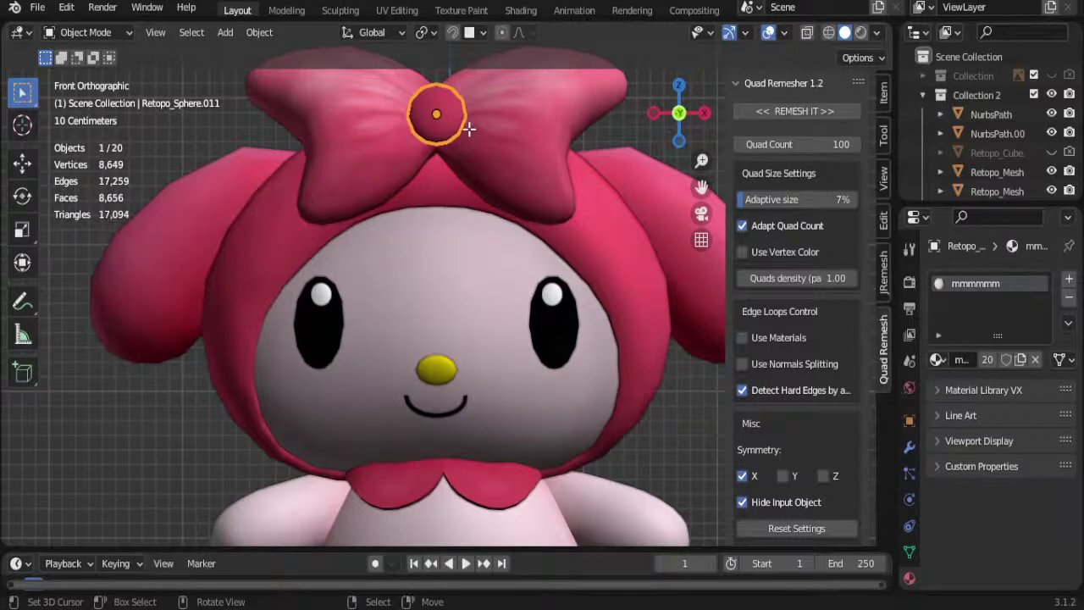
{"action": "key", "text": "Tab"}
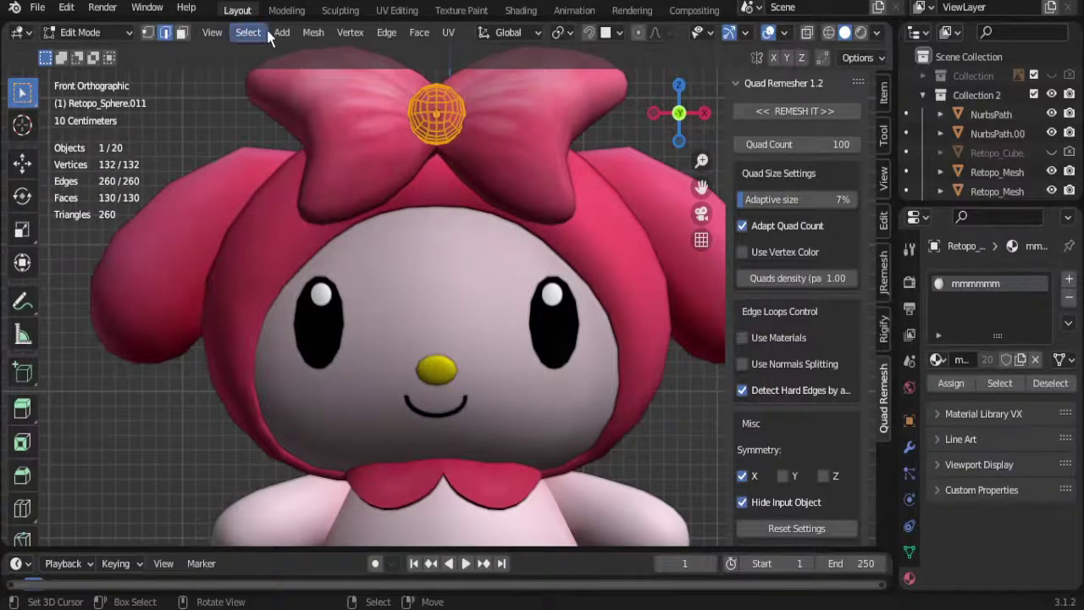
Step: Add Decimate Geometry to Quick Favorites and decimate the knot at ratio 0.580 (132 to 77 vertices)
{"action": "left_click", "coordinate": [312, 32]}
{"action": "mouse_move", "coordinate": [366, 475]}
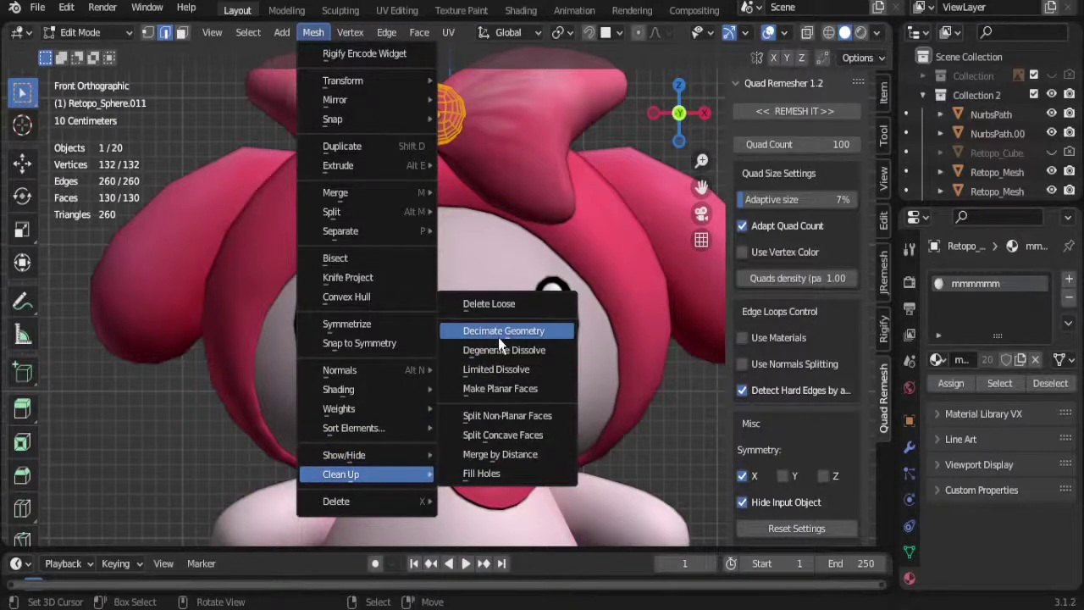
{"action": "right_click", "coordinate": [498, 337]}
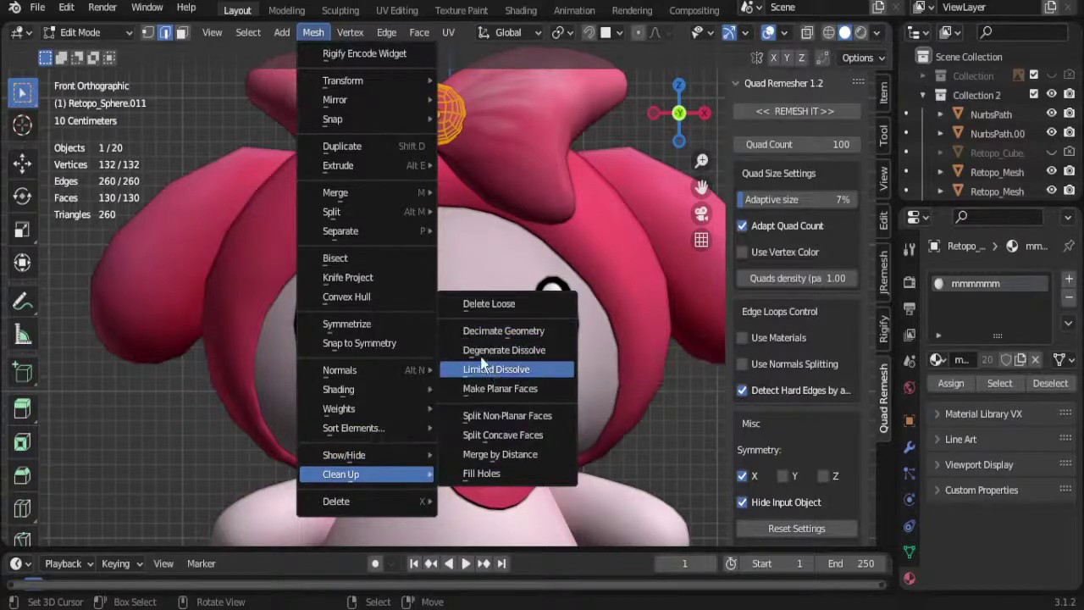
{"action": "key", "text": "Escape"}
{"action": "key", "text": "q"}
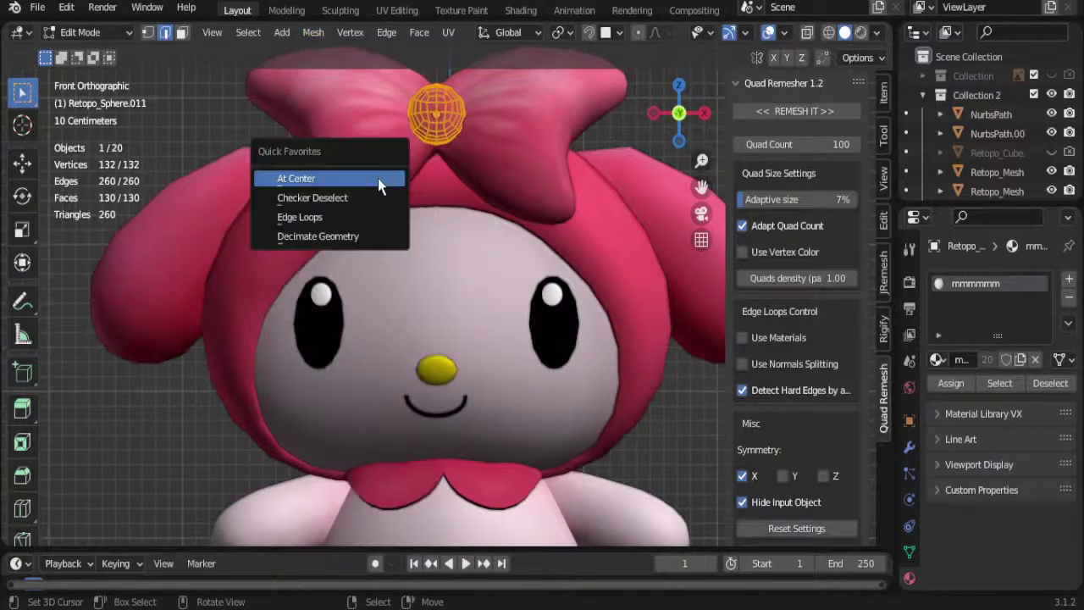
{"action": "left_click", "coordinate": [364, 237]}
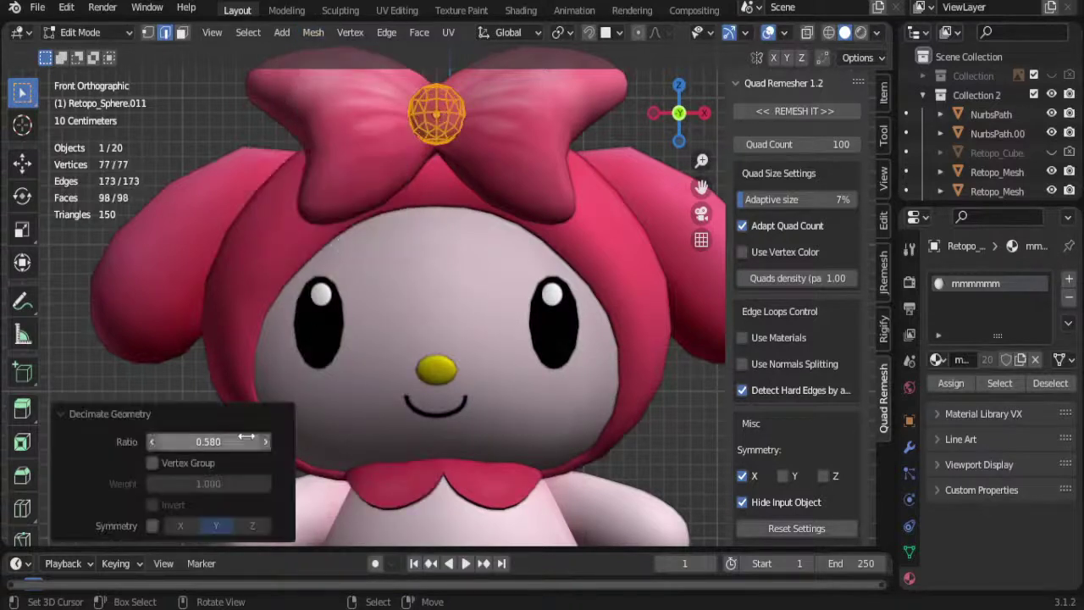
{"action": "key", "text": "Tab"}
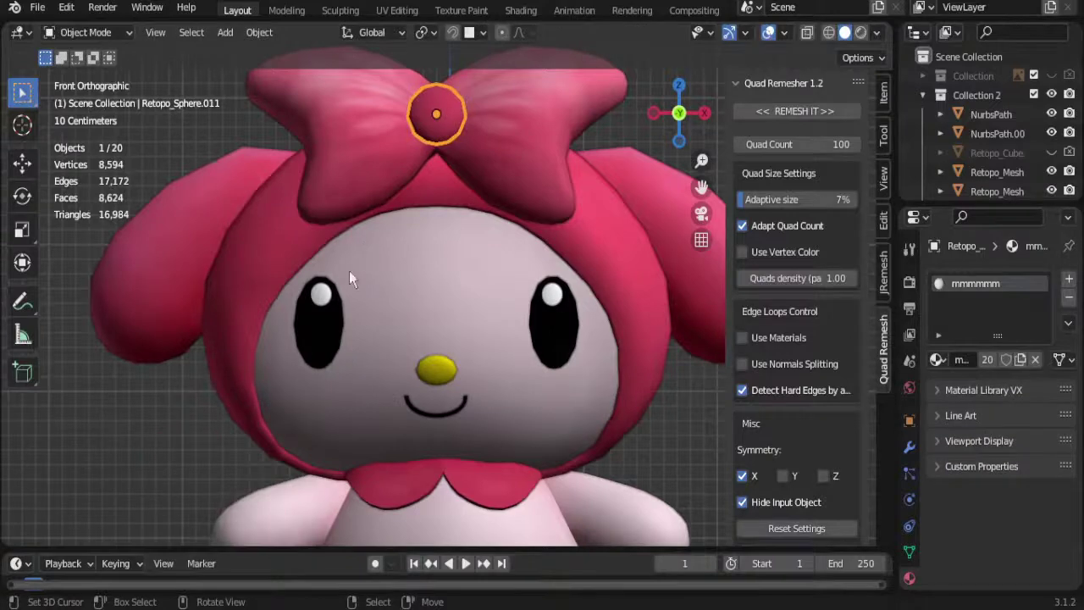
Step: Briefly enter and leave Edit Mode on the ear and hood meshes without changing them
{"action": "left_click", "coordinate": [633, 180]}
{"action": "key", "text": "Tab"}
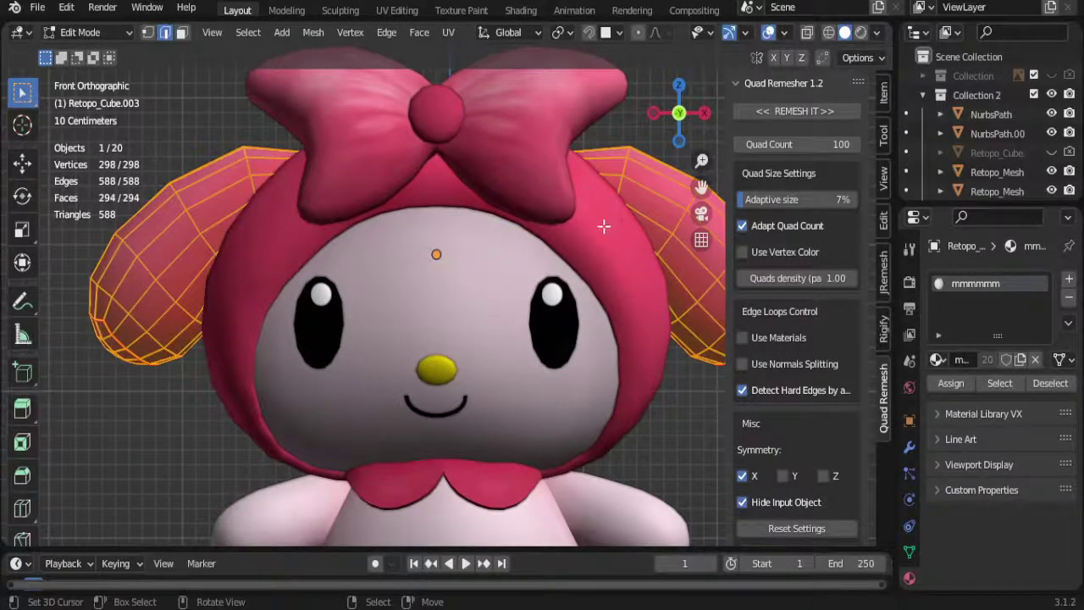
{"action": "scroll", "coordinate": [605, 269], "scroll_direction": "down", "scroll_amount": 1}
{"action": "key", "text": "Tab"}
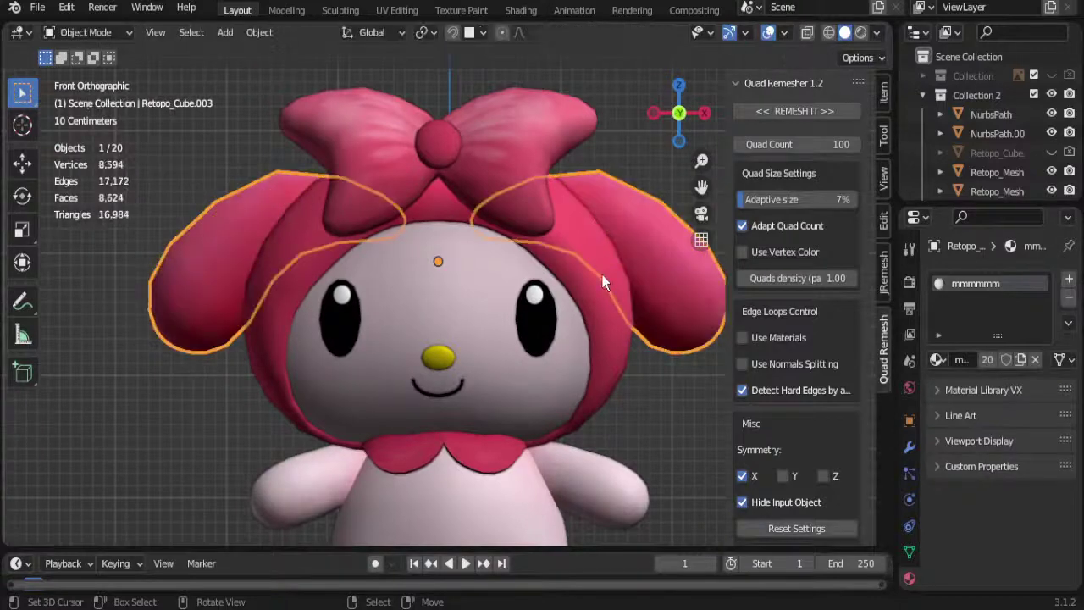
{"action": "left_click", "coordinate": [601, 276]}
{"action": "key", "text": "Tab"}
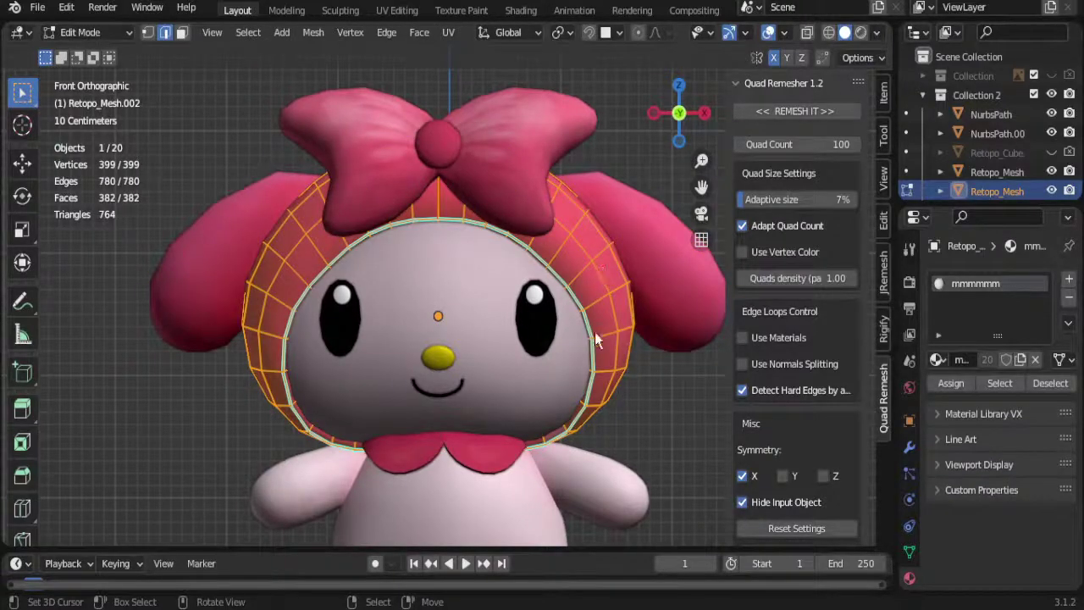
{"action": "key", "text": "Tab"}
Step: Decimate the face sphere's geometry at ratio 0.580 from the Q quick favorites
{"action": "left_click", "coordinate": [467, 329]}
{"action": "key", "text": "Tab"}
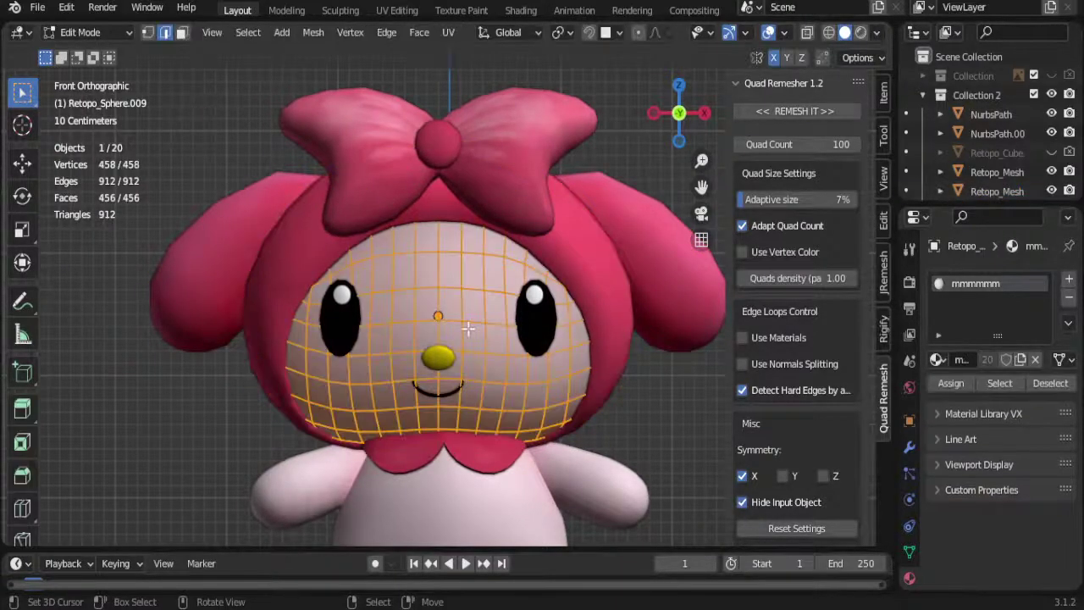
{"action": "left_click", "coordinate": [312, 32]}
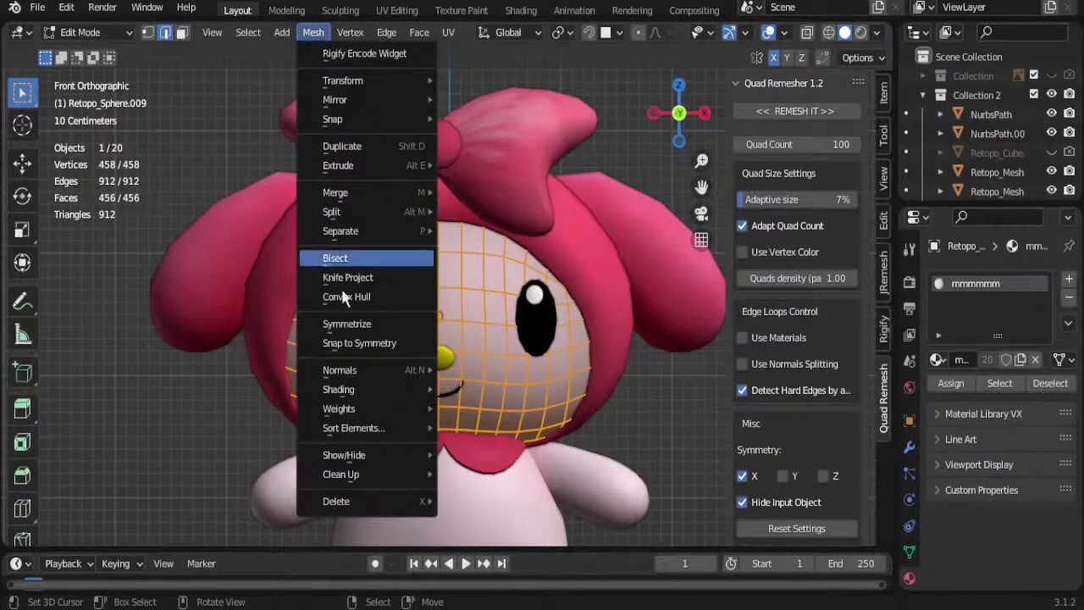
{"action": "key", "text": "Tab"}
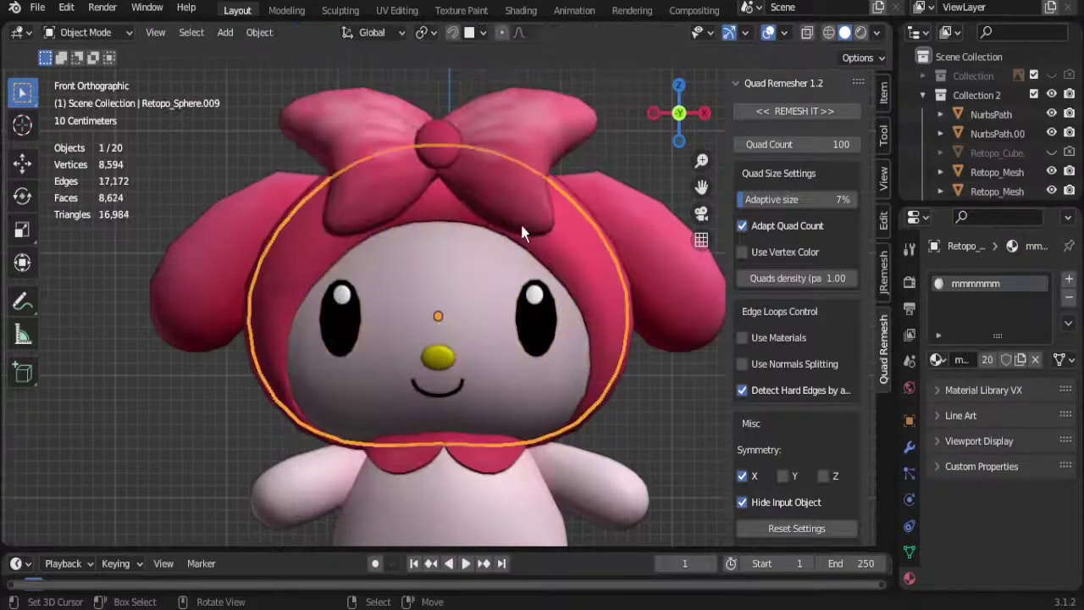
{"action": "key", "text": "Tab"}
{"action": "key", "text": "q"}
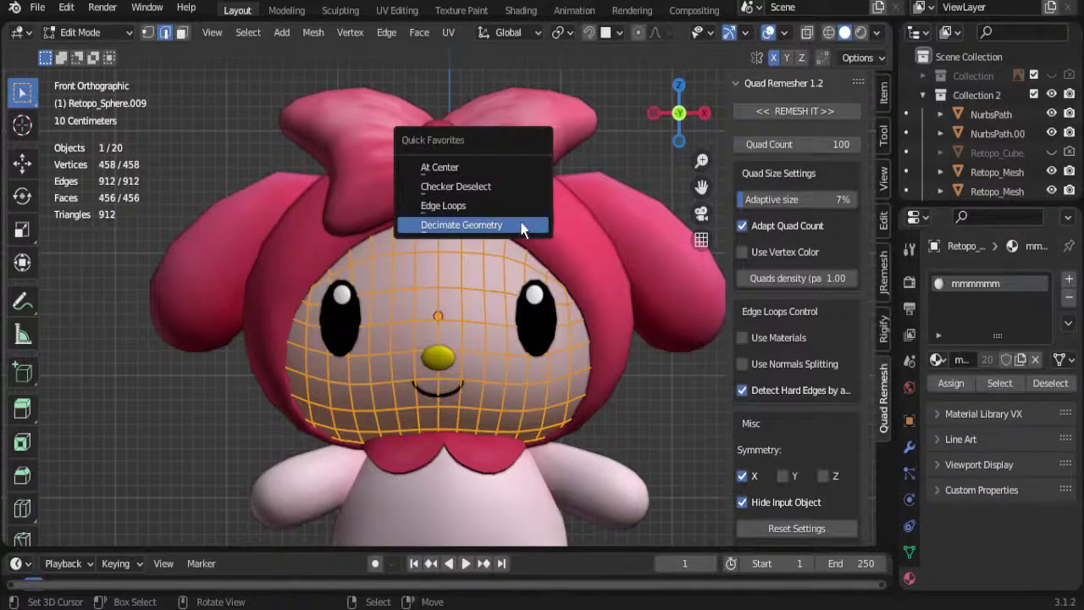
{"action": "left_click", "coordinate": [521, 228]}
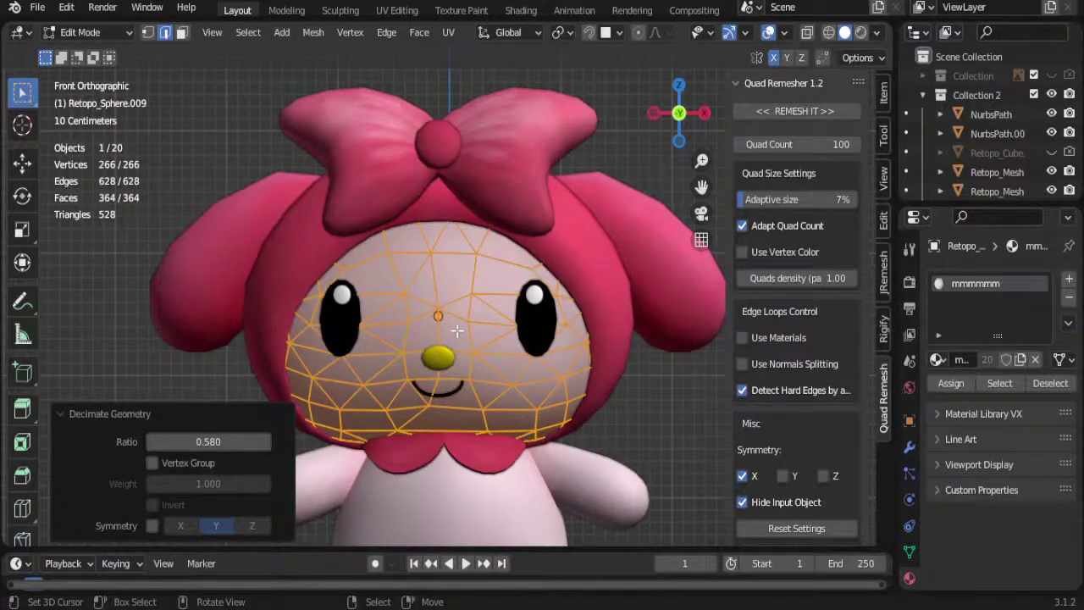
{"action": "key", "text": "Tab"}
{"action": "scroll", "coordinate": [469, 364], "scroll_direction": "down", "scroll_amount": 1}
{"action": "left_click", "coordinate": [658, 450]}
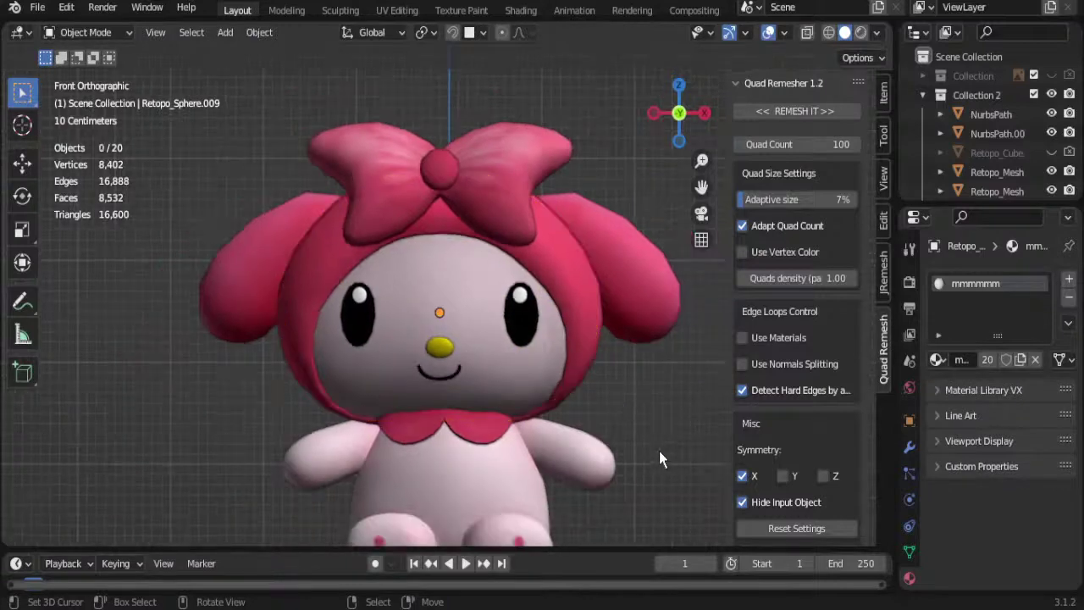
Step: Decimate the collar mesh at ratio 0.580
{"action": "middle_click_drag", "start_coordinate": [472, 493], "coordinate": [449, 376], "text": "shift"}
{"action": "left_click", "coordinate": [462, 364]}
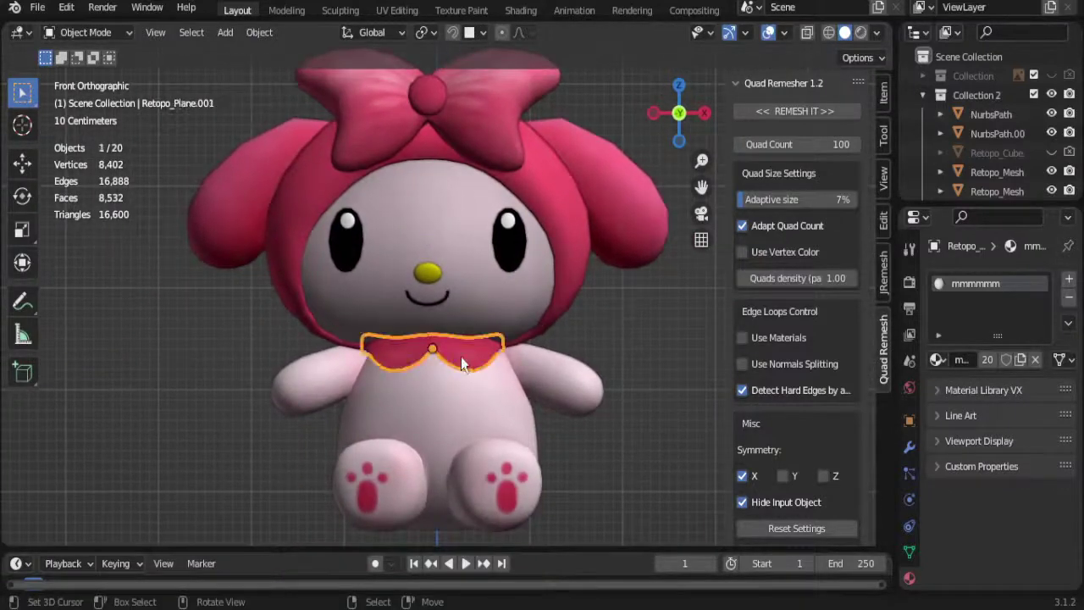
{"action": "key", "text": "Tab"}
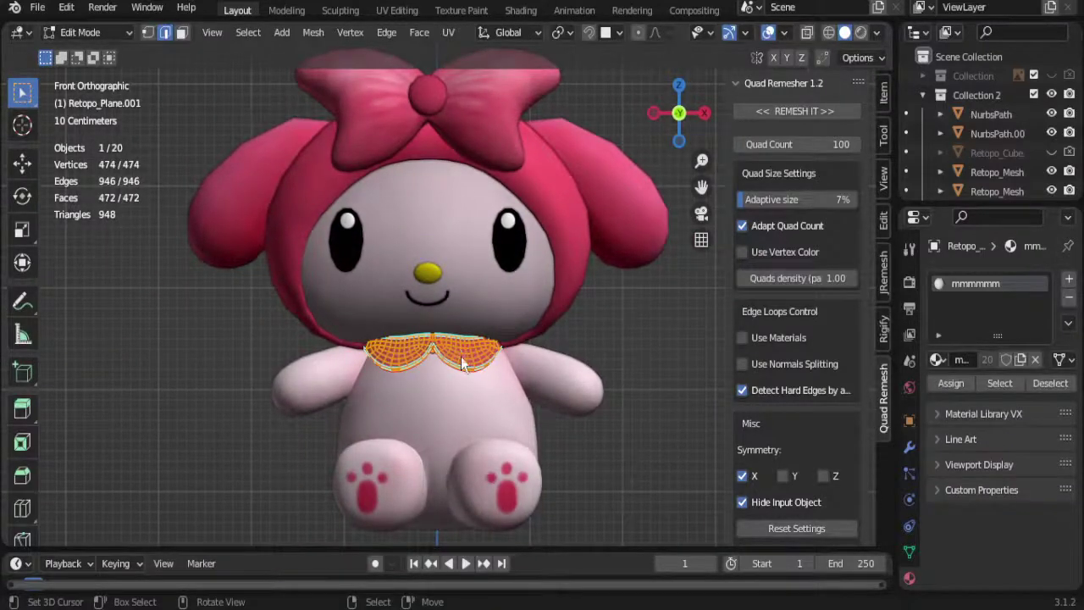
{"action": "key", "text": "Tab"}
{"action": "key", "text": "Tab"}
{"action": "key", "text": "q"}
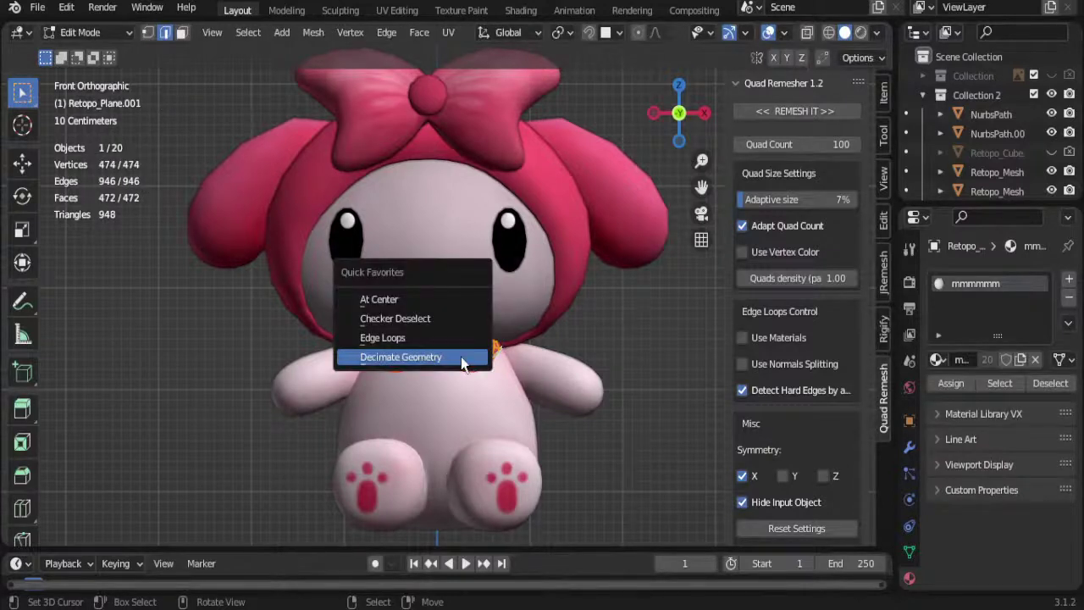
{"action": "left_click", "coordinate": [462, 357]}
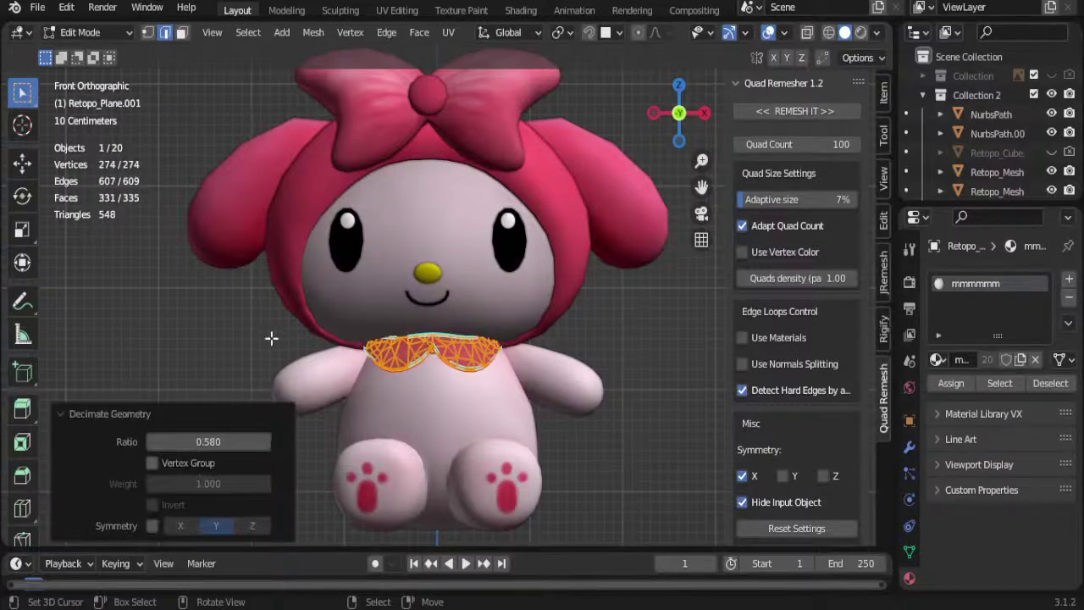
{"action": "key", "text": "Tab"}
{"action": "left_click", "coordinate": [233, 329]}
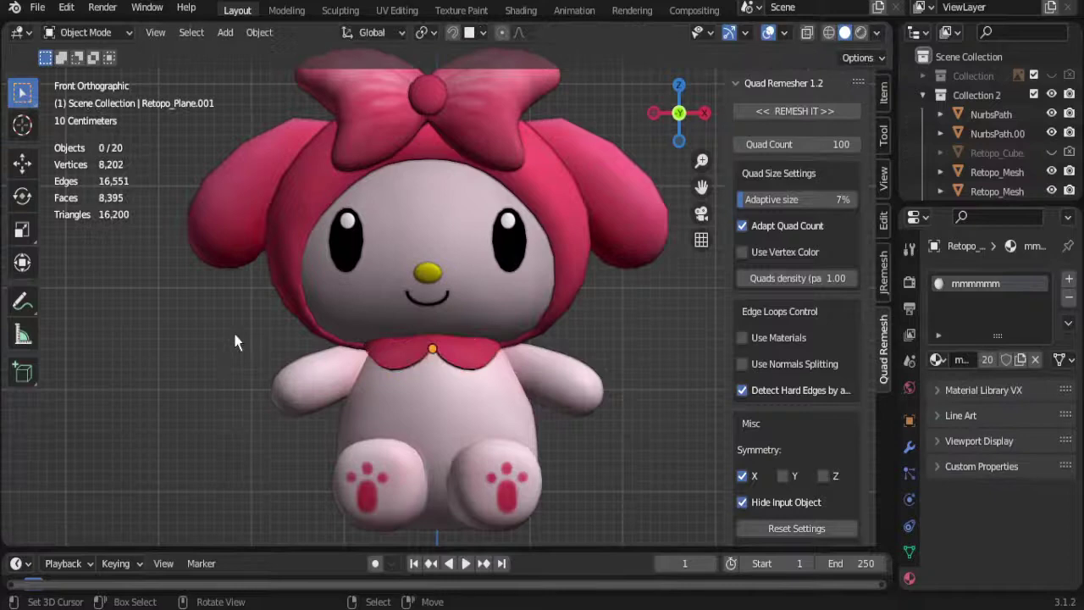
Step: Decimate the body mesh at ratio 0.580
{"action": "left_click", "coordinate": [462, 406]}
{"action": "key", "text": "Tab"}
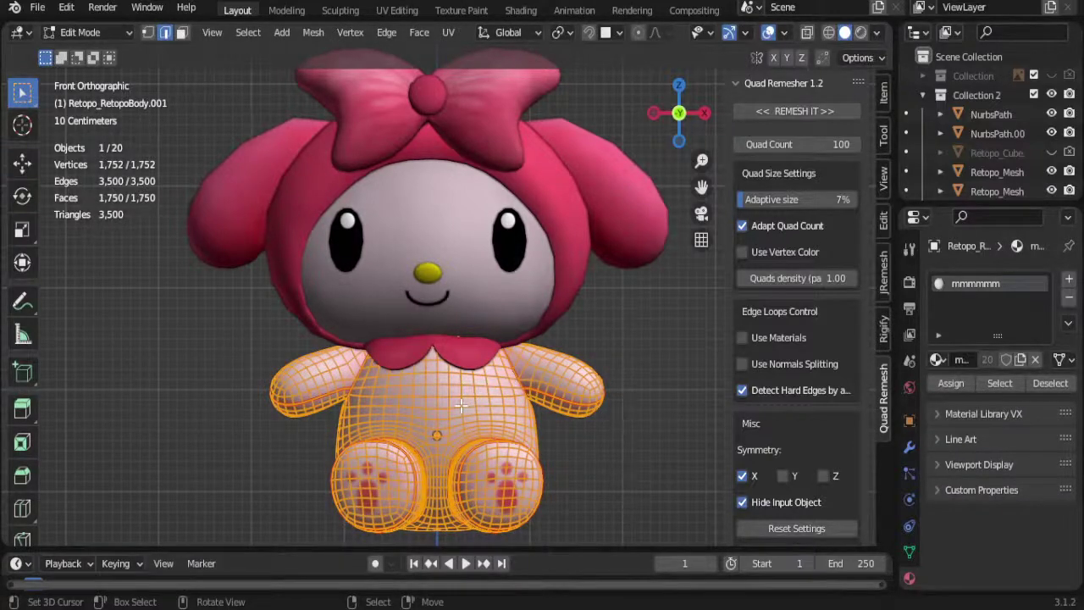
{"action": "key", "text": "q"}
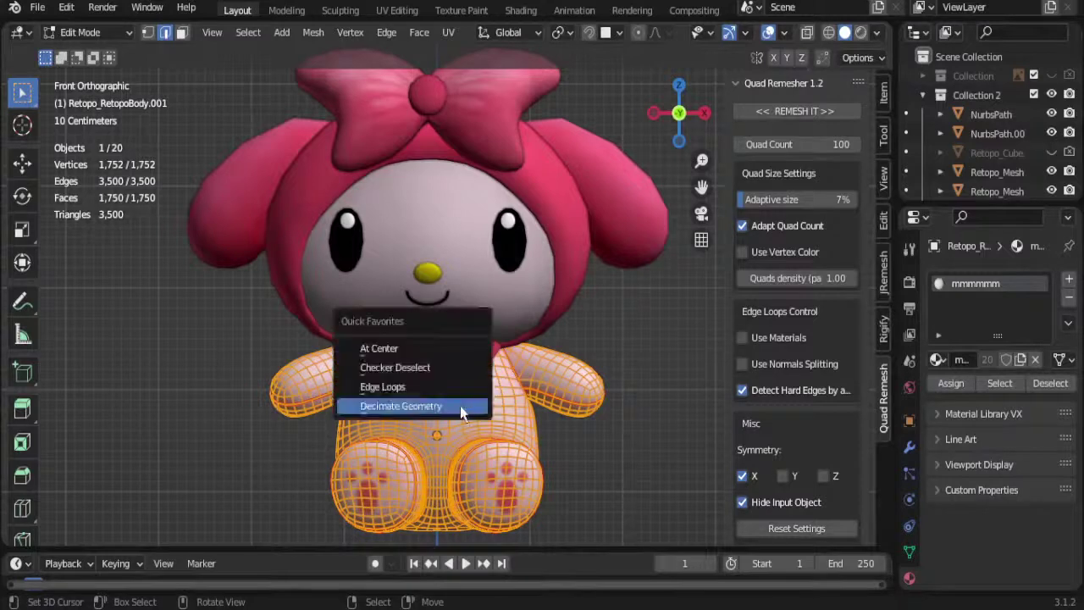
{"action": "left_click", "coordinate": [459, 405]}
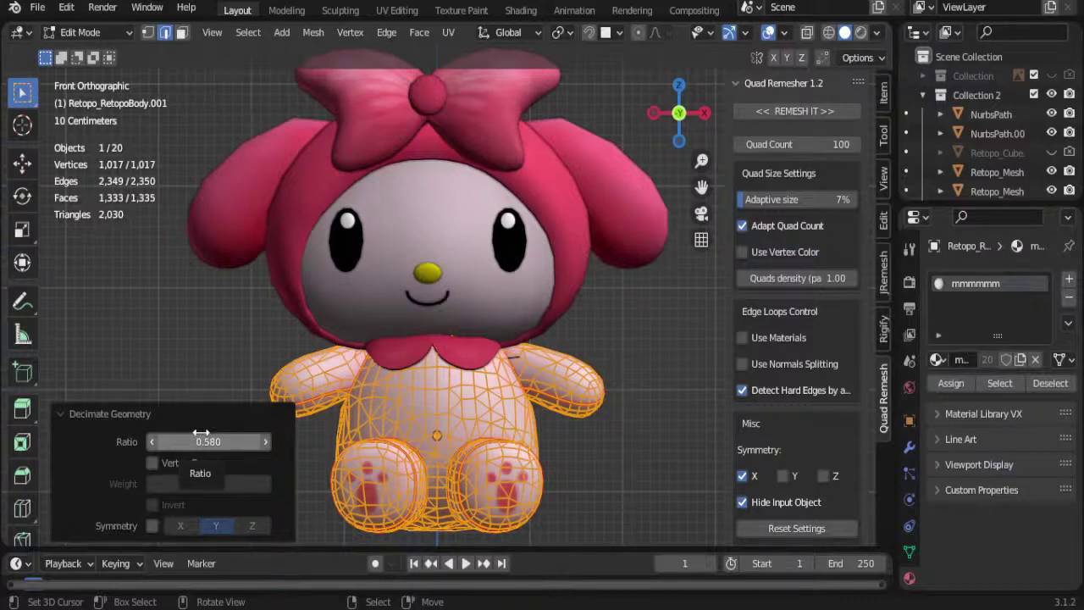
{"action": "key", "text": "Tab"}
{"action": "left_click", "coordinate": [189, 345]}
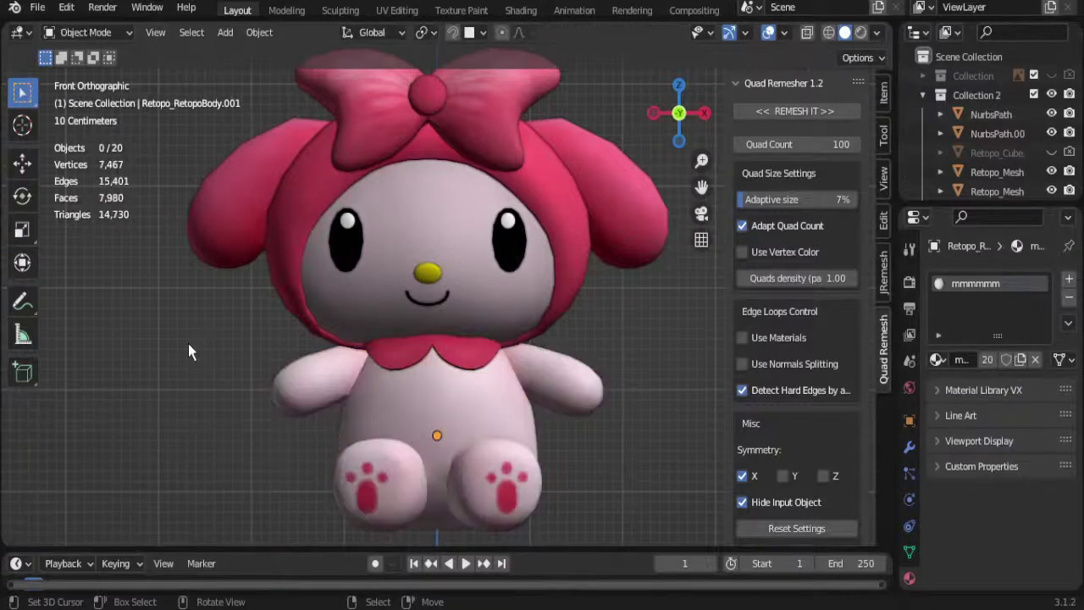
{"action": "scroll", "coordinate": [188, 343], "scroll_direction": "down", "scroll_amount": 2}
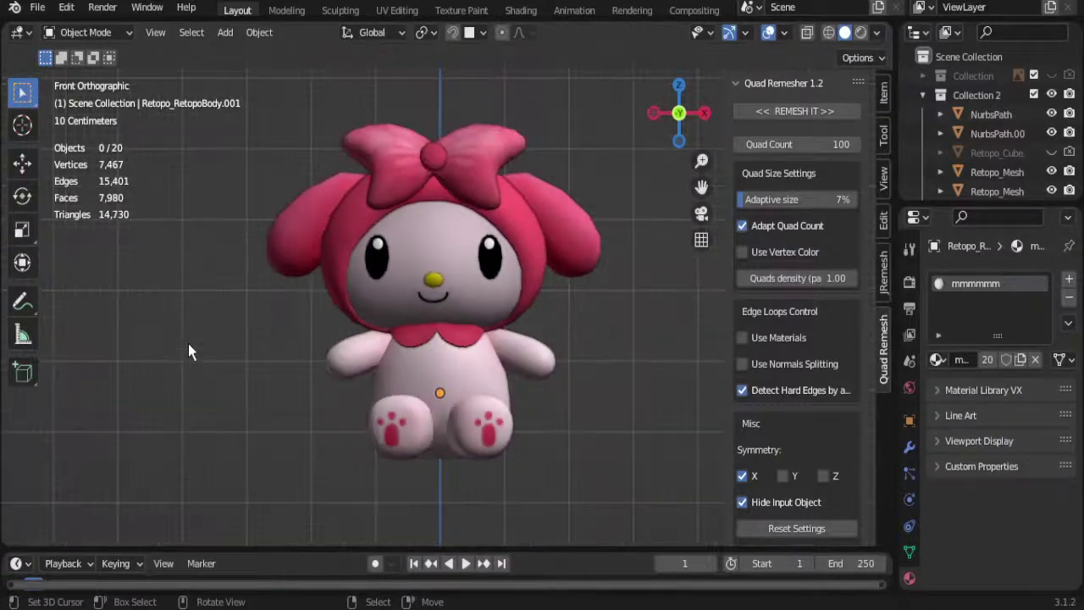
Step: Decimate the small mouth curve at ratio 0.580, bringing the scene to 7,436 vertices
{"action": "left_click", "coordinate": [430, 301]}
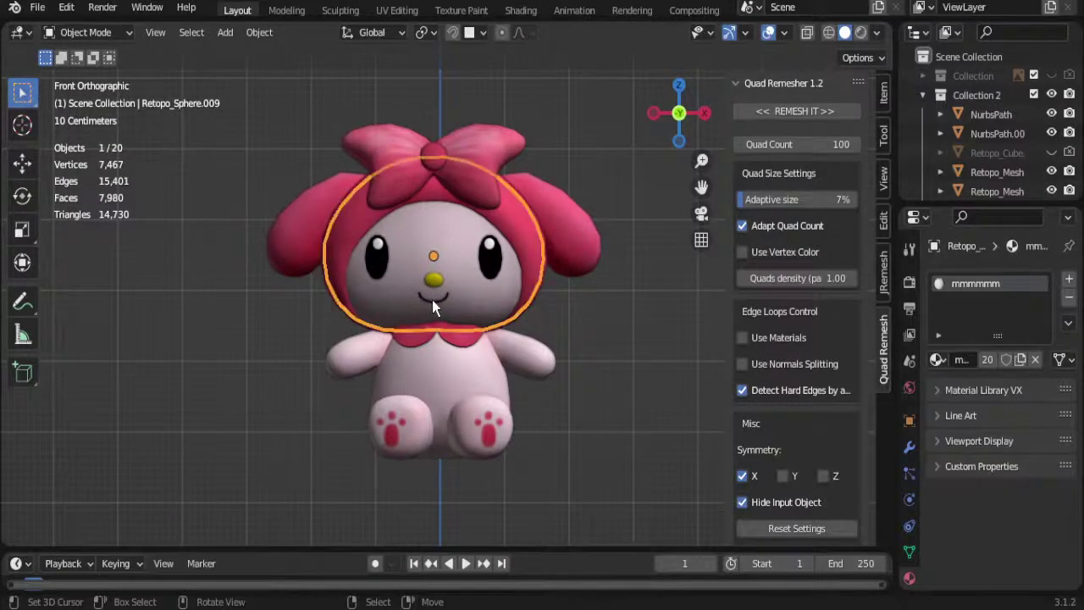
{"action": "left_click", "coordinate": [433, 305]}
{"action": "key", "text": "Tab"}
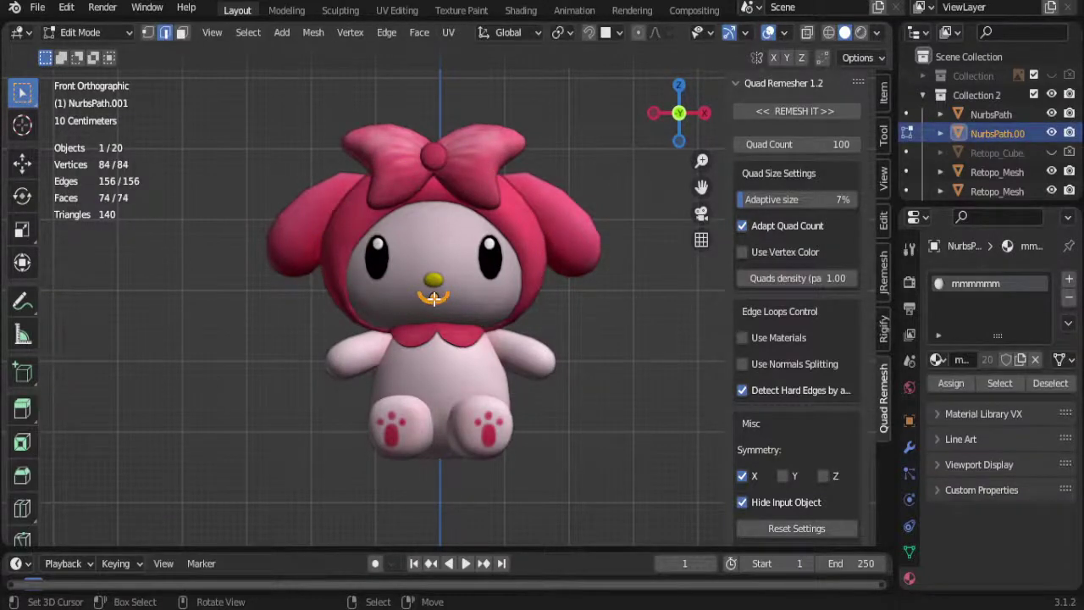
{"action": "key", "text": "Tab"}
{"action": "key", "text": "Tab"}
{"action": "key", "text": "q"}
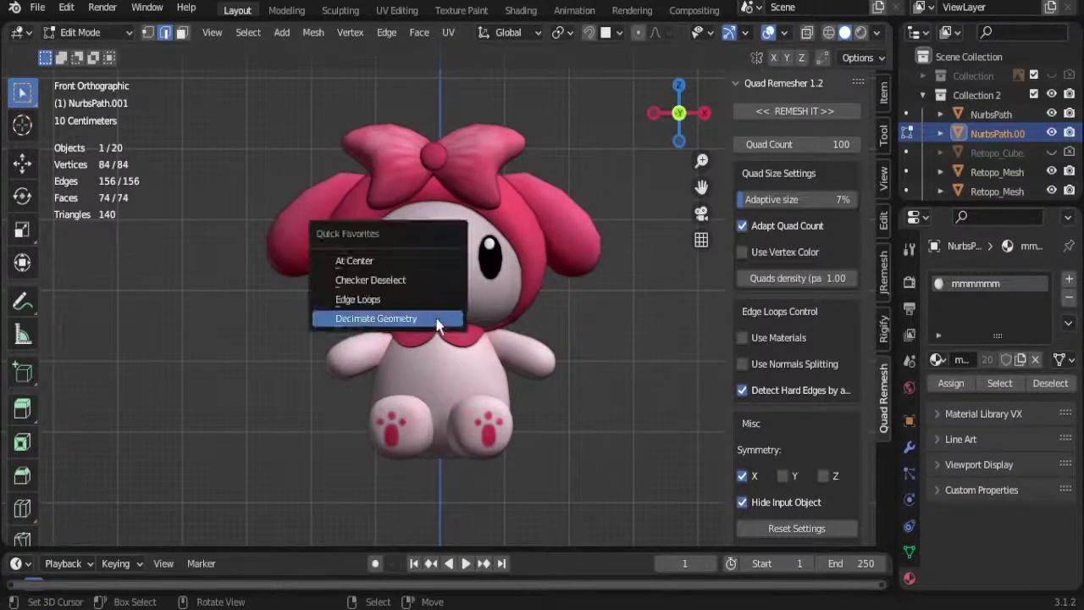
{"action": "left_click", "coordinate": [438, 325]}
{"action": "key", "text": "Tab"}
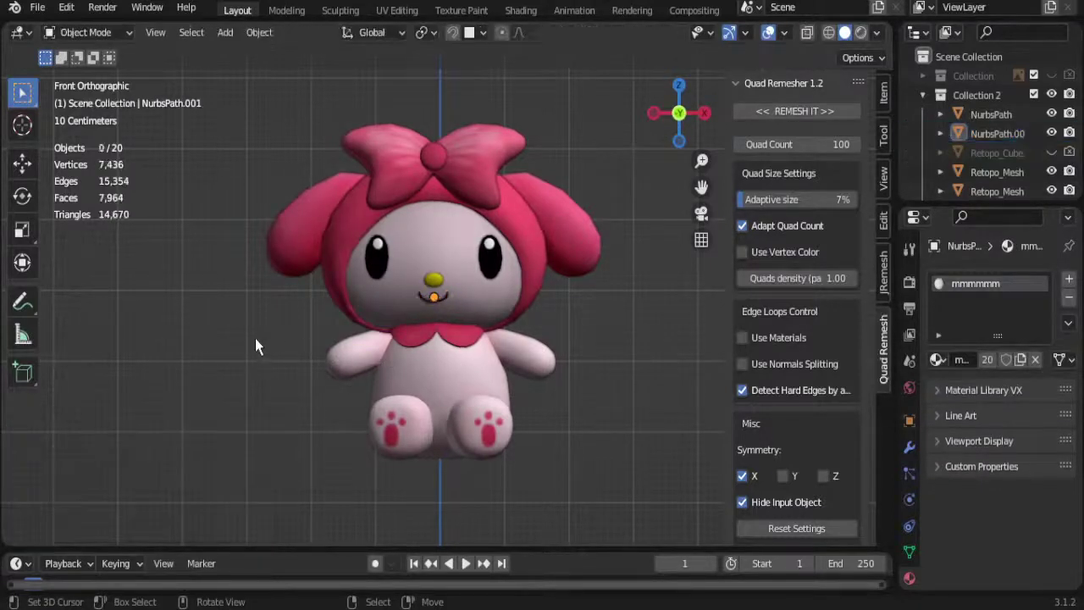
{"action": "scroll", "coordinate": [415, 330], "scroll_direction": "up", "scroll_amount": 3}
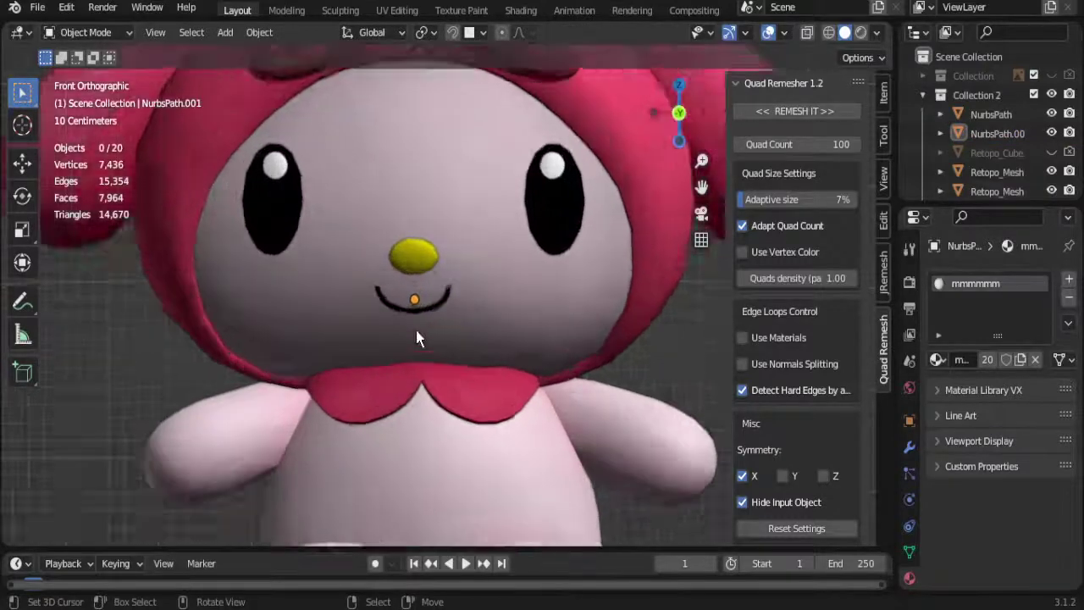
{"action": "scroll", "coordinate": [415, 330], "scroll_direction": "up", "scroll_amount": 2}
{"action": "scroll", "coordinate": [416, 330], "scroll_direction": "up", "scroll_amount": 2}
{"action": "scroll", "coordinate": [417, 333], "scroll_direction": "down", "scroll_amount": 7}
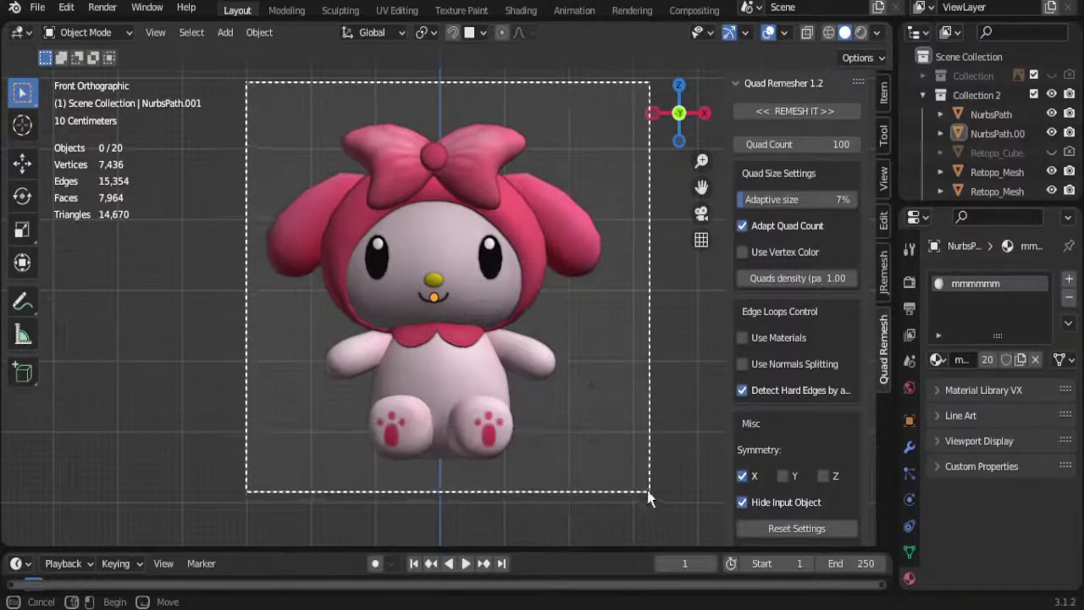
Step: Box-select all ten plush parts, inspect their combined wireframe in Edit Mode, then return to Object Mode
{"action": "left_click_drag", "start_coordinate": [540, 410], "coordinate": [652, 436]}
{"action": "key", "text": "Tab"}
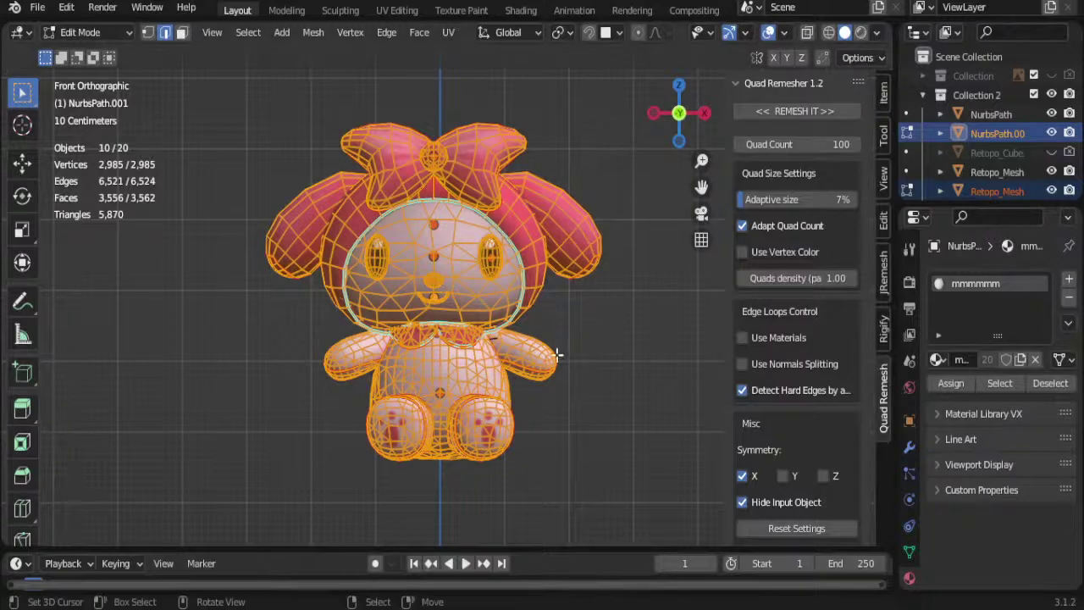
{"action": "scroll", "coordinate": [576, 382], "scroll_direction": "up", "scroll_amount": 3}
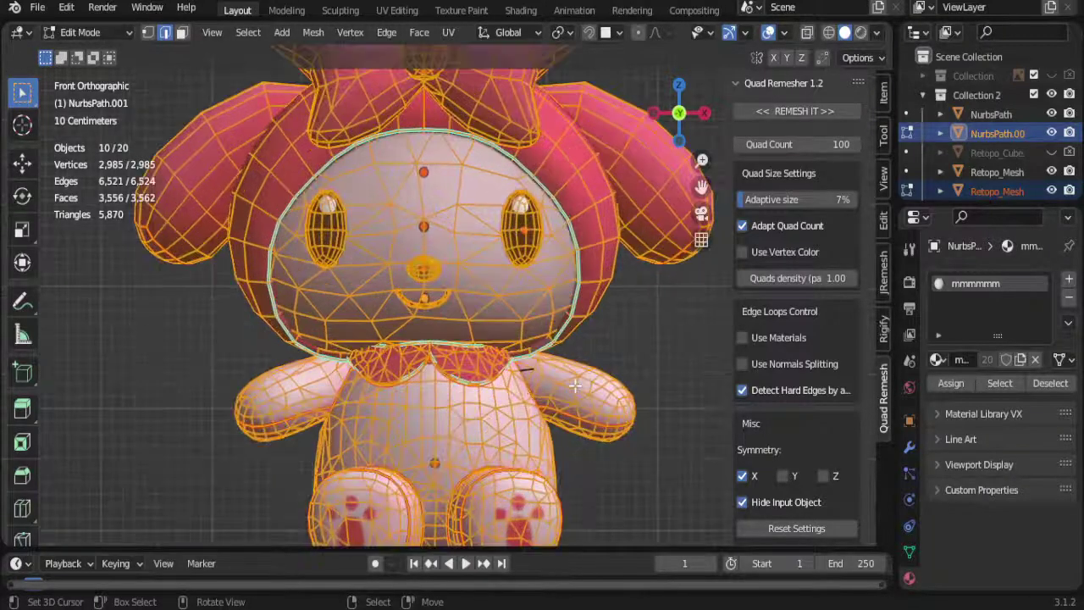
{"action": "scroll", "coordinate": [576, 383], "scroll_direction": "down", "scroll_amount": 3}
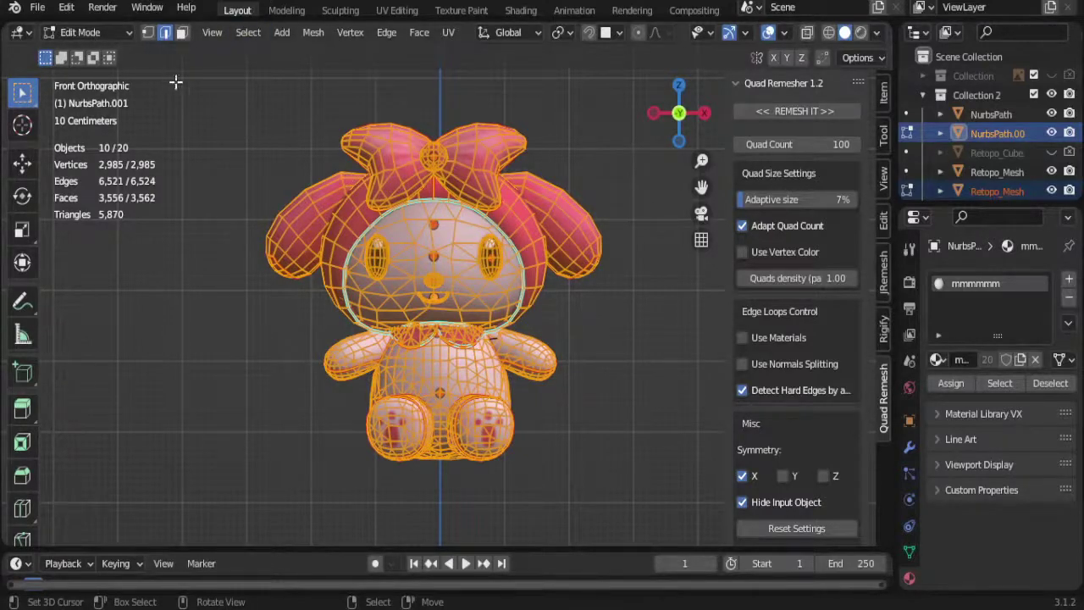
{"action": "key", "text": "Tab"}
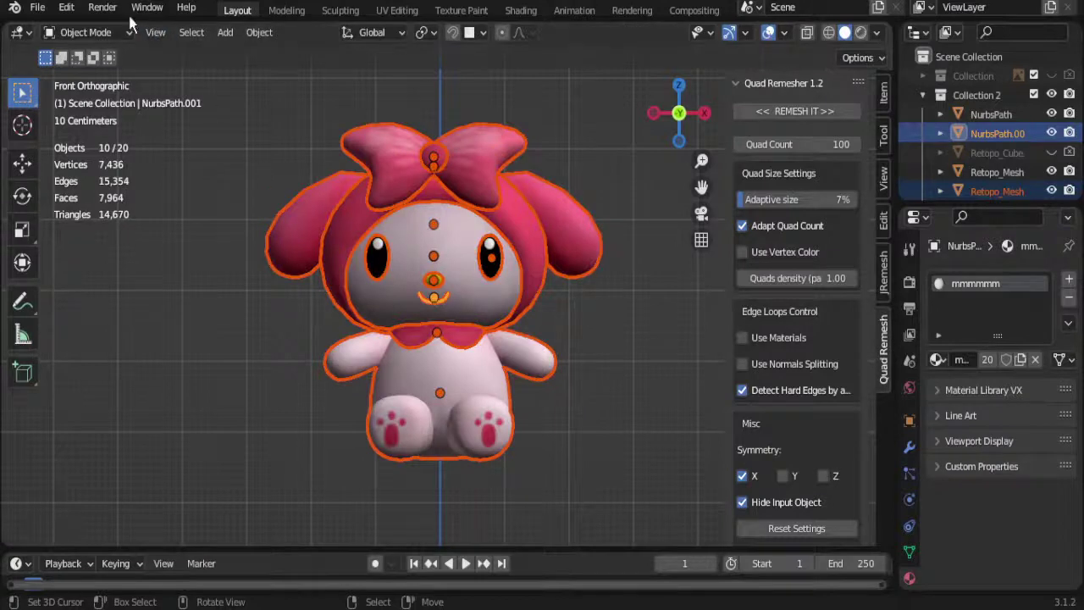
Step: Save the project as plushie2.blend and set OBJ export to Selection Only with Path Mode Copy
{"action": "left_click", "coordinate": [37, 7]}
{"action": "left_click", "coordinate": [72, 146]}
{"action": "left_click", "coordinate": [37, 8]}
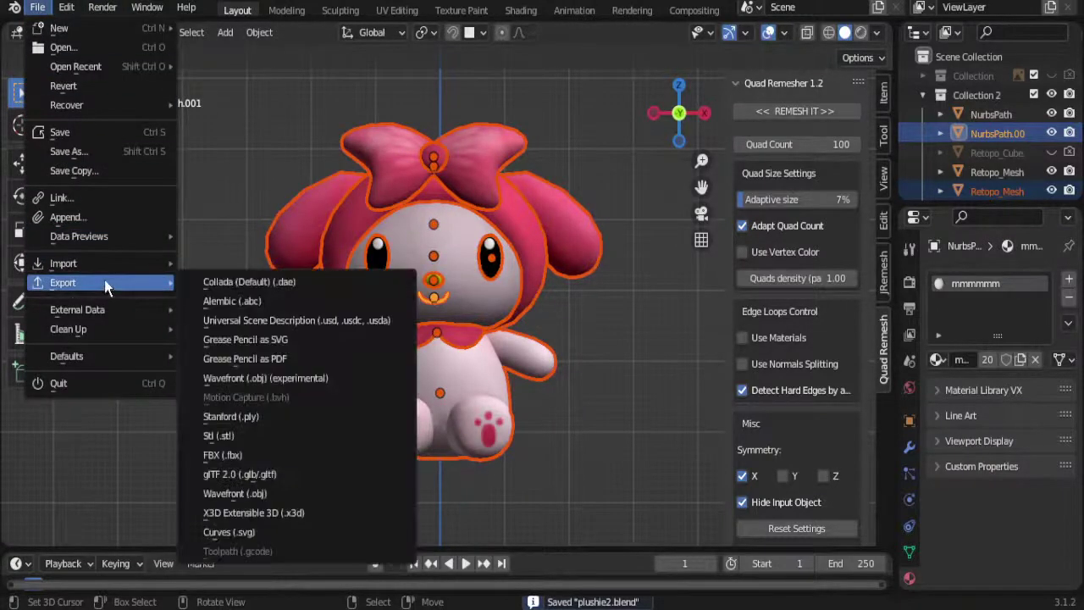
{"action": "left_click", "coordinate": [307, 497]}
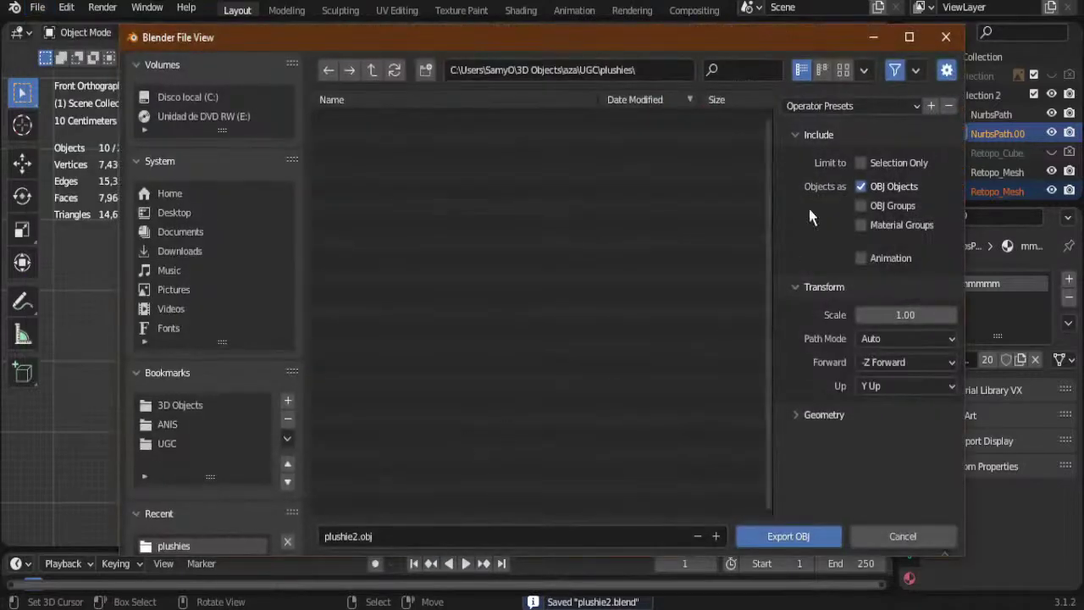
{"action": "left_click", "coordinate": [860, 163]}
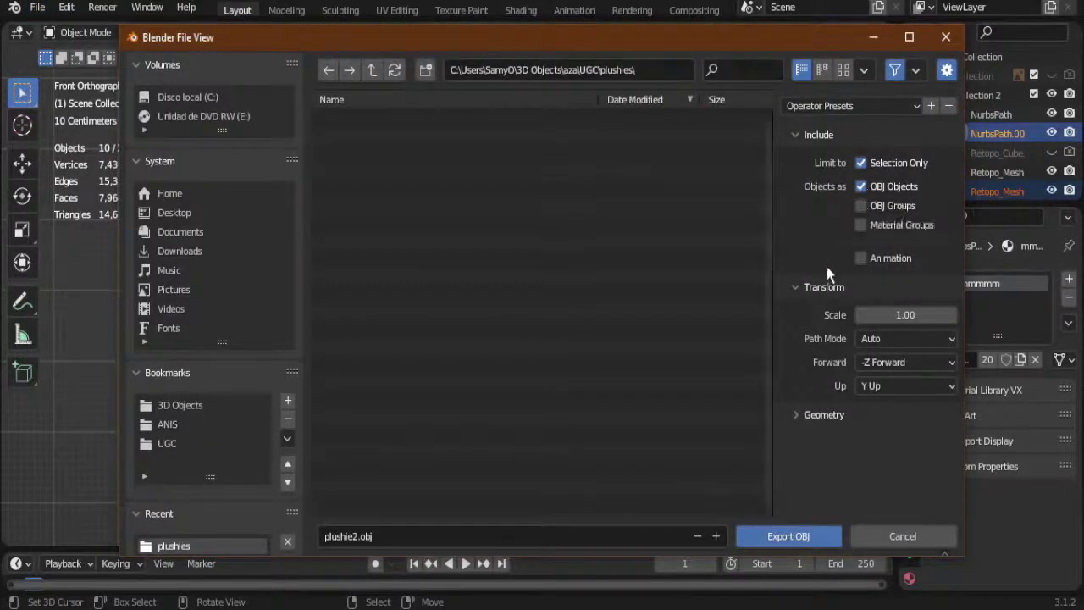
{"action": "left_click", "coordinate": [883, 341]}
{"action": "left_click", "coordinate": [866, 464]}
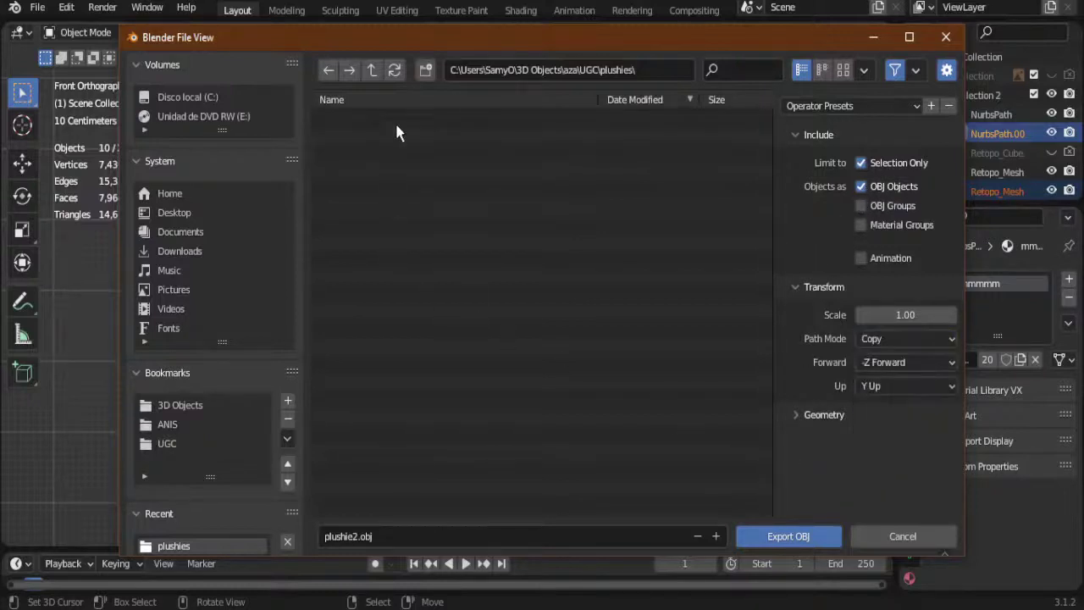
Step: Export the selection to the plushies folder as PlushieMelody1.obj
{"action": "left_click", "coordinate": [428, 536]}
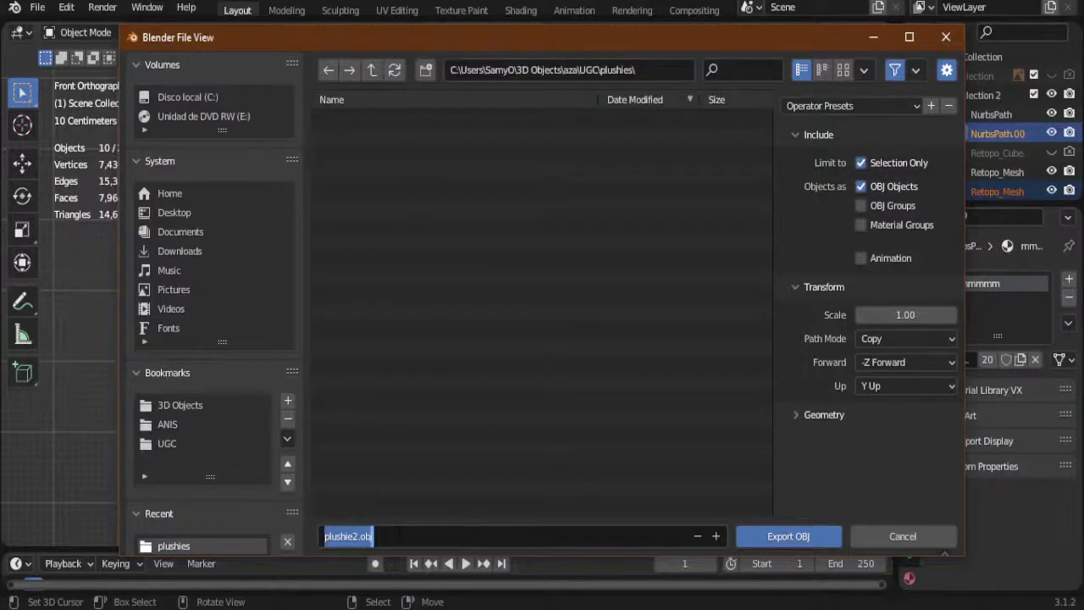
{"action": "type", "text": "Plushie"}
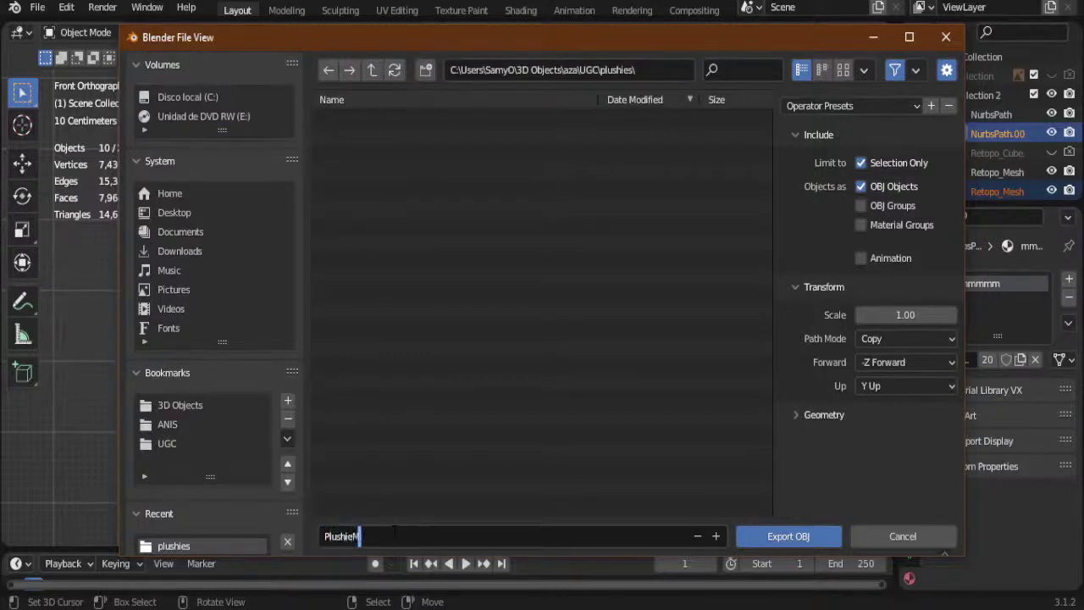
{"action": "type", "text": "Melody1"}
{"action": "type", "text": ".obj"}
{"action": "key", "text": "Return"}
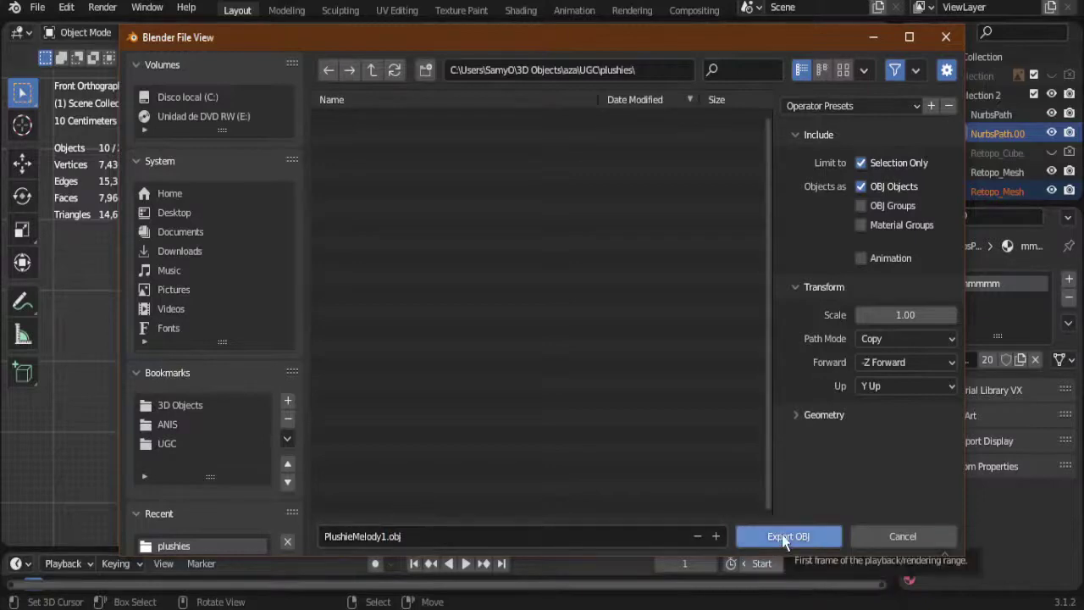
{"action": "left_click", "coordinate": [785, 539]}
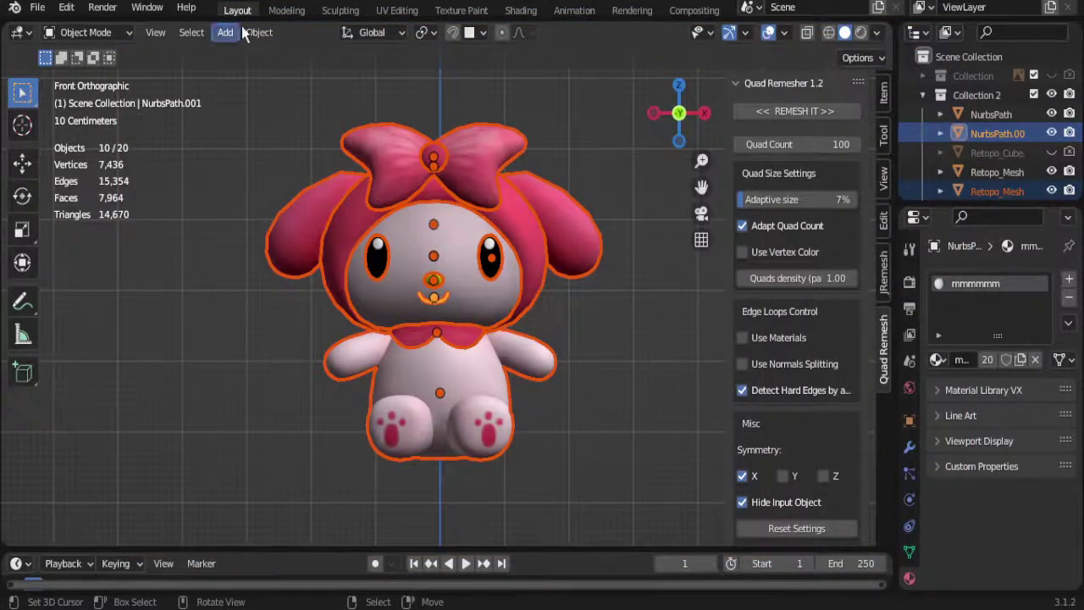
Step: Save the painted plushieTxt texture image from the Texture Paint workspace
{"action": "left_click", "coordinate": [468, 11]}
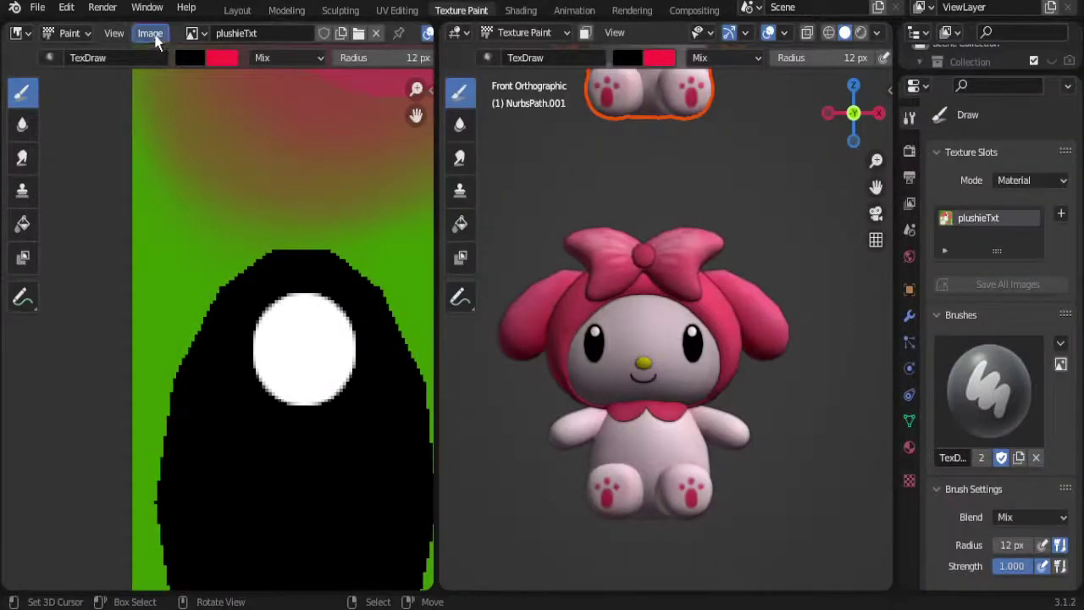
{"action": "left_click", "coordinate": [150, 34]}
{"action": "left_click", "coordinate": [161, 184]}
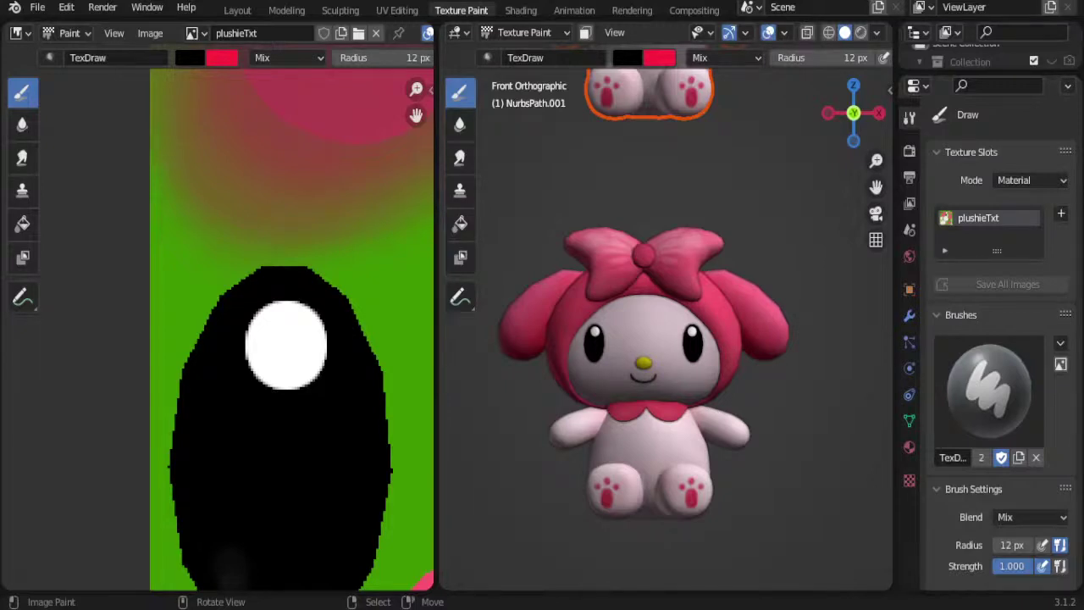
Step: Frame both plushies in front orthographic view and return to the Layout workspace
{"action": "scroll", "coordinate": [643, 364], "scroll_direction": "down", "scroll_amount": 4}
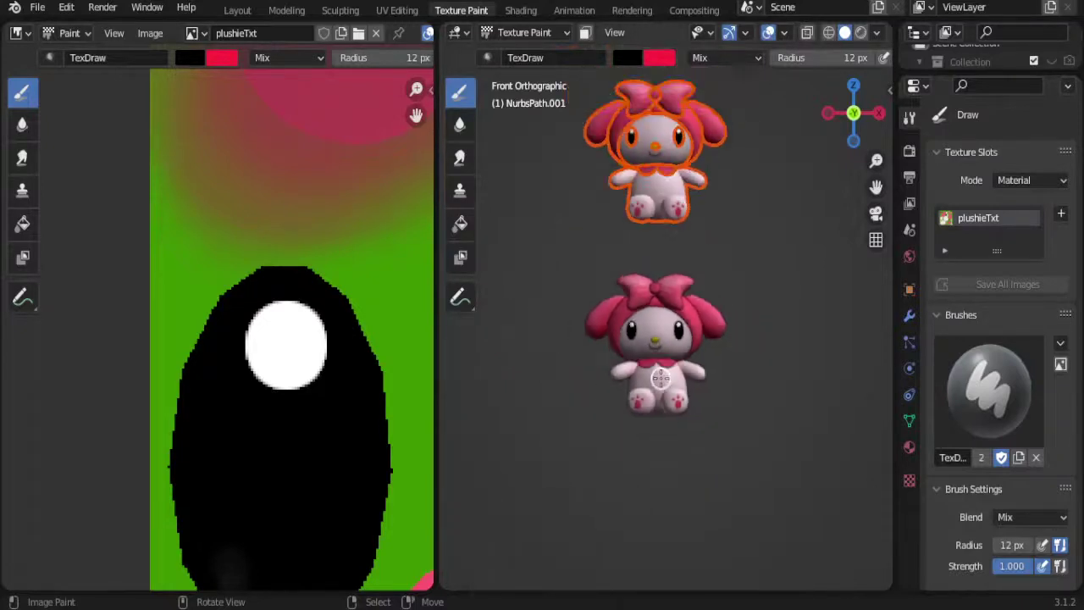
{"action": "middle_click_drag", "start_coordinate": [663, 323], "coordinate": [666, 414]}
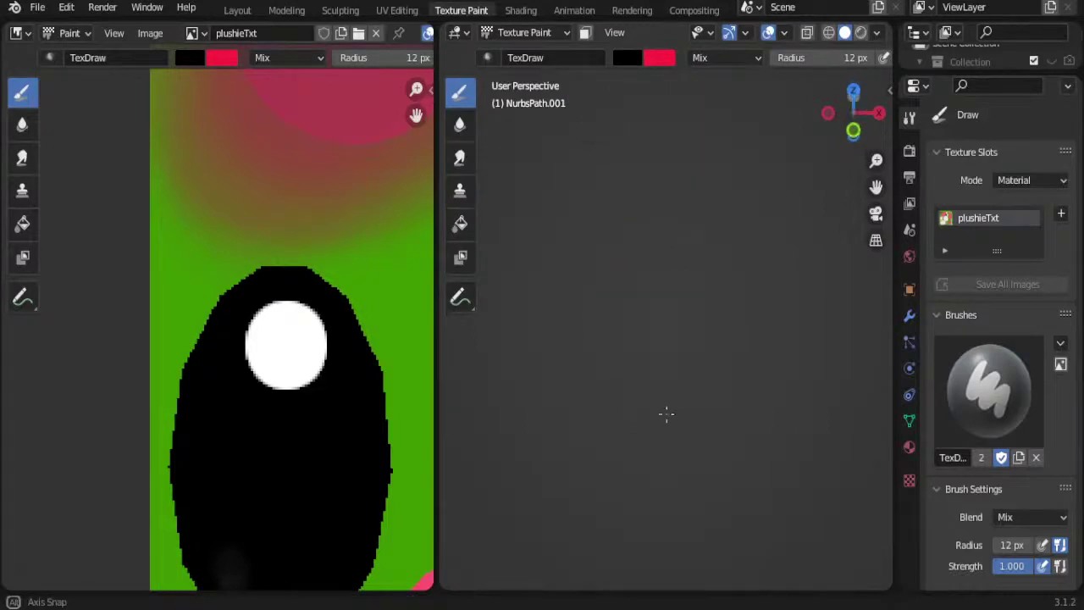
{"action": "key", "text": "KP_1"}
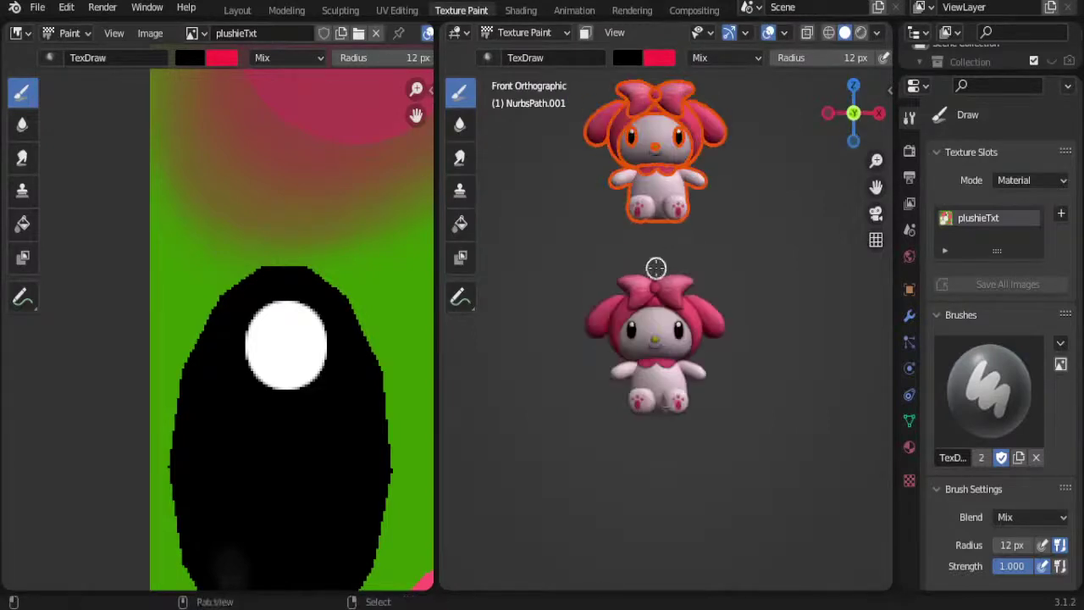
{"action": "middle_click_drag", "start_coordinate": [655, 266], "coordinate": [650, 386], "text": "shift"}
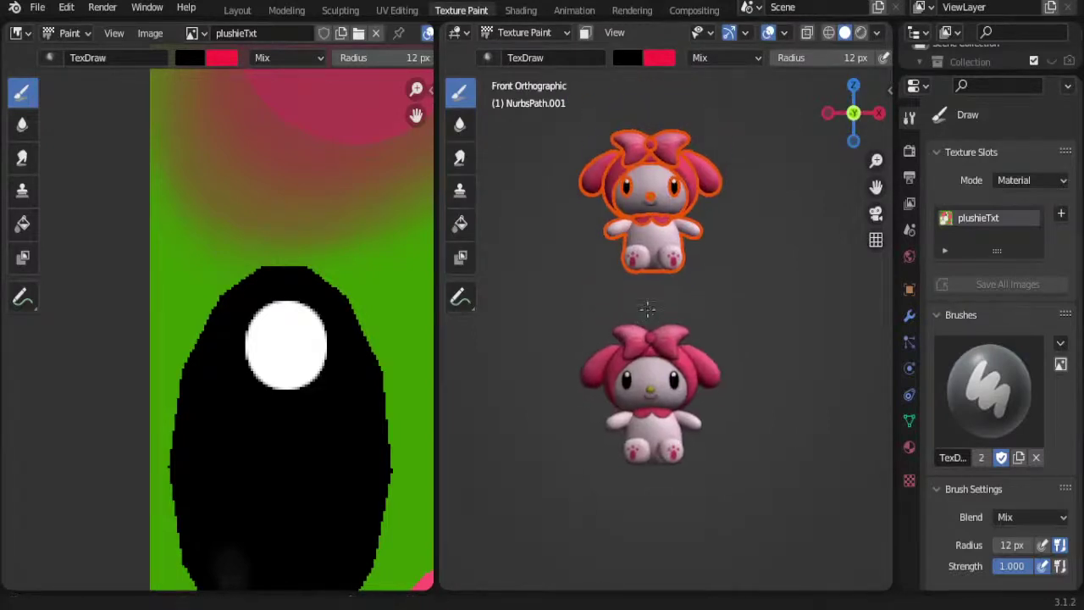
{"action": "left_click", "coordinate": [237, 10]}
{"action": "scroll", "coordinate": [470, 287], "scroll_direction": "down", "scroll_amount": 4}
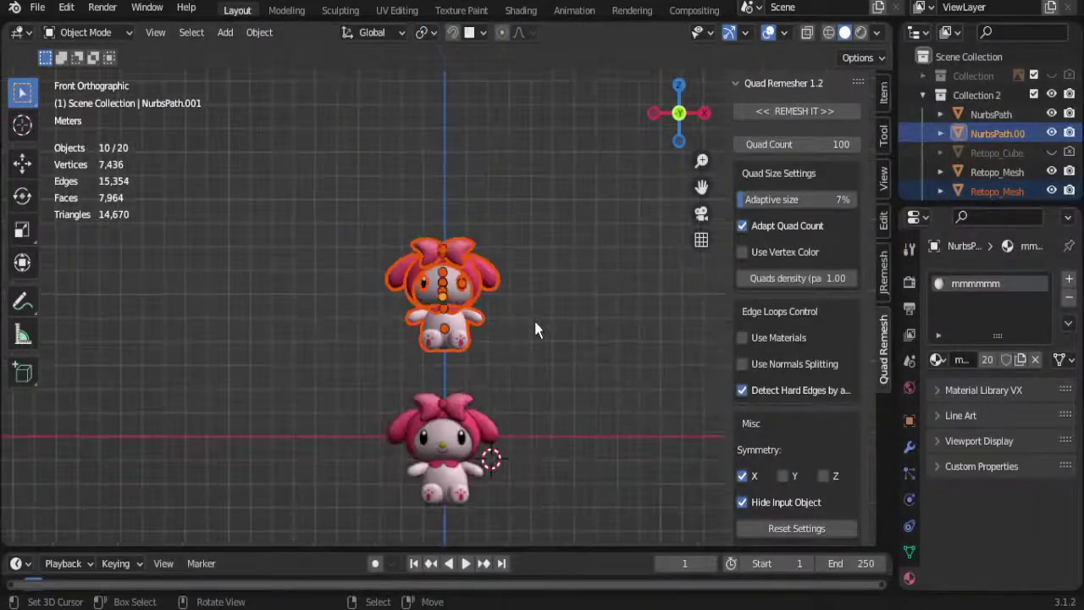
{"action": "scroll", "coordinate": [534, 320], "scroll_direction": "up", "scroll_amount": 2}
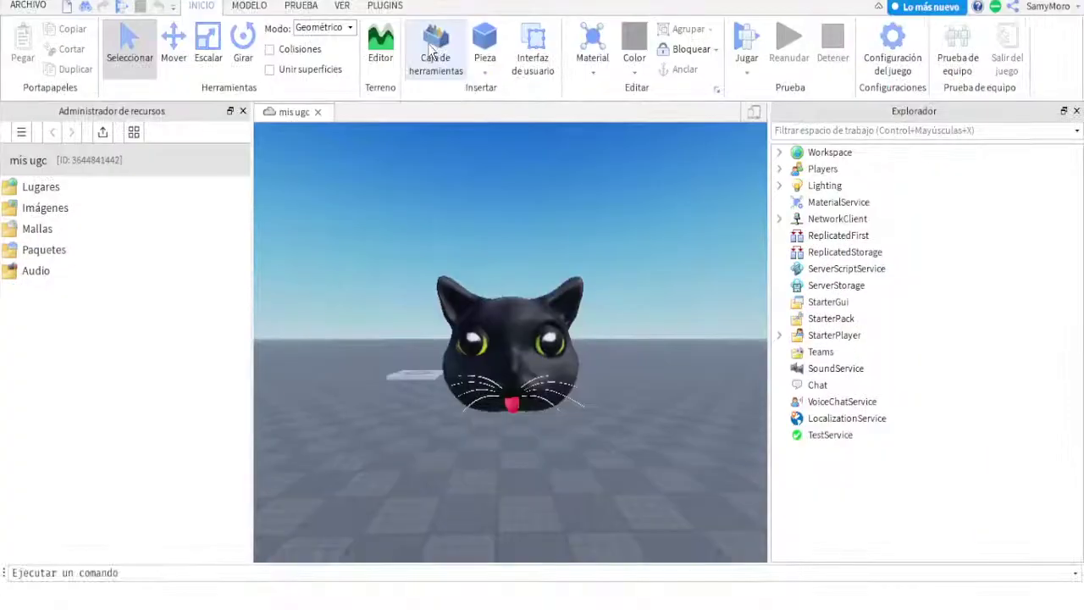
Step: Zoom out over the black cat head model on the mis ugc baseplate
{"action": "scroll", "coordinate": [570, 362], "scroll_direction": "down", "scroll_amount": 5}
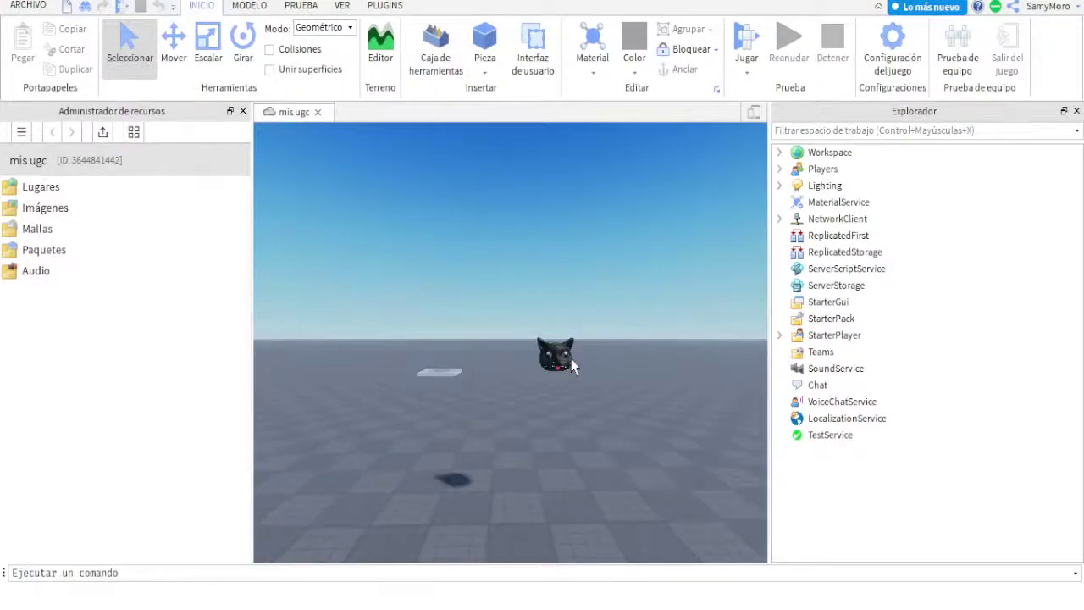
Step: Bulk-import PlushieMelody1.obj from UGC > plushies and apply the mesh import options
{"action": "left_click", "coordinate": [105, 134]}
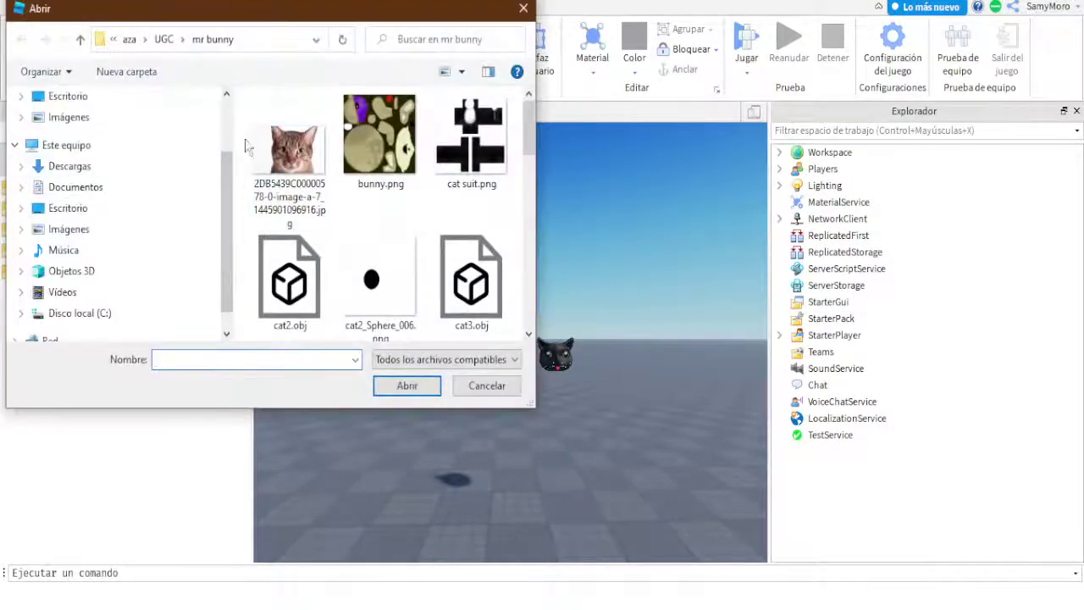
{"action": "left_click", "coordinate": [182, 39]}
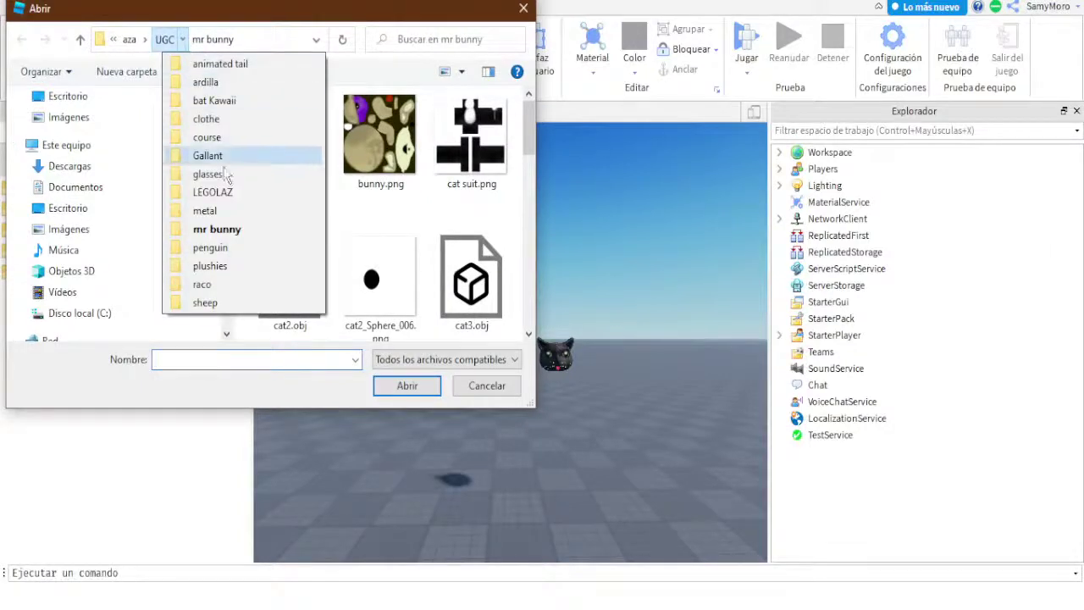
{"action": "left_click", "coordinate": [228, 269]}
{"action": "scroll", "coordinate": [457, 211], "scroll_direction": "down", "scroll_amount": 2}
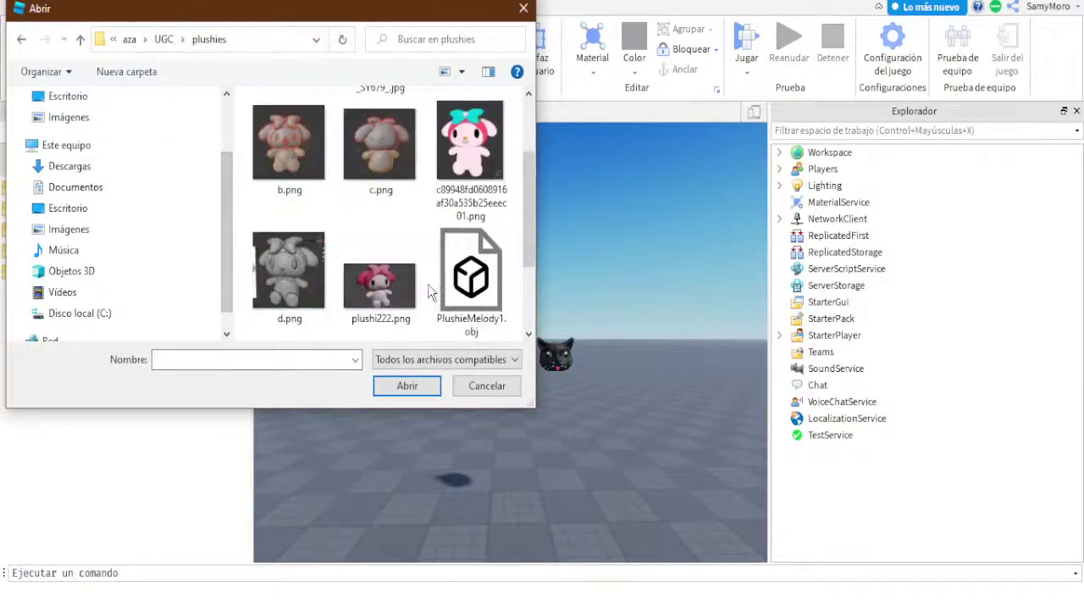
{"action": "scroll", "coordinate": [458, 212], "scroll_direction": "down", "scroll_amount": 2}
{"action": "left_click", "coordinate": [457, 209]}
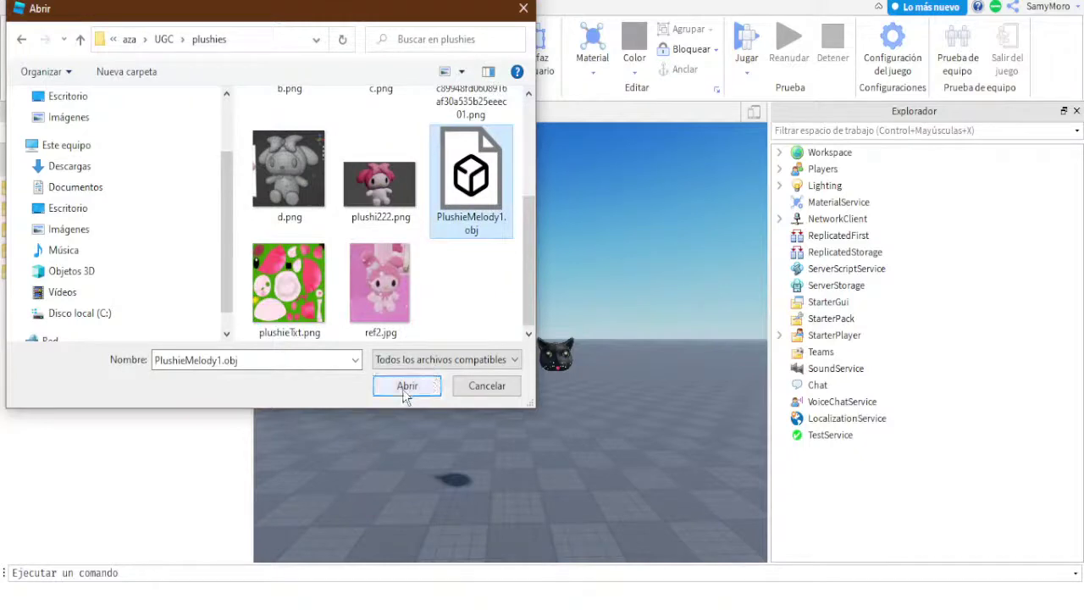
{"action": "left_click", "coordinate": [405, 389]}
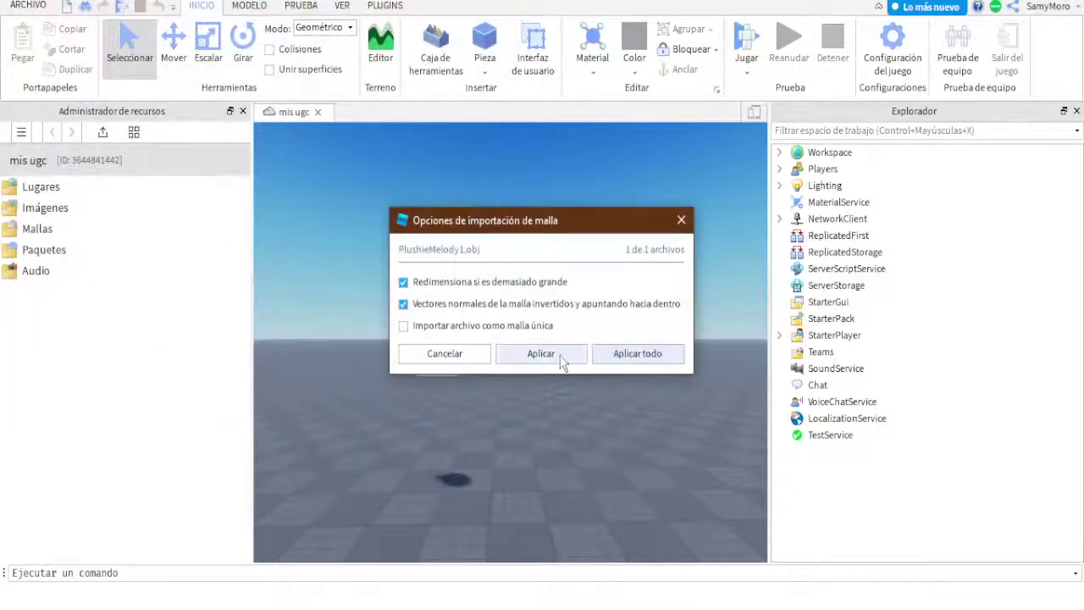
{"action": "left_click", "coordinate": [616, 357]}
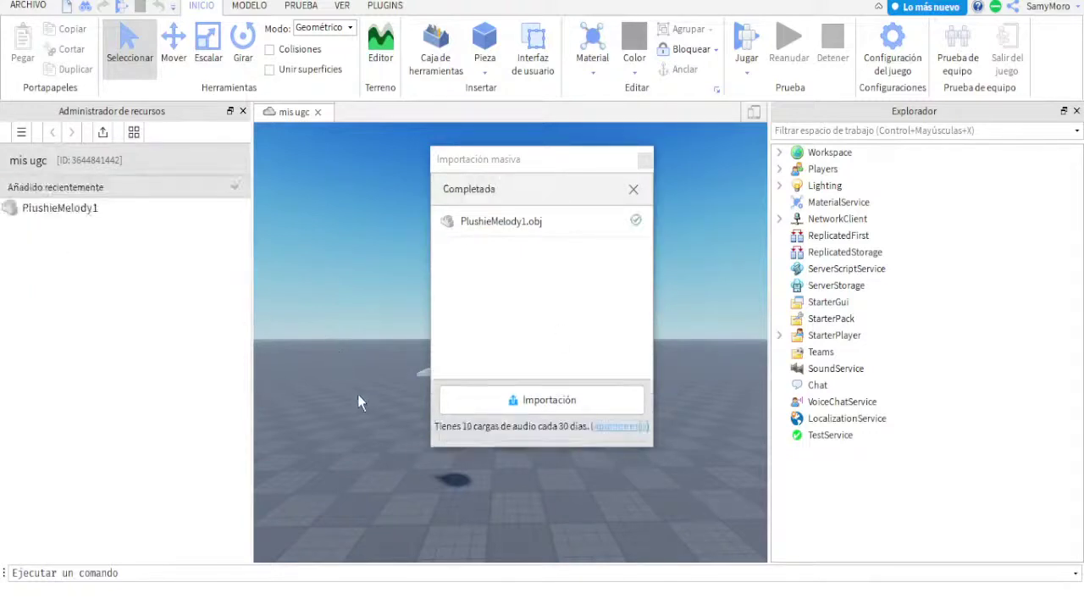
{"action": "double_click", "coordinate": [78, 220]}
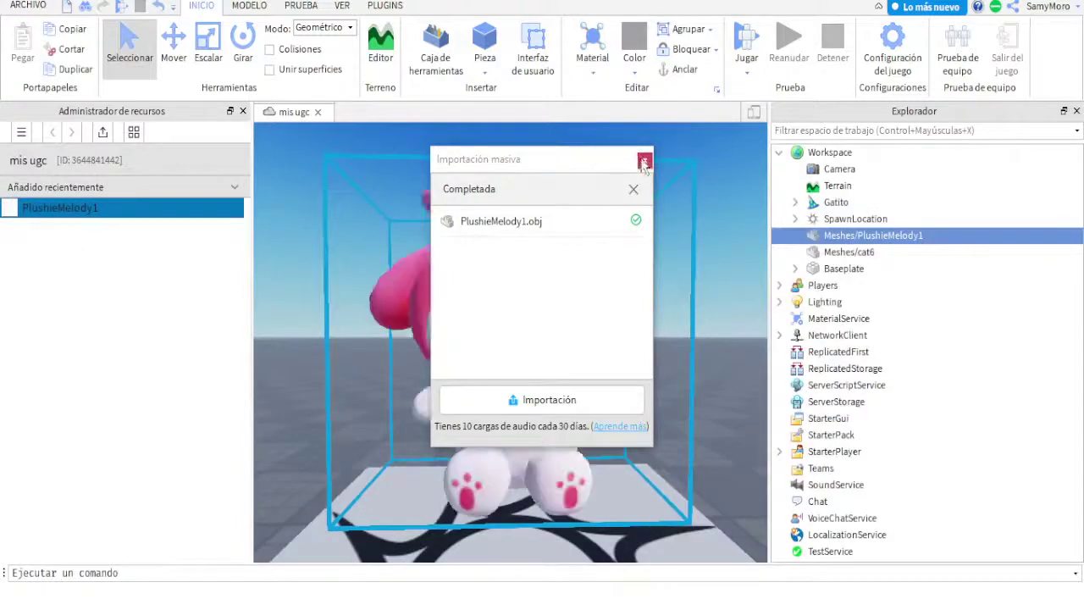
{"action": "right_click_drag", "start_coordinate": [616, 372], "coordinate": [615, 381]}
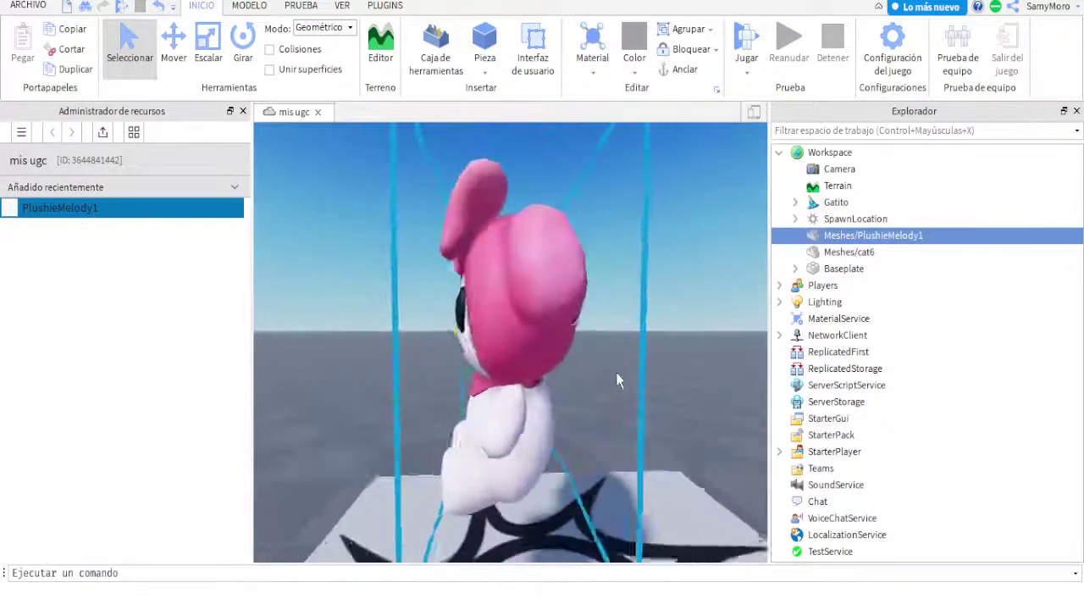
{"action": "scroll", "coordinate": [616, 372], "scroll_direction": "down", "scroll_amount": 3}
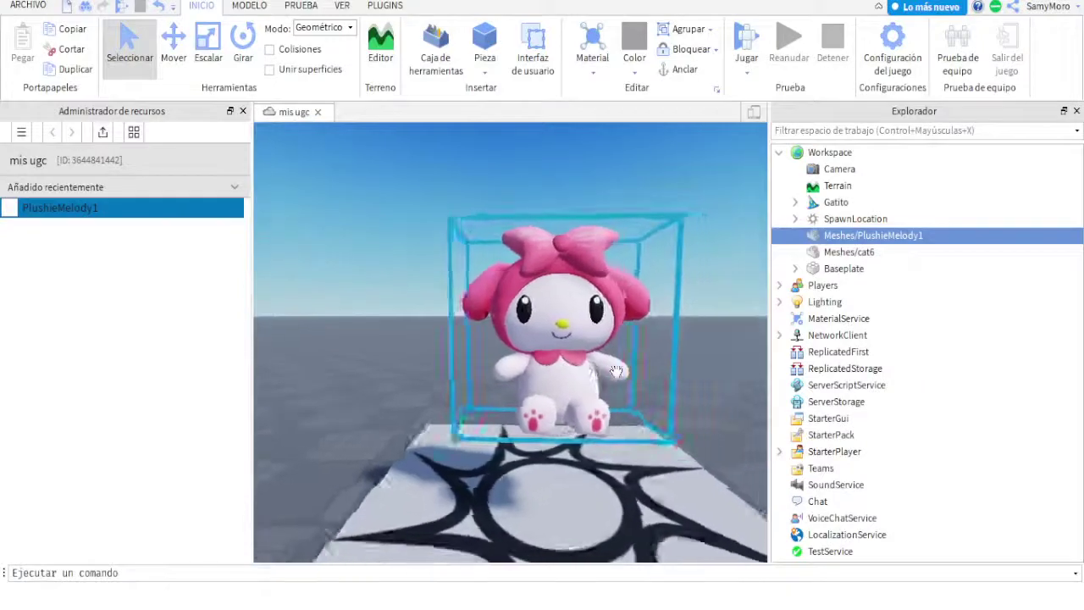
{"action": "right_click_drag", "start_coordinate": [616, 371], "coordinate": [617, 377]}
{"action": "scroll", "coordinate": [616, 372], "scroll_direction": "up", "scroll_amount": 3}
{"action": "scroll", "coordinate": [617, 376], "scroll_direction": "down", "scroll_amount": 3}
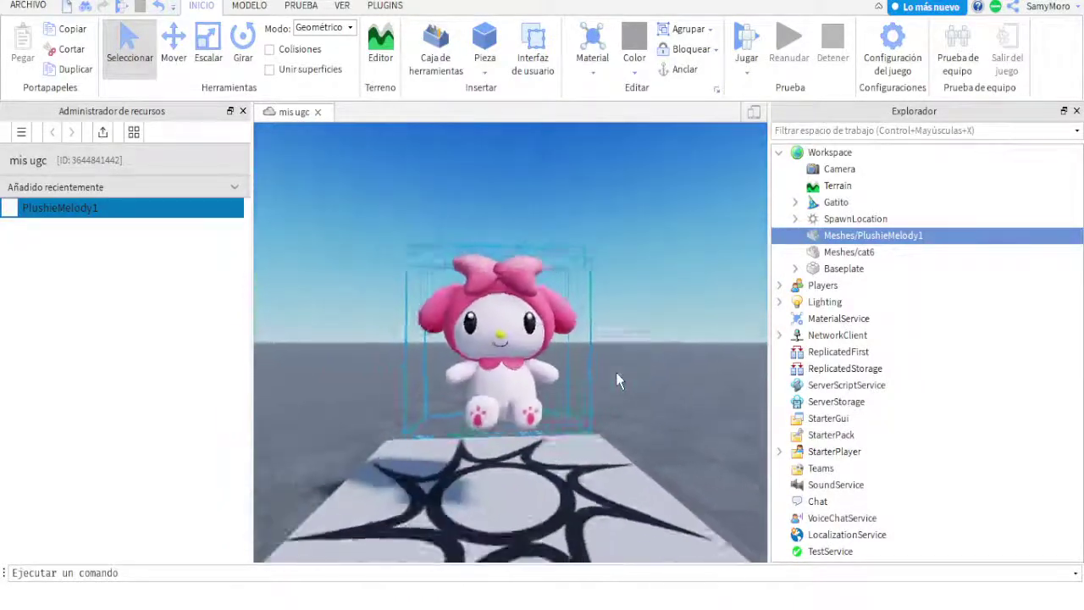
{"action": "left_click_drag", "start_coordinate": [477, 360], "coordinate": [559, 413]}
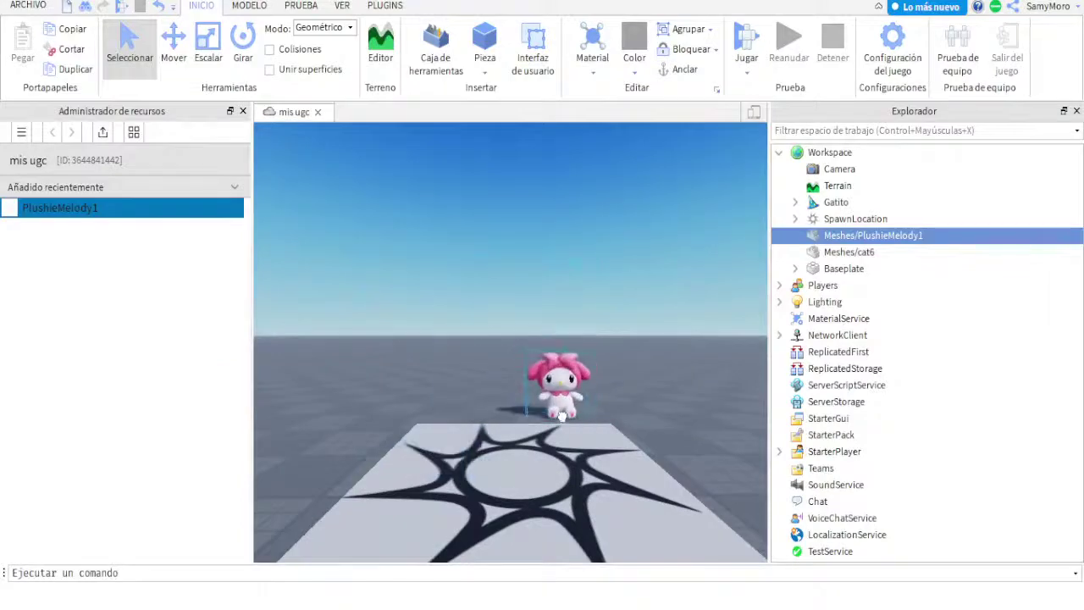
{"action": "key", "text": "f"}
{"action": "right_click_drag", "start_coordinate": [559, 413], "coordinate": [559, 410]}
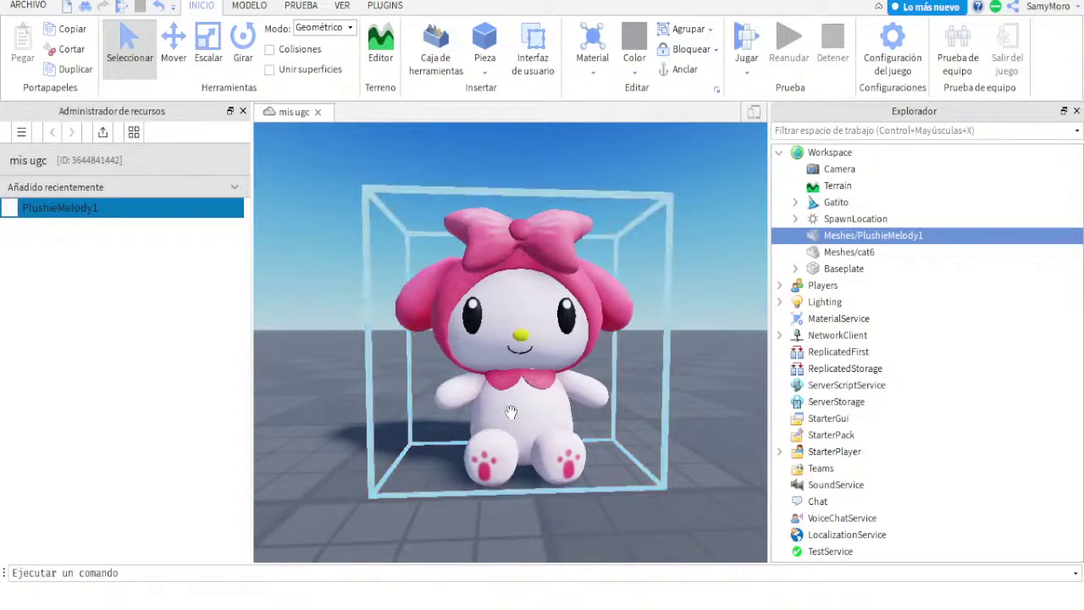
{"action": "right_click_drag", "start_coordinate": [547, 417], "coordinate": [547, 418]}
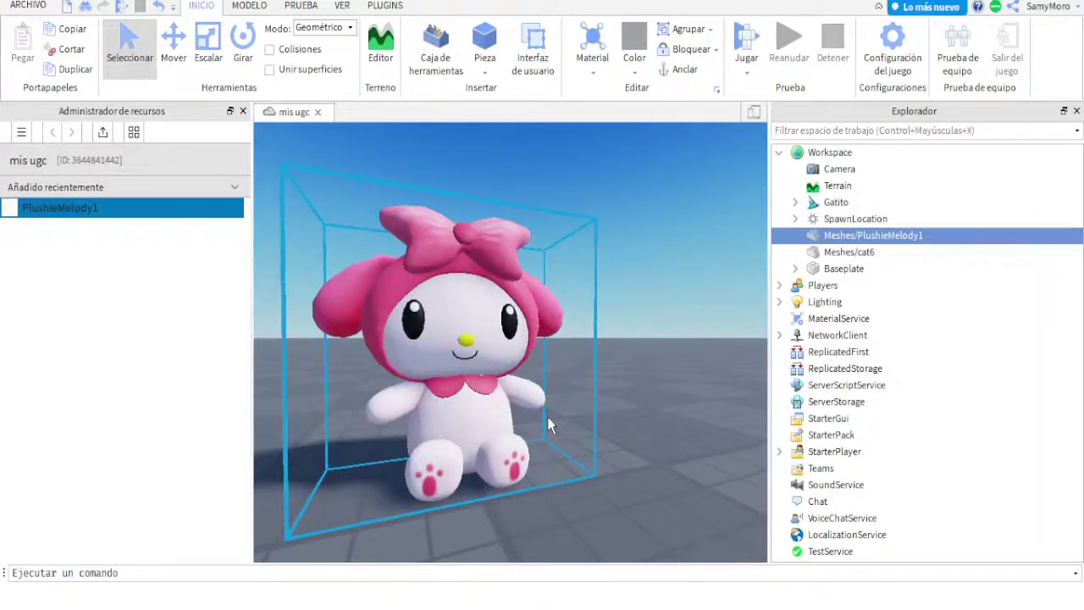
{"action": "key", "text": "f"}
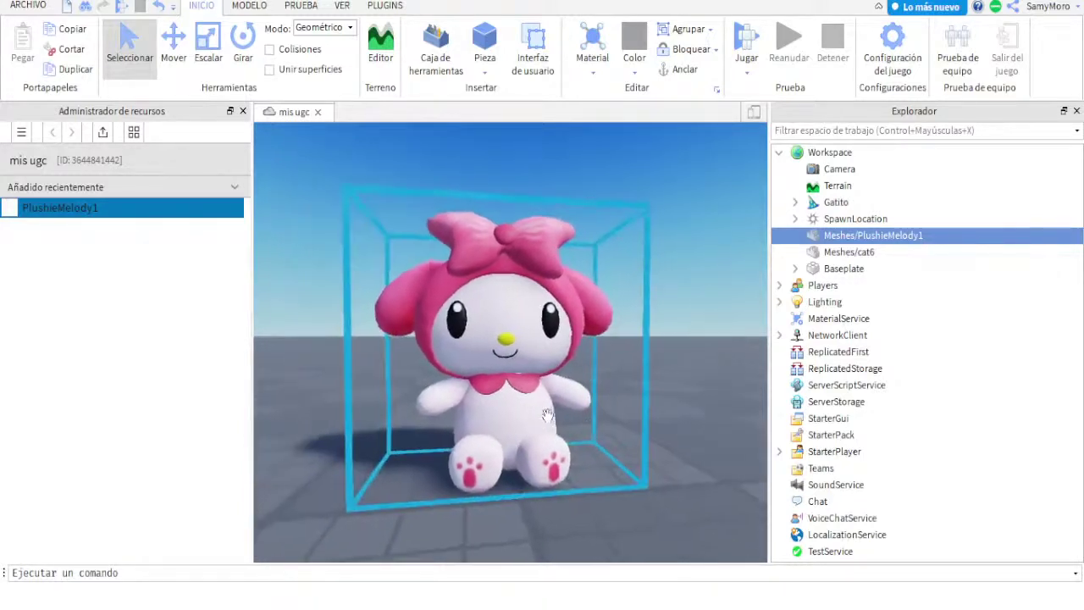
{"action": "right_click_drag", "start_coordinate": [546, 415], "coordinate": [547, 416]}
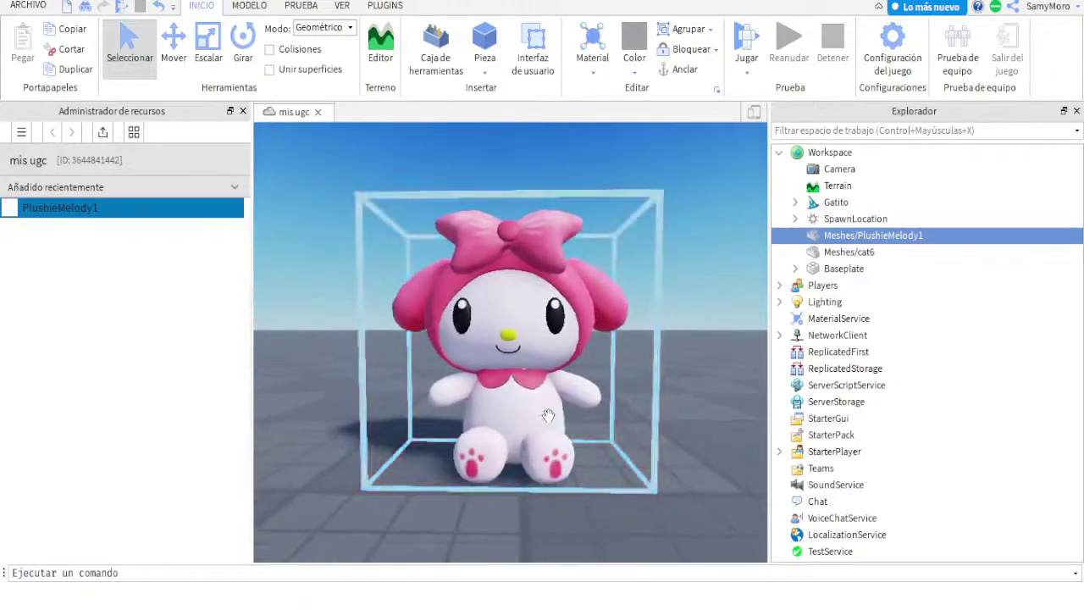
{"action": "scroll", "coordinate": [567, 416], "scroll_direction": "up", "scroll_amount": 2}
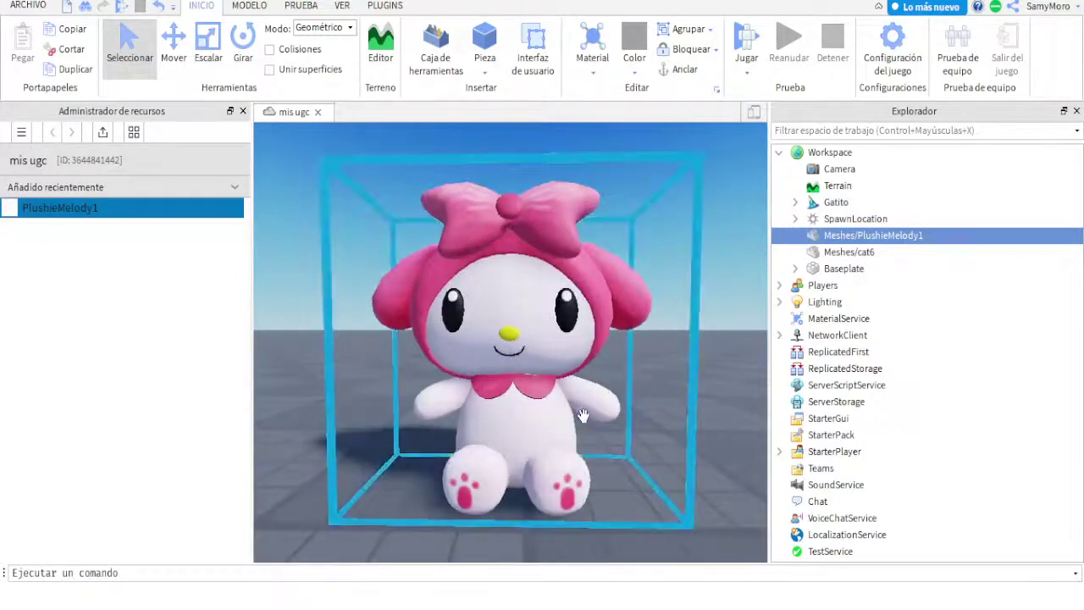
{"action": "right_click_drag", "start_coordinate": [582, 415], "coordinate": [580, 420]}
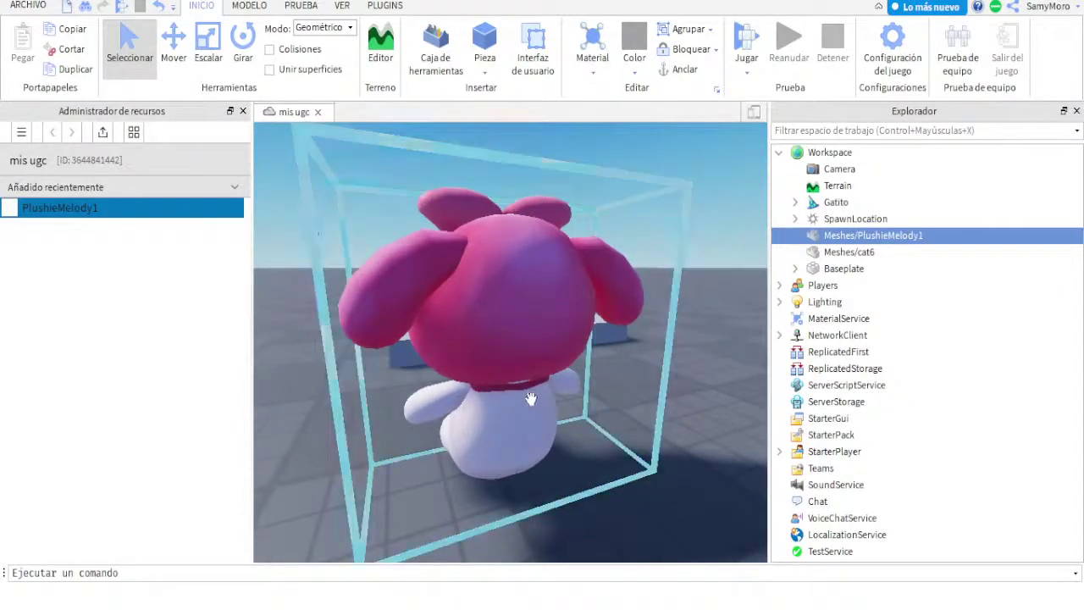
{"action": "scroll", "coordinate": [531, 394], "scroll_direction": "up", "scroll_amount": 3}
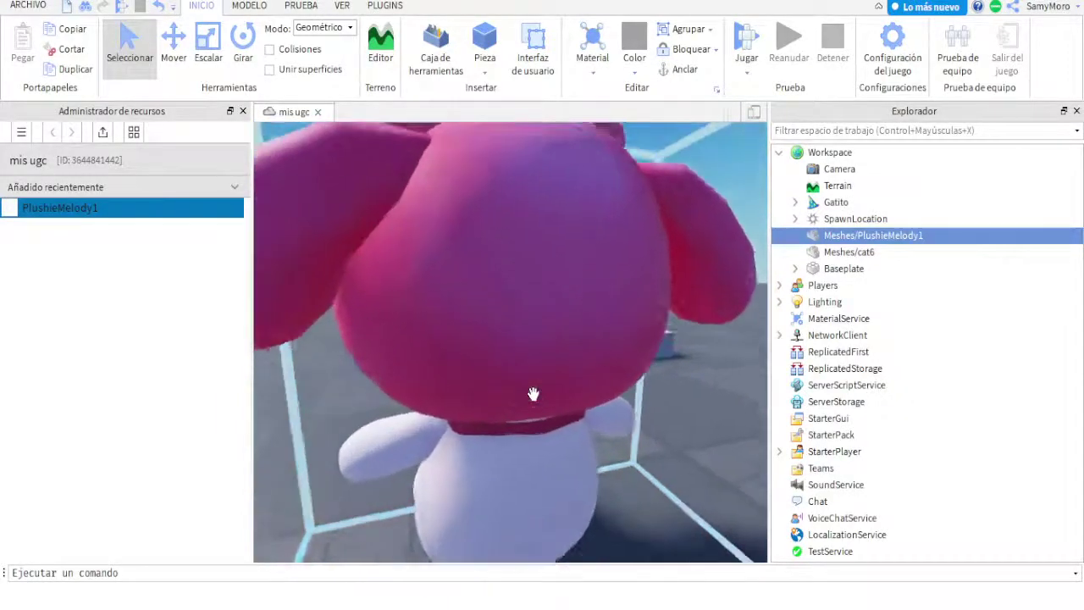
{"action": "scroll", "coordinate": [532, 394], "scroll_direction": "up", "scroll_amount": 3}
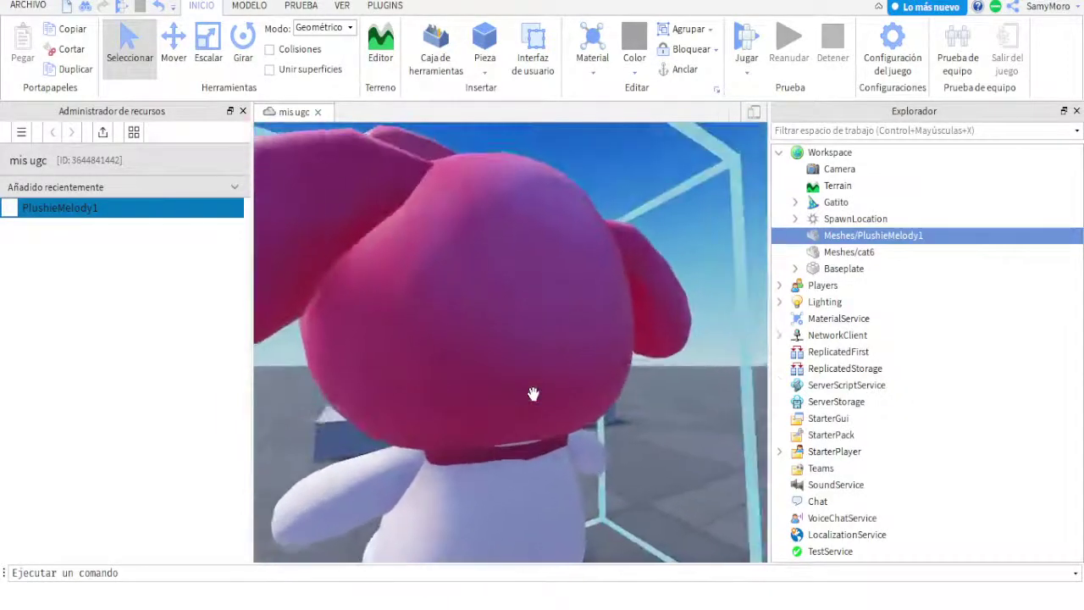
{"action": "scroll", "coordinate": [532, 394], "scroll_direction": "up", "scroll_amount": 2}
{"action": "scroll", "coordinate": [532, 394], "scroll_direction": "up", "scroll_amount": 2}
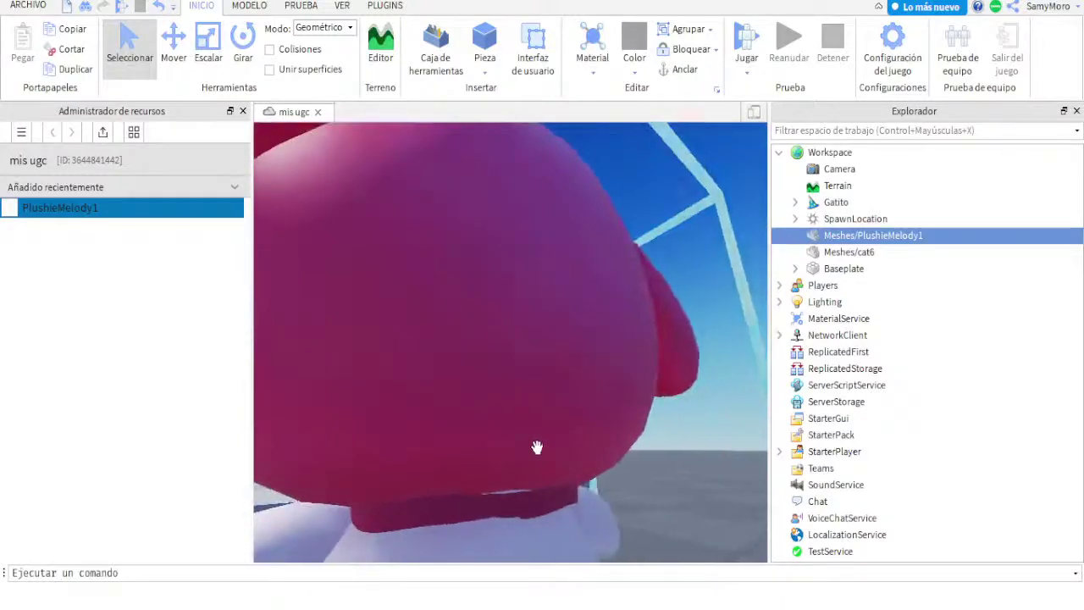
{"action": "scroll", "coordinate": [535, 441], "scroll_direction": "down", "scroll_amount": 2}
{"action": "scroll", "coordinate": [536, 440], "scroll_direction": "down", "scroll_amount": 3}
{"action": "right_click_drag", "start_coordinate": [537, 440], "coordinate": [538, 440]}
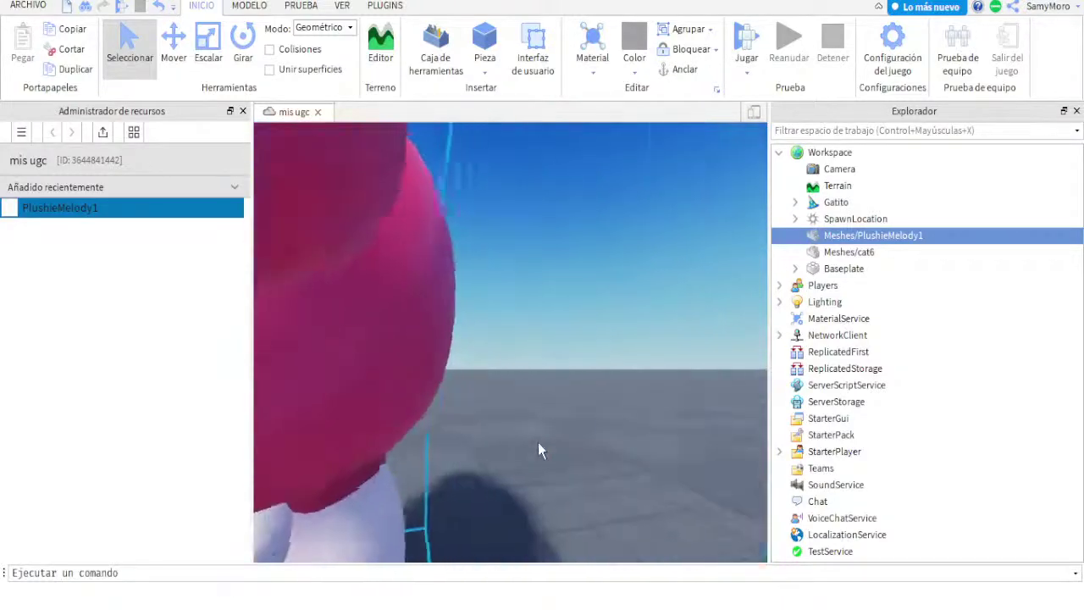
{"action": "scroll", "coordinate": [537, 440], "scroll_direction": "up", "scroll_amount": 3}
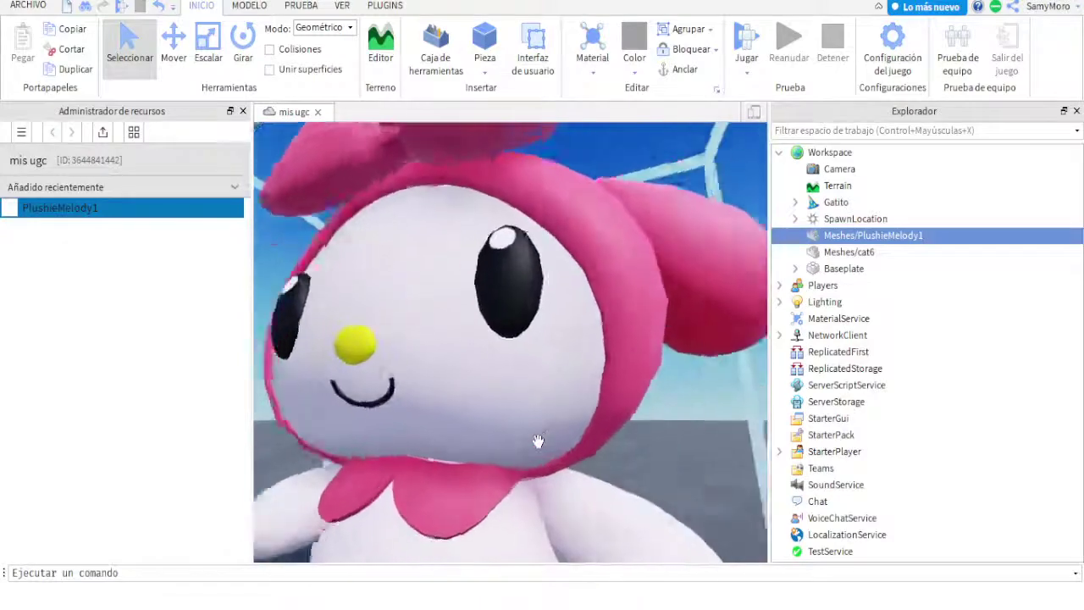
{"action": "scroll", "coordinate": [537, 442], "scroll_direction": "up", "scroll_amount": 2}
{"action": "scroll", "coordinate": [424, 471], "scroll_direction": "down", "scroll_amount": 1}
{"action": "scroll", "coordinate": [424, 471], "scroll_direction": "up", "scroll_amount": 3}
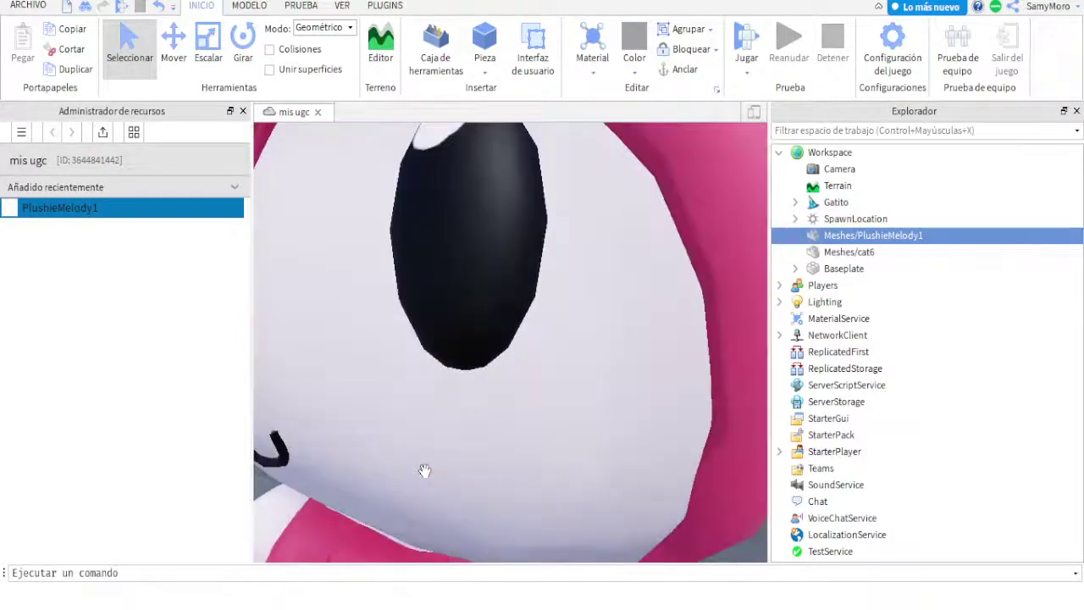
{"action": "scroll", "coordinate": [424, 468], "scroll_direction": "down", "scroll_amount": 3}
{"action": "scroll", "coordinate": [425, 468], "scroll_direction": "up", "scroll_amount": 1}
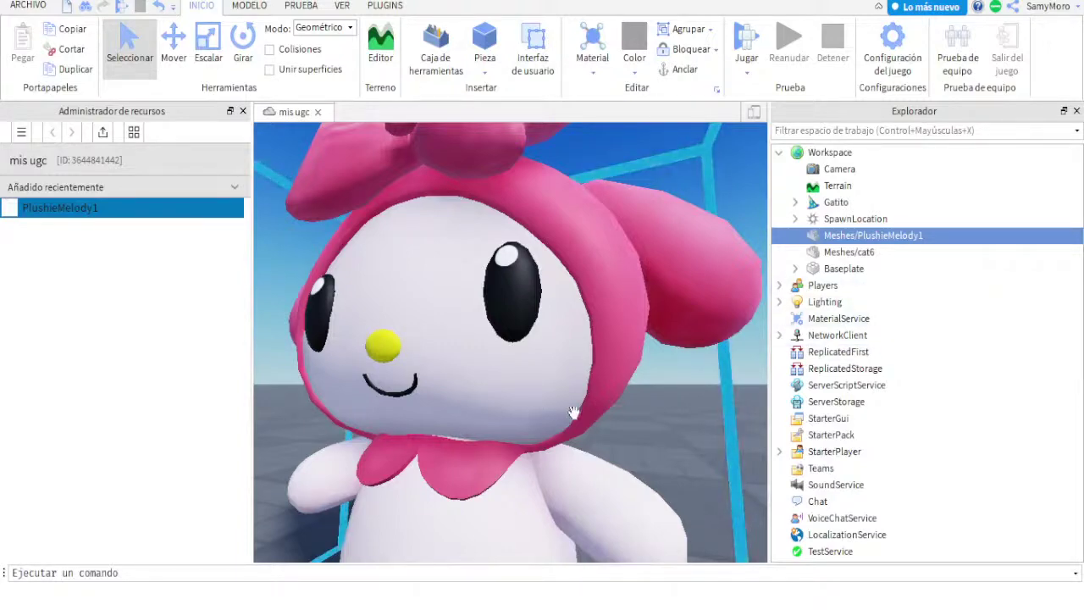
{"action": "right_click_drag", "start_coordinate": [508, 407], "coordinate": [574, 412]}
{"action": "scroll", "coordinate": [573, 412], "scroll_direction": "up", "scroll_amount": 3}
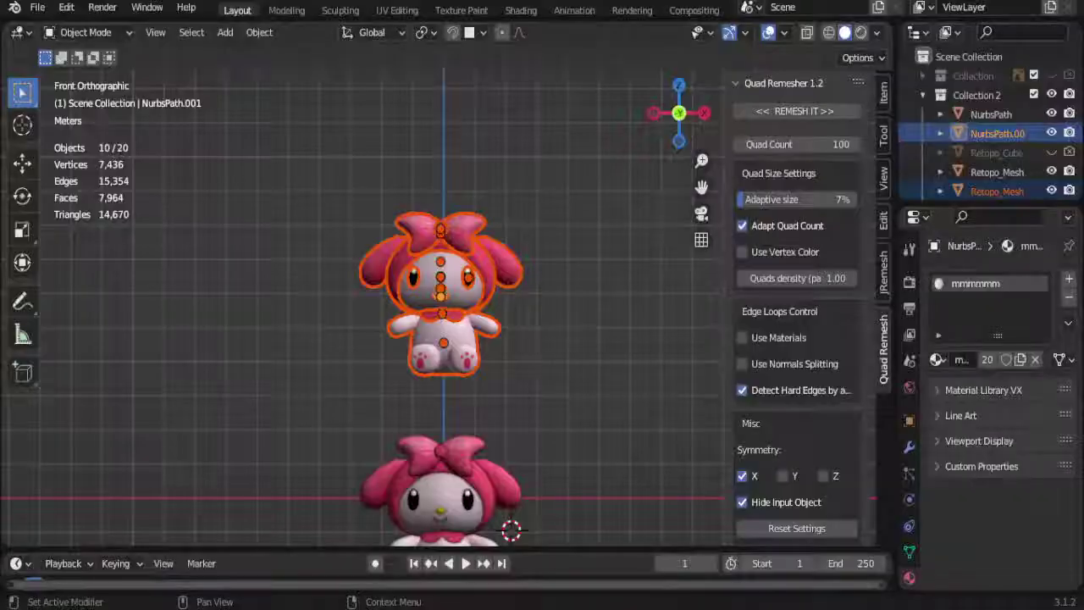
Step: Move a collar rim edge with proportional editing so it hugs the body
{"action": "scroll", "coordinate": [528, 305], "scroll_direction": "up", "scroll_amount": 2}
{"action": "scroll", "coordinate": [534, 314], "scroll_direction": "up", "scroll_amount": 3}
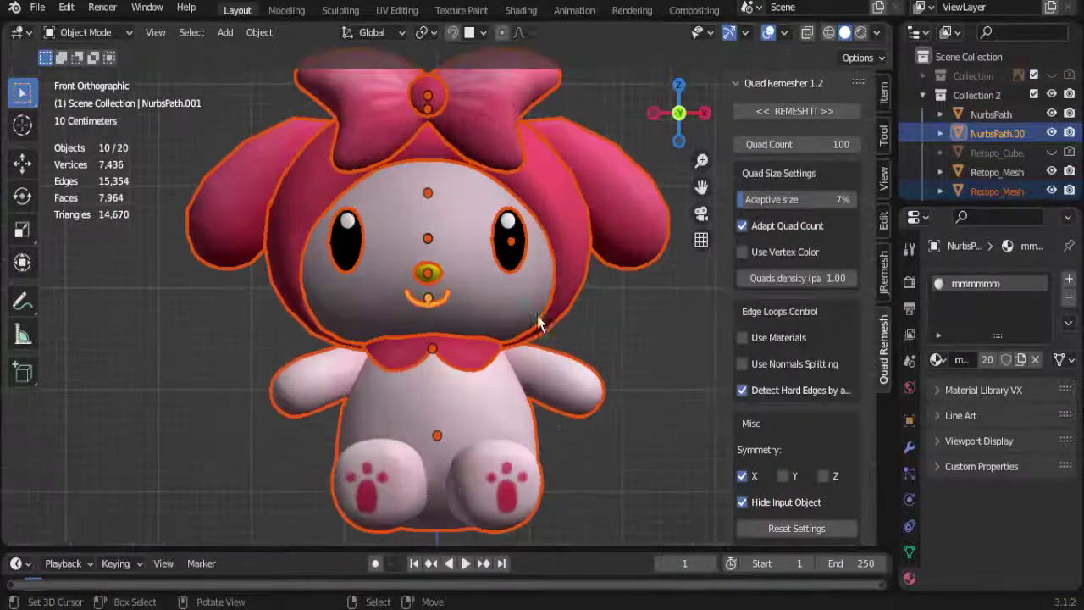
{"action": "mouse_move", "coordinate": [534, 314]}
{"action": "middle_mouse_down"}
{"action": "mouse_move", "coordinate": [624, 358]}
{"action": "mouse_move", "coordinate": [432, 349]}
{"action": "mouse_move", "coordinate": [329, 330]}
{"action": "mouse_move", "coordinate": [514, 385]}
{"action": "mouse_move", "coordinate": [579, 375]}
{"action": "mouse_move", "coordinate": [473, 380]}
{"action": "middle_mouse_up"}
{"action": "left_click", "coordinate": [519, 382]}
{"action": "key", "text": "Tab"}
{"action": "left_click", "coordinate": [487, 370]}
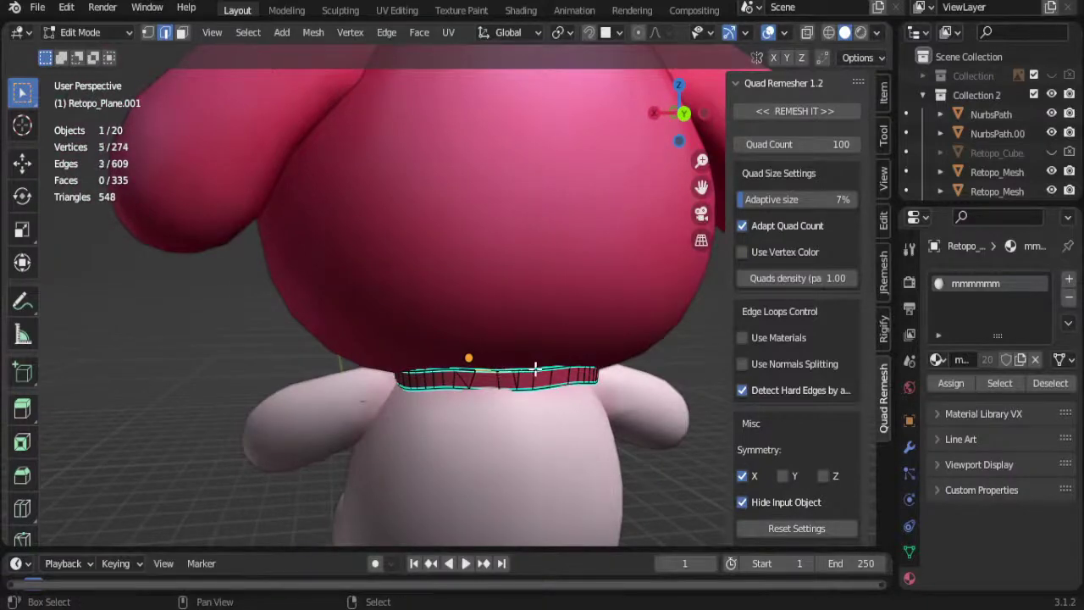
{"action": "middle_click_drag", "start_coordinate": [503, 380], "coordinate": [603, 378]}
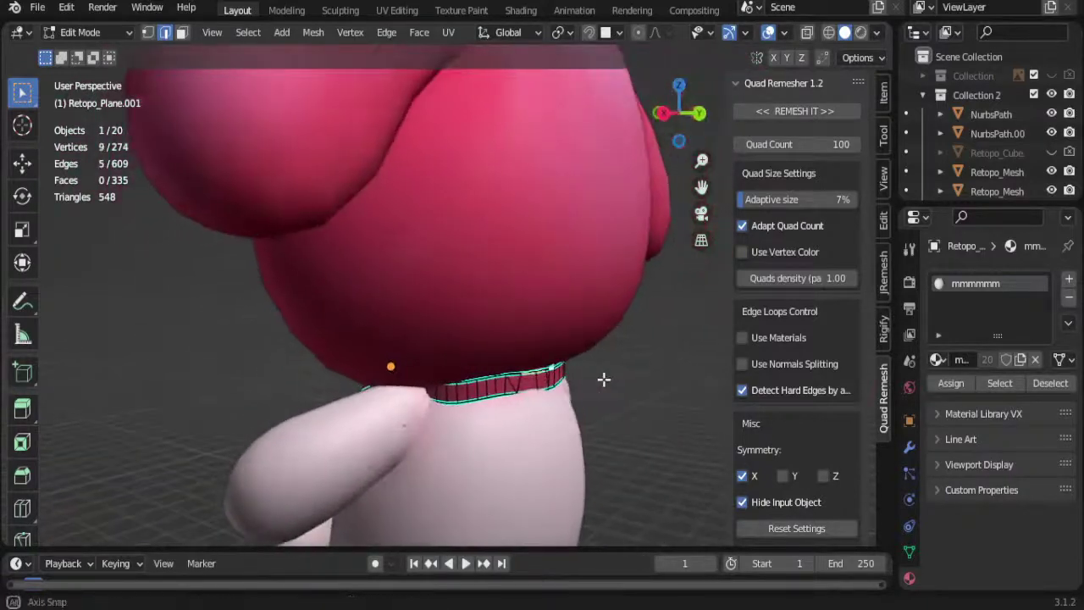
{"action": "left_click", "coordinate": [638, 33]}
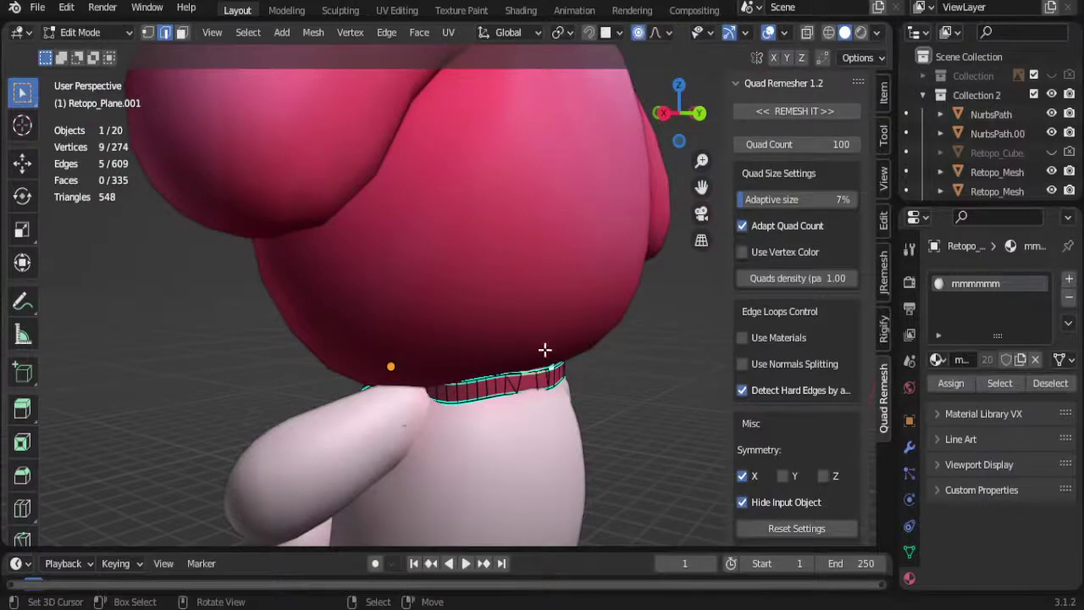
{"action": "key", "text": "g"}
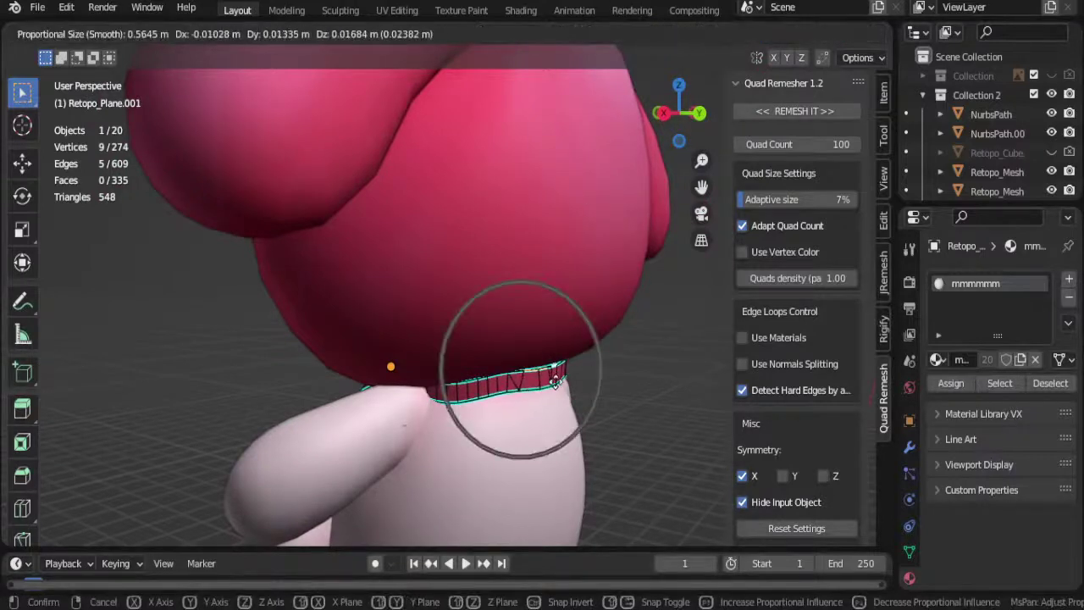
{"action": "scroll", "coordinate": [550, 383], "scroll_direction": "up", "scroll_amount": 1}
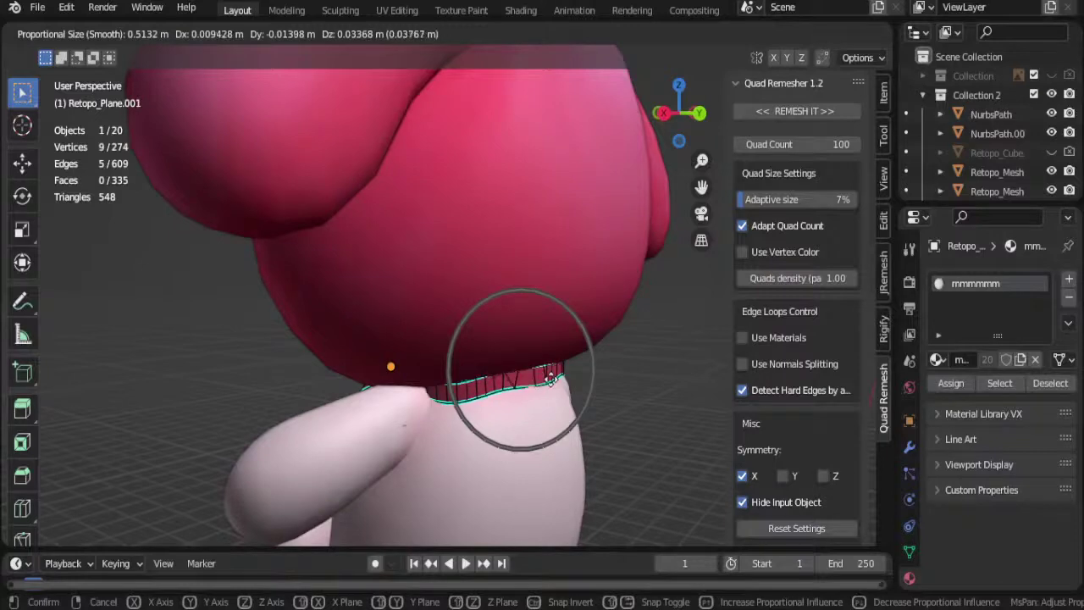
{"action": "left_click", "coordinate": [550, 379]}
Step: Pull the collar vertices near the chin in against the neck
{"action": "mouse_move", "coordinate": [550, 378]}
{"action": "middle_mouse_down"}
{"action": "mouse_move", "coordinate": [485, 382]}
{"action": "mouse_move", "coordinate": [593, 398]}
{"action": "mouse_move", "coordinate": [642, 392]}
{"action": "mouse_move", "coordinate": [514, 406]}
{"action": "mouse_move", "coordinate": [610, 407]}
{"action": "mouse_move", "coordinate": [508, 386]}
{"action": "mouse_move", "coordinate": [552, 392]}
{"action": "mouse_move", "coordinate": [593, 369]}
{"action": "mouse_move", "coordinate": [629, 398]}
{"action": "mouse_move", "coordinate": [405, 393]}
{"action": "mouse_move", "coordinate": [464, 420]}
{"action": "mouse_move", "coordinate": [478, 397]}
{"action": "mouse_move", "coordinate": [470, 394]}
{"action": "middle_mouse_up"}
{"action": "key", "text": "Tab"}
{"action": "key", "text": "Tab"}
{"action": "key", "text": "g"}
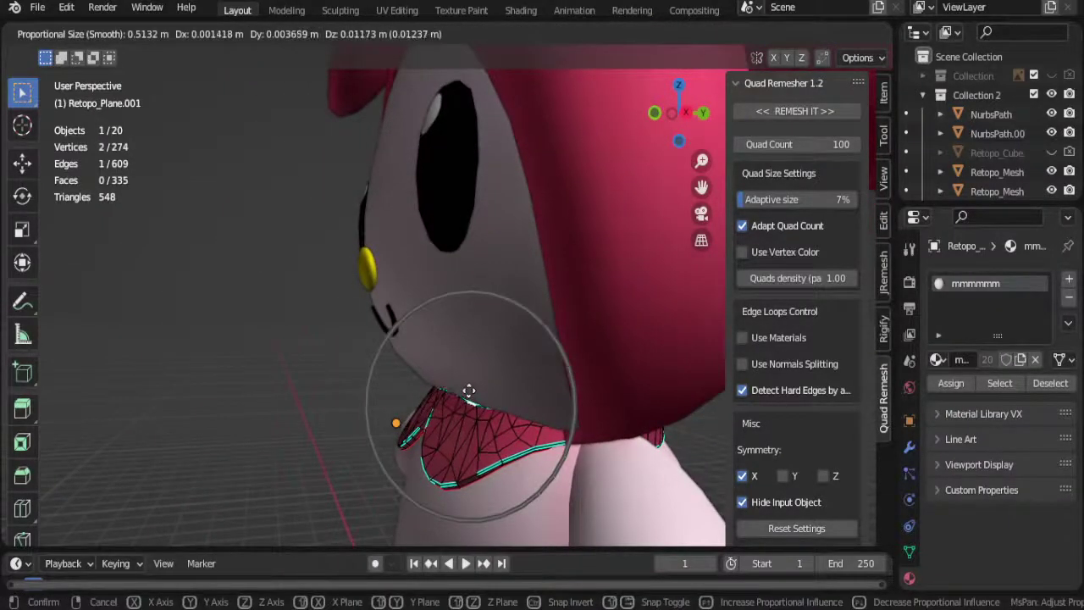
{"action": "scroll", "coordinate": [468, 390], "scroll_direction": "up", "scroll_amount": 3}
{"action": "left_click", "coordinate": [470, 389]}
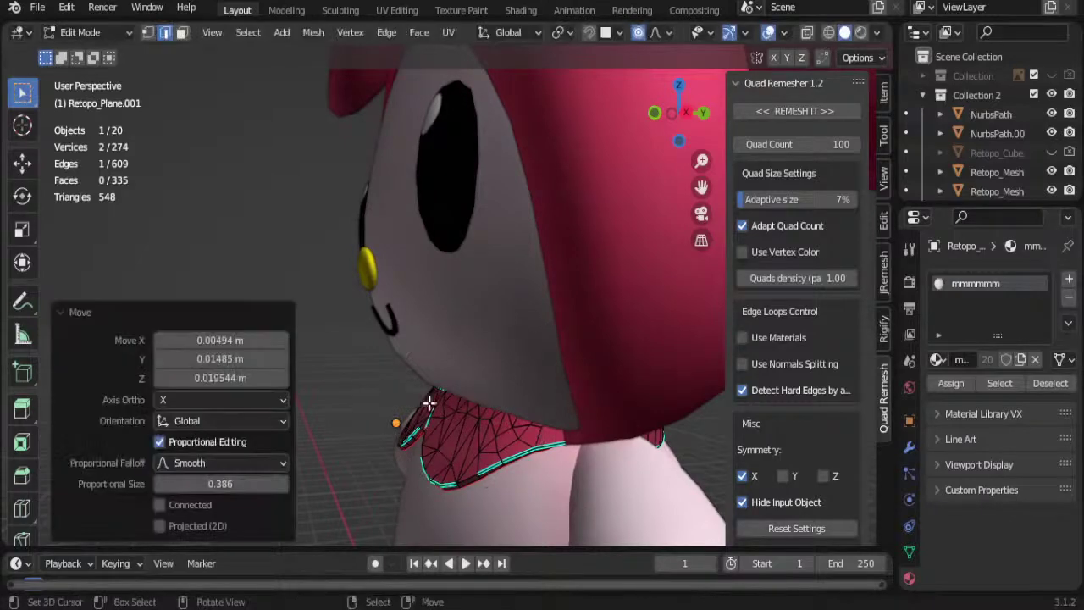
{"action": "mouse_move", "coordinate": [430, 398]}
{"action": "middle_mouse_down"}
{"action": "mouse_move", "coordinate": [610, 394]}
{"action": "mouse_move", "coordinate": [443, 424]}
{"action": "mouse_move", "coordinate": [527, 466]}
{"action": "mouse_move", "coordinate": [433, 415]}
{"action": "middle_mouse_up"}
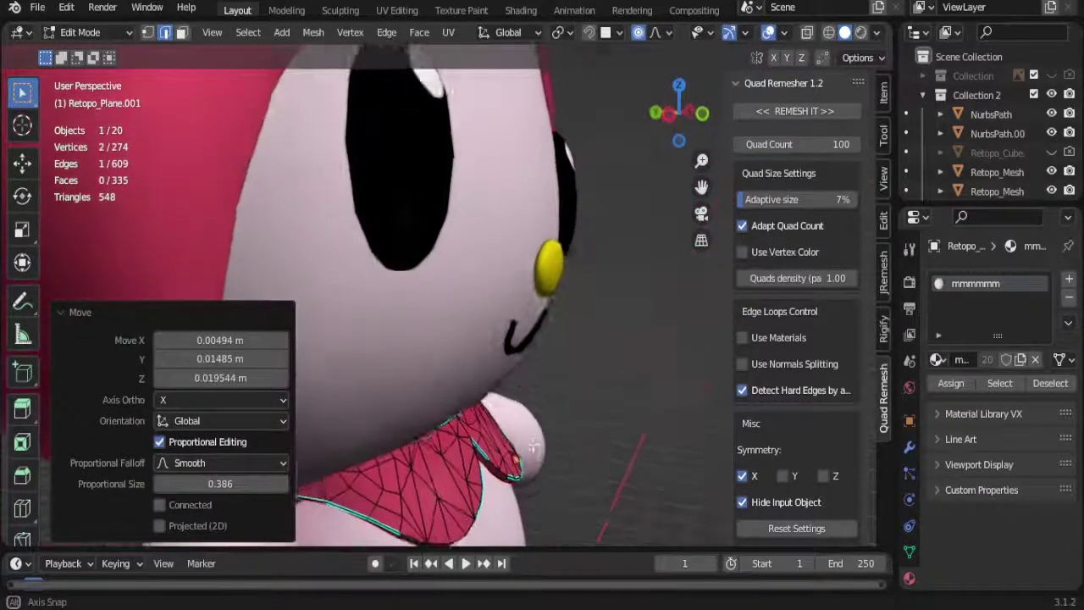
{"action": "left_click", "coordinate": [476, 432]}
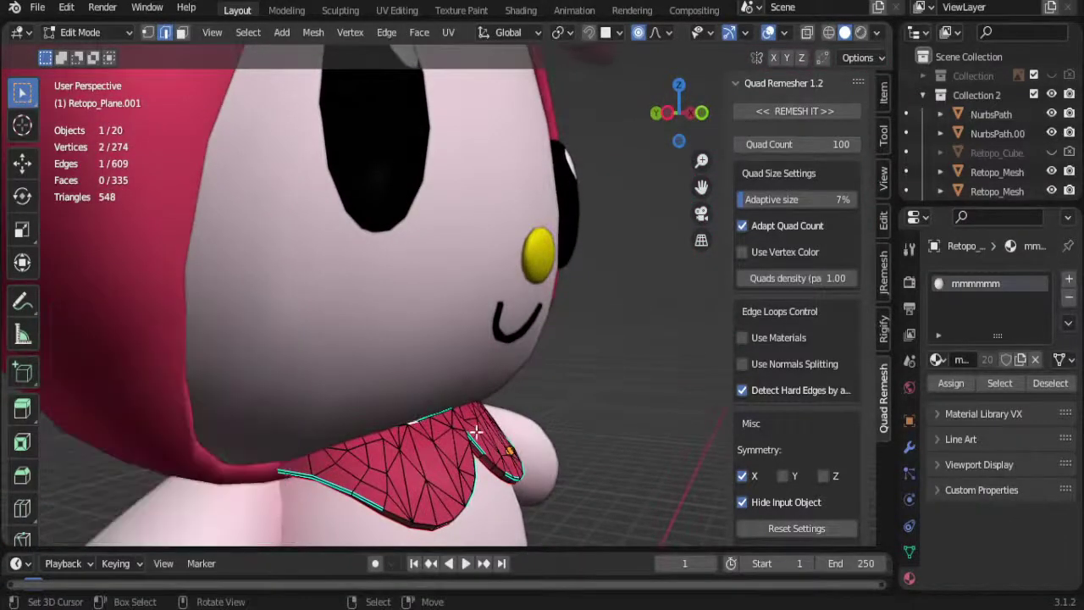
Step: Tuck the collar tip against the body, then return to Object Mode in front view
{"action": "key", "text": "g"}
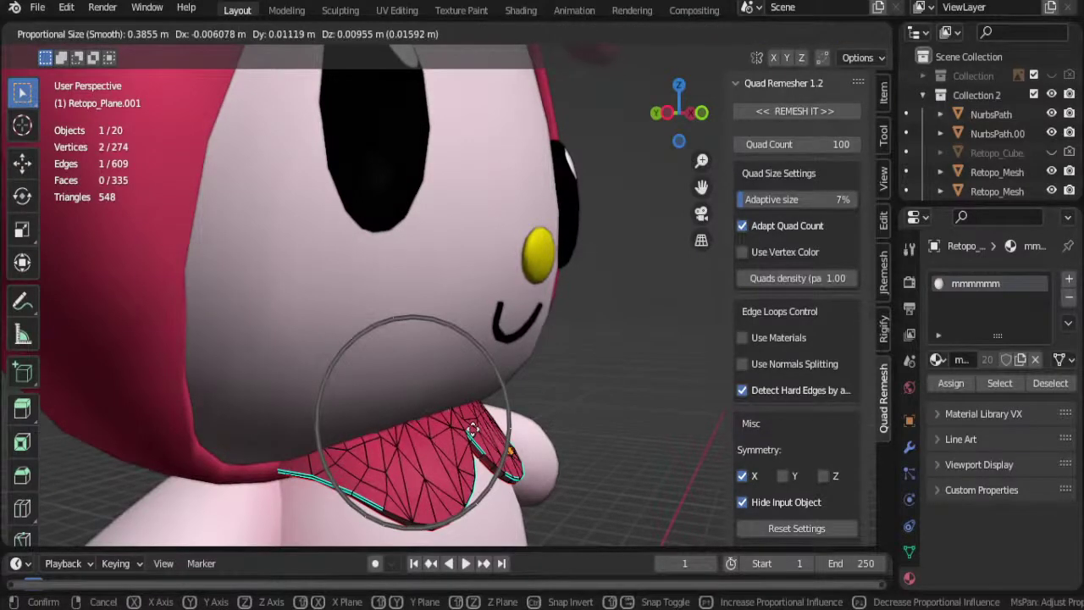
{"action": "left_click", "coordinate": [478, 441]}
{"action": "middle_click_drag", "start_coordinate": [478, 440], "coordinate": [440, 441]}
{"action": "scroll", "coordinate": [440, 440], "scroll_direction": "down", "scroll_amount": 3}
{"action": "key", "text": "Tab"}
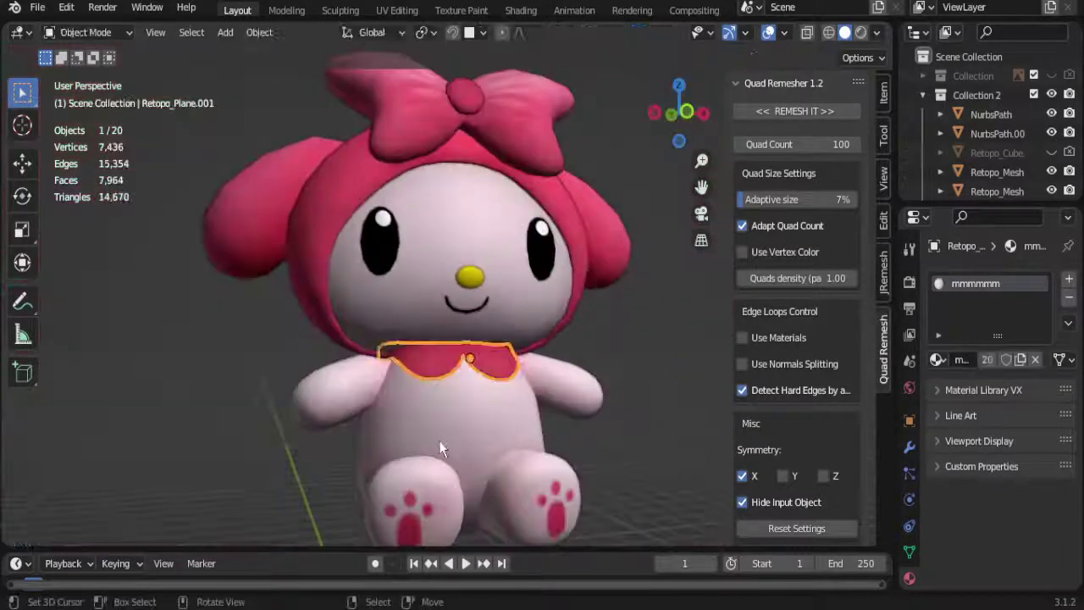
{"action": "scroll", "coordinate": [494, 466], "scroll_direction": "up", "scroll_amount": 2}
{"action": "scroll", "coordinate": [493, 466], "scroll_direction": "down", "scroll_amount": 2}
{"action": "key", "text": "KP_1"}
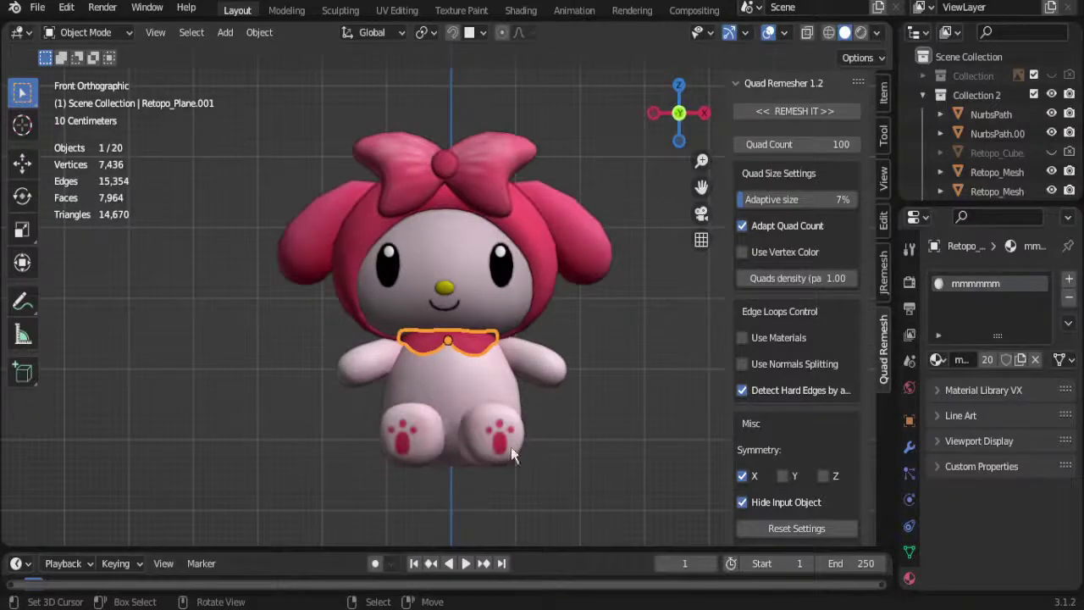
Step: Box-select all the plushie parts and save the project as plushie2.blend
{"action": "left_click_drag", "start_coordinate": [258, 121], "coordinate": [611, 499]}
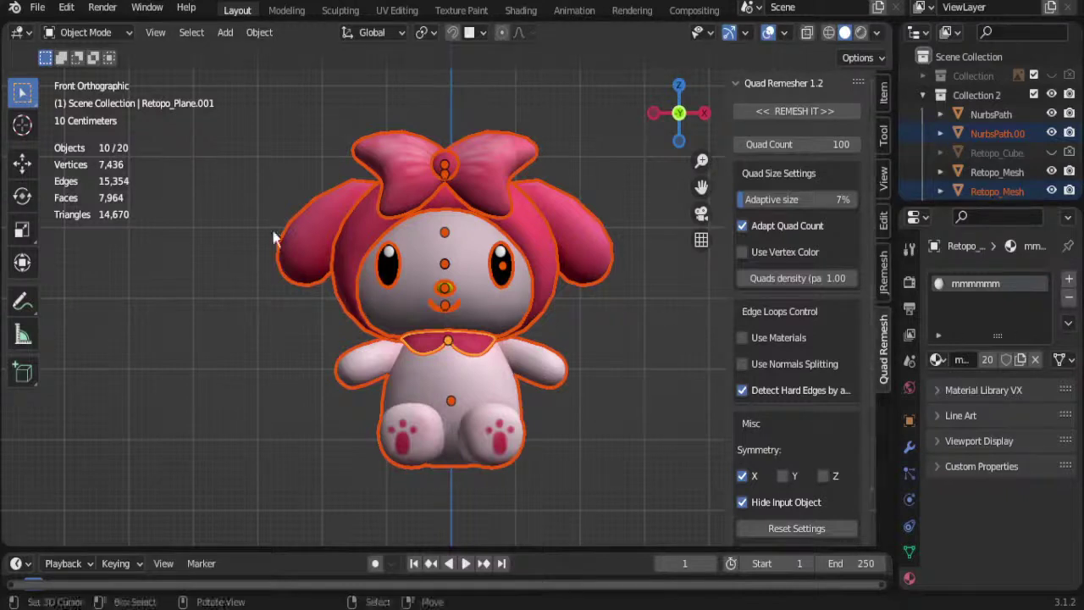
{"action": "left_click", "coordinate": [33, 15]}
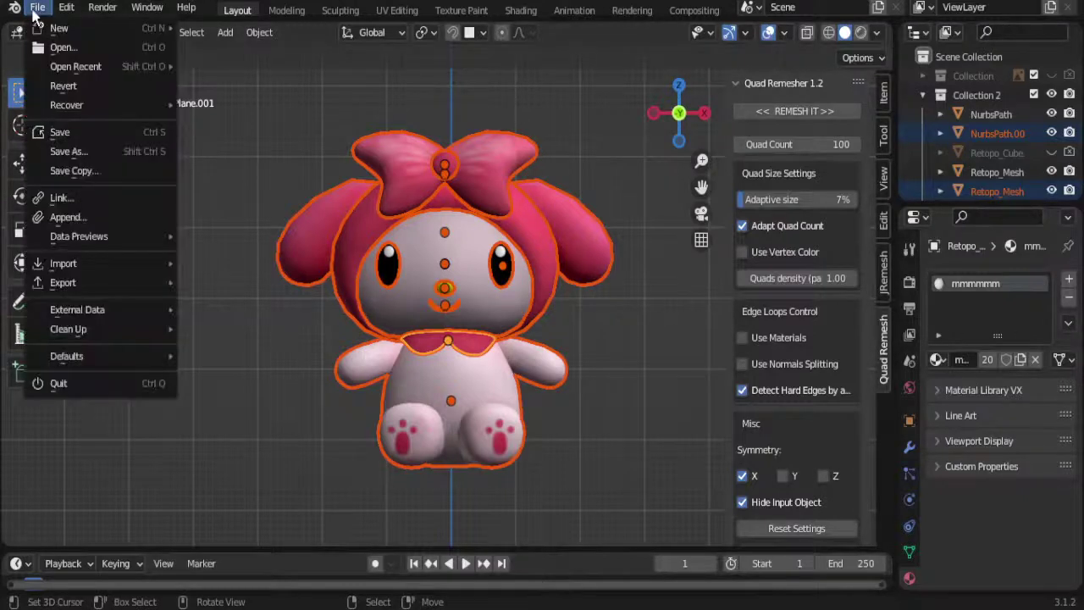
{"action": "left_click", "coordinate": [102, 129]}
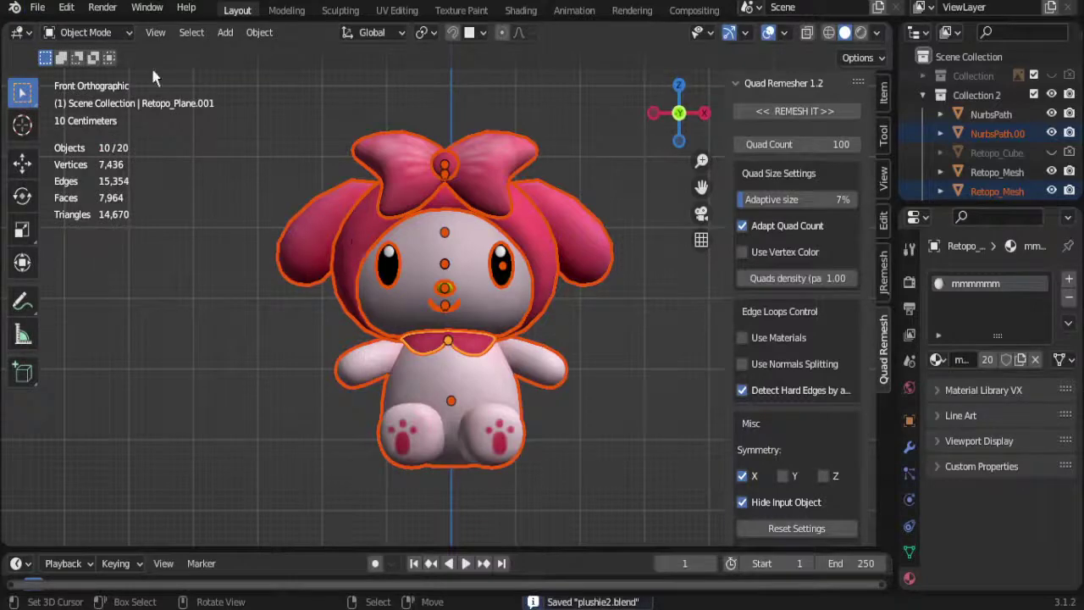
Step: Export the selected parts as Wavefront OBJ PlushieMelody1.obj
{"action": "left_click", "coordinate": [48, 11]}
{"action": "mouse_move", "coordinate": [63, 282]}
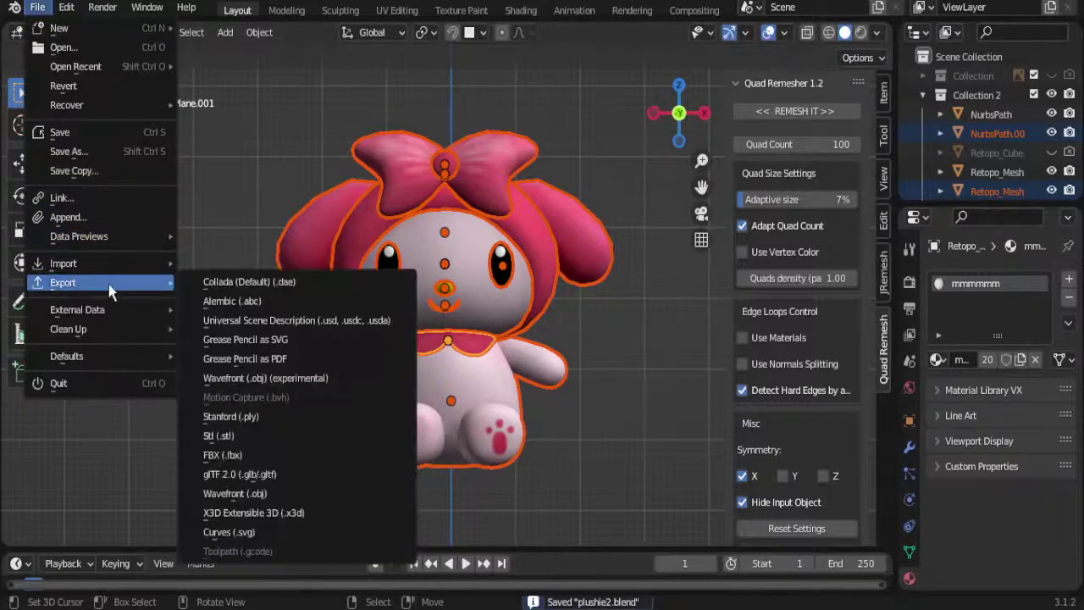
{"action": "left_click", "coordinate": [241, 493]}
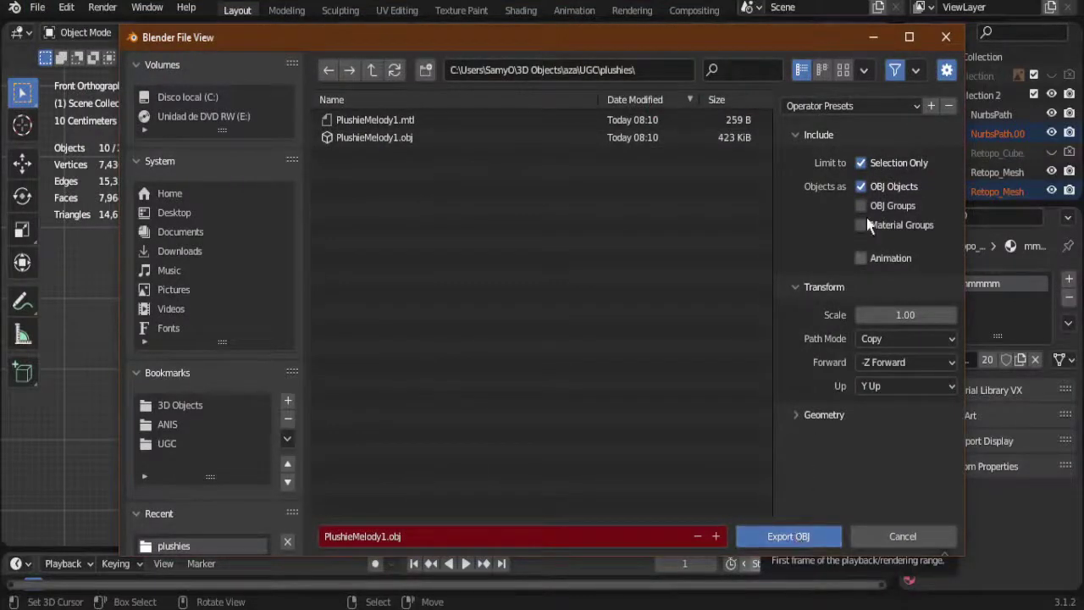
{"action": "left_click", "coordinate": [777, 542]}
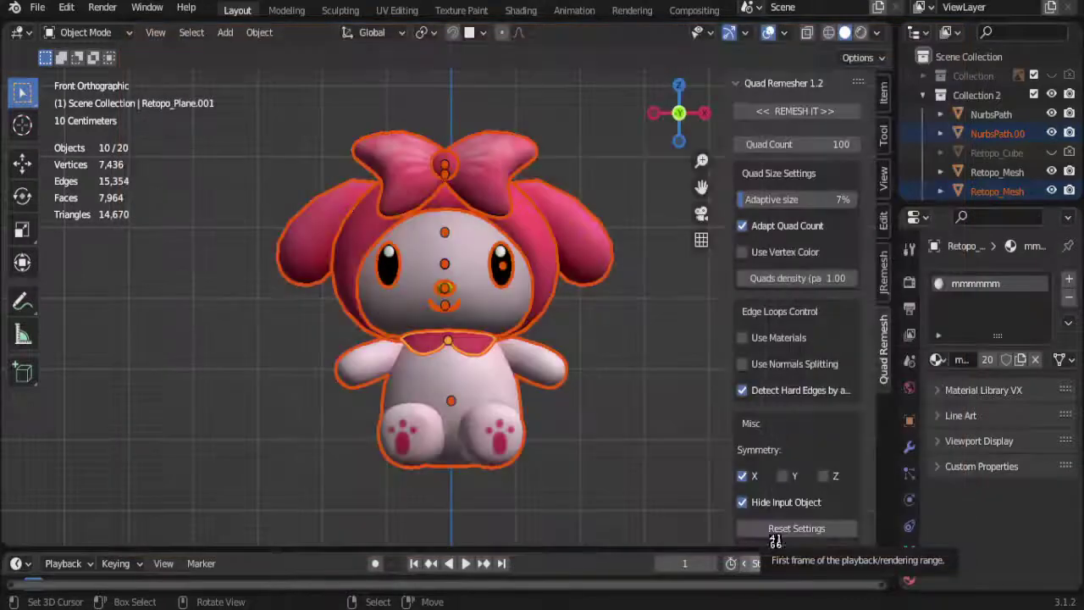
Step: Switch to the Texture Paint workspace and look over the plushie
{"action": "left_click", "coordinate": [445, 12]}
{"action": "scroll", "coordinate": [258, 367], "scroll_direction": "down", "scroll_amount": 2}
{"action": "scroll", "coordinate": [279, 380], "scroll_direction": "down", "scroll_amount": 2}
{"action": "scroll", "coordinate": [335, 403], "scroll_direction": "down", "scroll_amount": 2}
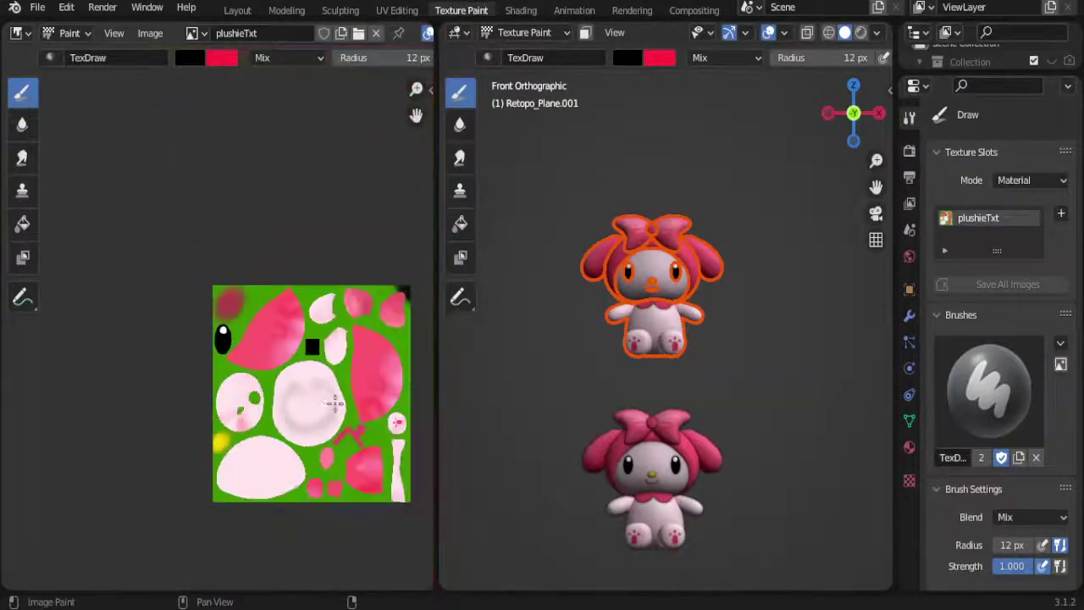
{"action": "scroll", "coordinate": [334, 403], "scroll_direction": "up", "scroll_amount": 2}
{"action": "scroll", "coordinate": [276, 352], "scroll_direction": "up", "scroll_amount": 3}
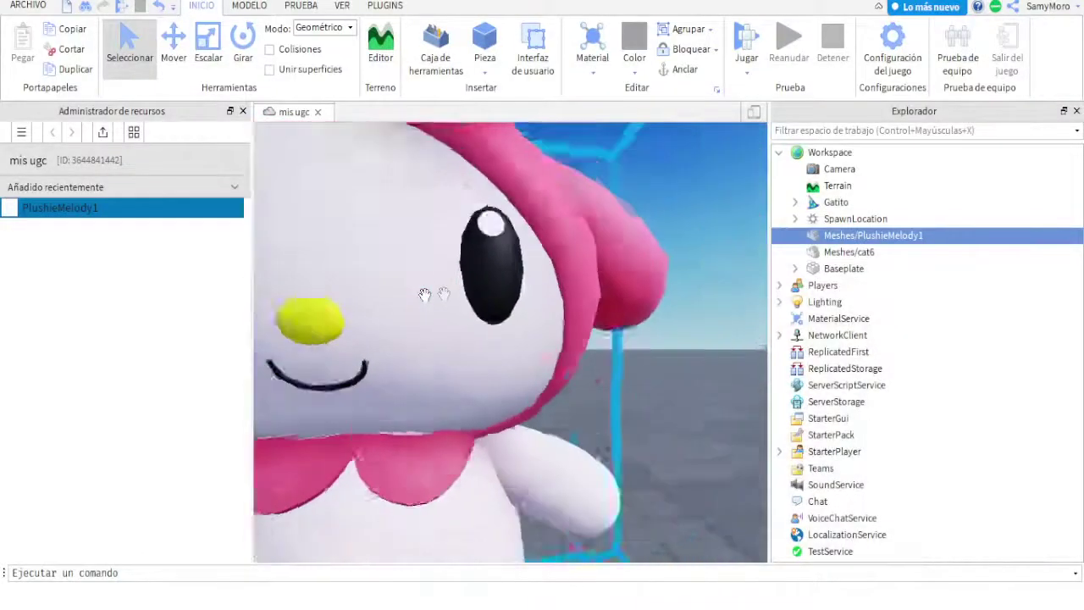
Step: Re-import PlushieMelody1.obj with the default mesh options and close the import summary
{"action": "left_click", "coordinate": [102, 135]}
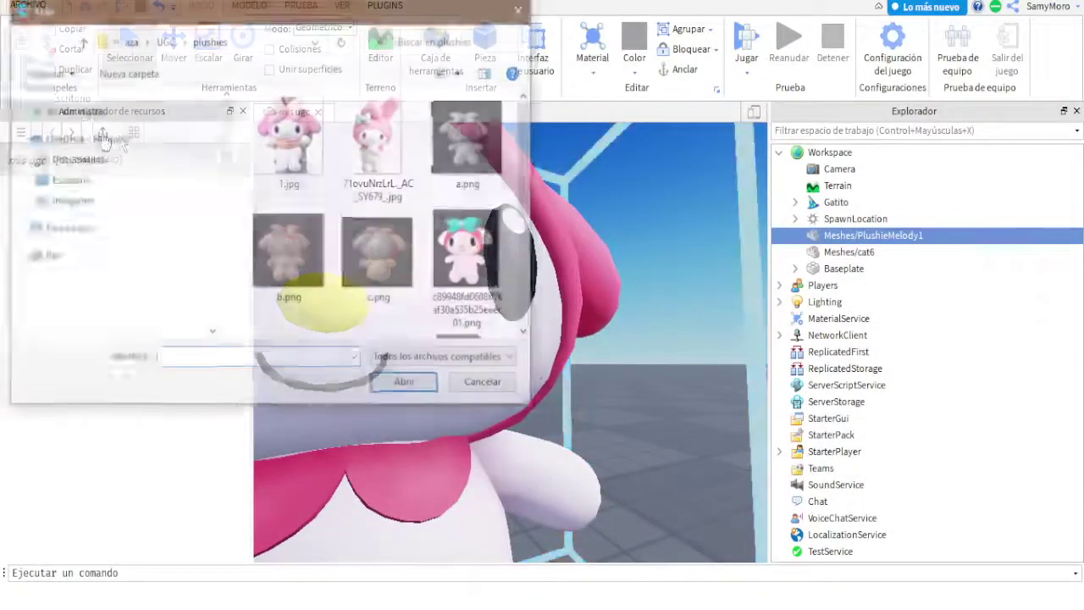
{"action": "scroll", "coordinate": [416, 262], "scroll_direction": "down", "scroll_amount": 3}
{"action": "left_click", "coordinate": [471, 177]}
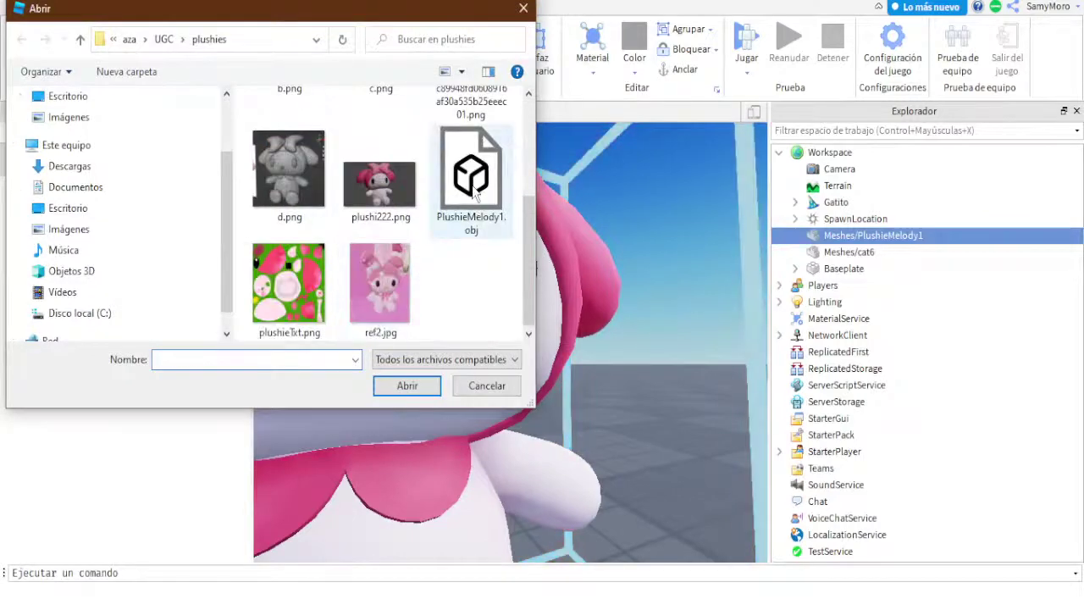
{"action": "left_click", "coordinate": [408, 391]}
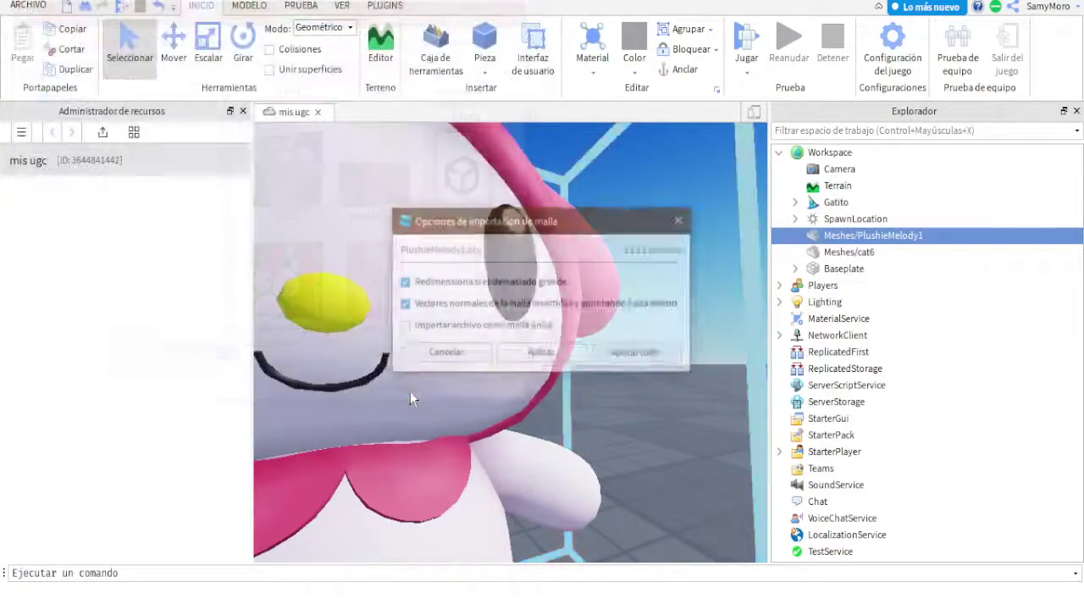
{"action": "left_click", "coordinate": [621, 364]}
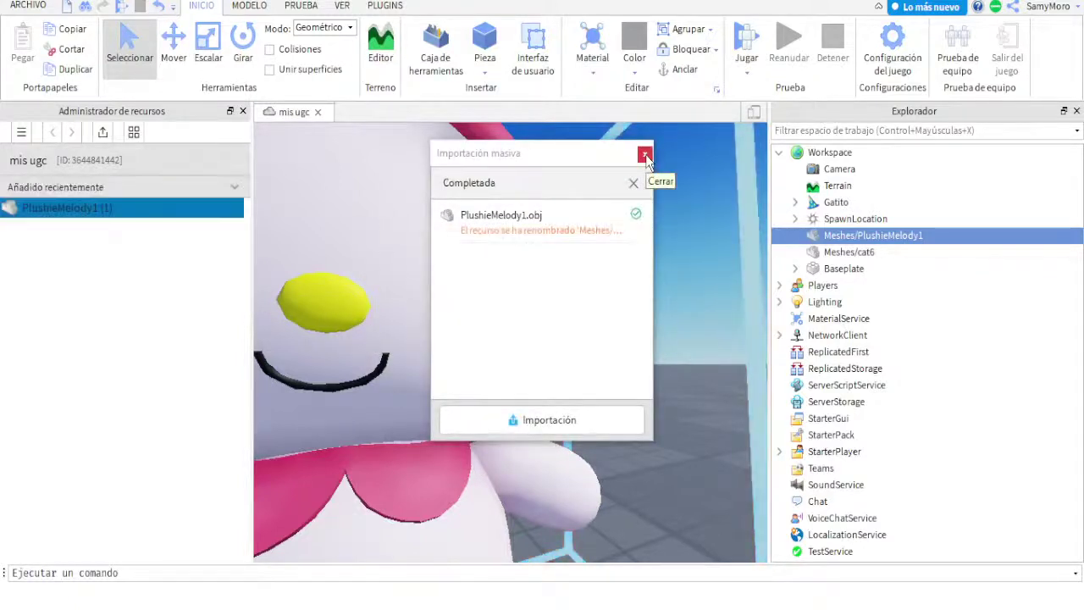
{"action": "left_click", "coordinate": [645, 156]}
Step: Insert the PlushieMelody1 asset into the scene and zoom out to see the textured plush
{"action": "right_click", "coordinate": [73, 211]}
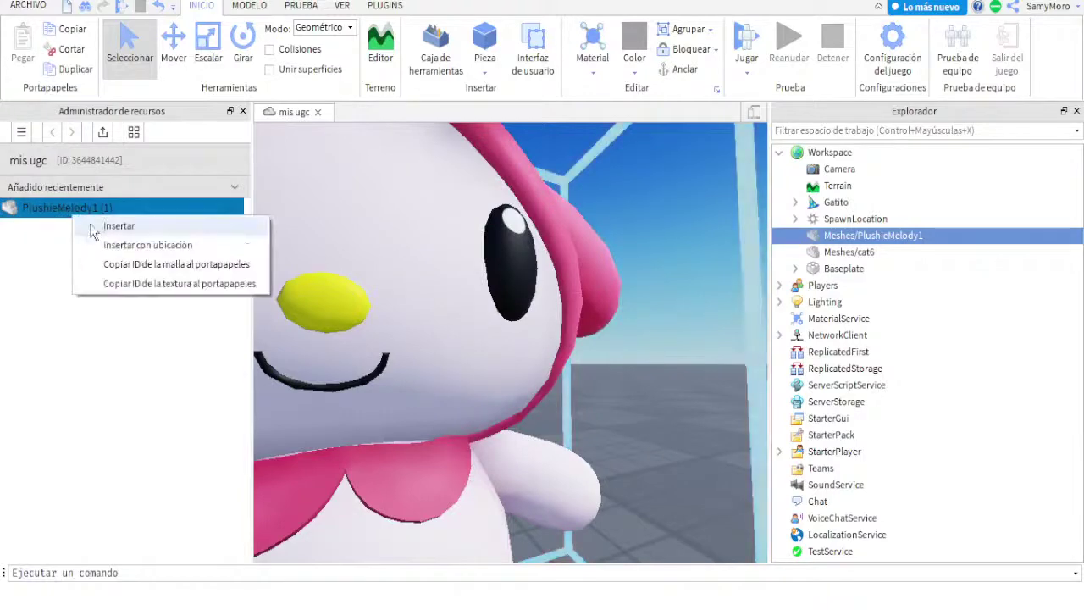
{"action": "left_click", "coordinate": [110, 265]}
{"action": "scroll", "coordinate": [445, 324], "scroll_direction": "down", "scroll_amount": 2}
{"action": "scroll", "coordinate": [445, 323], "scroll_direction": "down", "scroll_amount": 1}
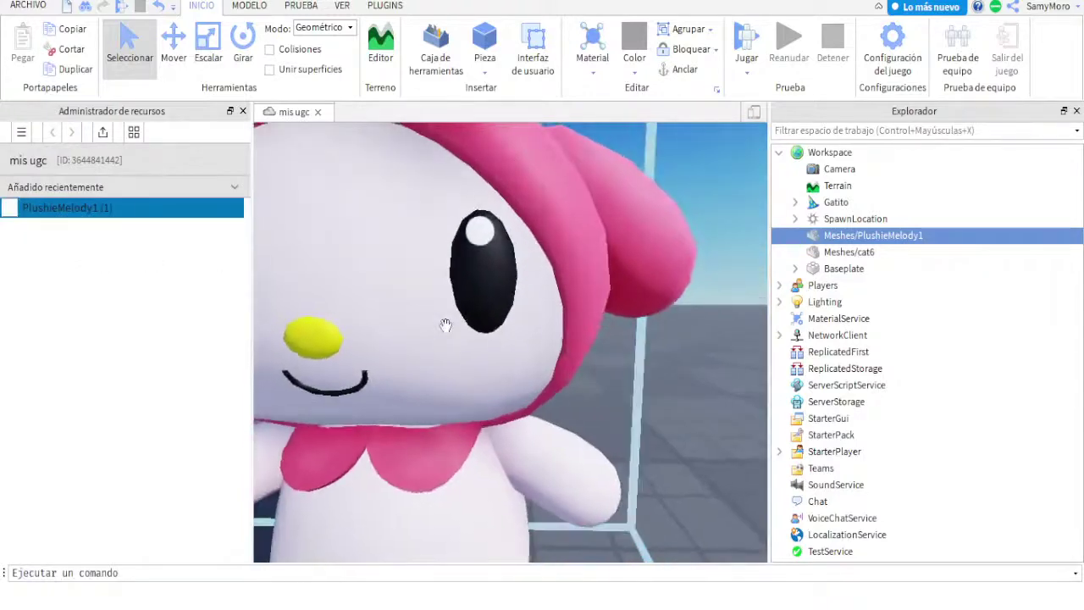
{"action": "scroll", "coordinate": [445, 324], "scroll_direction": "down", "scroll_amount": 3}
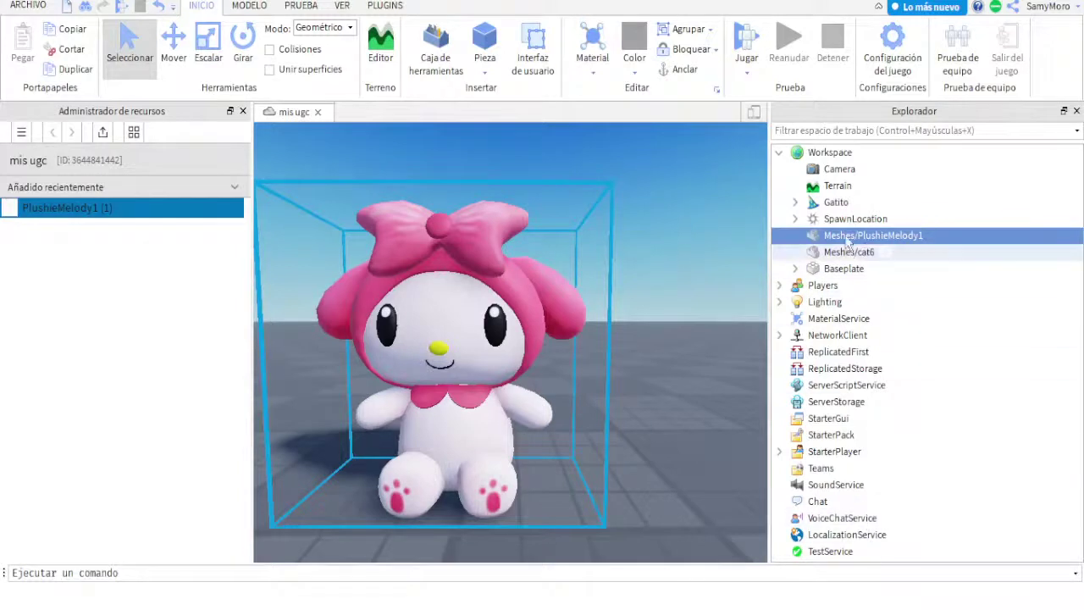
{"action": "left_click", "coordinate": [342, 7]}
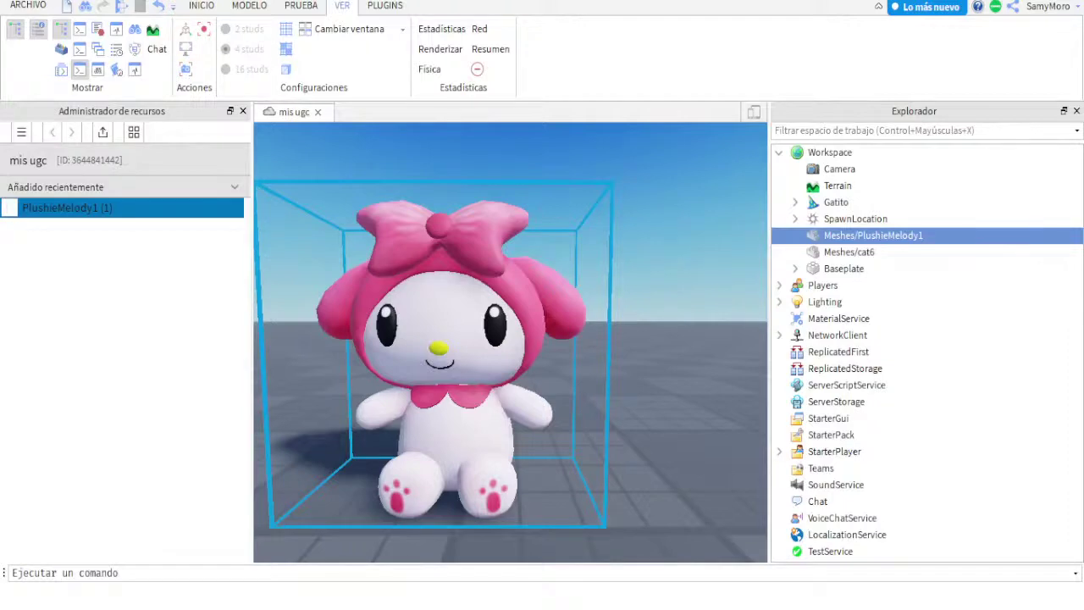
{"action": "mouse_move", "coordinate": [768, 213]}
{"action": "left_mouse_down"}
{"action": "mouse_move", "coordinate": [889, 148]}
{"action": "mouse_move", "coordinate": [919, 406]}
{"action": "left_mouse_up"}
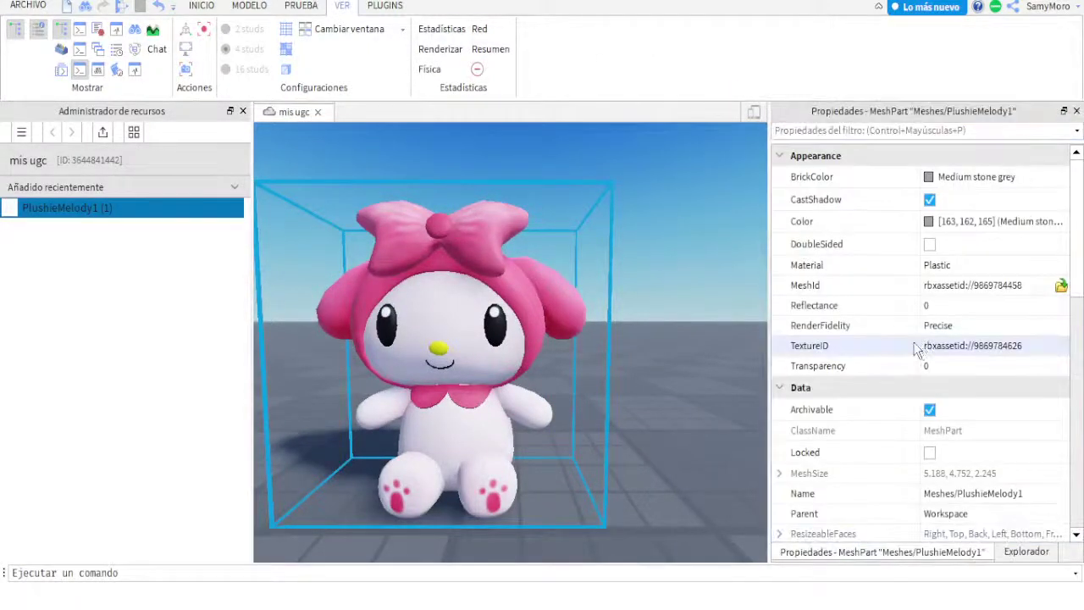
{"action": "left_click", "coordinate": [992, 288]}
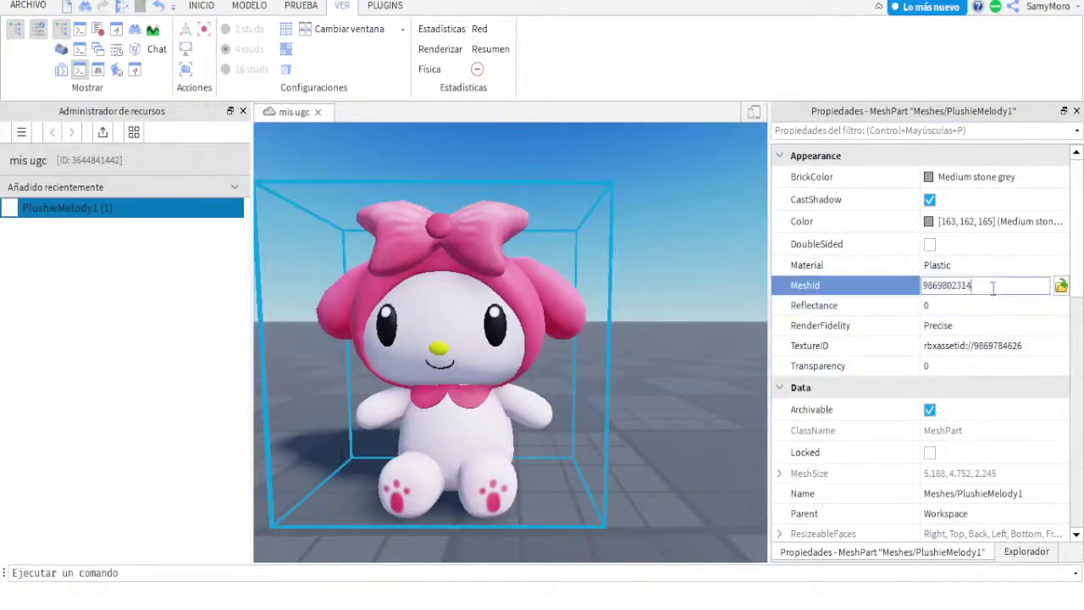
{"action": "key", "text": "Return"}
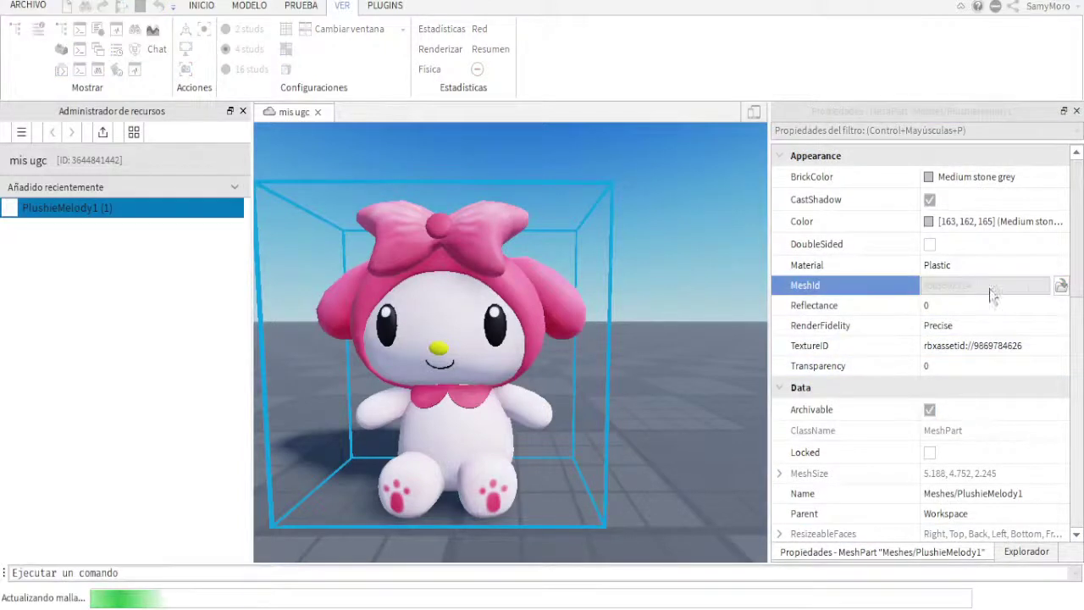
{"action": "right_click_drag", "start_coordinate": [602, 460], "coordinate": [551, 423]}
{"action": "scroll", "coordinate": [551, 423], "scroll_direction": "up", "scroll_amount": 2}
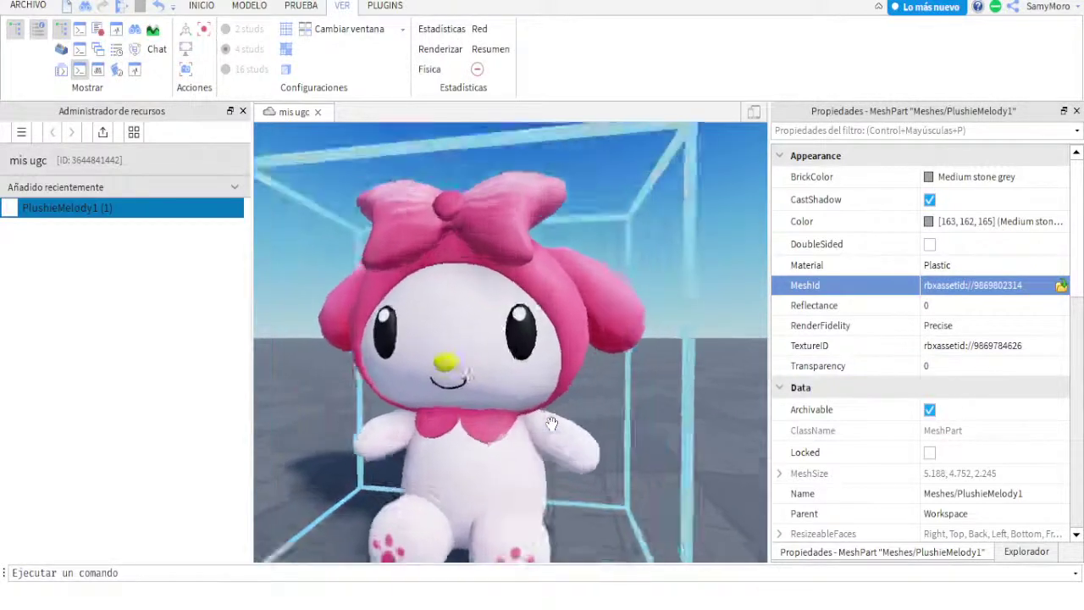
{"action": "scroll", "coordinate": [551, 425], "scroll_direction": "up", "scroll_amount": 2}
{"action": "scroll", "coordinate": [551, 428], "scroll_direction": "up", "scroll_amount": 2}
{"action": "scroll", "coordinate": [551, 431], "scroll_direction": "up", "scroll_amount": 2}
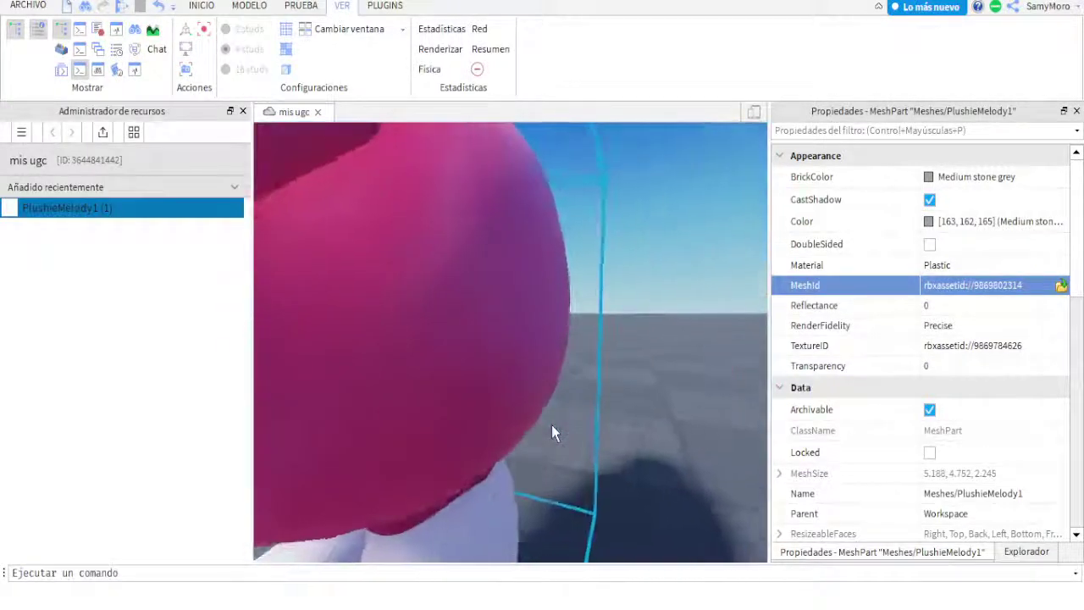
{"action": "scroll", "coordinate": [551, 426], "scroll_direction": "down", "scroll_amount": 3}
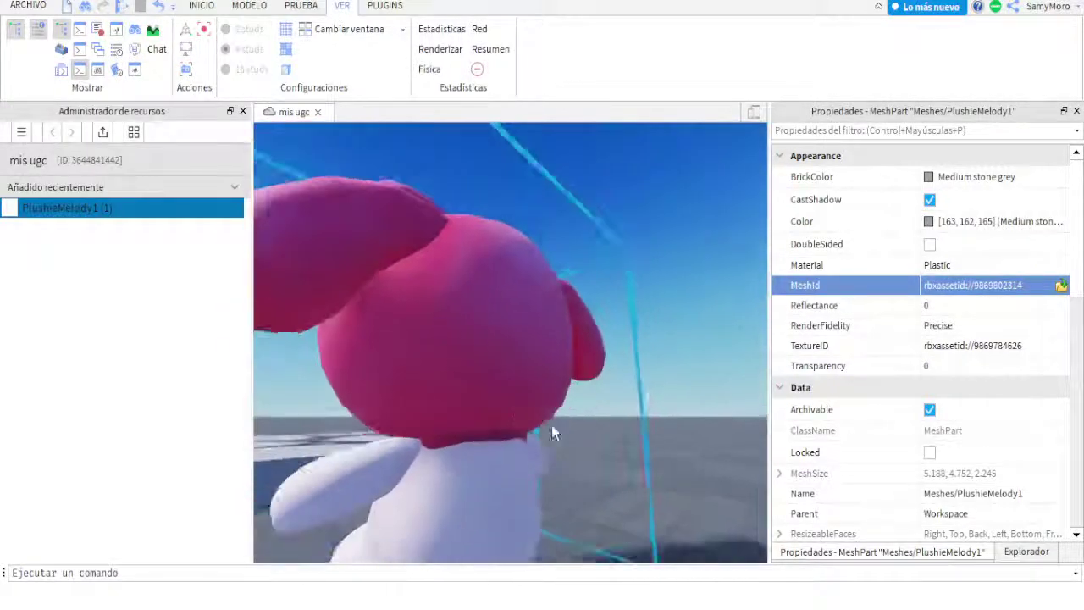
{"action": "scroll", "coordinate": [551, 426], "scroll_direction": "down", "scroll_amount": 2}
{"action": "mouse_move", "coordinate": [551, 426]}
{"action": "right_mouse_down"}
{"action": "mouse_move", "coordinate": [563, 426]}
{"action": "mouse_move", "coordinate": [551, 423]}
{"action": "right_mouse_up"}
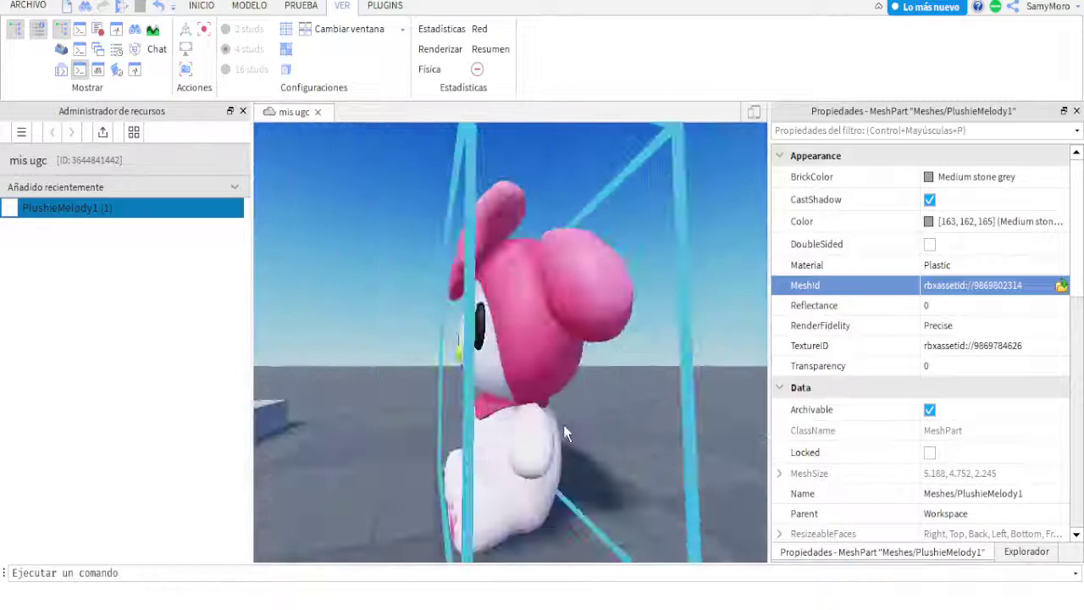
{"action": "scroll", "coordinate": [552, 424], "scroll_direction": "up", "scroll_amount": 2}
{"action": "scroll", "coordinate": [551, 424], "scroll_direction": "down", "scroll_amount": 2}
{"action": "scroll", "coordinate": [551, 423], "scroll_direction": "up", "scroll_amount": 2}
{"action": "scroll", "coordinate": [551, 423], "scroll_direction": "down", "scroll_amount": 2}
{"action": "scroll", "coordinate": [551, 424], "scroll_direction": "up", "scroll_amount": 2}
{"action": "scroll", "coordinate": [551, 423], "scroll_direction": "up", "scroll_amount": 2}
{"action": "scroll", "coordinate": [552, 423], "scroll_direction": "down", "scroll_amount": 3}
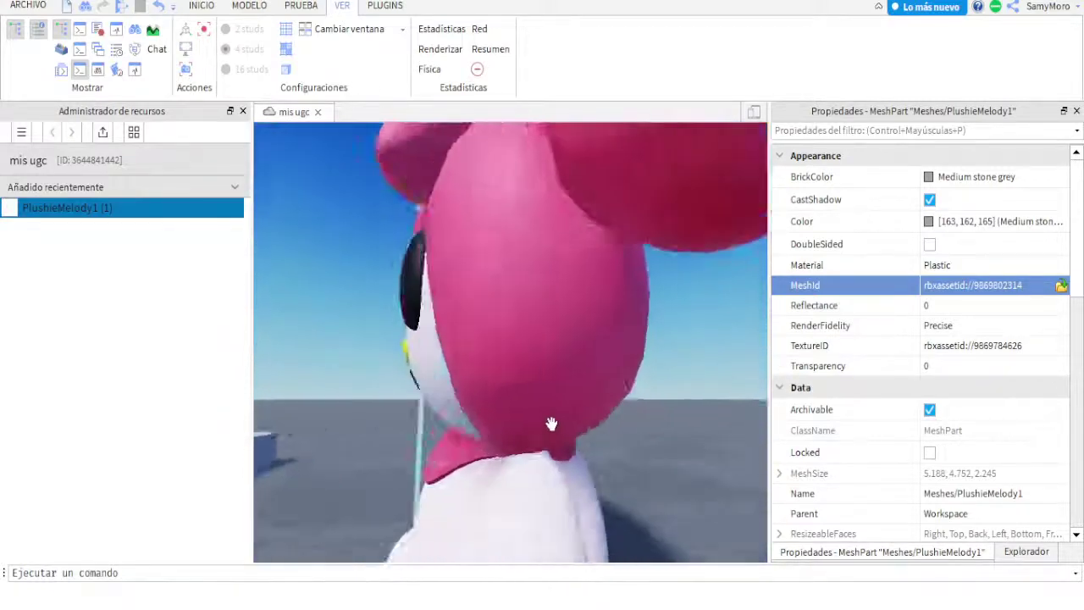
{"action": "scroll", "coordinate": [551, 423], "scroll_direction": "down", "scroll_amount": 4}
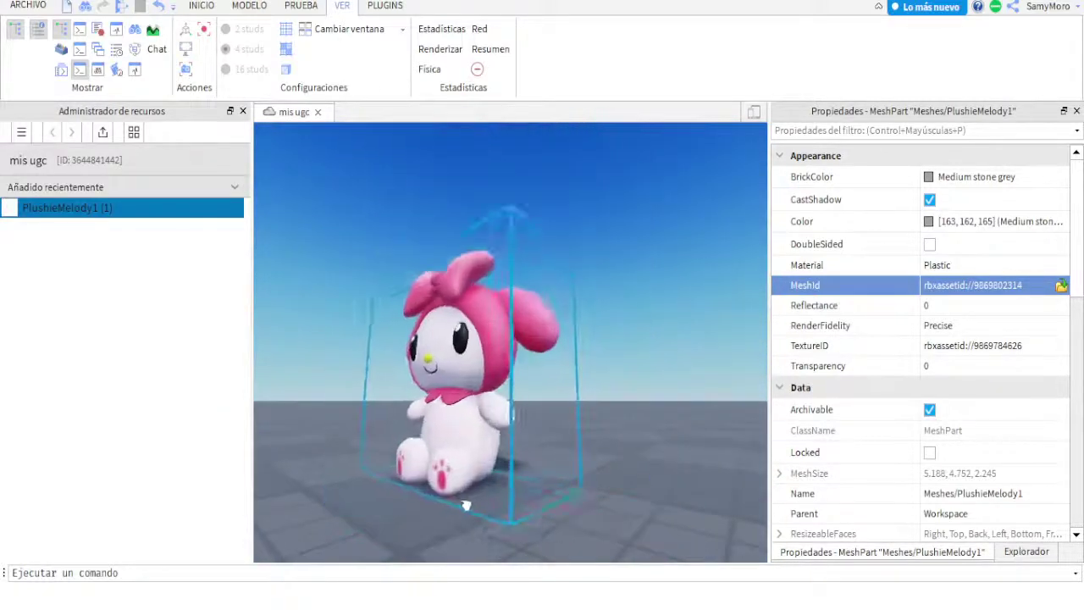
{"action": "scroll", "coordinate": [465, 506], "scroll_direction": "up", "scroll_amount": 3}
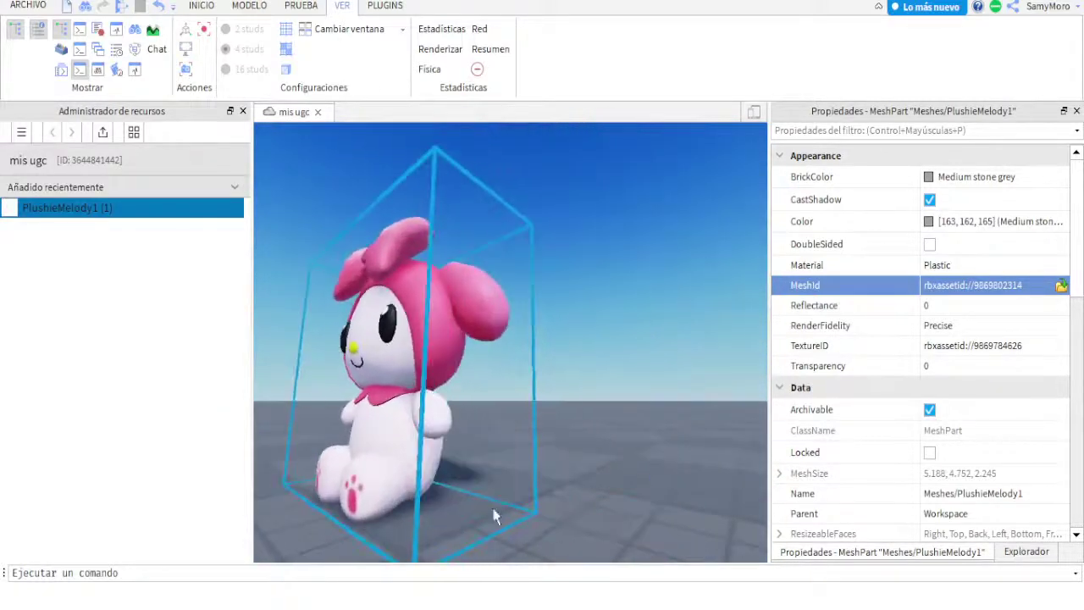
{"action": "scroll", "coordinate": [496, 513], "scroll_direction": "up", "scroll_amount": 4}
{"action": "scroll", "coordinate": [652, 445], "scroll_direction": "up", "scroll_amount": 2}
{"action": "scroll", "coordinate": [653, 445], "scroll_direction": "up", "scroll_amount": 2}
{"action": "scroll", "coordinate": [653, 444], "scroll_direction": "down", "scroll_amount": 3}
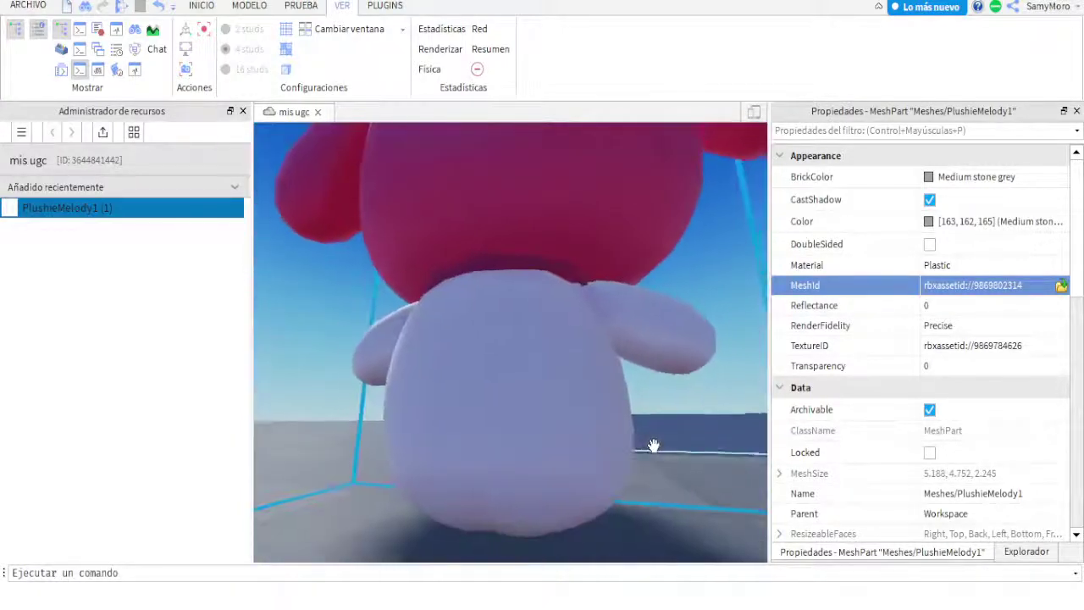
{"action": "scroll", "coordinate": [653, 444], "scroll_direction": "up", "scroll_amount": 1}
{"action": "scroll", "coordinate": [653, 444], "scroll_direction": "up", "scroll_amount": 2}
{"action": "scroll", "coordinate": [653, 444], "scroll_direction": "up", "scroll_amount": 2}
{"action": "scroll", "coordinate": [653, 445], "scroll_direction": "down", "scroll_amount": 2}
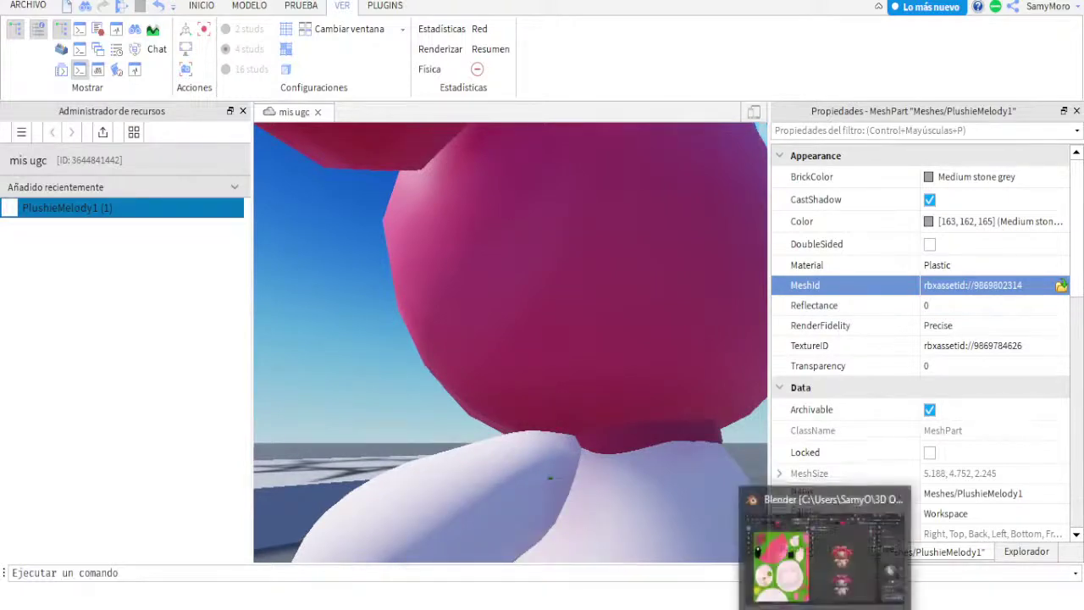
Step: Return to Blender and orbit the 3D view into a close-up of the plushie
{"action": "left_click", "coordinate": [813, 550]}
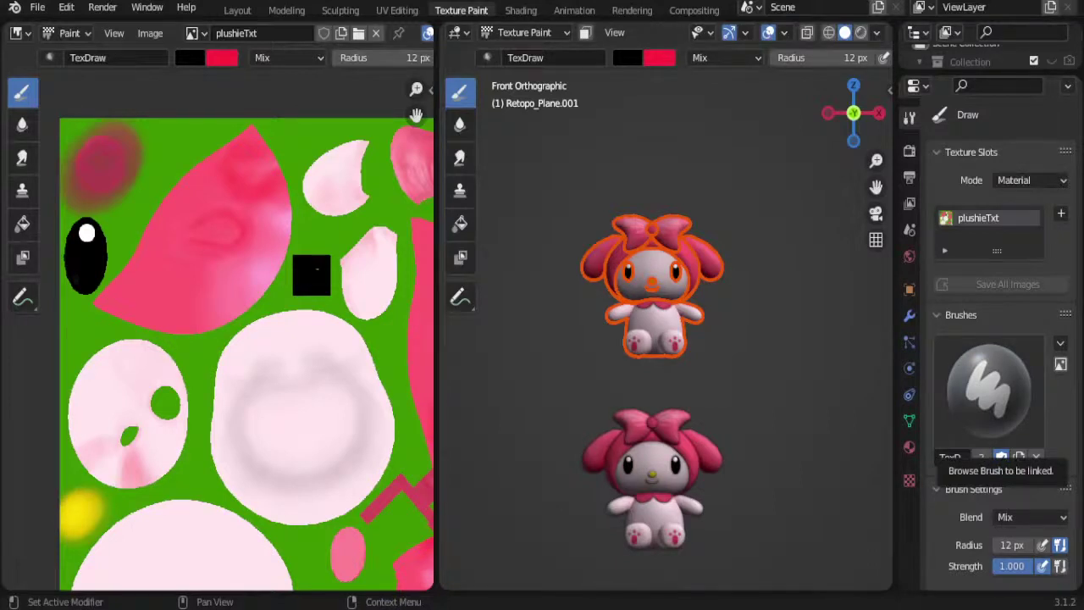
{"action": "scroll", "coordinate": [653, 297], "scroll_direction": "up", "scroll_amount": 1}
{"action": "scroll", "coordinate": [652, 297], "scroll_direction": "up", "scroll_amount": 2}
{"action": "scroll", "coordinate": [703, 306], "scroll_direction": "up", "scroll_amount": 3}
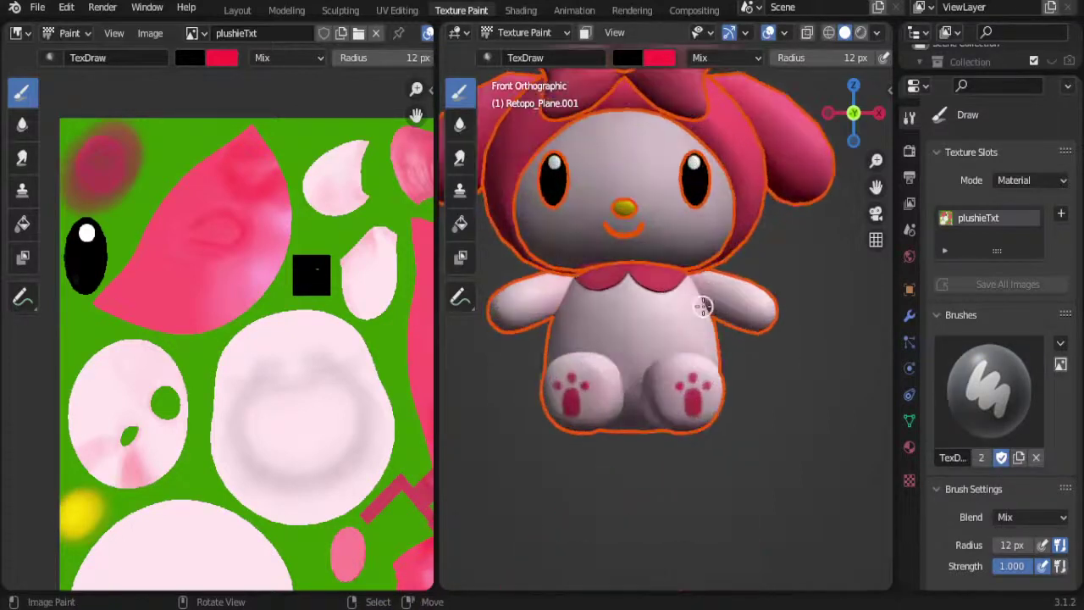
{"action": "middle_click_drag", "start_coordinate": [703, 306], "coordinate": [739, 321]}
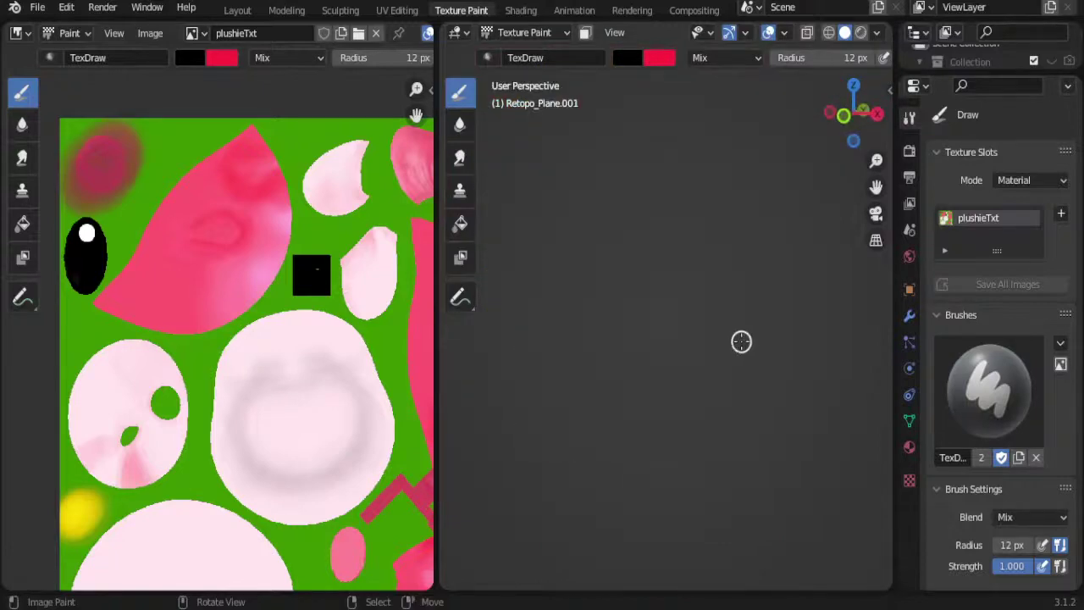
{"action": "mouse_move", "coordinate": [741, 341]}
{"action": "middle_mouse_down"}
{"action": "mouse_move", "coordinate": [552, 331]}
{"action": "mouse_move", "coordinate": [529, 342]}
{"action": "middle_mouse_up"}
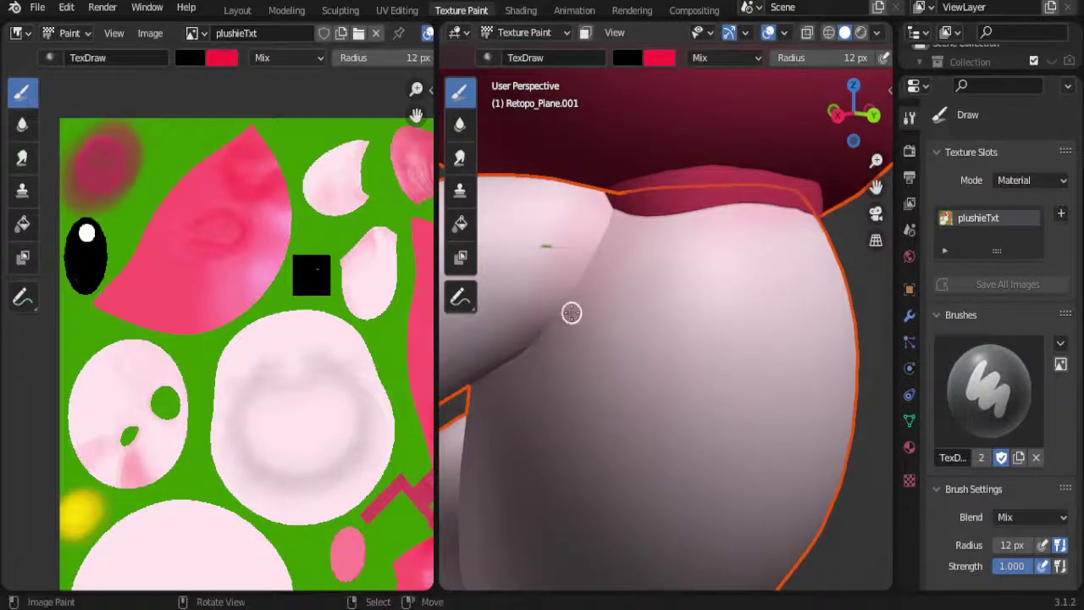
Step: Put the body mesh in Edit Mode with face select and zoom the texture view
{"action": "key", "text": "Tab"}
{"action": "left_click", "coordinate": [550, 243]}
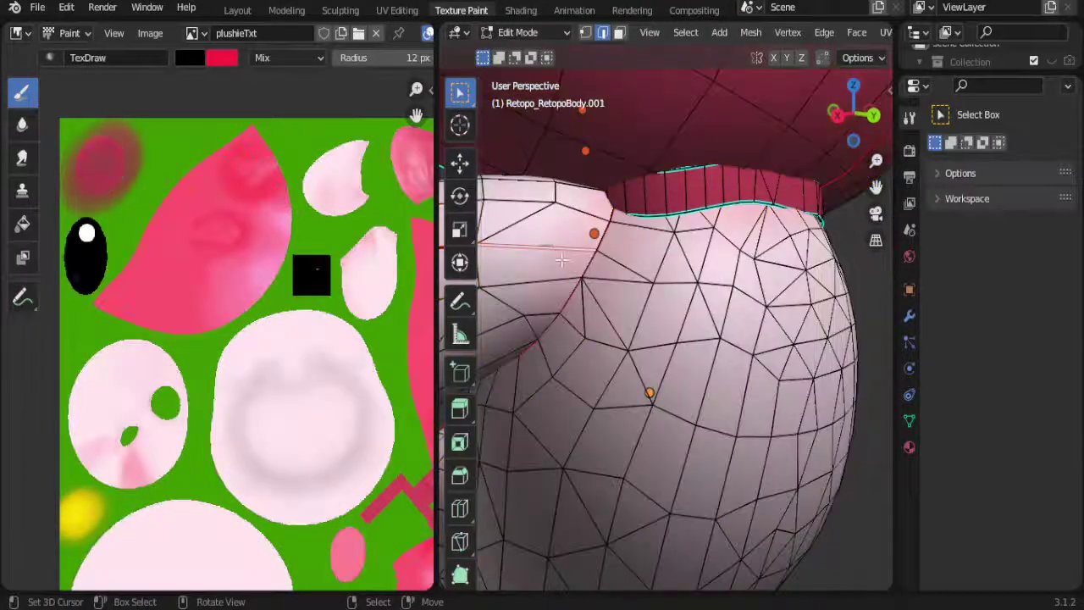
{"action": "key", "text": "3"}
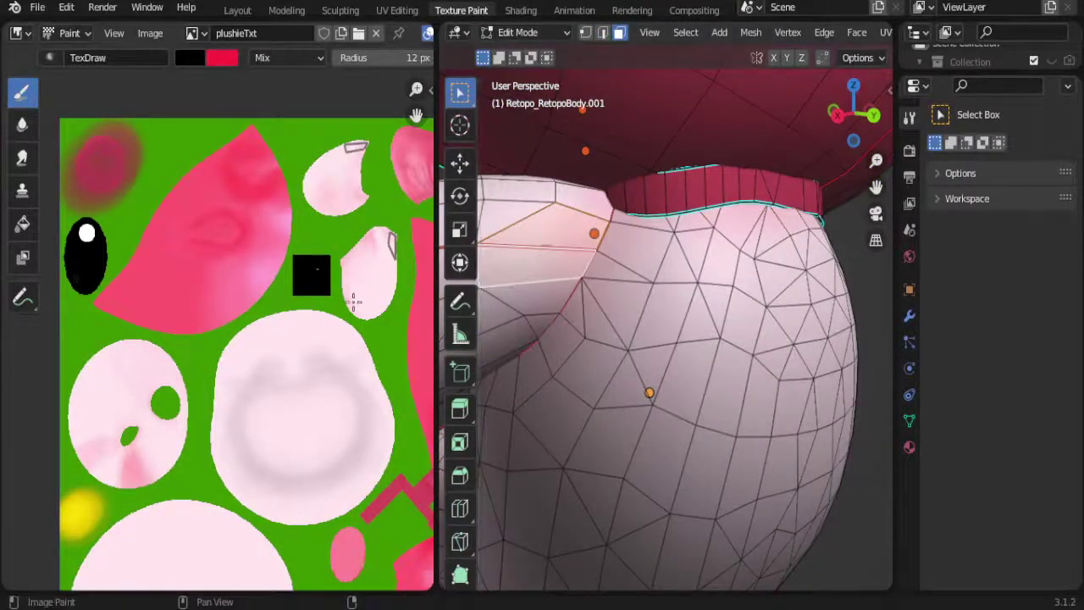
{"action": "scroll", "coordinate": [370, 161], "scroll_direction": "up", "scroll_amount": 3}
{"action": "scroll", "coordinate": [293, 403], "scroll_direction": "up", "scroll_amount": 2}
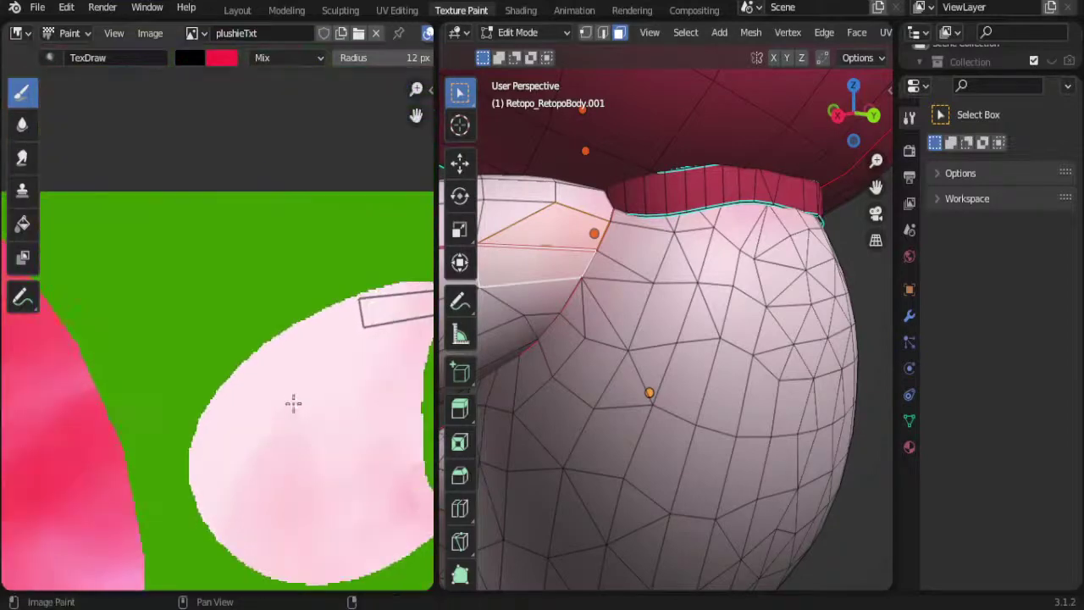
{"action": "scroll", "coordinate": [335, 387], "scroll_direction": "down", "scroll_amount": 2}
{"action": "scroll", "coordinate": [282, 399], "scroll_direction": "down", "scroll_amount": 2}
{"action": "scroll", "coordinate": [305, 440], "scroll_direction": "up", "scroll_amount": 2}
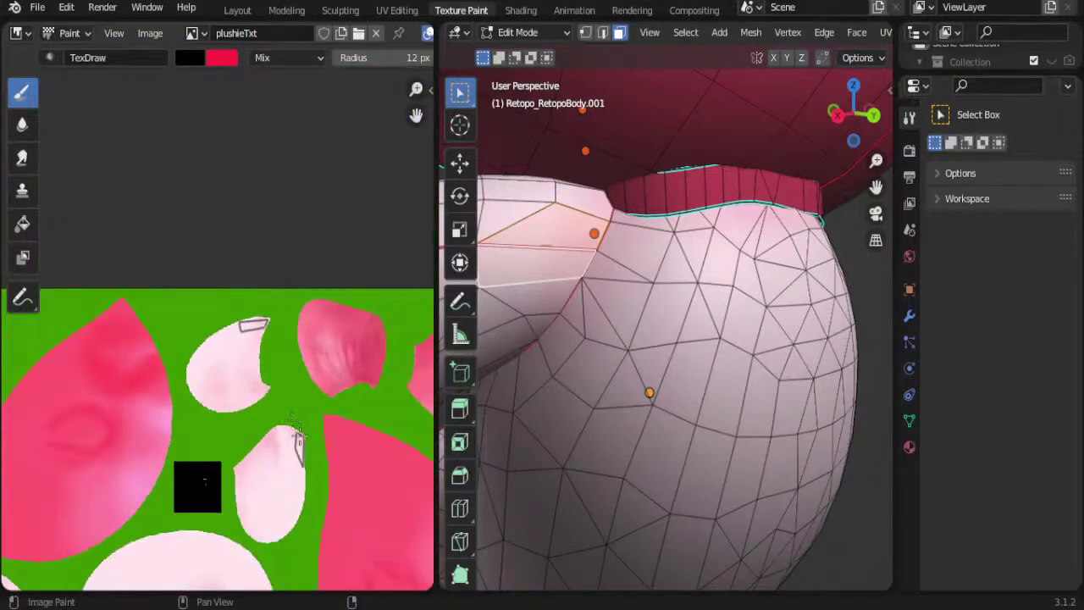
{"action": "scroll", "coordinate": [325, 475], "scroll_direction": "up", "scroll_amount": 2}
{"action": "scroll", "coordinate": [324, 475], "scroll_direction": "down", "scroll_amount": 1}
{"action": "scroll", "coordinate": [310, 382], "scroll_direction": "up", "scroll_amount": 2}
{"action": "scroll", "coordinate": [210, 298], "scroll_direction": "up", "scroll_amount": 1}
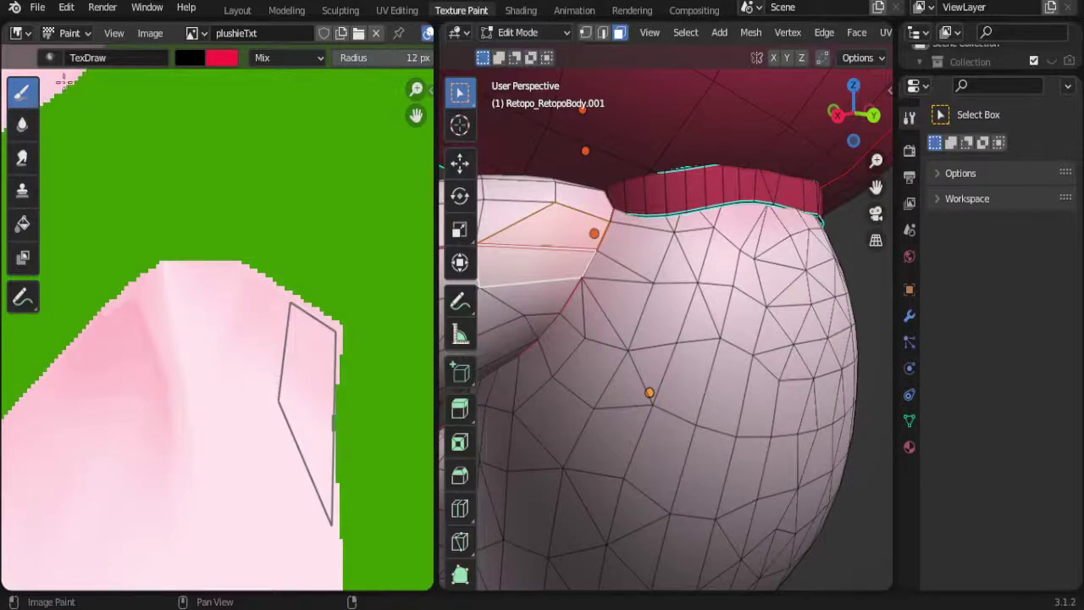
Step: Soften the pink patch edge with a 17 px Soften brush, then smear pink outward into the green
{"action": "left_click", "coordinate": [26, 124]}
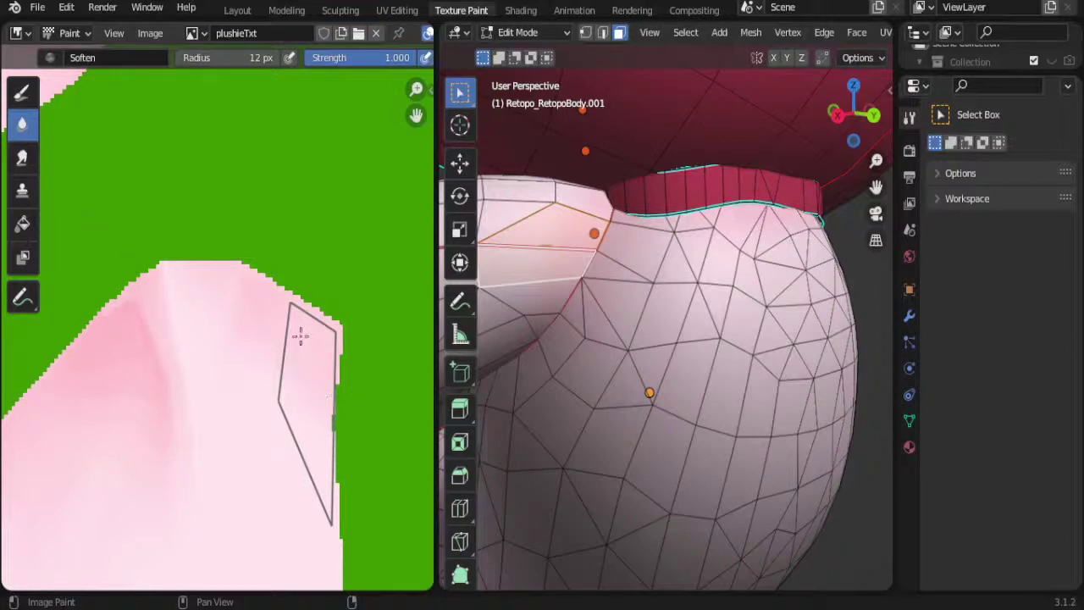
{"action": "key", "text": "f"}
{"action": "left_click", "coordinate": [332, 378]}
{"action": "left_click_drag", "start_coordinate": [338, 424], "coordinate": [323, 425]}
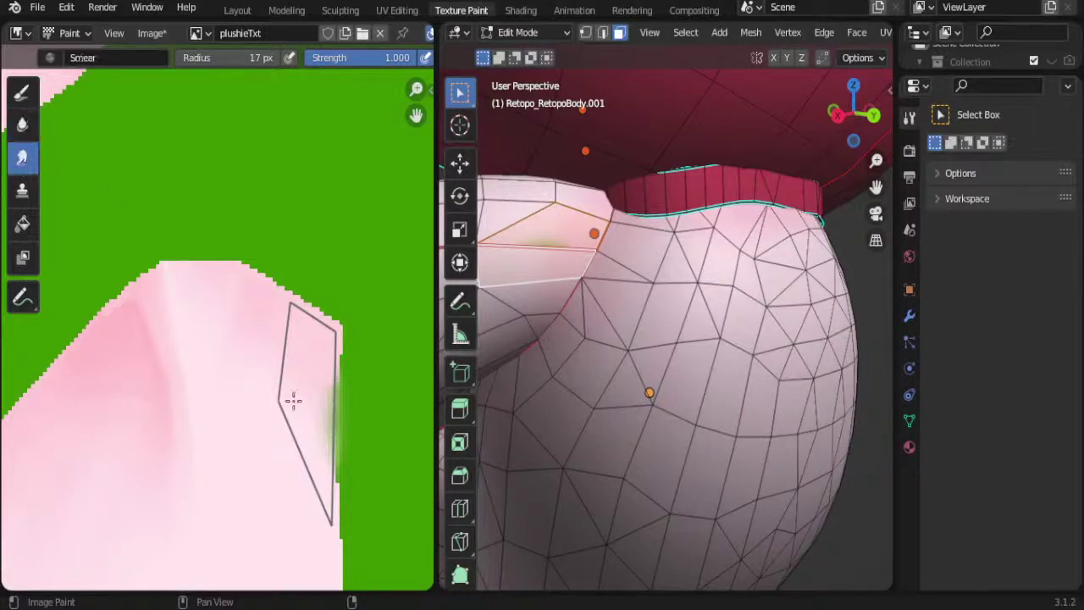
{"action": "left_click_drag", "start_coordinate": [302, 403], "coordinate": [322, 413]}
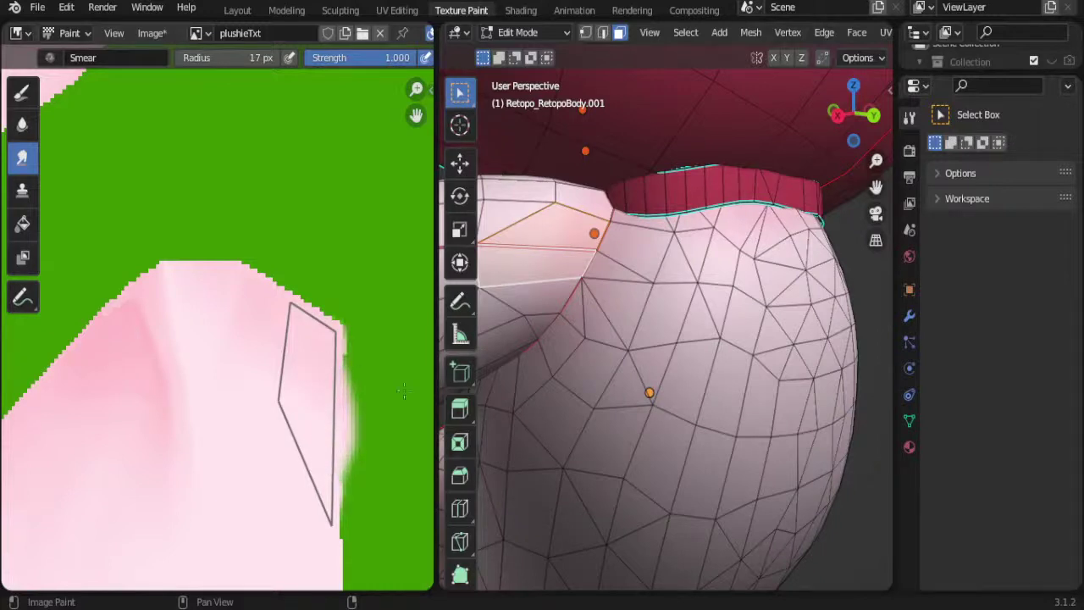
{"action": "key", "text": "KP_Divide"}
{"action": "key", "text": "KP_Divide"}
Step: Save the painted texture image to plushieTxt.png
{"action": "left_click", "coordinate": [152, 33]}
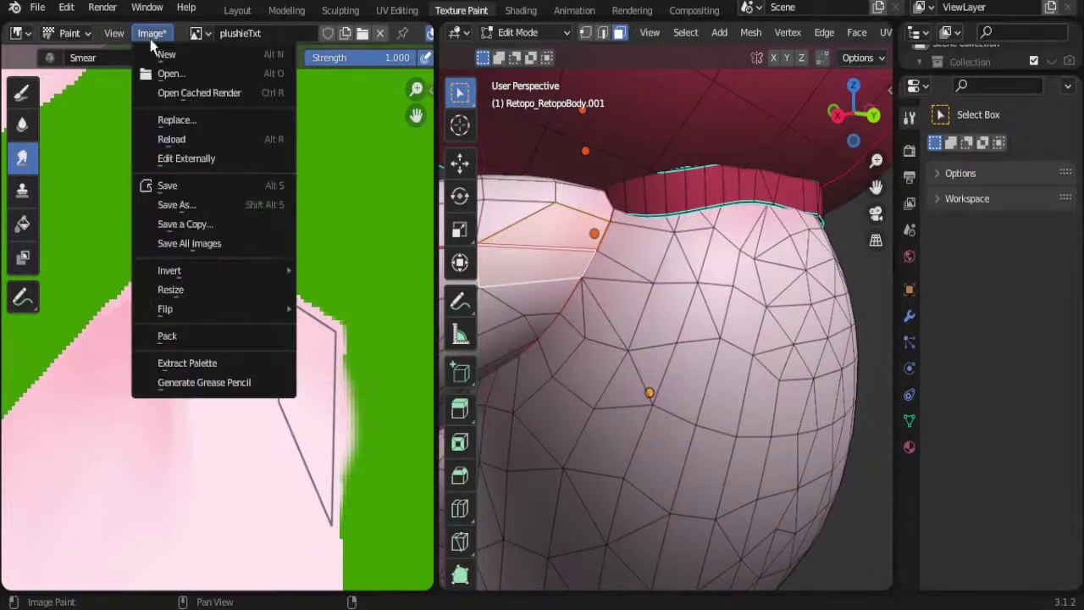
{"action": "left_click", "coordinate": [170, 185]}
{"action": "scroll", "coordinate": [574, 322], "scroll_direction": "down", "scroll_amount": 5}
{"action": "scroll", "coordinate": [655, 350], "scroll_direction": "up", "scroll_amount": 8}
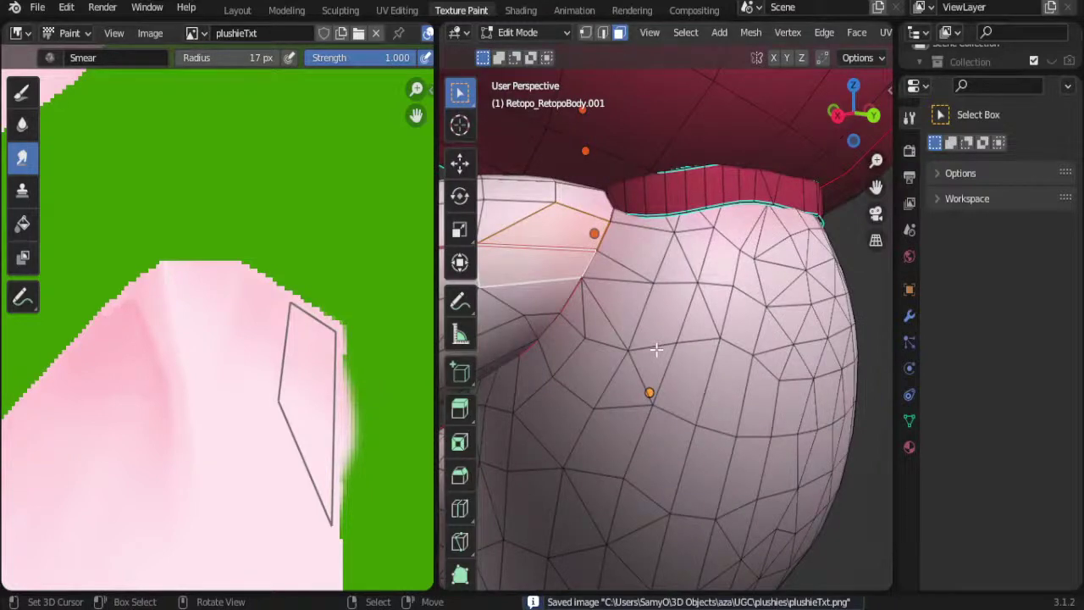
Step: Return to Roblox Studio to view the PlushieMelody1 MeshPart's properties
{"action": "scroll", "coordinate": [655, 349], "scroll_direction": "down", "scroll_amount": 8}
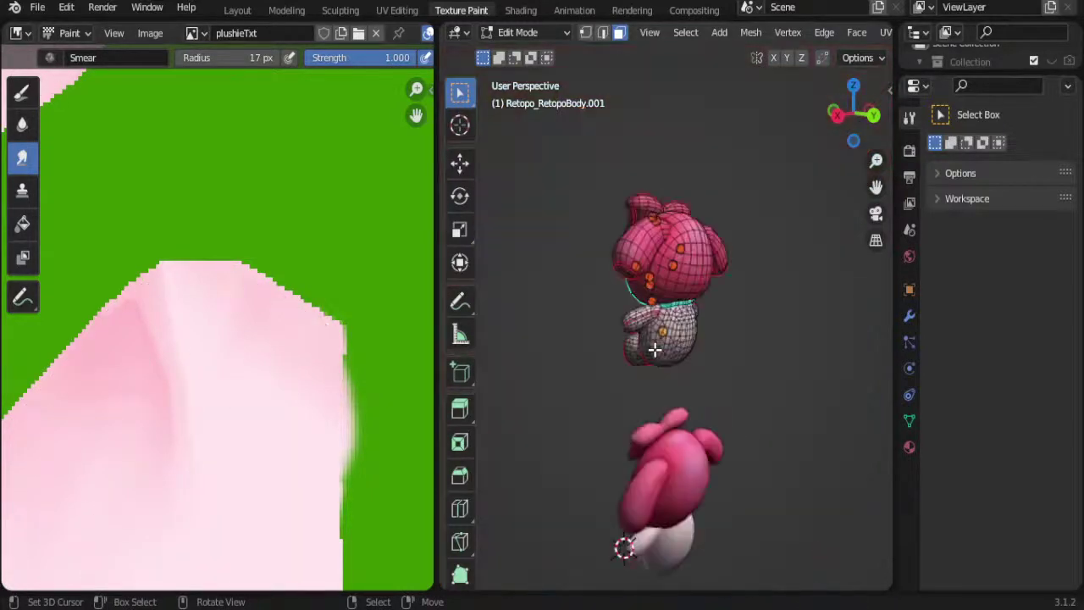
{"action": "middle_click_drag", "start_coordinate": [654, 350], "coordinate": [791, 466]}
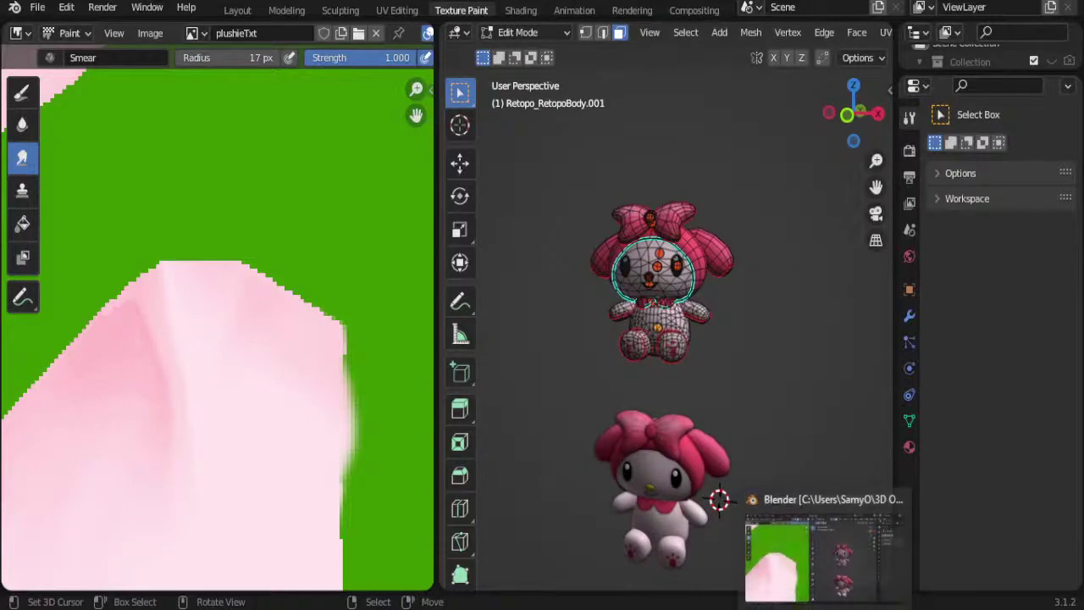
{"action": "left_click", "coordinate": [525, 567]}
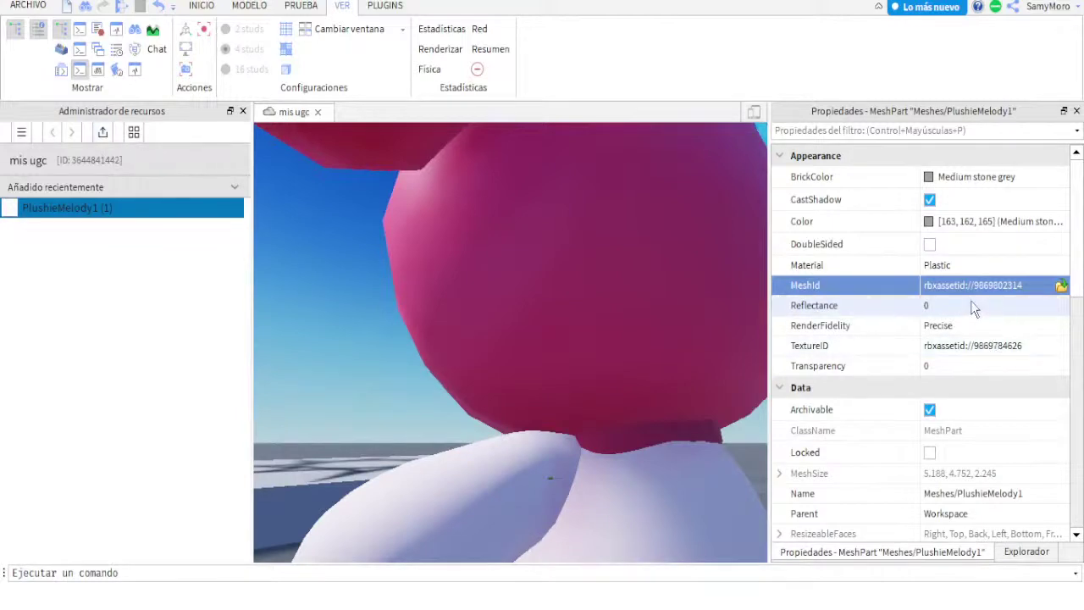
Step: Add plushieTxt.png from UGC > plushies as a new image for the MeshPart's TextureID
{"action": "left_click", "coordinate": [972, 349]}
{"action": "left_click", "coordinate": [838, 595]}
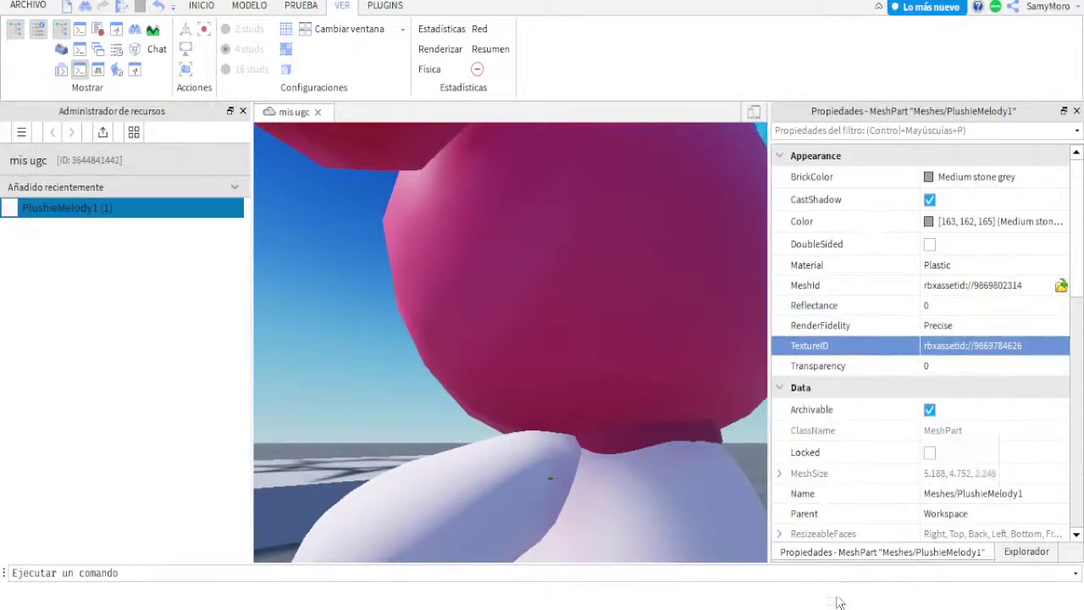
{"action": "left_click", "coordinate": [492, 265]}
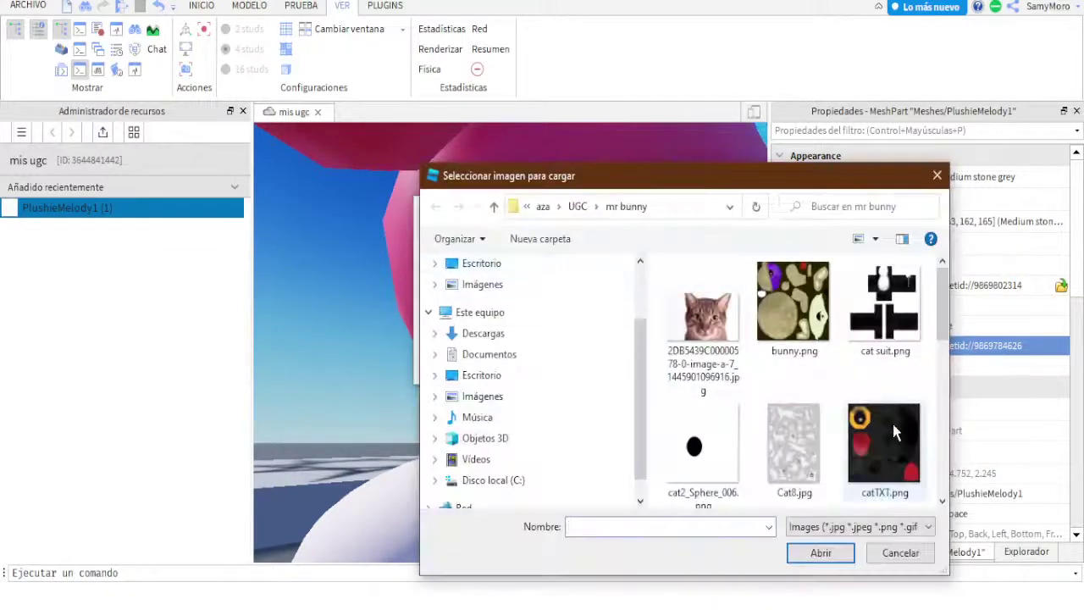
{"action": "scroll", "coordinate": [891, 420], "scroll_direction": "down", "scroll_amount": 3}
{"action": "left_click", "coordinate": [596, 207]}
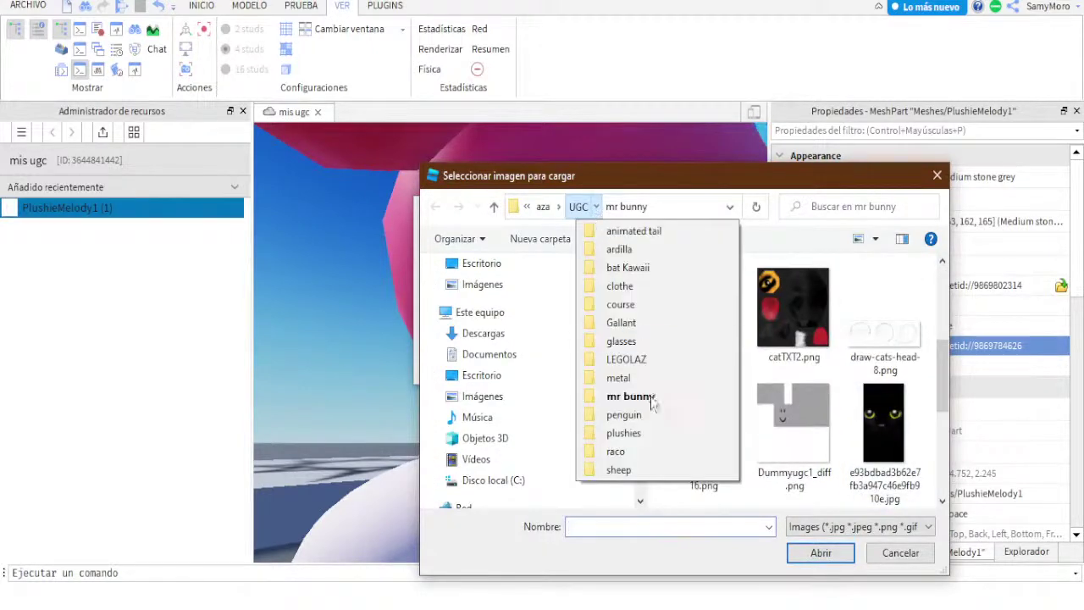
{"action": "left_click", "coordinate": [645, 433]}
{"action": "scroll", "coordinate": [851, 444], "scroll_direction": "down", "scroll_amount": 3}
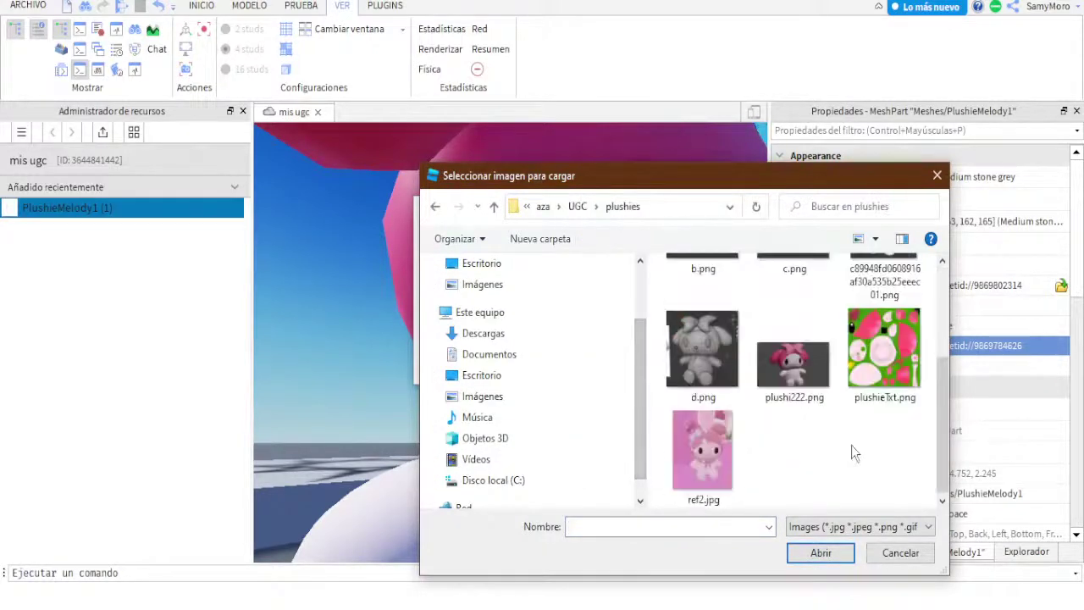
{"action": "double_click", "coordinate": [878, 347]}
{"action": "left_click", "coordinate": [491, 364]}
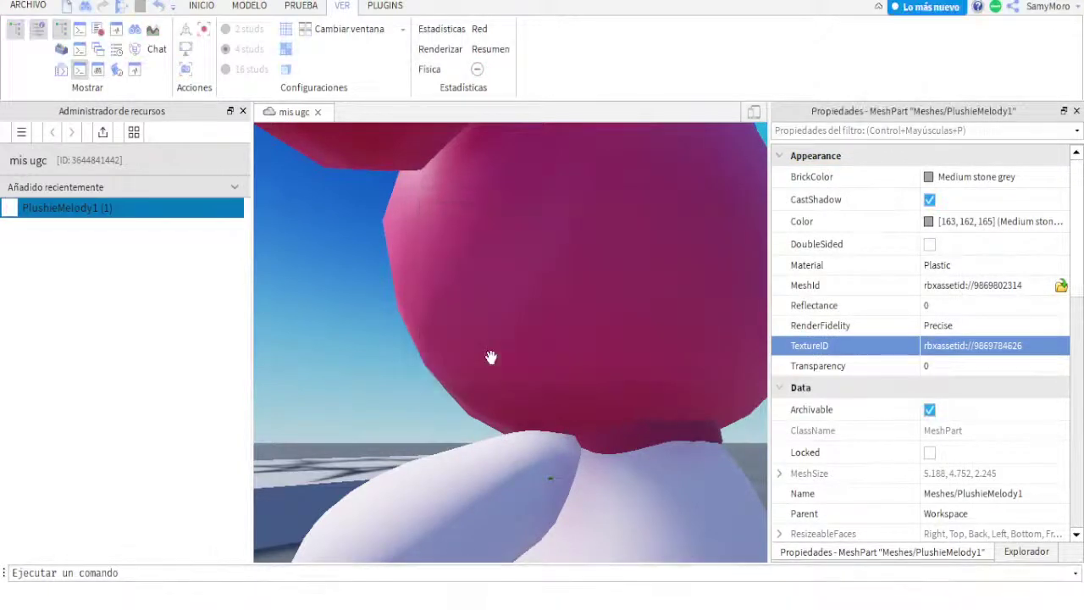
Step: Orbit and zoom around the textured plushie to check hood, bow, face and paw pads, then deselect it
{"action": "scroll", "coordinate": [563, 411], "scroll_direction": "down", "scroll_amount": 2}
{"action": "scroll", "coordinate": [574, 423], "scroll_direction": "down", "scroll_amount": 2}
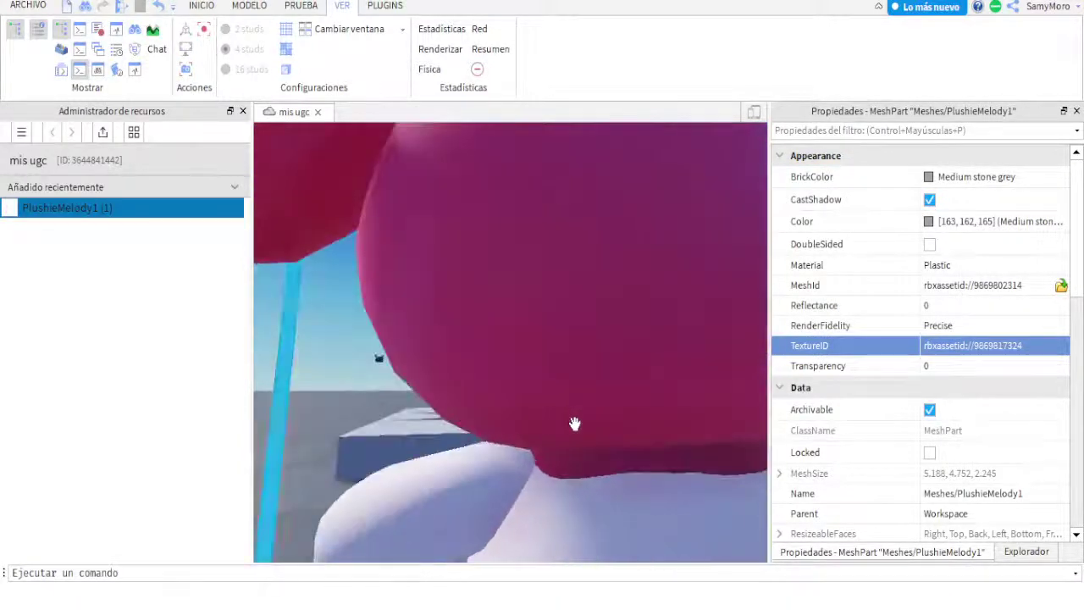
{"action": "scroll", "coordinate": [574, 423], "scroll_direction": "down", "scroll_amount": 1}
{"action": "scroll", "coordinate": [574, 423], "scroll_direction": "down", "scroll_amount": 2}
{"action": "right_click_drag", "start_coordinate": [574, 423], "coordinate": [574, 423]}
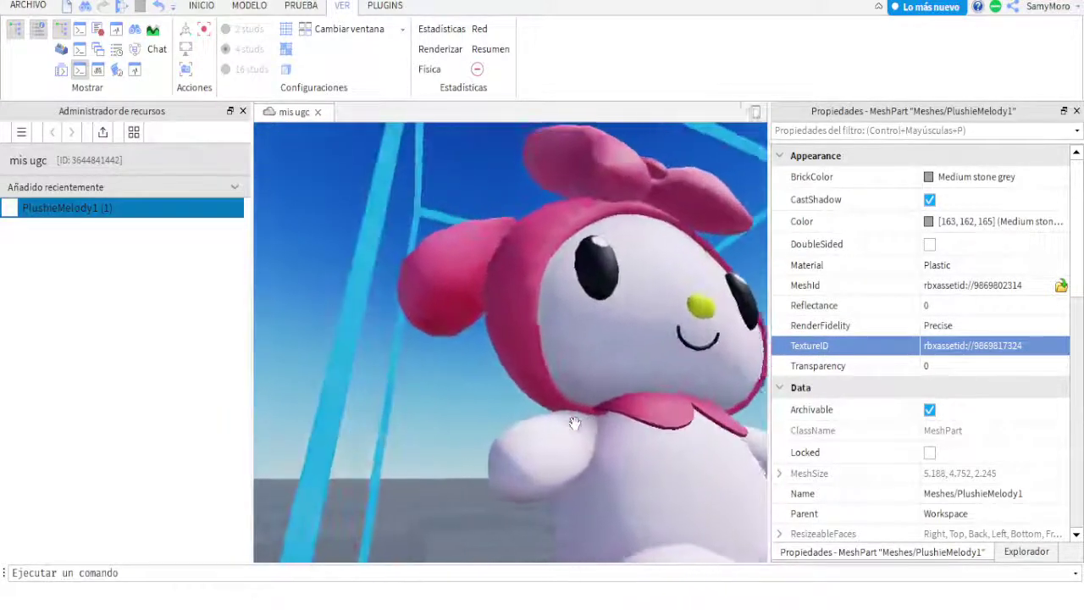
{"action": "scroll", "coordinate": [574, 423], "scroll_direction": "down", "scroll_amount": 2}
{"action": "scroll", "coordinate": [575, 425], "scroll_direction": "down", "scroll_amount": 2}
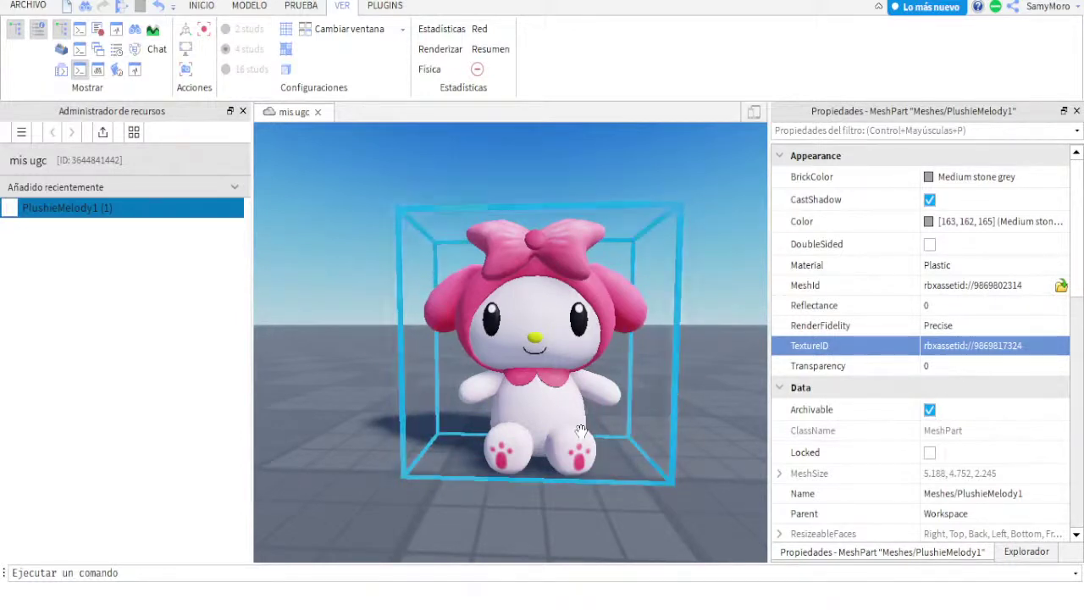
{"action": "right_click_drag", "start_coordinate": [571, 398], "coordinate": [568, 399]}
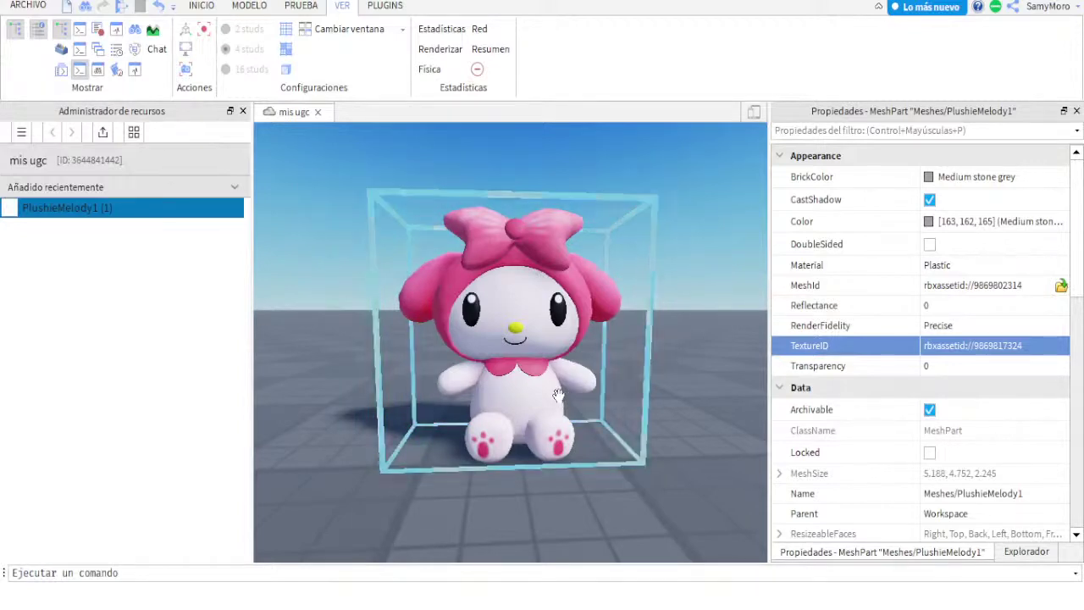
{"action": "scroll", "coordinate": [557, 396], "scroll_direction": "up", "scroll_amount": 2}
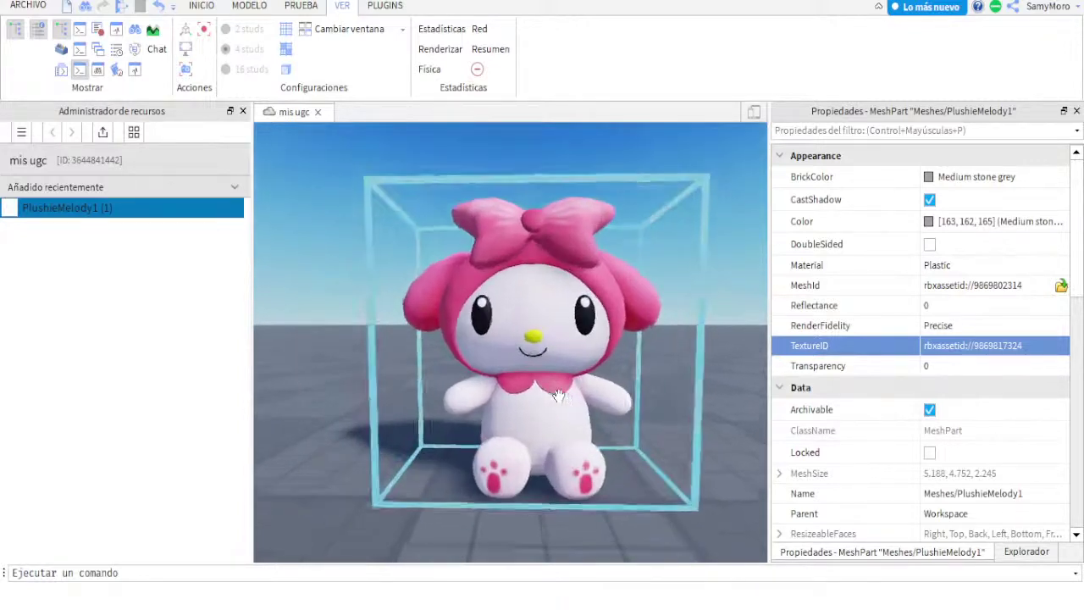
{"action": "scroll", "coordinate": [557, 395], "scroll_direction": "up", "scroll_amount": 2}
{"action": "scroll", "coordinate": [558, 395], "scroll_direction": "up", "scroll_amount": 1}
{"action": "scroll", "coordinate": [557, 396], "scroll_direction": "down", "scroll_amount": 2}
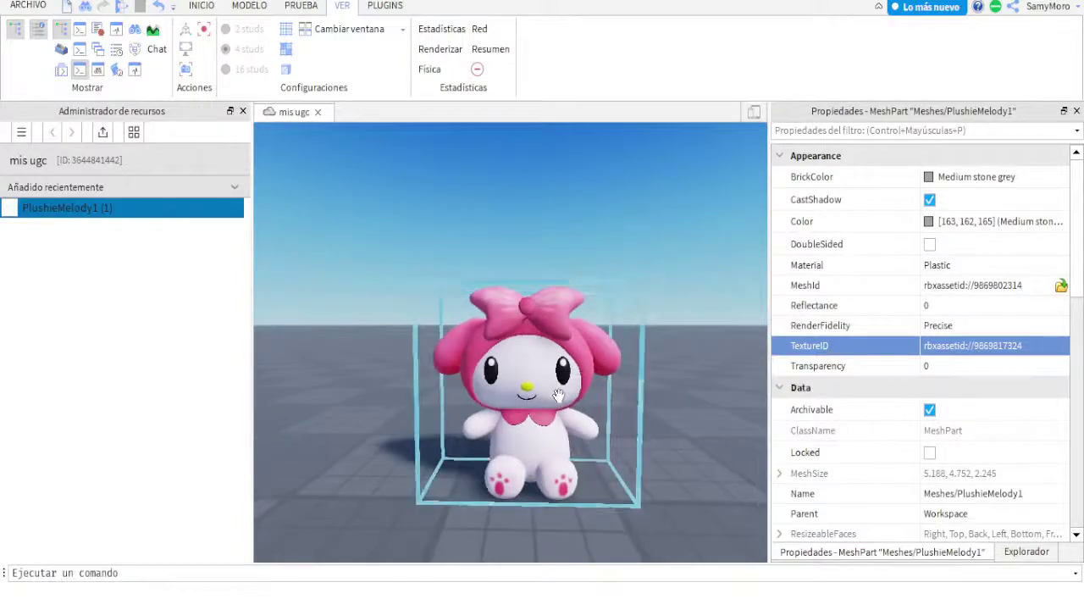
{"action": "scroll", "coordinate": [631, 419], "scroll_direction": "down", "scroll_amount": 1}
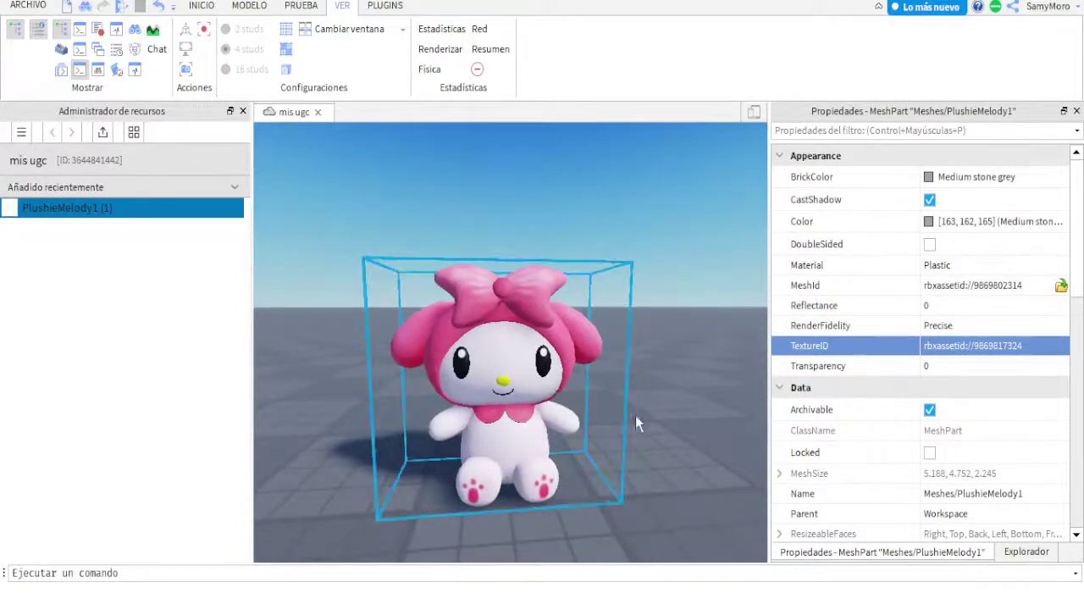
{"action": "left_click", "coordinate": [692, 422]}
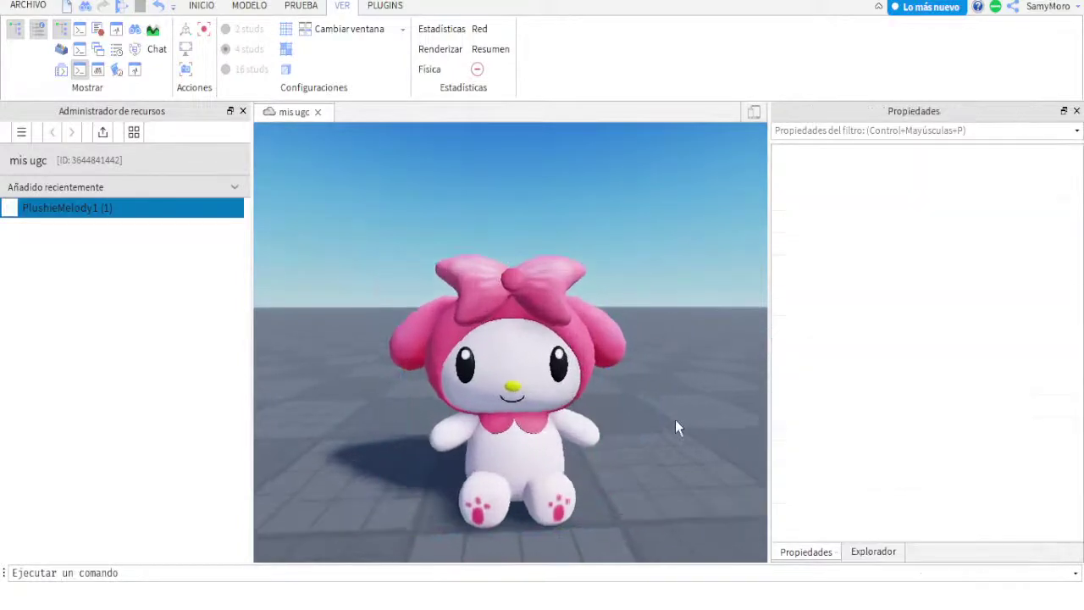
{"action": "scroll", "coordinate": [674, 426], "scroll_direction": "up", "scroll_amount": 2}
{"action": "right_click_drag", "start_coordinate": [675, 419], "coordinate": [675, 419]}
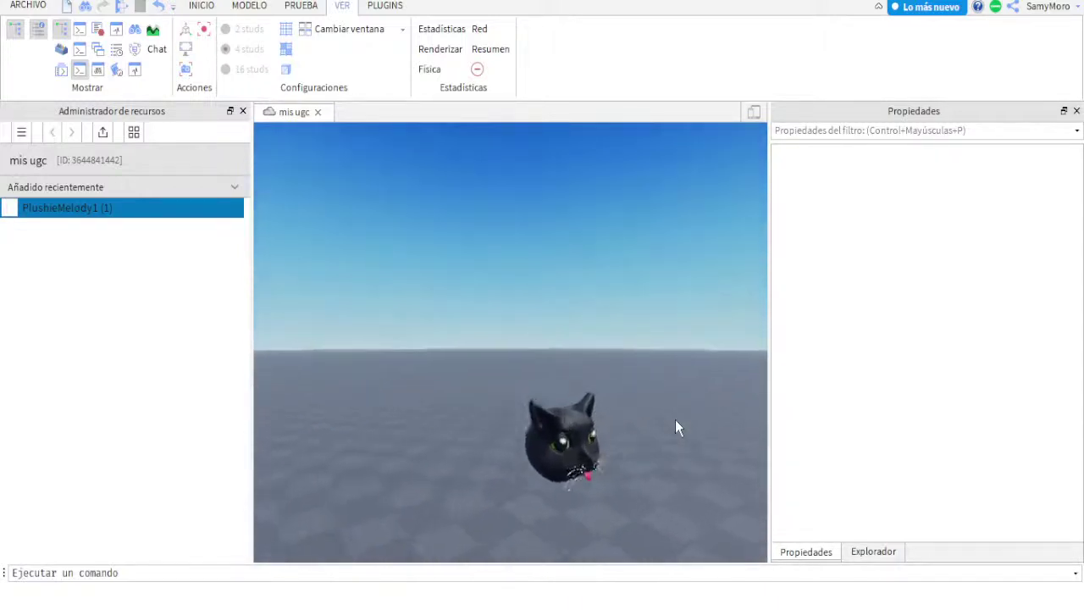
{"action": "scroll", "coordinate": [674, 419], "scroll_direction": "up", "scroll_amount": 5}
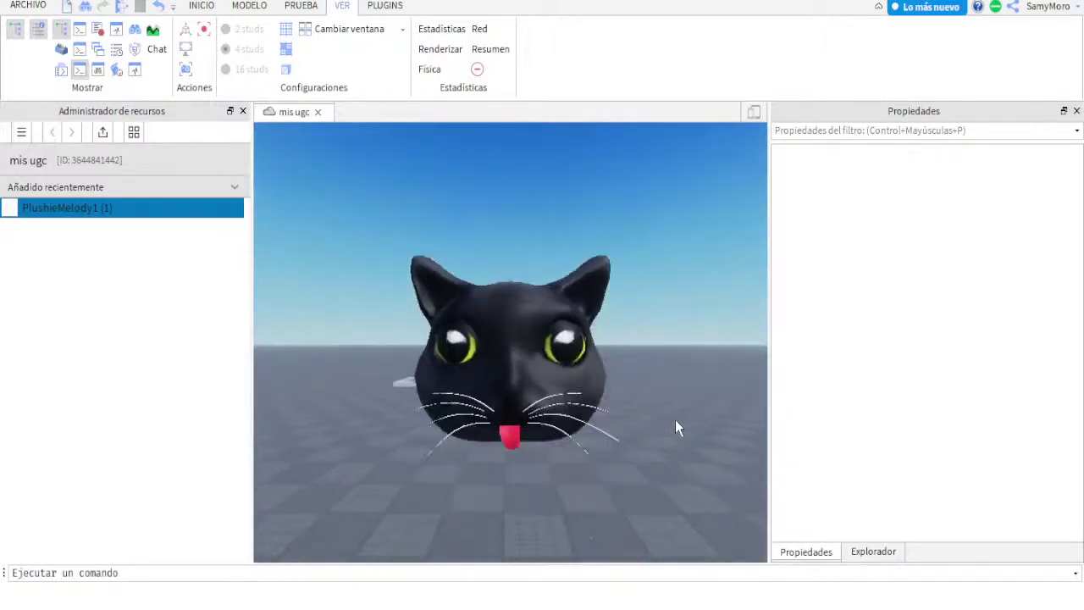
{"action": "right_click_drag", "start_coordinate": [675, 420], "coordinate": [674, 419]}
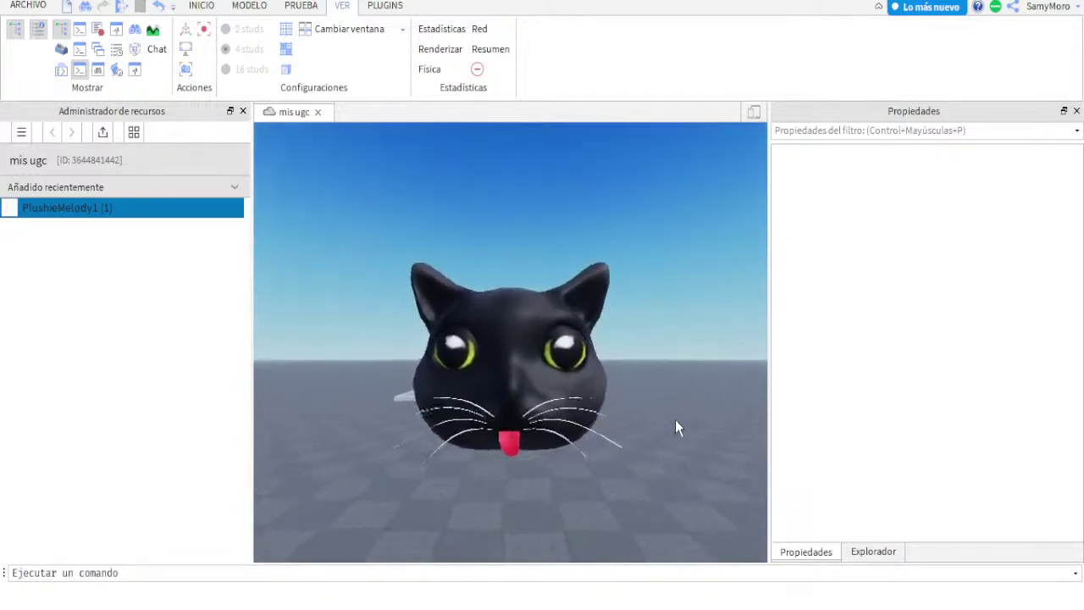
{"action": "scroll", "coordinate": [674, 419], "scroll_direction": "up", "scroll_amount": 2}
{"action": "scroll", "coordinate": [675, 419], "scroll_direction": "up", "scroll_amount": 4}
{"action": "scroll", "coordinate": [675, 419], "scroll_direction": "down", "scroll_amount": 3}
{"action": "scroll", "coordinate": [675, 419], "scroll_direction": "down", "scroll_amount": 4}
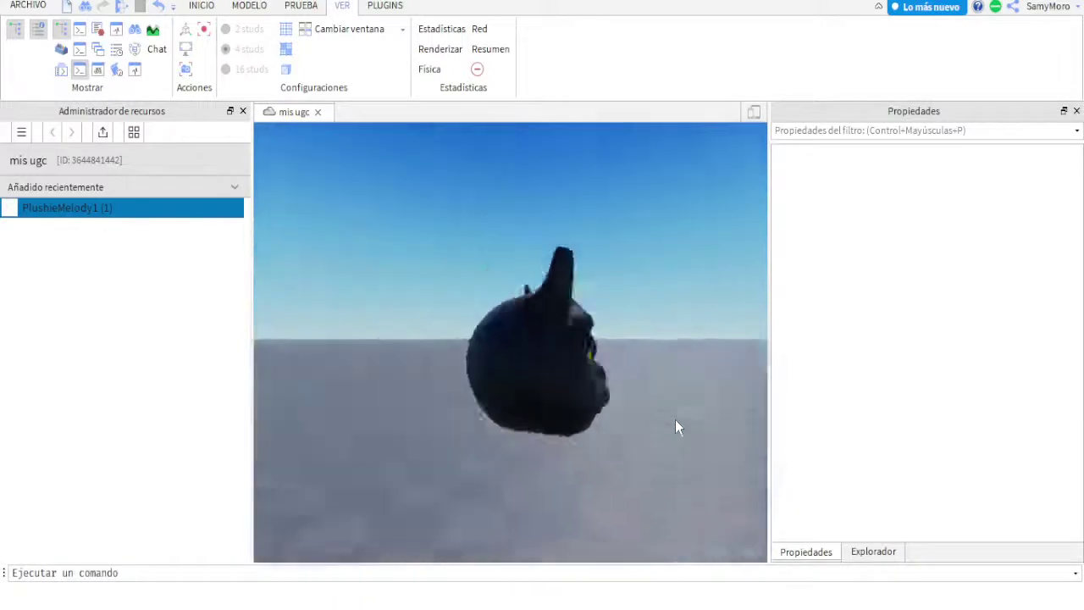
{"action": "scroll", "coordinate": [675, 419], "scroll_direction": "down", "scroll_amount": 4}
{"action": "right_click_drag", "start_coordinate": [675, 428], "coordinate": [675, 428]}
{"action": "scroll", "coordinate": [675, 428], "scroll_direction": "up", "scroll_amount": 3}
{"action": "scroll", "coordinate": [674, 428], "scroll_direction": "up", "scroll_amount": 3}
{"action": "scroll", "coordinate": [674, 428], "scroll_direction": "up", "scroll_amount": 2}
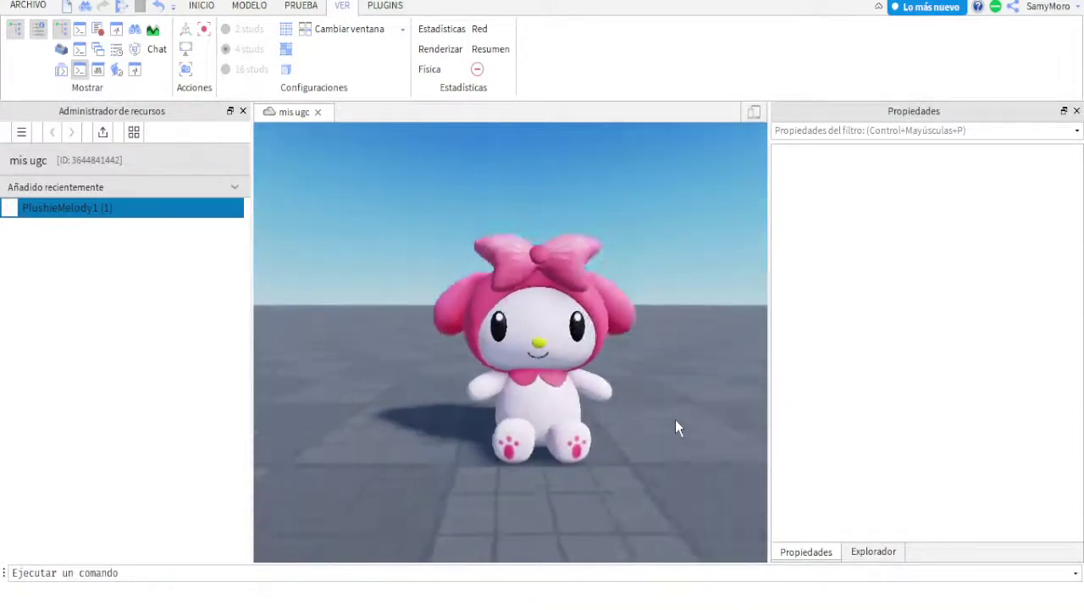
{"action": "scroll", "coordinate": [675, 427], "scroll_direction": "up", "scroll_amount": 1}
{"action": "scroll", "coordinate": [675, 425], "scroll_direction": "up", "scroll_amount": 1}
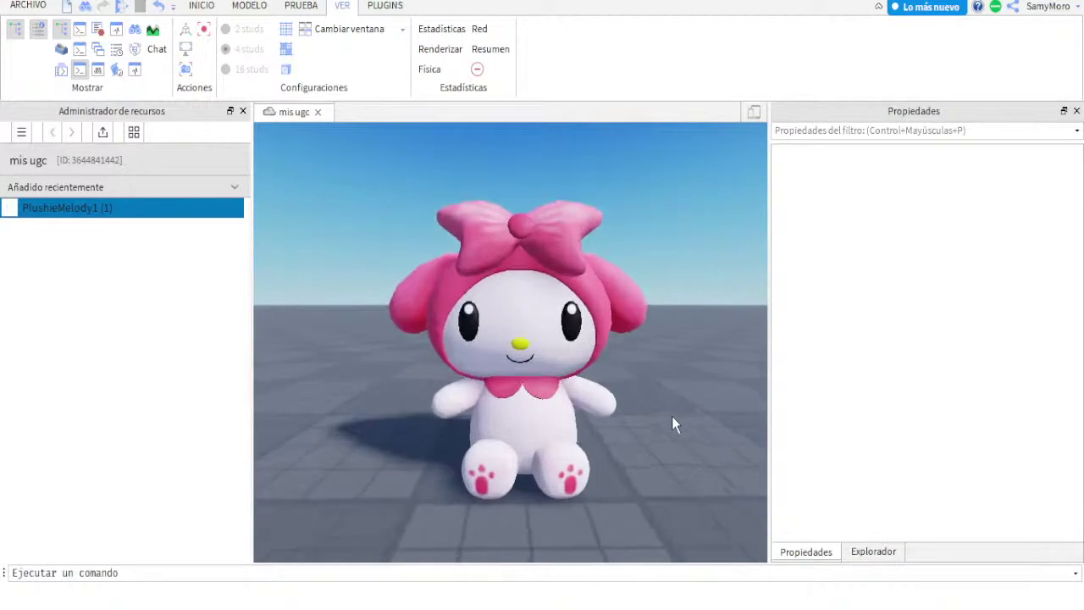
{"action": "left_click", "coordinate": [673, 417]}
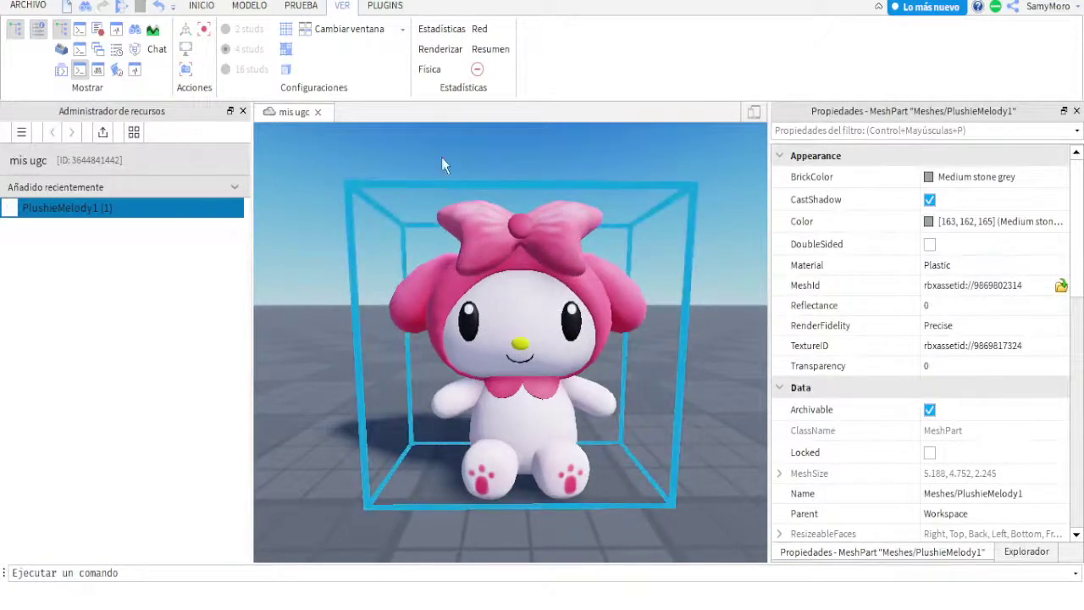
Step: Start a Gyazo video capture framed over the Roblox Studio viewport
{"action": "left_click", "coordinate": [202, 6]}
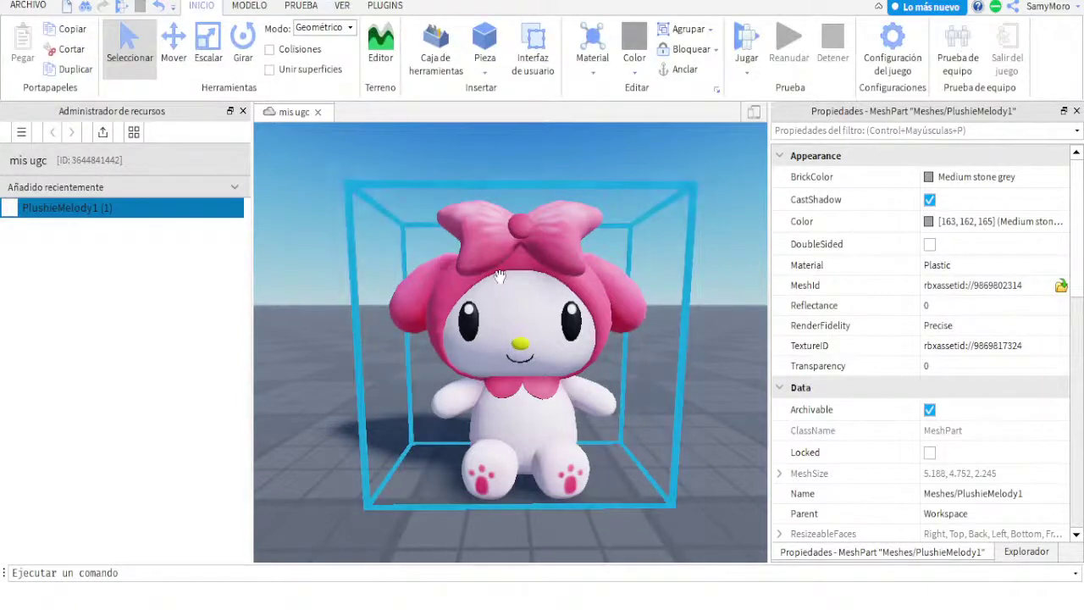
{"action": "left_click", "coordinate": [726, 438]}
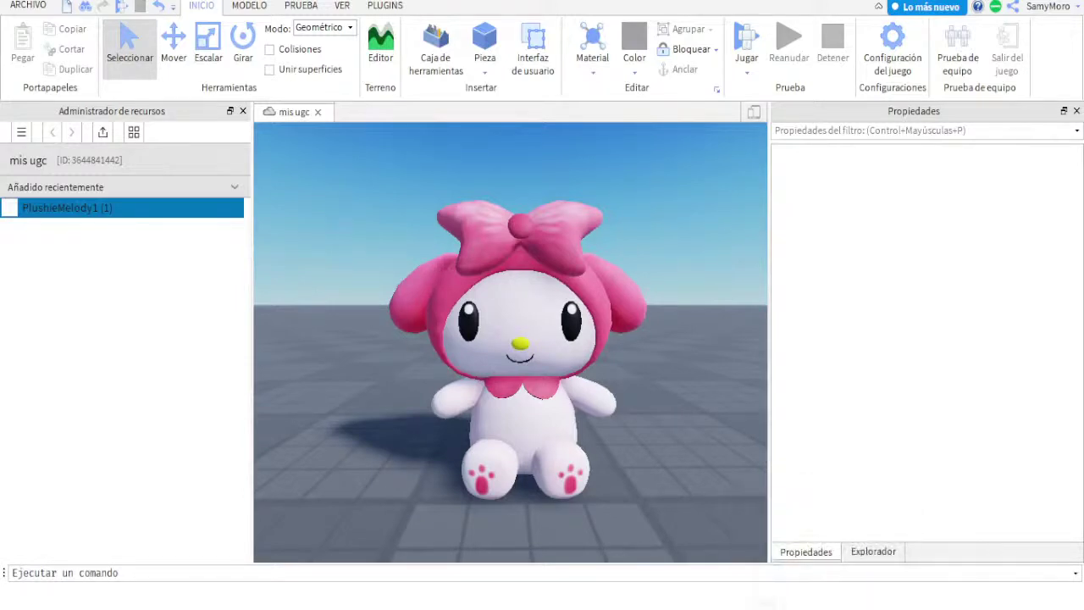
{"action": "left_click", "coordinate": [784, 603]}
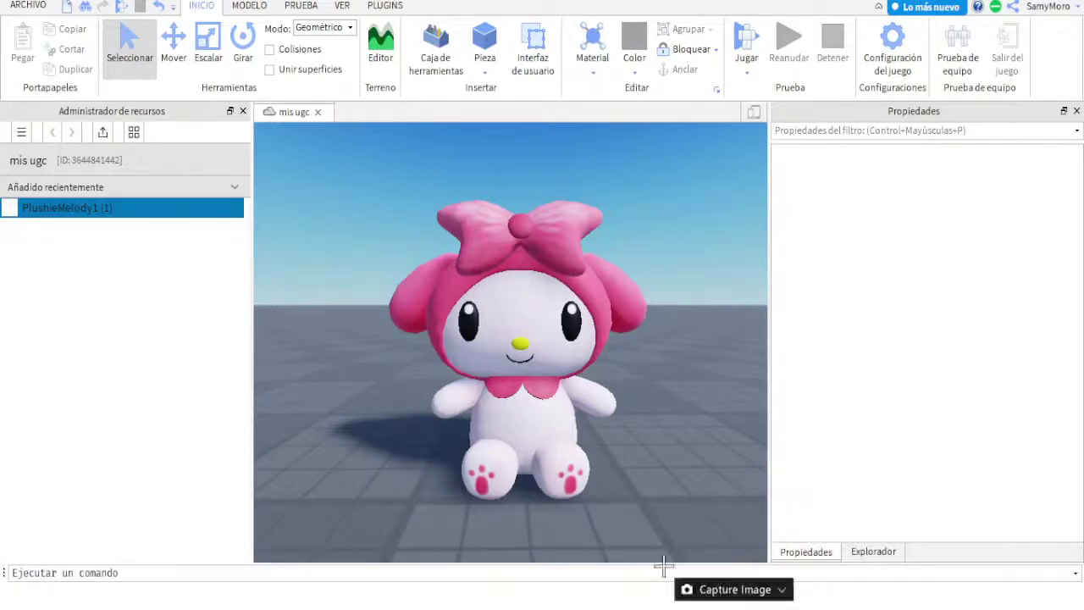
{"action": "right_click", "coordinate": [335, 233]}
{"action": "left_click", "coordinate": [350, 156]}
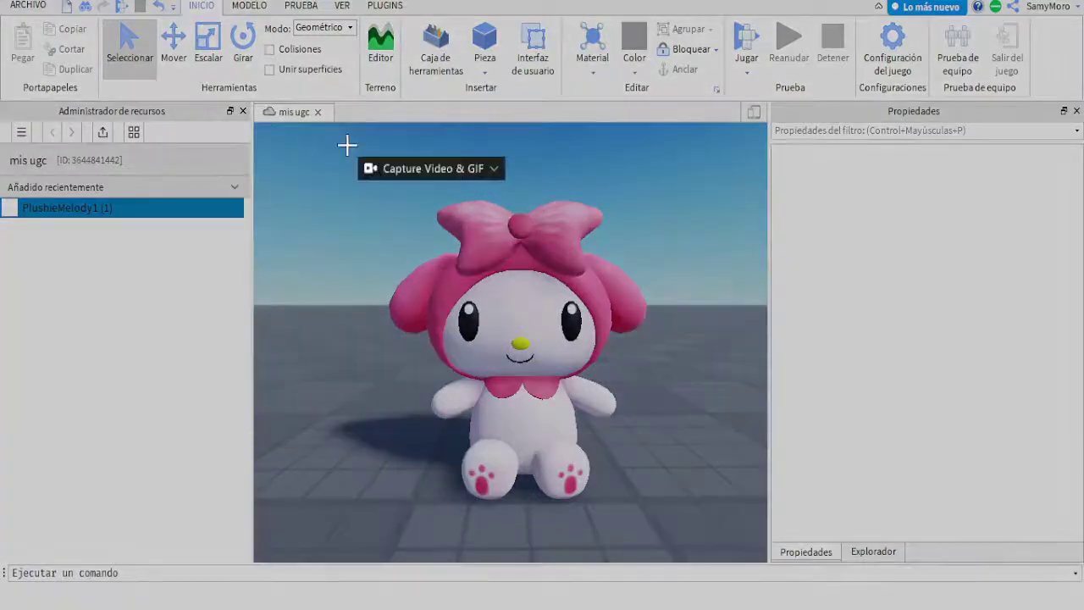
{"action": "left_click_drag", "start_coordinate": [337, 146], "coordinate": [713, 537]}
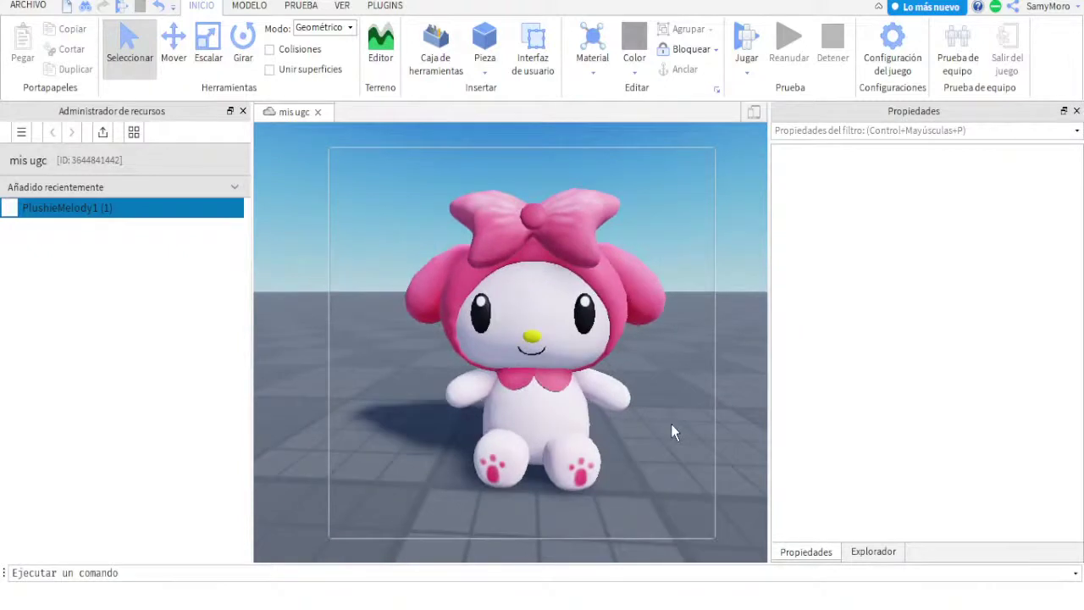
Step: Select the plushie and move the camera around it with the D and A keys
{"action": "left_click", "coordinate": [567, 362]}
{"action": "key", "text": "d"}
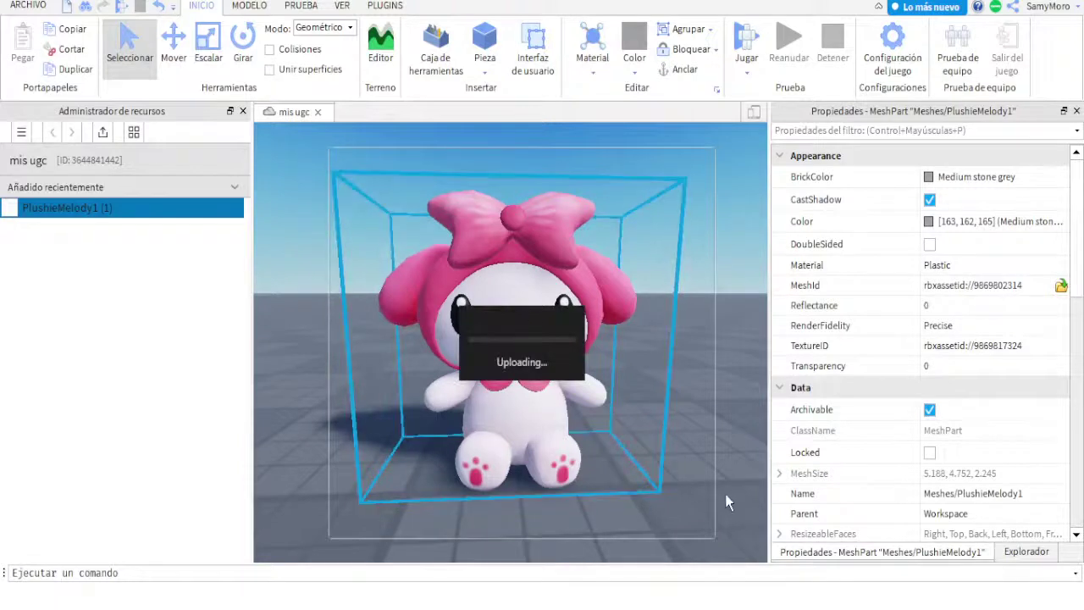
{"action": "key", "text": "a"}
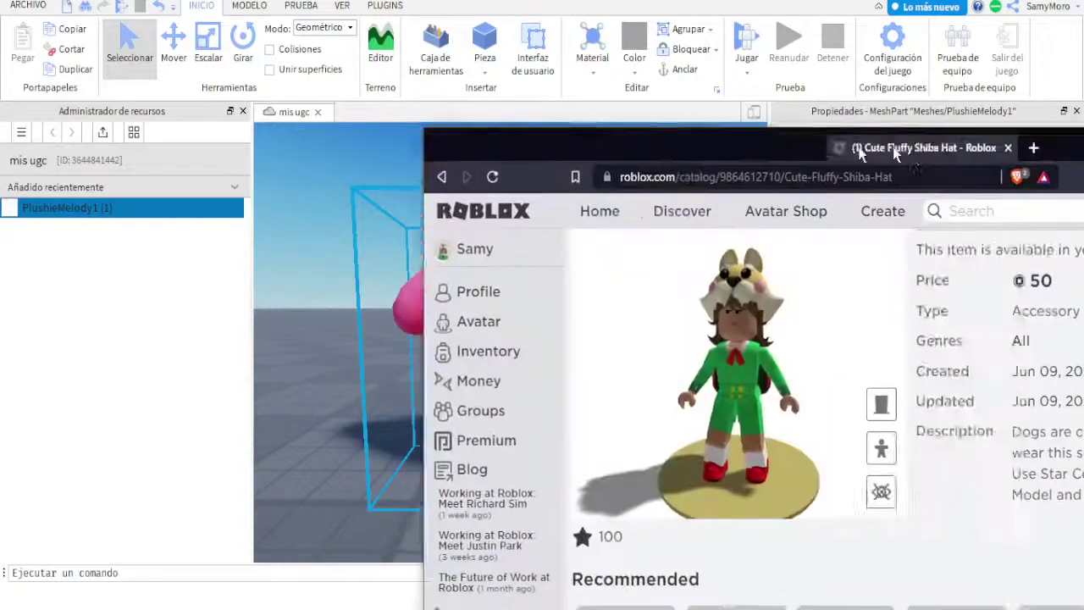
Step: Maximize the Cute Fluffy Shiba Hat page and spin the avatar preview to view the hat
{"action": "left_click_drag", "start_coordinate": [892, 146], "coordinate": [629, 112]}
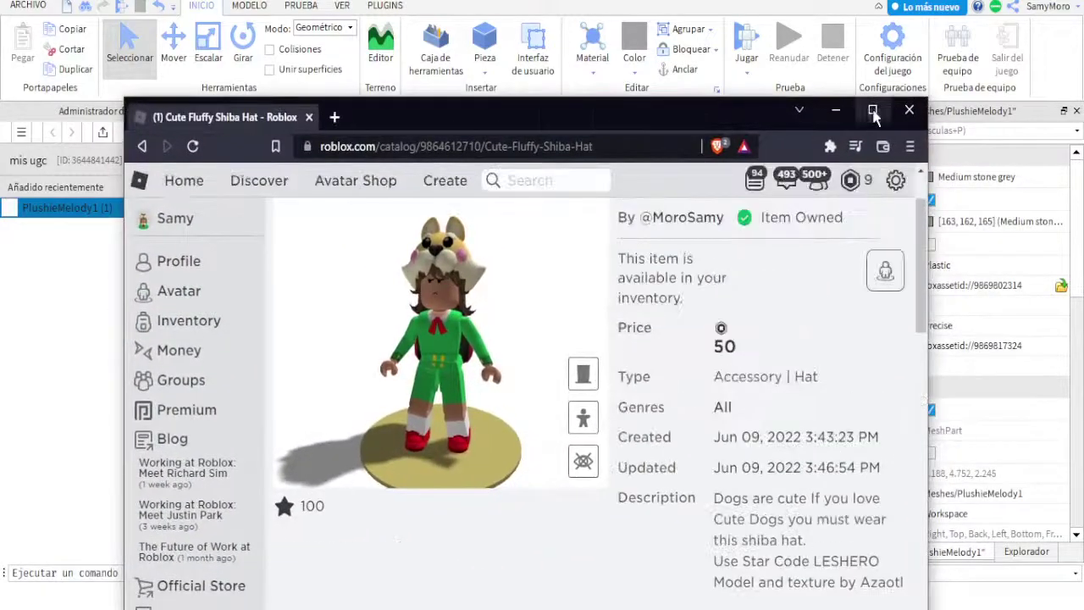
{"action": "left_click", "coordinate": [872, 110]}
{"action": "mouse_move", "coordinate": [291, 172]}
{"action": "left_mouse_down"}
{"action": "mouse_move", "coordinate": [409, 170]}
{"action": "mouse_move", "coordinate": [258, 177]}
{"action": "mouse_move", "coordinate": [353, 267]}
{"action": "left_mouse_up"}
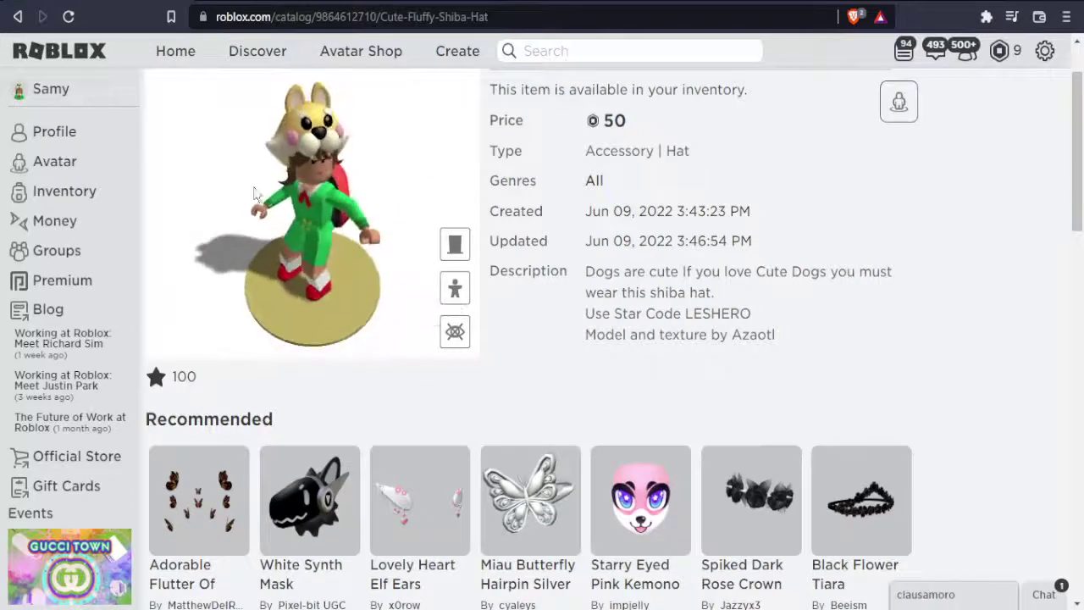
{"action": "scroll", "coordinate": [352, 267], "scroll_direction": "up", "scroll_amount": 1}
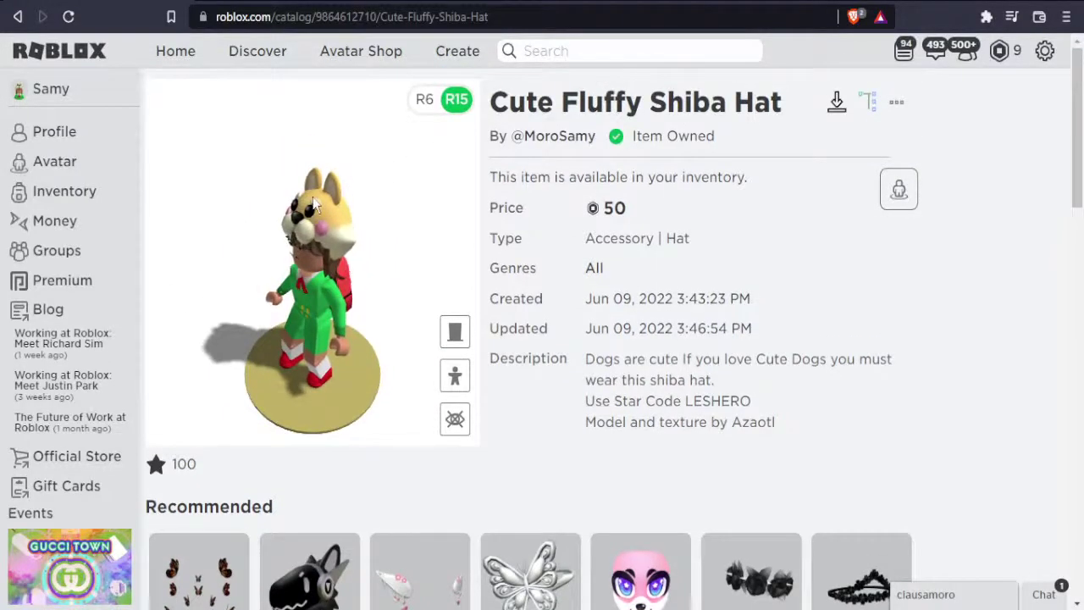
{"action": "mouse_move", "coordinate": [313, 203]}
{"action": "left_mouse_down"}
{"action": "mouse_move", "coordinate": [345, 211]}
{"action": "mouse_move", "coordinate": [309, 207]}
{"action": "left_mouse_up"}
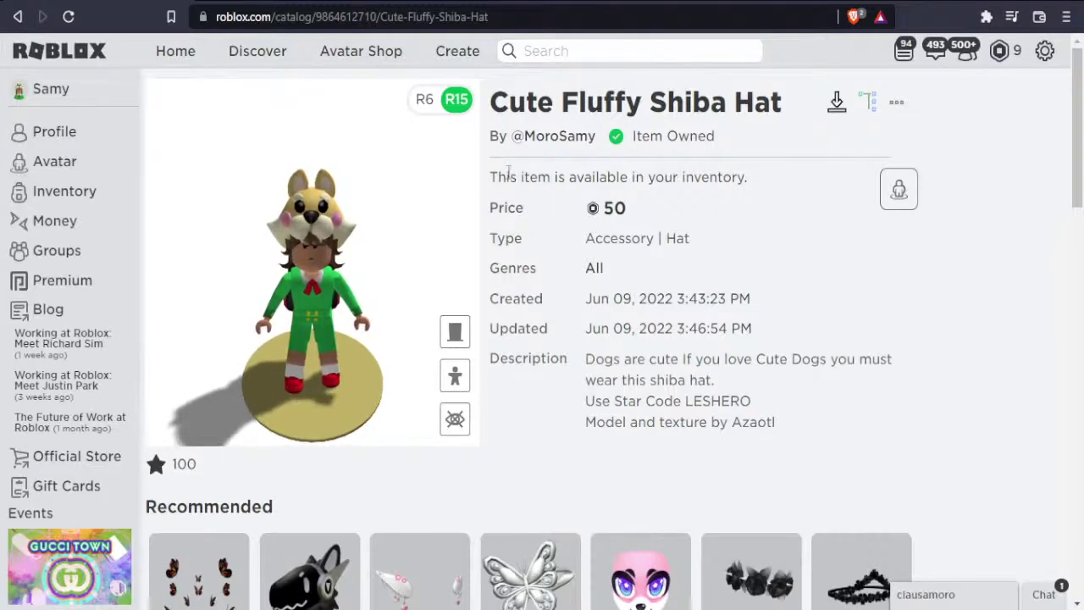
{"action": "scroll", "coordinate": [324, 227], "scroll_direction": "up", "scroll_amount": 1}
Step: Preview the hat alone, switch to 2D, then try it on and turn the avatar
{"action": "left_click", "coordinate": [456, 418]}
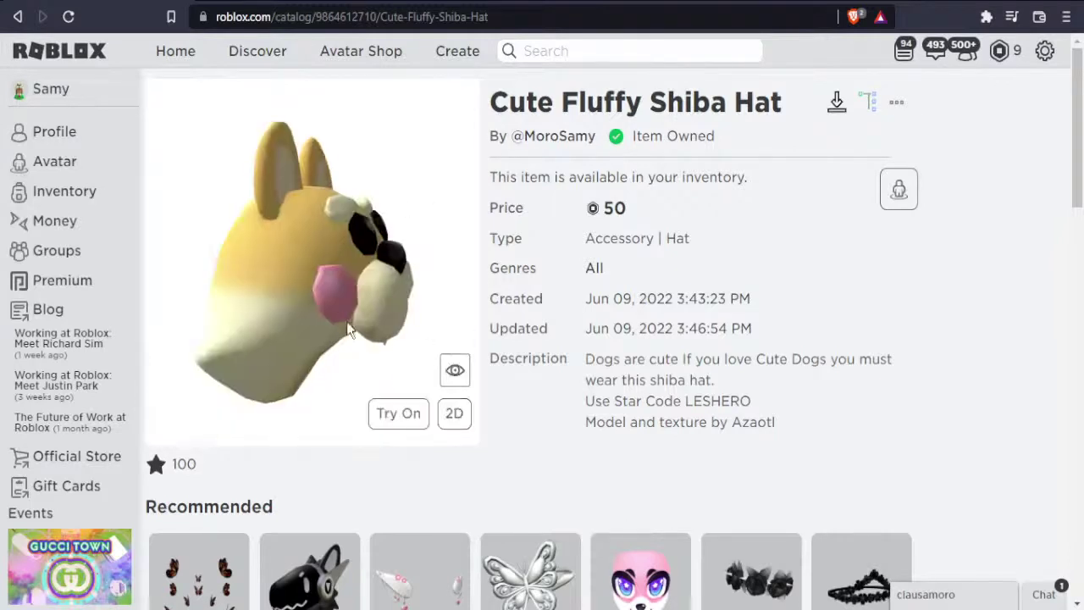
{"action": "left_click_drag", "start_coordinate": [333, 277], "coordinate": [412, 305]}
{"action": "double_click", "coordinate": [755, 424]}
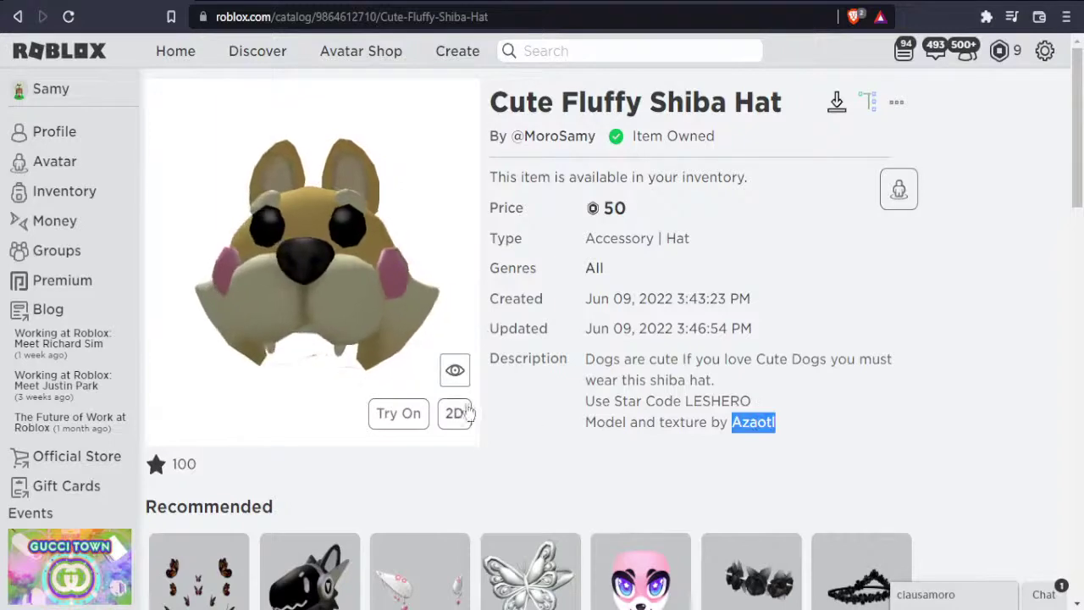
{"action": "left_click", "coordinate": [454, 415]}
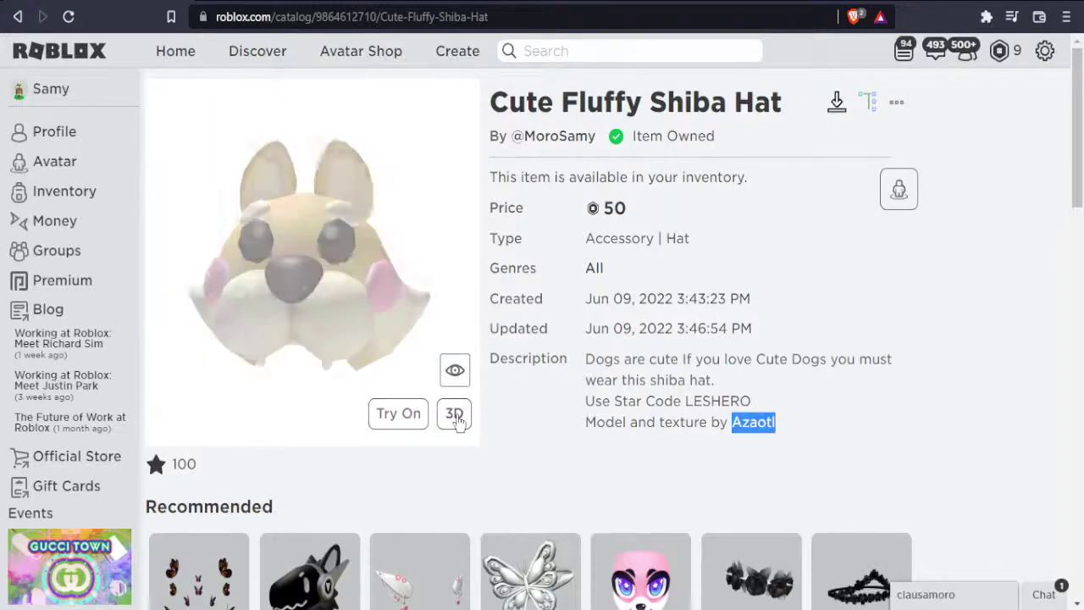
{"action": "left_click", "coordinate": [455, 371]}
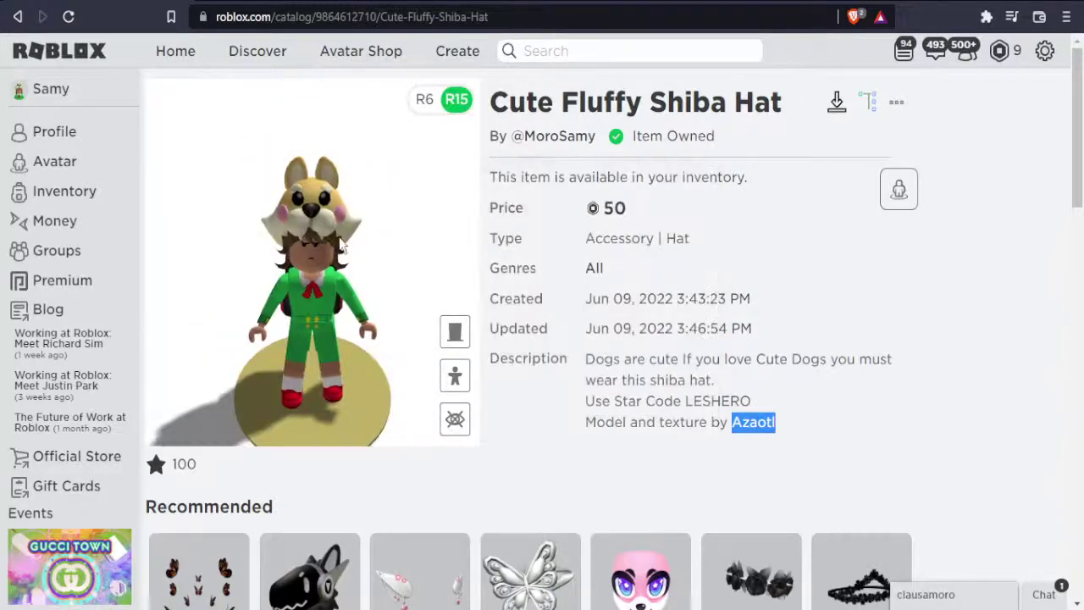
{"action": "left_click_drag", "start_coordinate": [360, 246], "coordinate": [322, 247]}
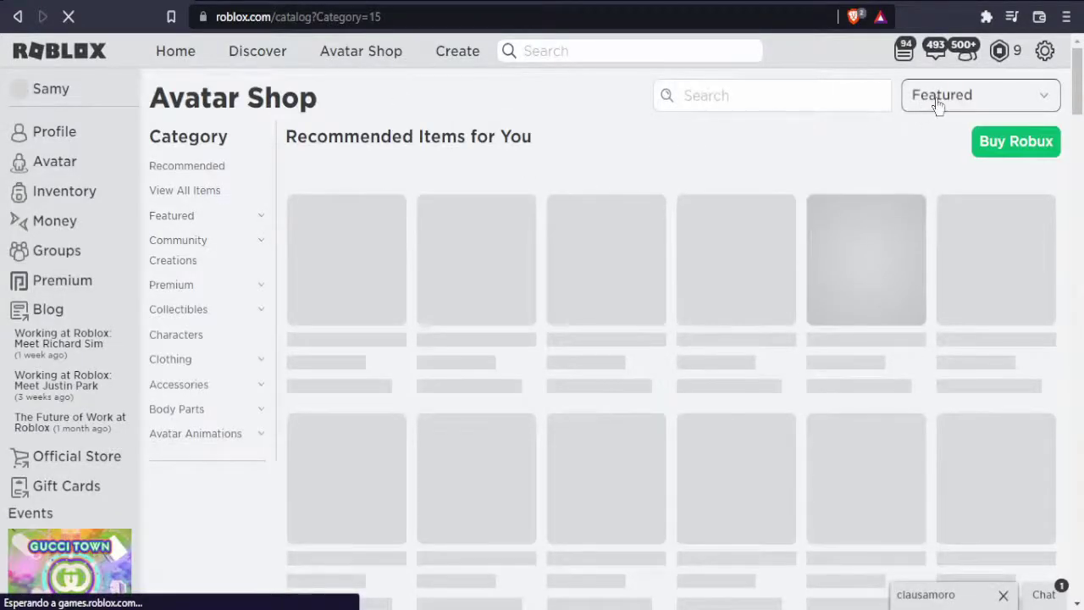
Step: Show Community Creations sorted by Recently Updated and scroll through the results
{"action": "left_click", "coordinate": [938, 100]}
{"action": "left_click", "coordinate": [753, 211]}
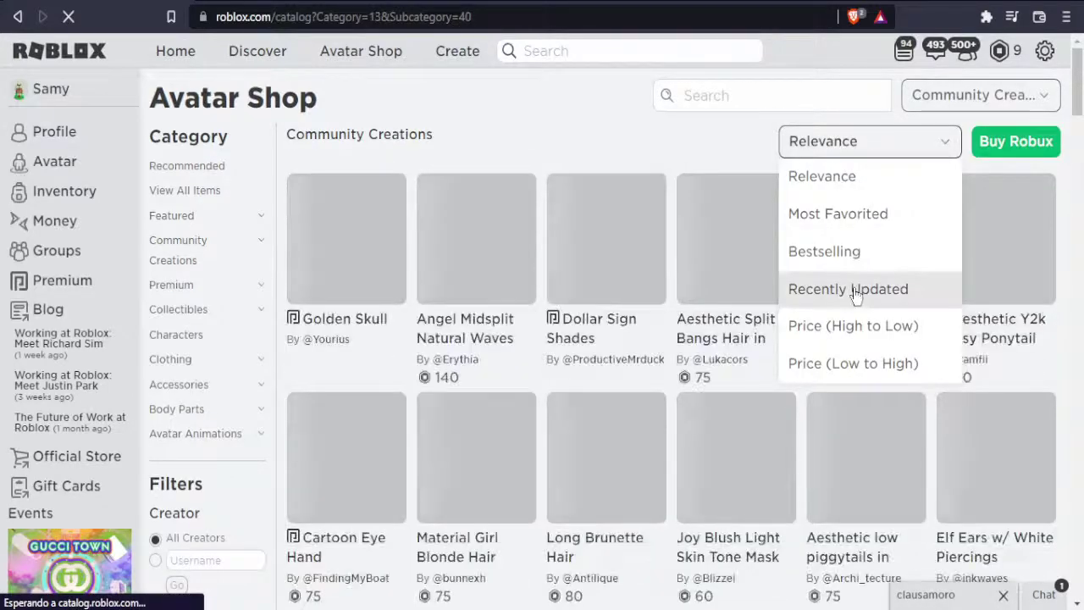
{"action": "left_click", "coordinate": [856, 288]}
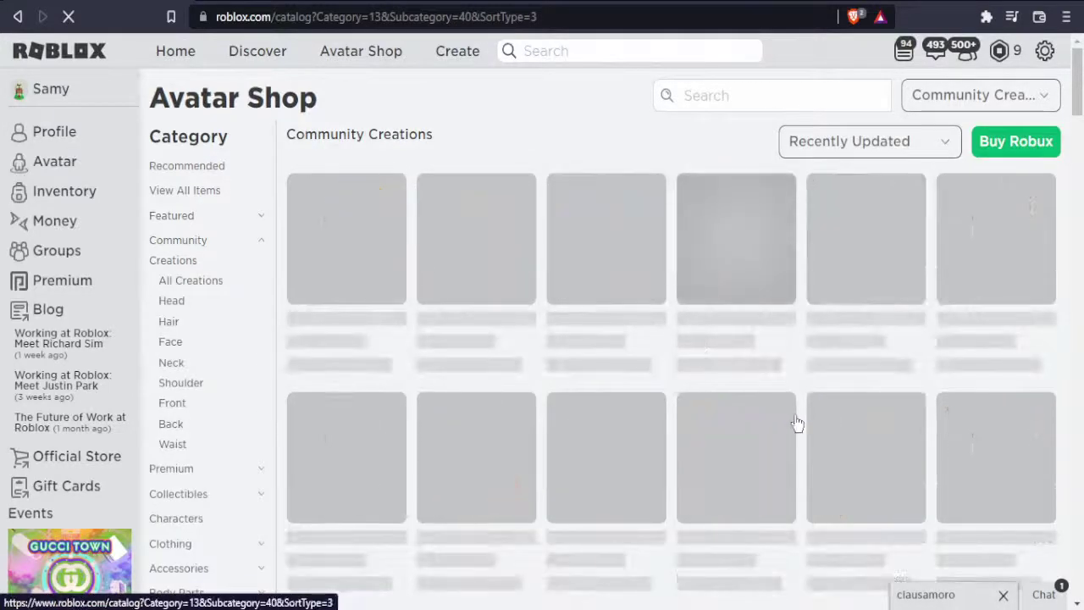
{"action": "scroll", "coordinate": [795, 423], "scroll_direction": "down", "scroll_amount": 2}
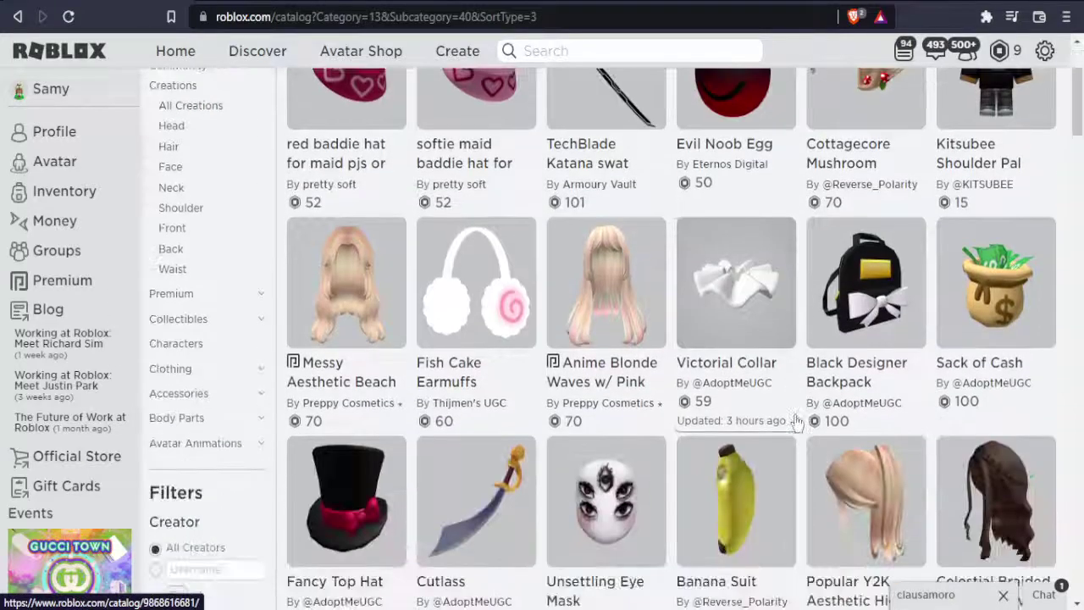
{"action": "scroll", "coordinate": [795, 420], "scroll_direction": "down", "scroll_amount": 3}
{"action": "scroll", "coordinate": [796, 421], "scroll_direction": "down", "scroll_amount": 1}
{"action": "scroll", "coordinate": [796, 421], "scroll_direction": "down", "scroll_amount": 2}
{"action": "scroll", "coordinate": [796, 421], "scroll_direction": "down", "scroll_amount": 2}
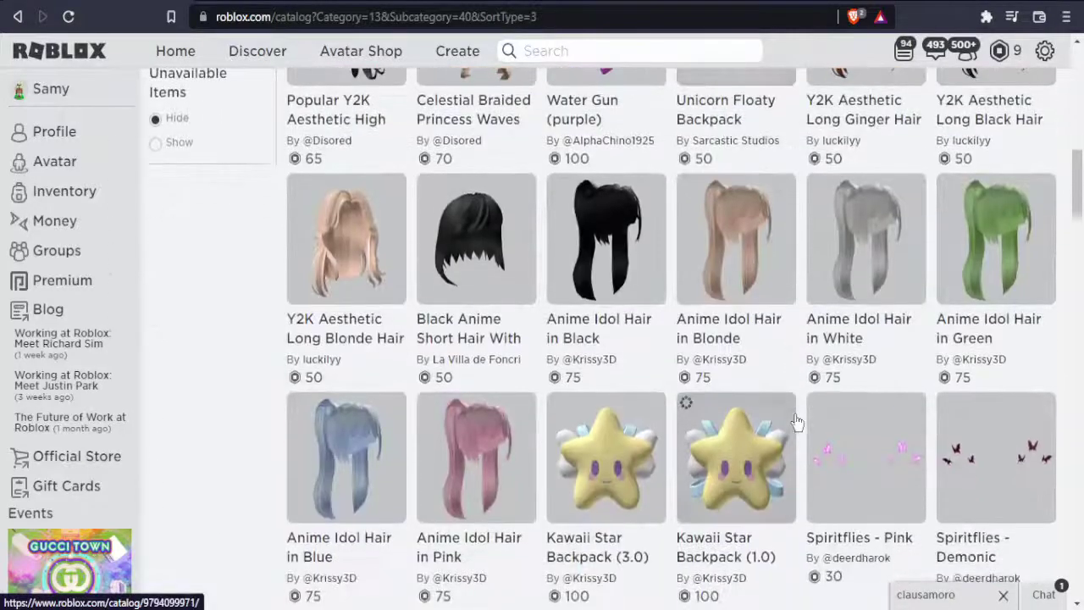
{"action": "scroll", "coordinate": [796, 421], "scroll_direction": "down", "scroll_amount": 4}
{"action": "scroll", "coordinate": [796, 421], "scroll_direction": "down", "scroll_amount": 4}
{"action": "scroll", "coordinate": [795, 420], "scroll_direction": "down", "scroll_amount": 2}
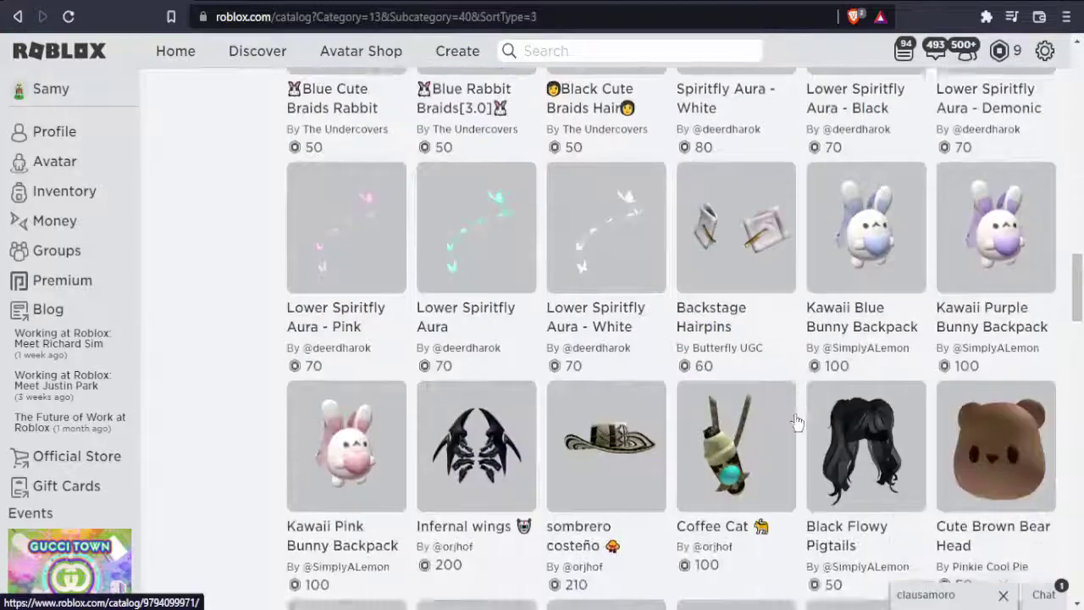
{"action": "scroll", "coordinate": [796, 421], "scroll_direction": "down", "scroll_amount": 2}
{"action": "scroll", "coordinate": [796, 421], "scroll_direction": "down", "scroll_amount": 4}
{"action": "scroll", "coordinate": [795, 421], "scroll_direction": "down", "scroll_amount": 4}
{"action": "scroll", "coordinate": [796, 420], "scroll_direction": "down", "scroll_amount": 1}
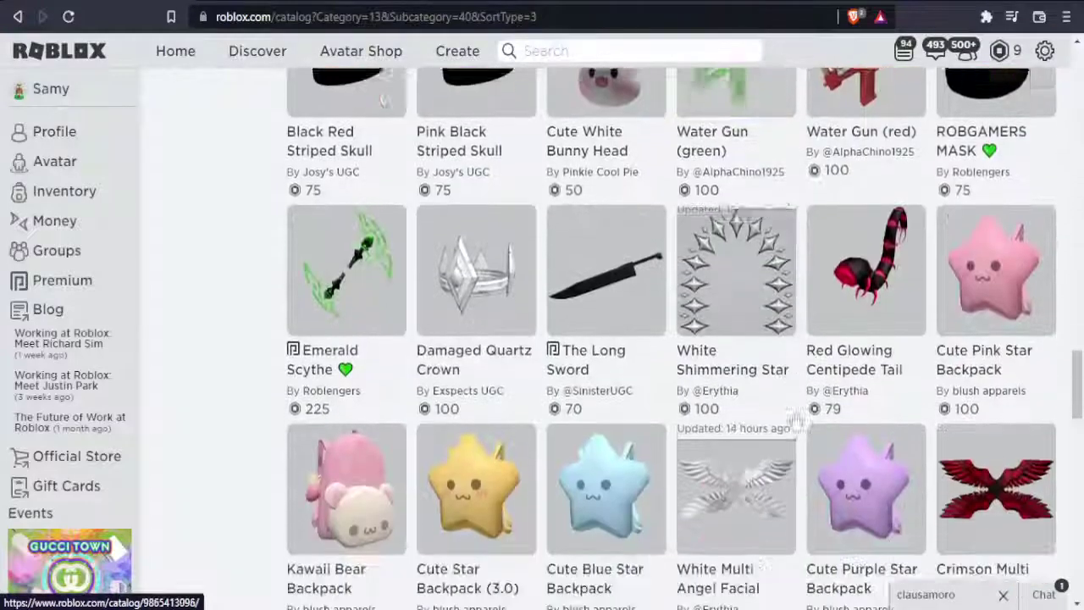
{"action": "scroll", "coordinate": [796, 420], "scroll_direction": "down", "scroll_amount": 6}
{"action": "scroll", "coordinate": [774, 409], "scroll_direction": "down", "scroll_amount": 2}
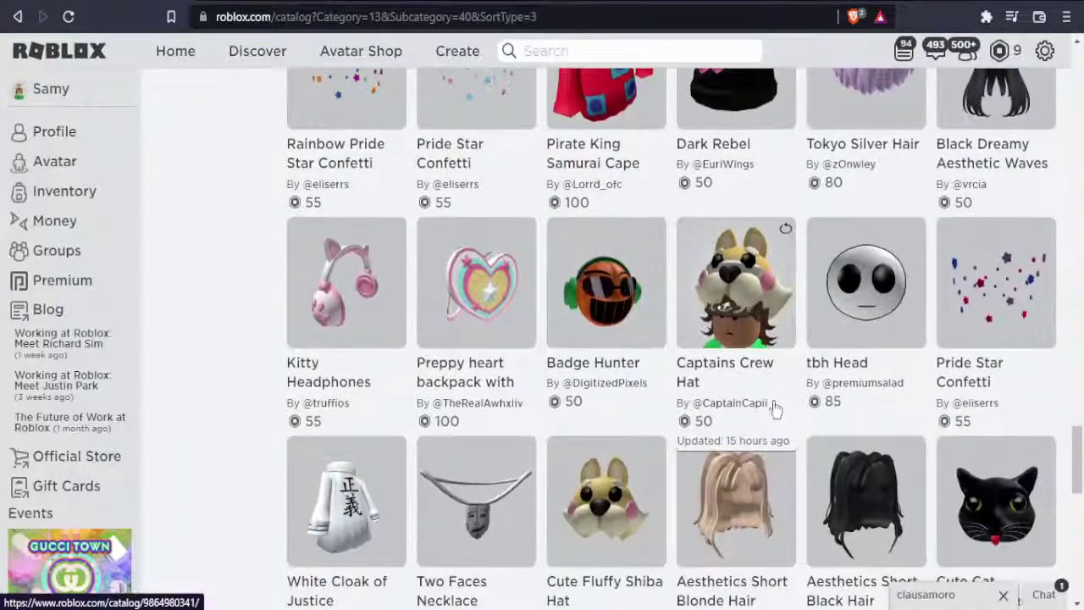
{"action": "scroll", "coordinate": [775, 409], "scroll_direction": "down", "scroll_amount": 1}
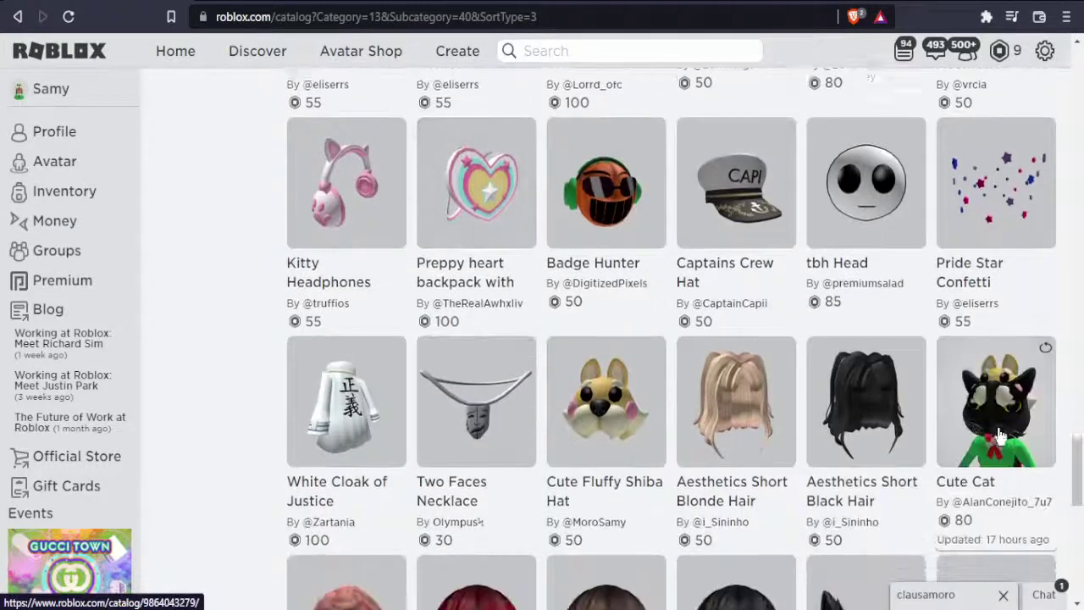
{"action": "scroll", "coordinate": [999, 433], "scroll_direction": "down", "scroll_amount": 2}
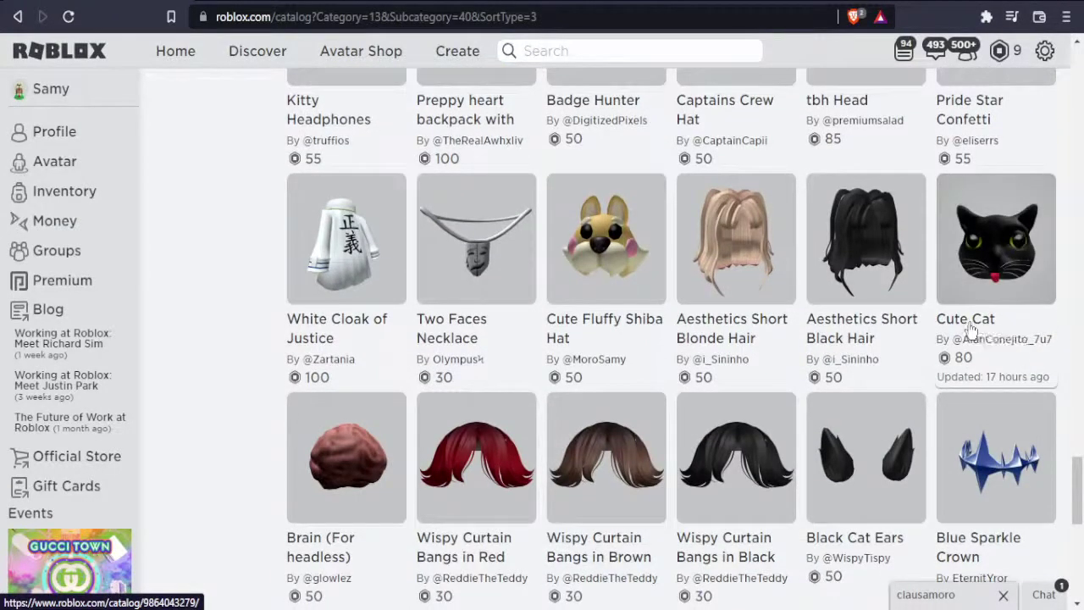
Step: Open the Cute Cat hat listing and rotate and zoom its avatar preview
{"action": "left_click", "coordinate": [971, 329]}
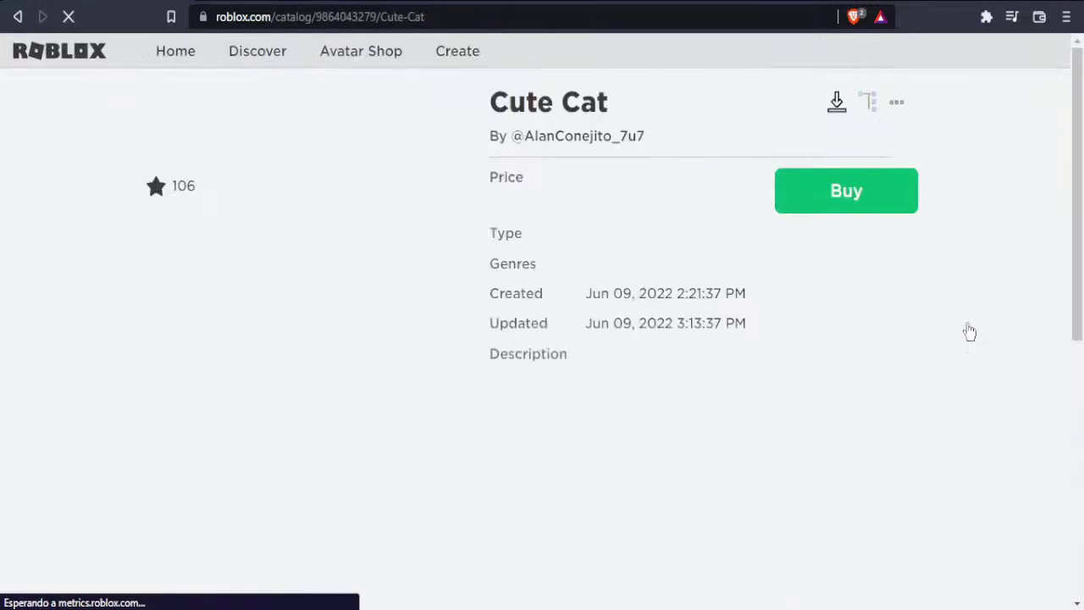
{"action": "scroll", "coordinate": [580, 438], "scroll_direction": "down", "scroll_amount": 1}
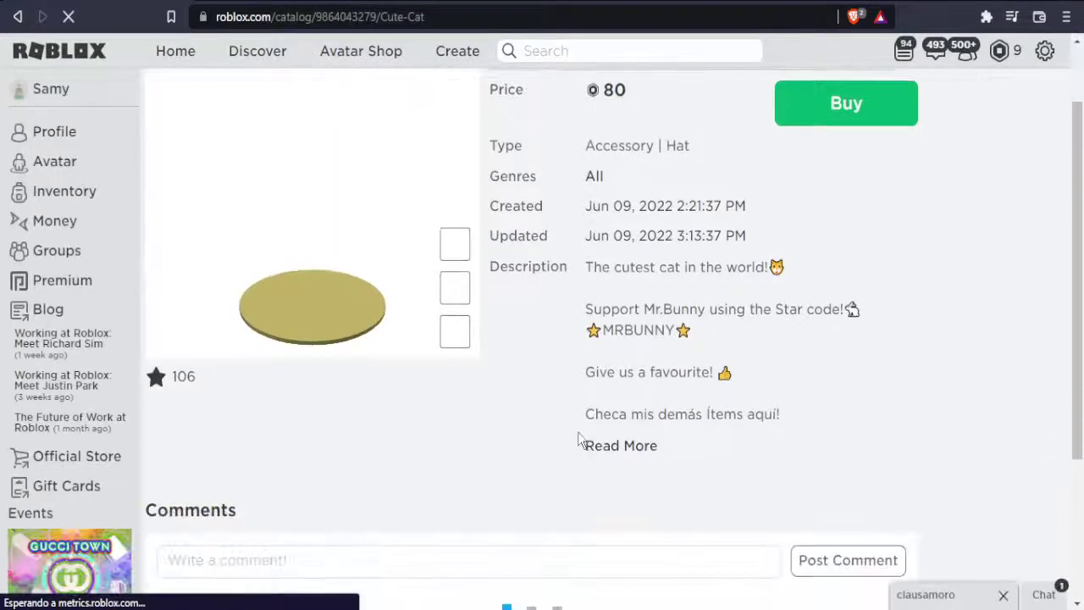
{"action": "scroll", "coordinate": [575, 437], "scroll_direction": "down", "scroll_amount": 1}
{"action": "scroll", "coordinate": [572, 438], "scroll_direction": "up", "scroll_amount": 2}
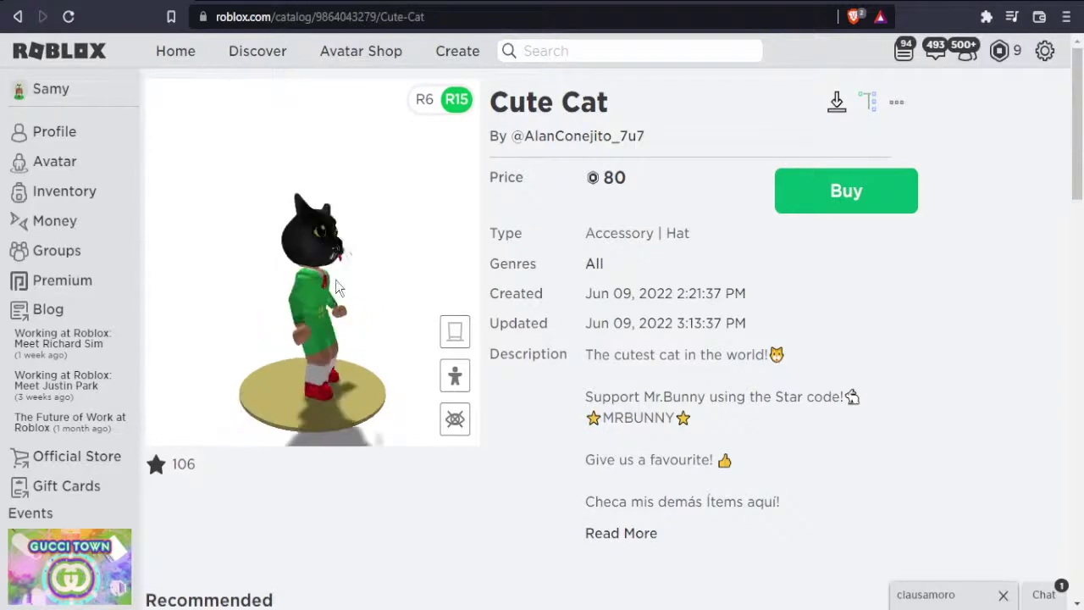
{"action": "mouse_move", "coordinate": [290, 290]}
{"action": "left_mouse_down"}
{"action": "mouse_move", "coordinate": [298, 264]}
{"action": "mouse_move", "coordinate": [370, 249]}
{"action": "mouse_move", "coordinate": [222, 254]}
{"action": "mouse_move", "coordinate": [399, 239]}
{"action": "mouse_move", "coordinate": [276, 246]}
{"action": "mouse_move", "coordinate": [305, 248]}
{"action": "left_mouse_up"}
{"action": "scroll", "coordinate": [298, 264], "scroll_direction": "up", "scroll_amount": 2}
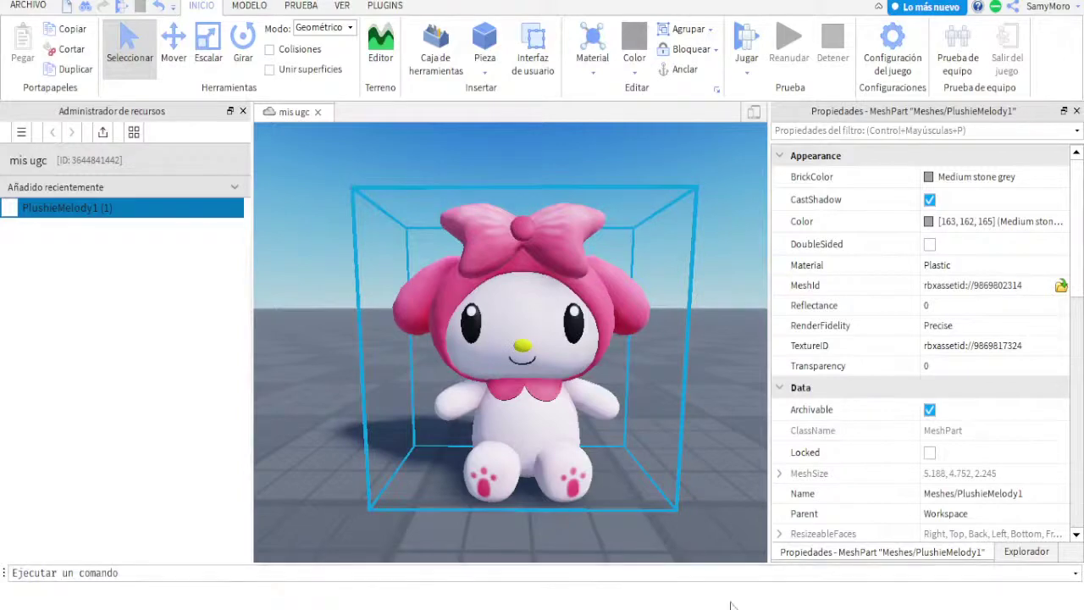
Step: Record a Gyazo video of the viewport while orbiting the camera to the plushie's back and front
{"action": "right_click", "coordinate": [303, 177]}
{"action": "left_click", "coordinate": [334, 101]}
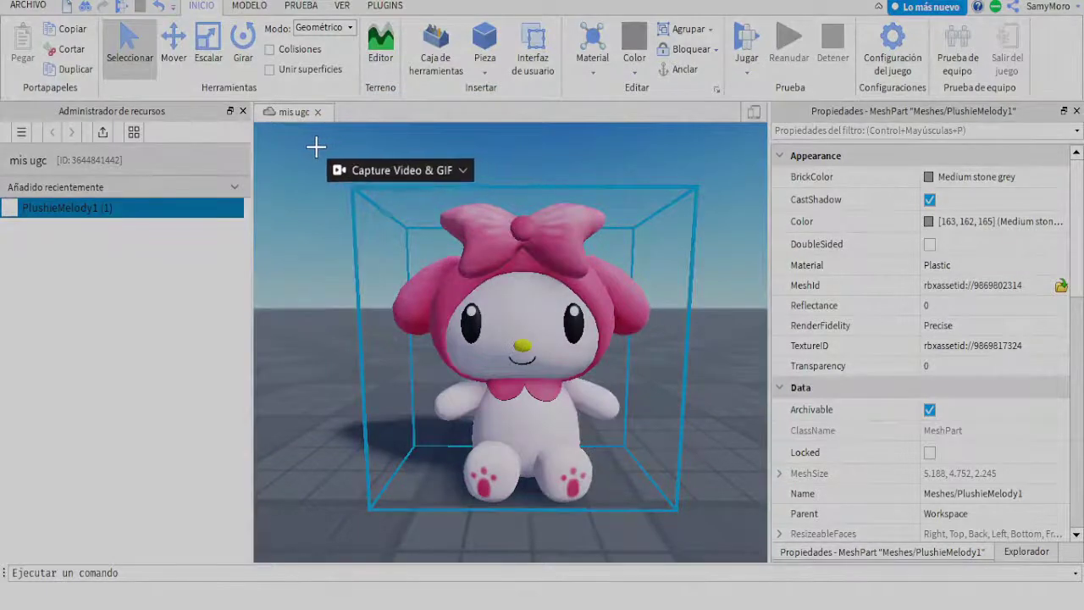
{"action": "left_click_drag", "start_coordinate": [312, 144], "coordinate": [735, 532]}
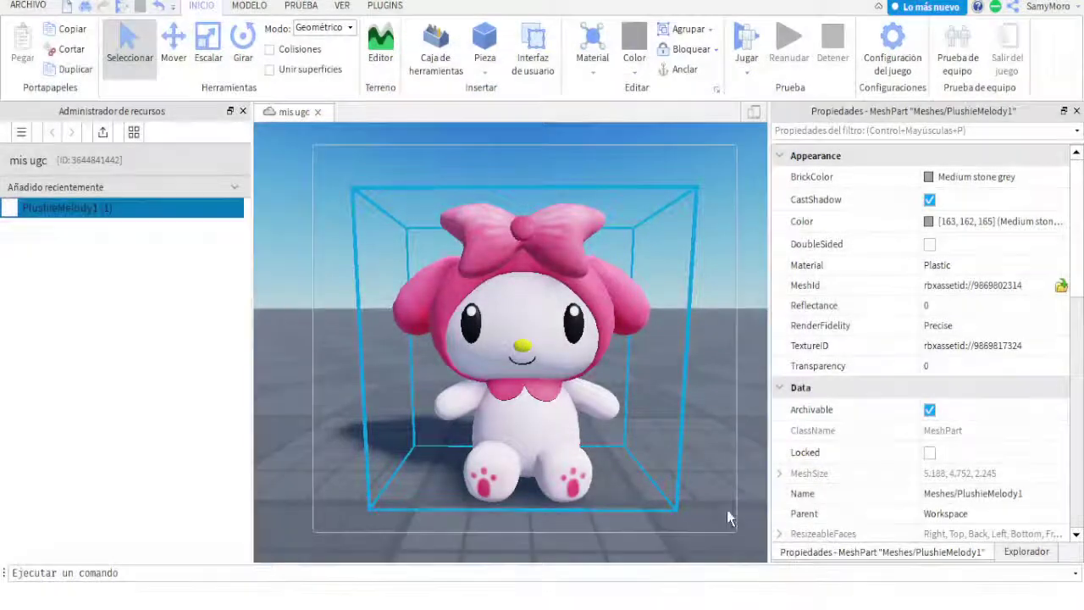
{"action": "right_click_drag", "start_coordinate": [710, 480], "coordinate": [710, 469]}
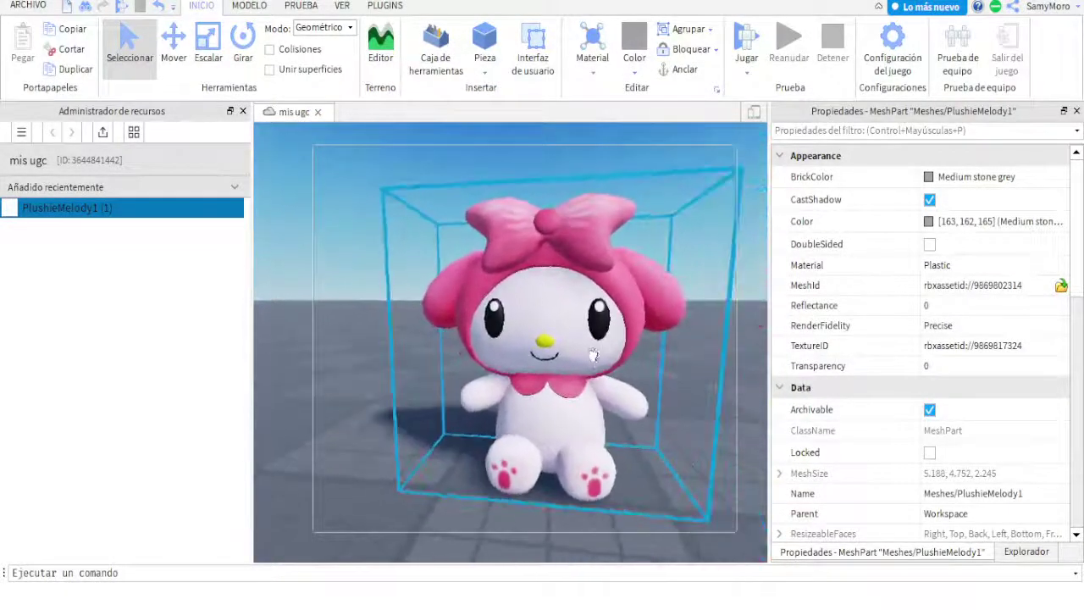
{"action": "right_click_drag", "start_coordinate": [602, 359], "coordinate": [637, 395]}
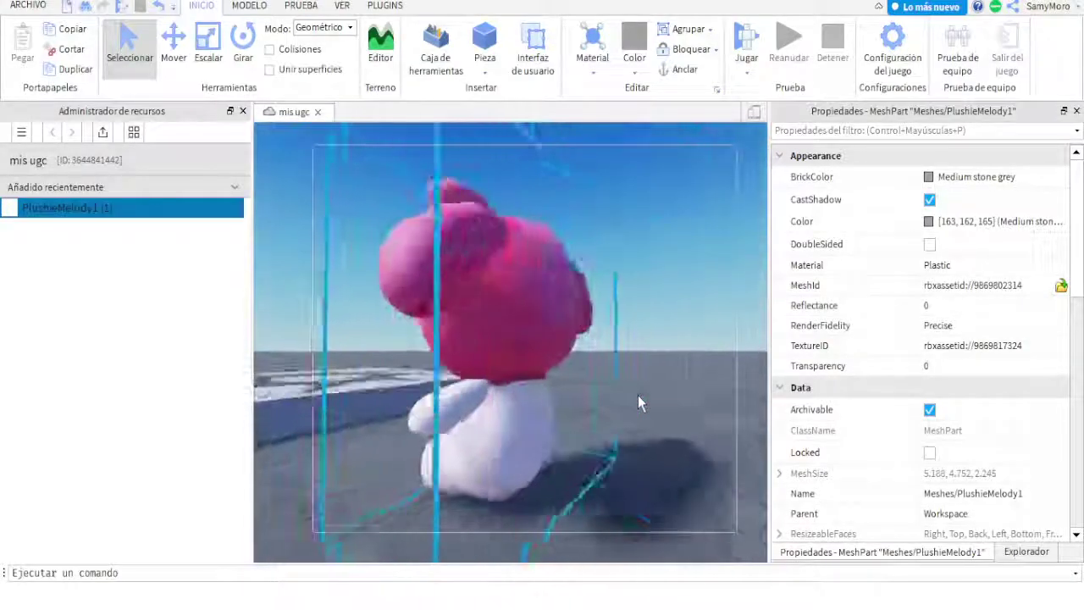
{"action": "right_click_drag", "start_coordinate": [637, 395], "coordinate": [637, 395]}
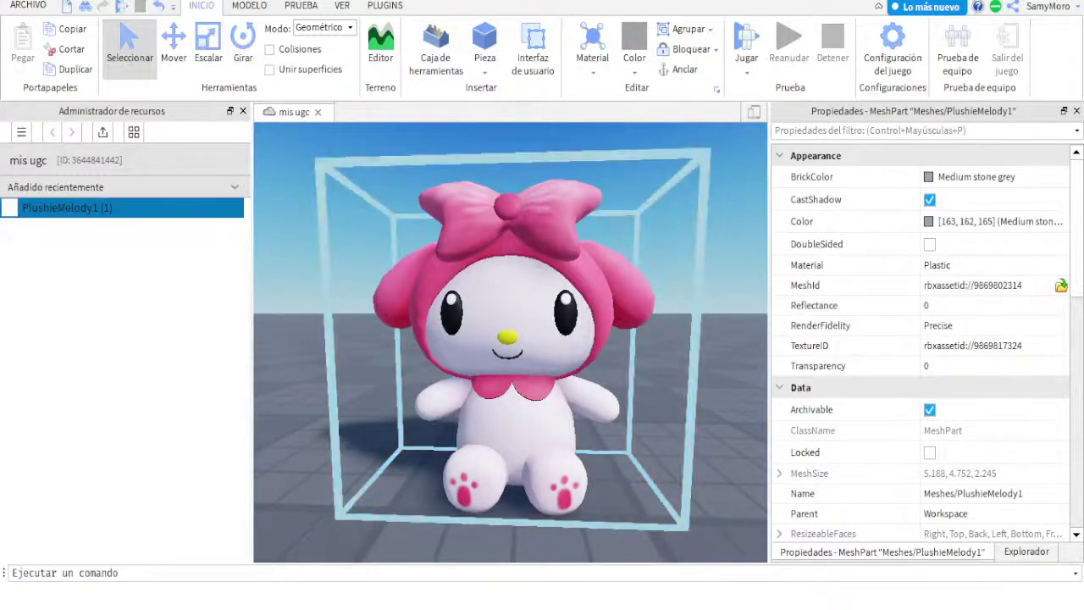
{"action": "right_click_drag", "start_coordinate": [508, 339], "coordinate": [525, 338]}
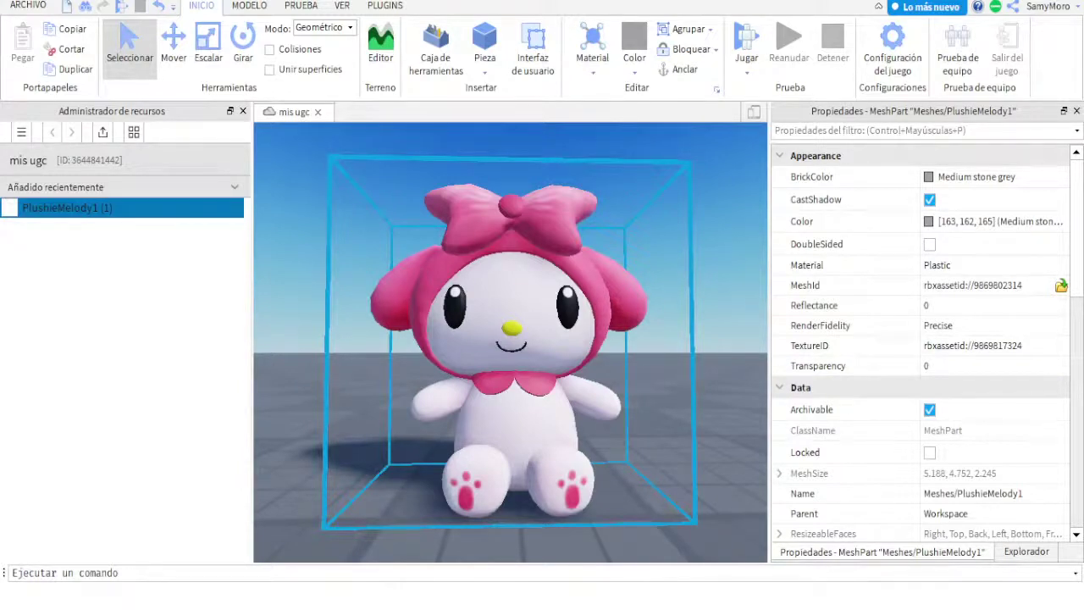
{"action": "right_click_drag", "start_coordinate": [372, 396], "coordinate": [474, 375]}
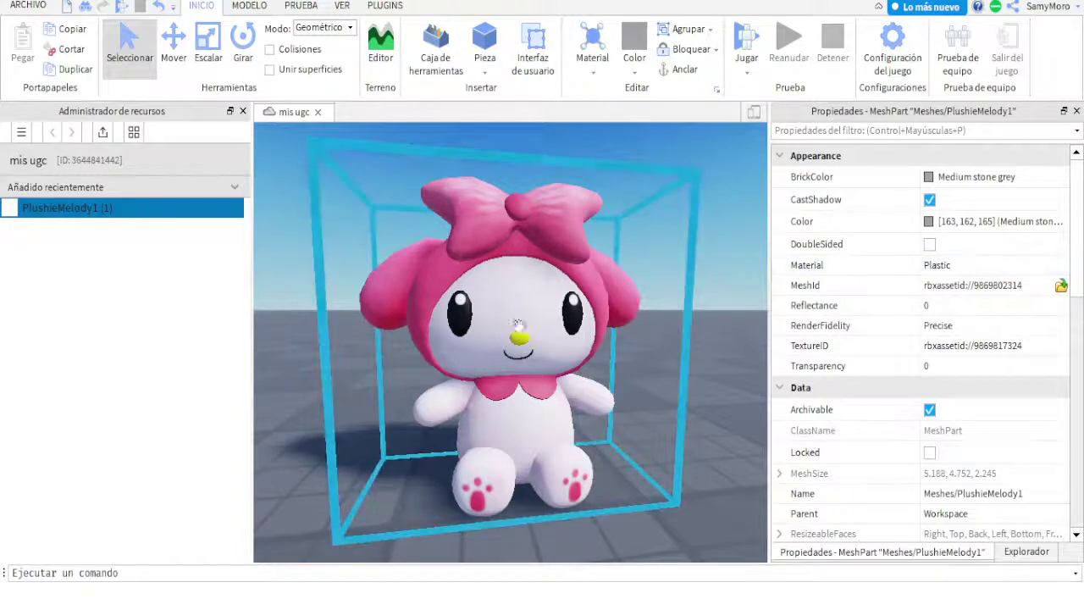
{"action": "right_click_drag", "start_coordinate": [594, 383], "coordinate": [594, 382]}
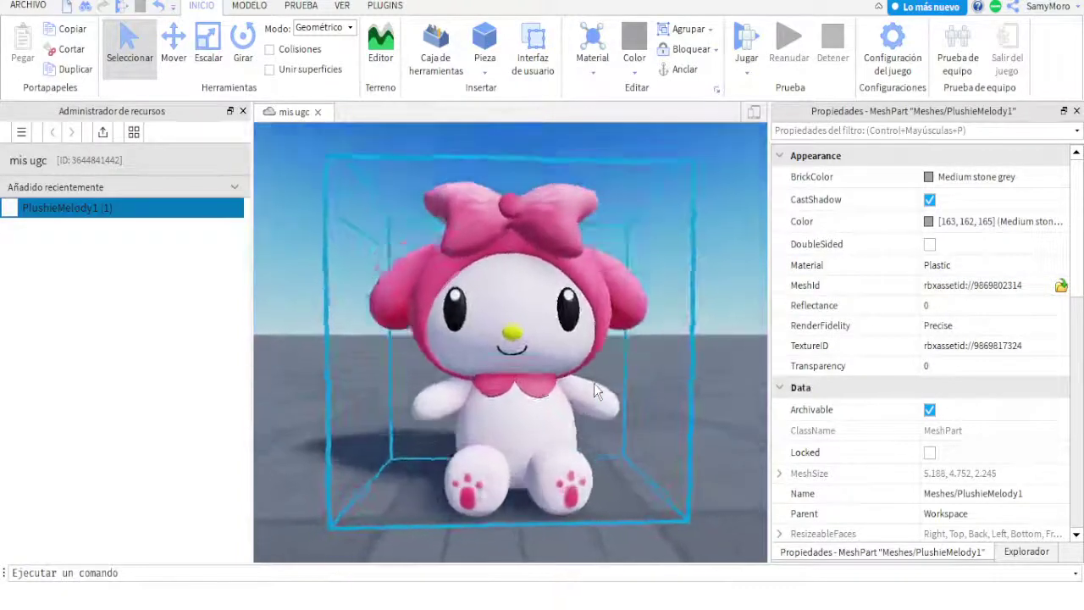